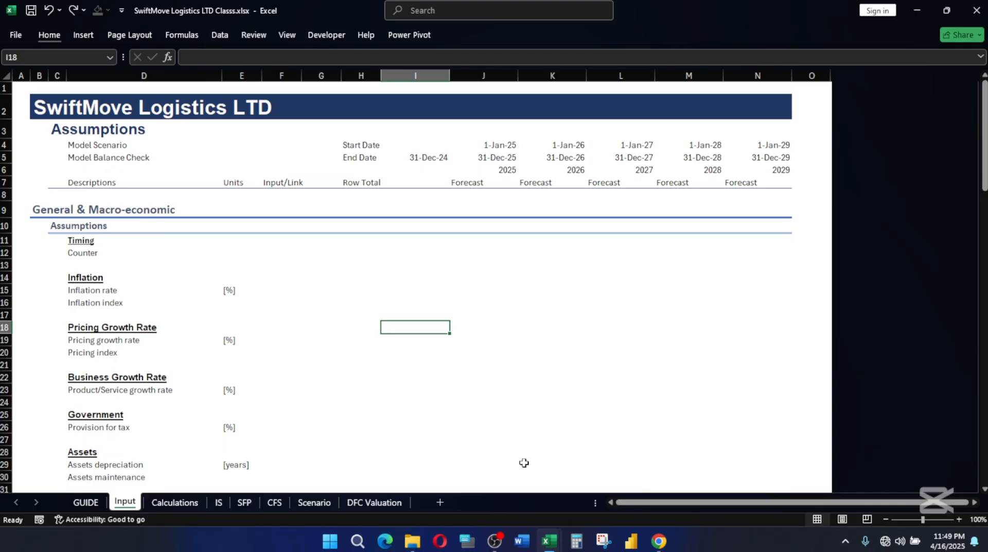
Review the Input sheet's assumption rows, from General & Macro-economic through Funding & Use of funds to Operations.
scroll(206, 304, "down", 2)
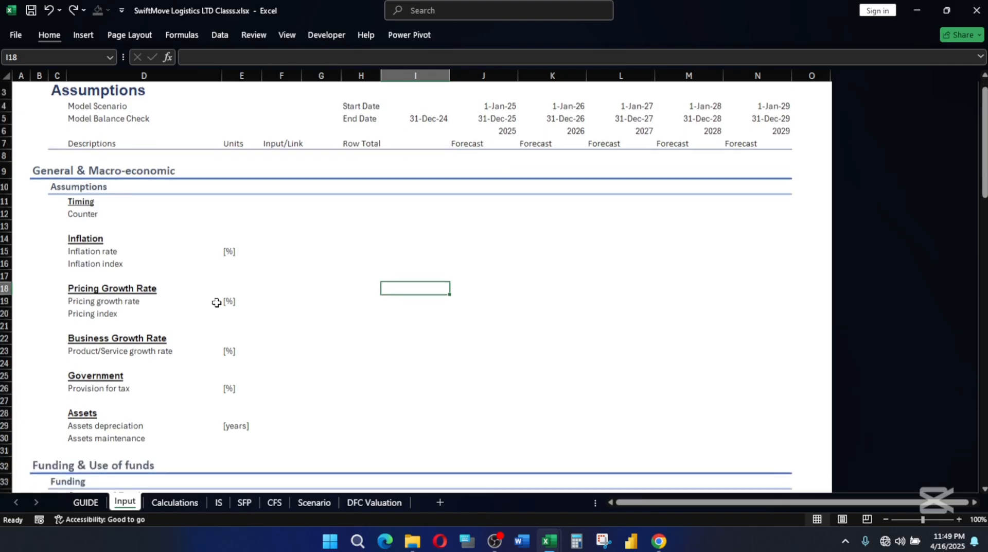
scroll(288, 299, "up", 2)
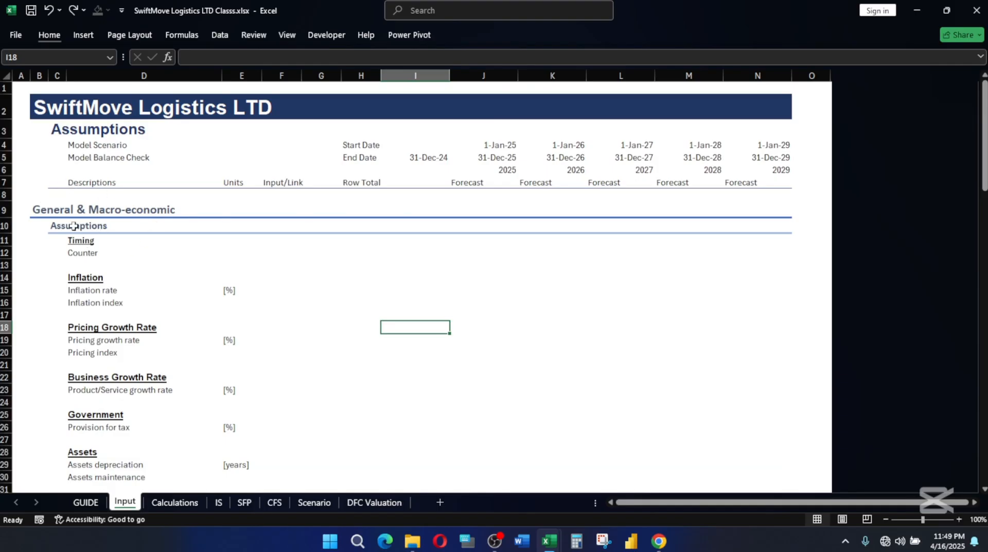
left_click(42, 212)
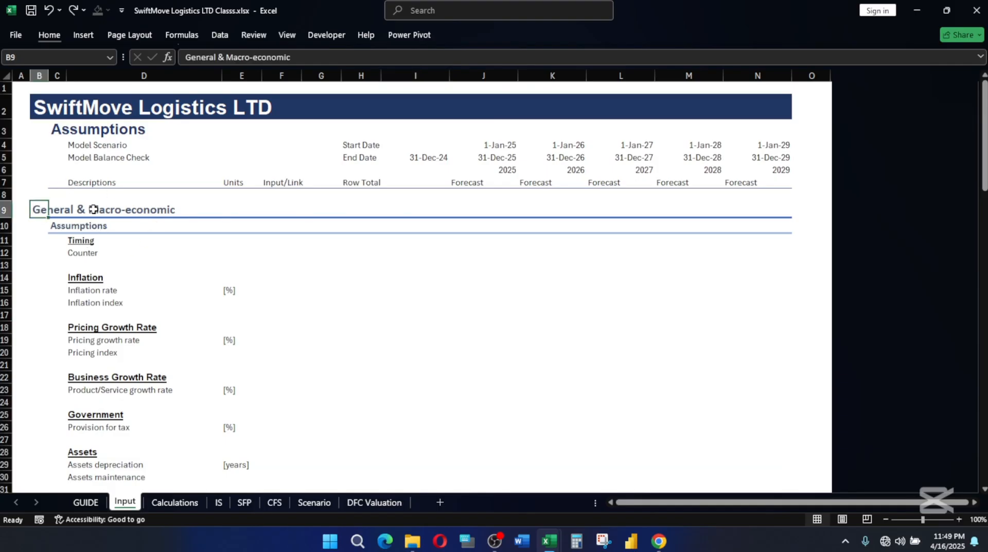
left_click(41, 209)
left_click(86, 209)
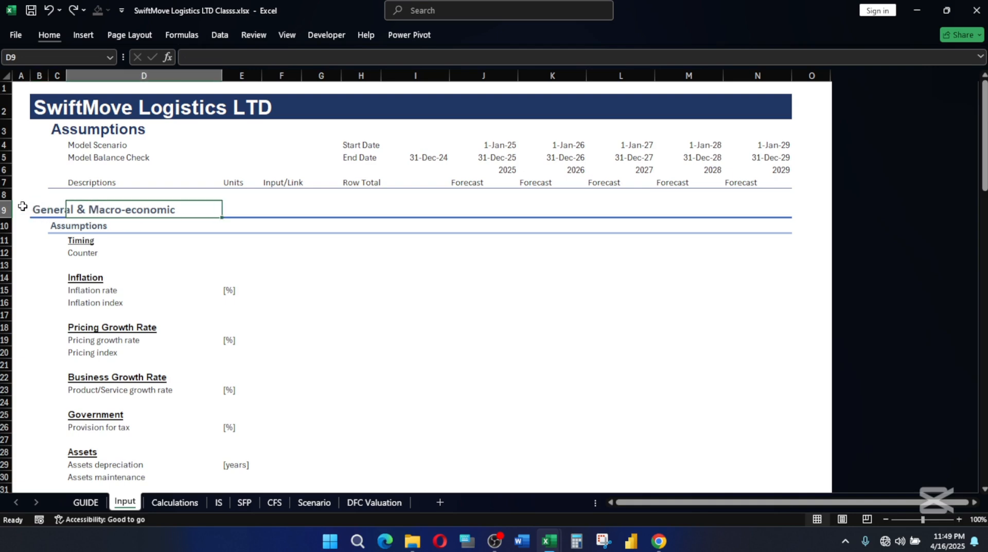
left_click(41, 208)
scroll(98, 229, "down", 16)
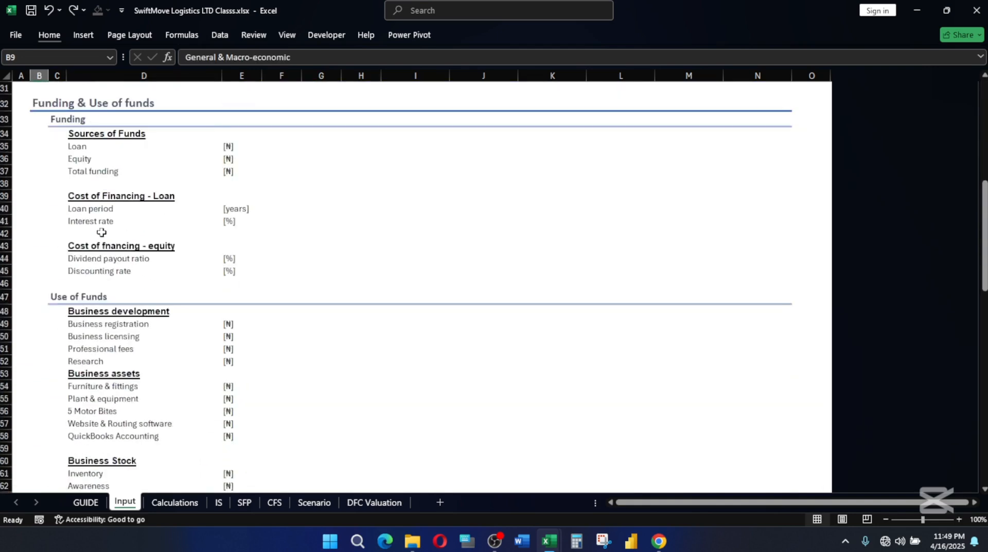
scroll(102, 233, "down", 13)
scroll(108, 236, "up", 5)
scroll(108, 236, "up", 11)
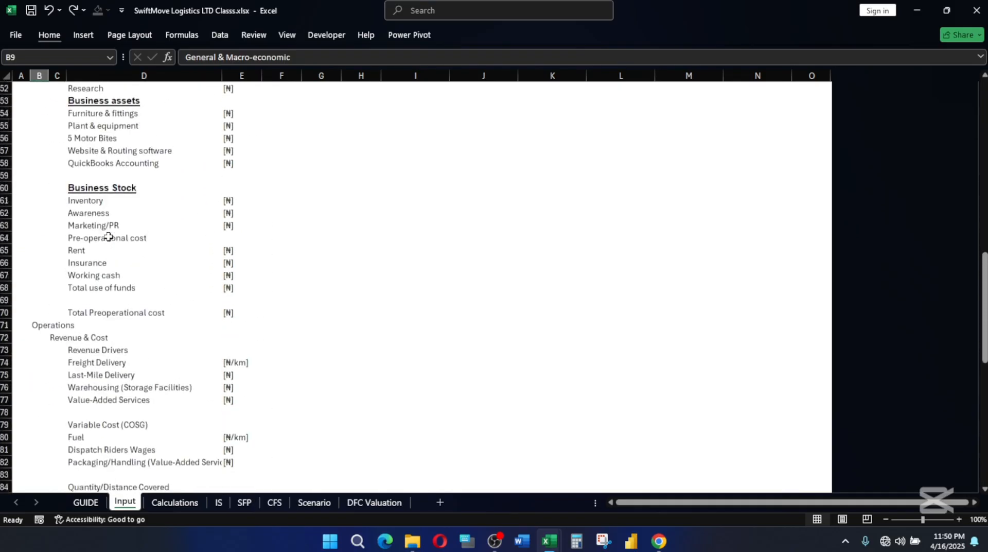
scroll(108, 236, "up", 13)
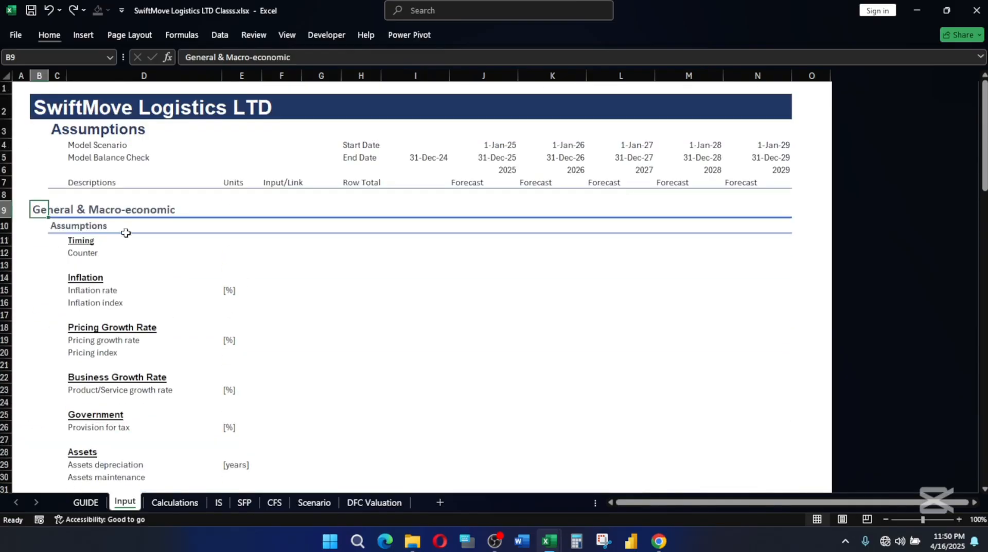
left_click(75, 251)
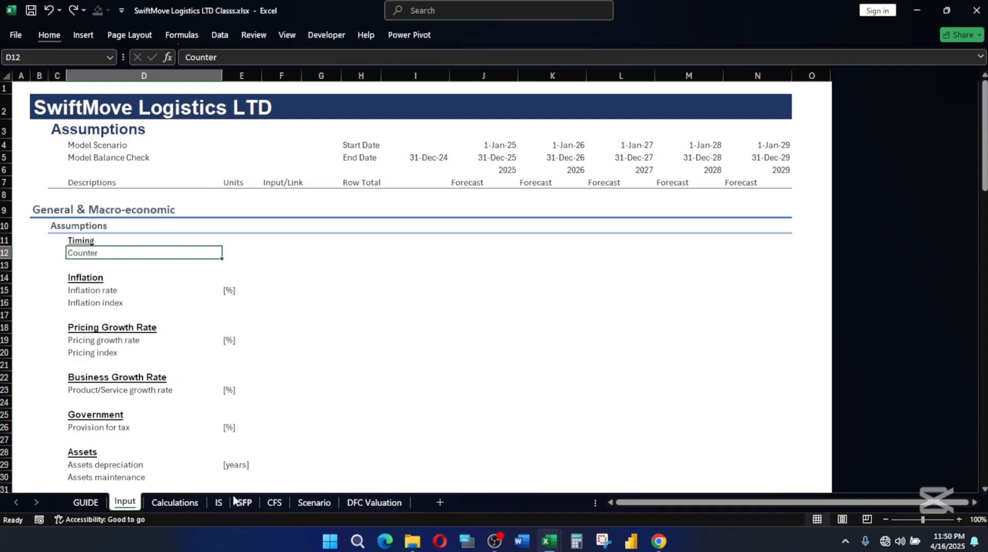
Open the GUIDE sheet and select the Major Timings values in E37:E44.
left_click(78, 505)
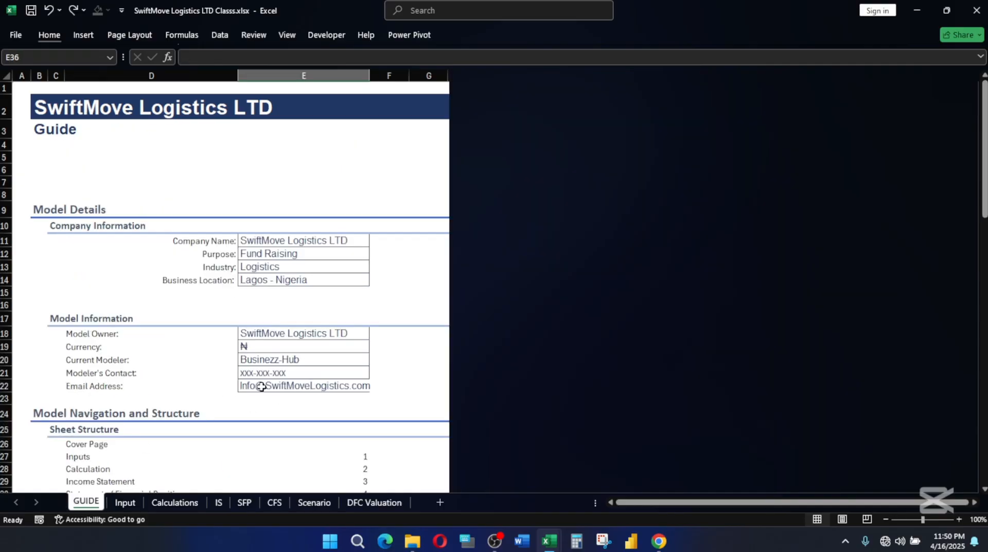
scroll(284, 380, "down", 6)
scroll(286, 379, "down", 5)
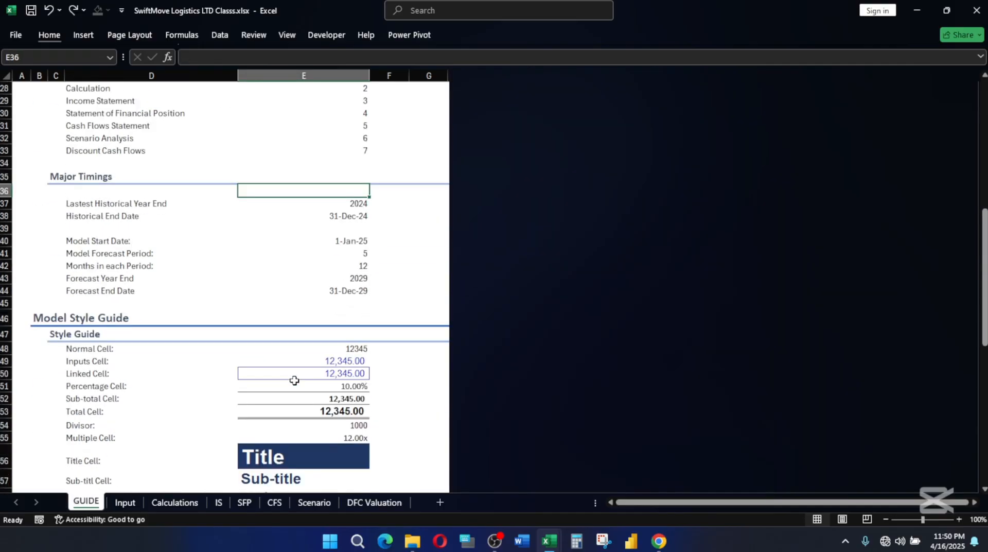
scroll(297, 371, "up", 3)
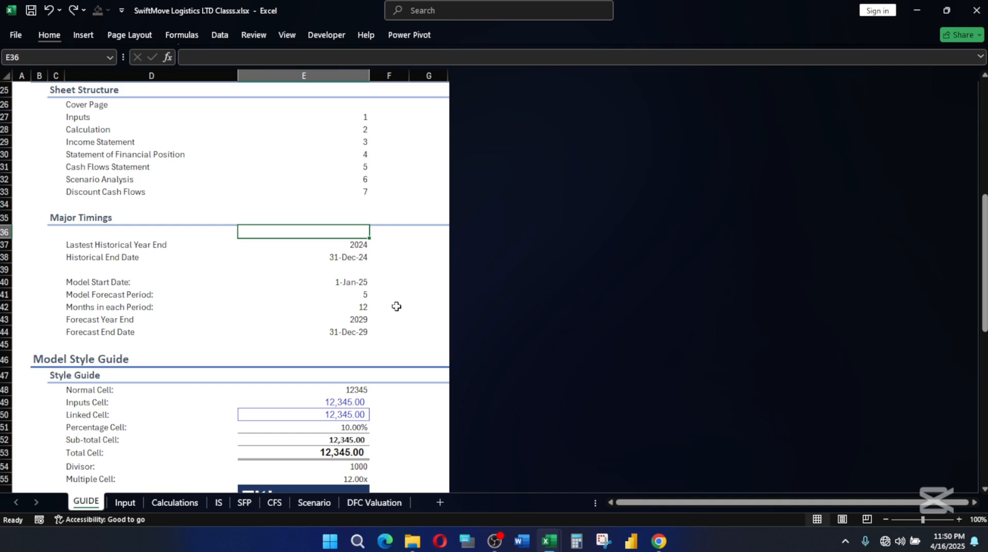
left_click(363, 297)
left_click_drag(348, 243, 351, 333)
key("alt")
key("h")
key("j")
key("Escape")
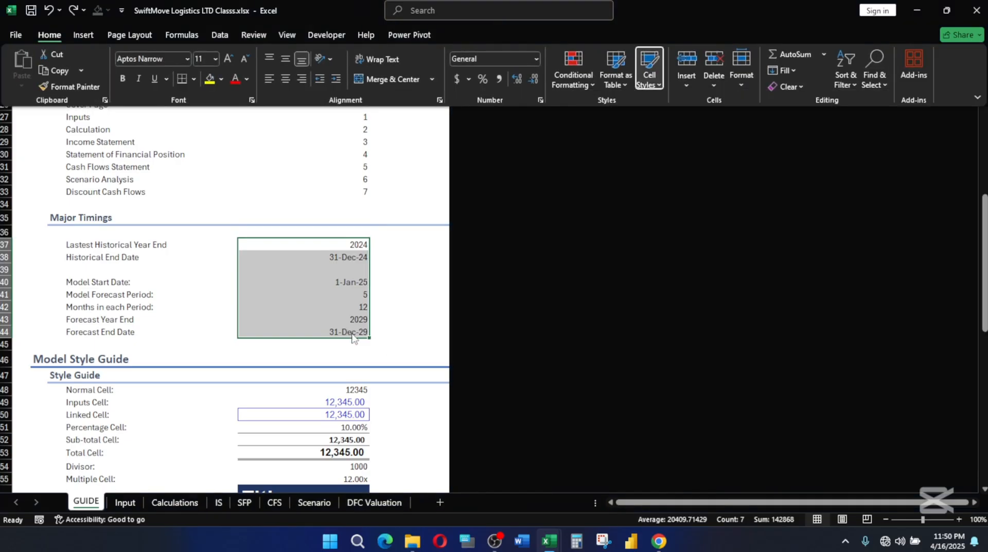
key("Escape")
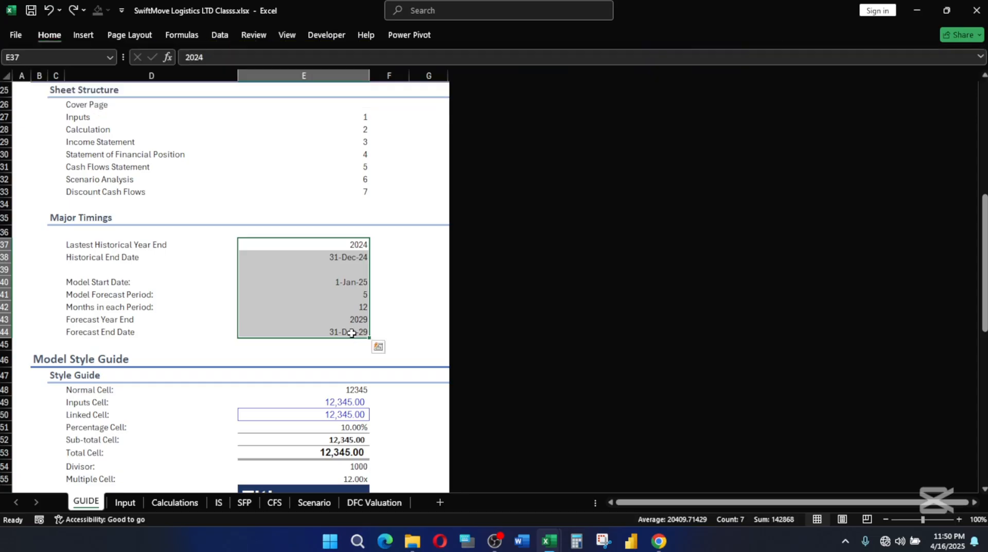
key("Escape")
Apply the TextStyle cell style to the selected Major Timings values.
key("alt")
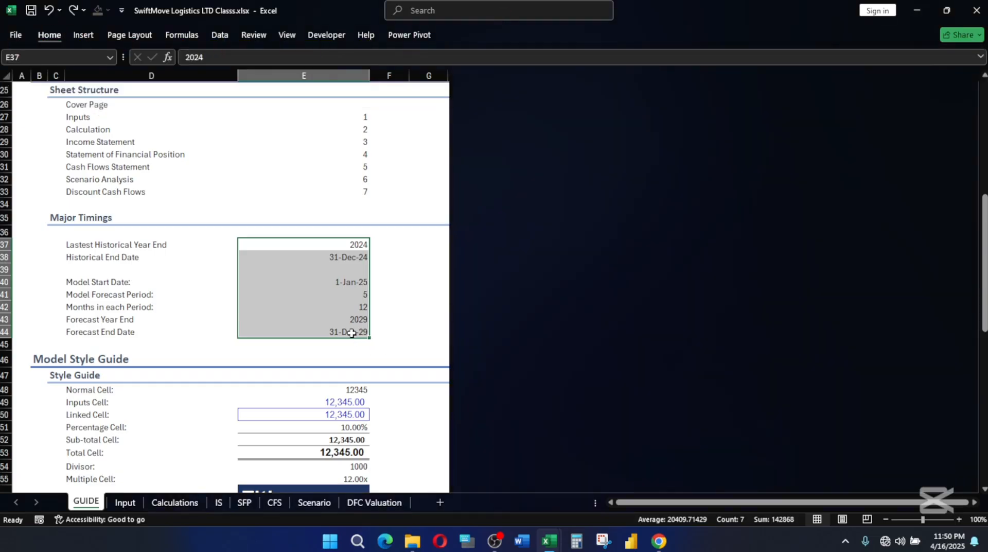
key("h")
key("j")
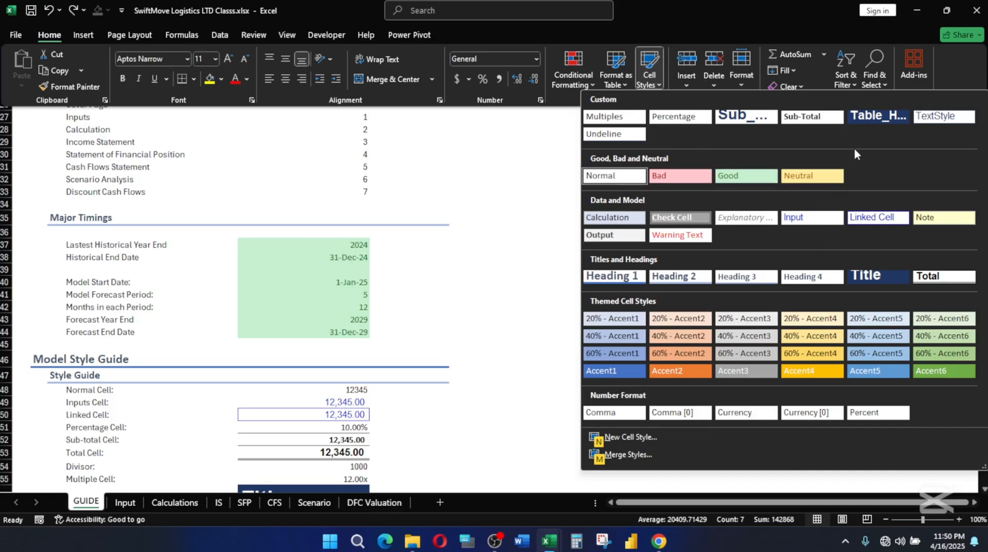
left_click(934, 116)
left_click(376, 260)
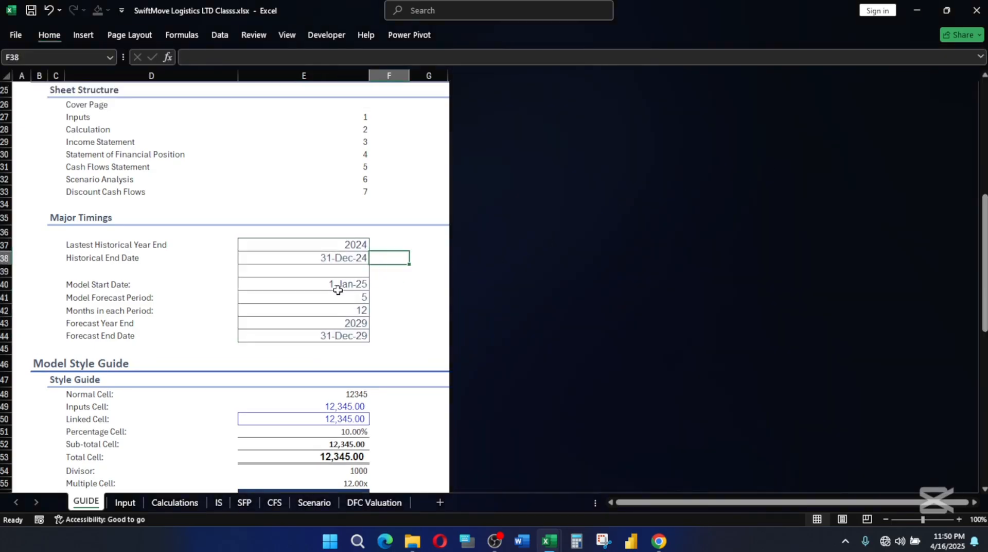
Examine the Major Timings entries on the GUIDE sheet, especially the months in each period and the model forecast period.
scroll(308, 227, "up", 6)
scroll(329, 234, "down", 5)
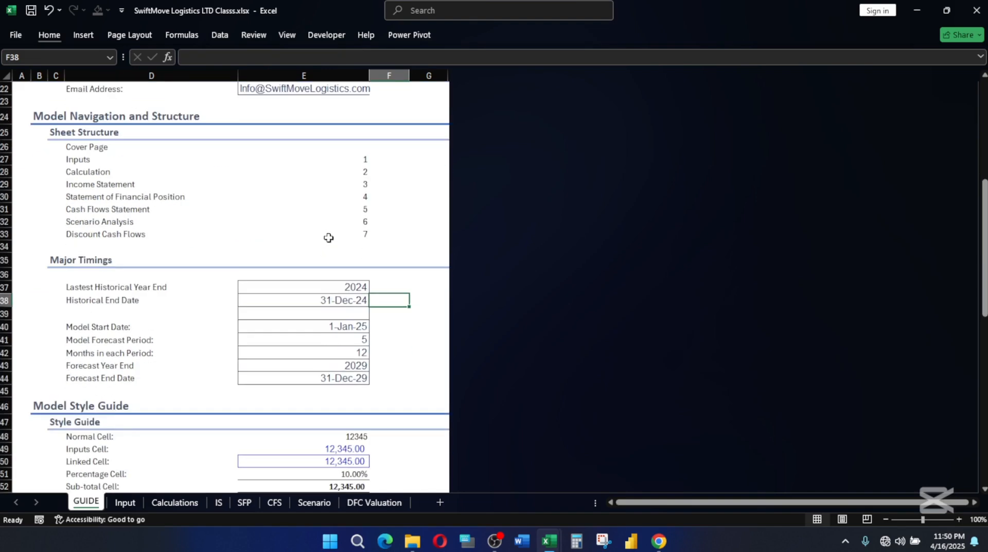
scroll(331, 342, "down", 2)
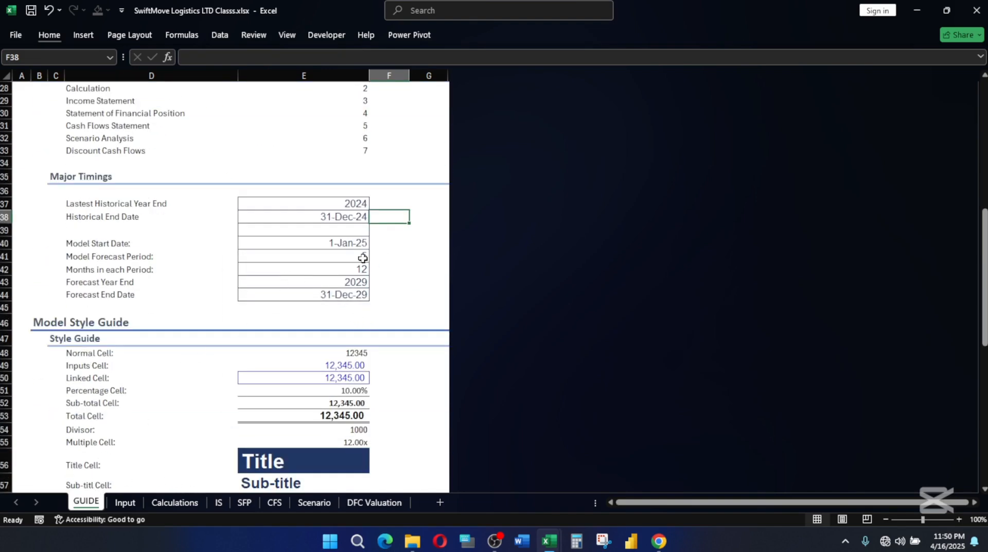
left_click(83, 270)
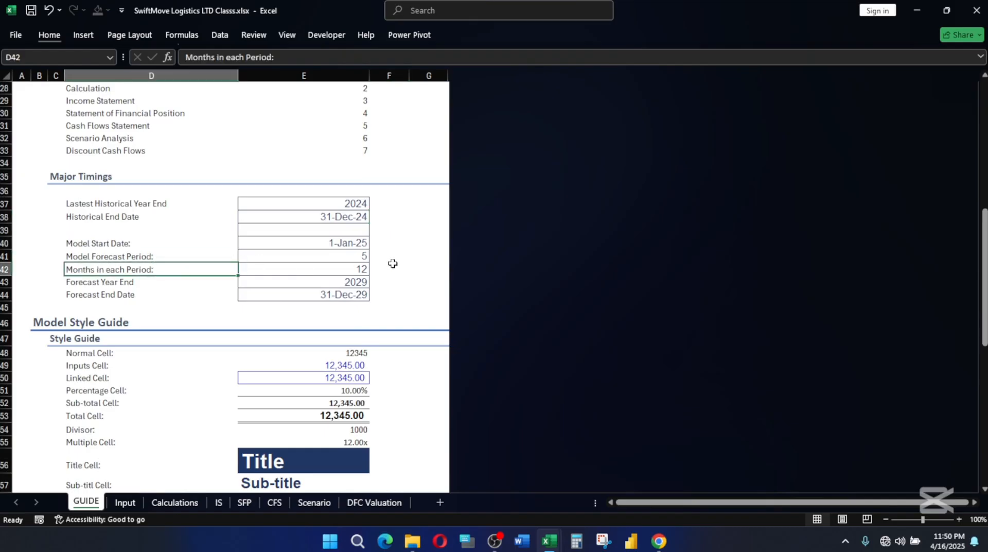
left_click(346, 256)
left_click(108, 257)
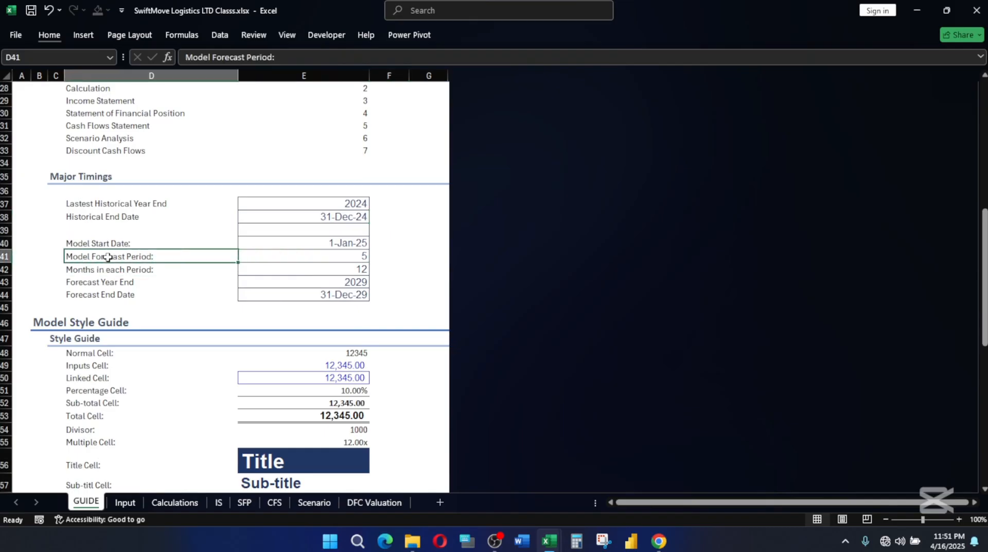
left_click(352, 258)
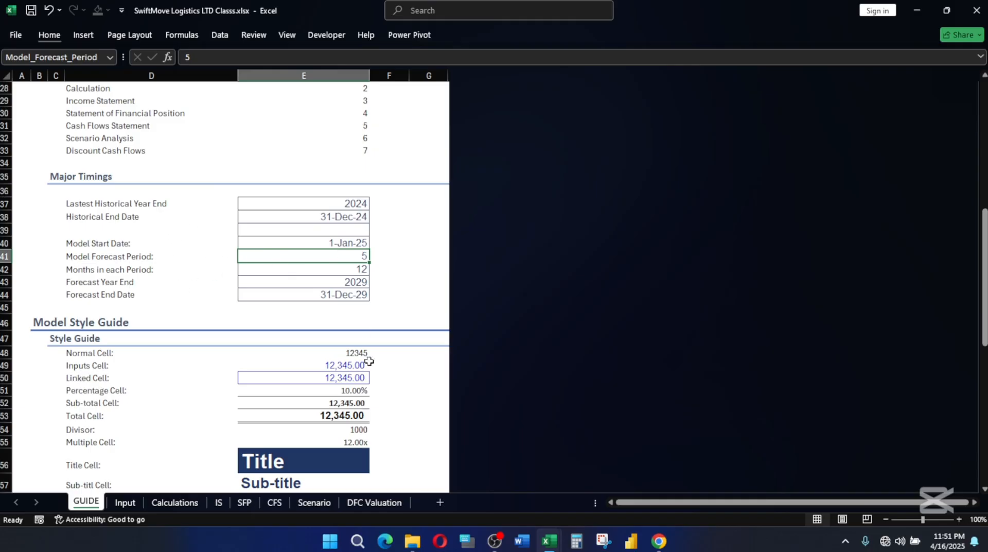
Change the Counter label under Timing on the Input sheet to Counter/Period.
left_click(123, 504)
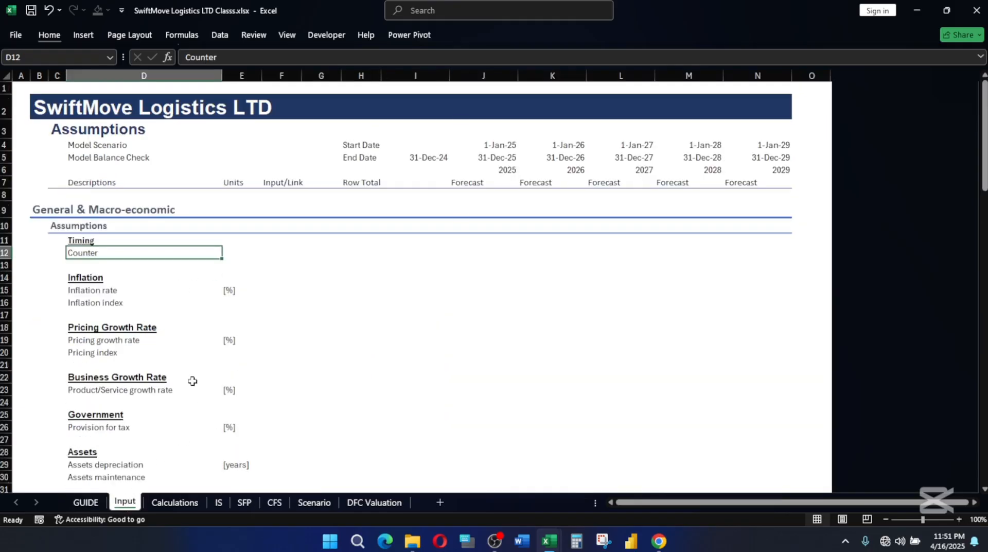
double_click(111, 252)
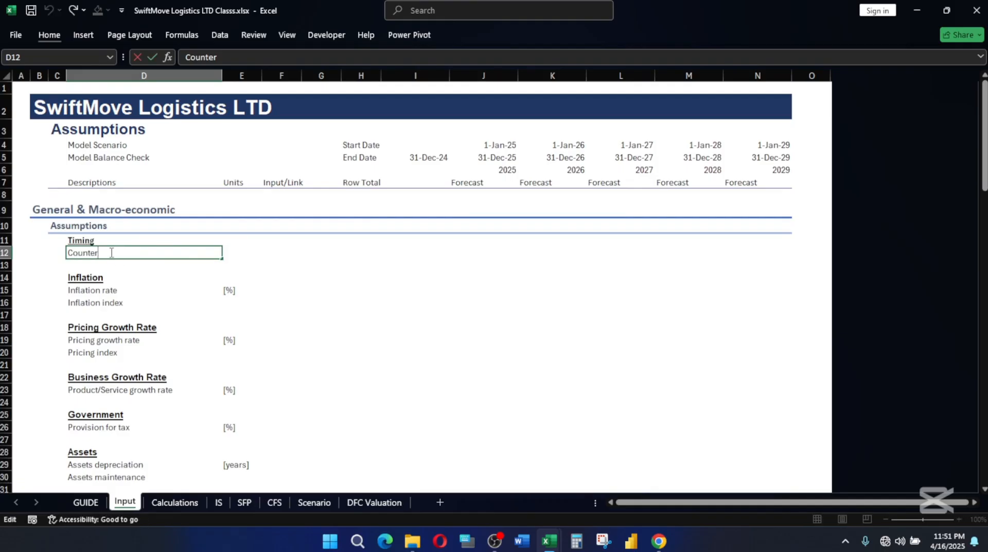
type("/Periodf")
key("BackSpace")
key("Tab")
key("Tab")
key("Tab")
key("Tab")
key("Tab")
key("Tab")
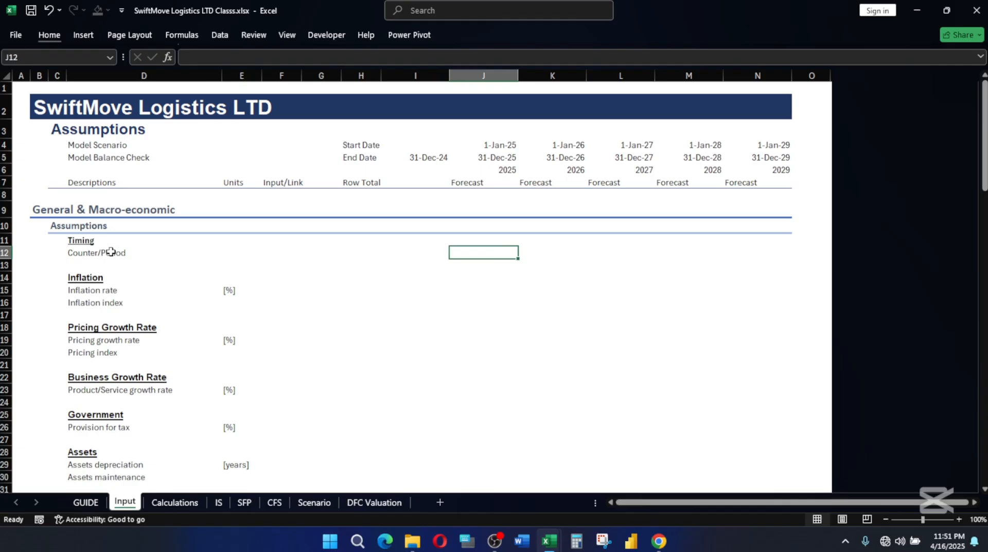
Enter the formula =I12+1 in J12 for the first forecast year of the Counter/Period row.
type("=")
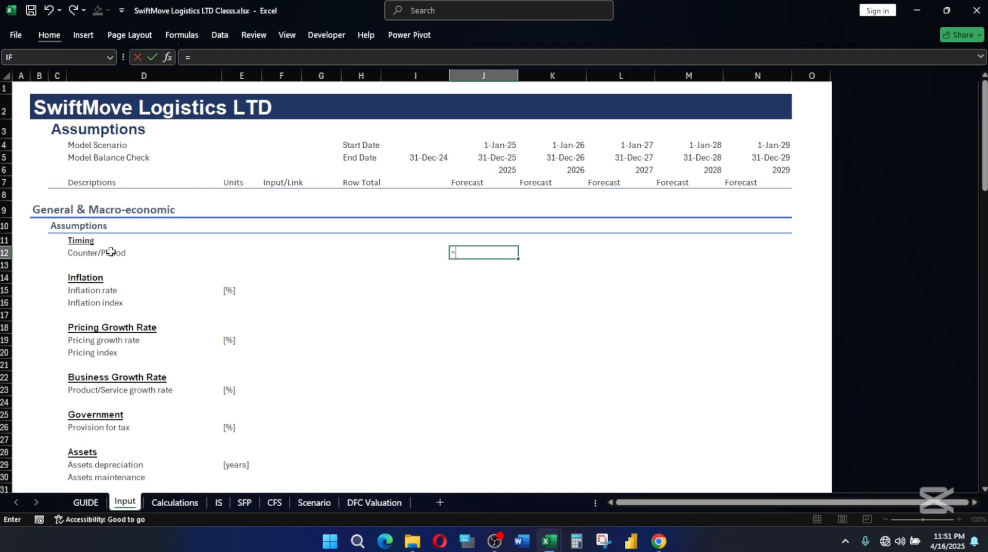
type("I12+1")
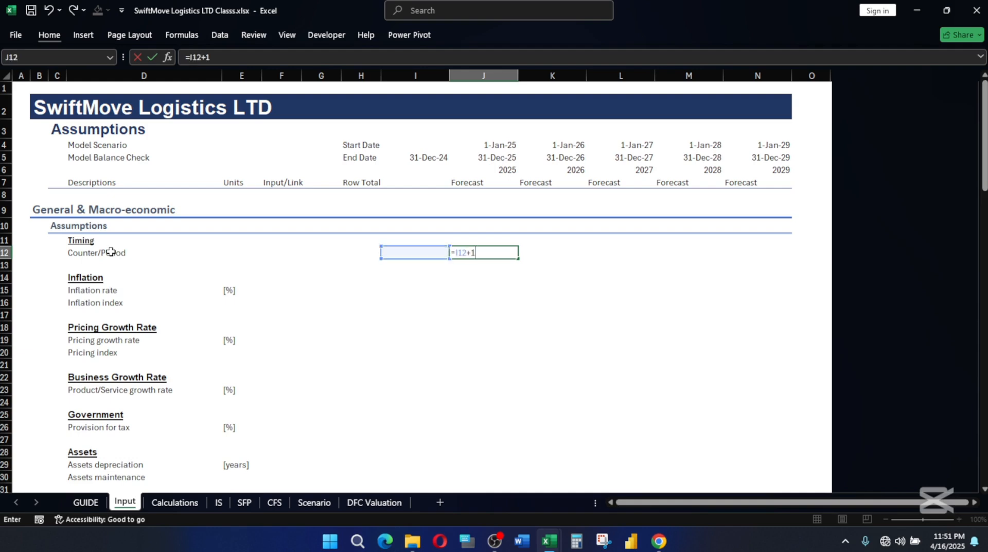
key("Return")
Fill the Counter/Period formula from J12 across the forecast years to N12.
left_click(503, 254)
left_click(417, 252)
left_click(494, 250)
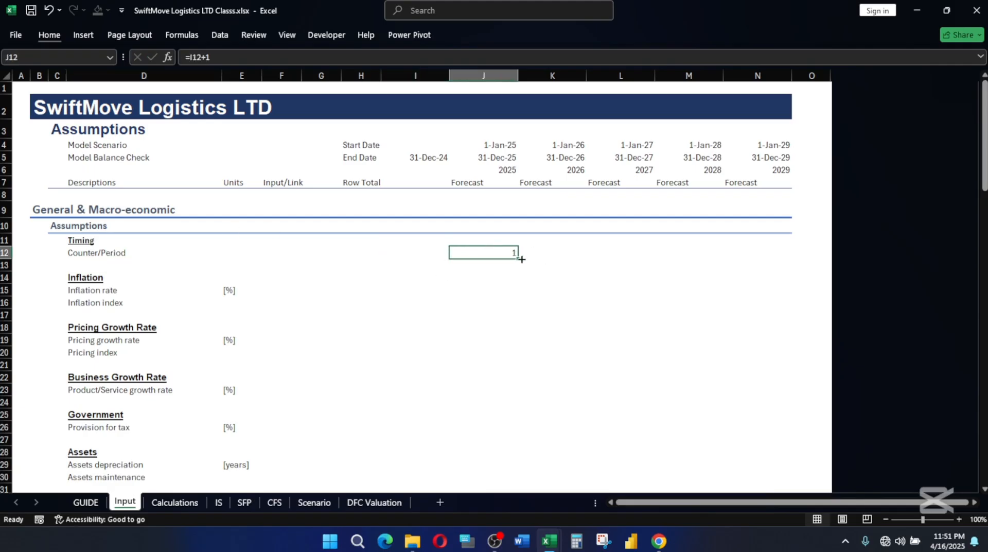
left_click_drag(517, 257, 762, 269)
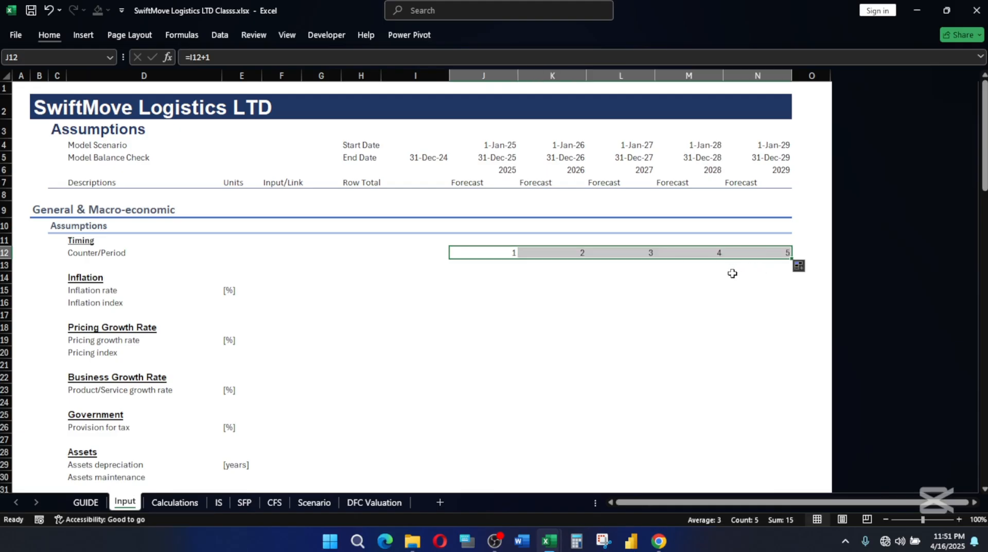
Apply the Input cell style to the Counter/Period values in J12:N12.
key("alt")
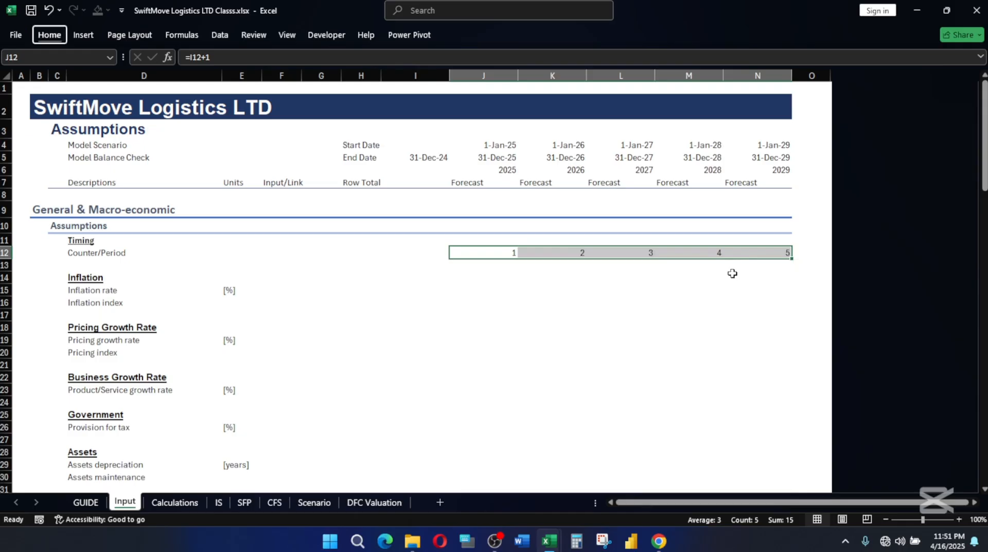
key("h")
key("j")
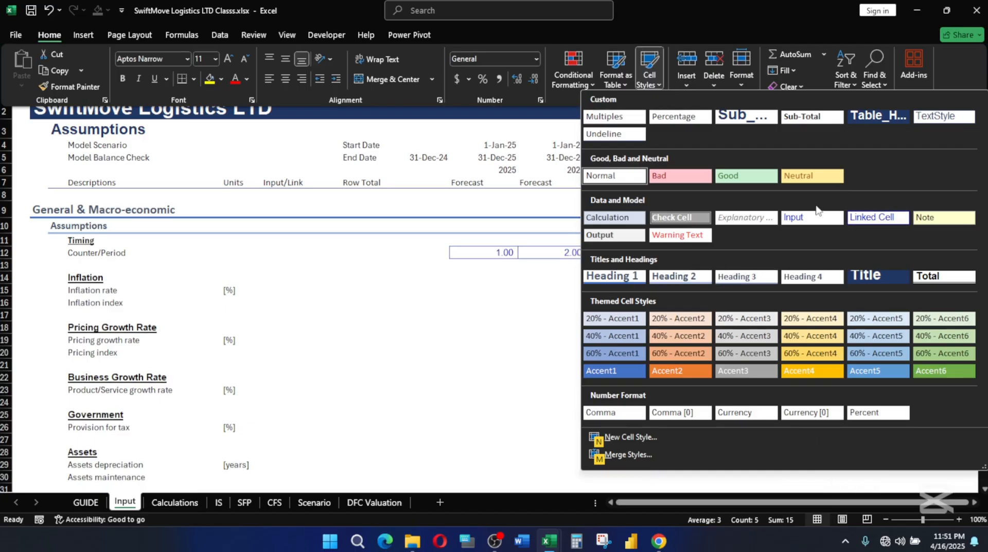
left_click(809, 218)
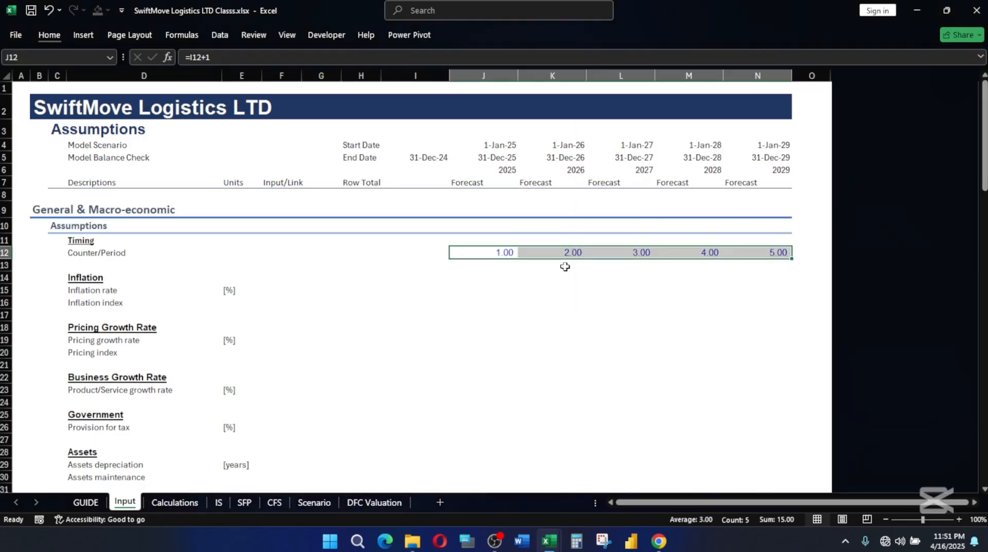
left_click(541, 273)
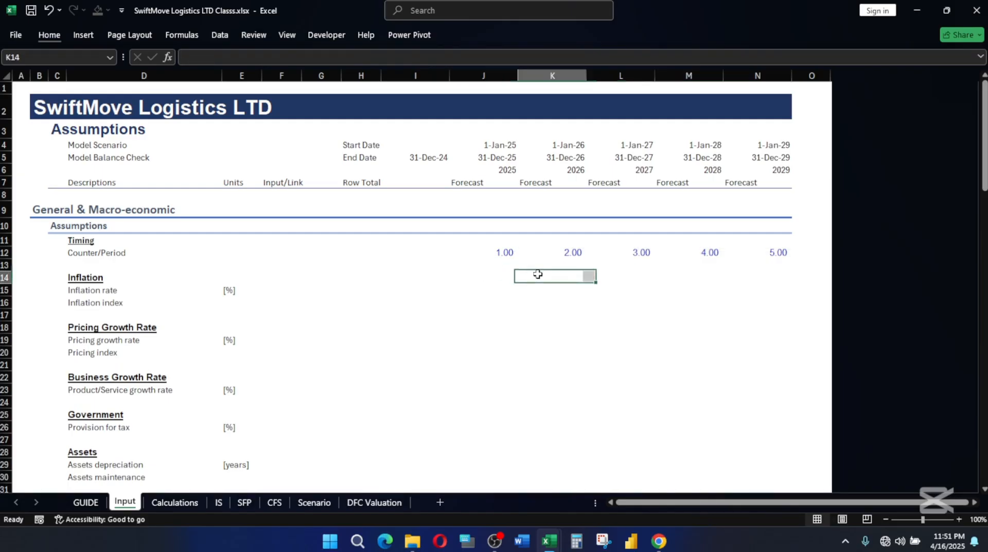
Check the 2025 inflation rate formula in the SwiftMove Logistics LTD.xlsx workbook, and switch to Chrome's Trading Economics Nigeria Inflation Rate page.
left_click(478, 286)
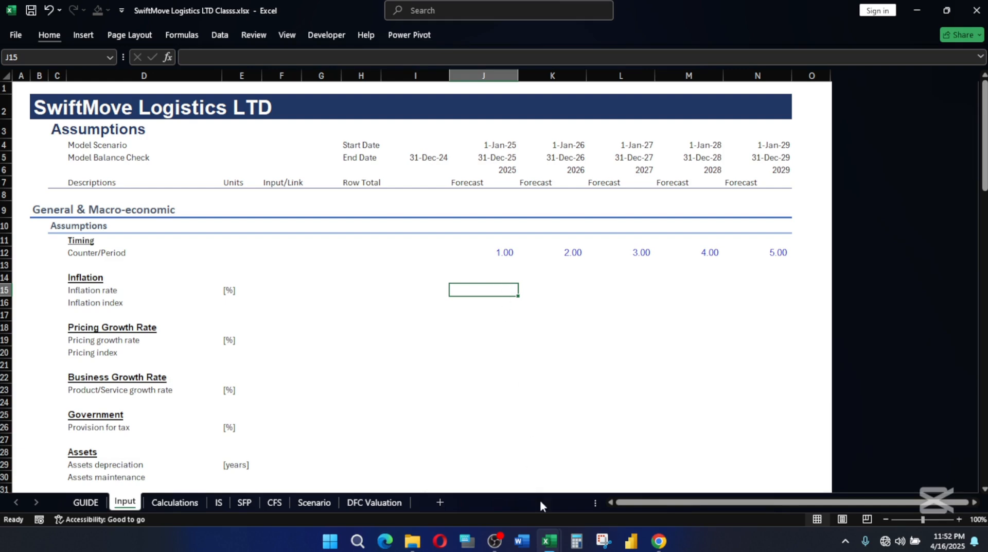
mouse_move(548, 541)
left_click(585, 500)
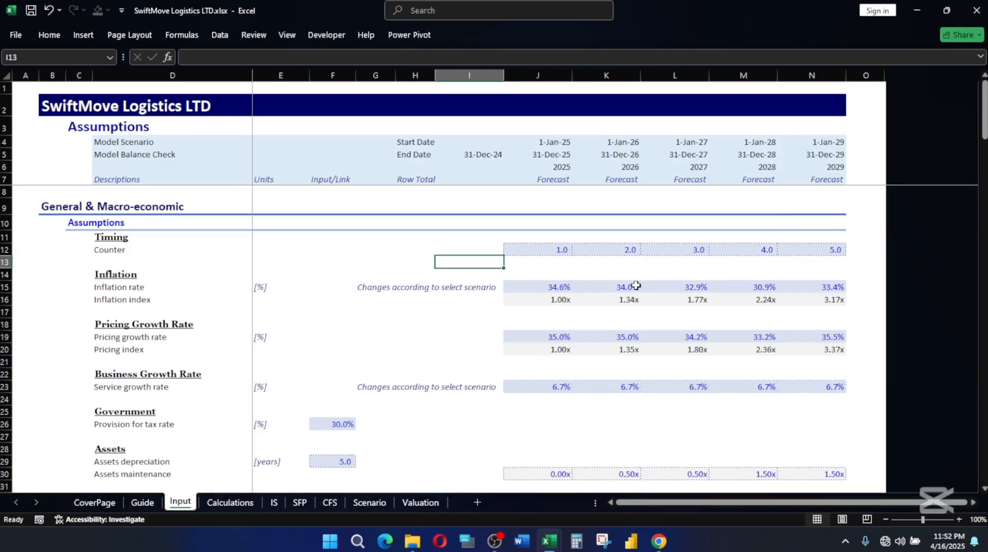
left_click(547, 290)
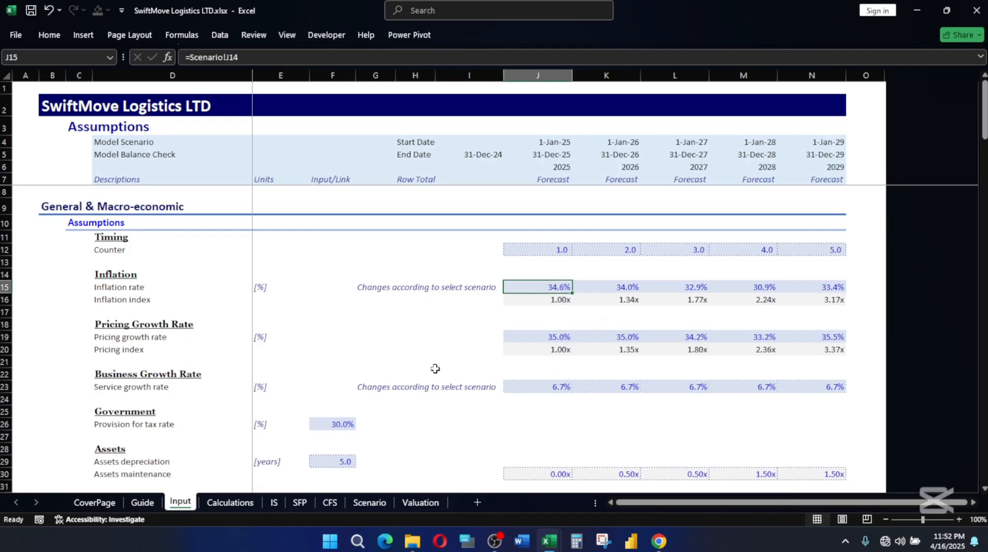
left_click(659, 540)
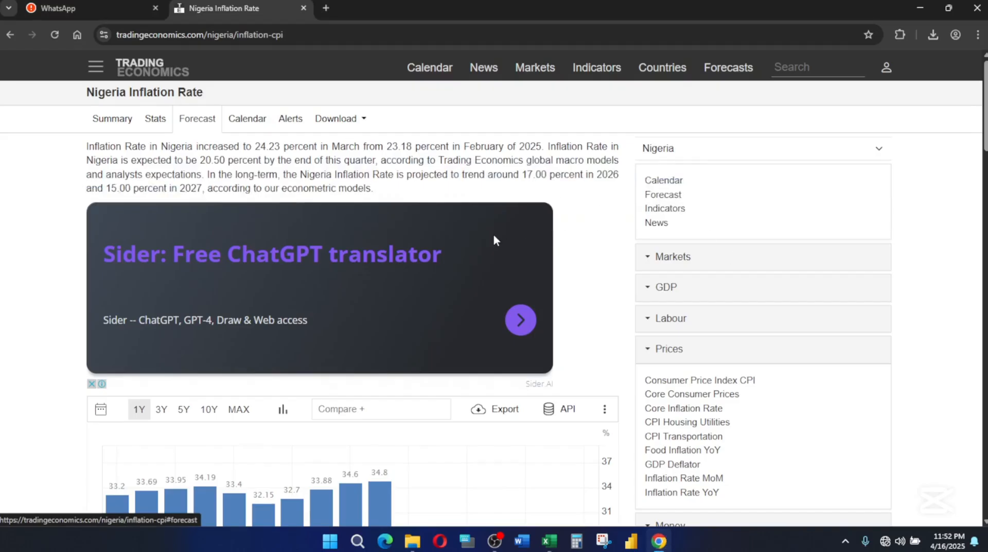
Highlight the March inflation figure in the Trading Economics summary, and switch back to Excel's SwiftMove Logistics LTD Classs.xlsx workbook.
left_click_drag(256, 146, 280, 147)
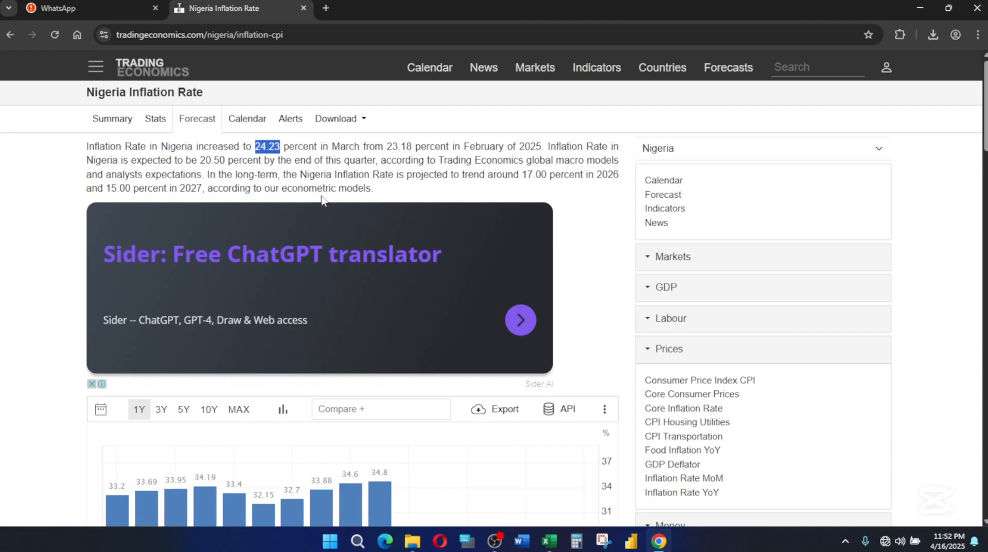
scroll(296, 172, "down", 3)
scroll(309, 165, "up", 3)
left_click(549, 540)
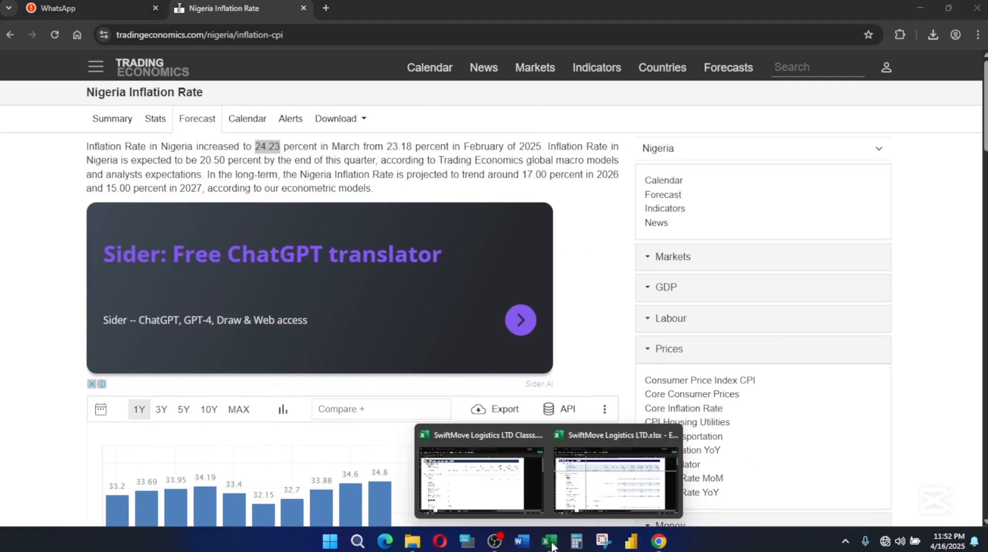
left_click(597, 492)
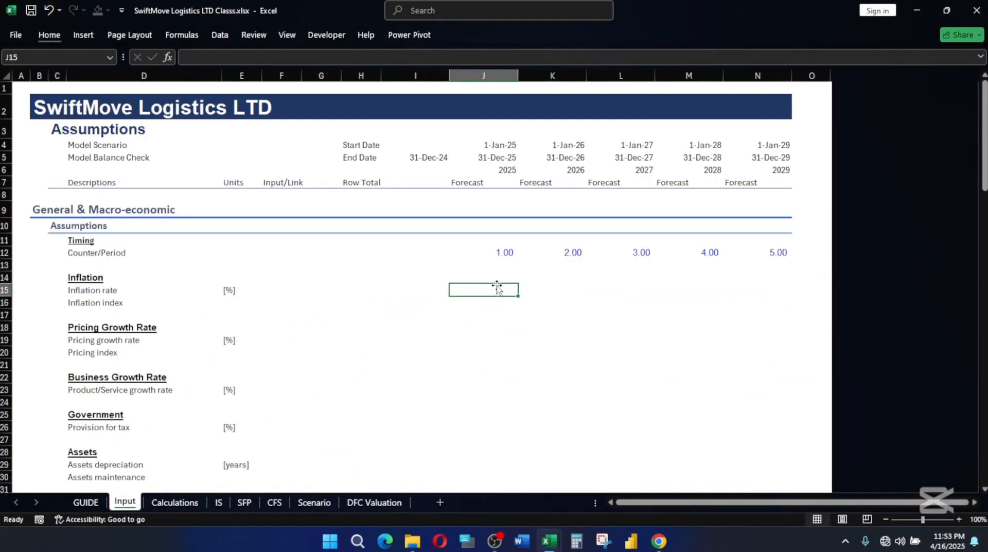
Enter 24.23 as the 2025 inflation rate in J15.
type("24.")
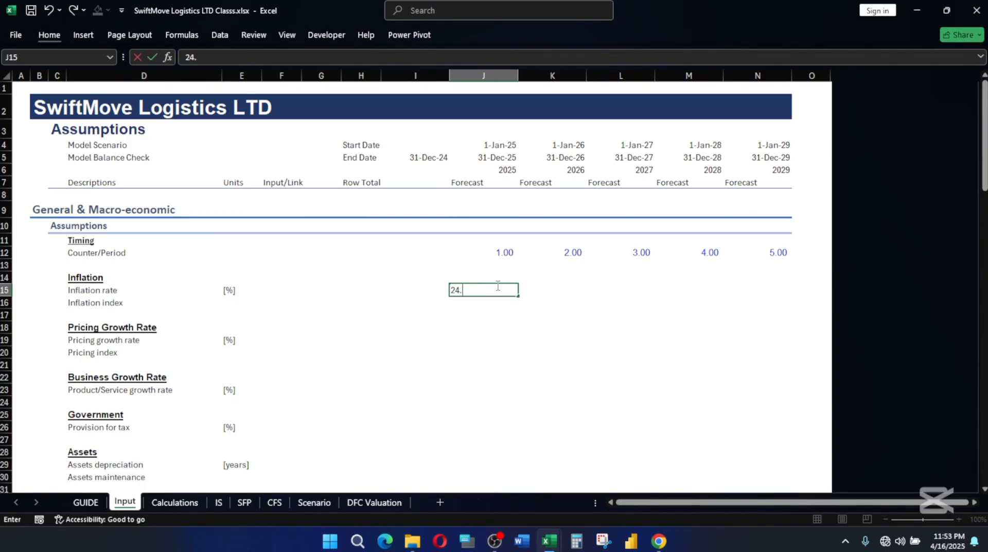
type("23")
key("Return")
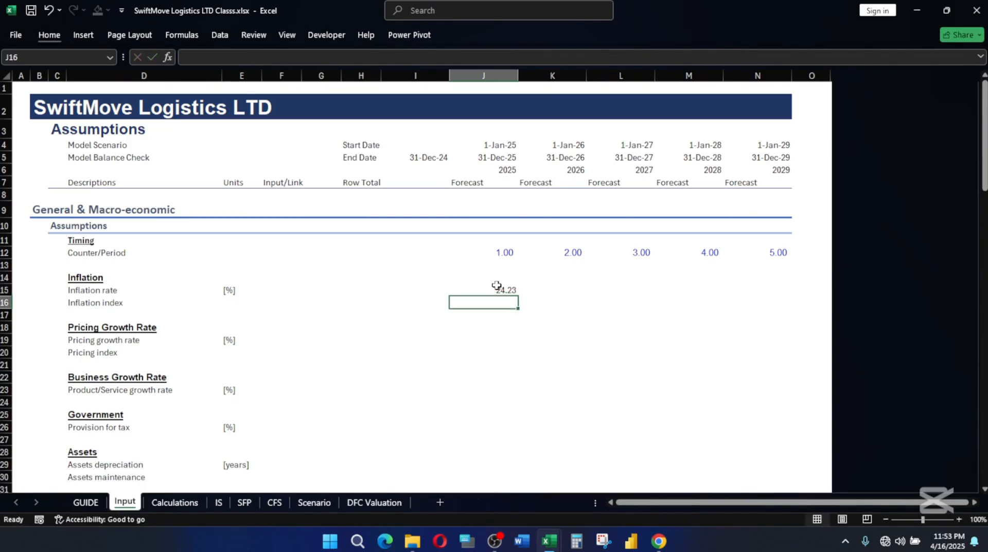
key("Up")
key("Right")
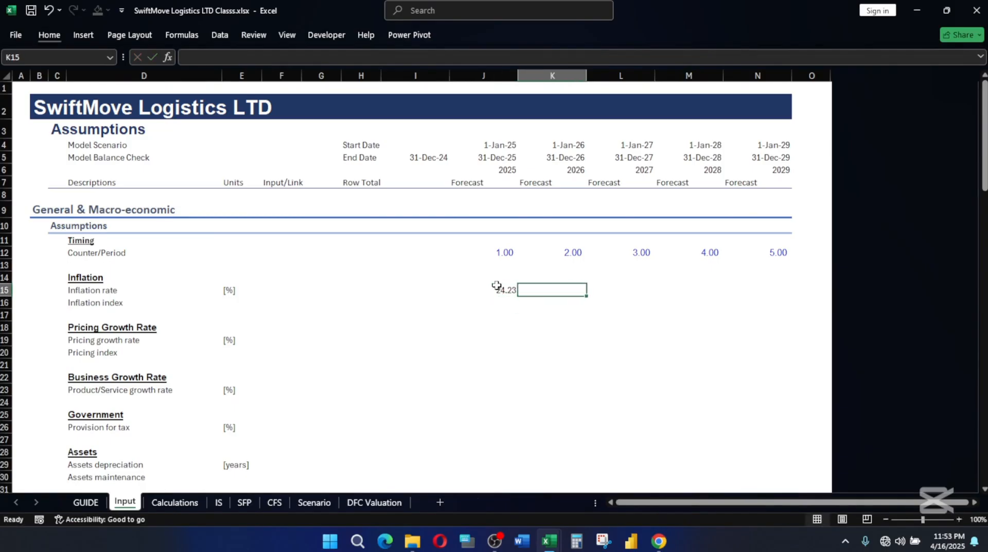
Fill the 2025 inflation rate from J15 across the forecast years to N15.
left_click(497, 287)
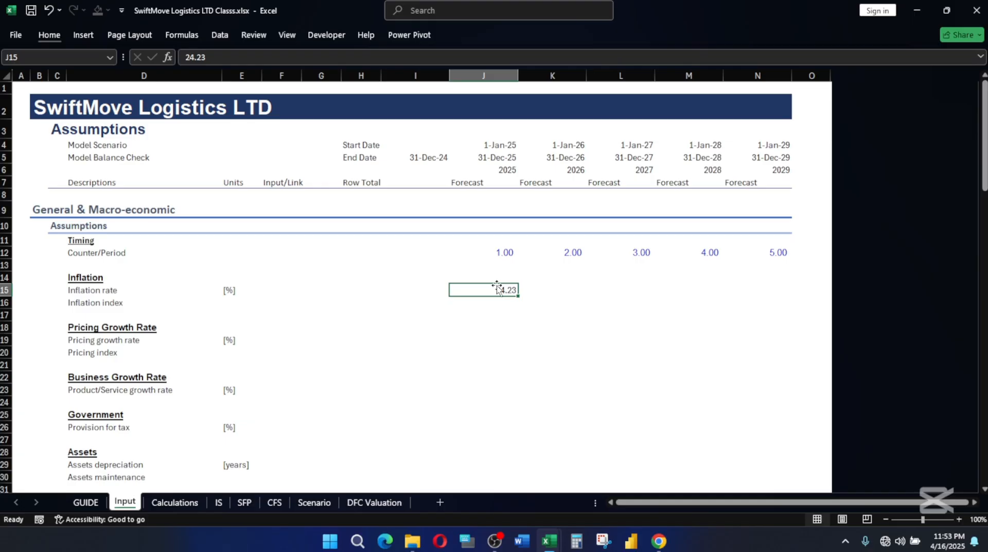
key("shift+Right")
key("shift+Right")
key("shift+Right")
key("shift+Right")
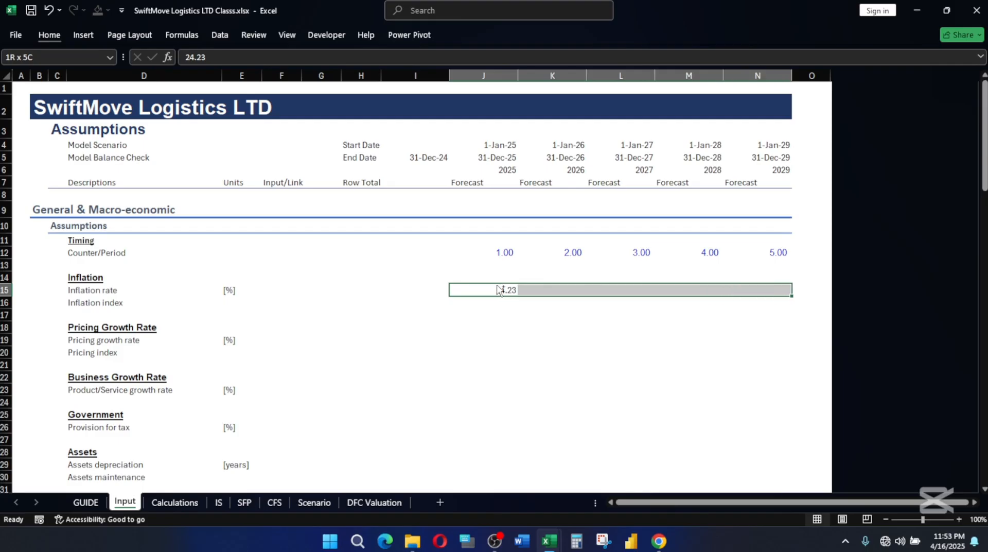
key("ctrl+r")
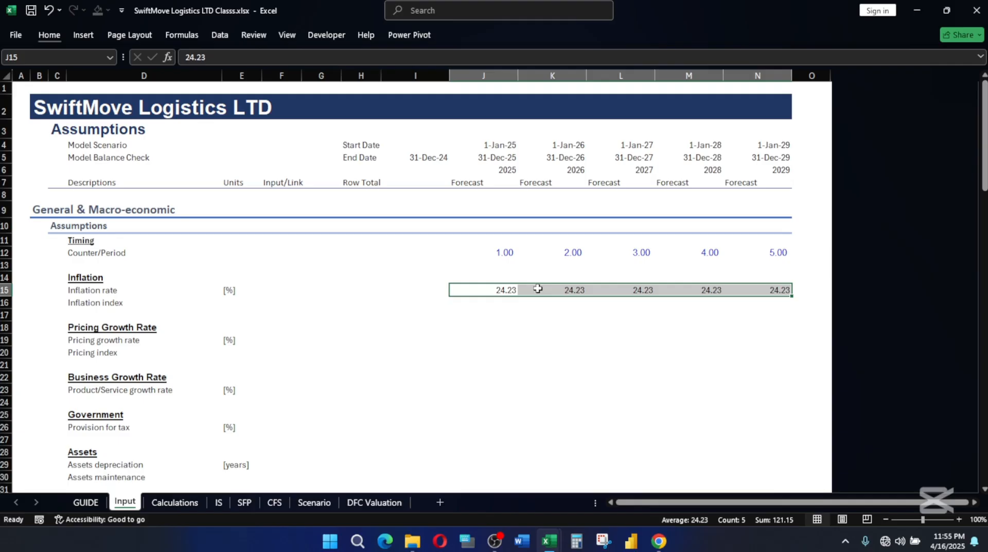
Review the Nigeria inflation summary and forecast on Chrome's Trading Economics page against the inflation rates in row 15 of the Excel Input sheet.
left_click(659, 541)
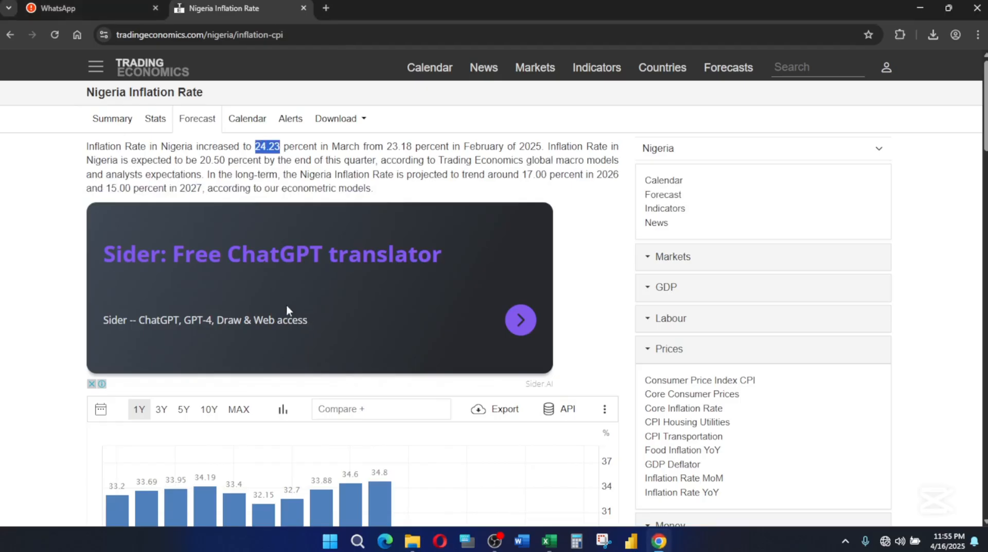
scroll(334, 280, "down", 2)
scroll(288, 293, "up", 2)
mouse_move(551, 539)
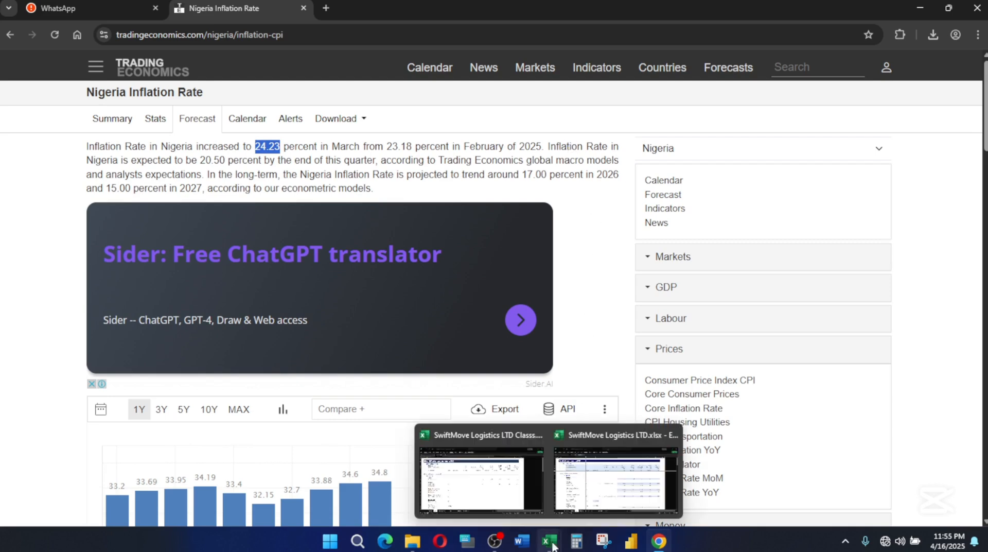
left_click(474, 484)
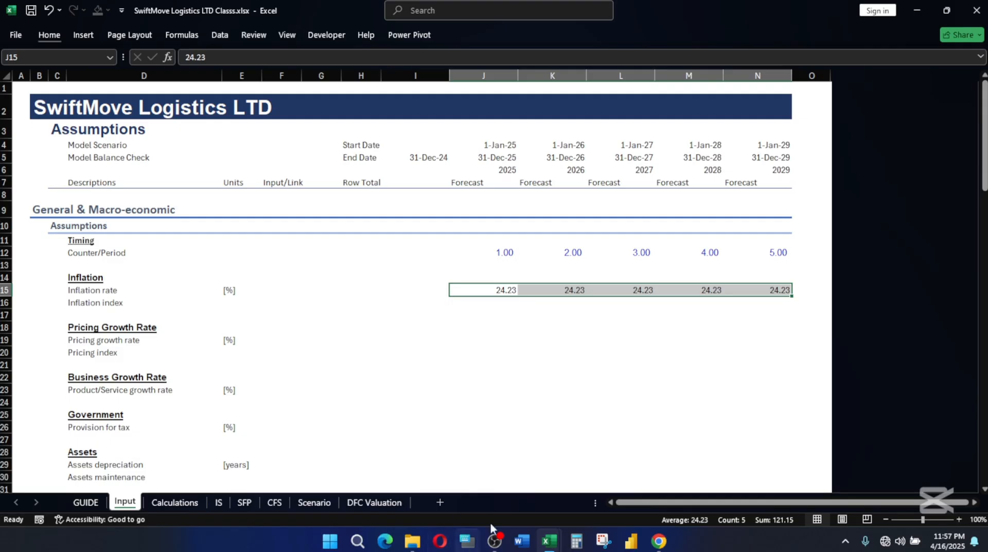
left_click(501, 286)
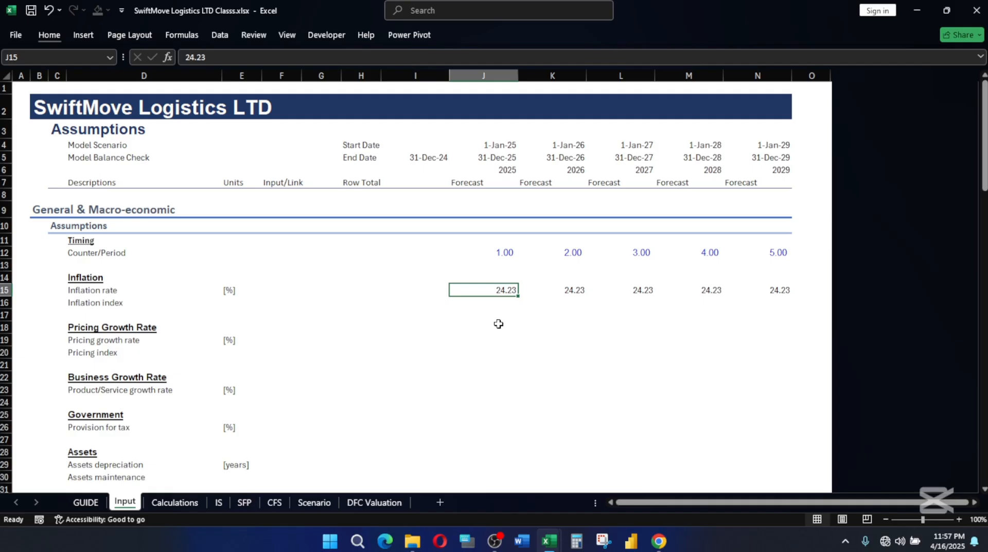
key("Right")
key("Right")
key("Left")
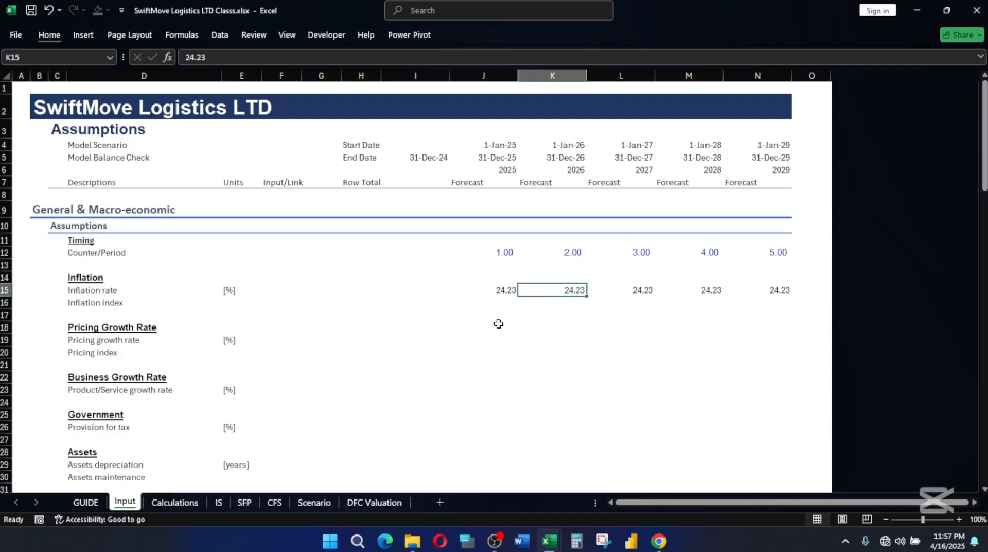
key("alt+Tab")
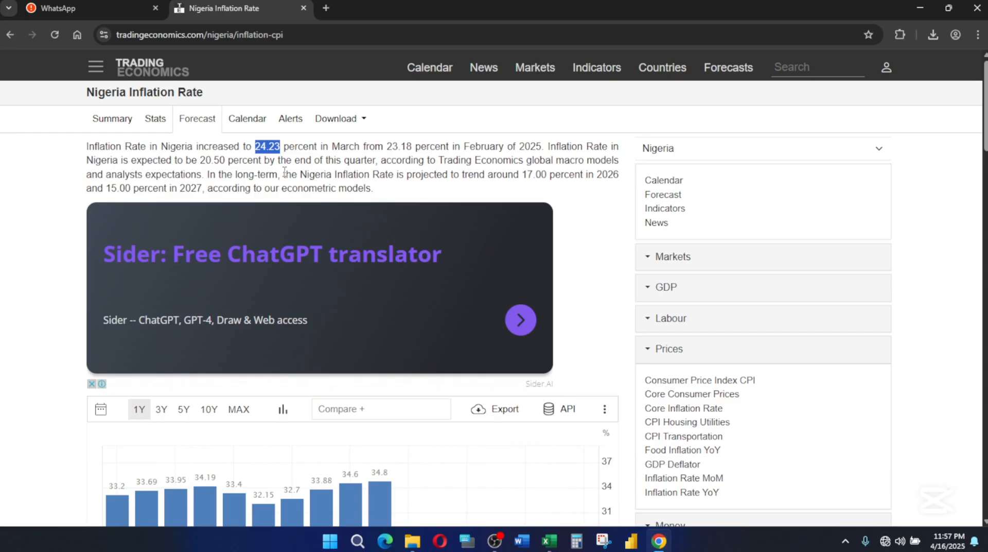
left_click(549, 540)
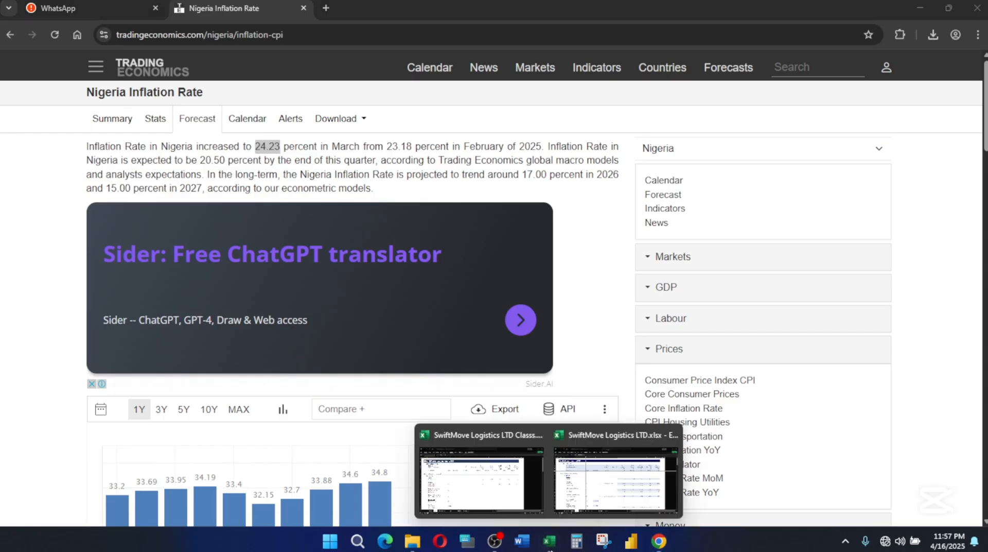
left_click(493, 498)
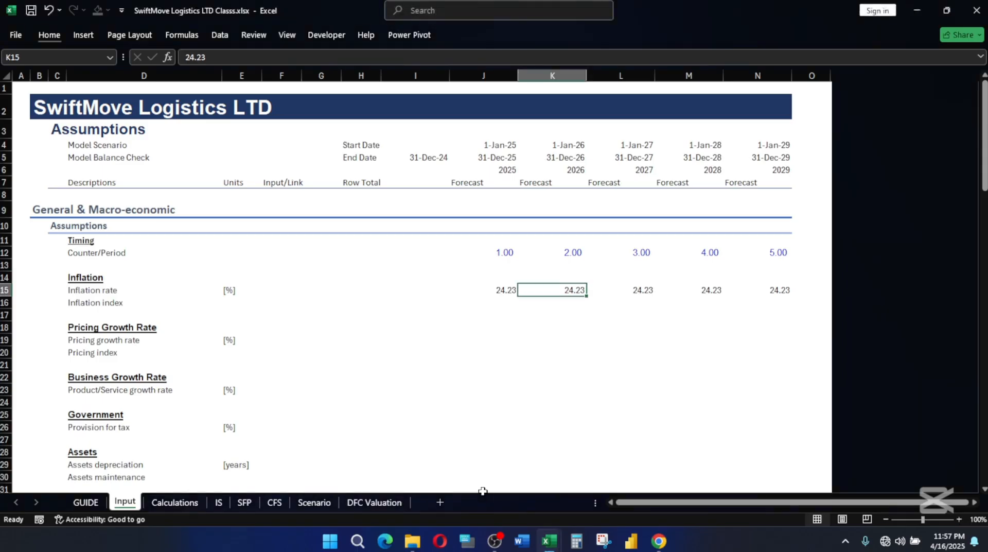
Set the 2026 inflation rate in K15 to 25.
key("Left")
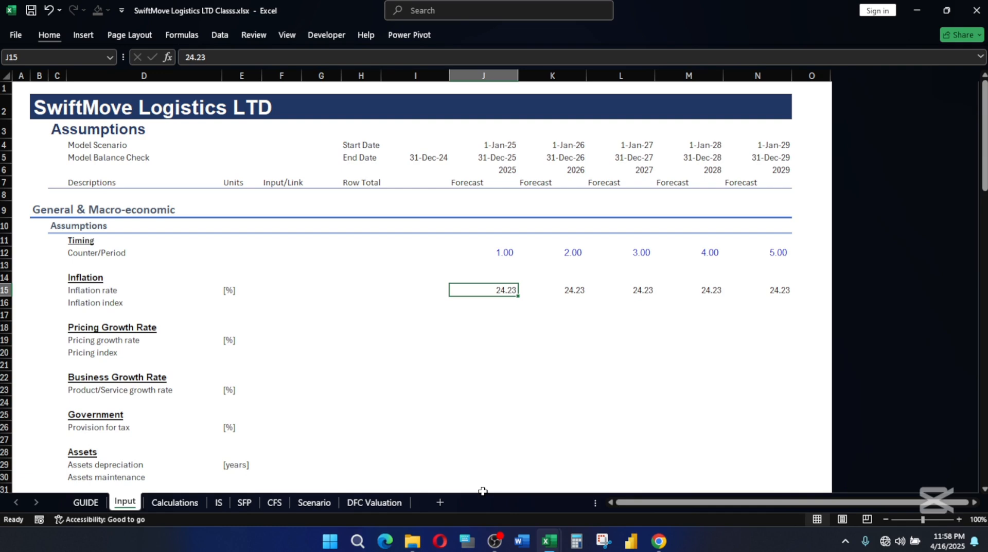
key("Right")
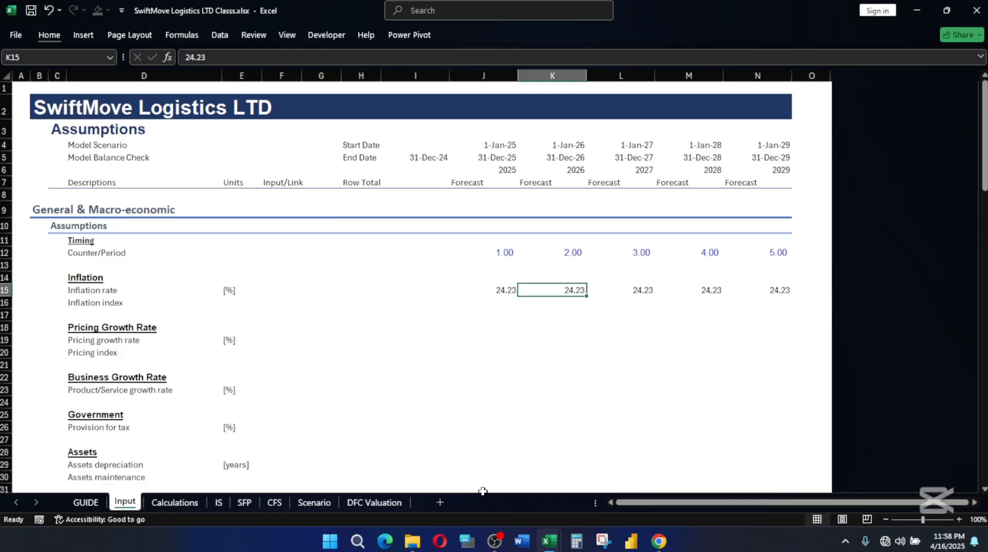
type("2")
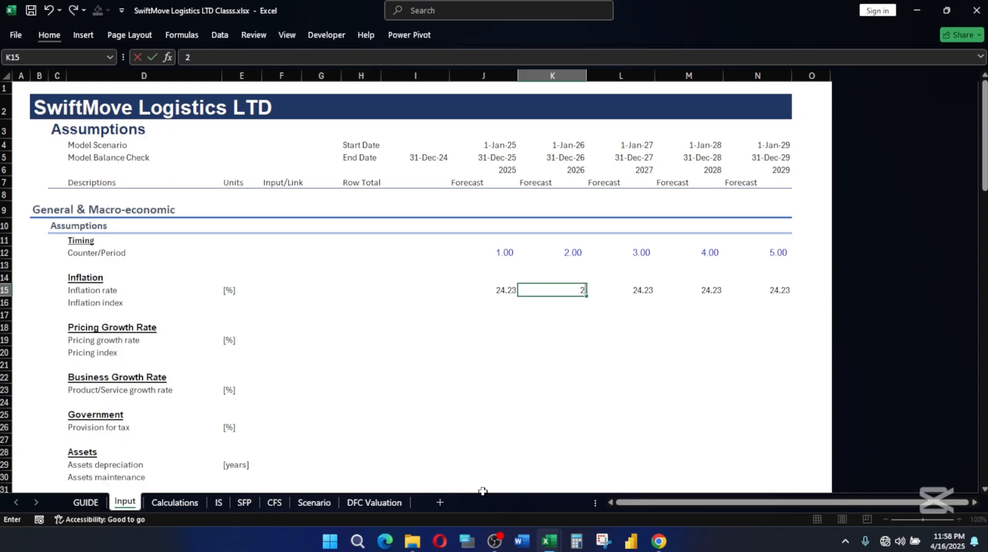
type("5")
key("Tab")
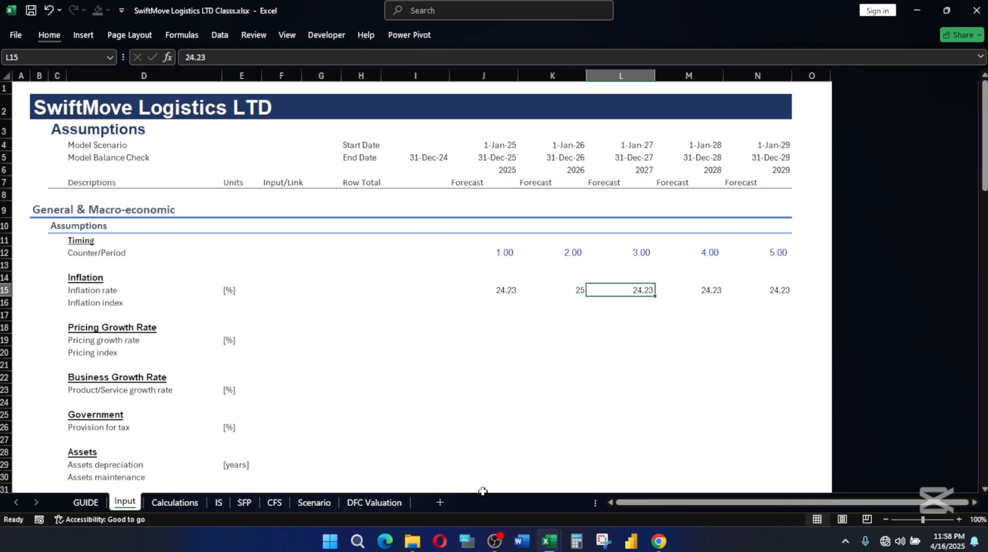
key("shift+Tab")
type("2")
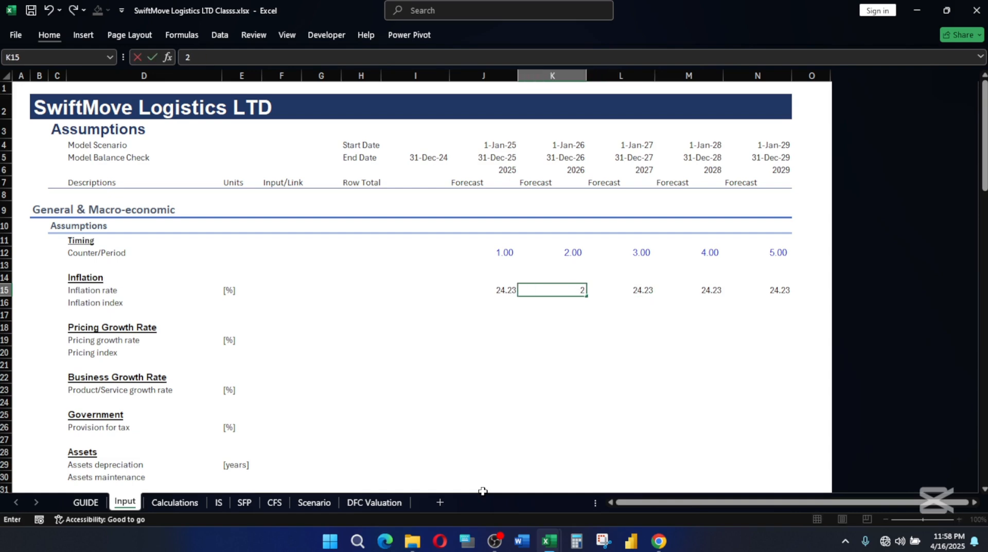
type("5")
key("Tab")
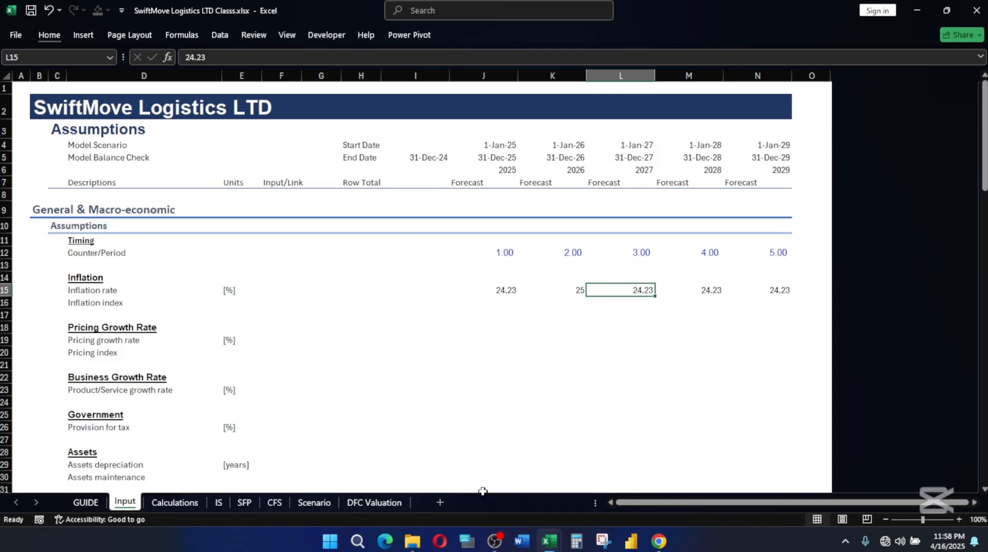
Examine the actual and forecast bars of the Nigeria inflation chart in Chrome, and return to SwiftMove Logistics LTD Classs.xlsx in Excel.
left_click(658, 542)
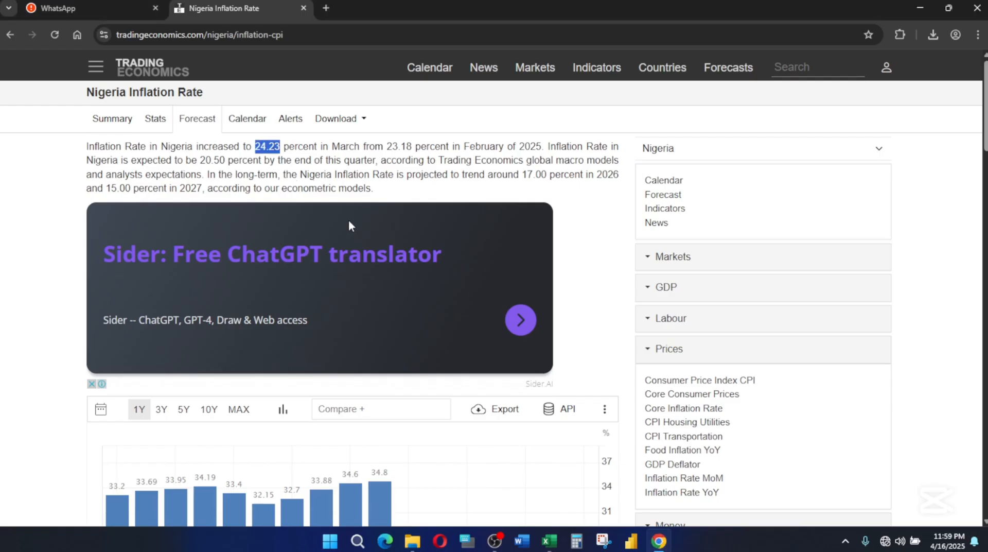
scroll(348, 220, "down", 3)
scroll(528, 395, "down", 1)
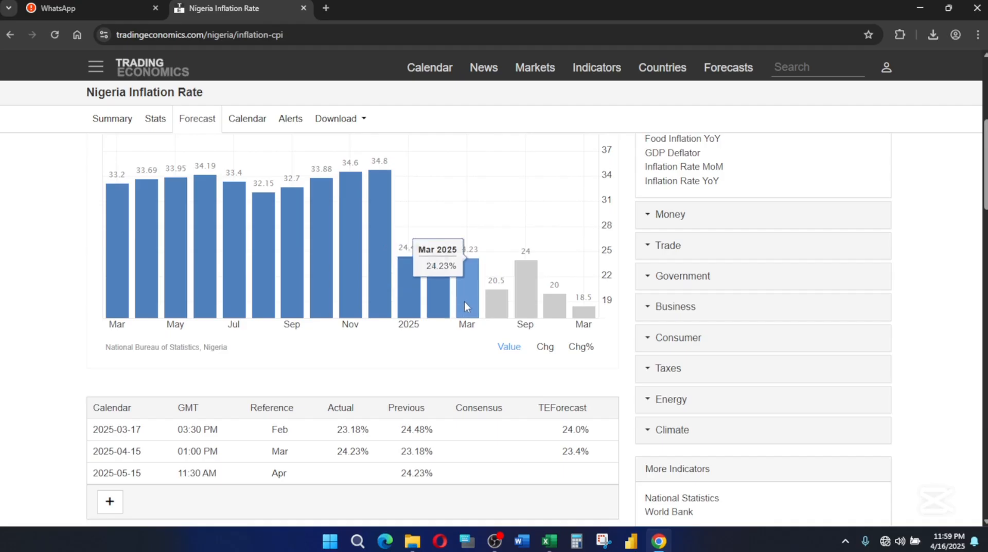
mouse_move(464, 282)
mouse_move(498, 305)
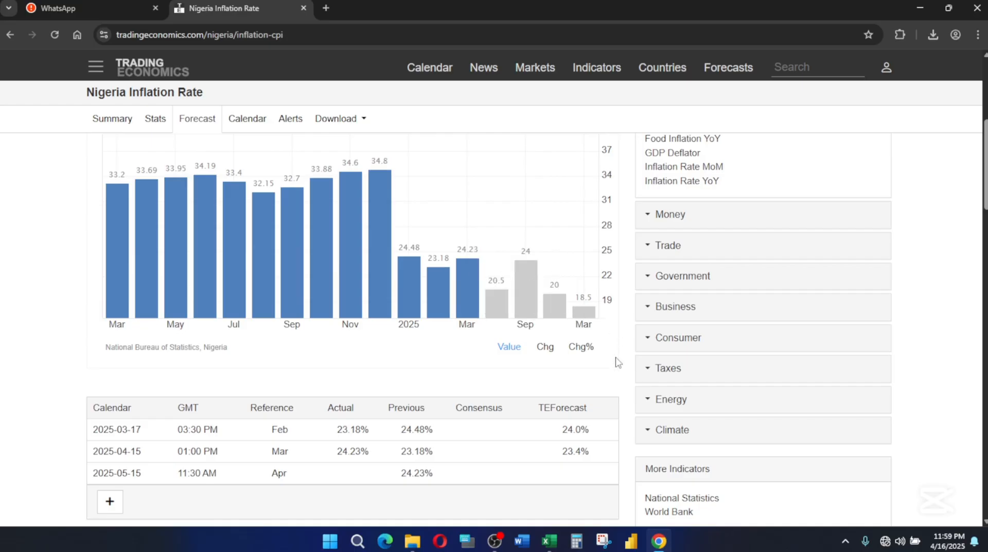
mouse_move(546, 547)
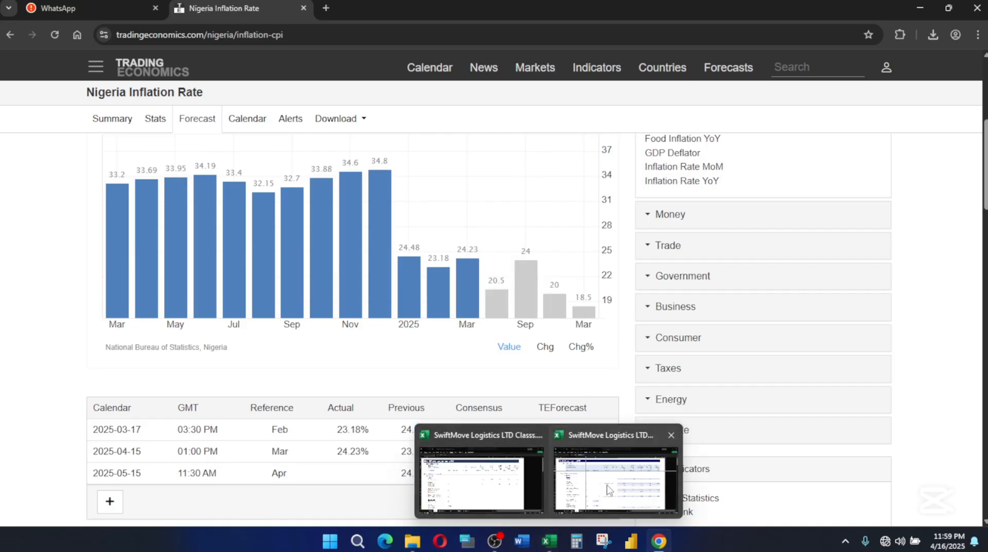
left_click(485, 480)
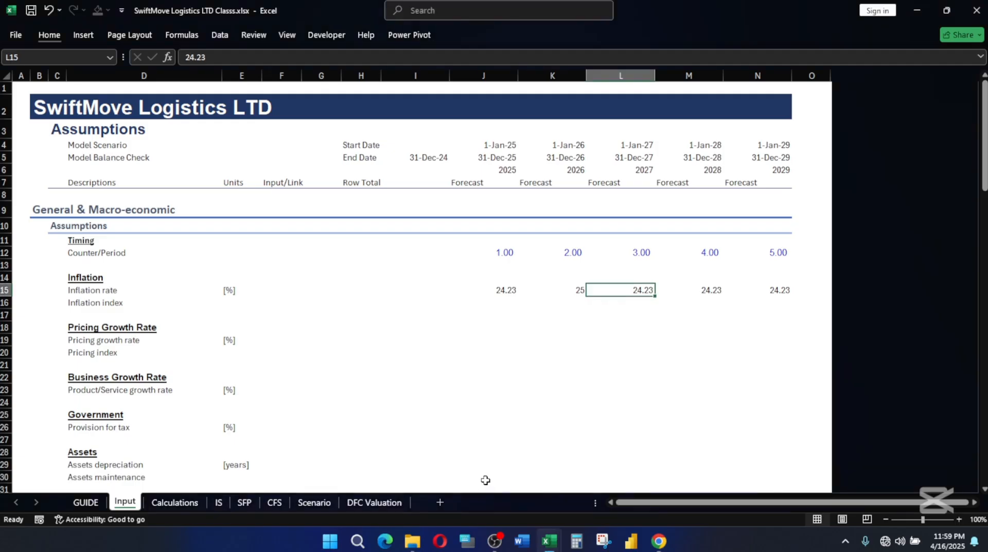
Set the 2027 inflation rate in L15 to 24.5.
key("Left")
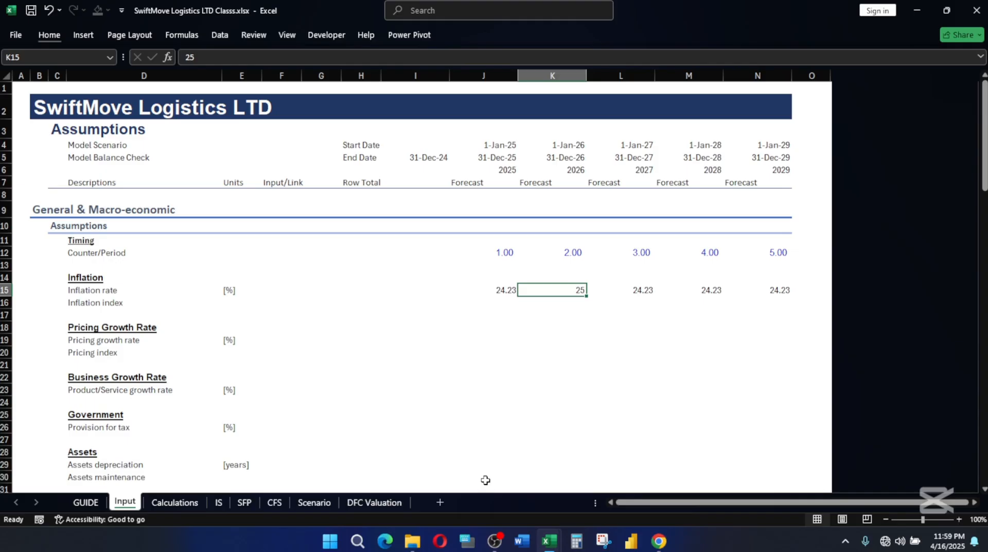
key("Right")
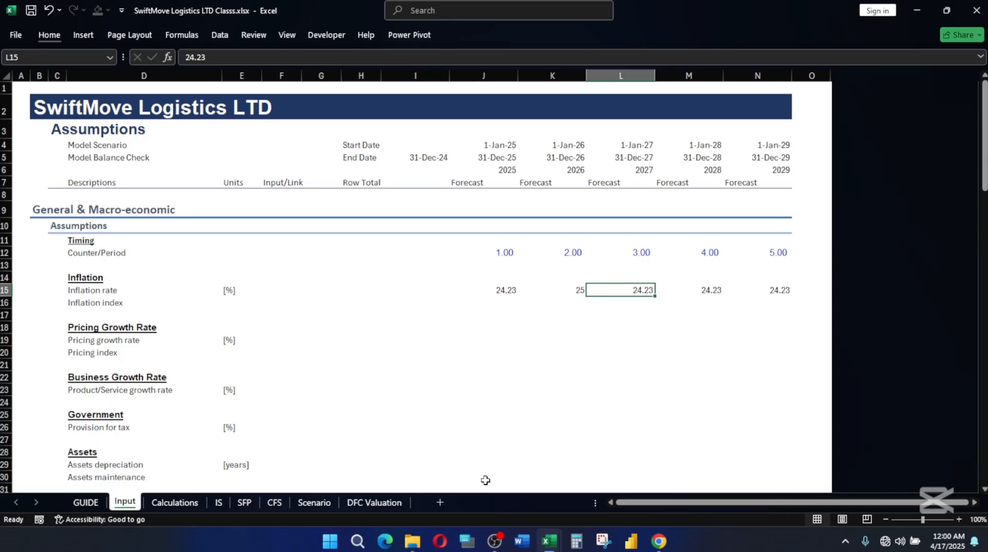
type("2")
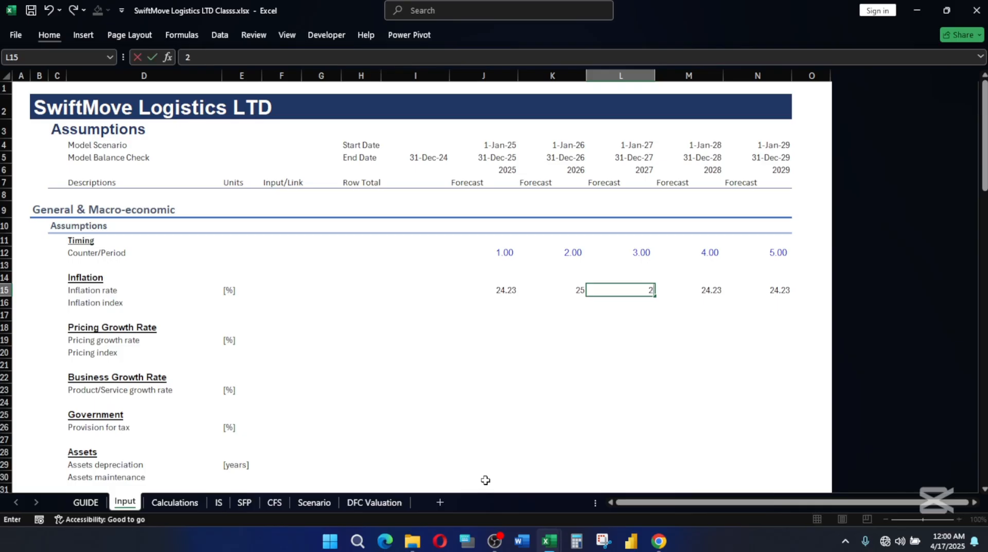
type("4.5")
key("Tab")
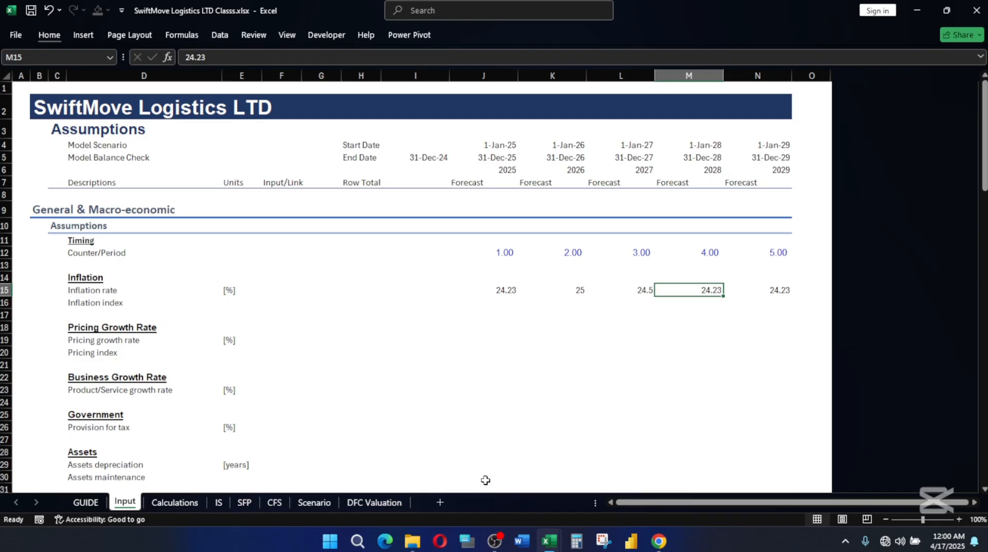
Set the 2028 and 2029 inflation rates in M15 and N15 to 20.5, consulting the Nigeria inflation forecast chart in Chrome.
type("20")
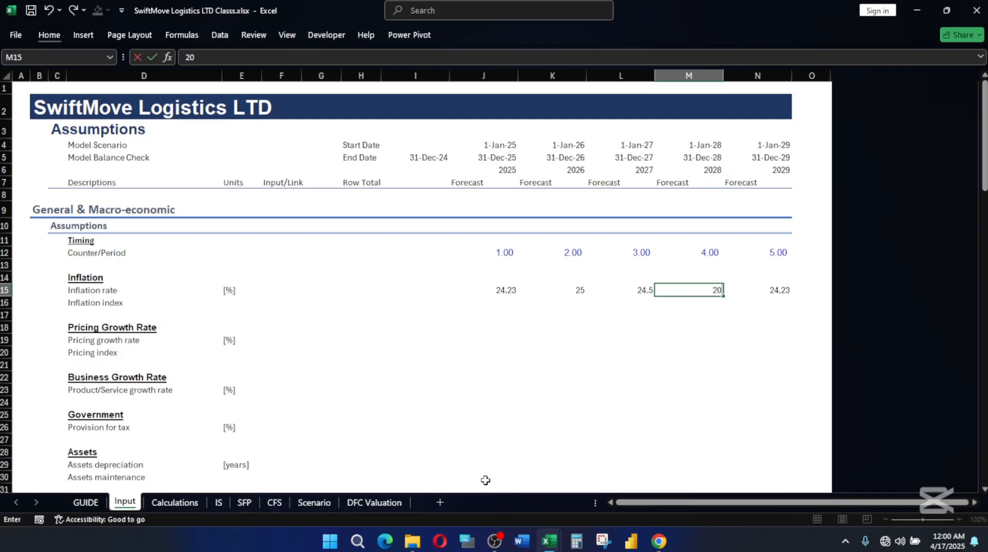
key("BackSpace")
type("3")
left_click(659, 541)
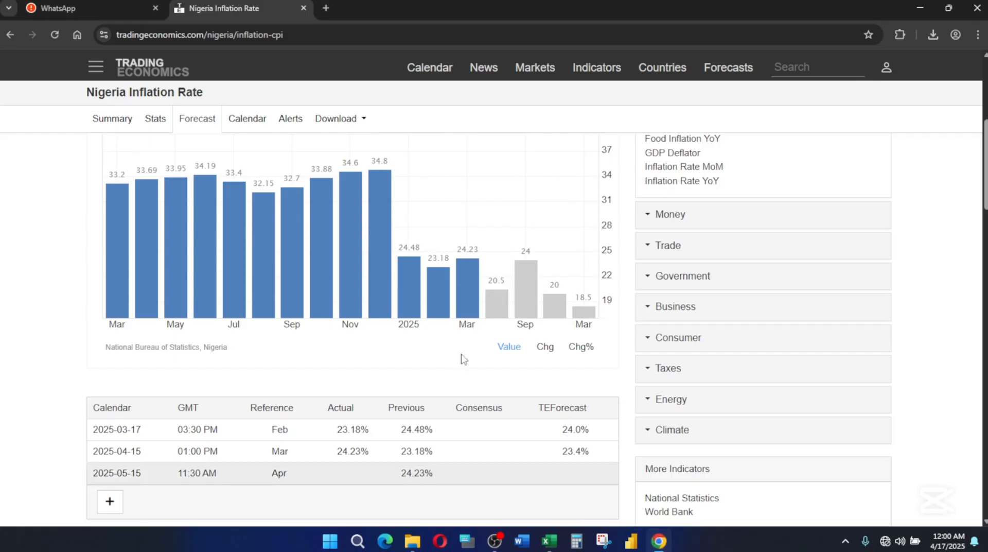
mouse_move(493, 302)
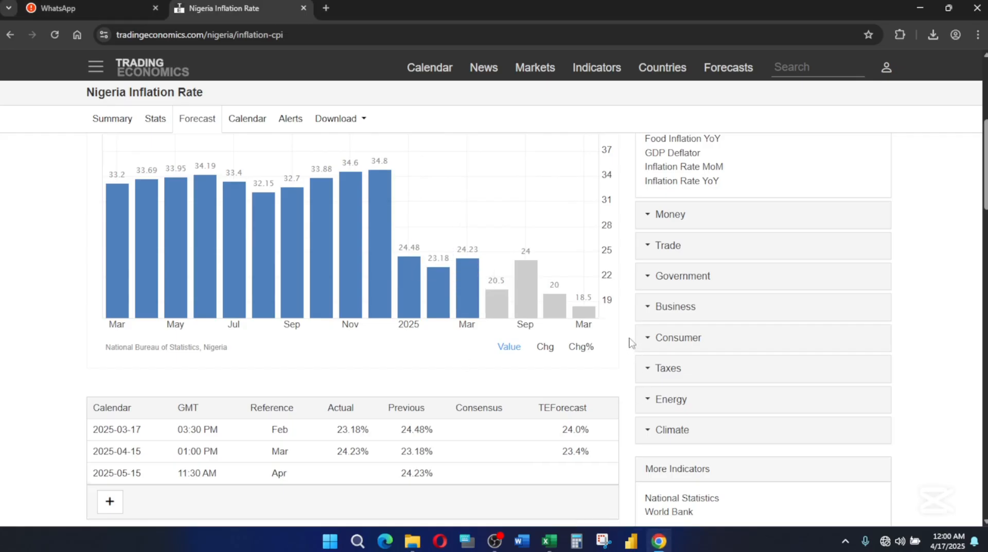
left_click(657, 543)
key("BackSpace")
type("0")
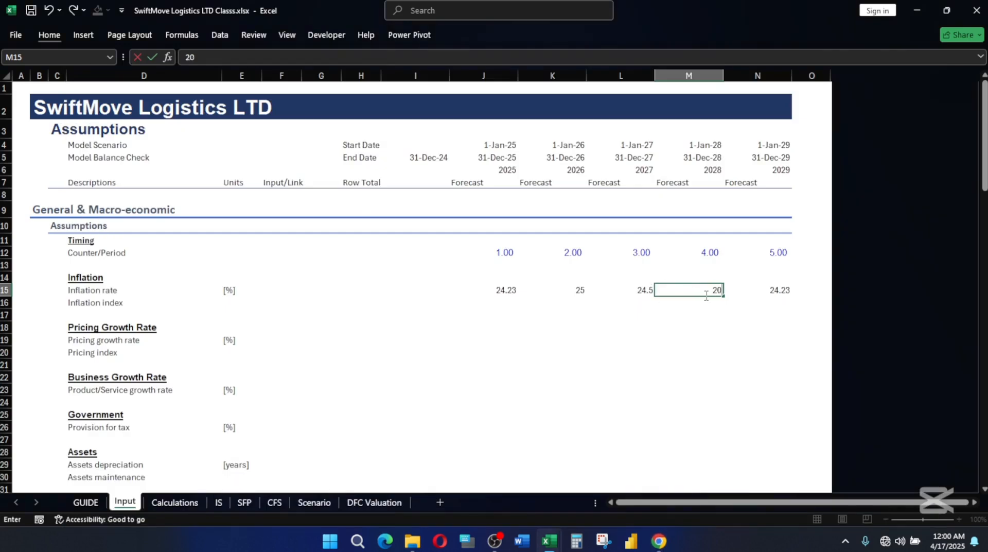
type(".5")
key("Tab")
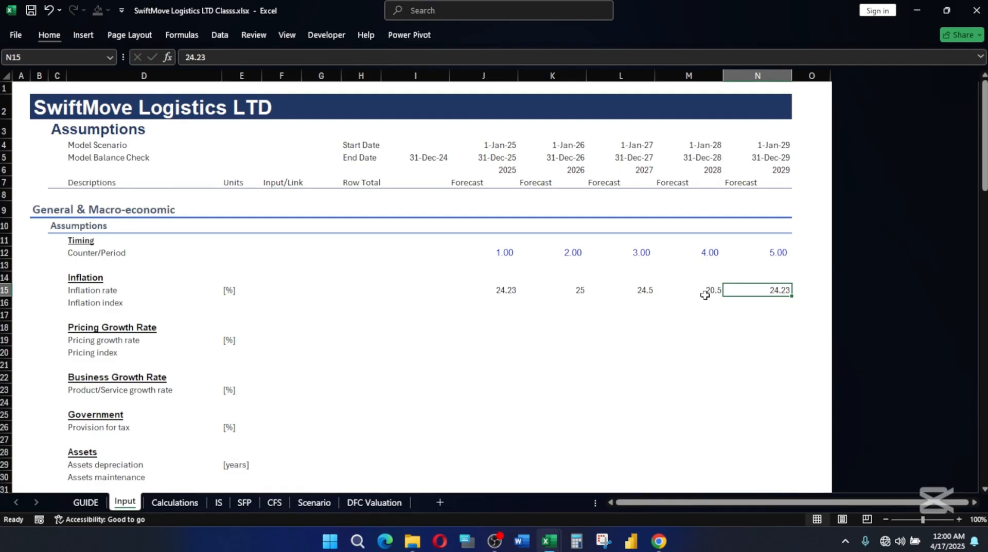
type("20.5")
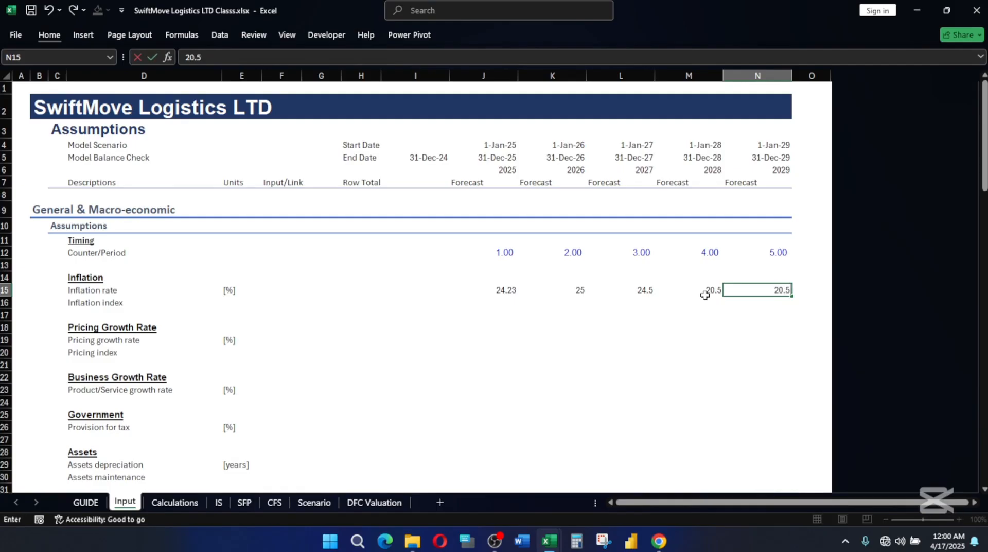
key("Return")
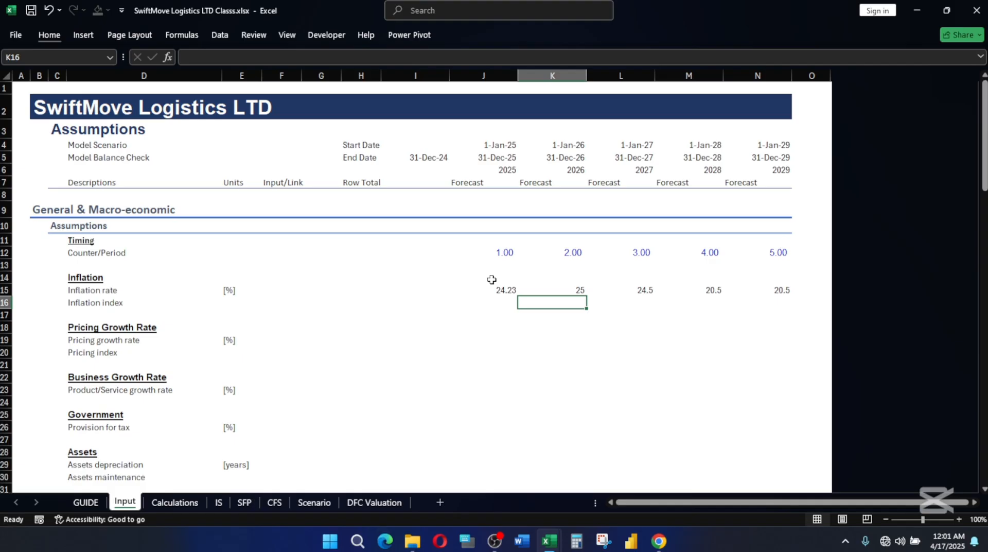
Apply the custom Percentage cell style to the yearly inflation rates in J15:N15.
key("Left")
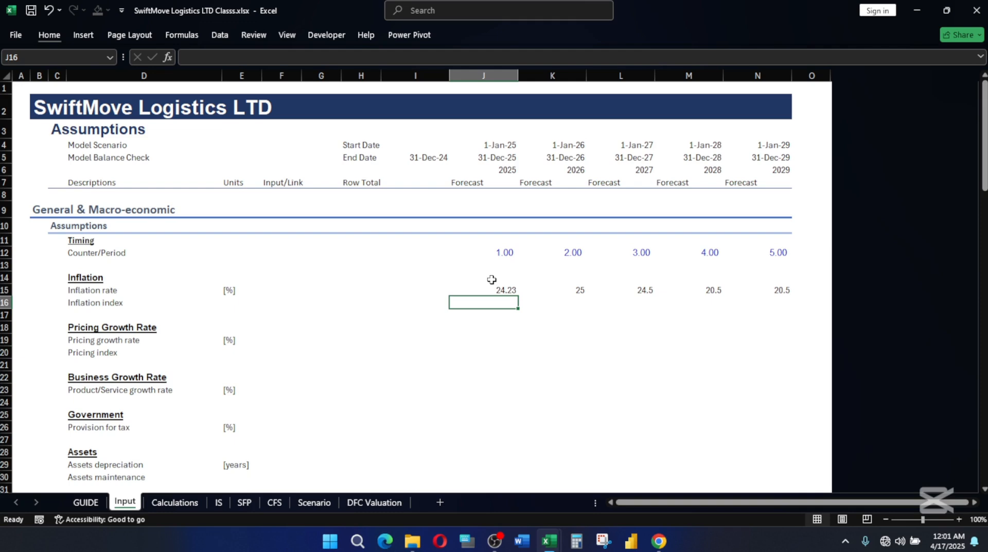
left_click(511, 286)
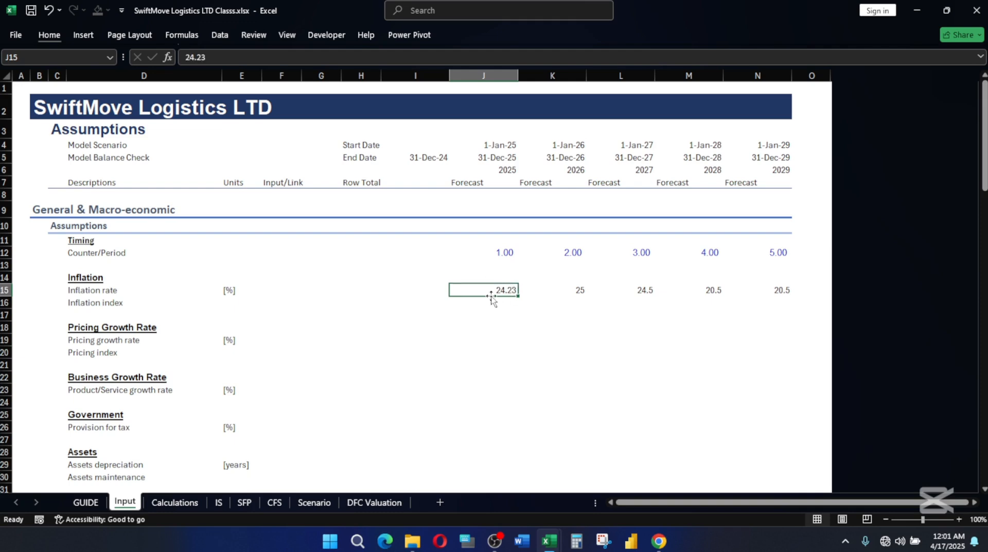
key("Down")
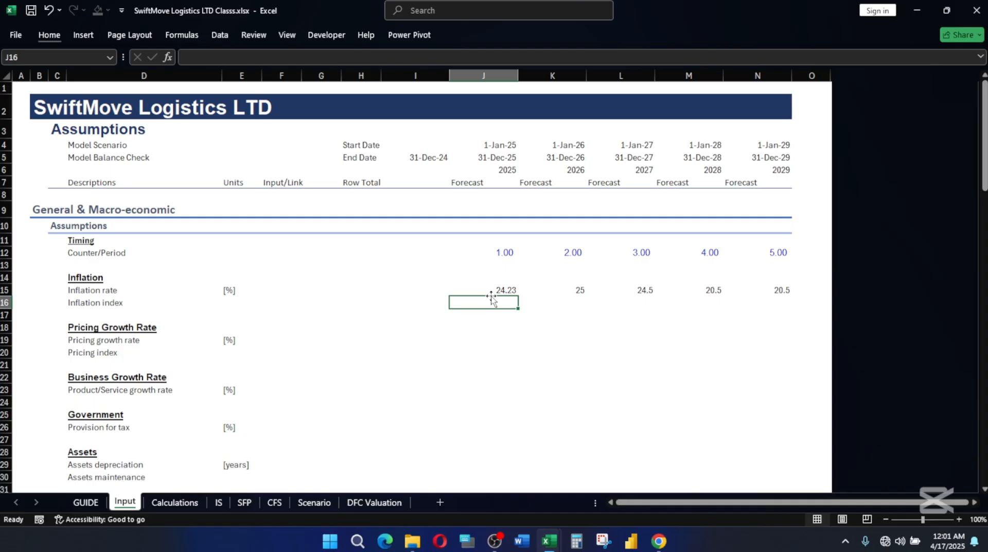
key("Up")
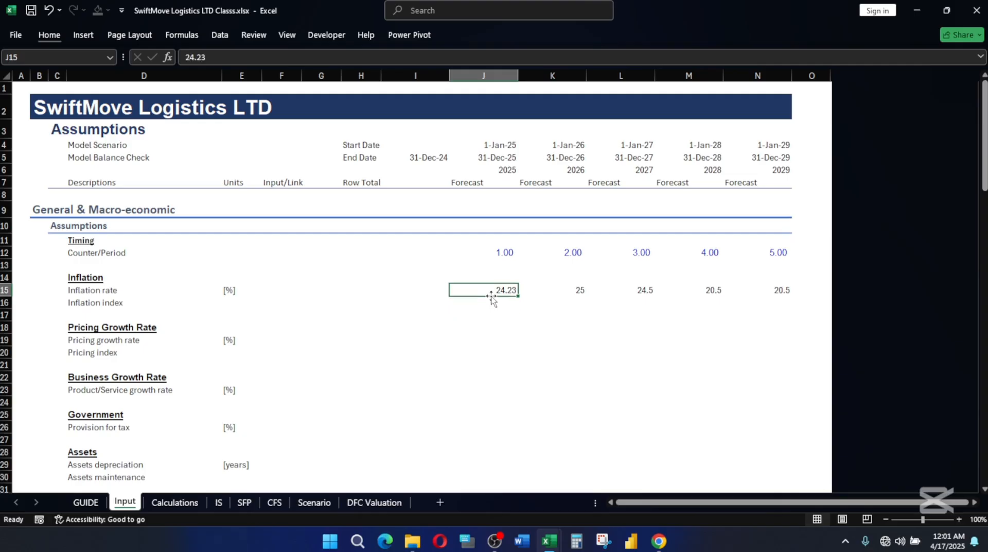
key("shift+Right")
key("shift+Right")
key("shift+Right")
key("shift+Right")
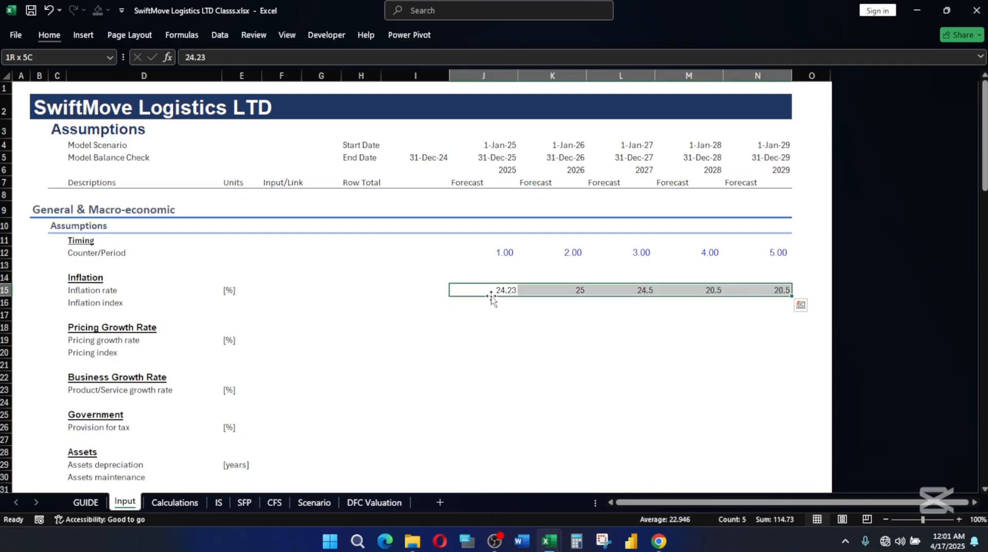
key("alt")
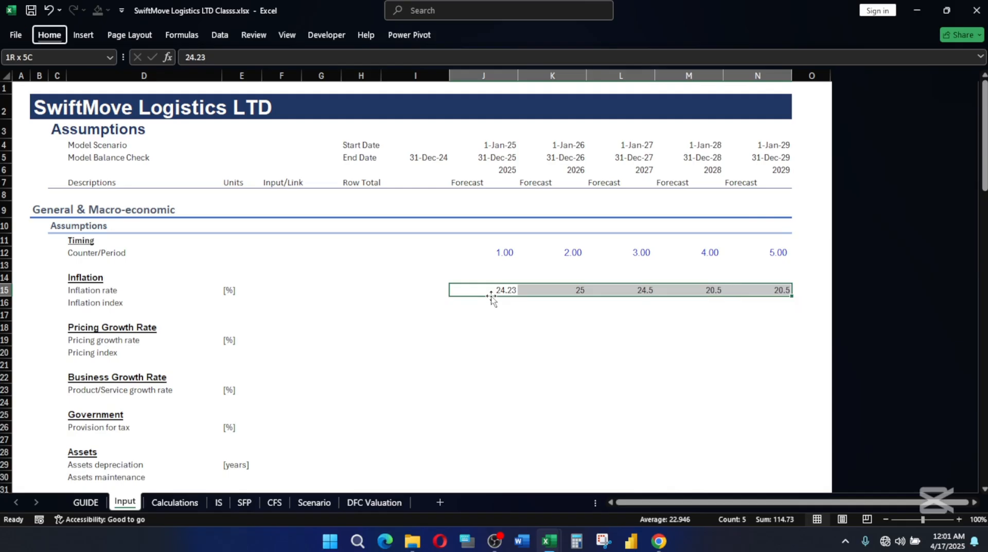
key("h")
key("j")
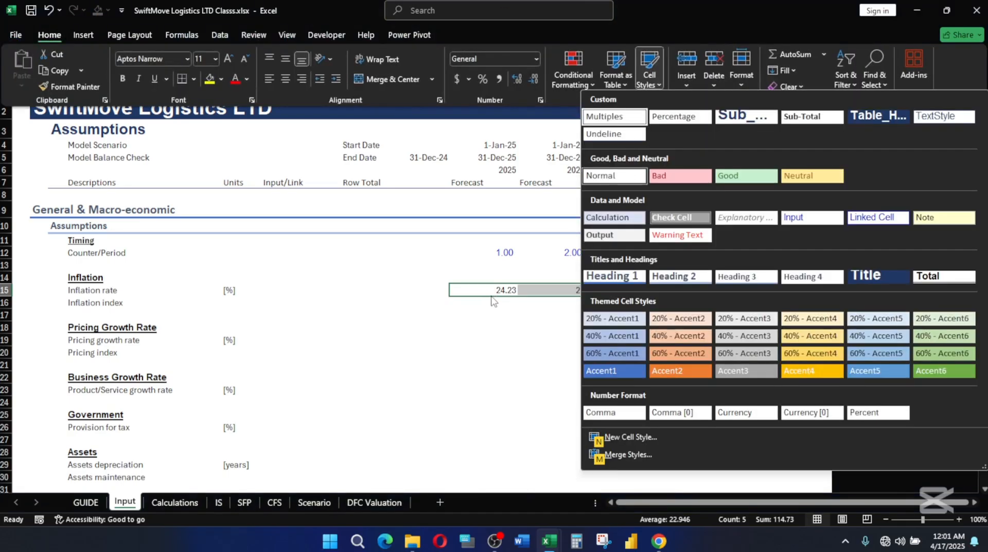
left_click(675, 121)
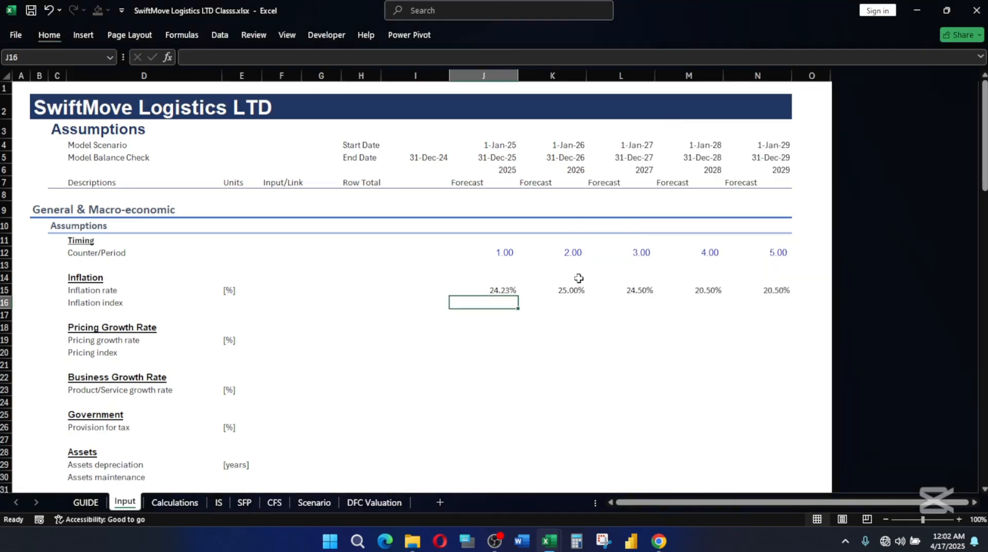
Try combining the Input cell style with the Percentage style on the inflation rates in J15:N15.
left_click_drag(491, 288, 758, 287)
key("alt")
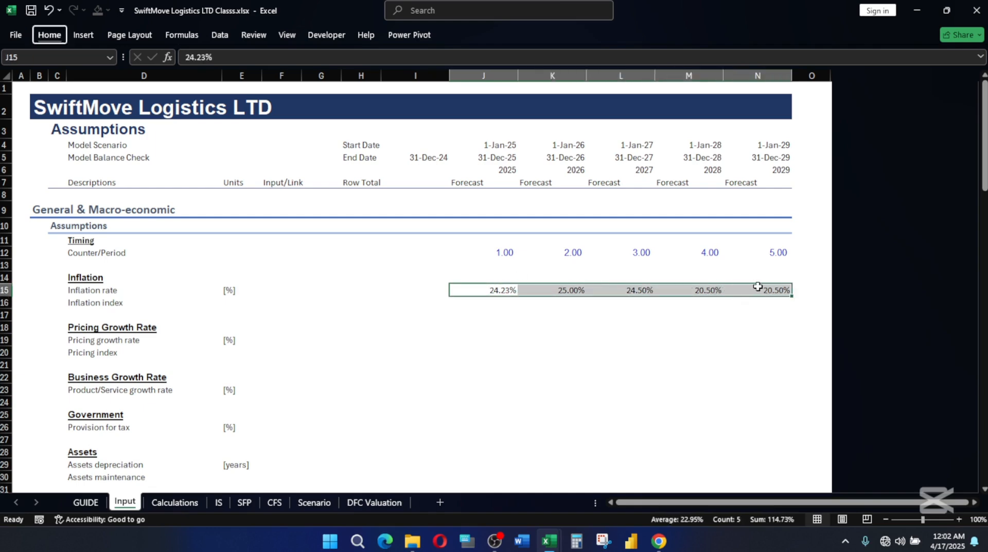
key("h")
key("j")
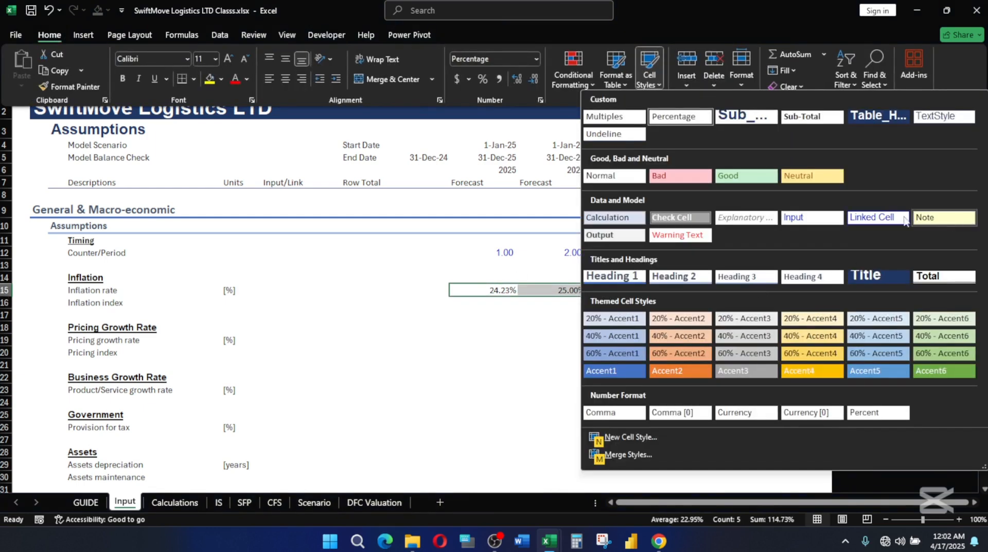
left_click(817, 217)
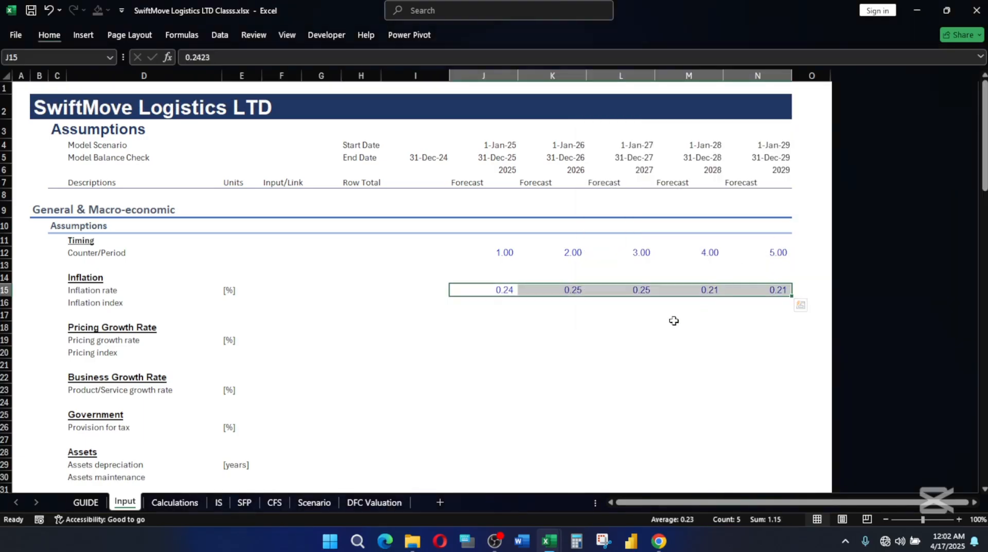
key("alt")
key("h")
key("j")
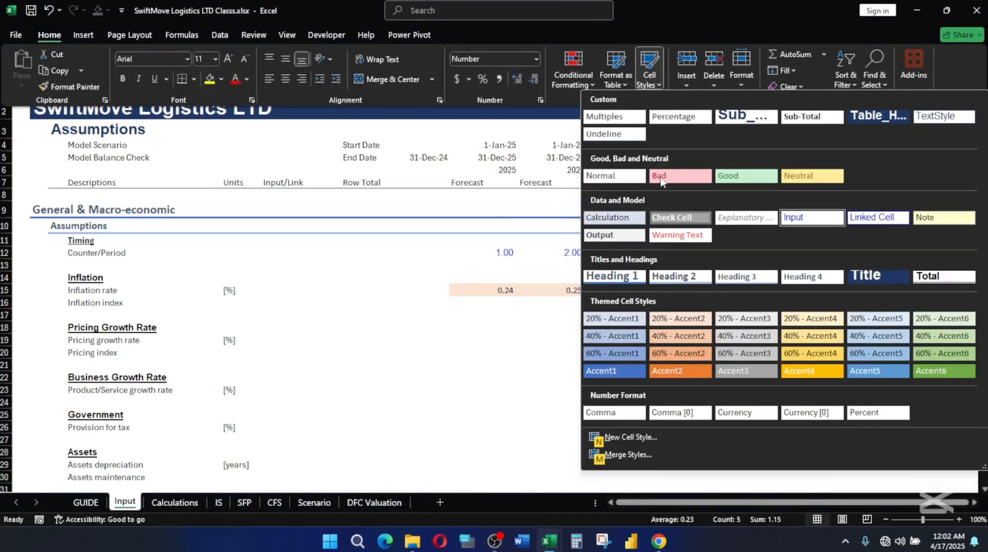
left_click(709, 116)
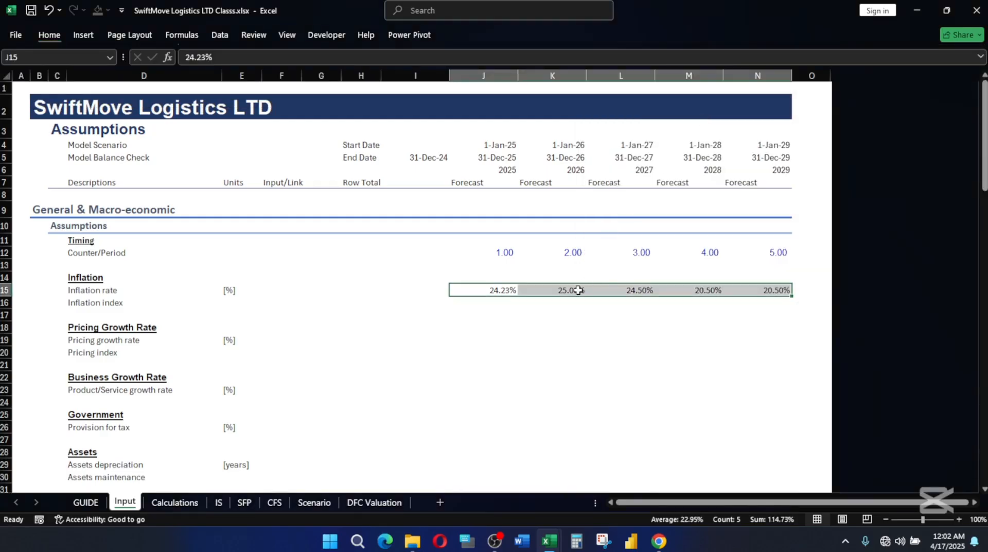
Modify the custom Percentage cell style to exclude font formatting, keeping only its 0.00% number format.
key("alt")
key("h")
key("j")
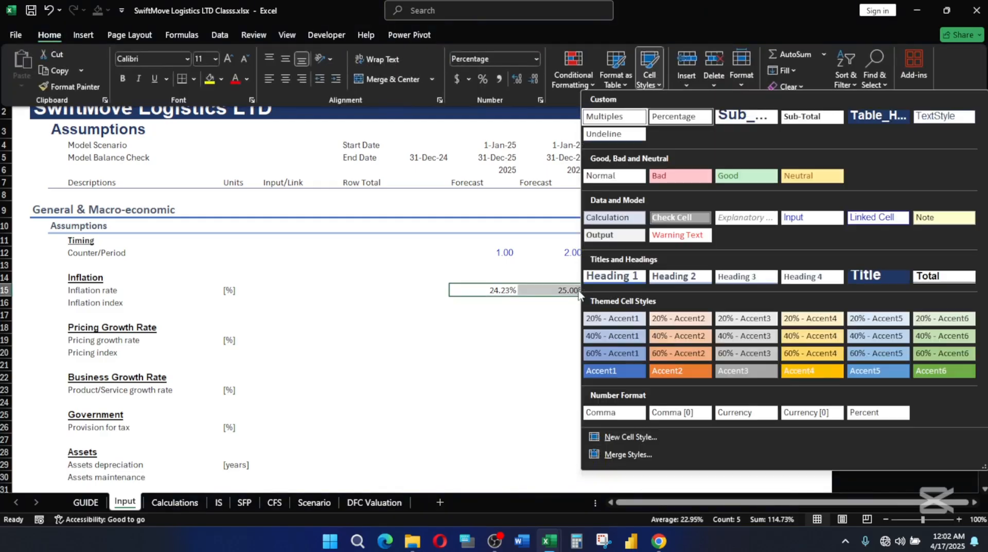
right_click(666, 115)
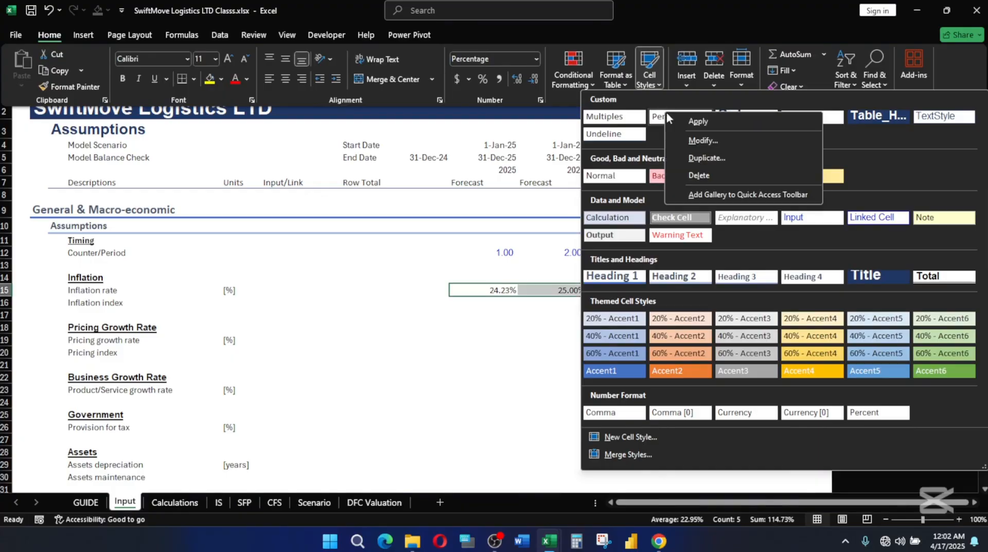
left_click(703, 140)
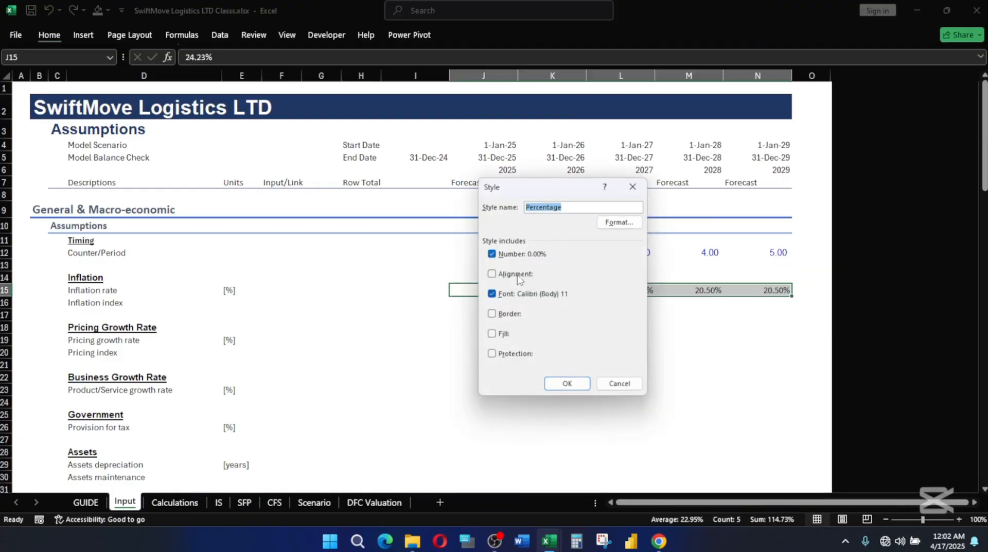
left_click(493, 294)
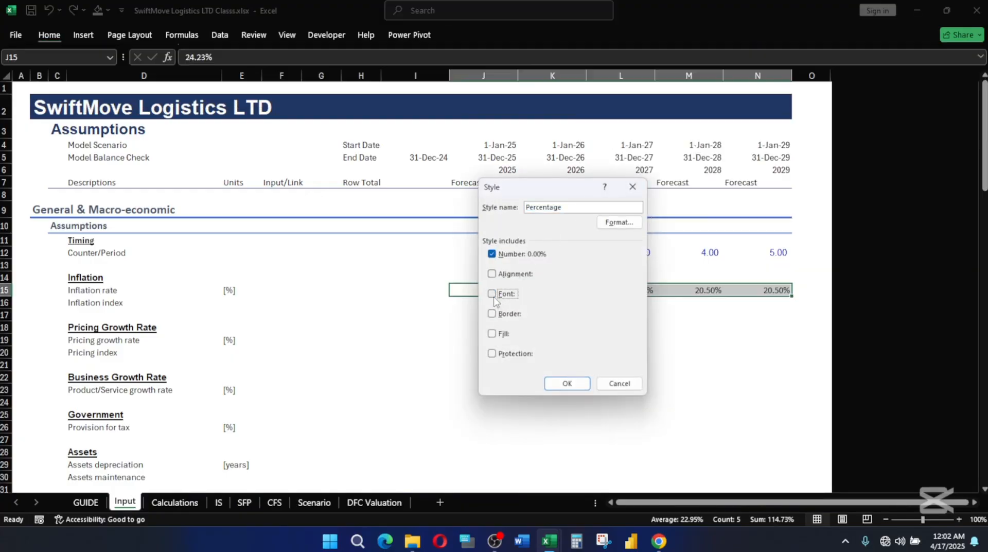
left_click(565, 383)
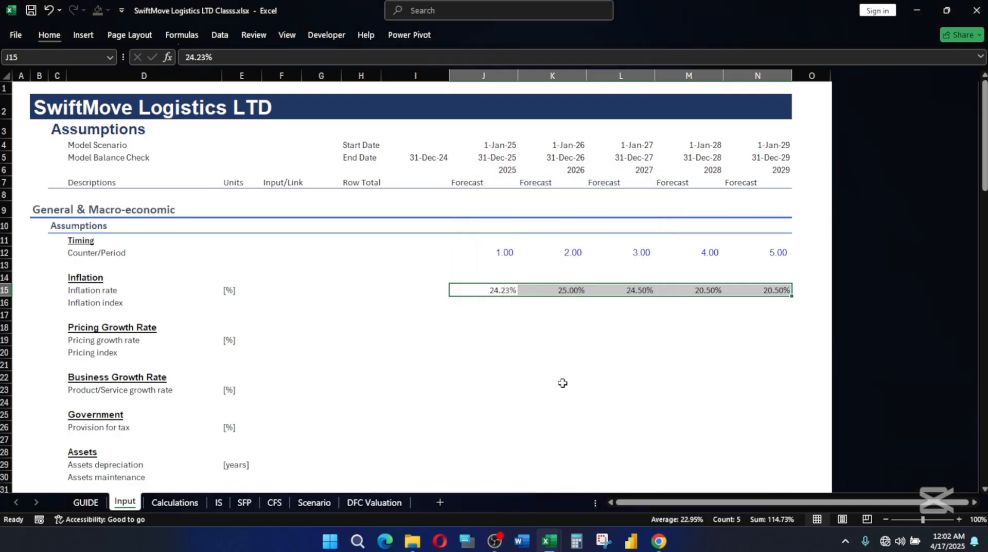
Format the inflation rates in J15:N15 with the Input cell style followed by the modified Percentage style.
key("alt+h")
key("j")
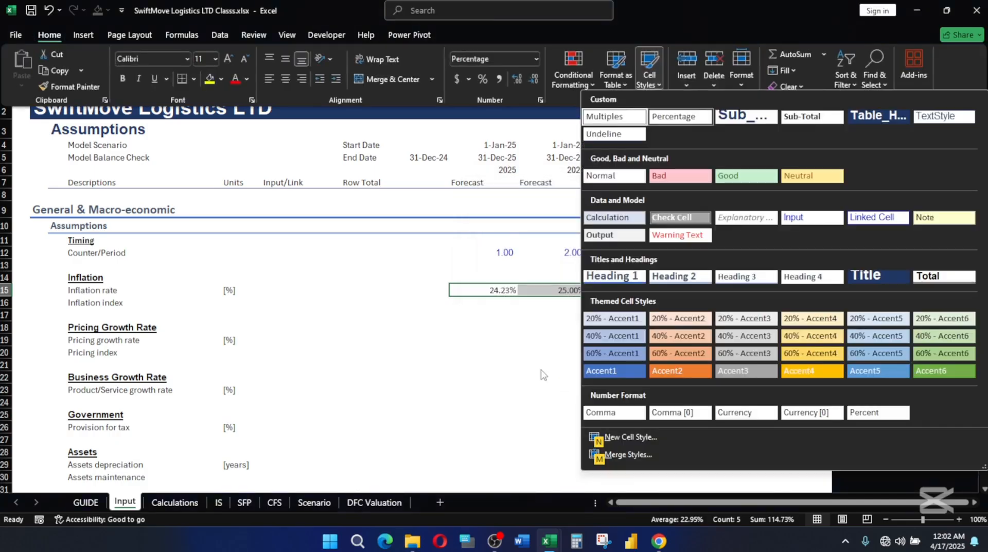
left_click(801, 220)
key("alt+h")
key("j")
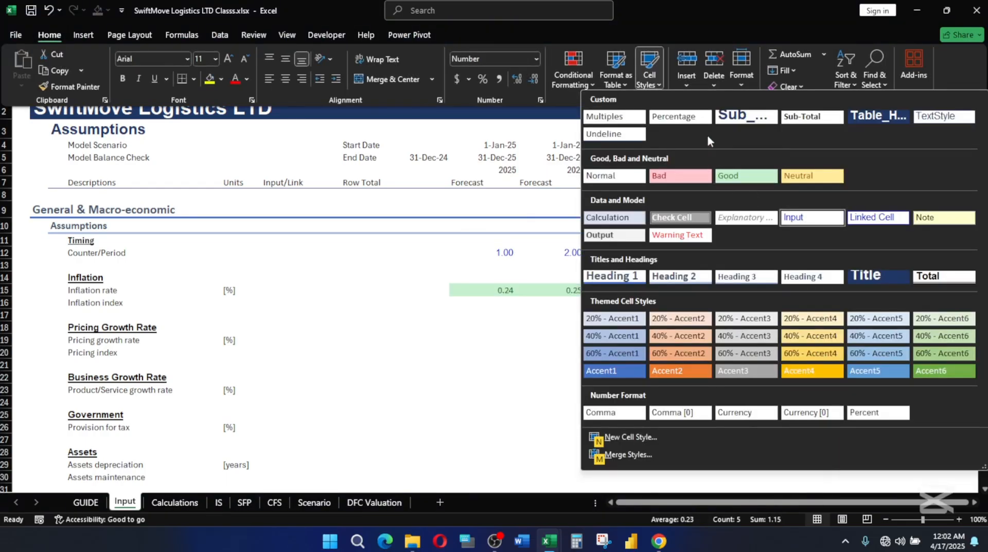
left_click(679, 116)
left_click(593, 316)
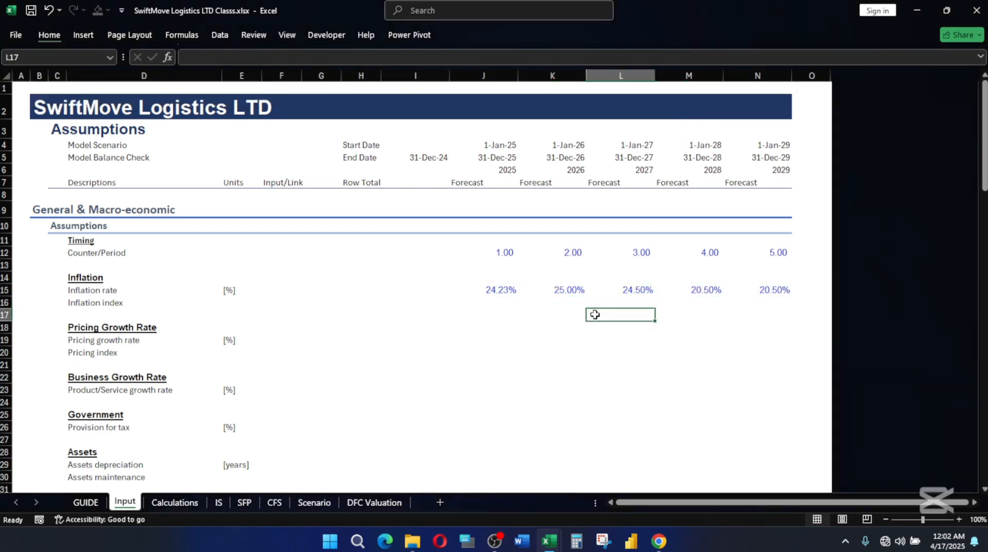
Enter the 2025 inflation index formula =(1+J15)^(1-J12) in J16.
left_click(501, 300)
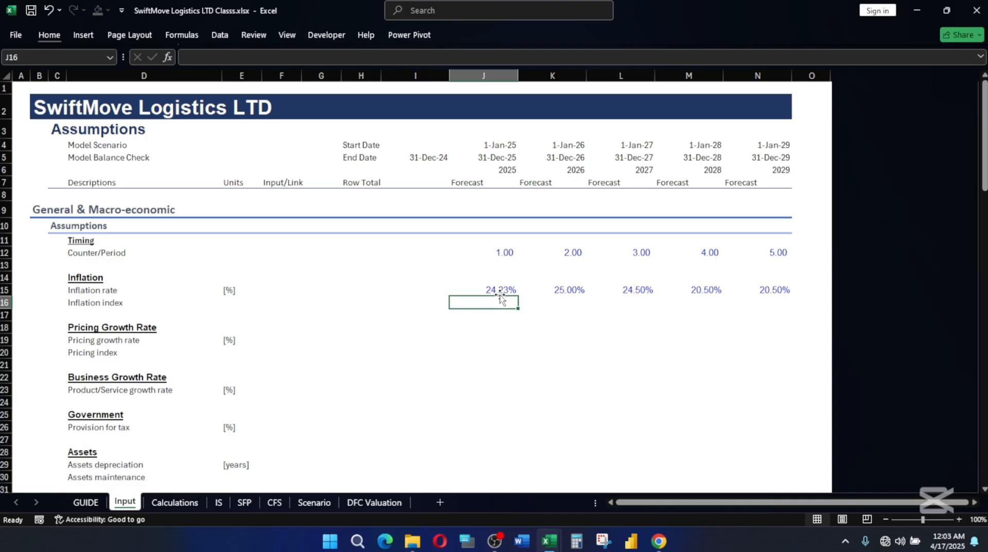
type("=")
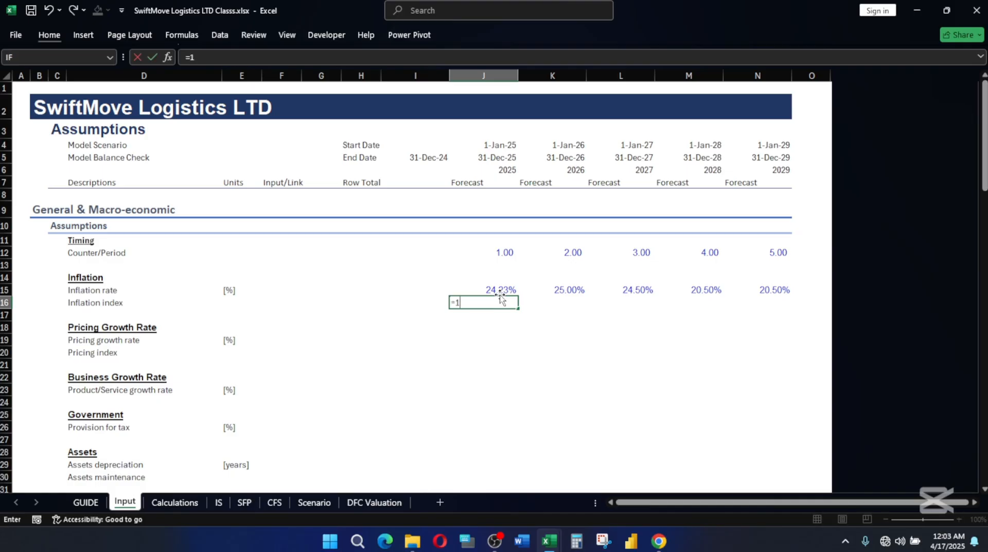
type("(10")
key("BackSpace")
type("+")
left_click(509, 290)
type(")^(")
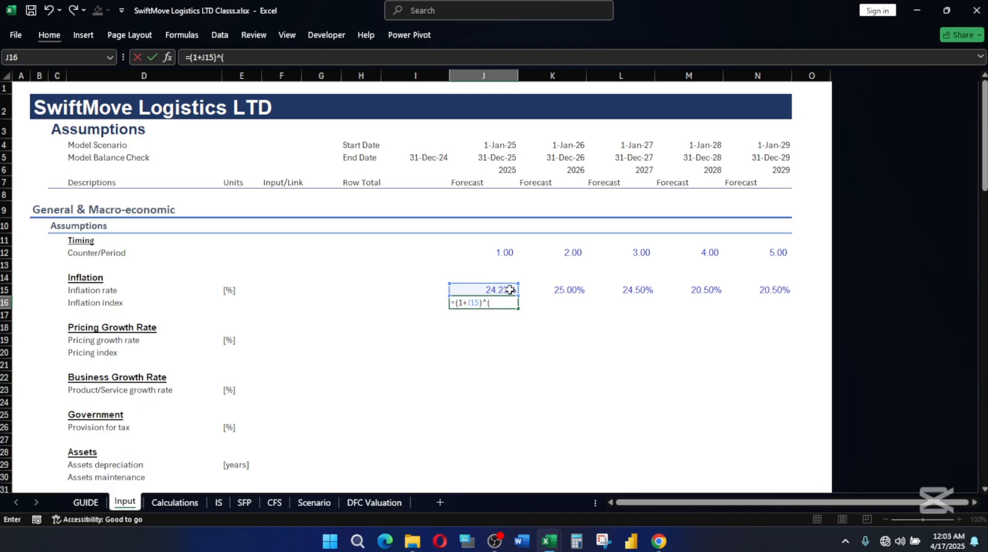
type("1-")
left_click(510, 251)
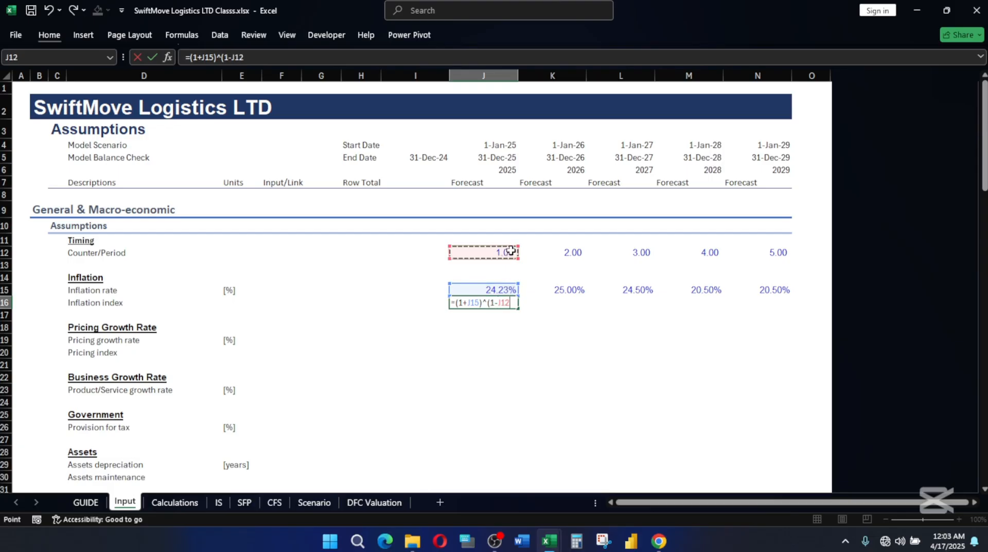
type(")")
key("Return")
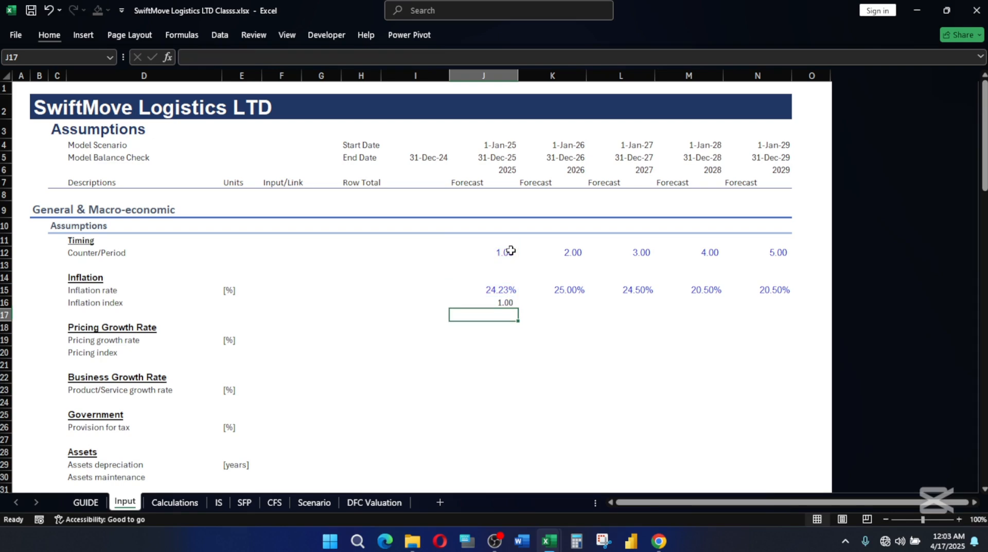
left_click(495, 300)
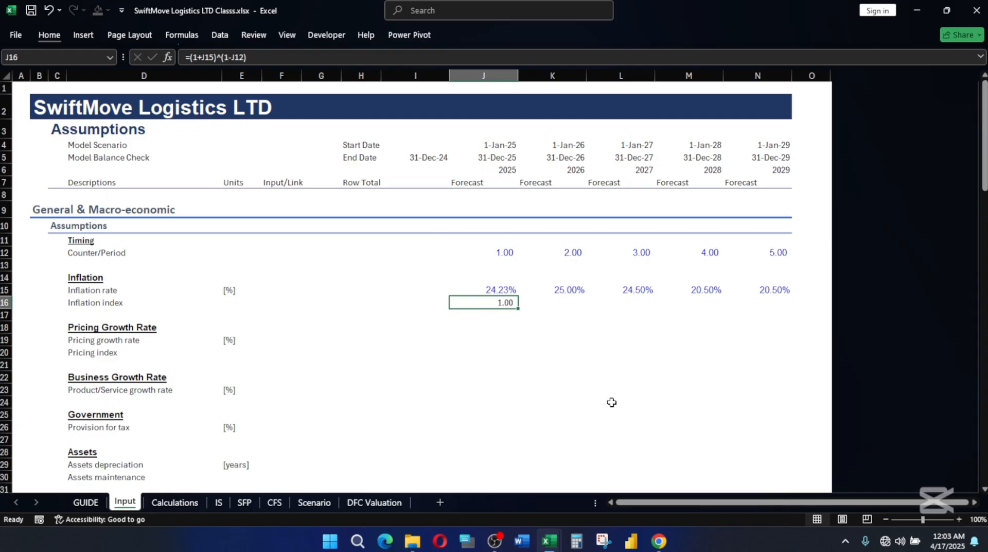
double_click(503, 302)
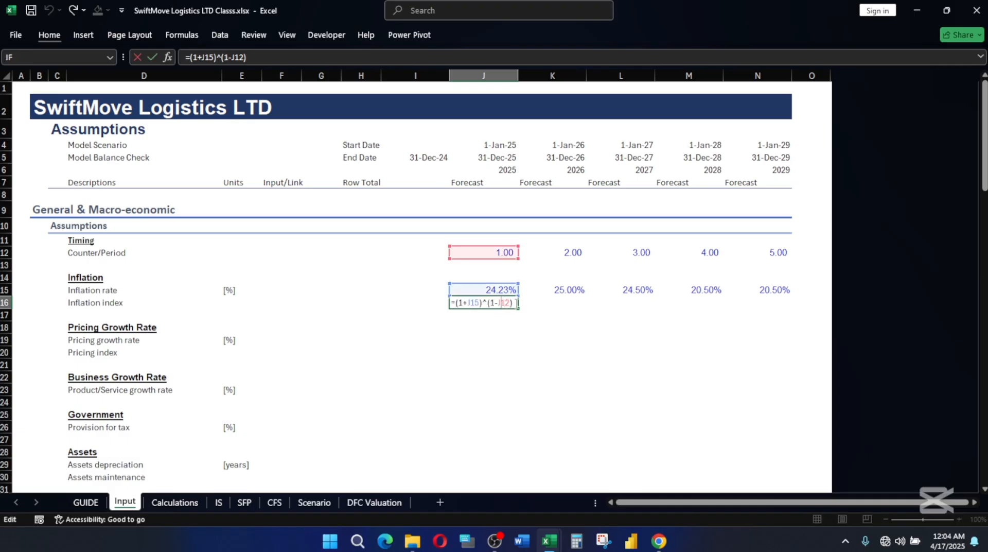
key("BackSpace")
key("BackSpace")
key("BackSpace")
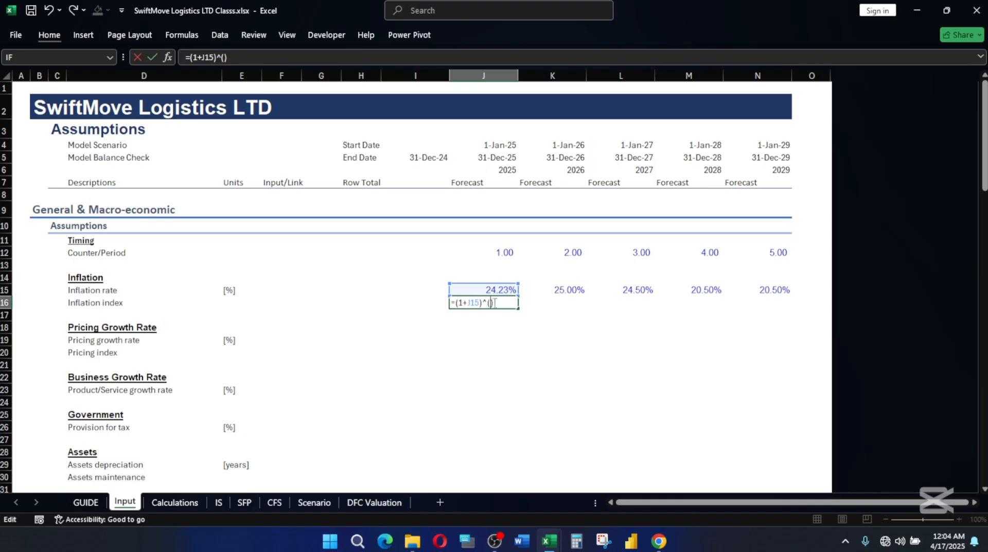
key("Escape")
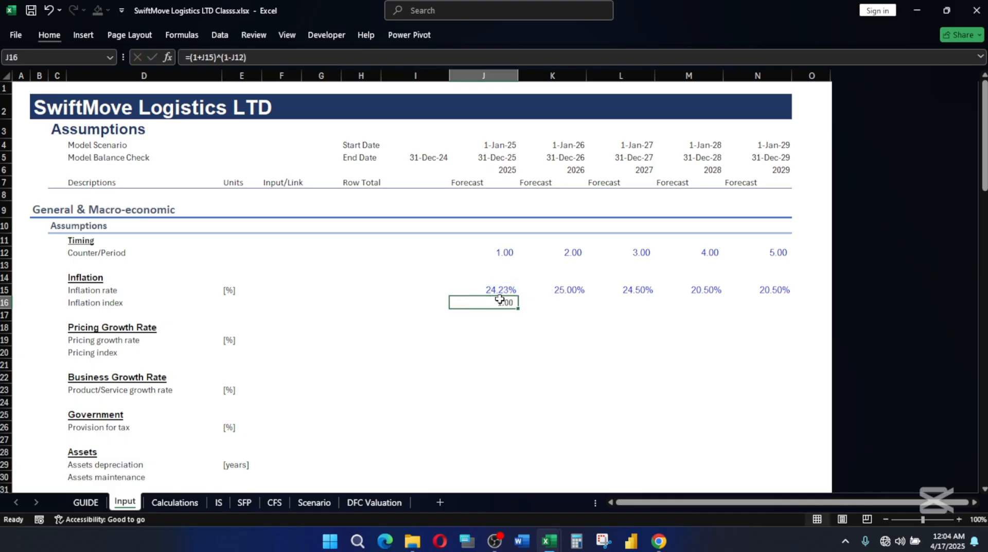
Replace the 2025 inflation index formula in J16 with =(1+J15)^(J12-1).
type("=(")
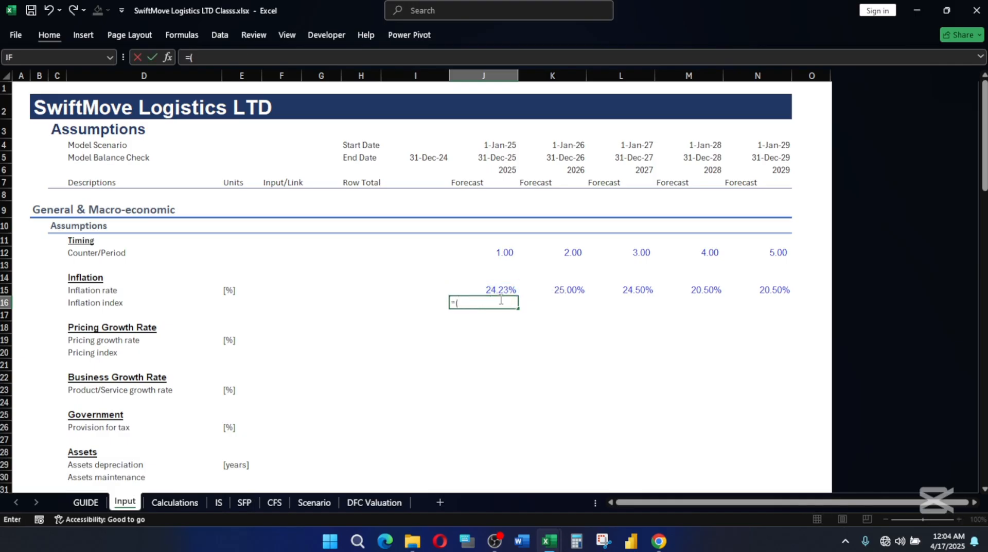
type("1+")
left_click(500, 289)
type(")^")
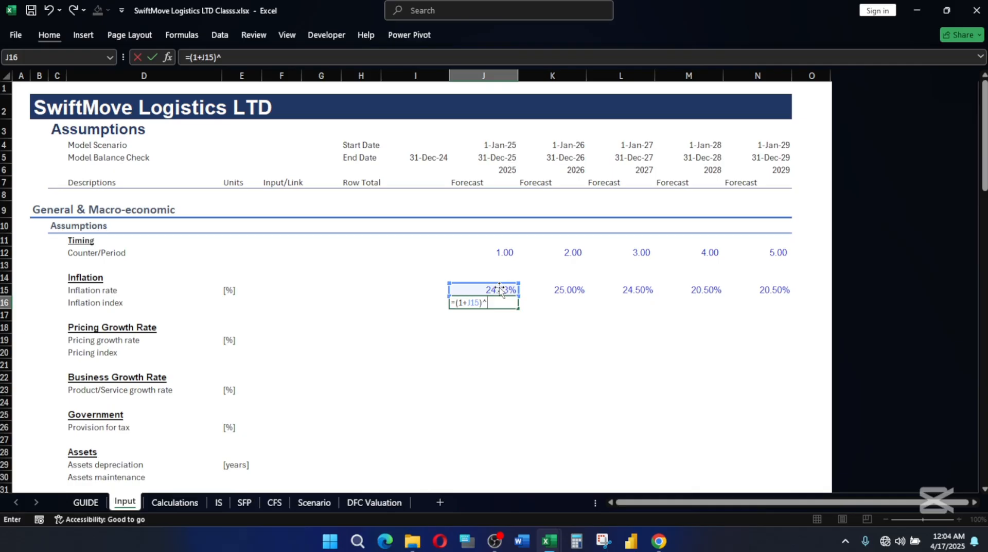
type("(")
left_click(502, 252)
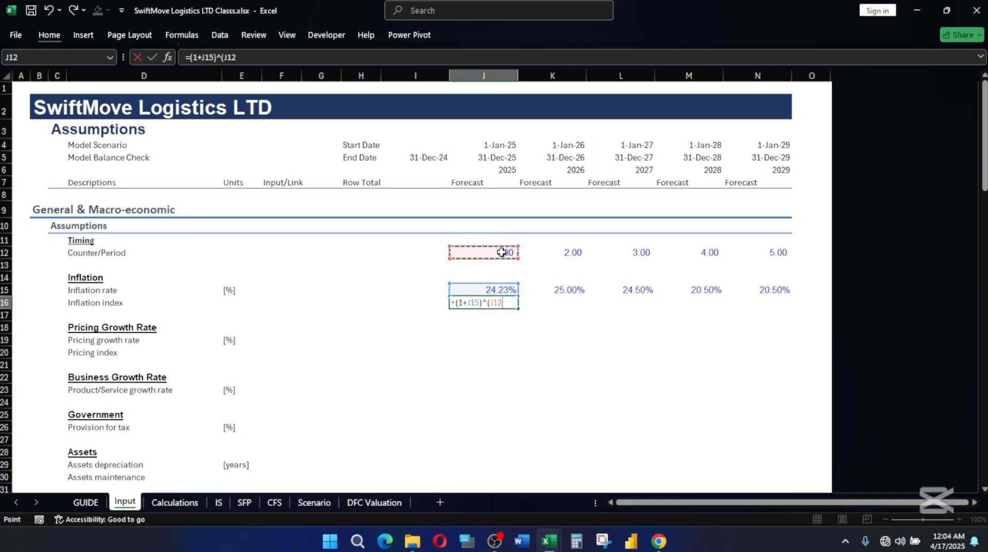
type("-1)")
key("Return")
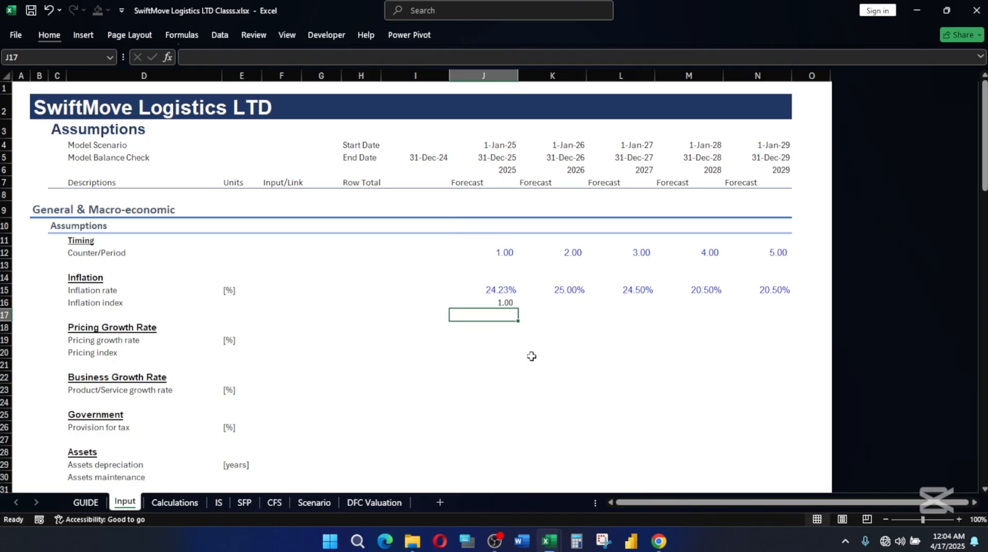
Fill the inflation index formula from J16 across to N16 for all forecast years.
left_click(501, 300)
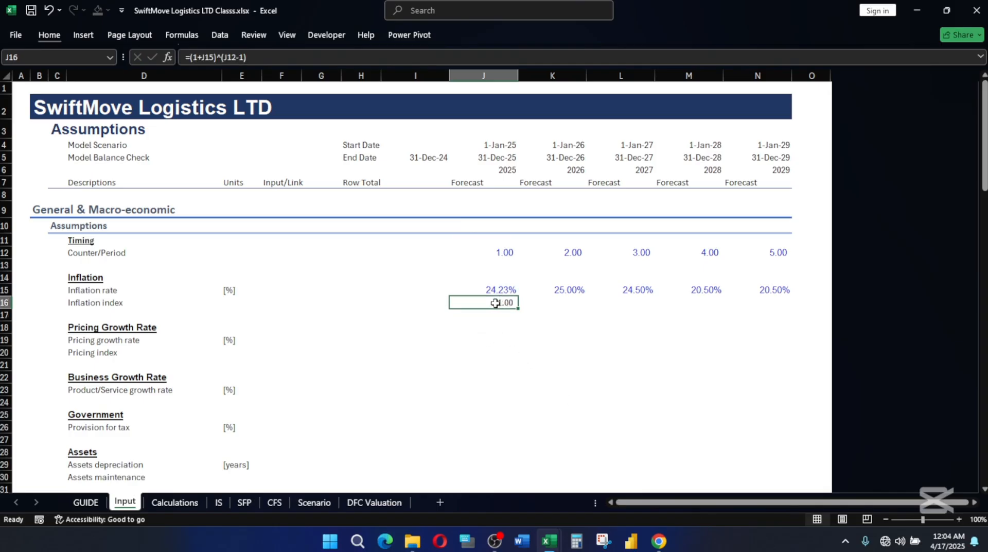
key("shift+Right")
key("shift+Right")
key("shift+Right")
key("shift+Right")
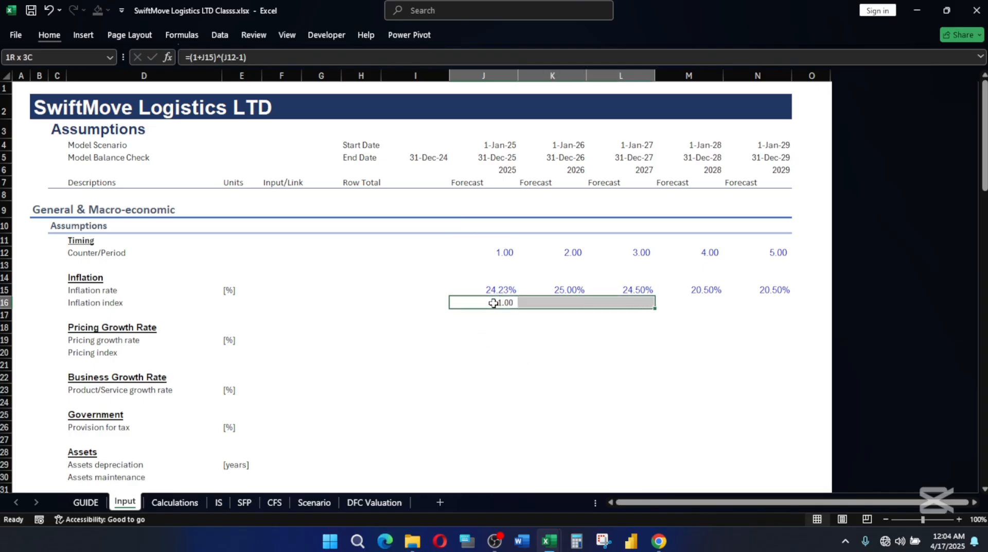
key("ctrl+r")
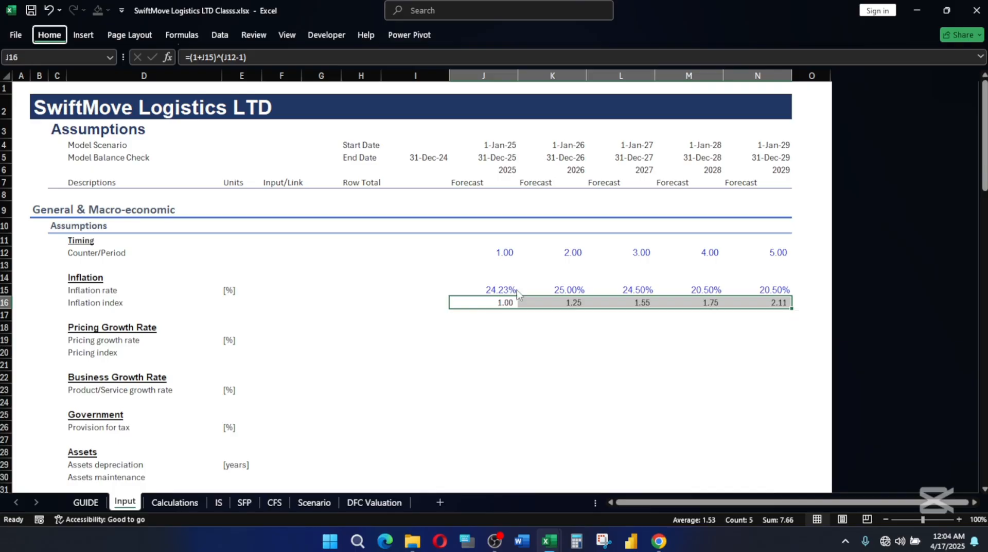
Apply the custom Multiples cell style to the inflation index values in J16:N16.
key("alt+h")
key("j")
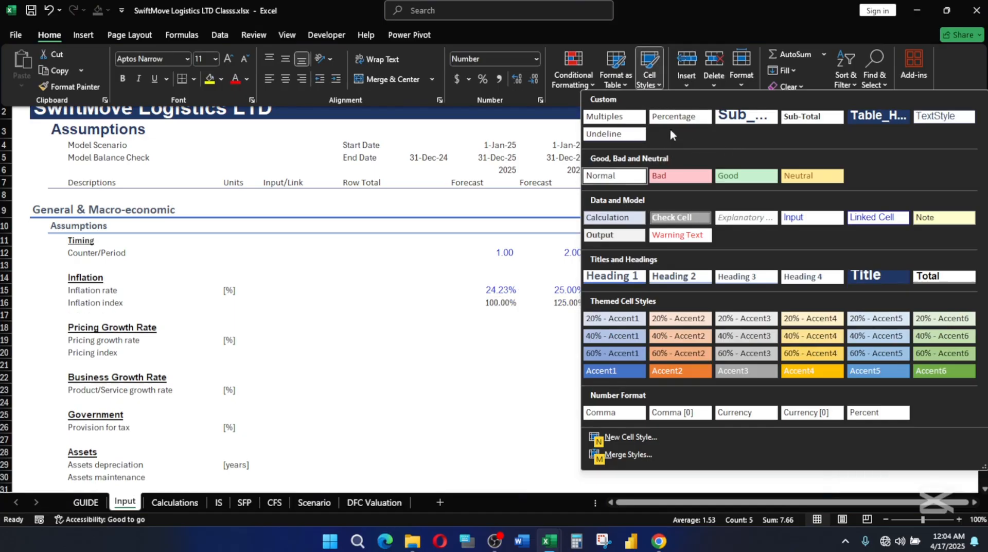
left_click(622, 117)
left_click(500, 334)
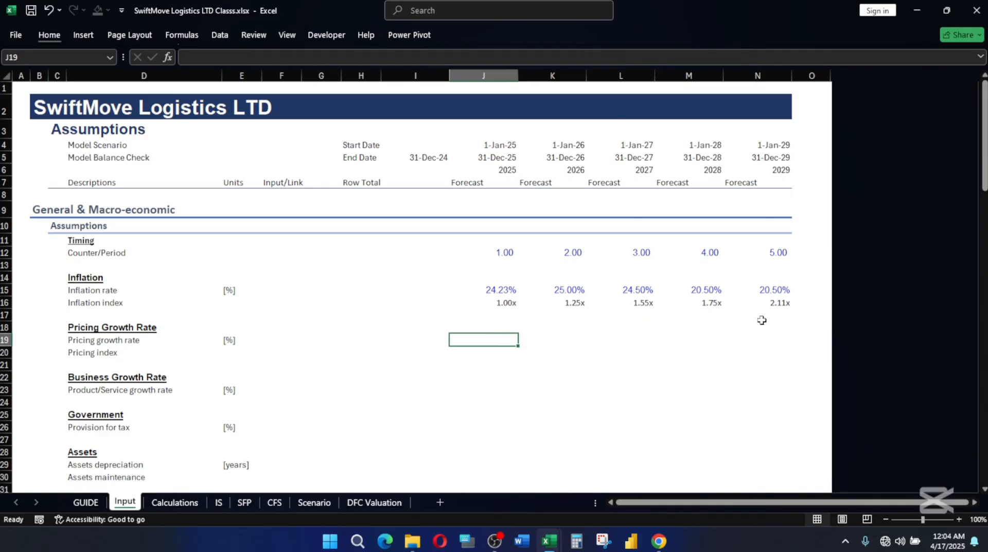
left_click(503, 304)
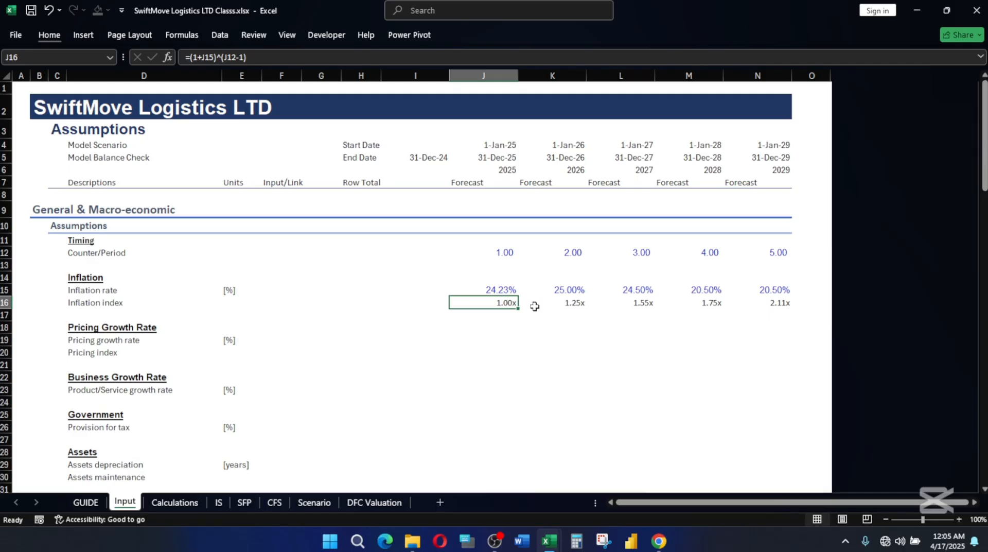
left_click(503, 353)
left_click(497, 332)
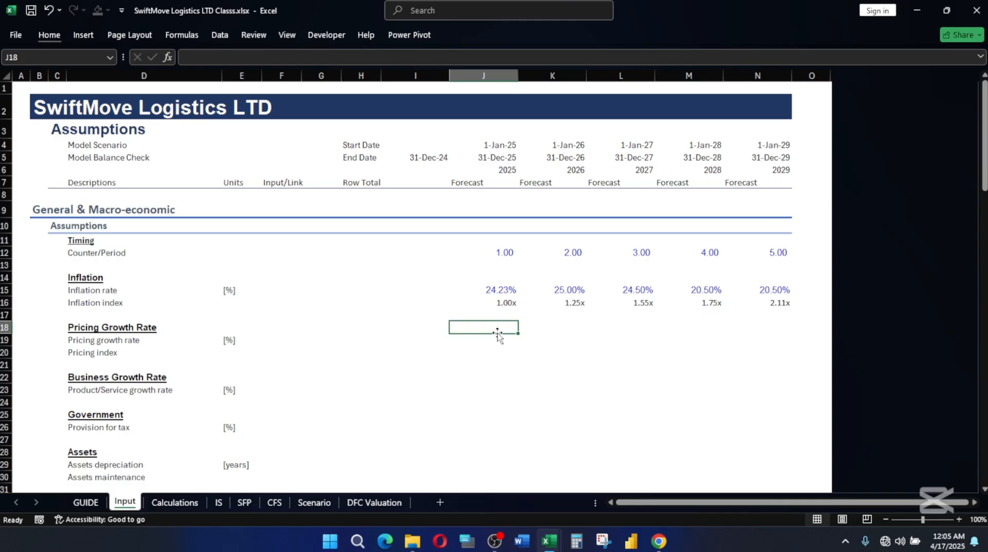
key("Down")
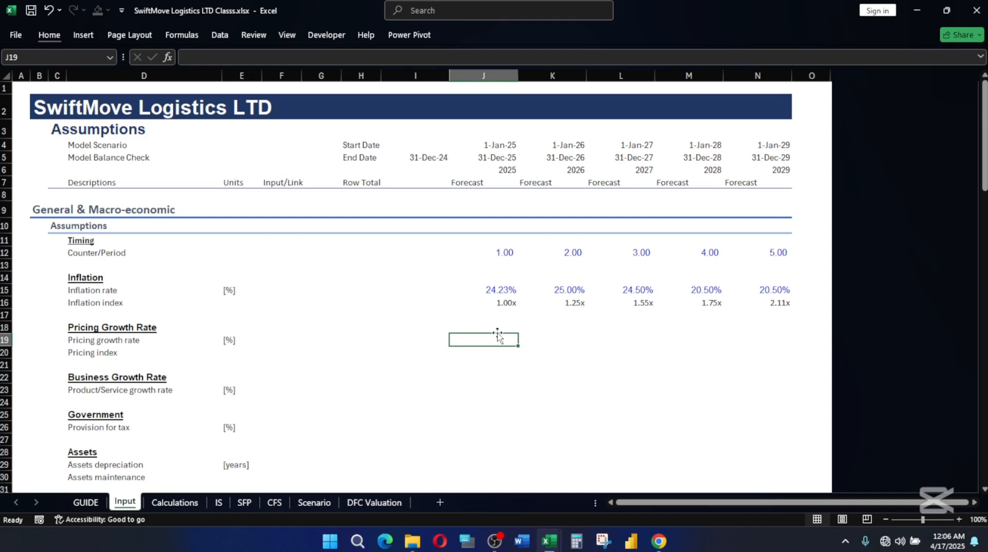
Switch to the SwiftMove Logistics LTD.xlsx workbook and examine its 2025 pricing growth rate in J19.
mouse_move(549, 541)
left_click(620, 472)
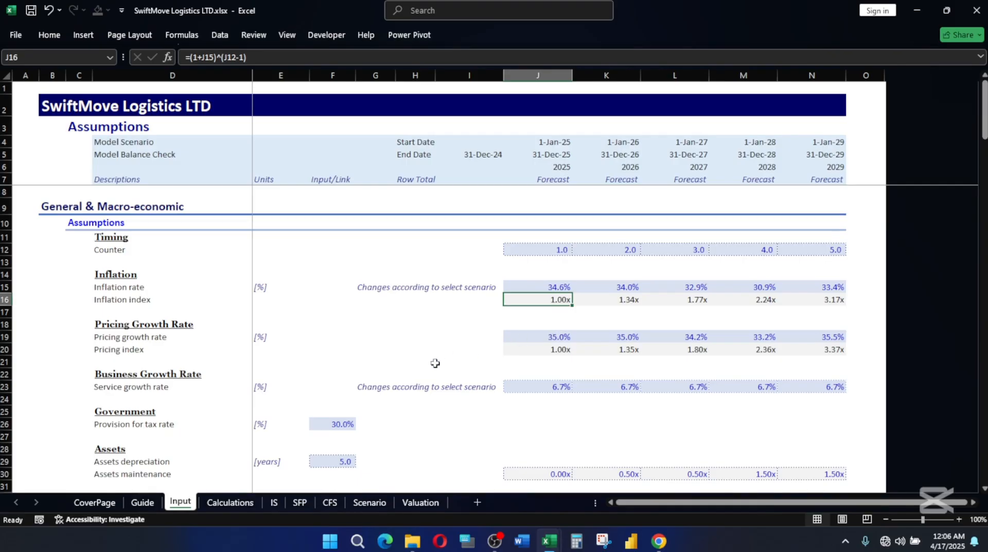
left_click(568, 336)
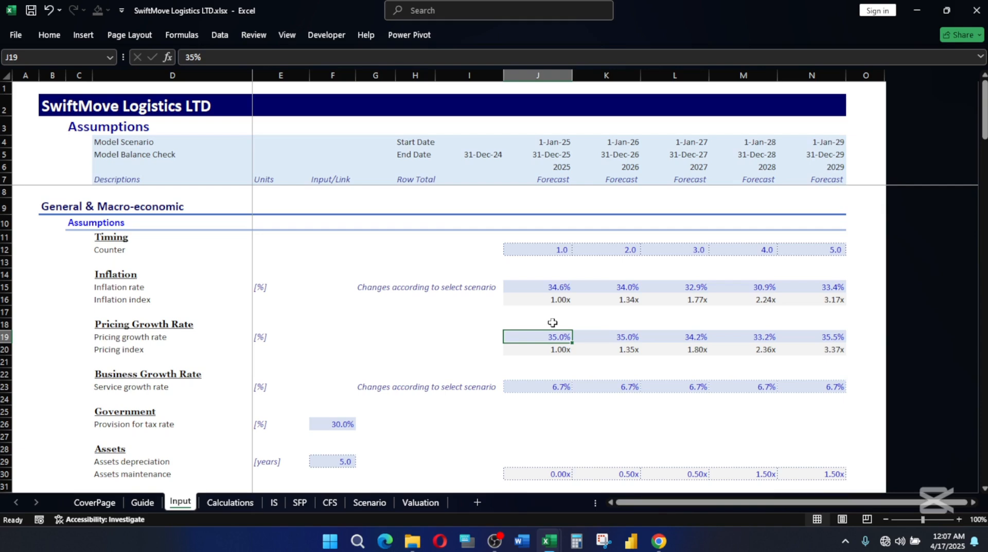
Try a 2% pricing growth rate for all forecast years in J19:N19, and undo the change.
type("2")
key("Return")
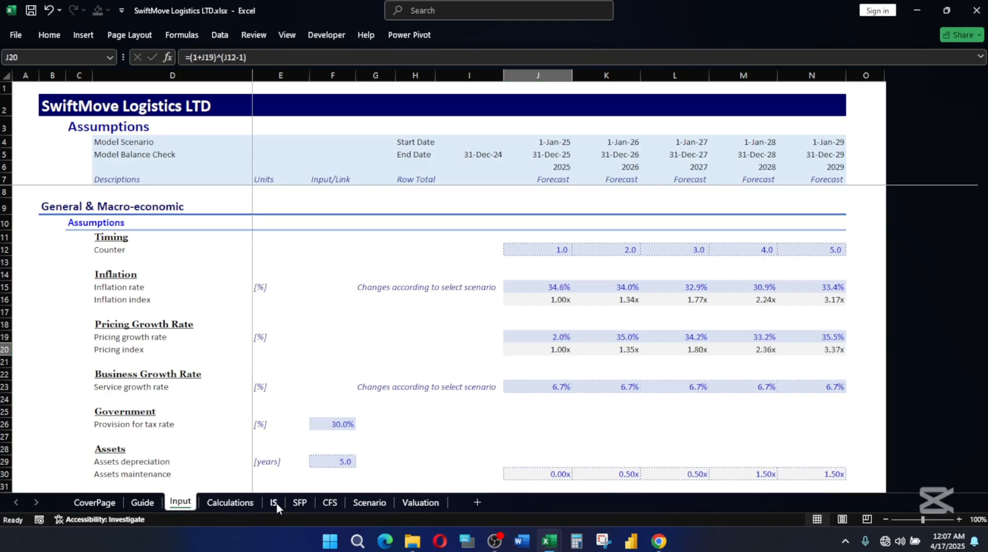
left_click(627, 302)
left_click(554, 339)
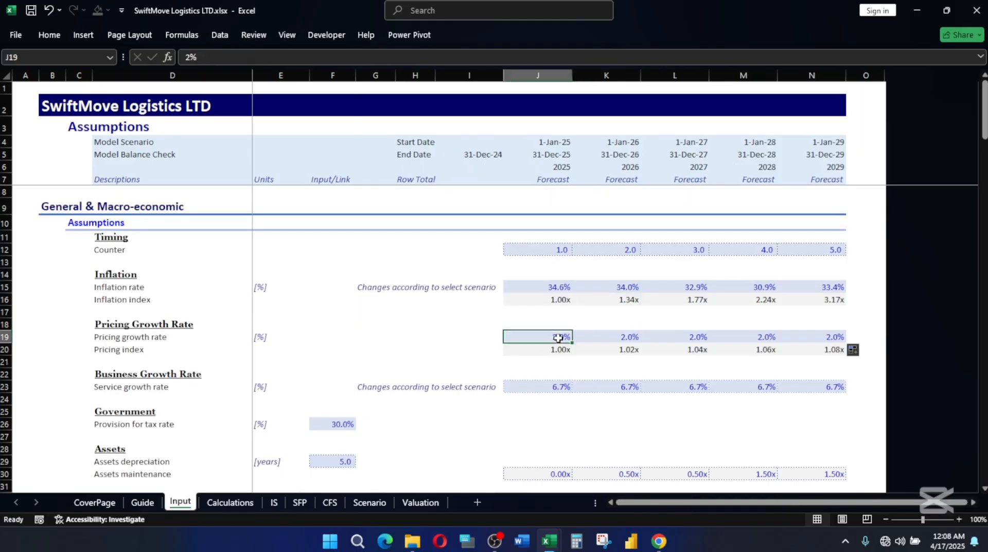
key("ctrl+z")
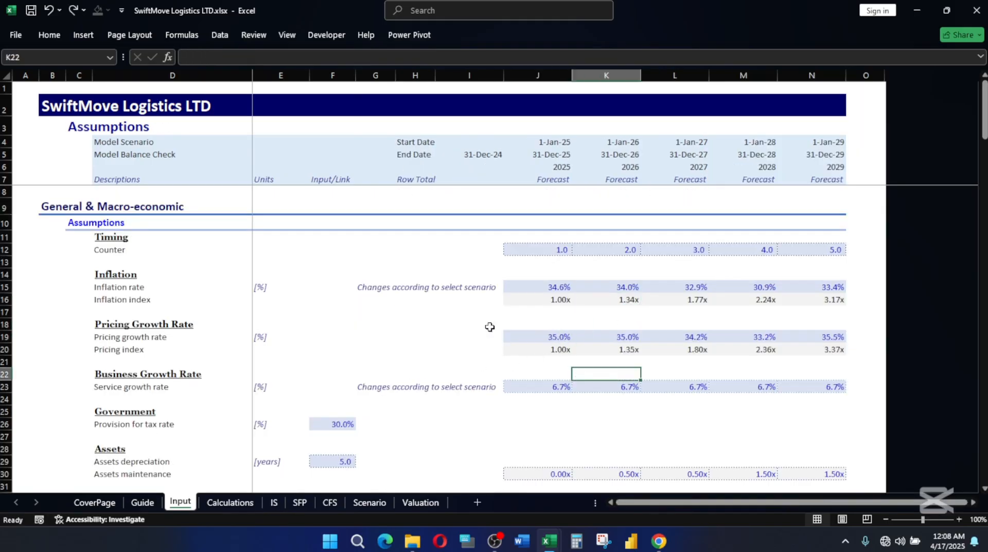
Try deriving the pricing growth rate from the 2025 inflation rate with the formula =J15+2 in I19.
left_click(560, 288)
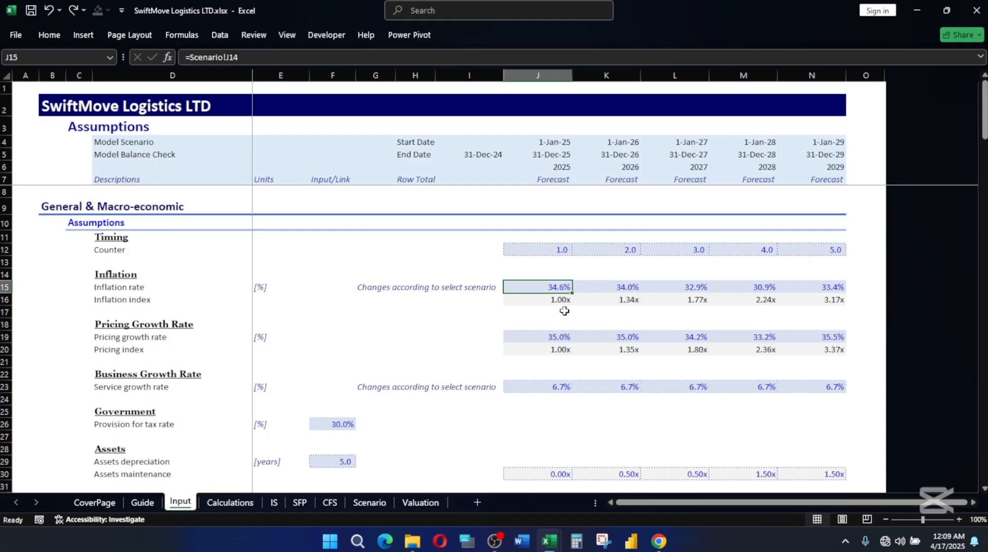
left_click(552, 337)
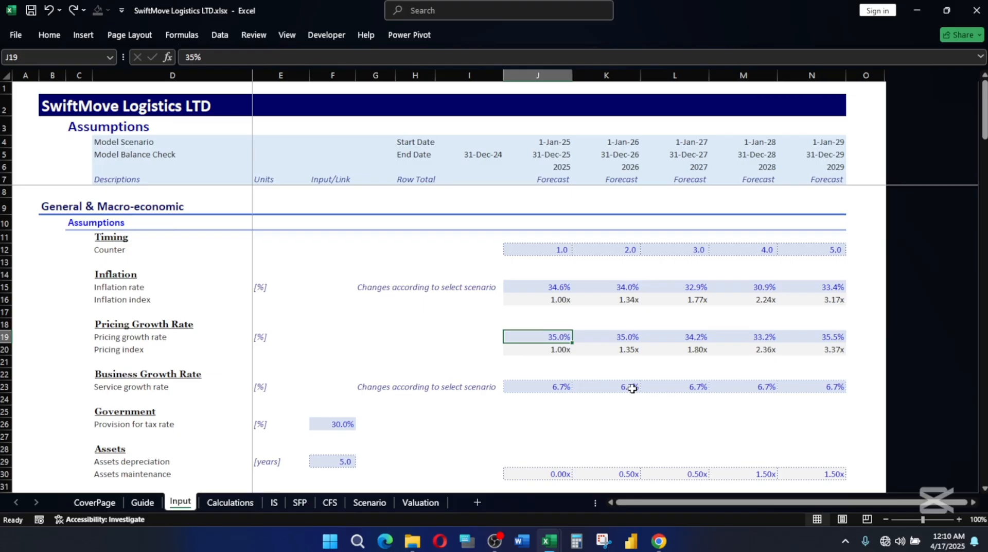
left_click(478, 335)
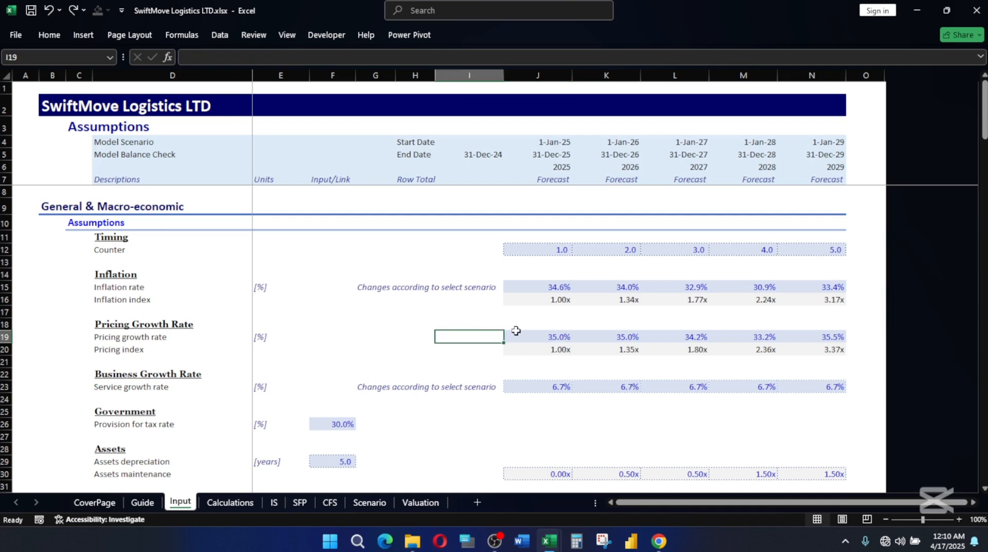
type("=")
left_click(553, 287)
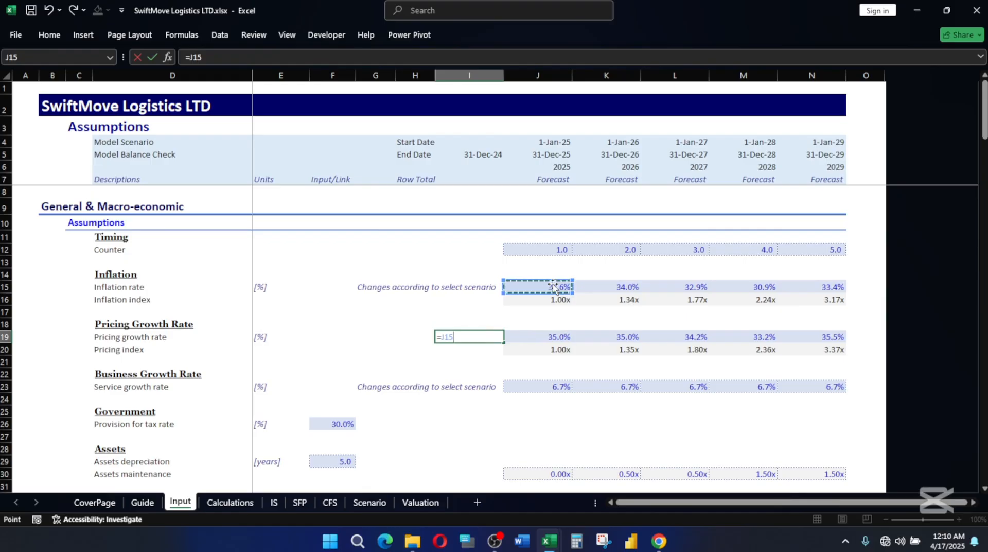
key("BackSpace")
key("BackSpace")
key("BackSpace")
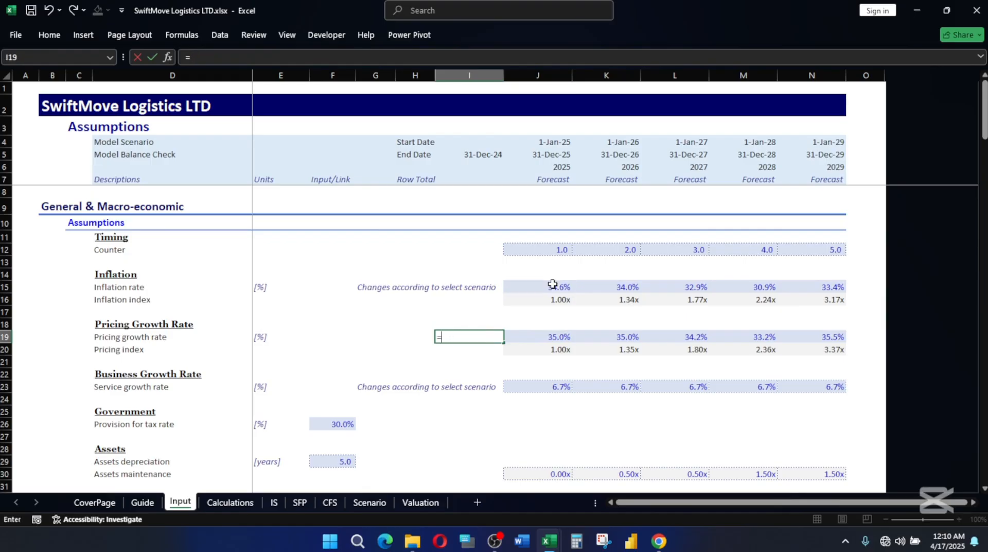
left_click(560, 286)
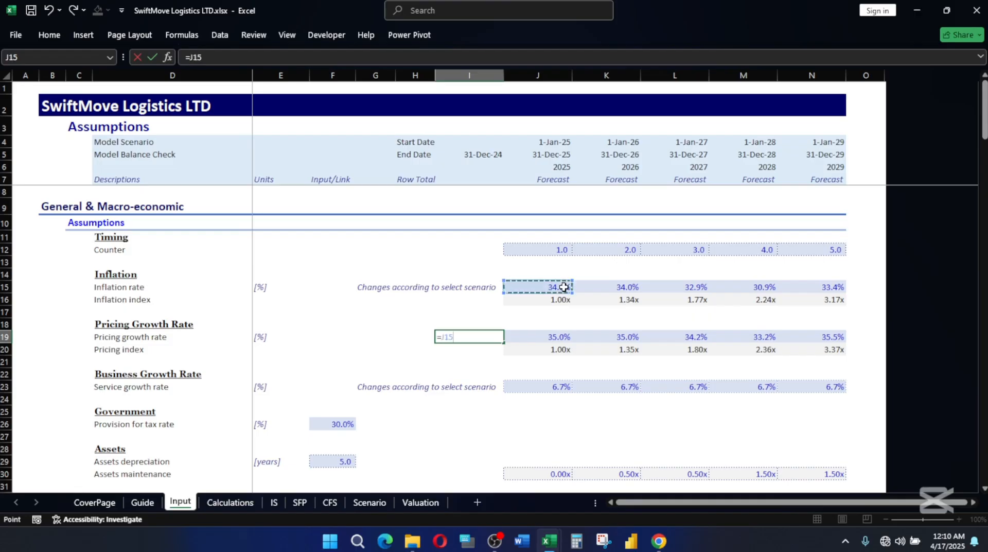
type("+2")
key("Return")
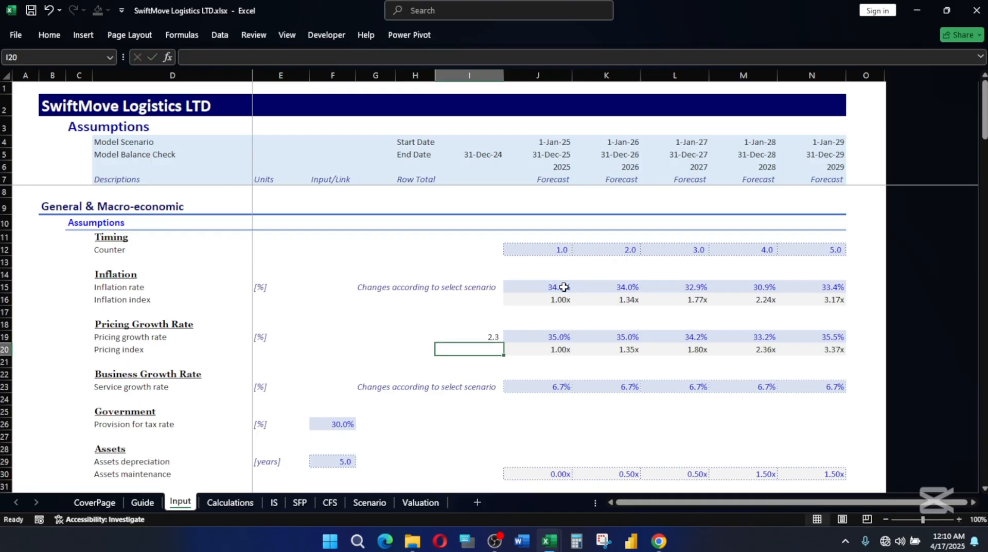
Clear the trial formula from I19 and compare the 2025 inflation rate in J15 with the pricing growth rate in J19.
left_click(486, 337)
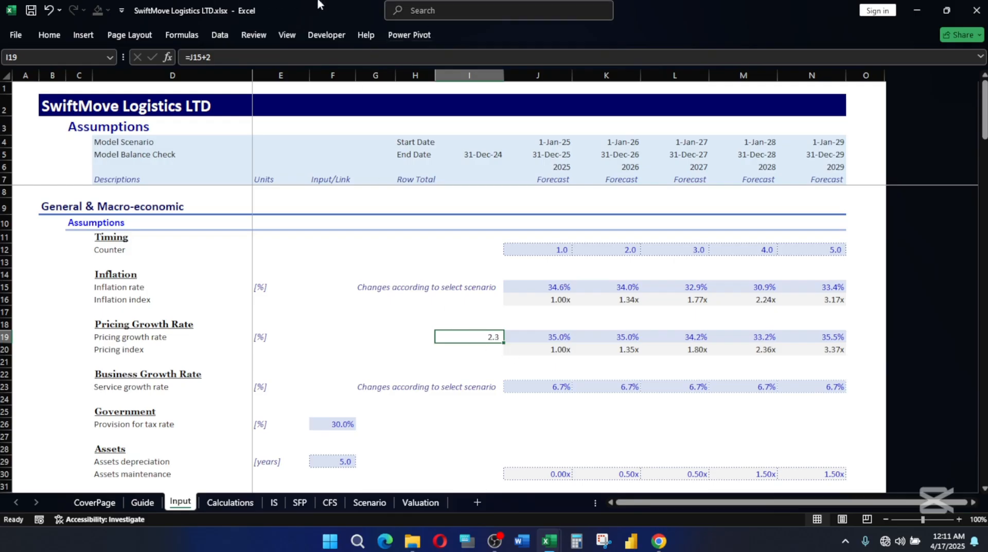
key("Down")
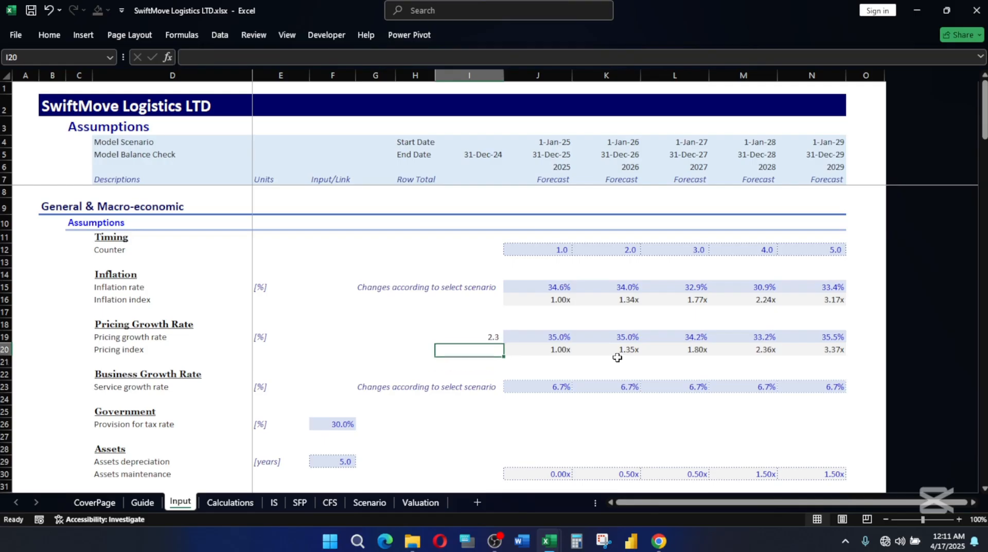
key("Up")
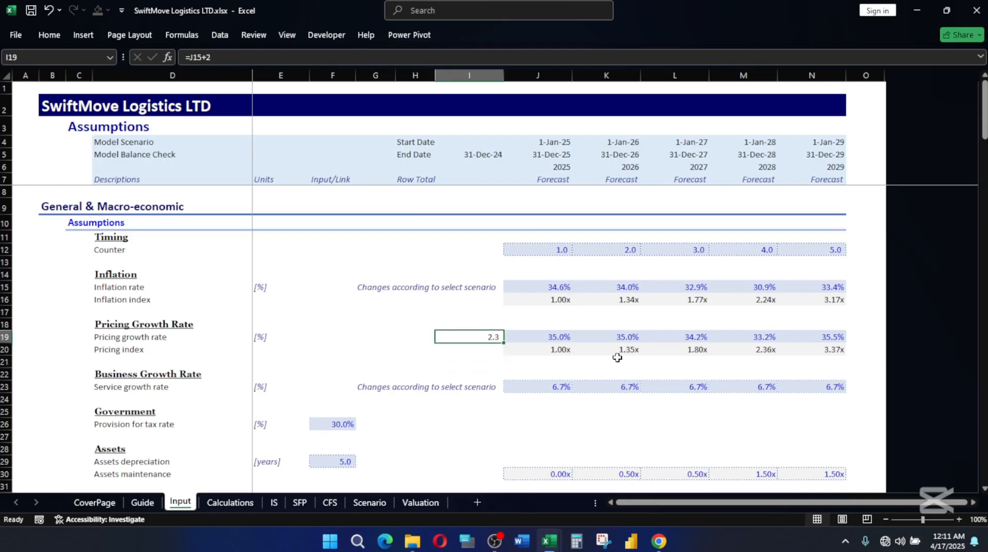
key("BackSpace")
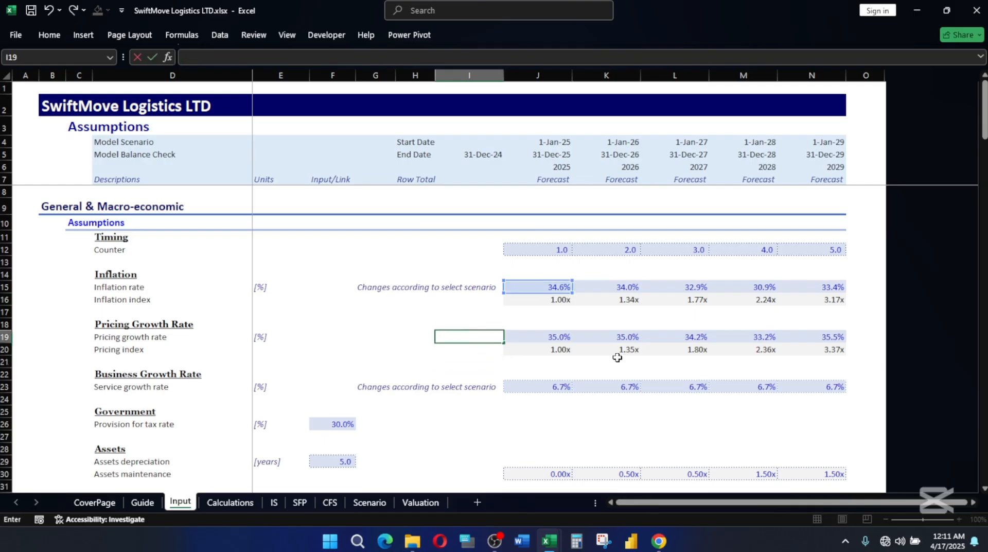
left_click(484, 361)
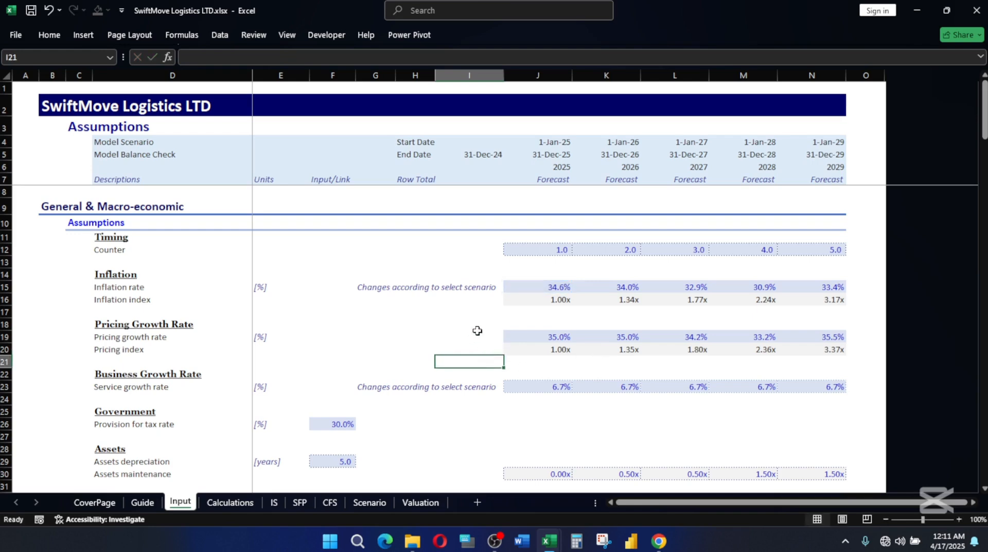
left_click(561, 287)
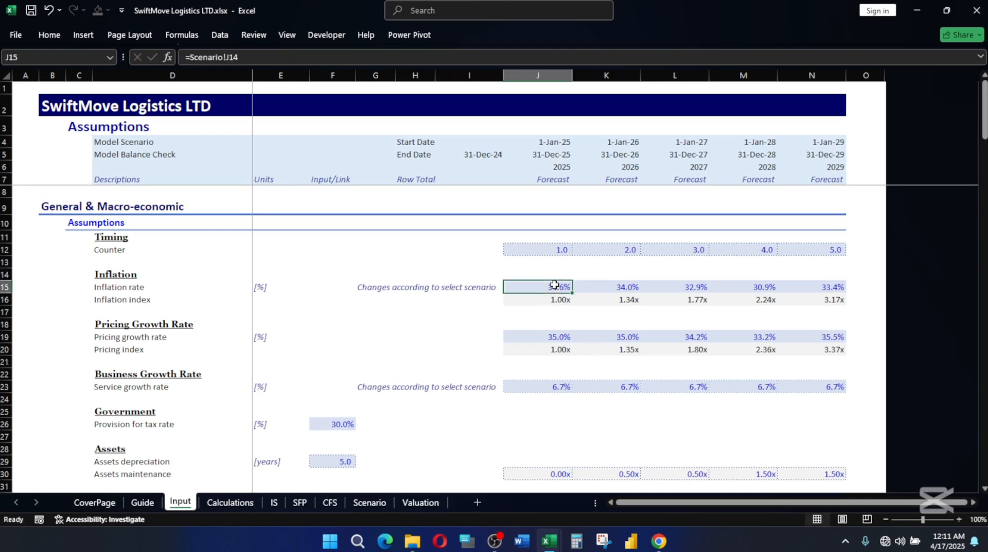
left_click(560, 339)
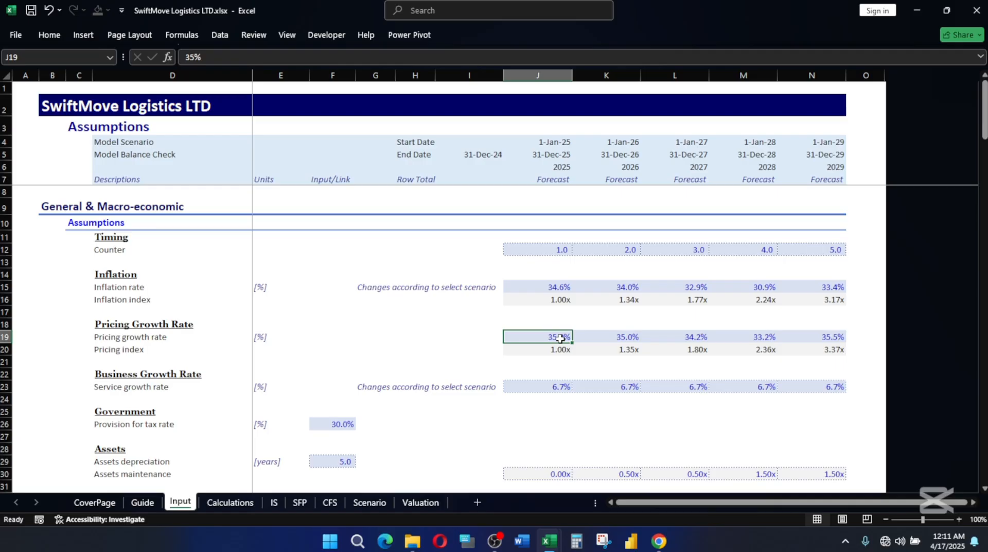
Try a 2% pricing growth rate in J19 and fill it across to N19 for all forecast years.
type("2")
key("Return")
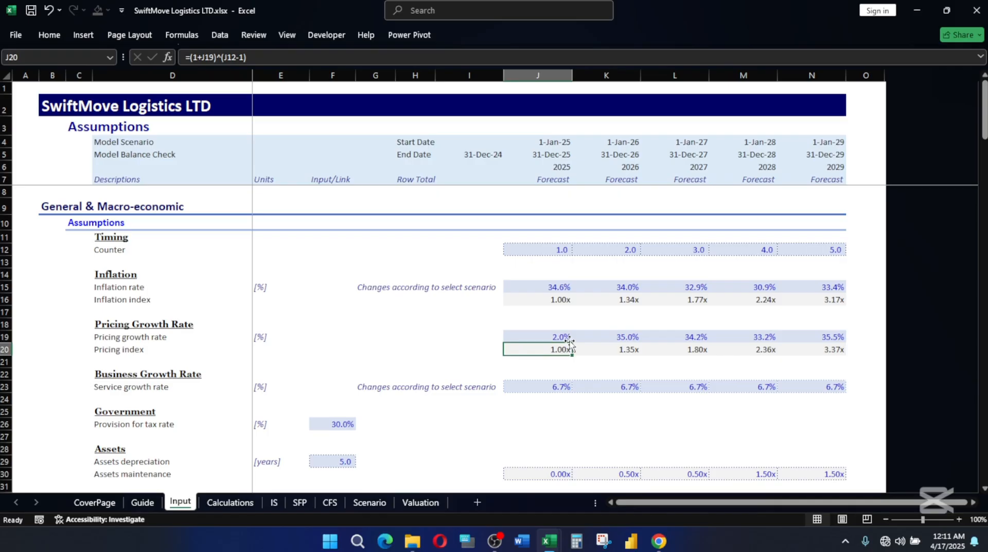
left_click(562, 336)
left_click_drag(571, 343, 833, 344)
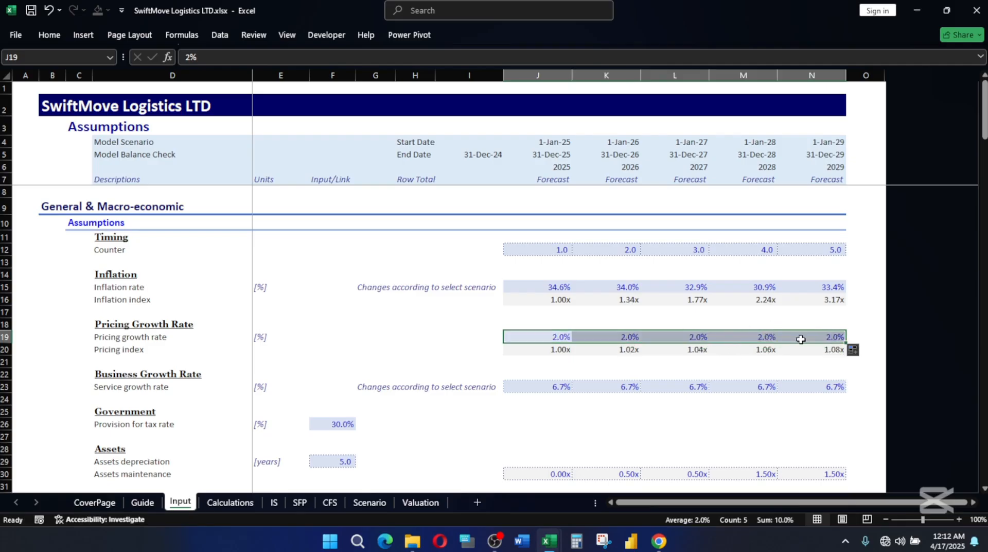
Examine the Income Statement on the IS sheet, comparing revenue, cost of sales, gross profit and net profit margin across the forecast years.
left_click(274, 503)
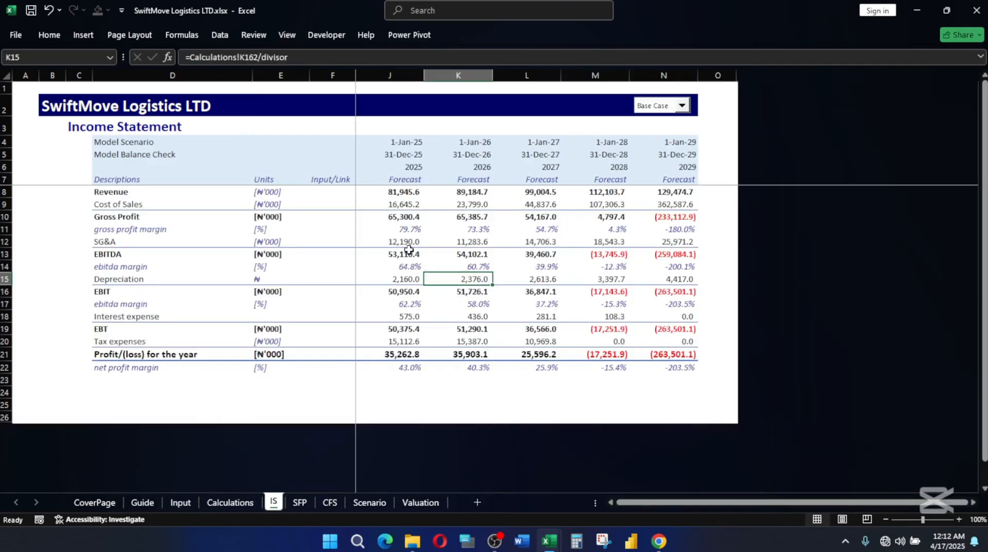
left_click(408, 368)
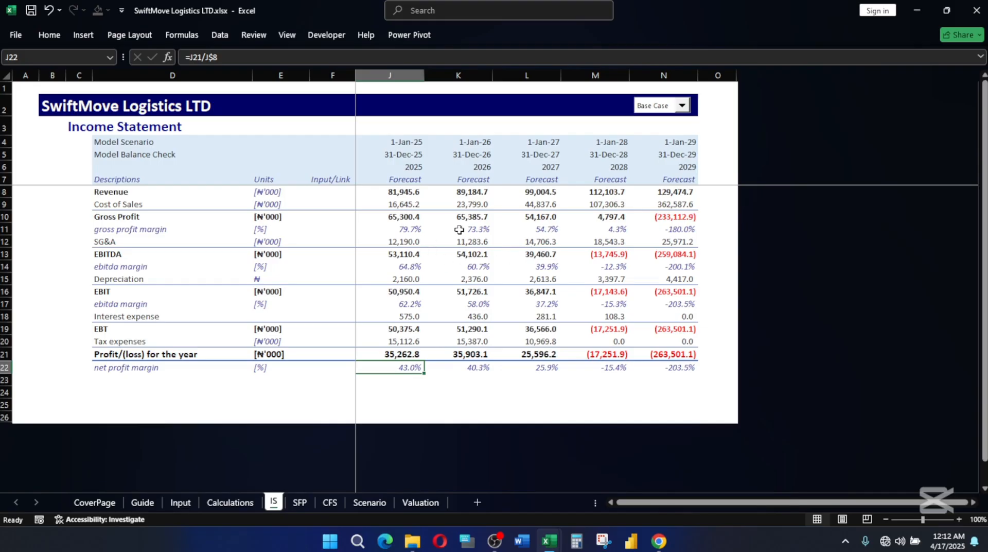
left_click(403, 188)
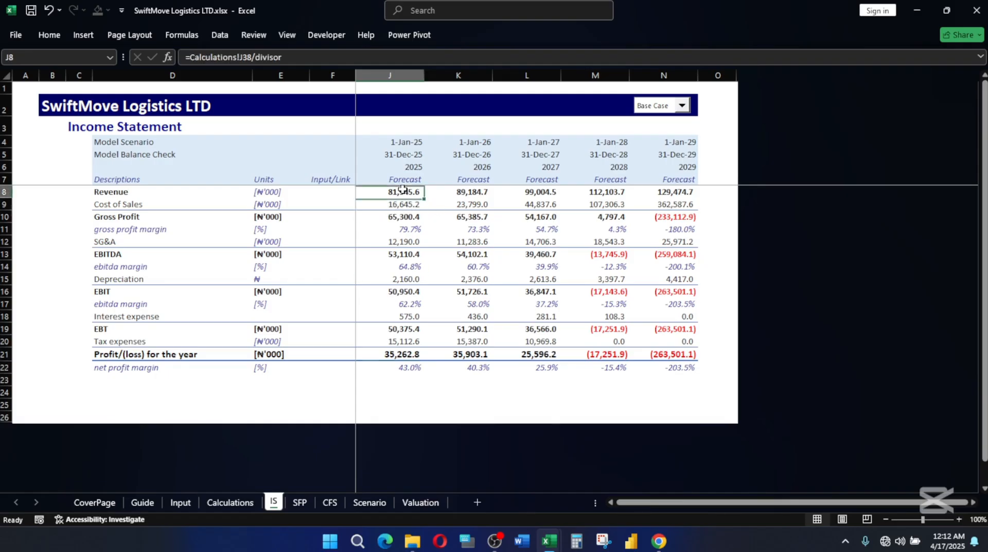
left_click(473, 192)
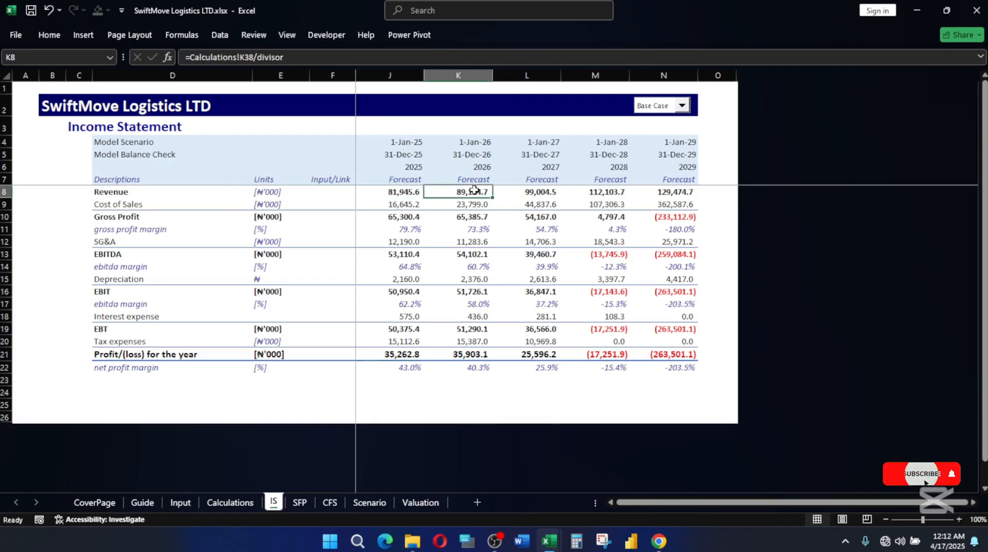
left_click(547, 195)
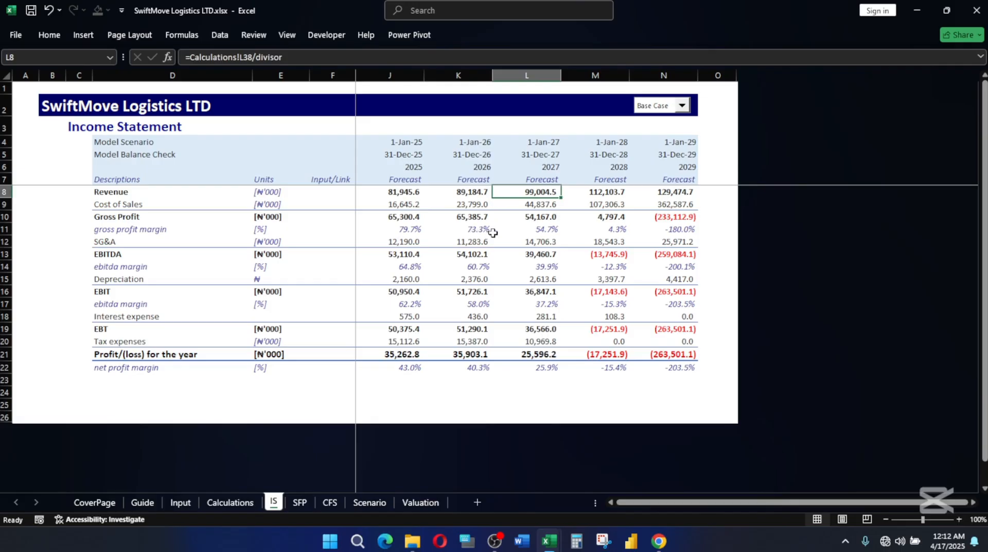
left_click(402, 217)
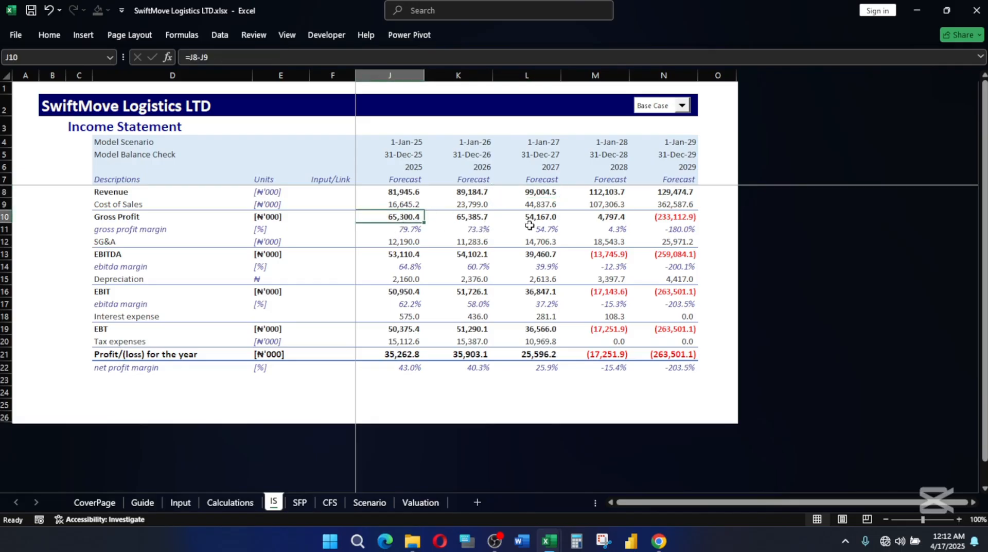
left_click(480, 217)
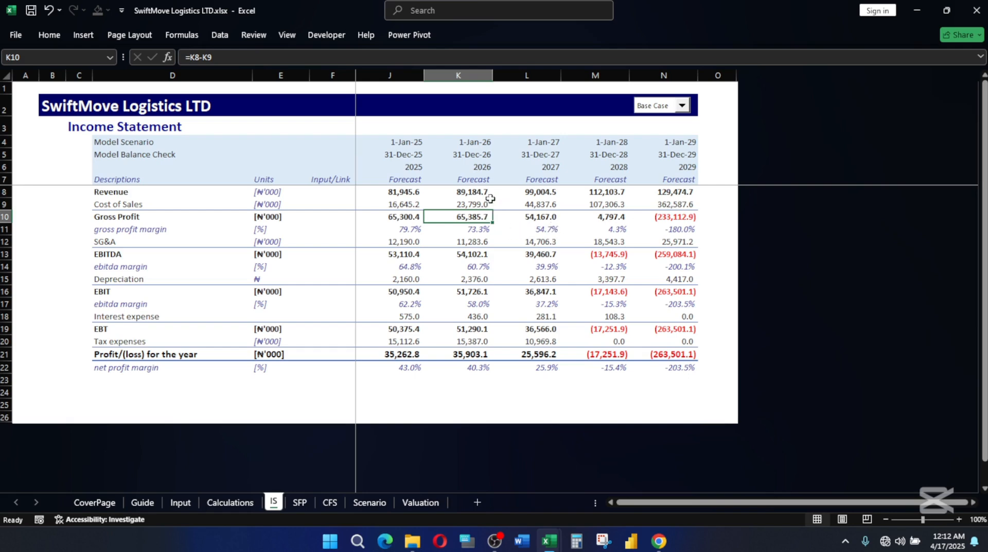
left_click(549, 192)
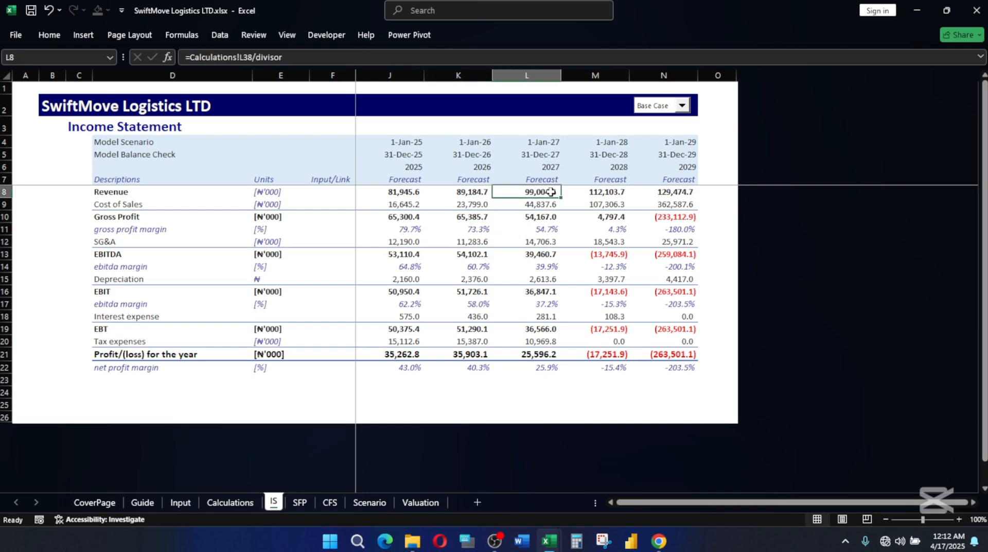
left_click(546, 216)
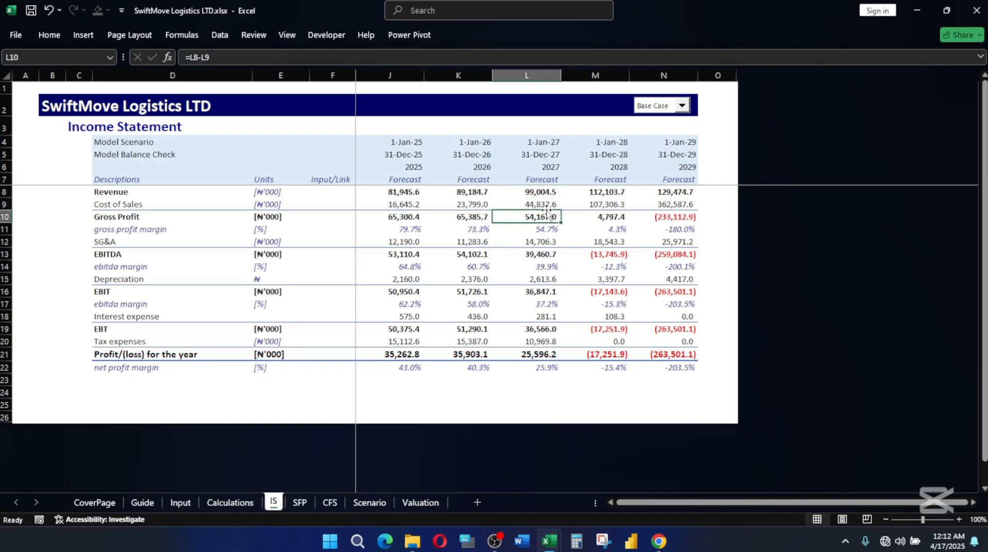
left_click(549, 205)
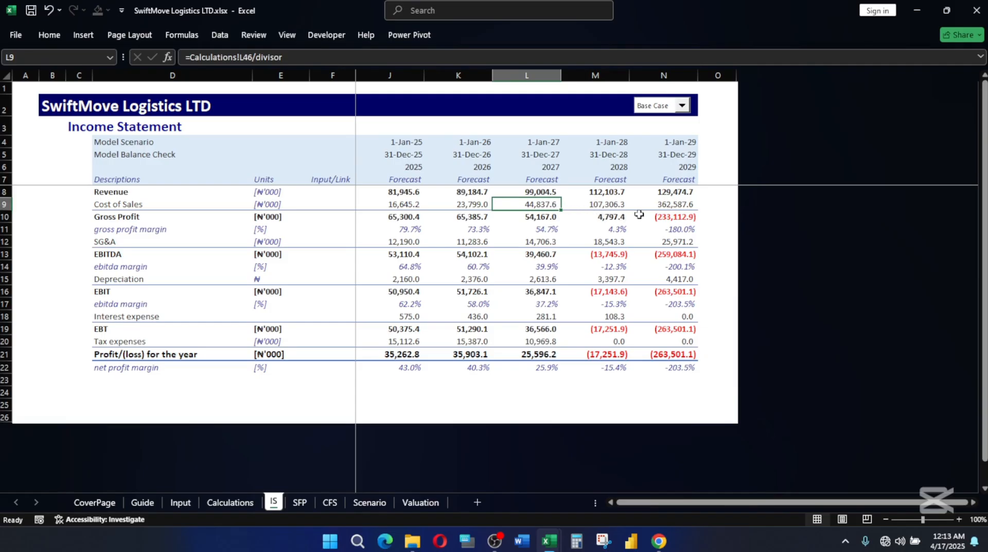
Check the pricing growth rates on the Input sheet against the 2028 and 2029 profit/(loss) on the Income Statement.
left_click(181, 502)
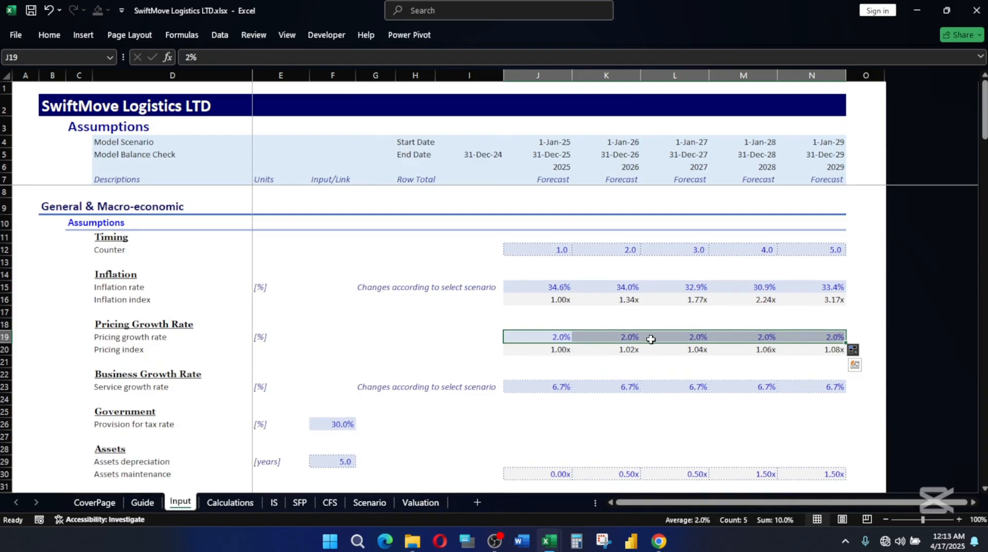
left_click(274, 503)
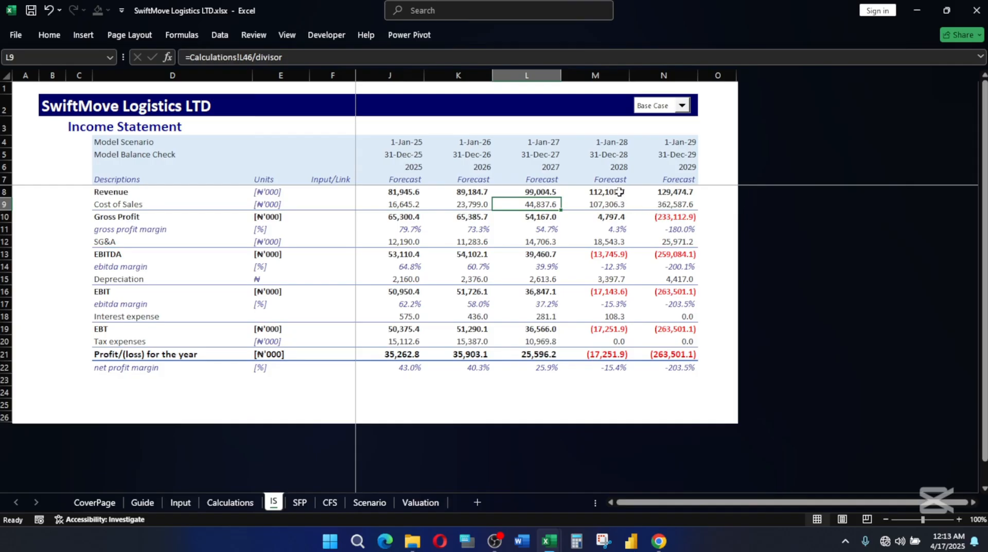
left_click(605, 354)
left_click(674, 353)
left_click(591, 354)
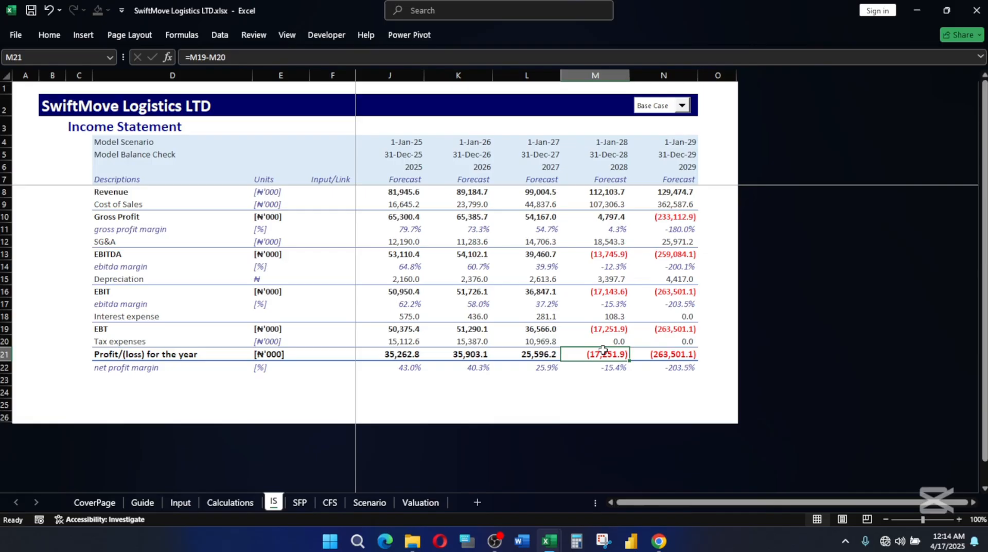
Undo the trial pricing growth rates on the Input sheet and switch to the SwiftMove Logistics LTD Classs.xlsx workbook.
left_click(177, 502)
mouse_move(549, 540)
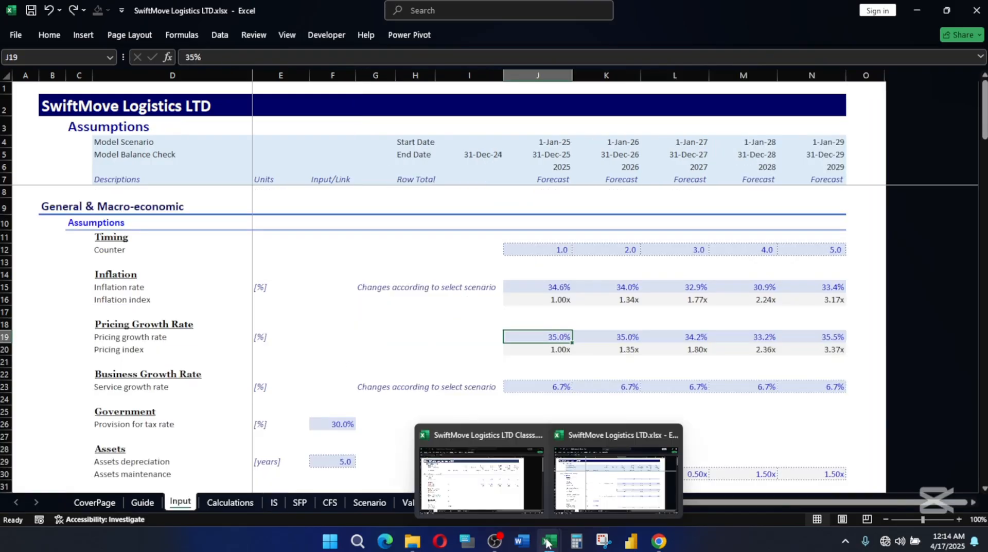
left_click(493, 485)
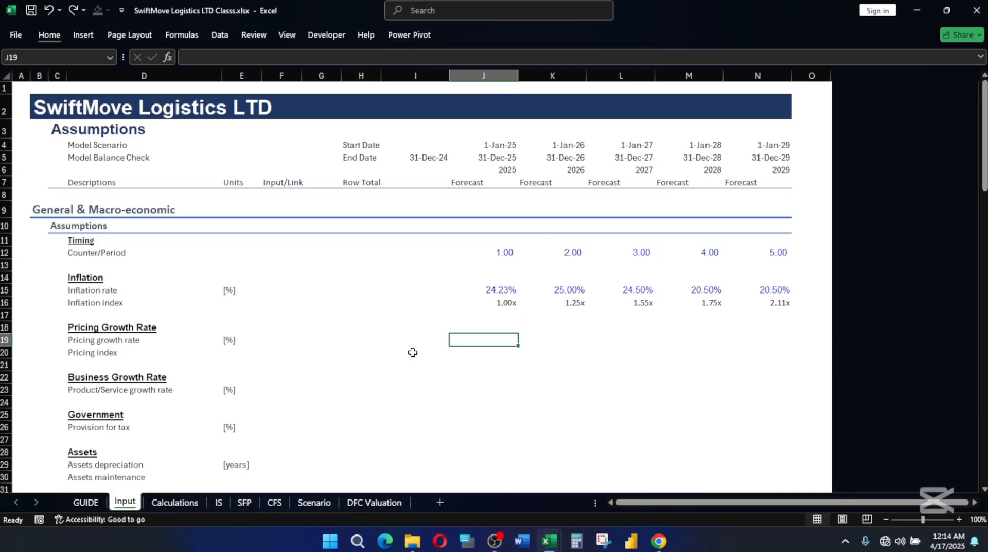
Enter 24 as the 2025 pricing growth rate in J19 and fill it across to N19.
type("24")
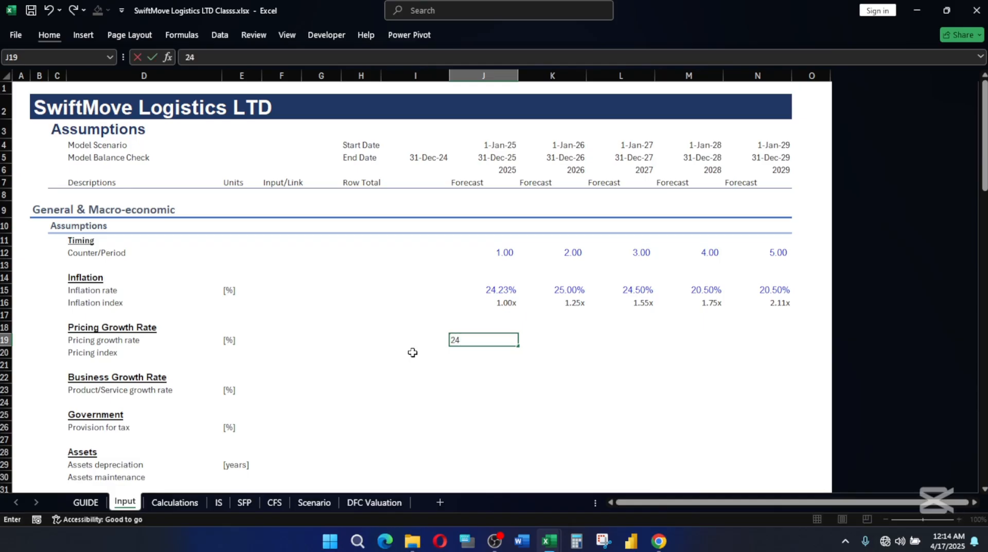
key("ctrl+Return")
key("shift+Right")
key("shift+Right")
key("shift+Right")
key("shift+Right")
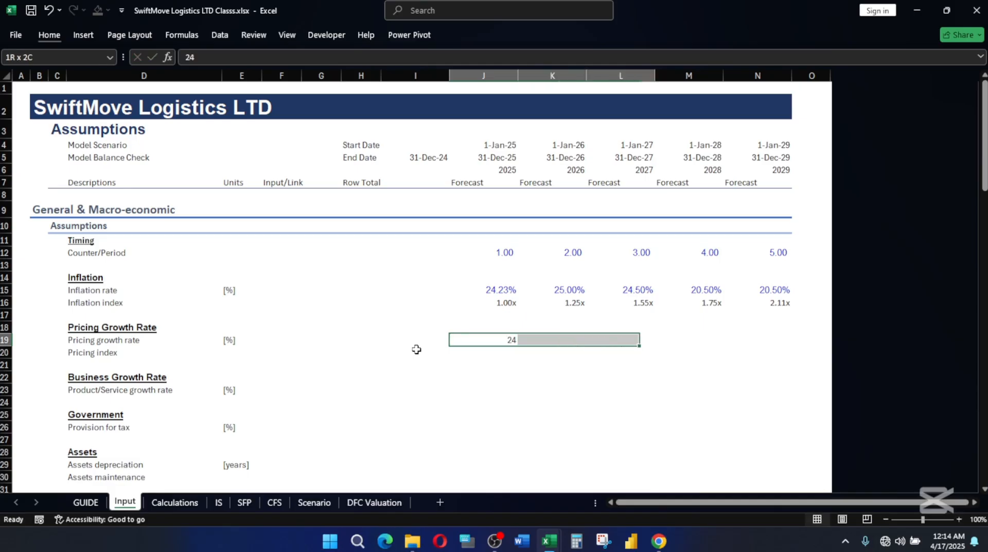
key("ctrl+r")
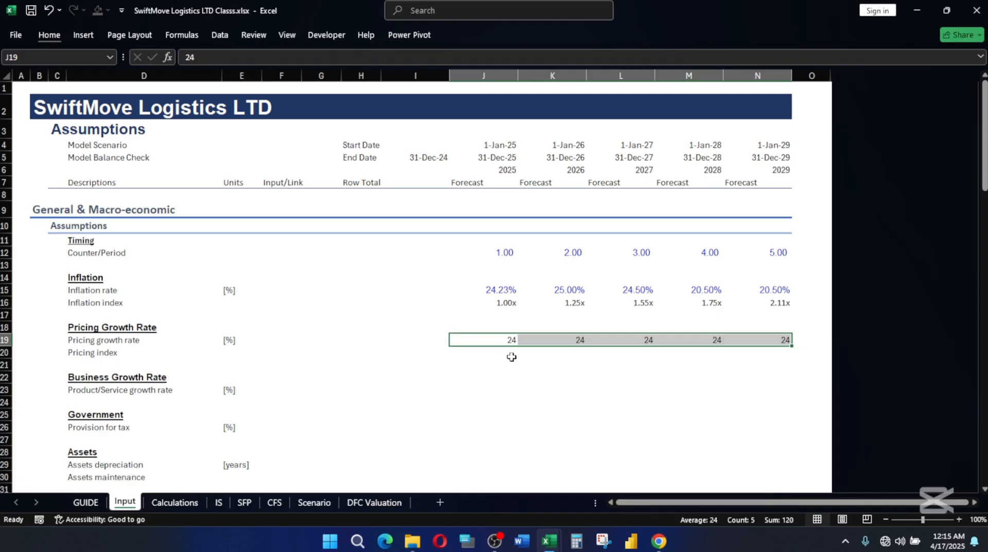
Apply the Input cell style and the custom Percentage style to the pricing growth rates in J19:N19.
key("alt")
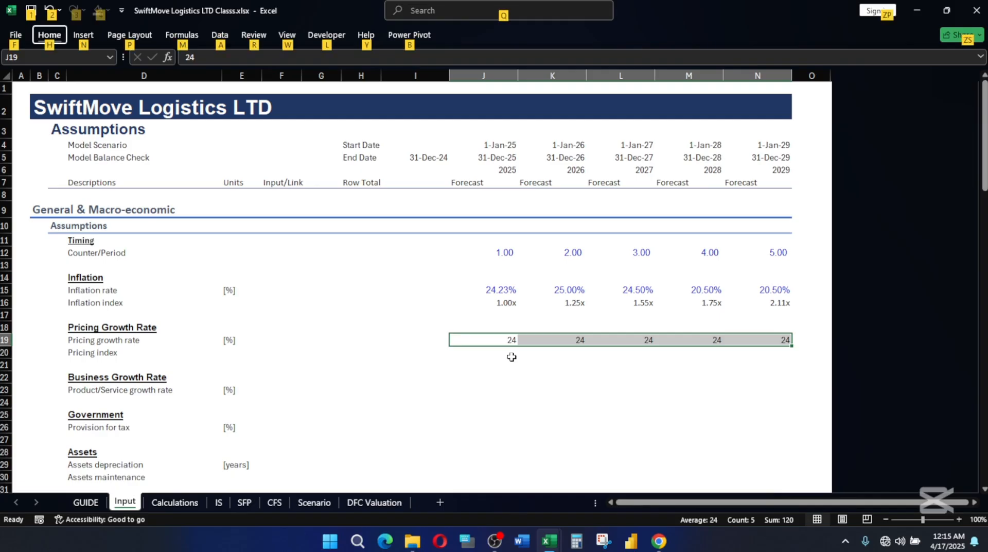
key("h")
key("j")
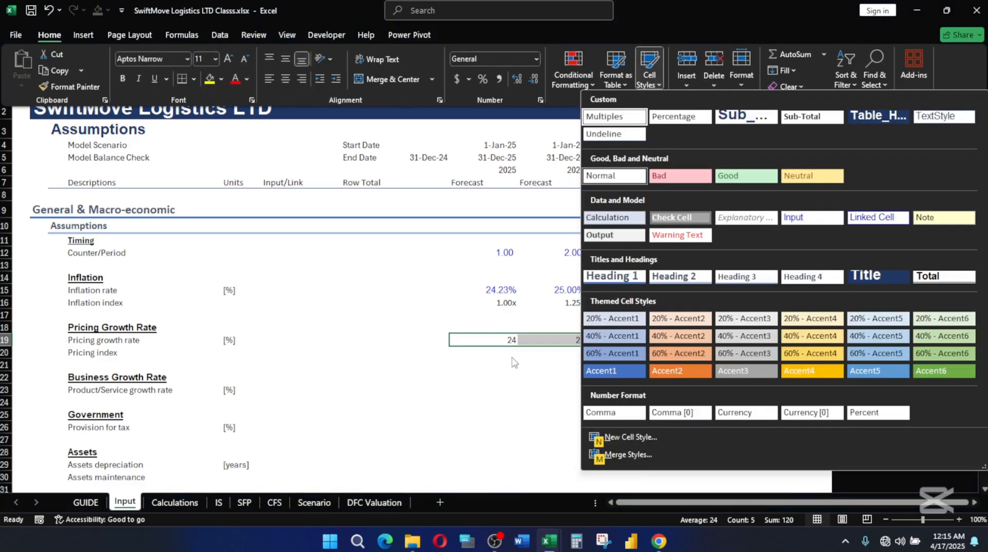
left_click(791, 217)
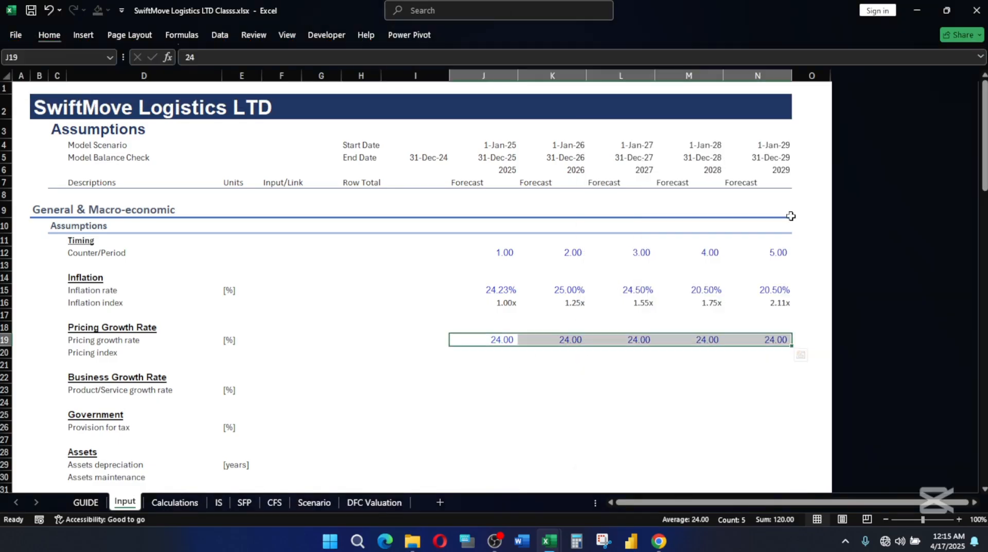
key("alt")
key("h")
key("j")
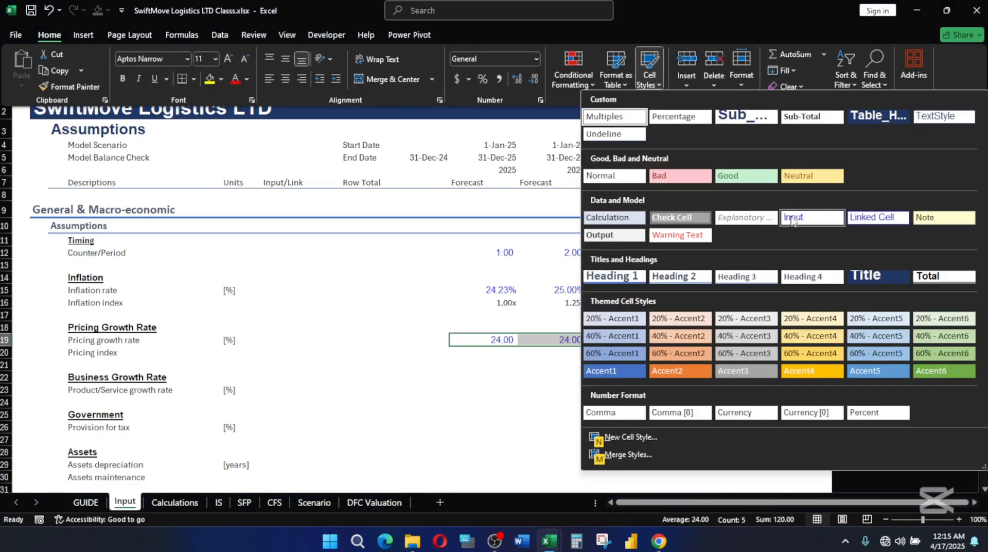
left_click(679, 120)
Correct the pricing growth rate to 24% in all forecast years, J19:N19.
double_click(499, 339)
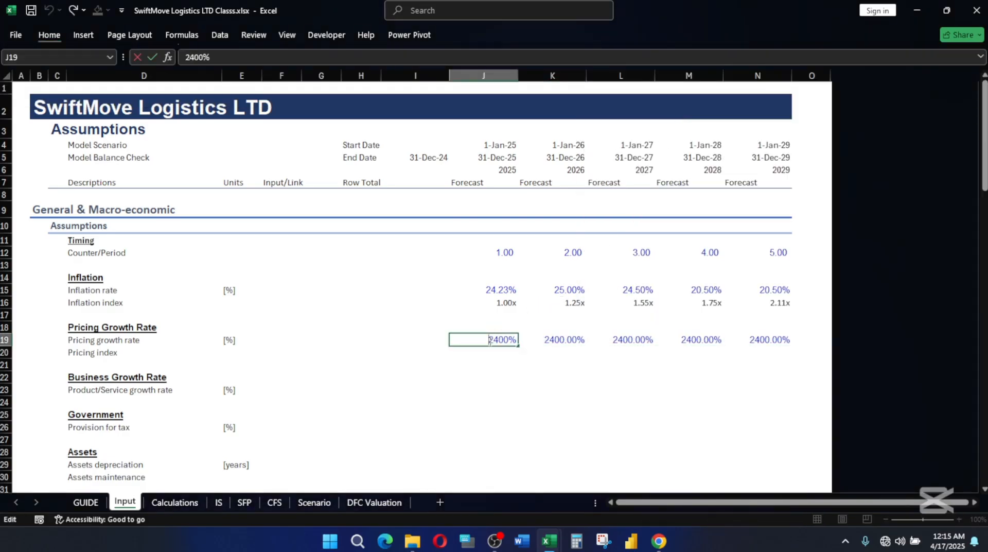
key("Escape")
left_click_drag(487, 339, 776, 337)
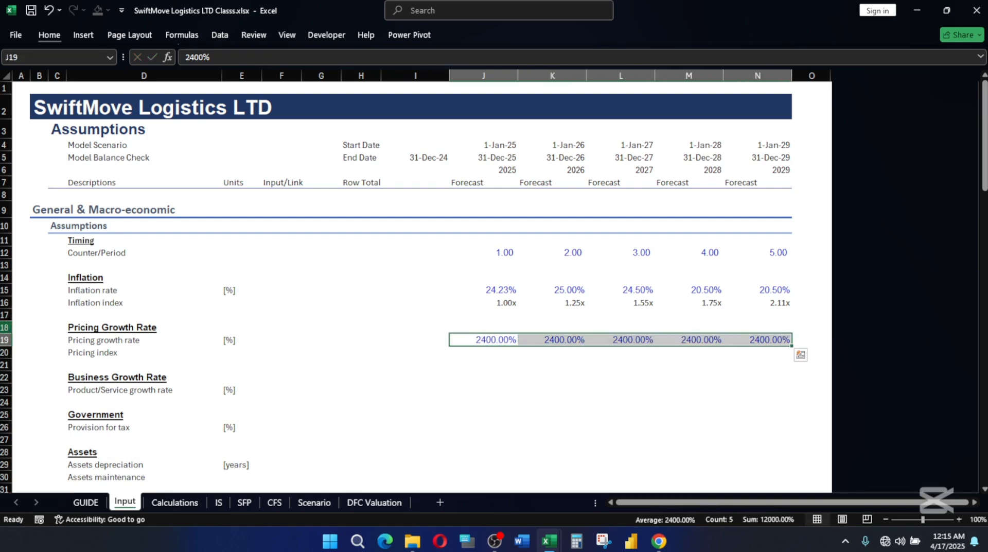
key("F2")
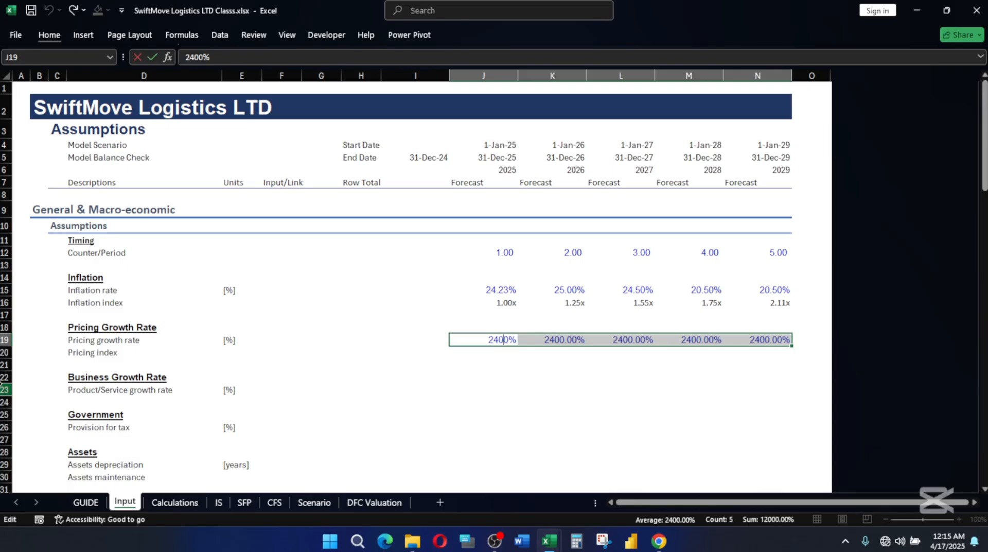
key("Delete")
key("Delete")
key("ctrl+Return")
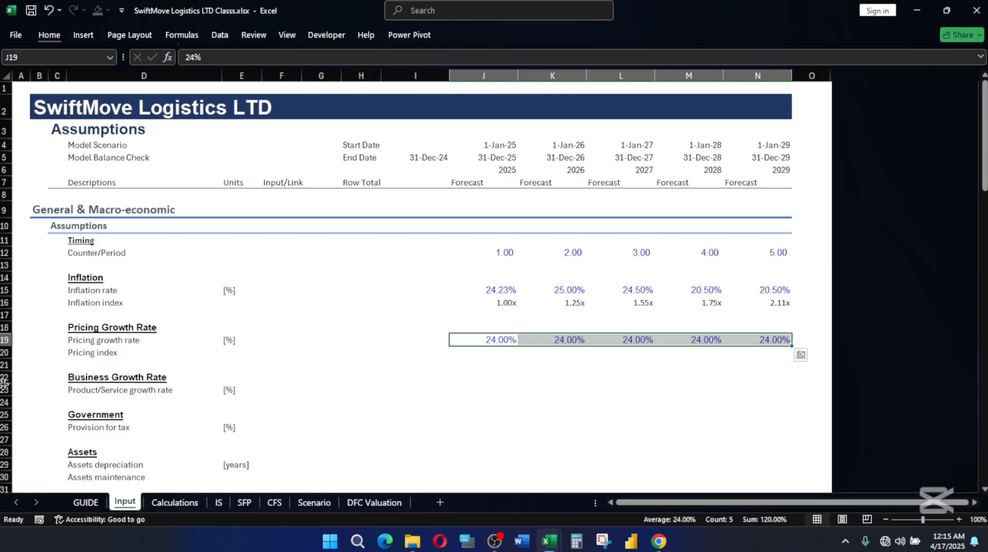
left_click(591, 376)
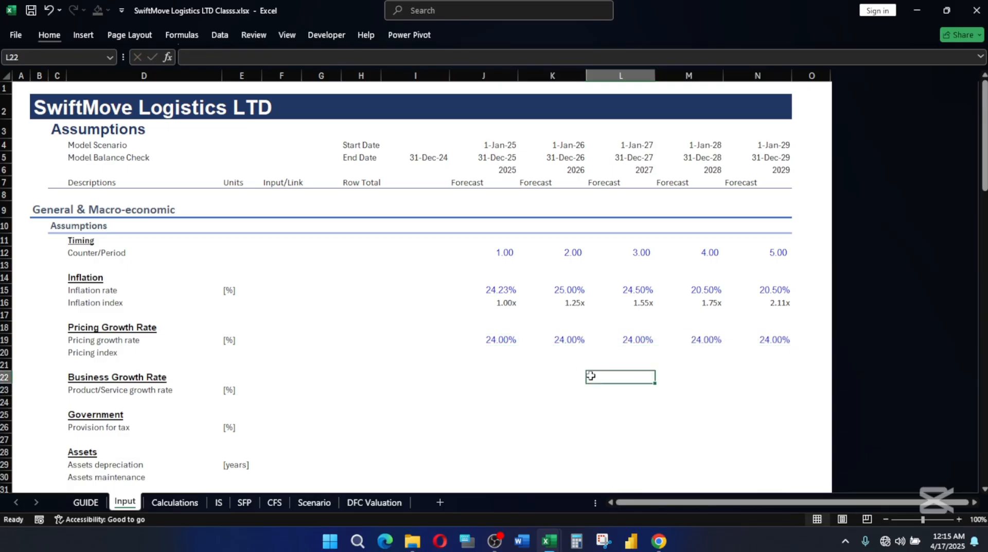
left_click(504, 340)
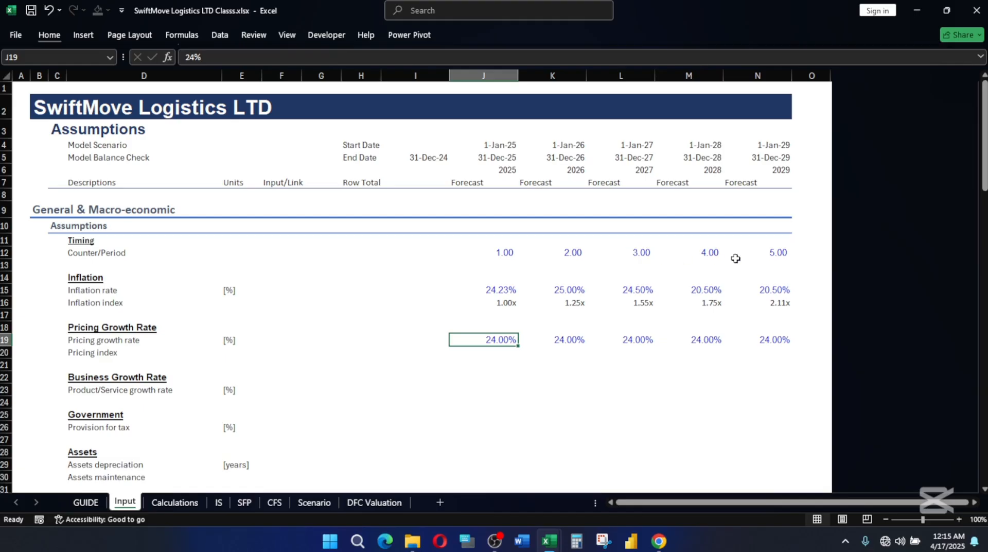
Calculate the 2025 pricing index in J20 with the formula =(1+J19)^(J12-1).
left_click(495, 353)
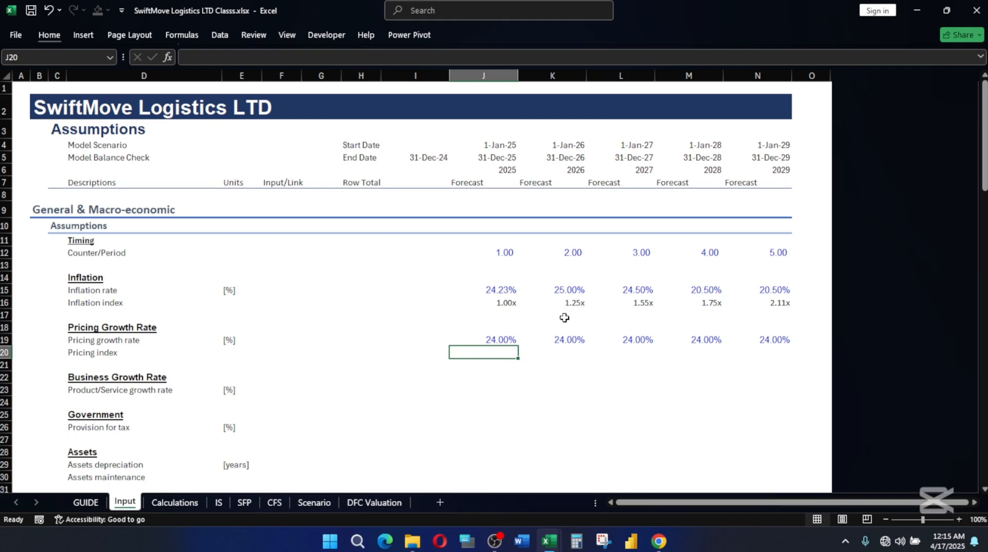
type("=")
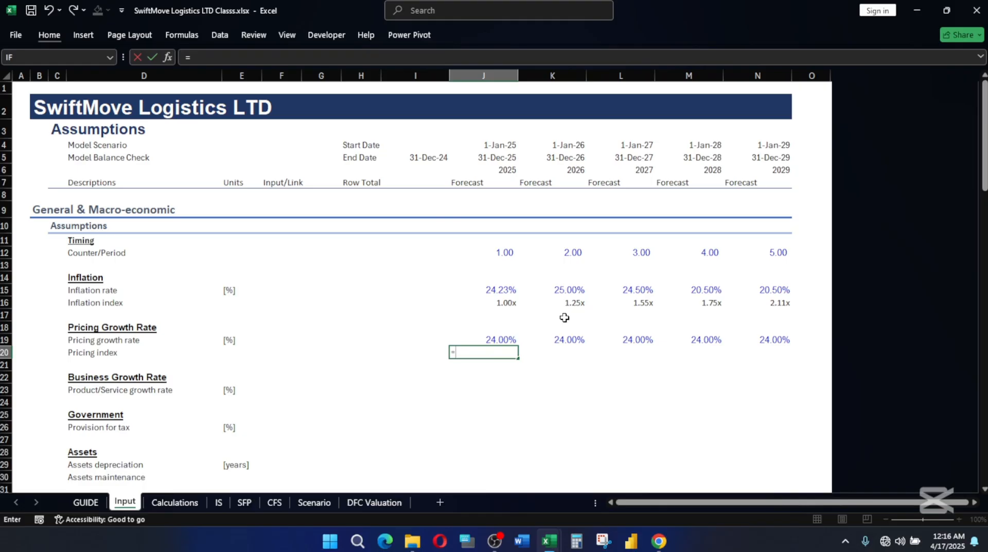
type("(1+")
left_click(511, 340)
type(")^(")
left_click(498, 252)
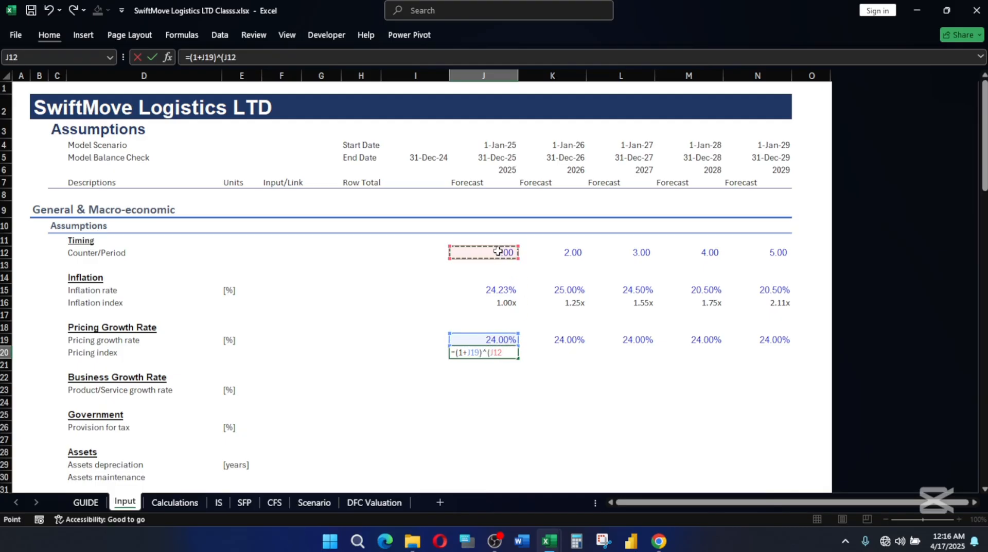
type("-1)")
key("Return")
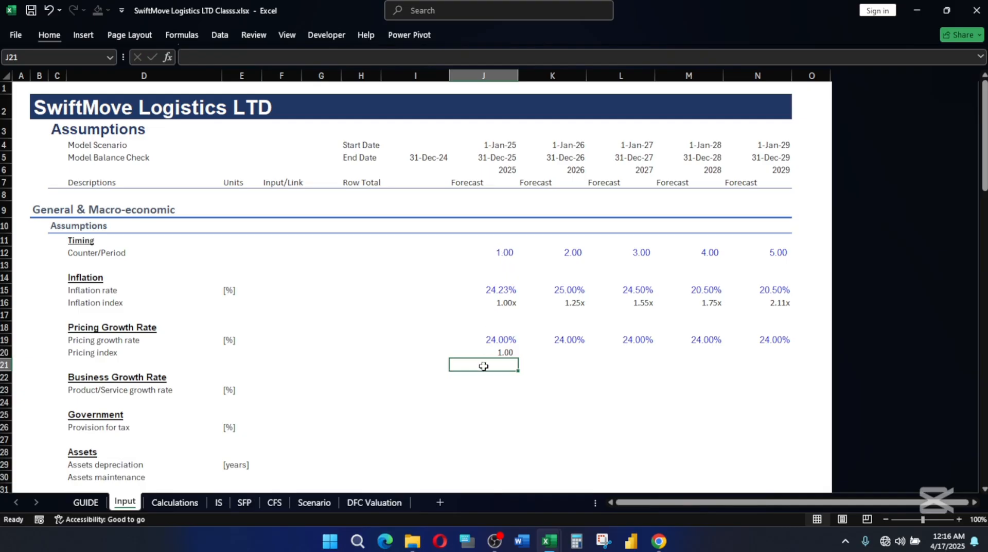
left_click(495, 353)
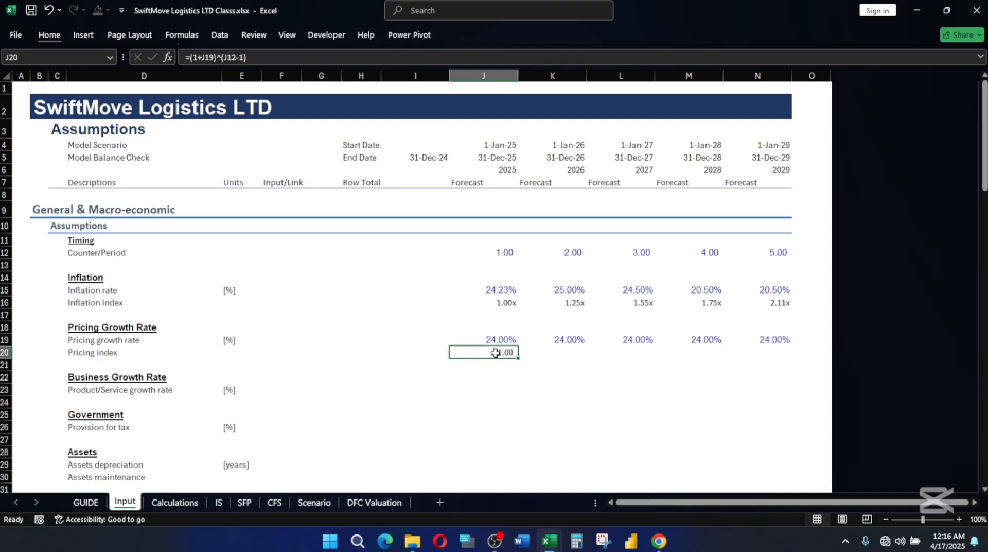
Apply the custom Multiples cell style to the pricing index in J20 and fill its formula across to N20.
key("alt")
key("h")
key("j")
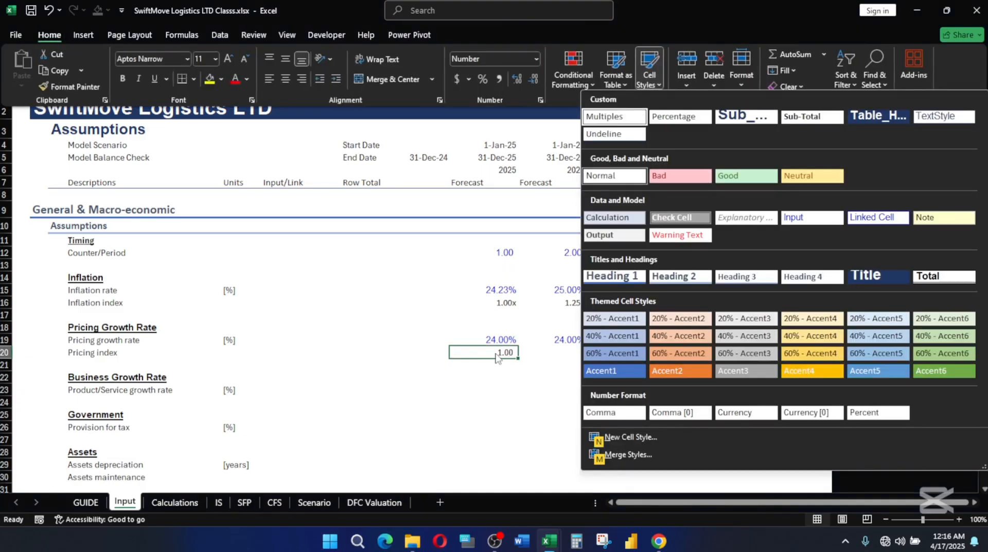
left_click(617, 116)
key("shift+Right")
key("shift+Right")
key("shift+Right")
key("shift+Right")
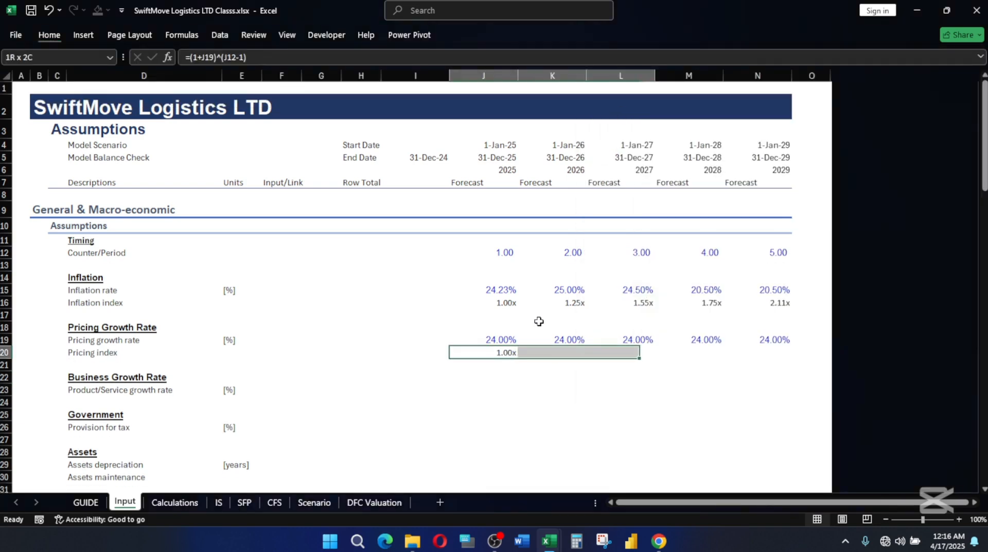
key("ctrl+r")
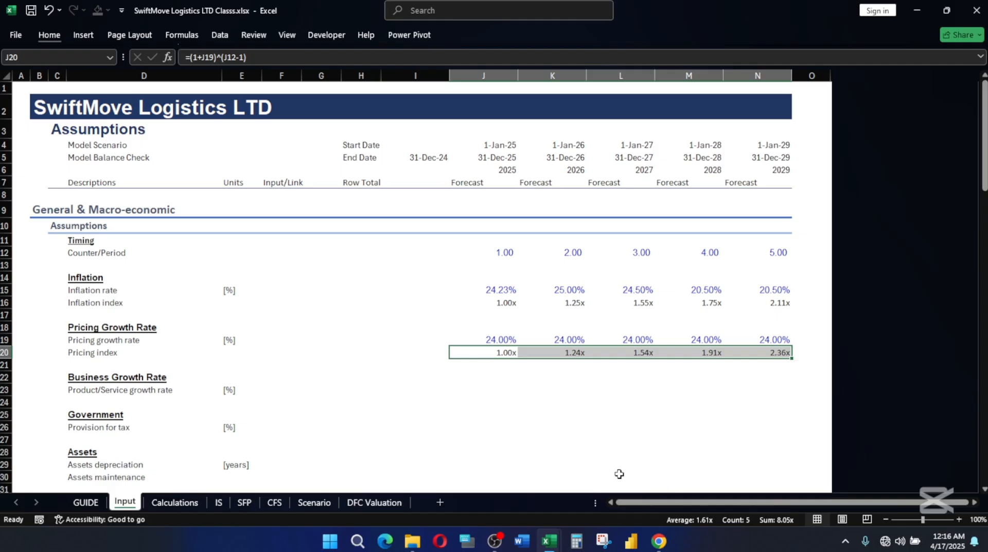
Review the pricing index formulas in J20 and K20 against the inflation index in J16 and the pricing growth rates in row 19.
left_click(571, 365)
left_click(471, 351)
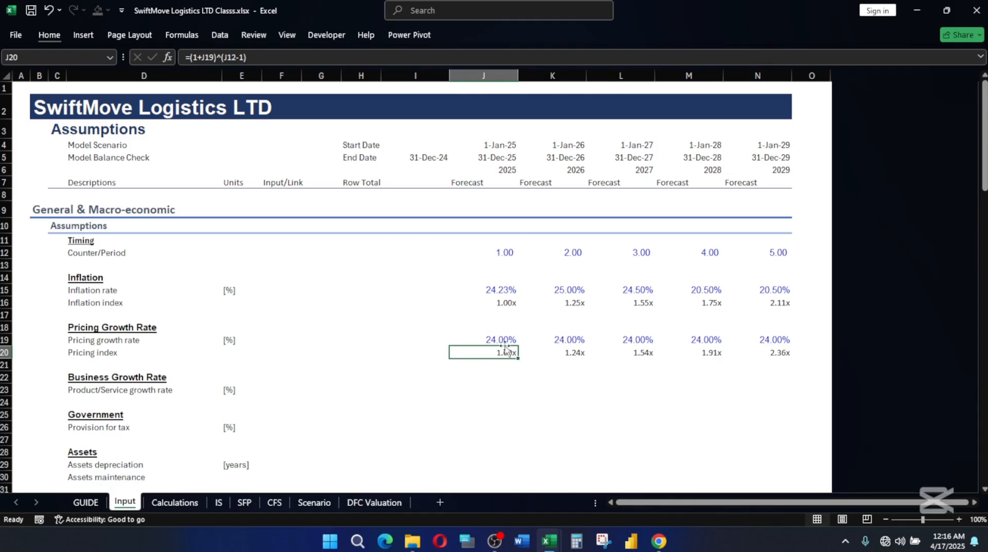
left_click(508, 303)
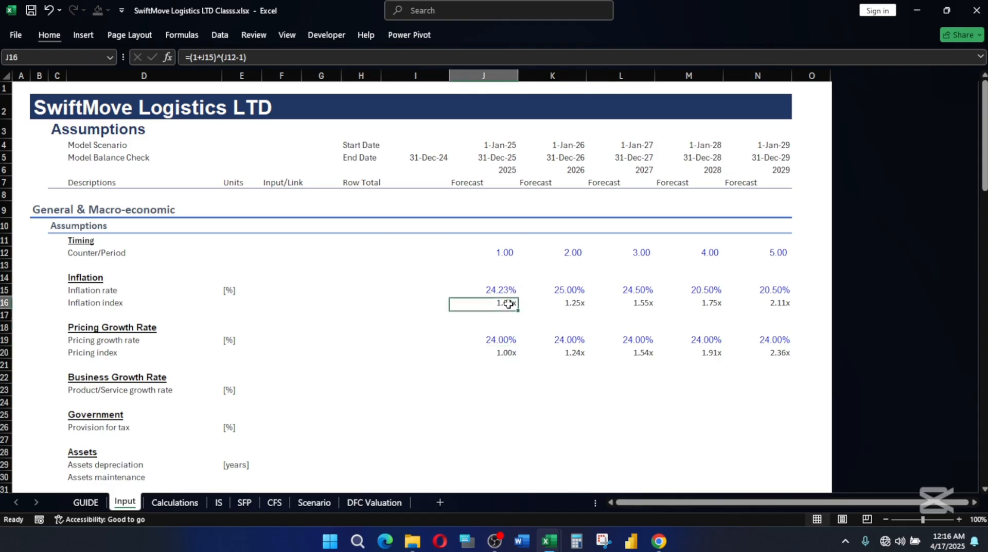
left_click(578, 354)
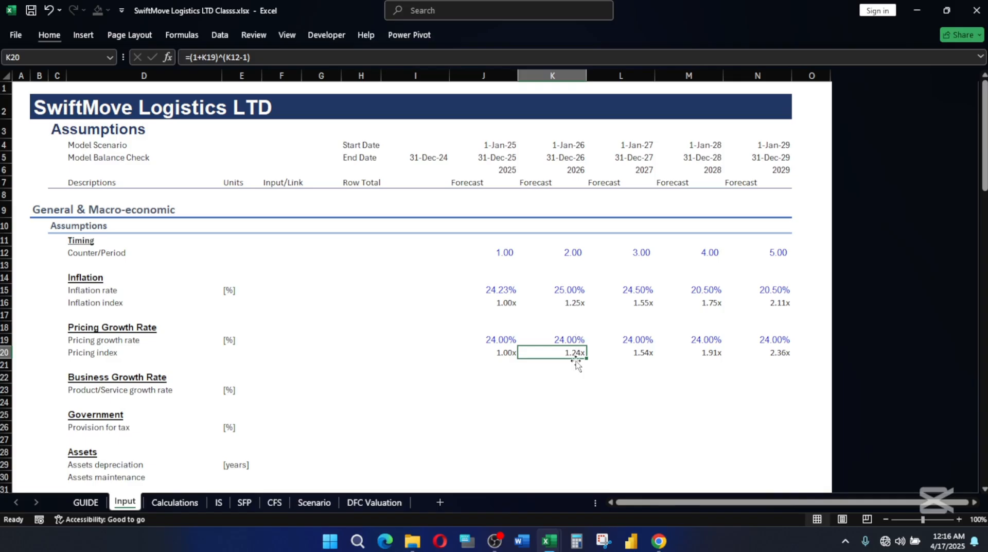
left_click(574, 339)
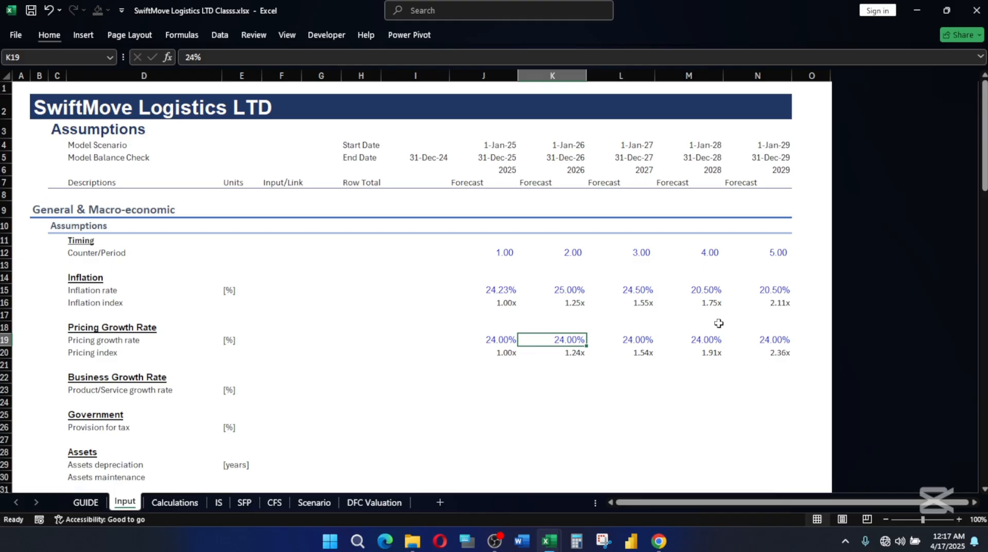
left_click(492, 340)
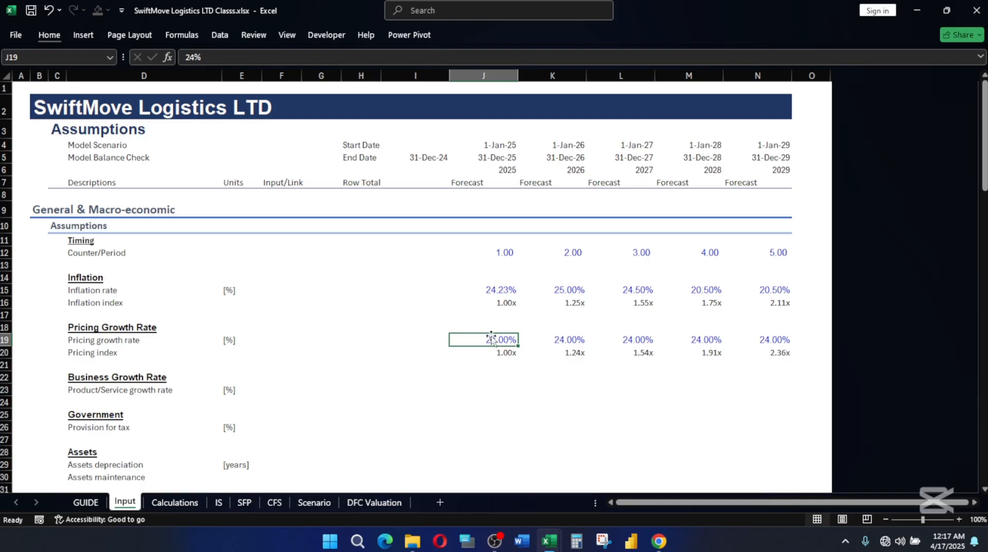
Check the service growth rate and the income statement in the reference workbook SwiftMove Logistics LTD.xlsx, and return to the class workbook's J23.
left_click(492, 400)
left_click(496, 386)
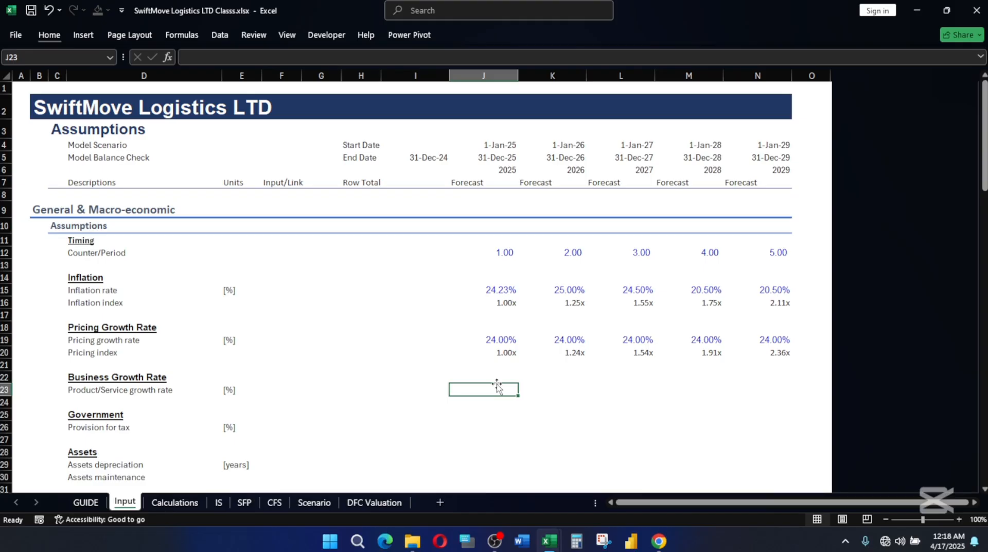
mouse_move(553, 541)
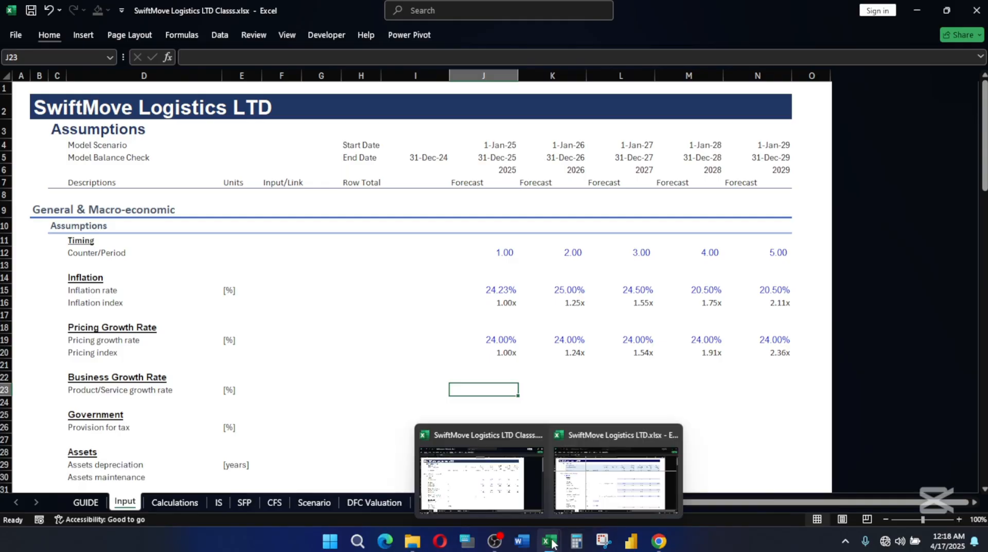
left_click(474, 457)
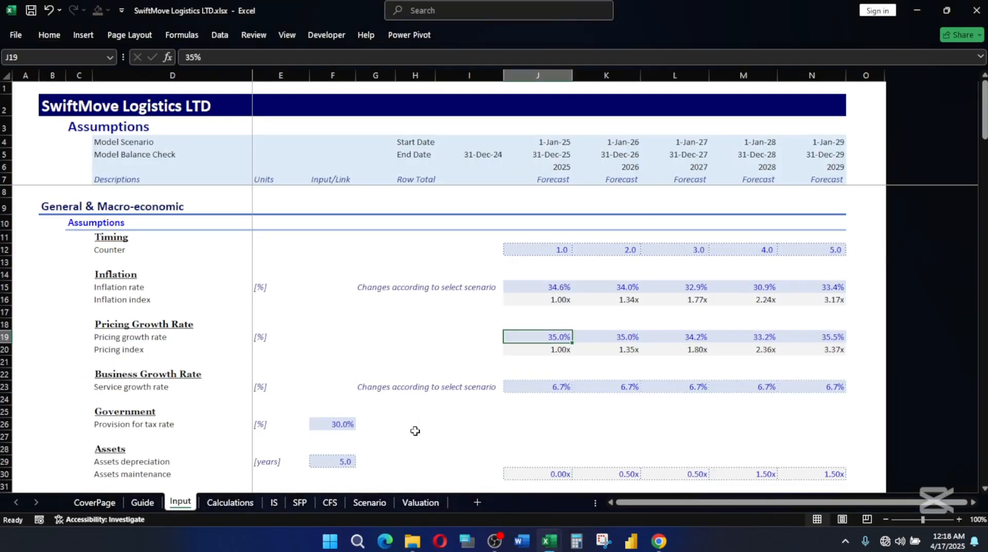
left_click(545, 391)
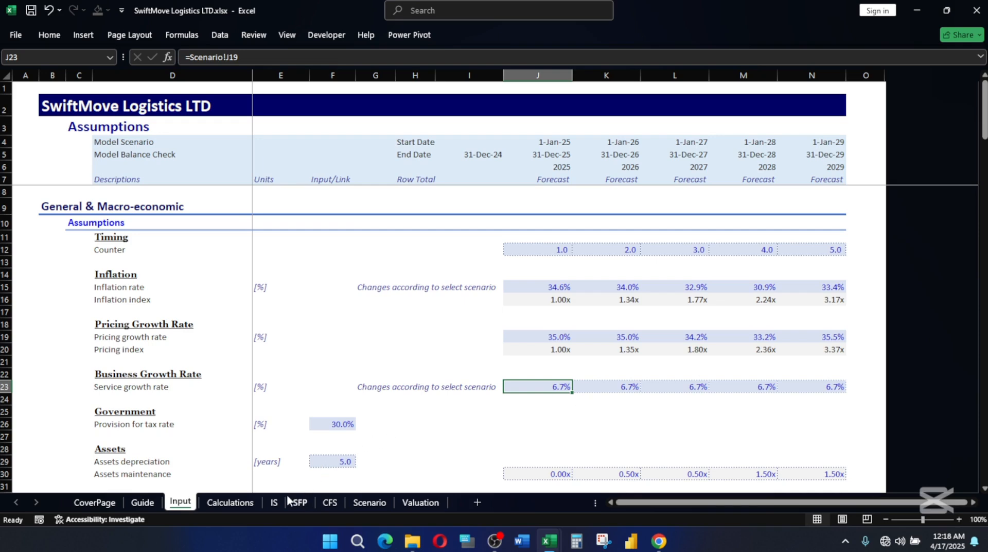
left_click(275, 502)
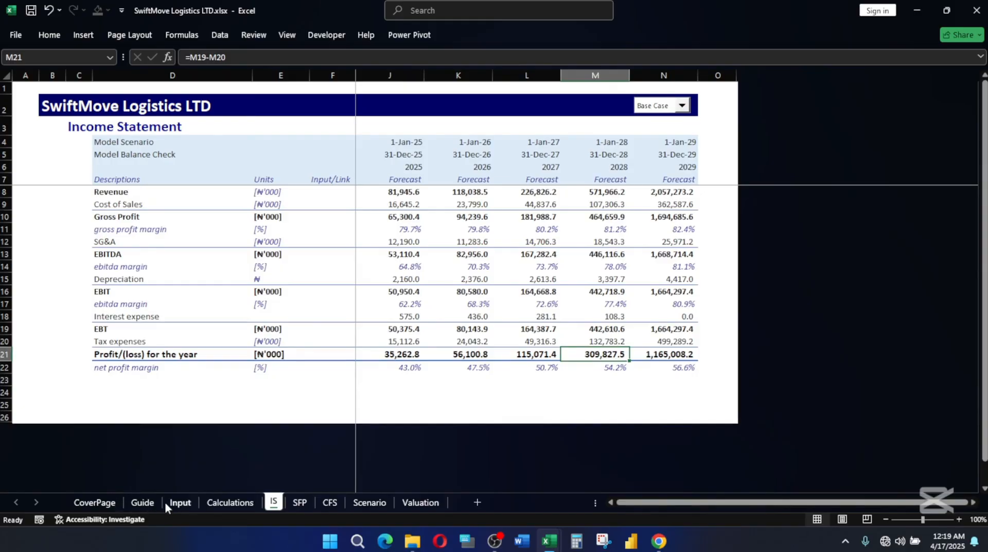
left_click(179, 502)
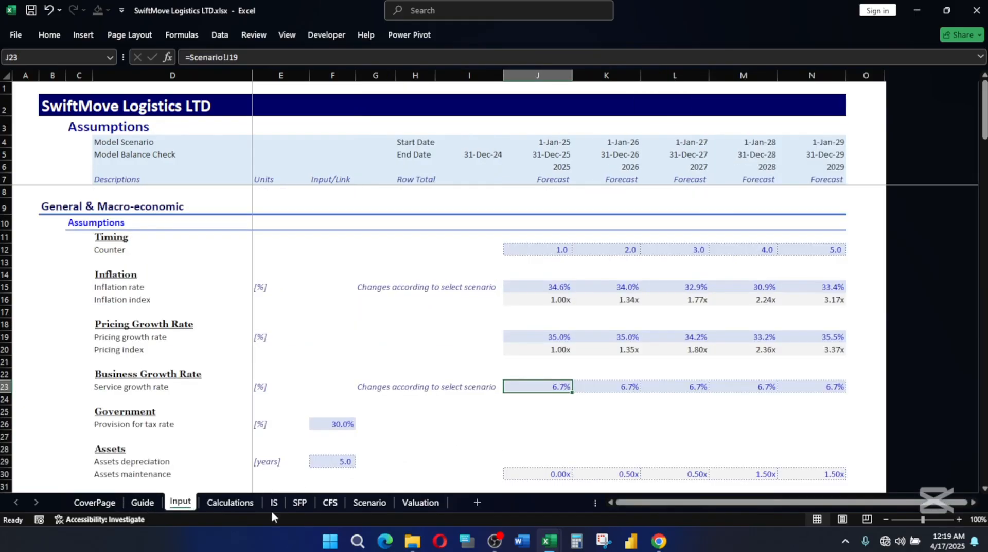
mouse_move(549, 541)
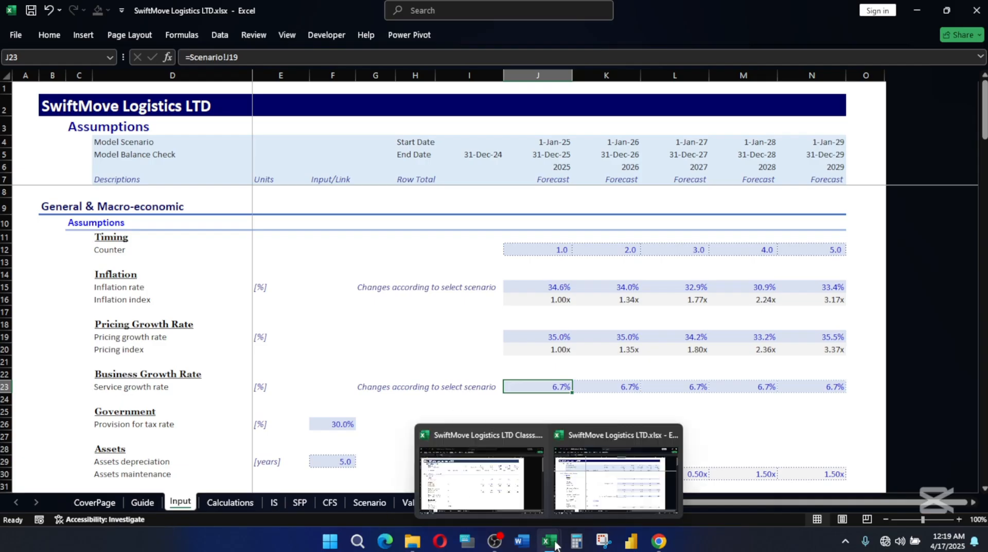
left_click(525, 453)
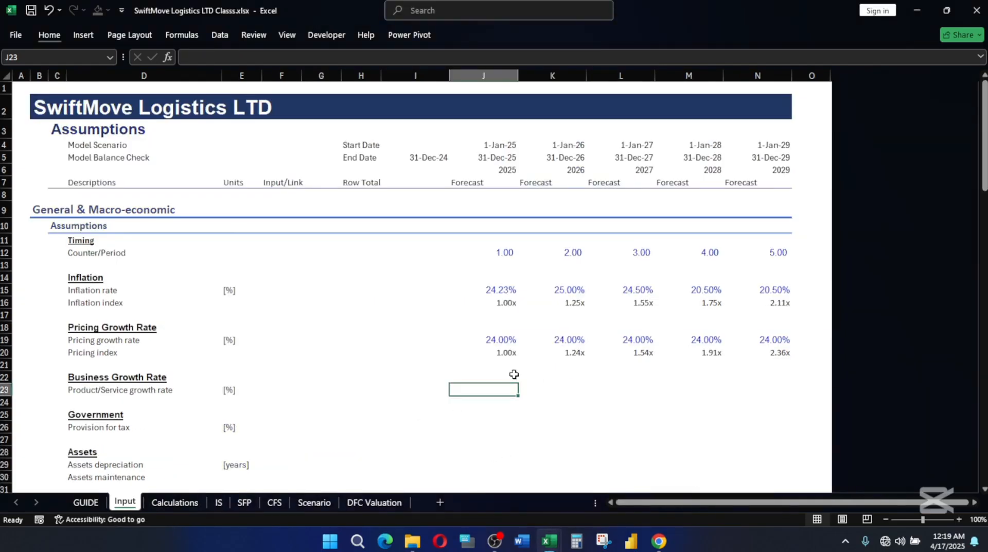
Enter 6.7 as the 2025 product/service growth rate in J23 and fill it across to N23.
type("6.7")
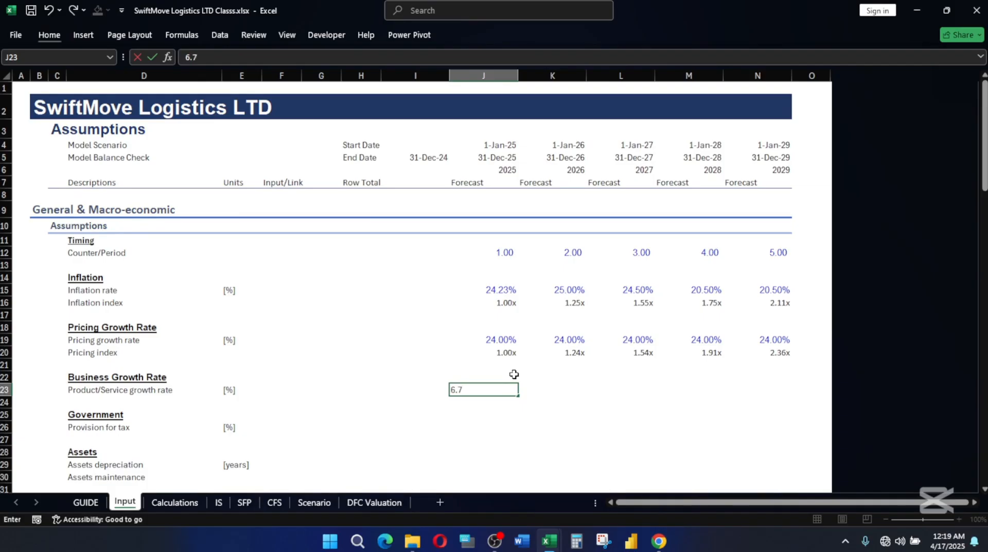
key("Return")
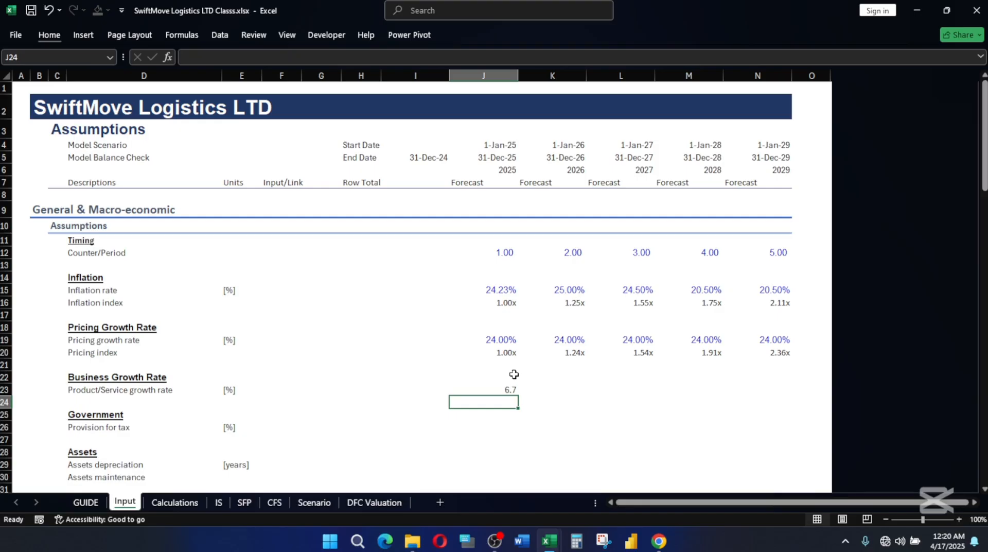
key("Up")
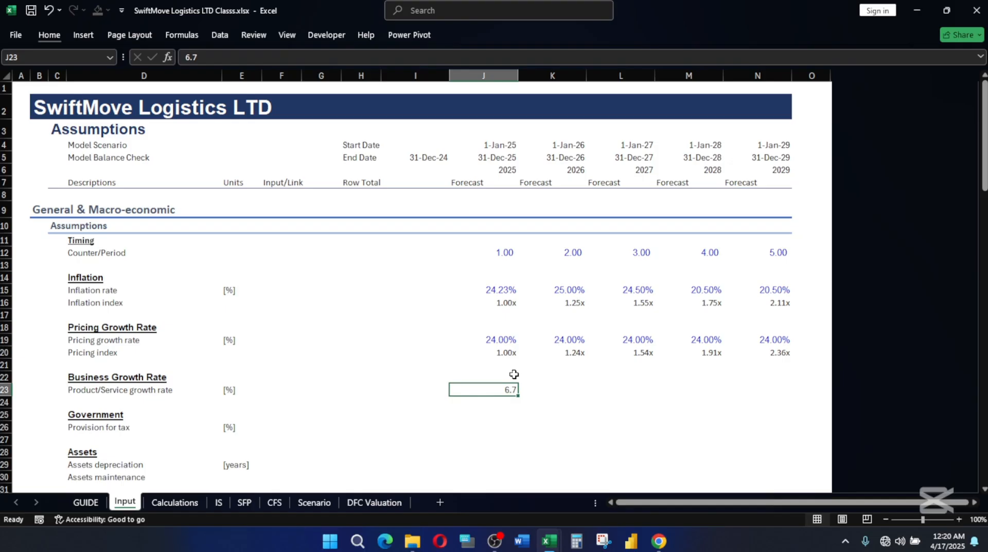
key("shift+Right")
key("shift+Right")
key("shift+Right")
key("shift+Right")
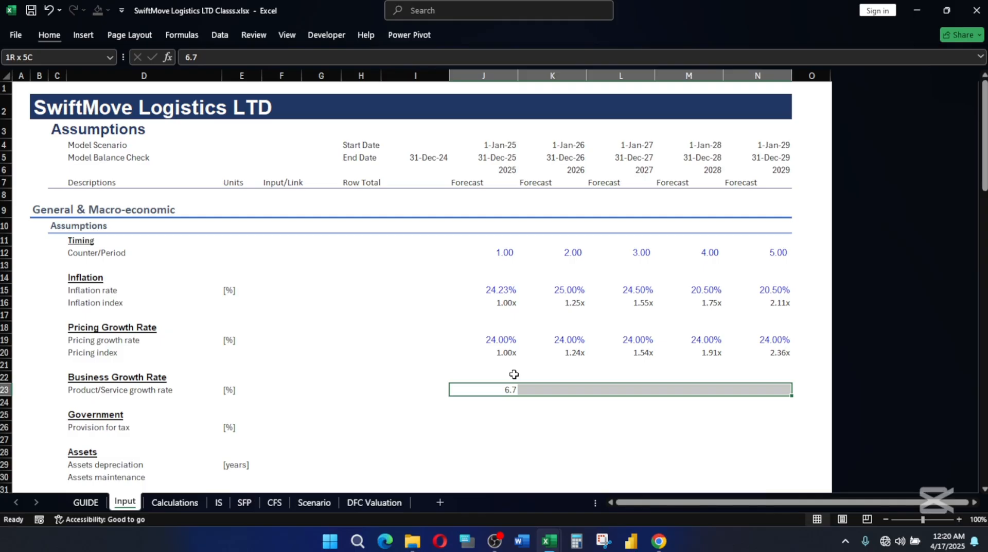
key("ctrl+r")
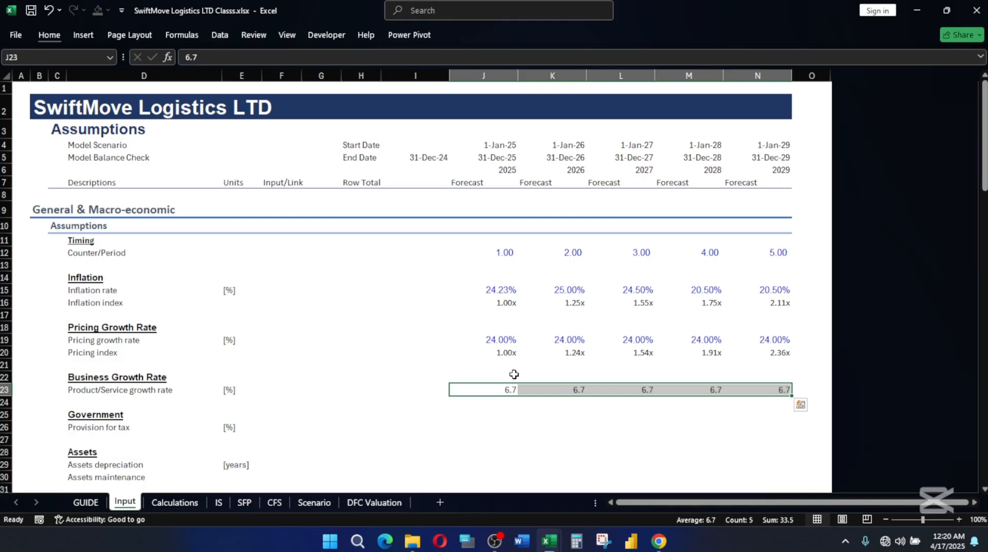
Copy only the formatting of the pricing growth rates in J19:N19 onto the product/service growth rates in J23:N23.
left_click_drag(483, 338, 762, 339)
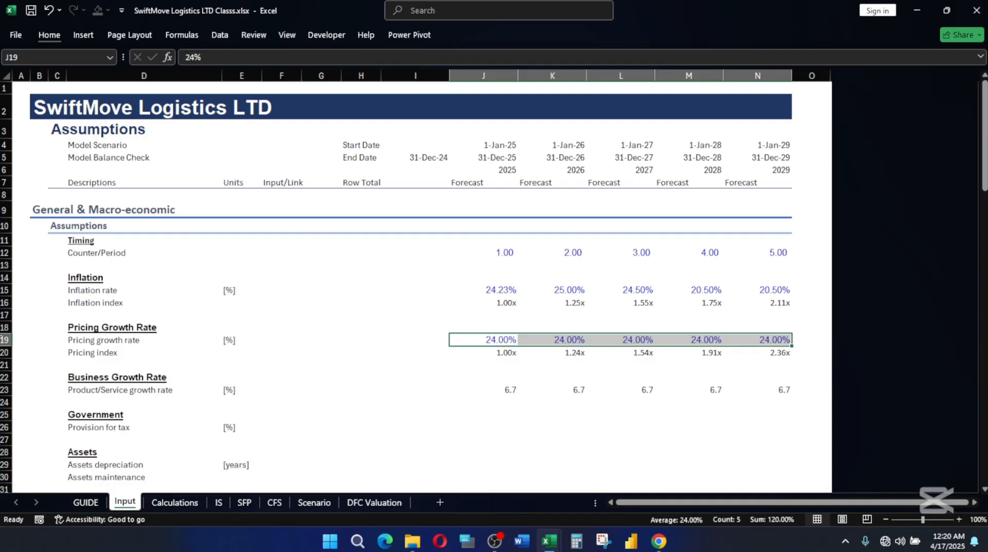
key("ctrl+c")
left_click_drag(507, 388, 776, 387)
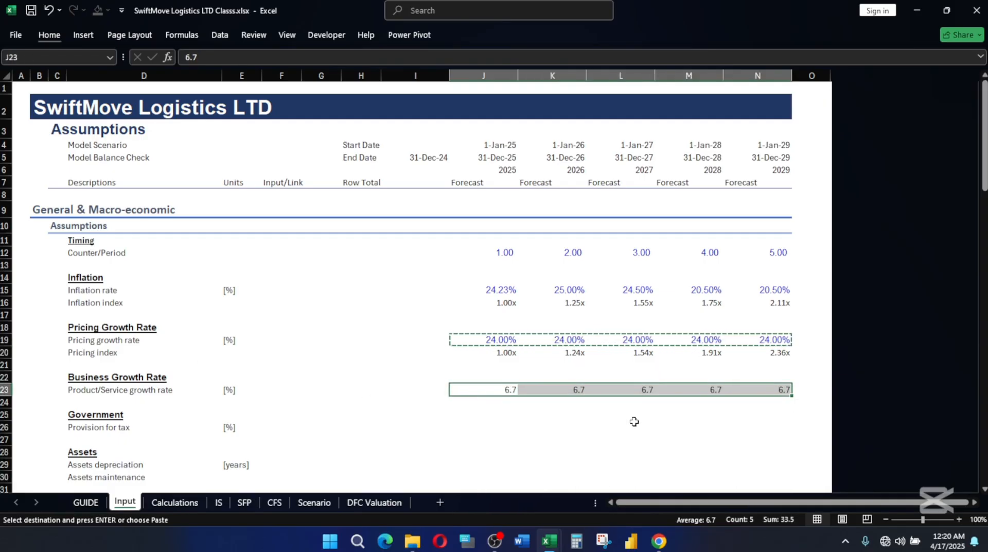
key("alt")
key("h")
key("v")
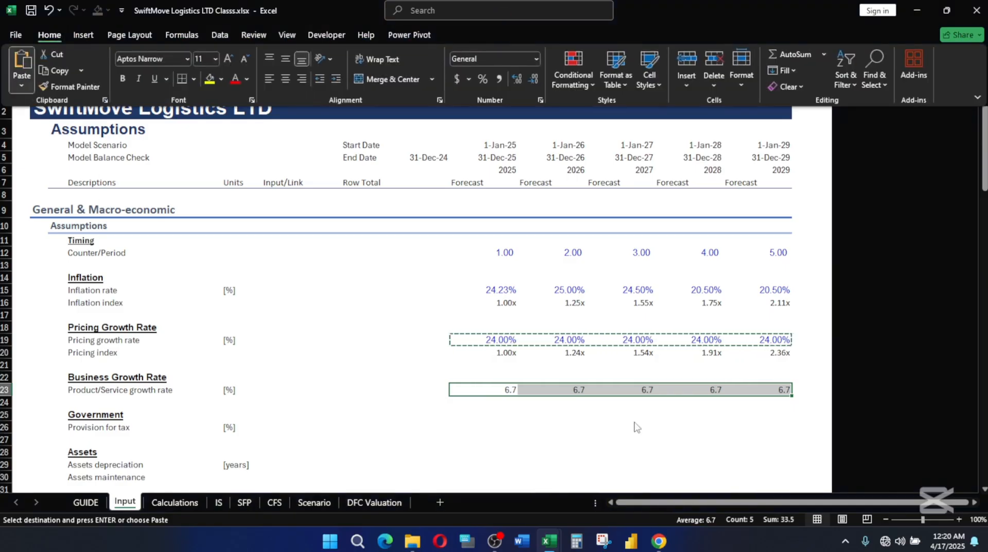
key("s")
key("t")
key("Return")
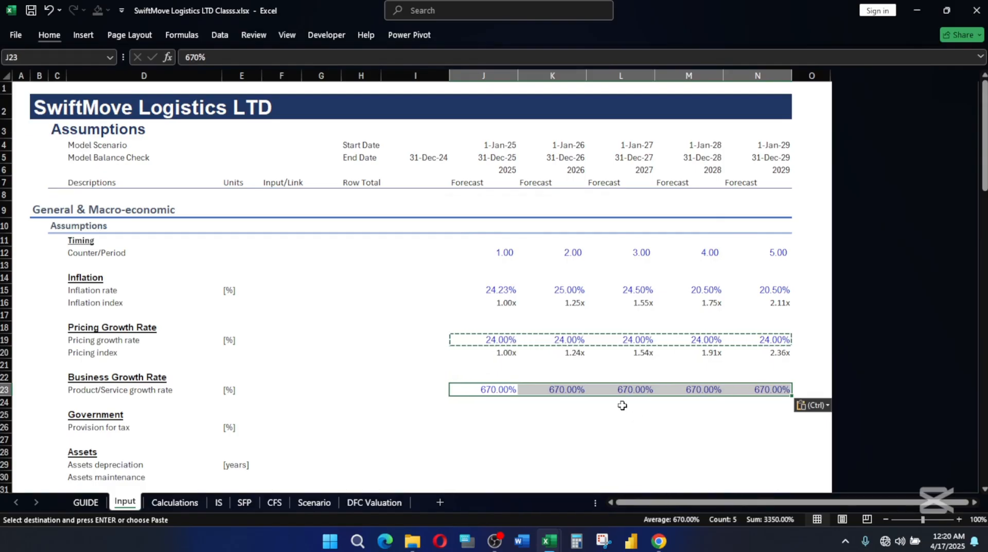
Correct the product/service growth rate to 6.7% in all forecast years, J23:N23.
key("F2")
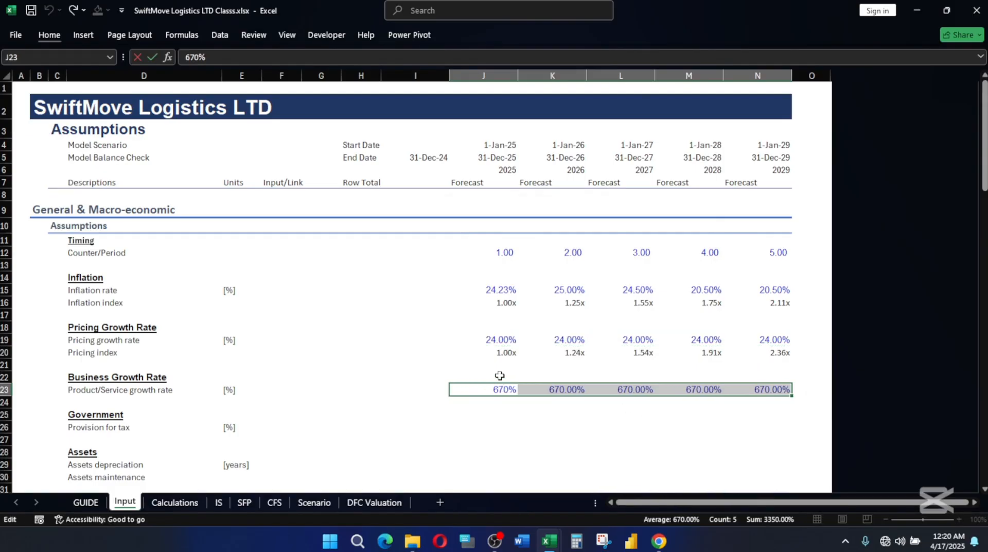
type(".")
key("ctrl+Return")
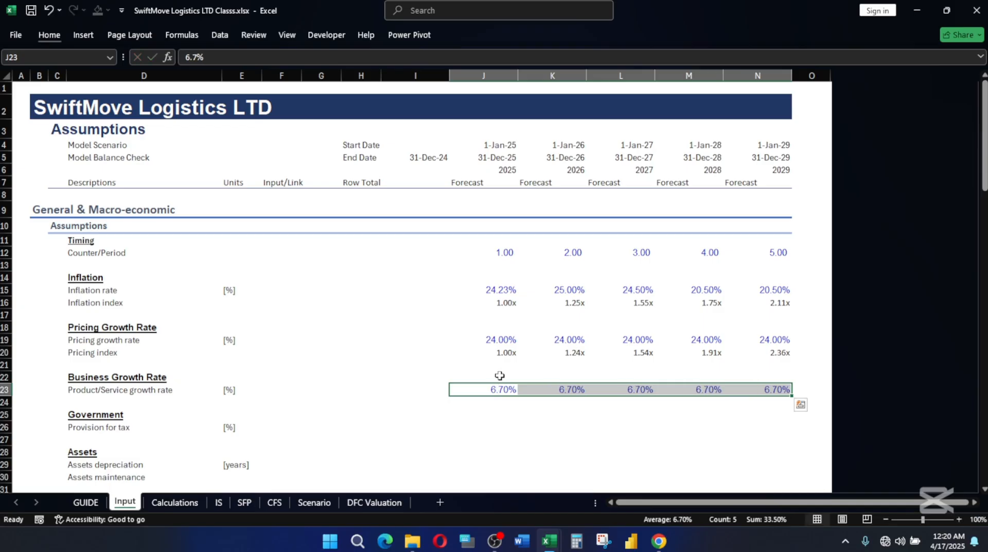
left_click(575, 427)
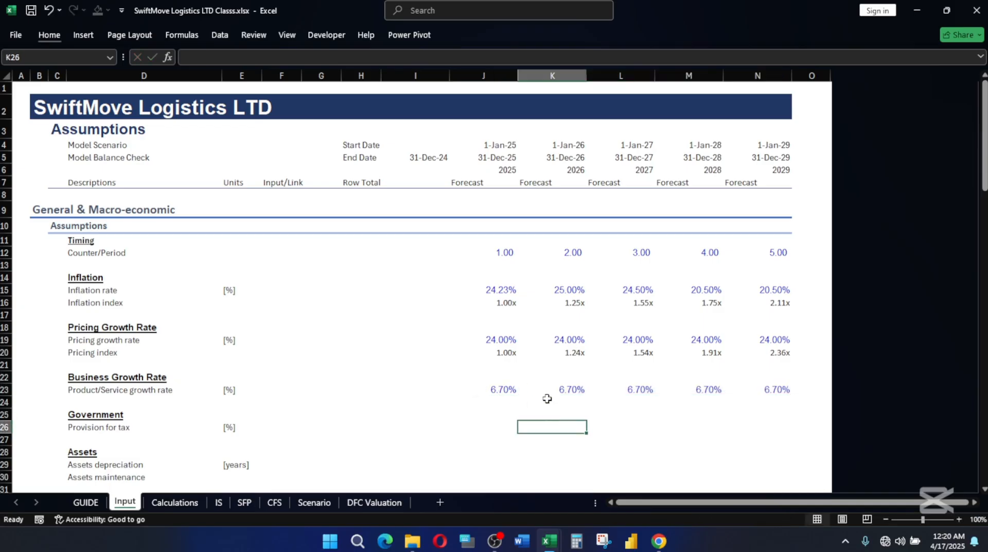
left_click(497, 388)
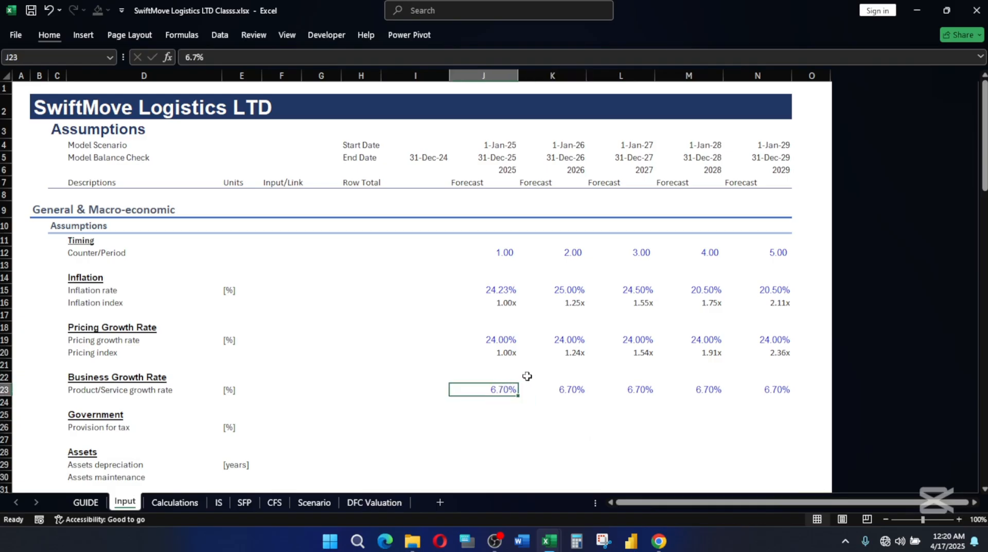
Enter a 30% provision for tax in J26:N26, formatted like the product/service growth rates in J23:N23.
scroll(553, 385, "down", 2)
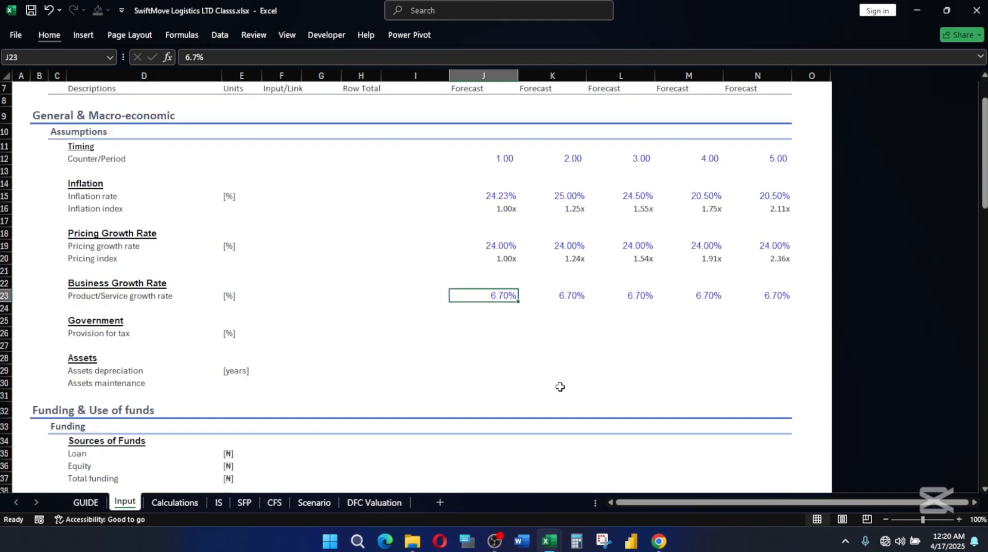
left_click(483, 321)
key("Down")
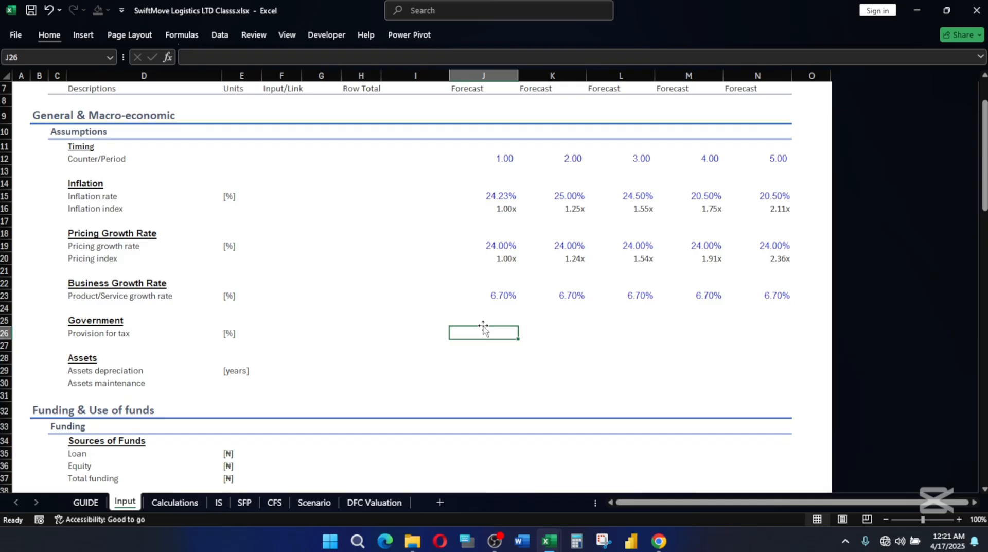
type("30")
left_click(496, 332)
left_click_drag(498, 296, 742, 294)
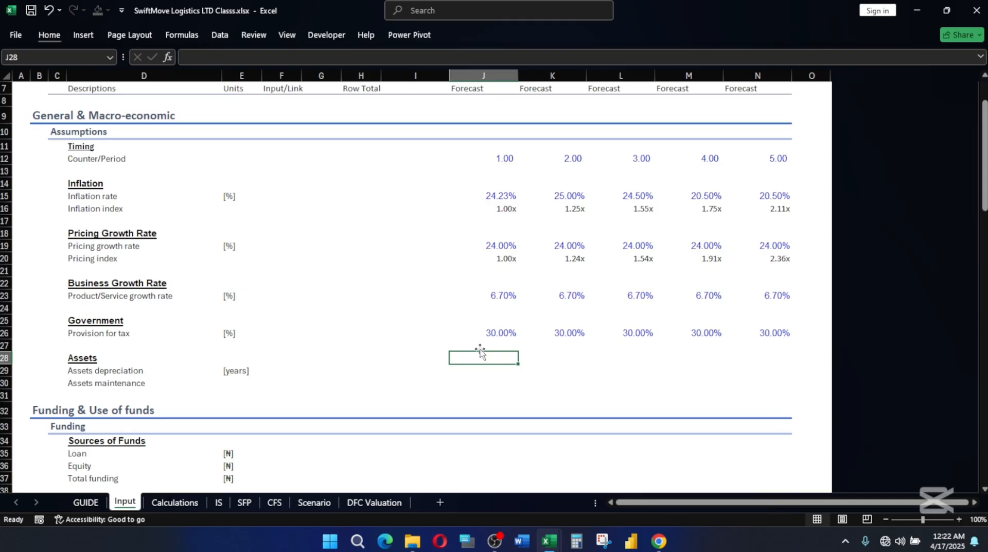
Look up the assets depreciation period in F29 of the reference workbook SwiftMove Logistics LTD.xlsx.
key("Down")
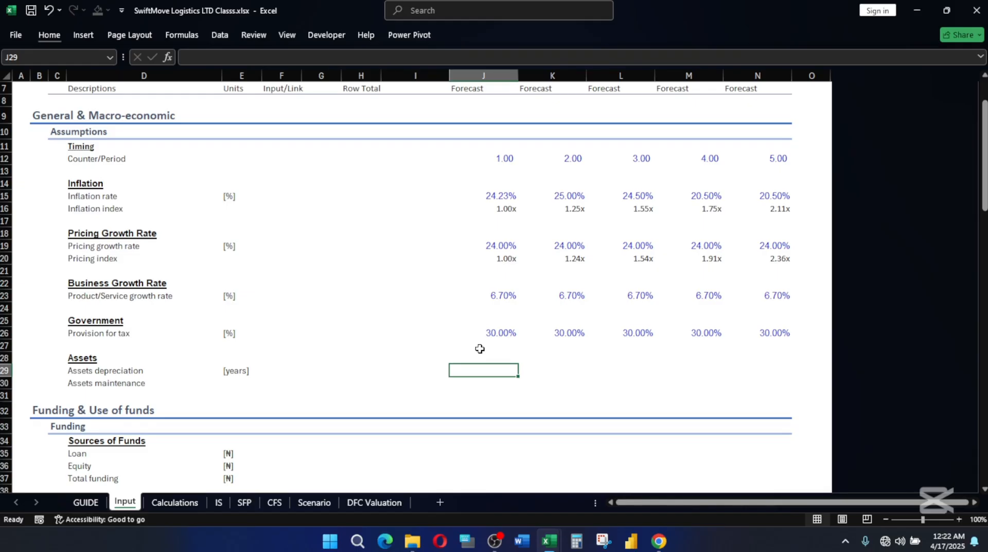
scroll(480, 349, "up", 2)
scroll(480, 348, "down", 4)
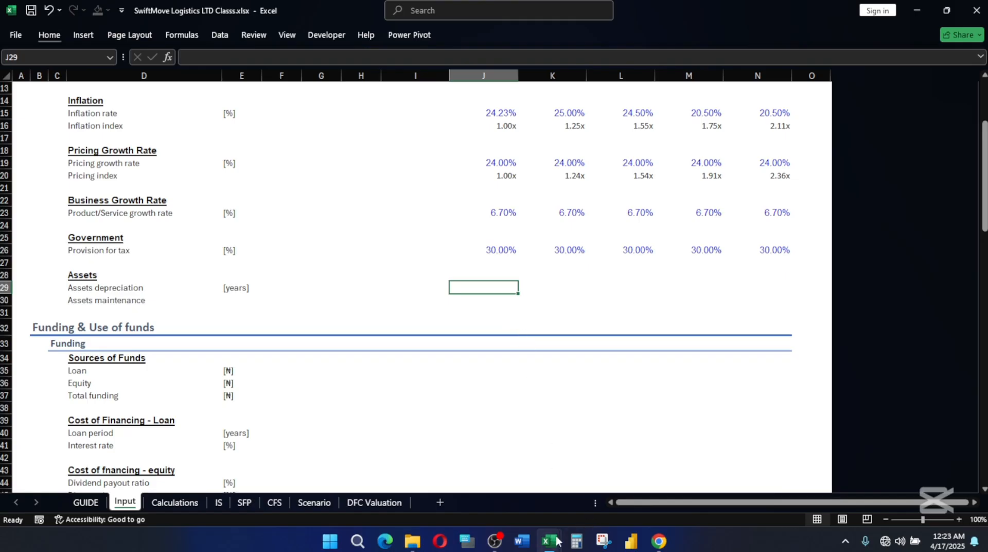
mouse_move(550, 540)
left_click(597, 484)
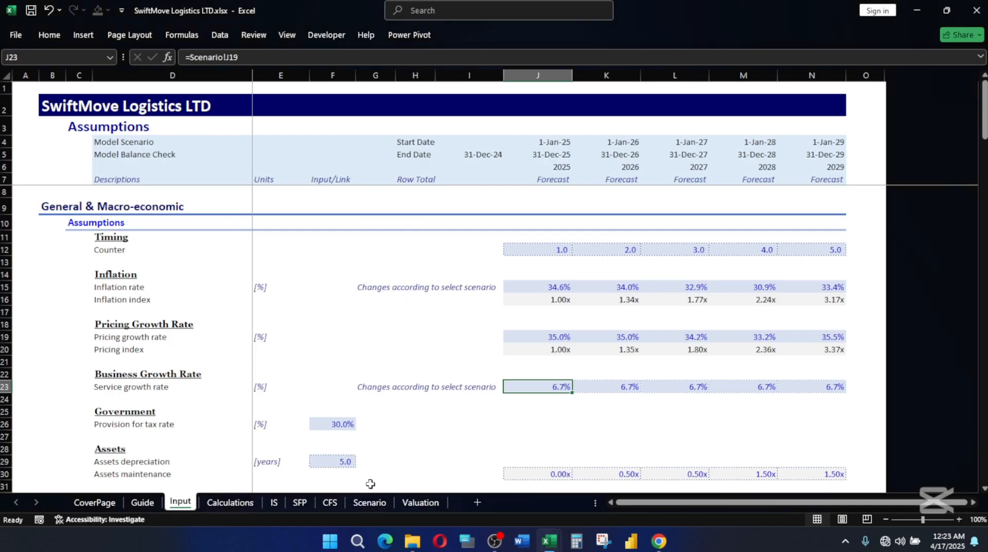
scroll(421, 423, "down", 2)
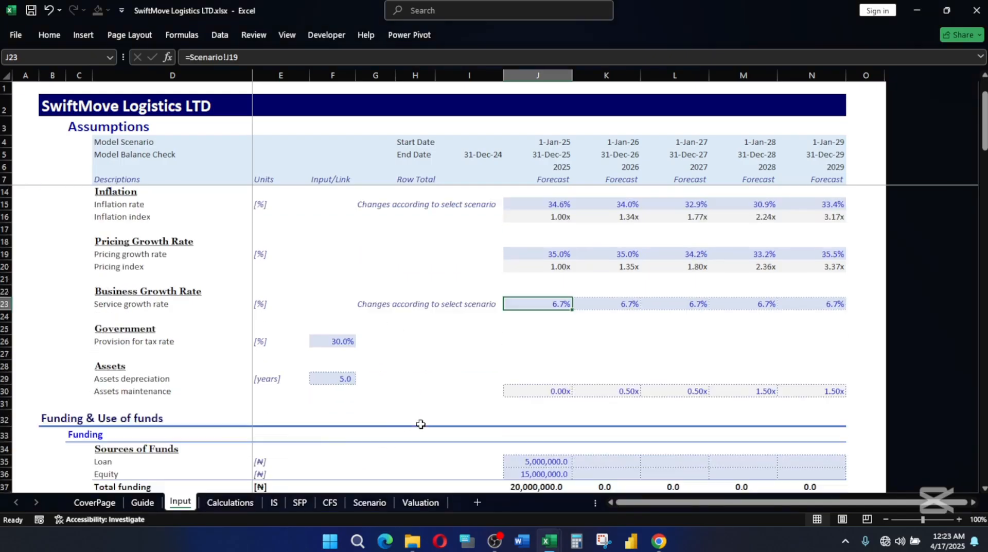
left_click(317, 378)
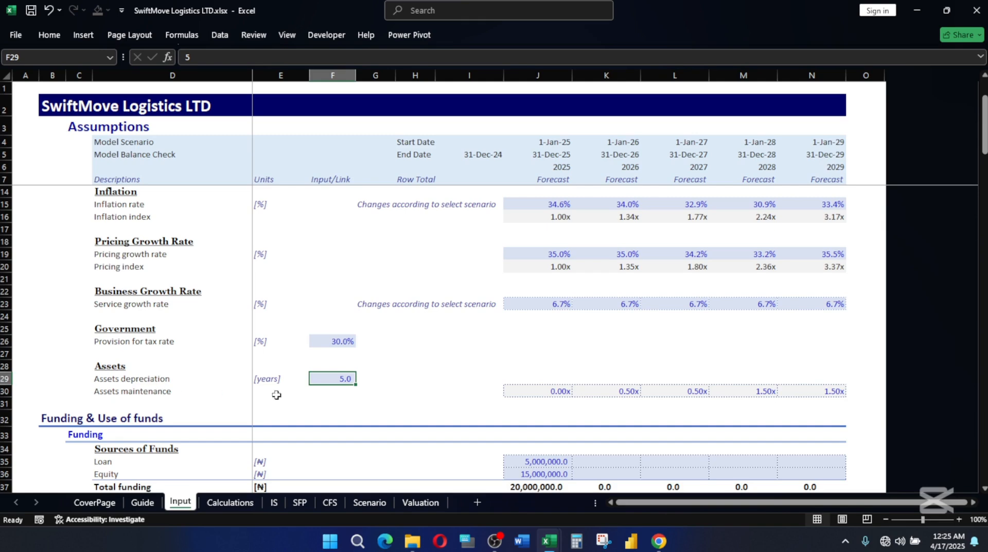
Copy the assets maintenance multiples in J30:N30 of the reference workbook and paste them as values only into J30:N30 of SwiftMove Logistics LTD Classs.xlsx.
left_click(561, 389)
left_click_drag(561, 389, 810, 389)
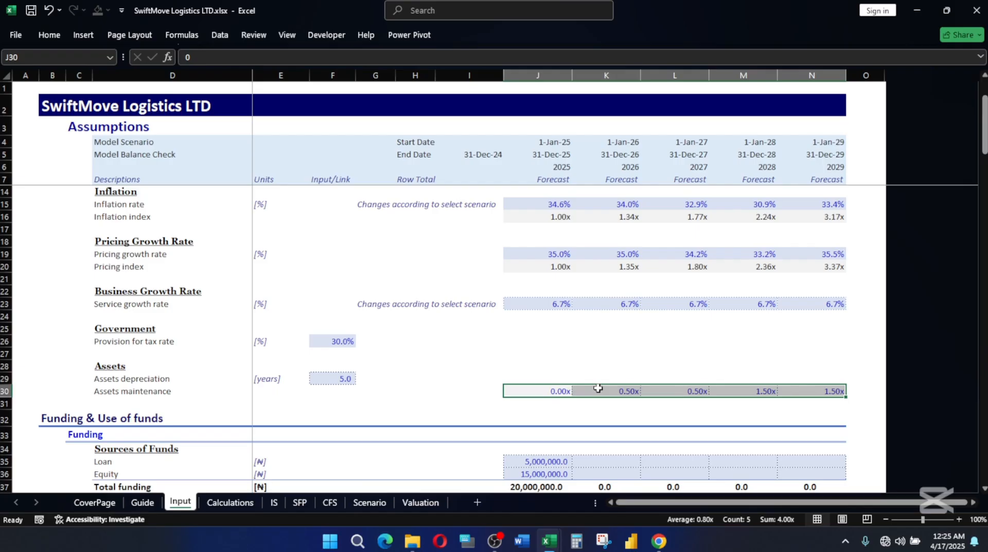
key("ctrl+c")
mouse_move(550, 530)
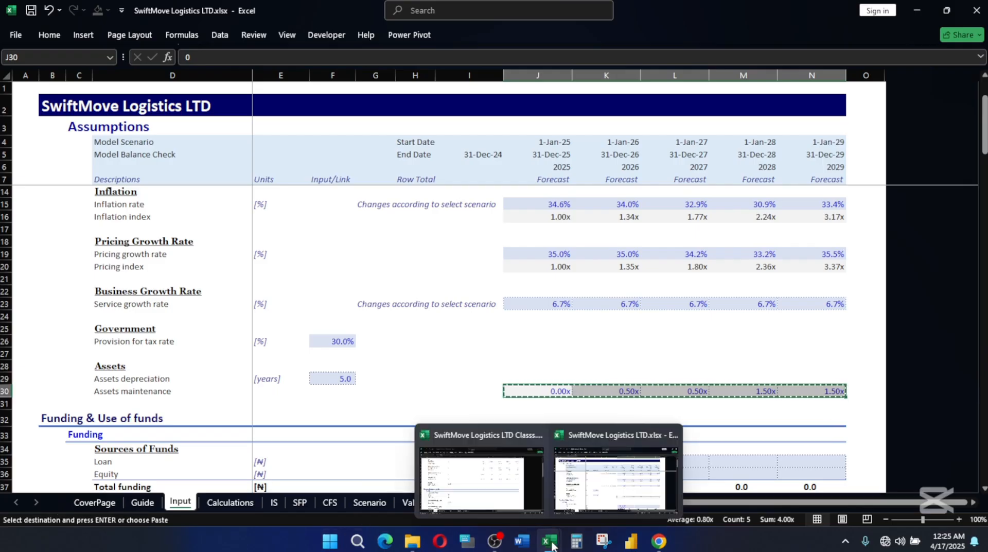
left_click(484, 463)
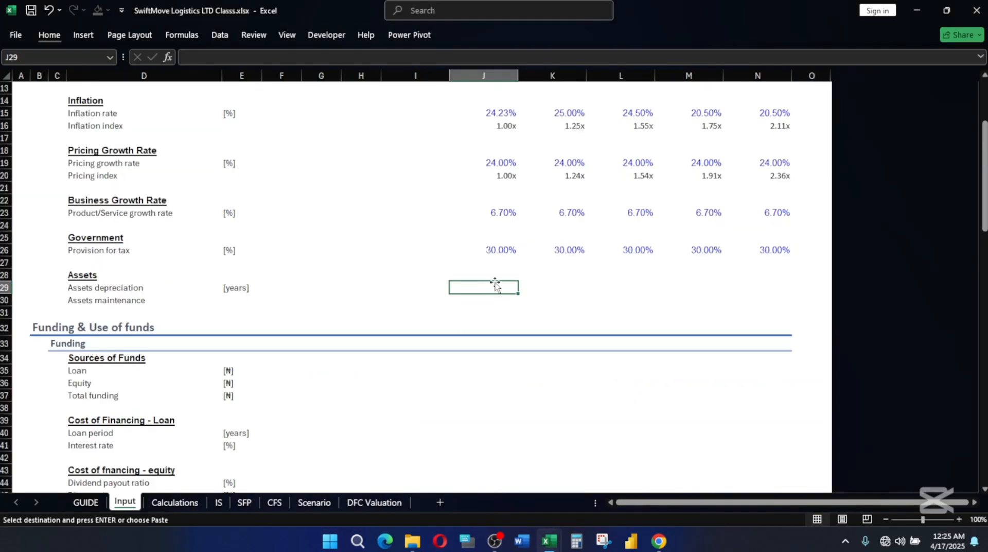
left_click(489, 298)
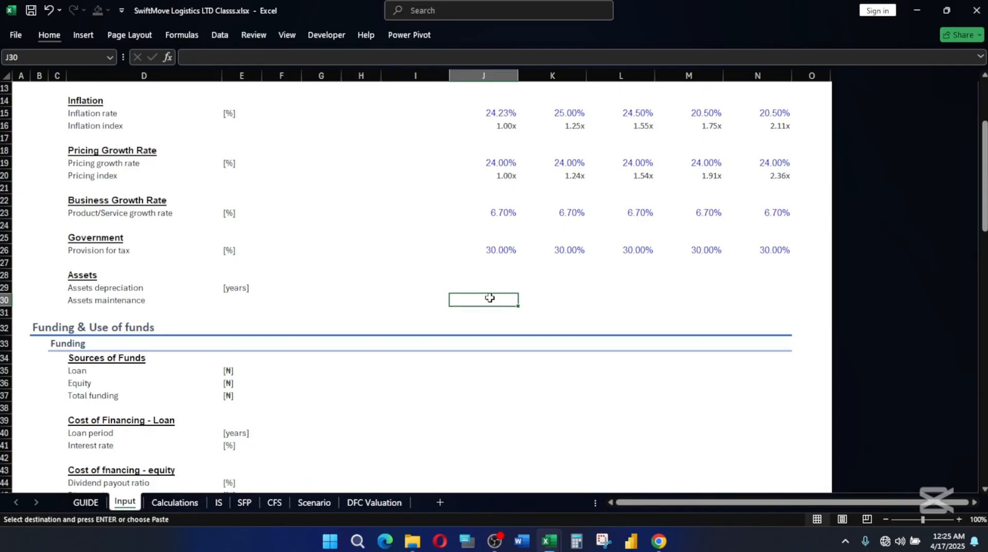
key("alt")
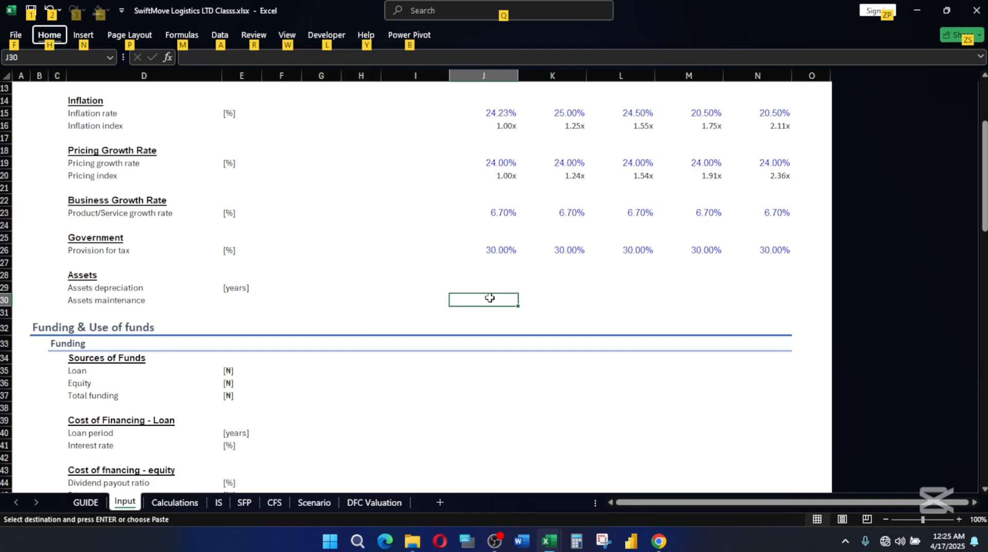
key("h")
key("v")
key("v")
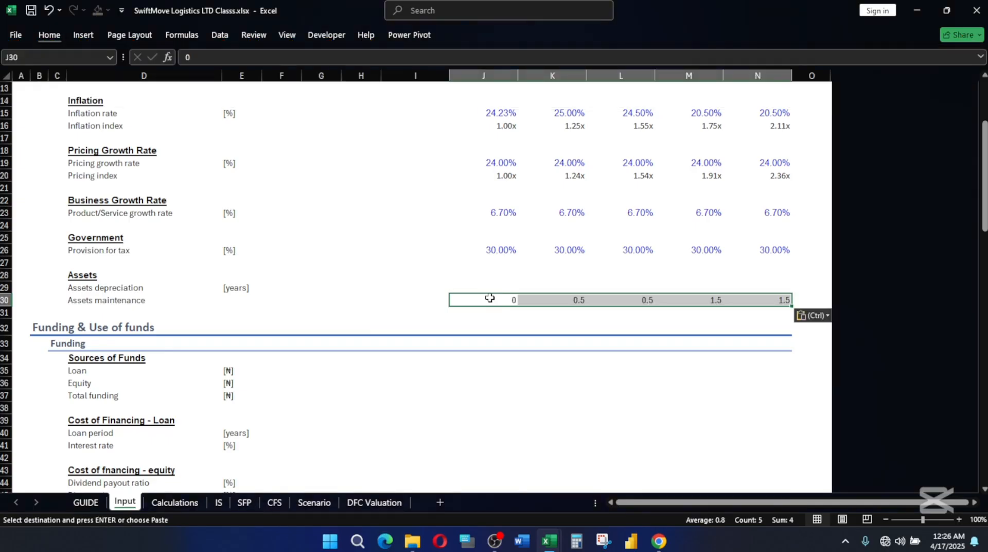
left_click(557, 312)
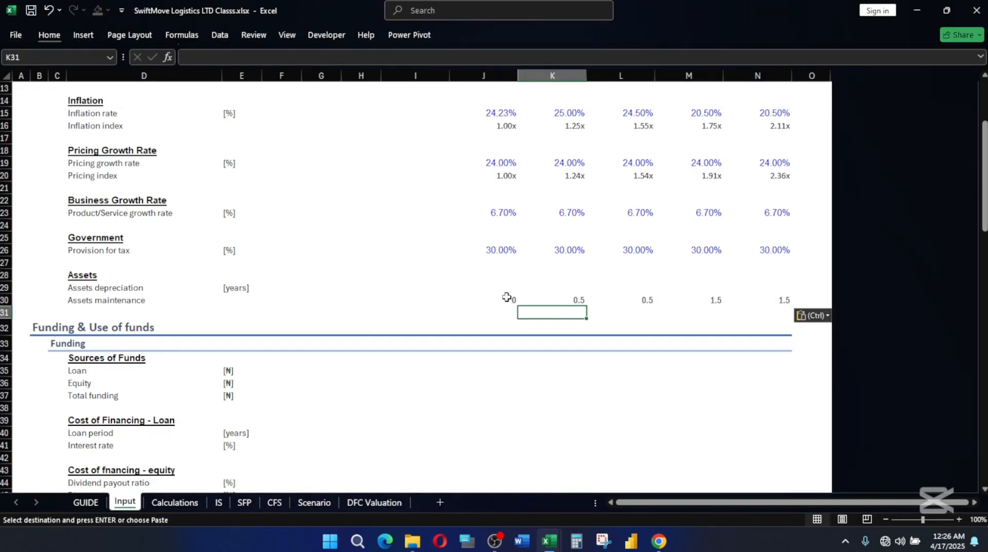
left_click(504, 297)
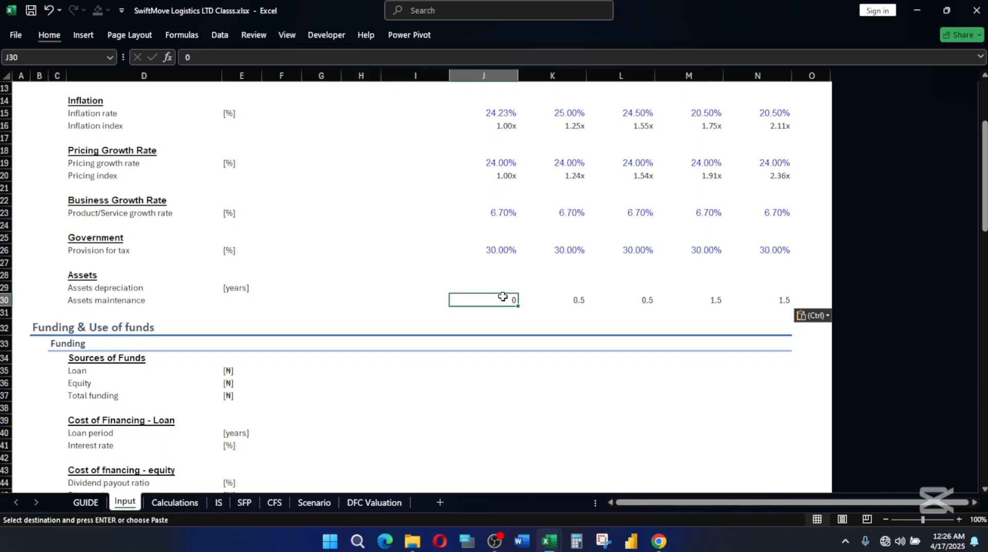
key("Right")
key("Right")
key("Right")
key("Right")
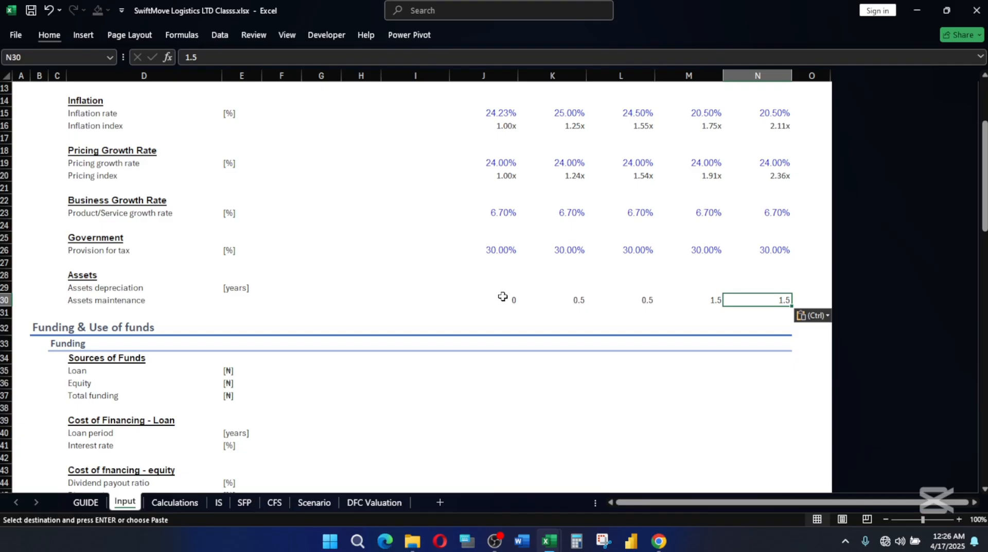
Enter an assets depreciation period of 5 years in F29.
left_click(297, 285)
left_click(504, 277)
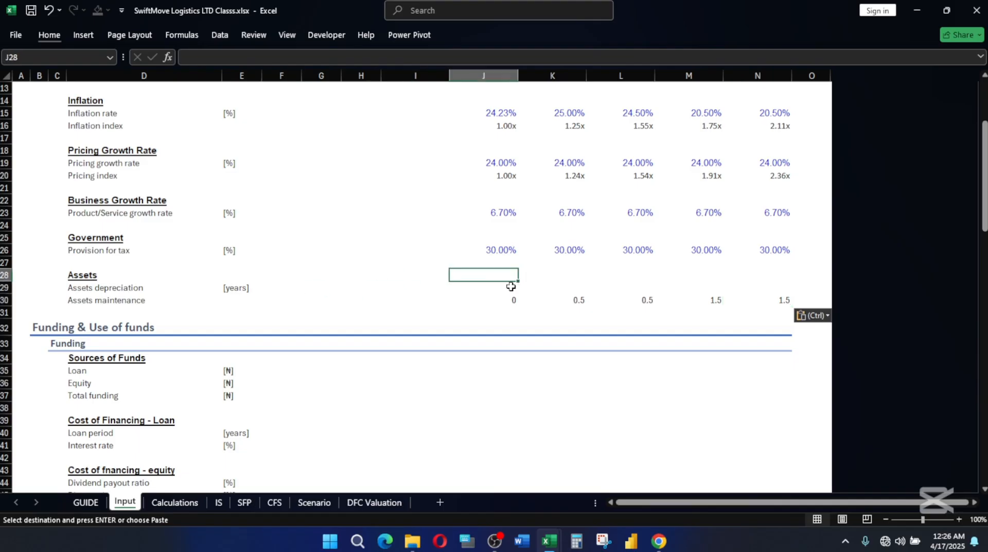
left_click(511, 286)
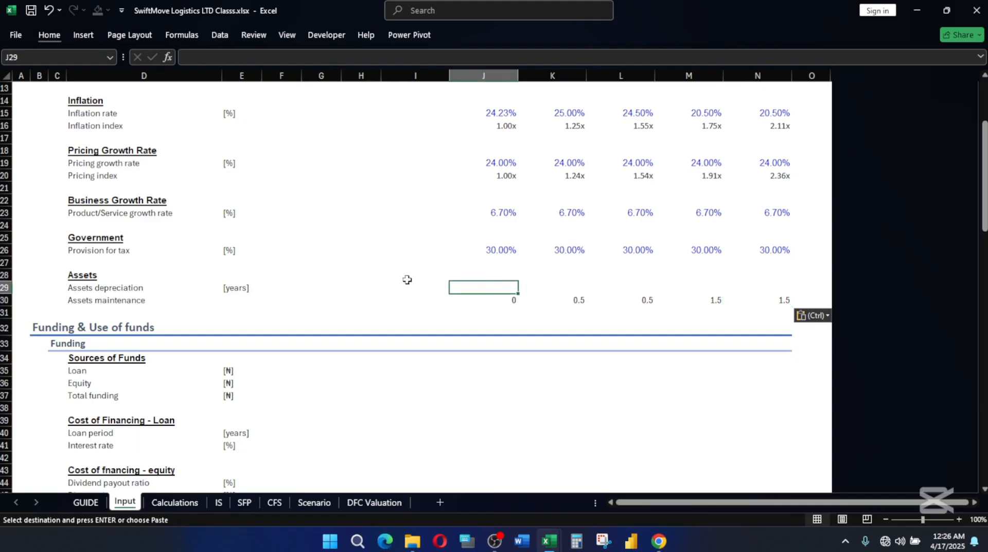
left_click(268, 287)
type("5")
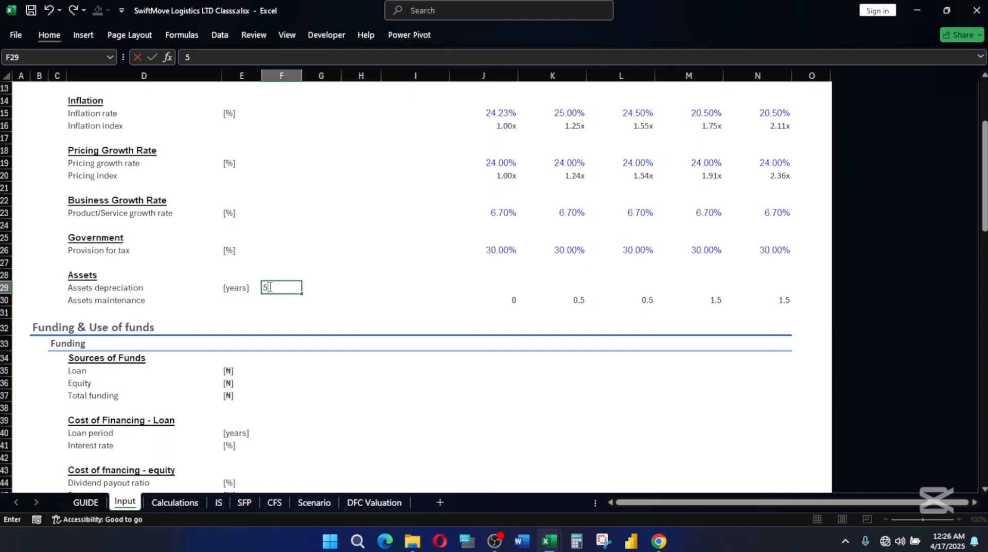
key("Return")
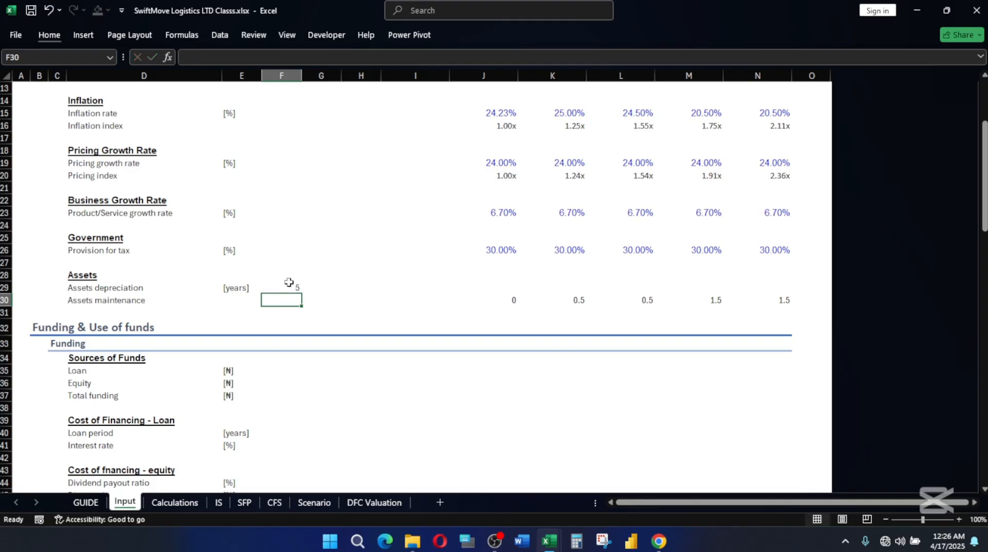
Apply the Input cell style to the assets depreciation period in F29.
left_click(288, 286)
key("alt")
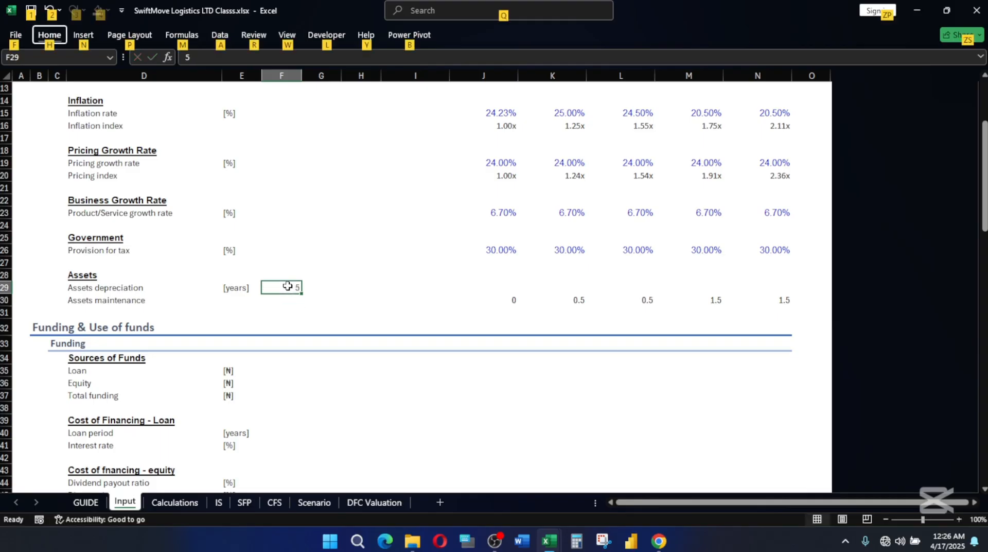
key("h")
key("j")
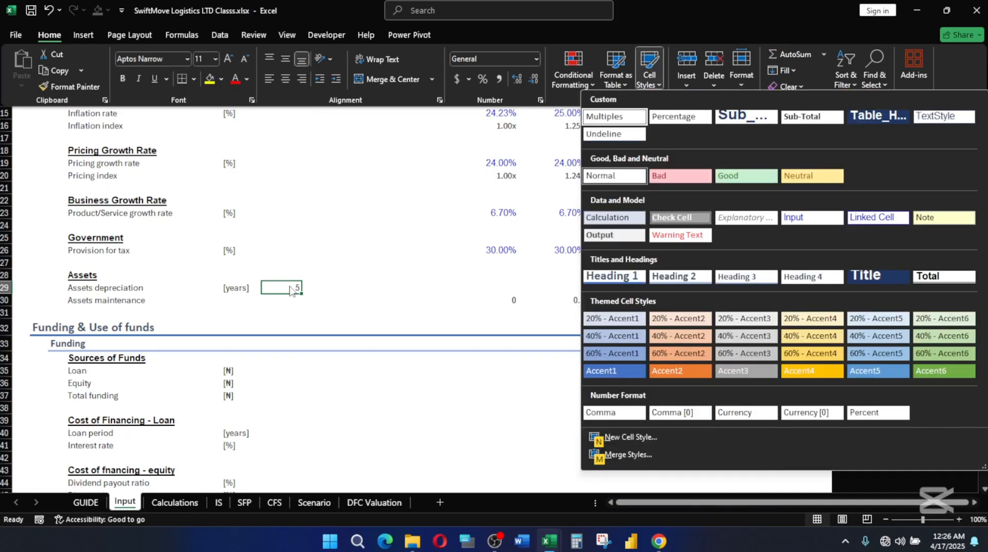
left_click(792, 217)
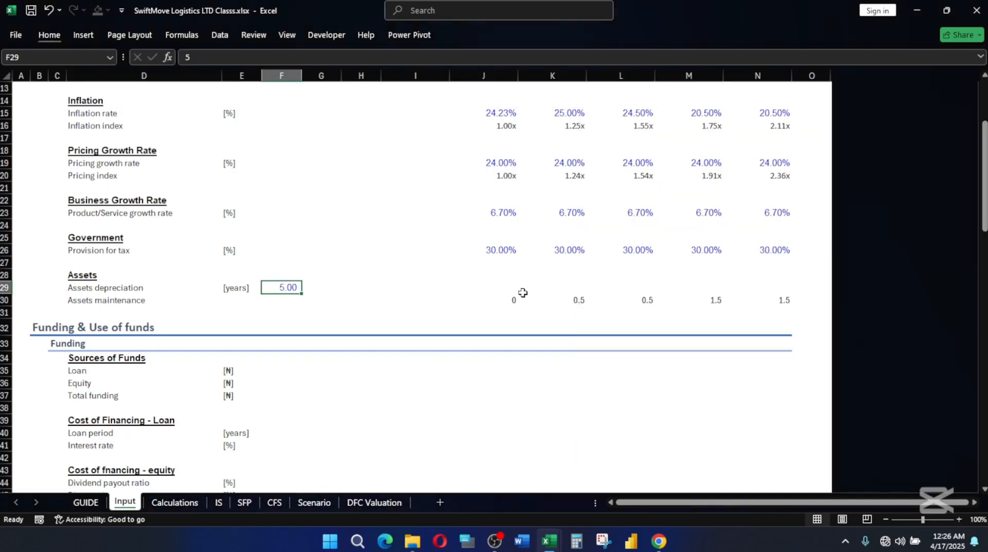
Apply the Input cell style followed by the Multiples style to the assets maintenance values in J30:N30.
left_click_drag(512, 300, 771, 299)
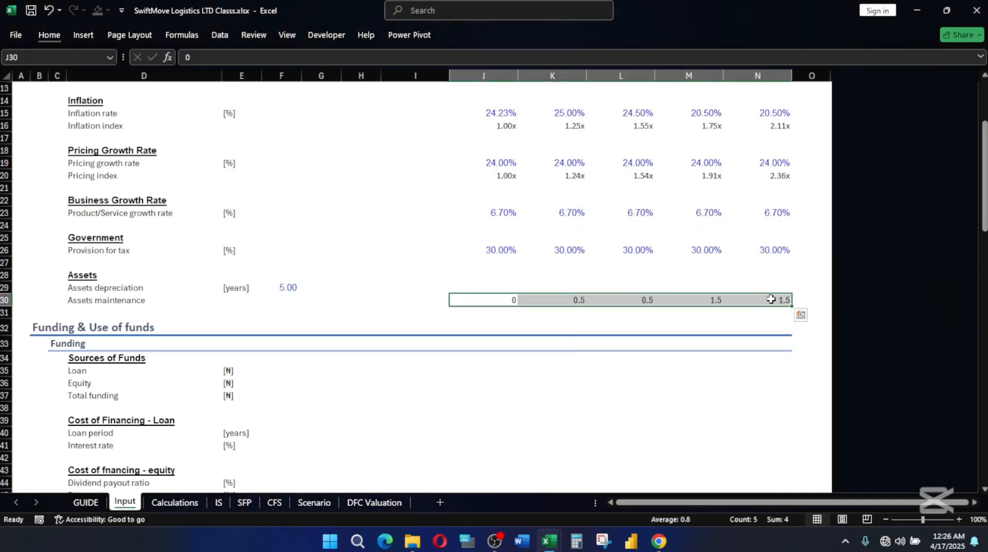
key("alt")
key("h")
key("j")
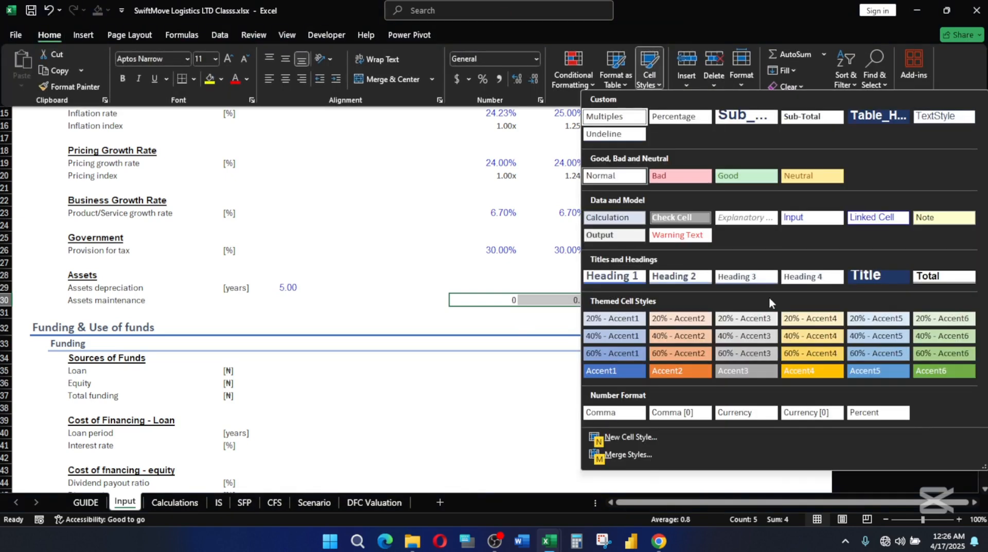
left_click(817, 219)
key("alt")
key("h")
key("j")
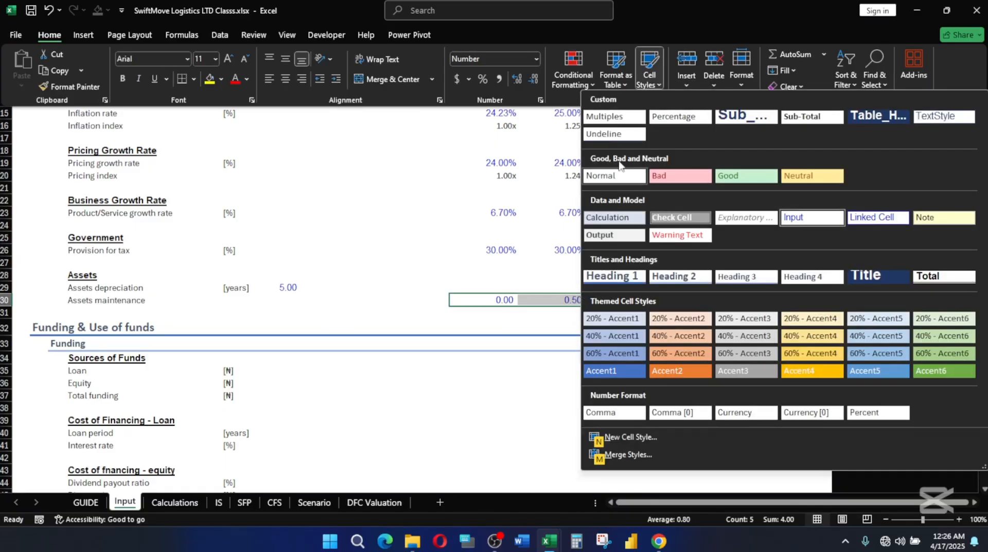
left_click(626, 119)
Modify the Multiples cell style so it no longer includes font formatting.
key("alt")
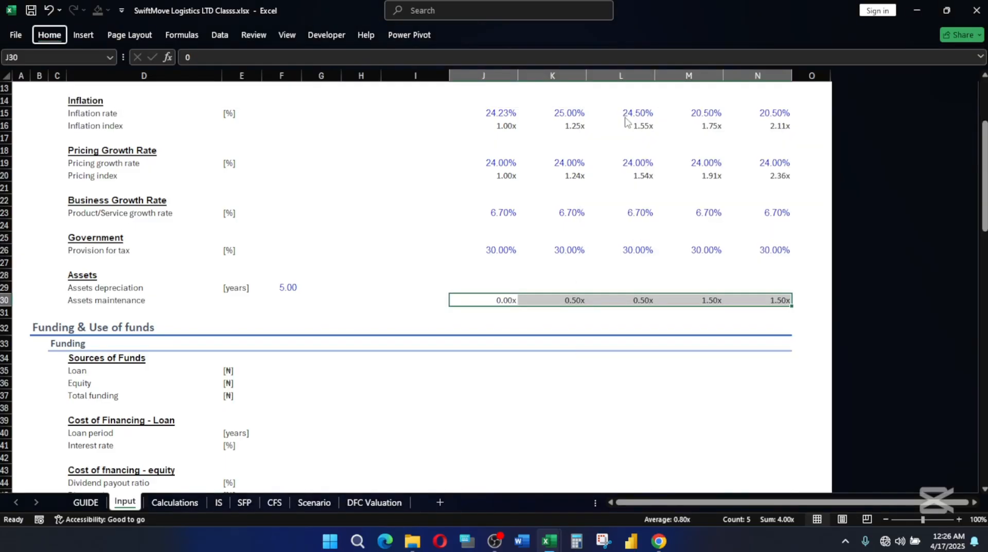
key("h")
key("j")
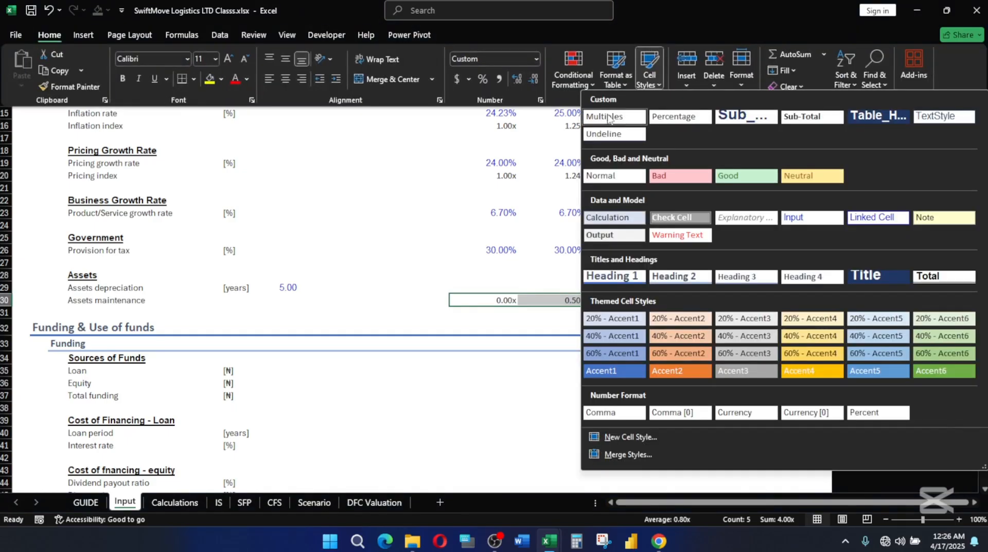
right_click(607, 114)
left_click(638, 140)
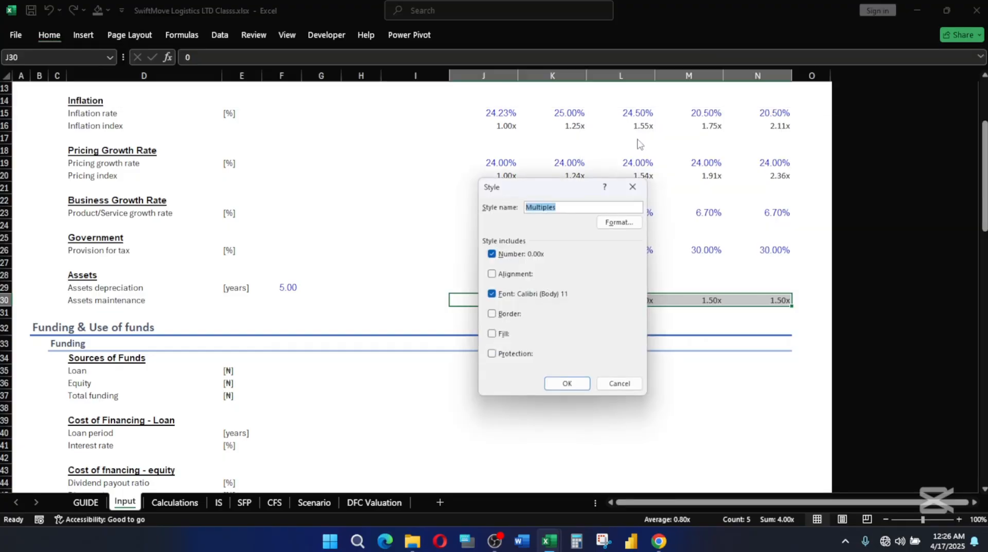
left_click(494, 300)
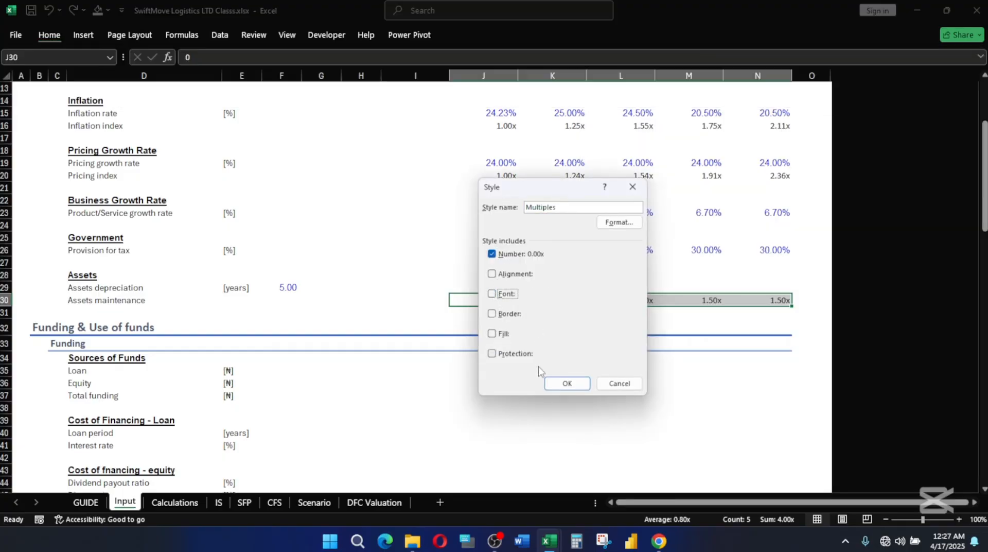
left_click(566, 383)
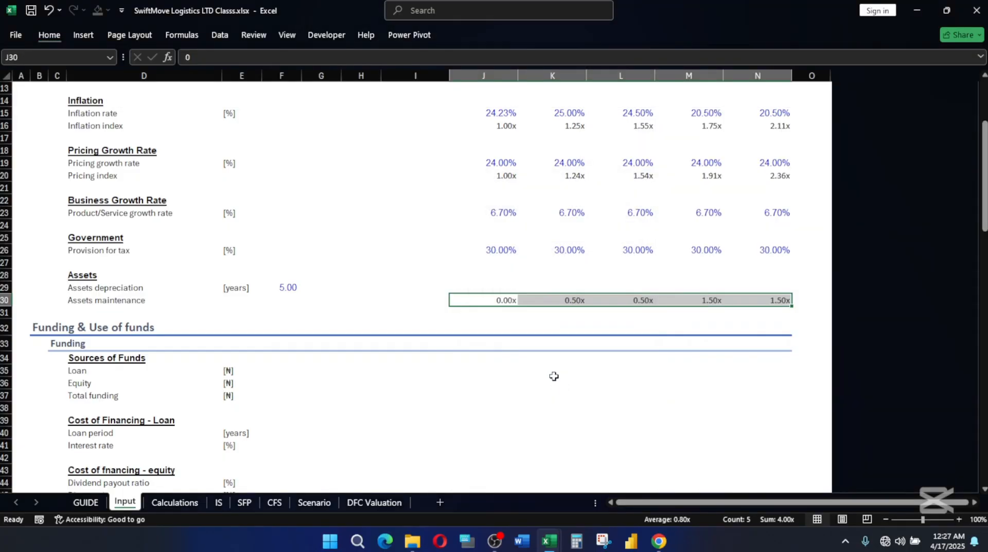
Reapply the Input cell style to the assets maintenance values in J30:N30.
key("alt")
key("h")
key("j")
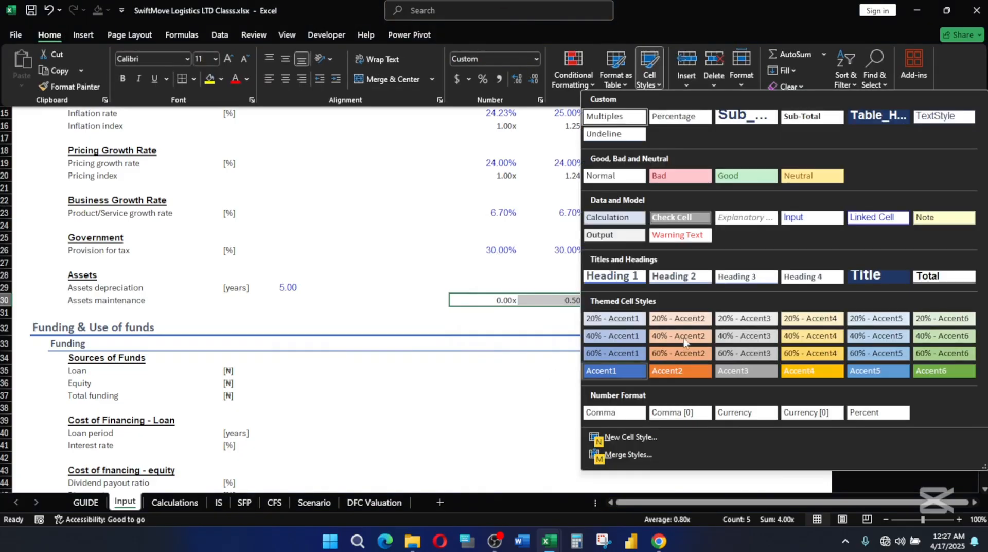
key("alt")
key("h")
key("j")
key("n")
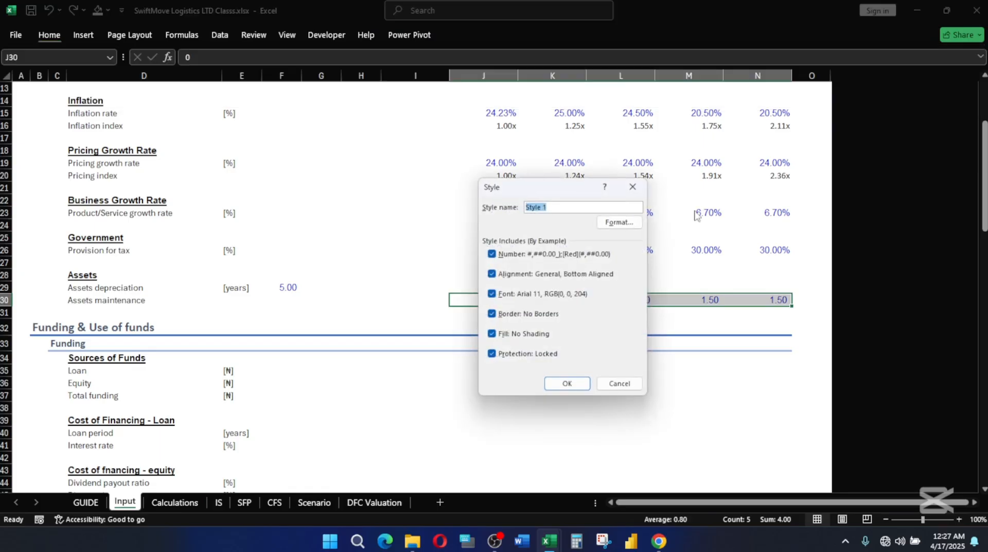
key("Escape")
Apply the modified Multiples cell style to J30:N30 on top of the Input style.
key("alt")
key("h")
key("j")
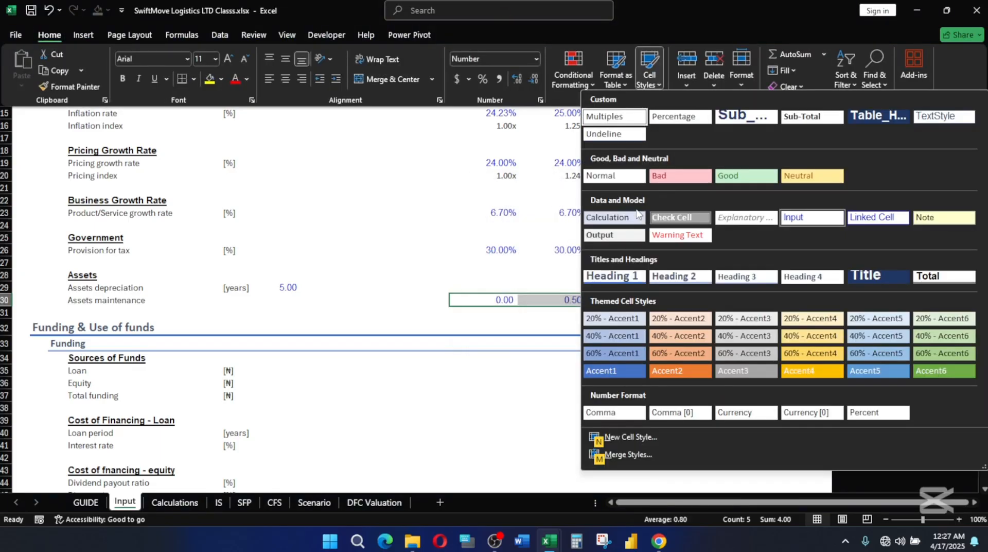
left_click(616, 118)
left_click(546, 276)
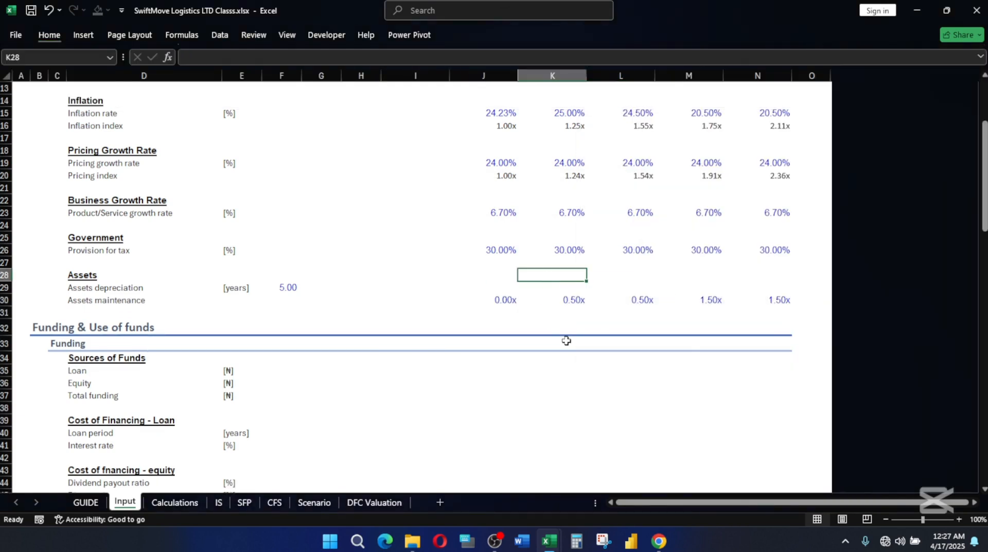
Review the General & Macro-economic block, checking the 2025 period counter, inflation index, pricing index and product/service growth rate cells.
scroll(566, 340, "down", 1)
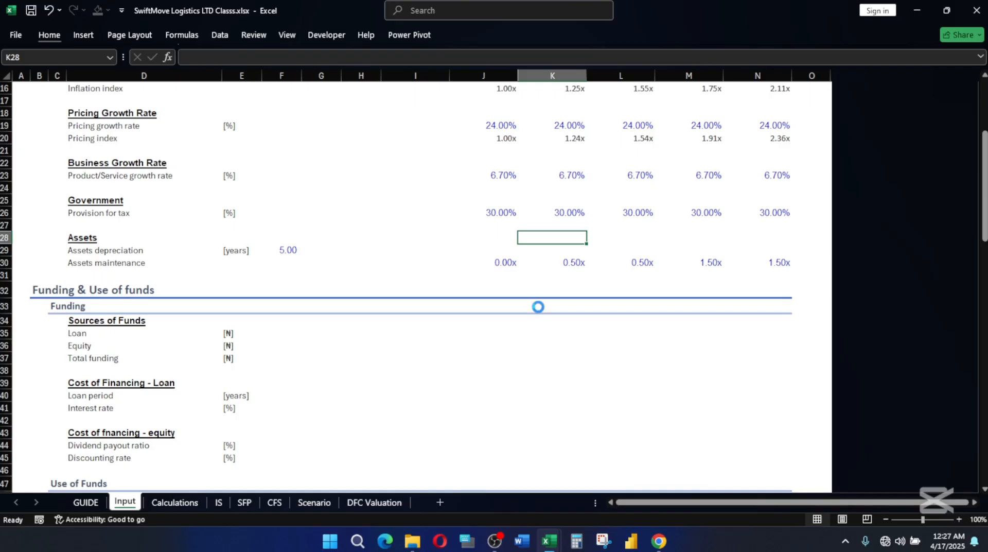
scroll(489, 280, "up", 4)
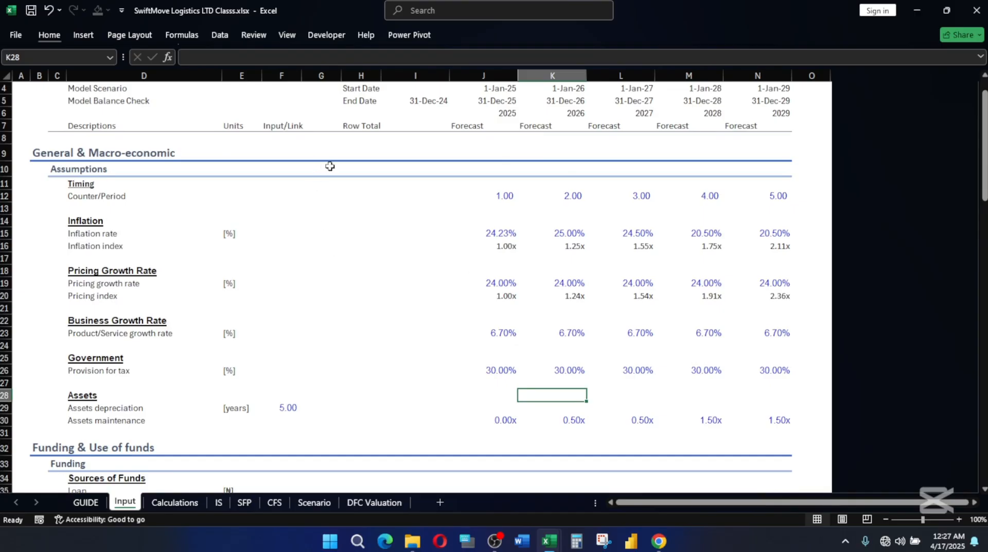
left_click(514, 194)
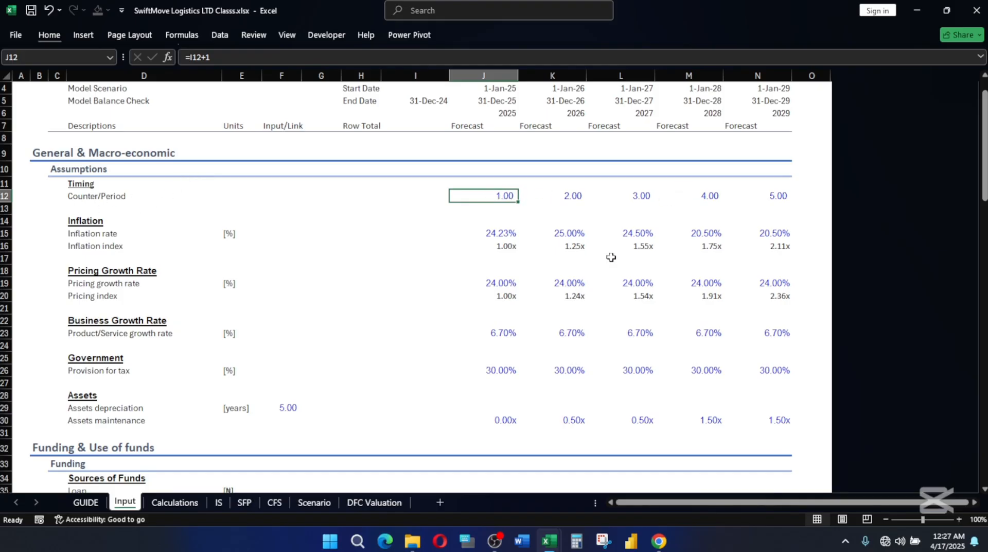
left_click(513, 246)
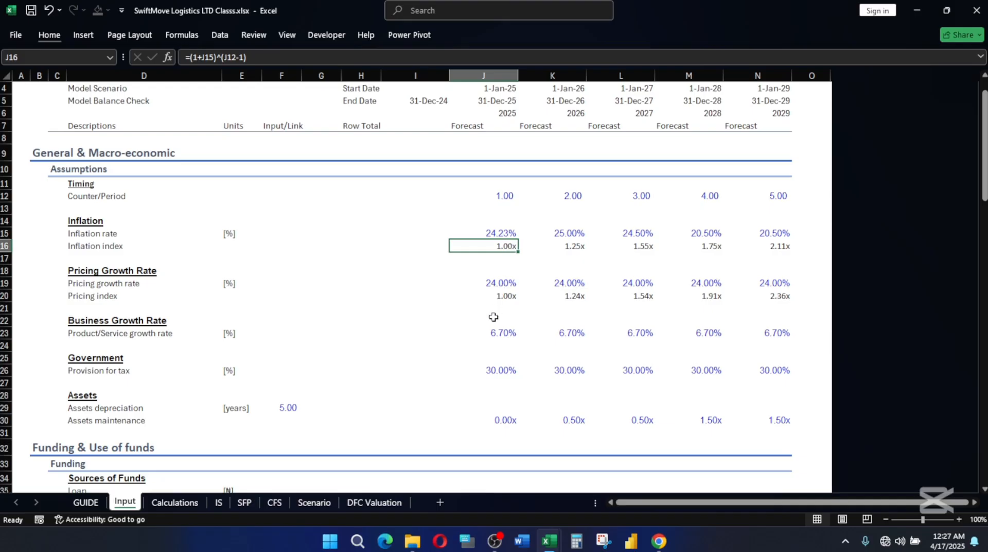
left_click(504, 273)
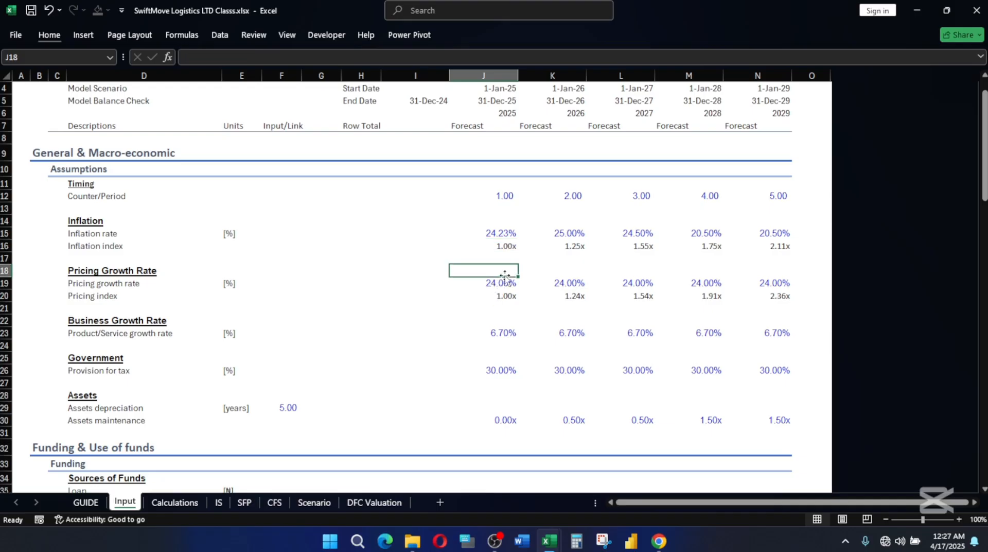
left_click(505, 297)
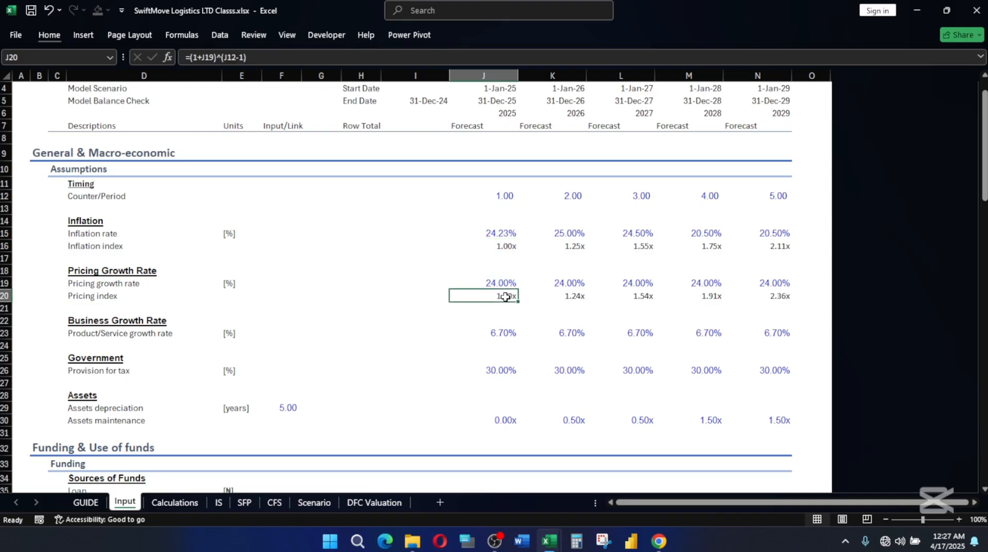
left_click(496, 331)
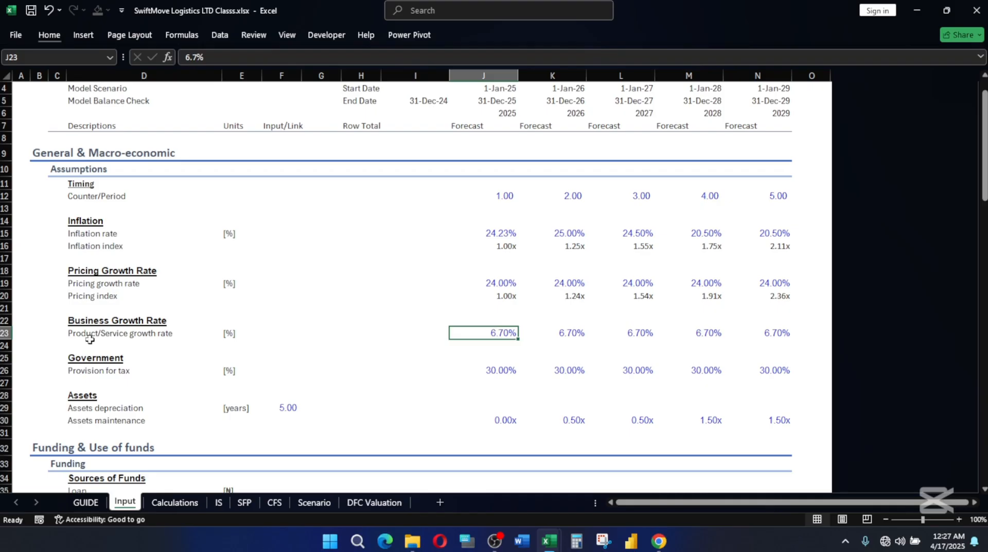
Rename the Business Growth Rate heading in D22 to Business/Industry Growth Rate.
double_click(74, 319)
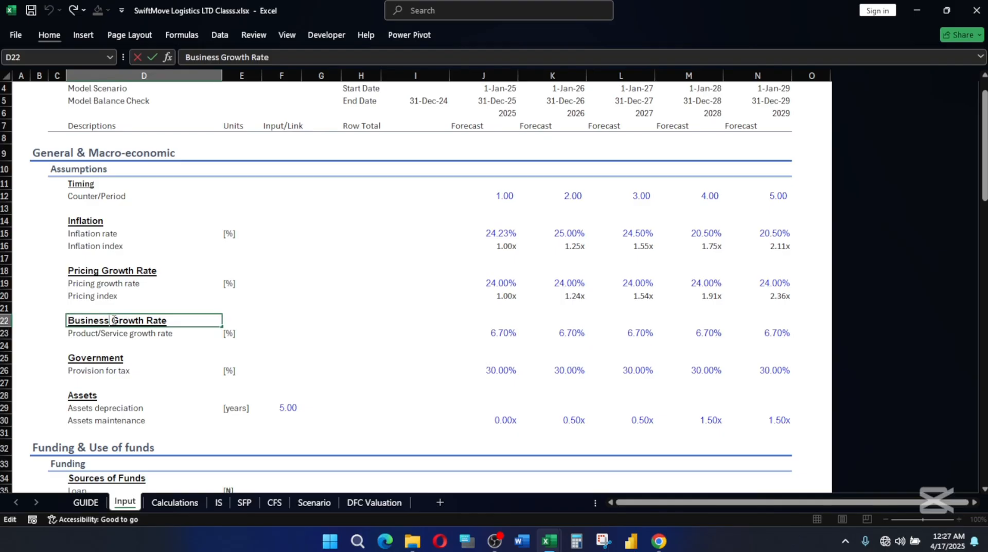
type("/Industr")
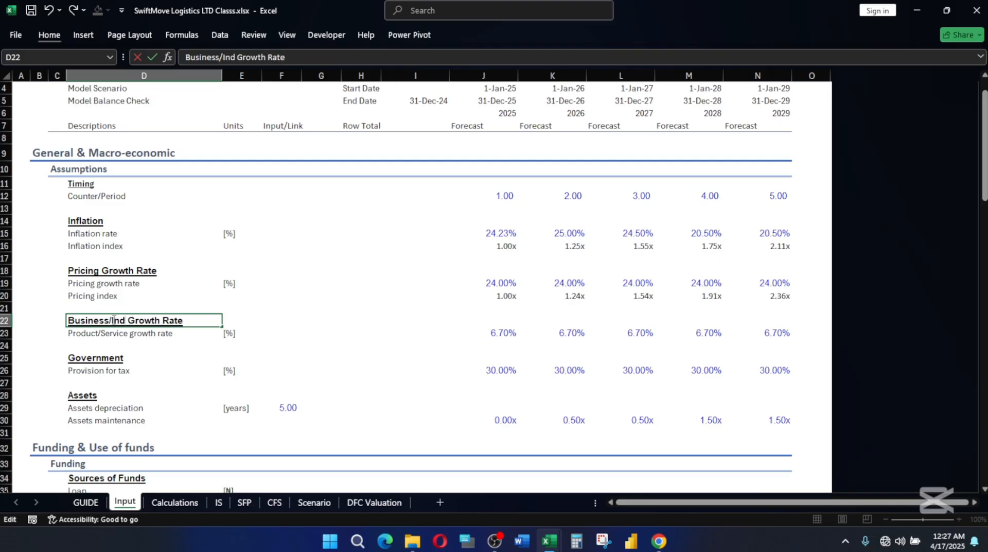
type("y")
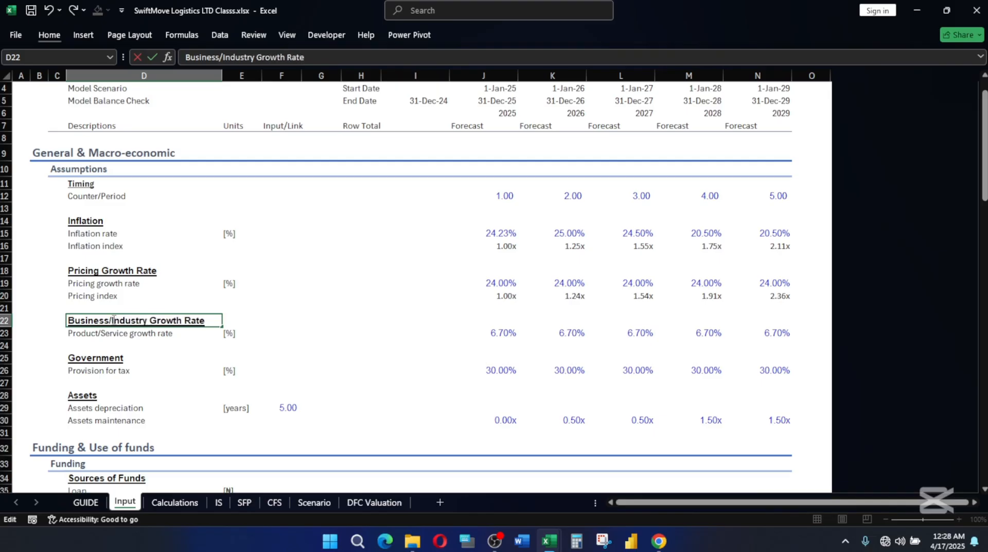
key("Return")
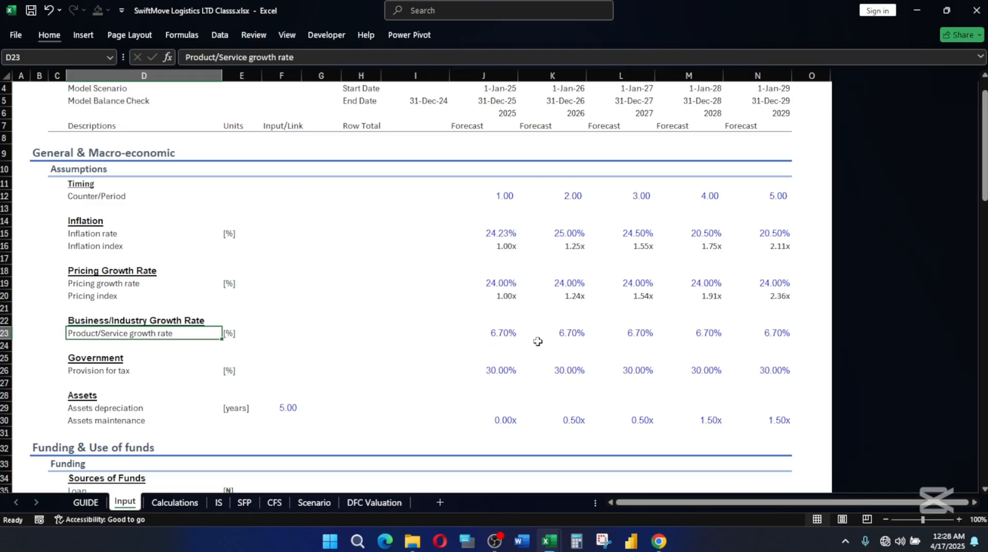
Review the 2025 provision for tax and assets maintenance inputs, and the Funding & Use of funds section below them.
left_click(508, 374)
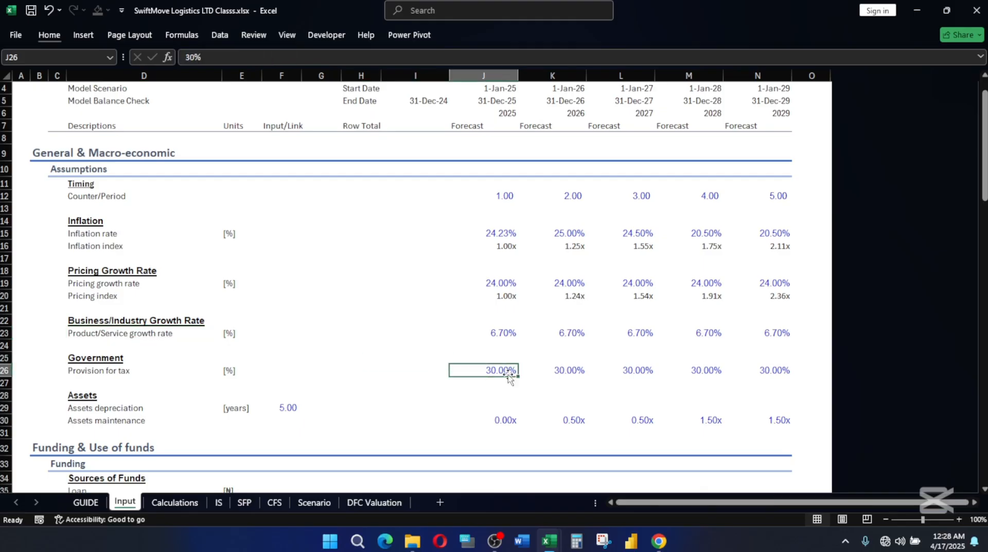
left_click(525, 421)
left_click(505, 420)
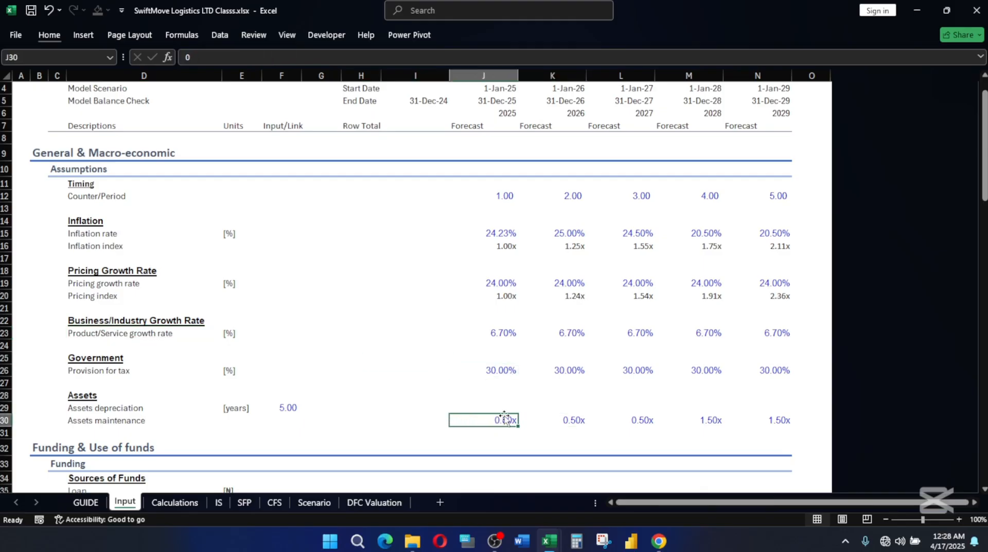
scroll(504, 412, "down", 2)
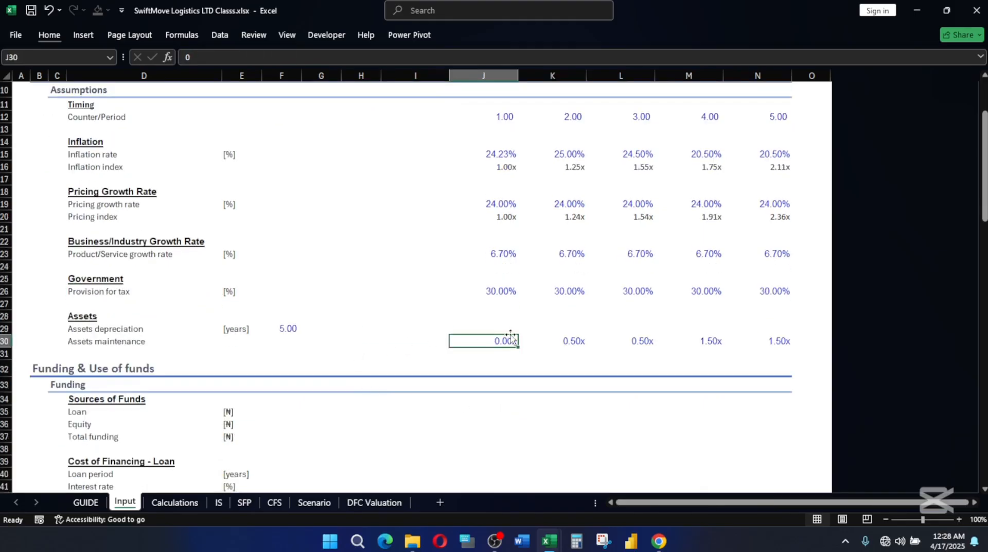
scroll(509, 337, "down", 3)
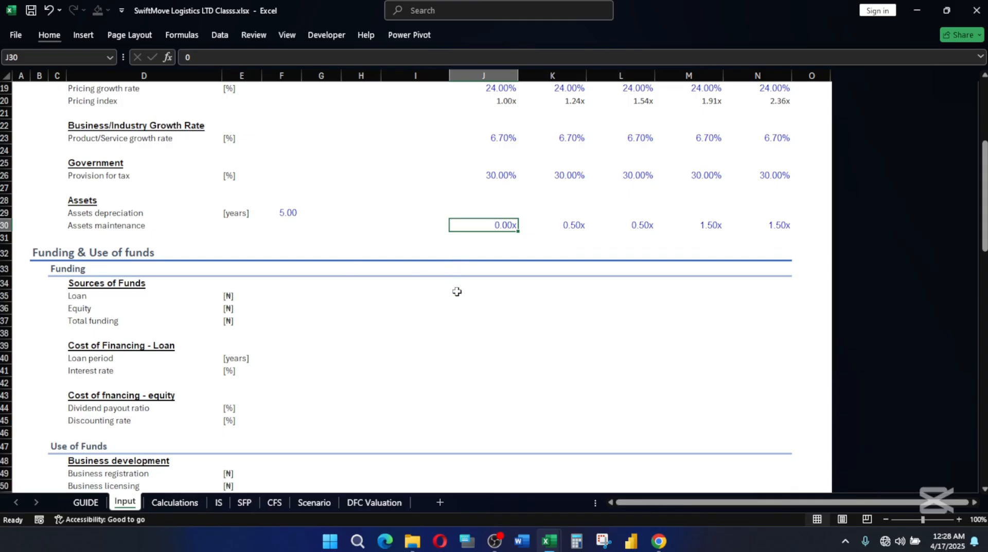
Freeze the panes at cell B8, locking the header rows above it and column A.
scroll(457, 292, "up", 6)
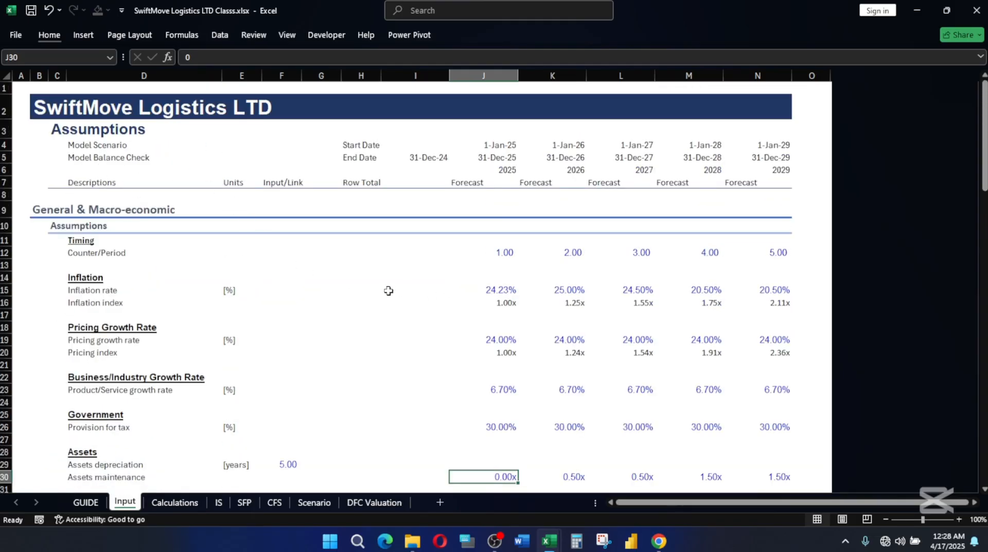
left_click(61, 191)
left_click(41, 195)
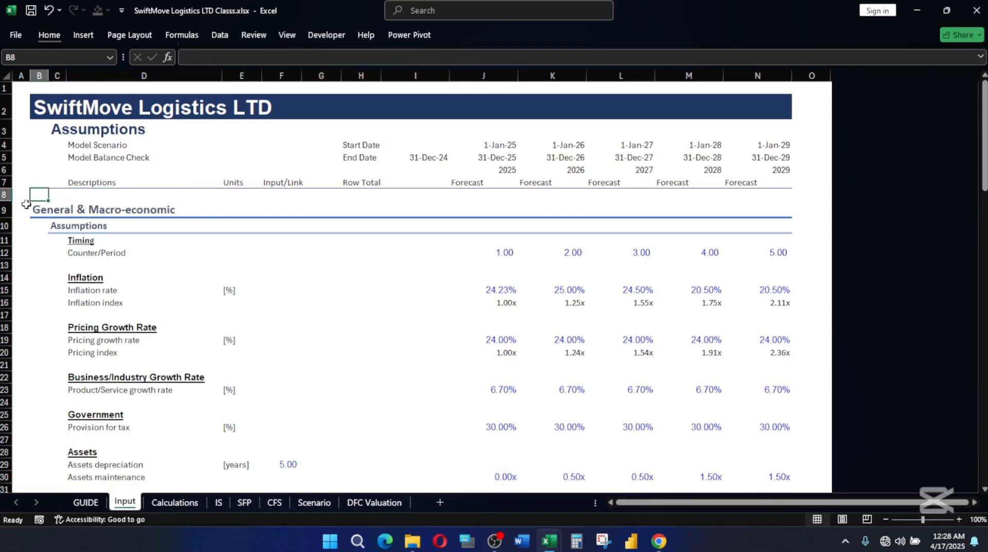
left_click(52, 35)
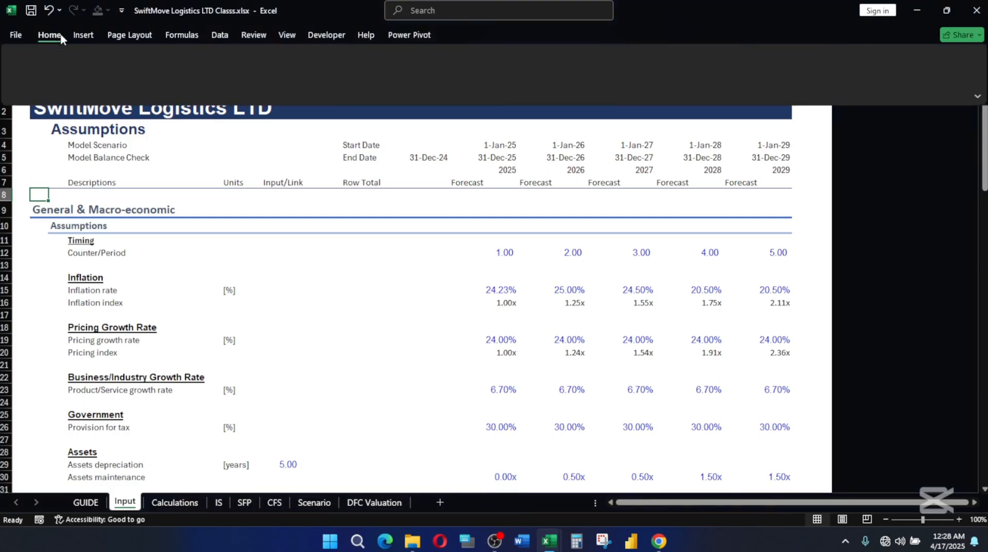
left_click(284, 36)
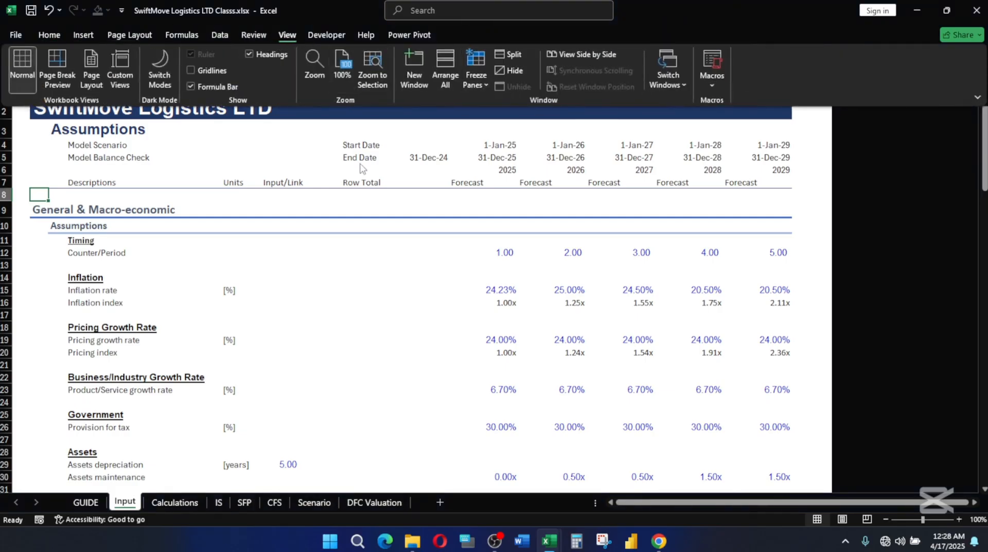
left_click(476, 72)
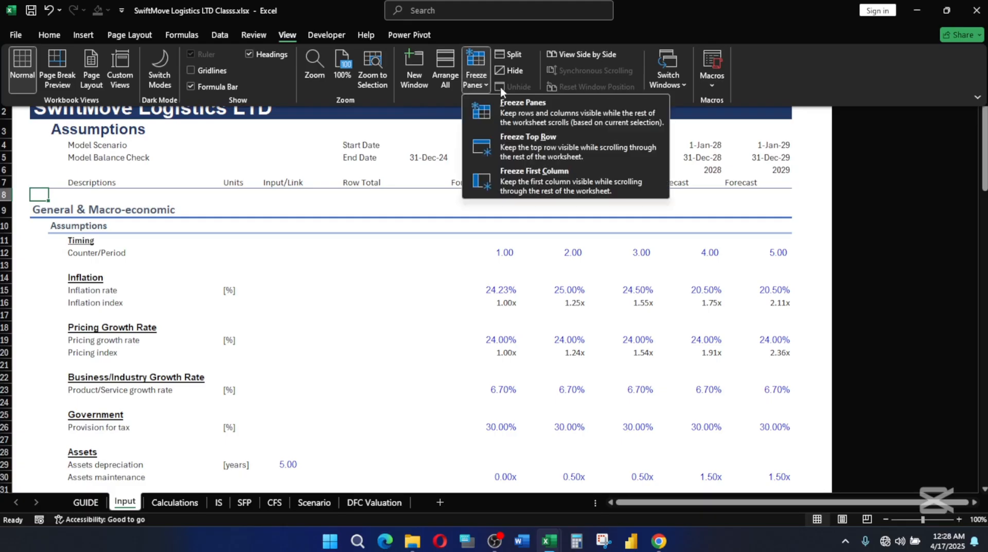
left_click(508, 114)
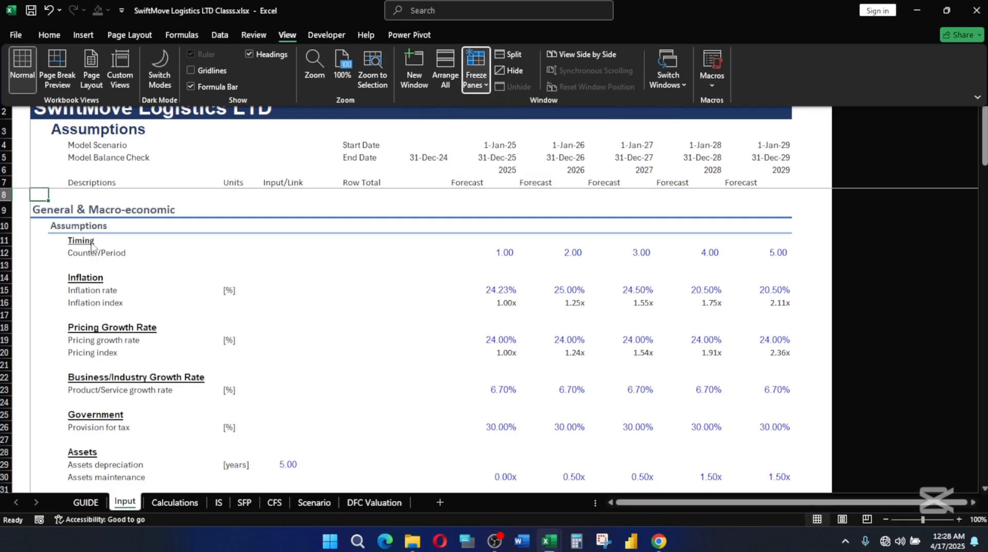
Unfreeze the panes and freeze them again at cell H8, locking the header rows and columns A to G.
left_click(476, 72)
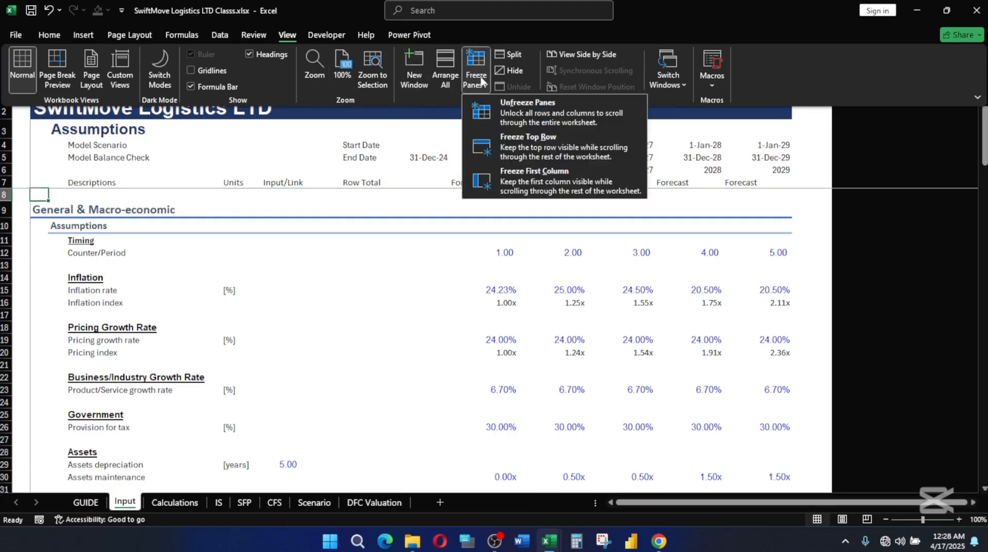
left_click(512, 106)
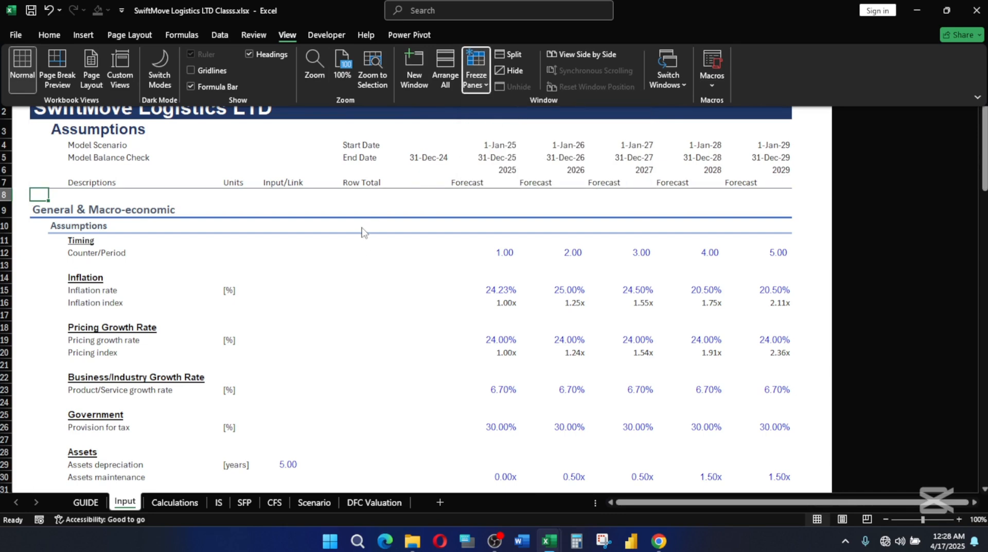
left_click(355, 196)
left_click(358, 190)
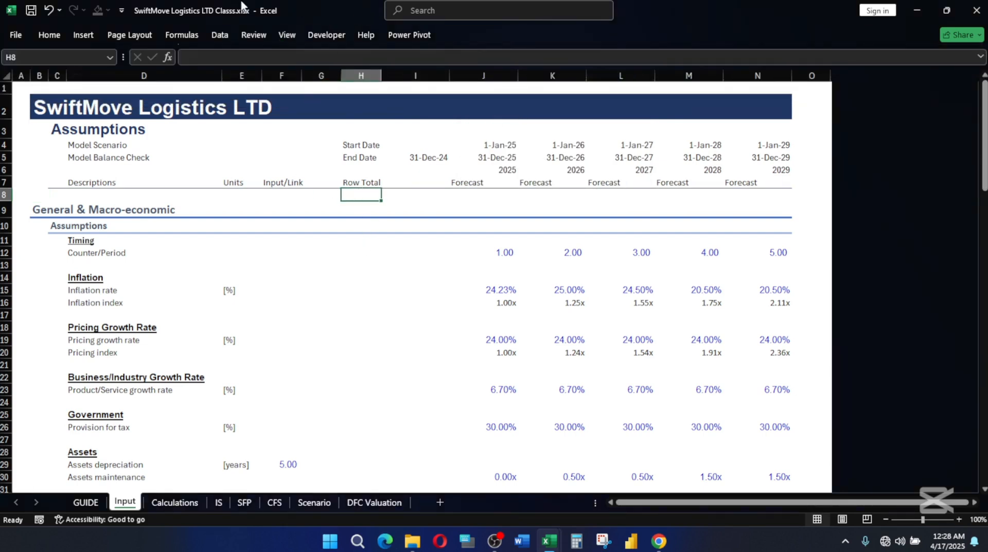
left_click(287, 34)
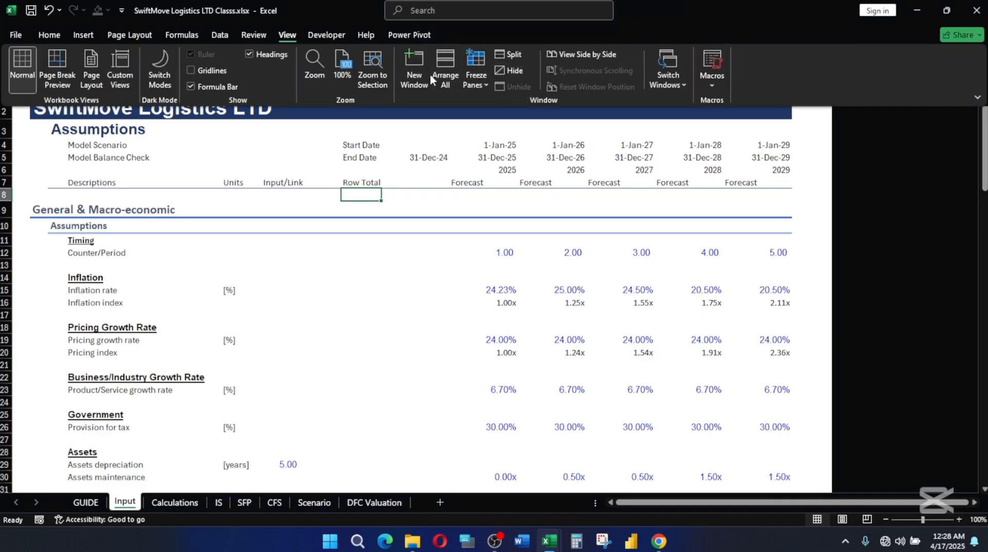
left_click(474, 77)
left_click(494, 101)
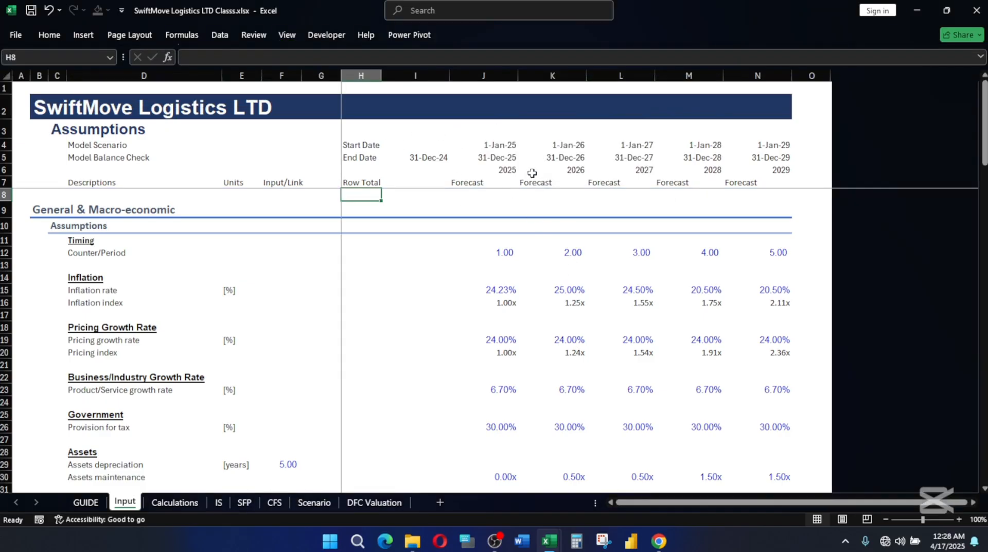
Format the year headers in J6:N6 with the custom number format 0"F".
left_click(510, 168)
left_click_drag(491, 168, 758, 167)
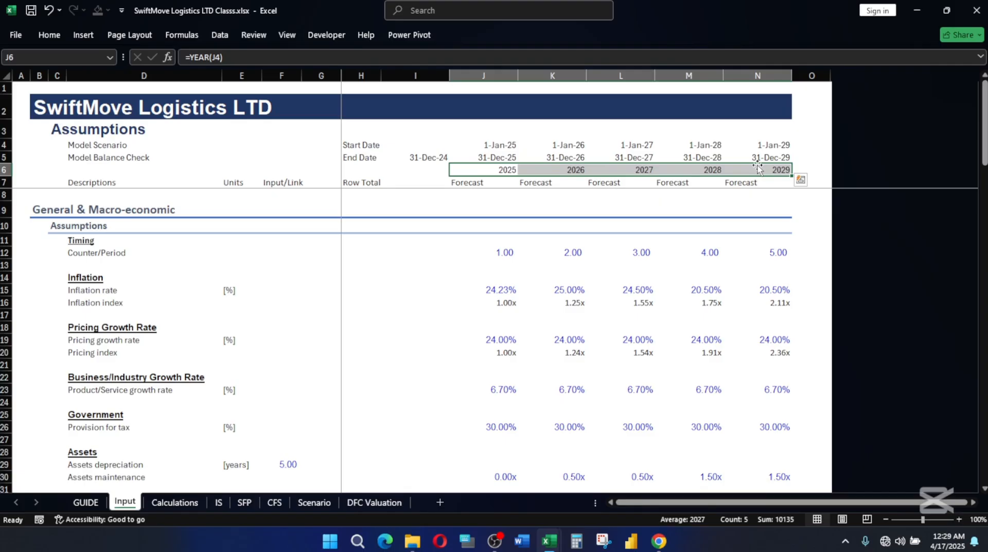
key("ctrl+1")
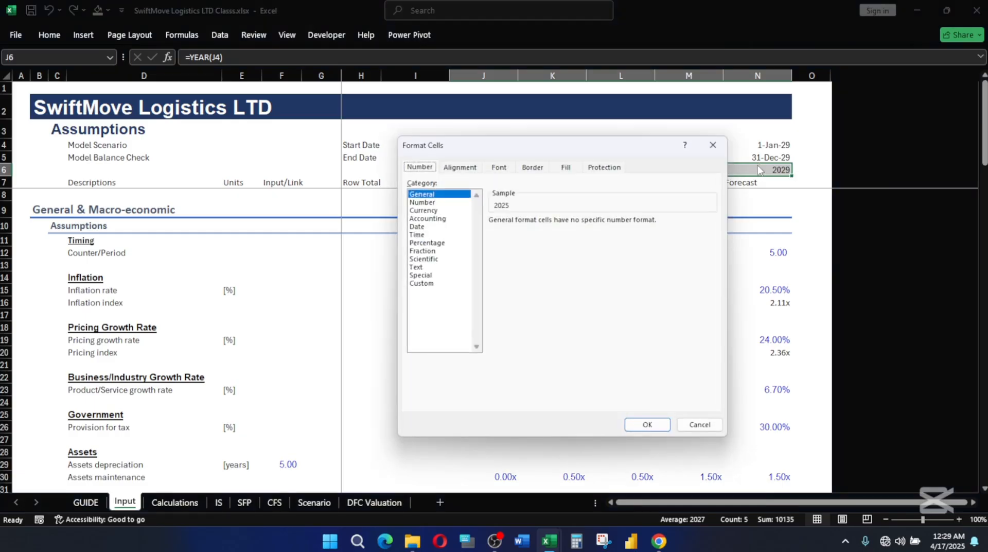
left_click(415, 283)
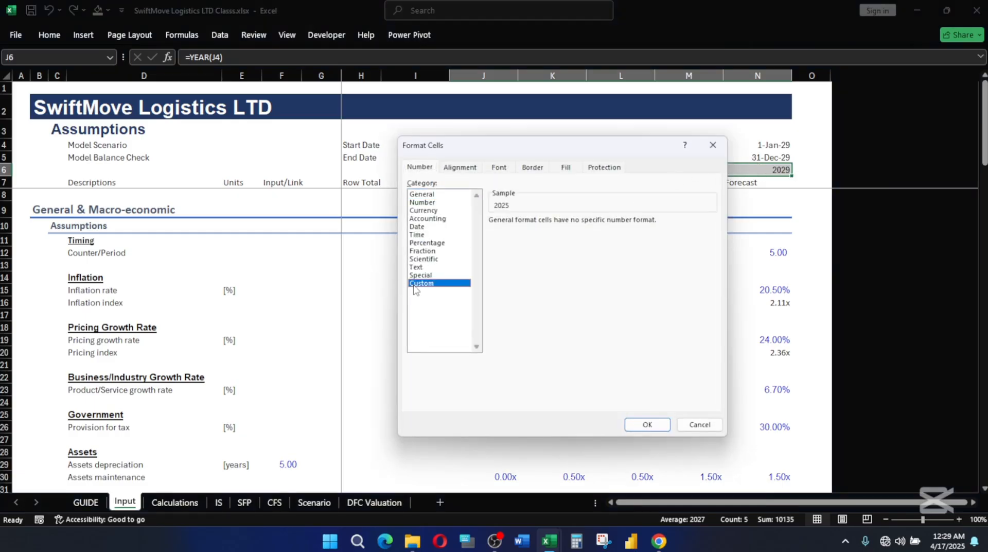
left_click(498, 252)
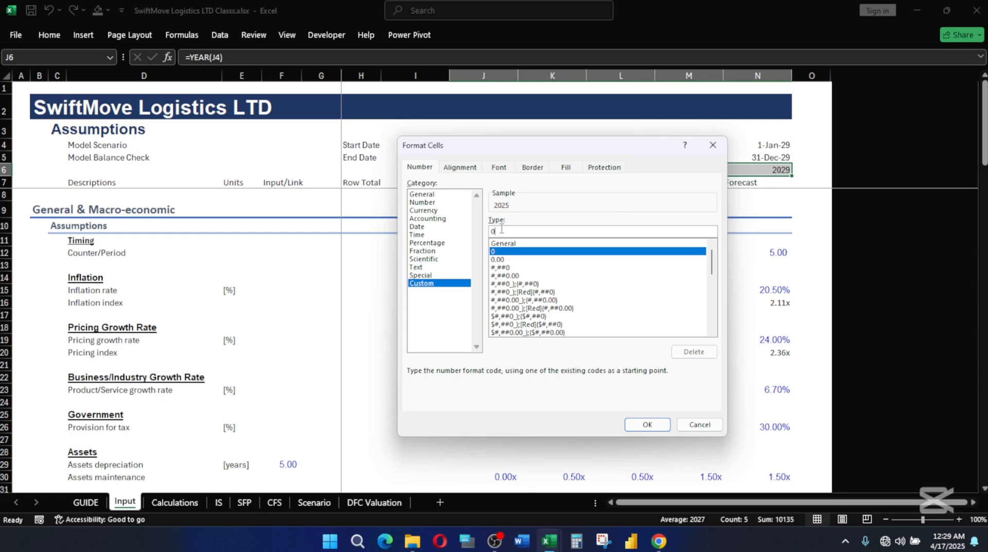
type("\"F")
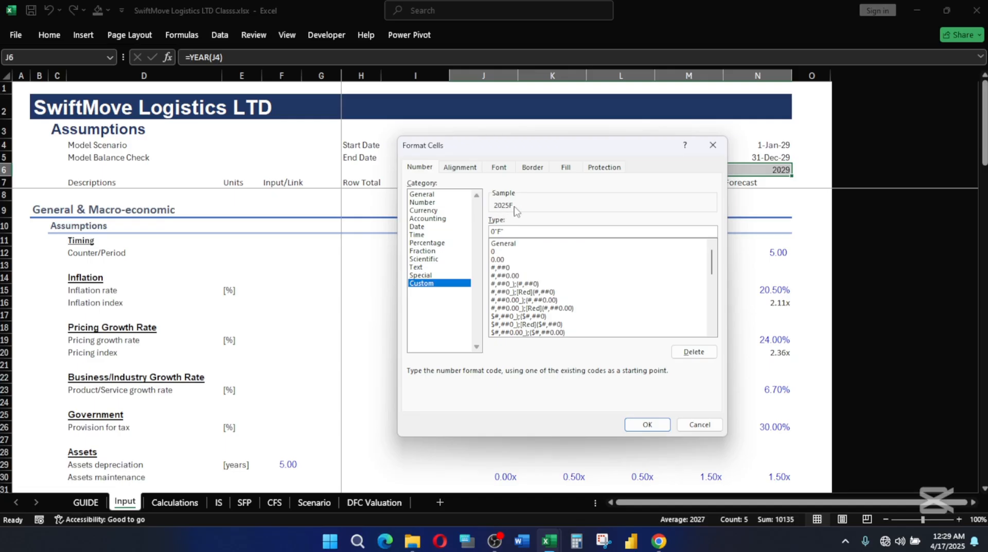
left_click(655, 425)
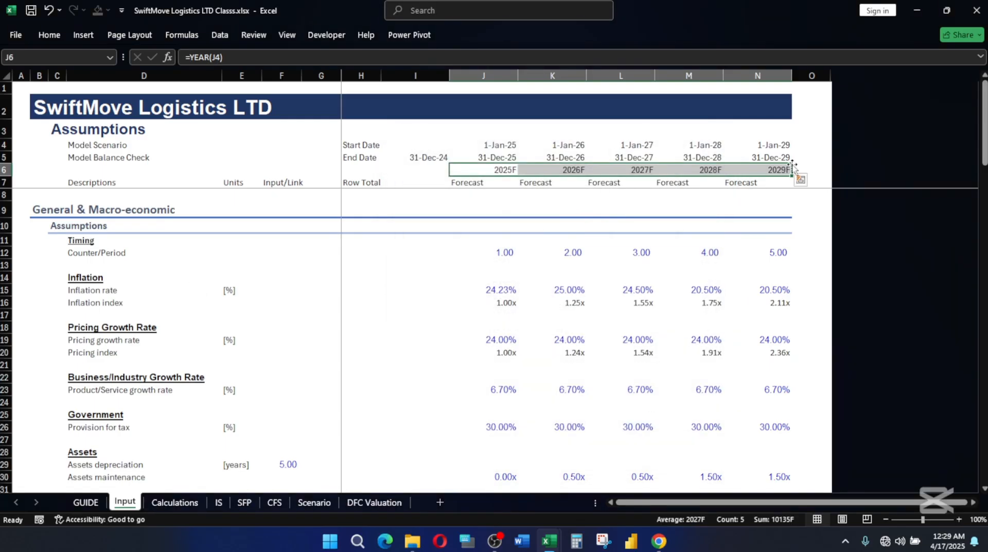
left_click(535, 328)
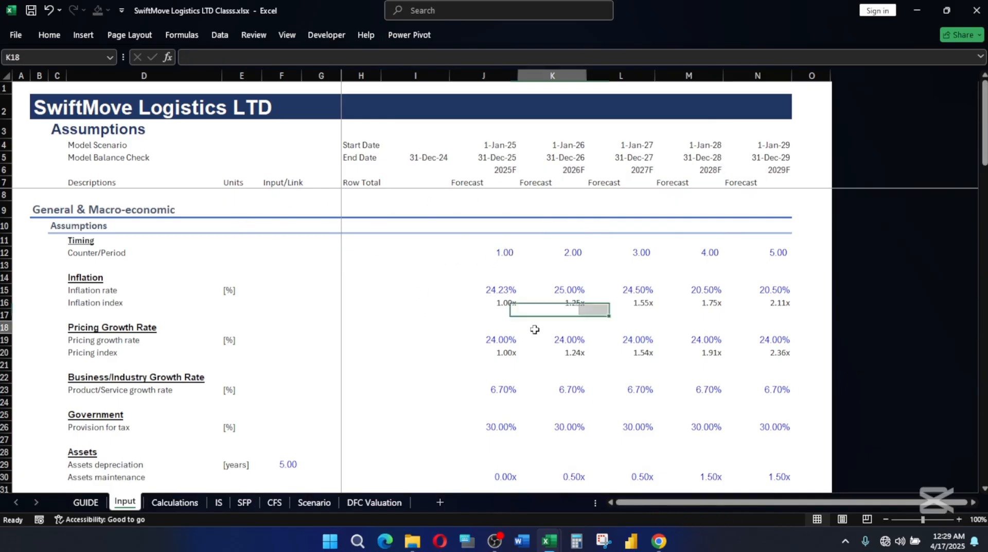
Apply the Explanatory Text cell style to the column header row D7:N7.
left_click_drag(79, 183, 760, 183)
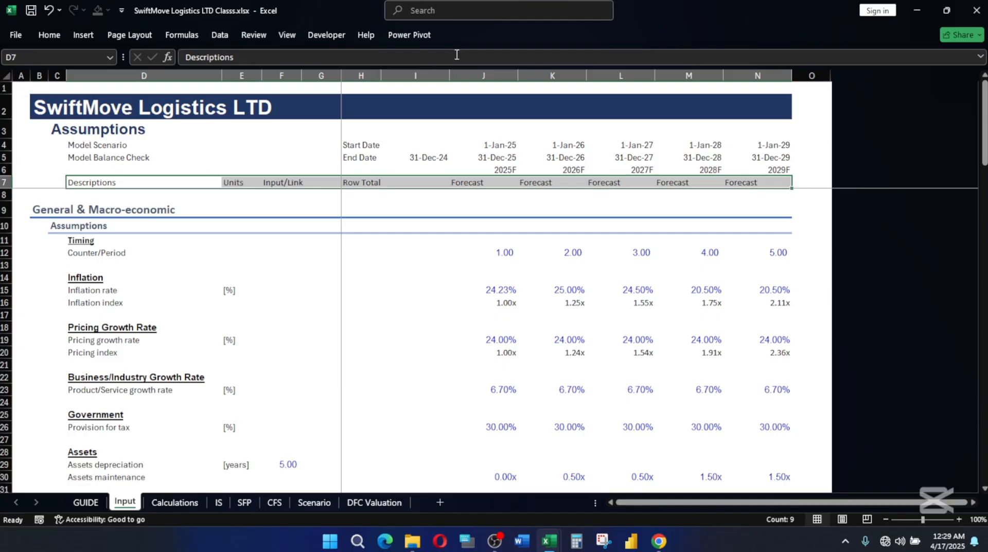
key("alt")
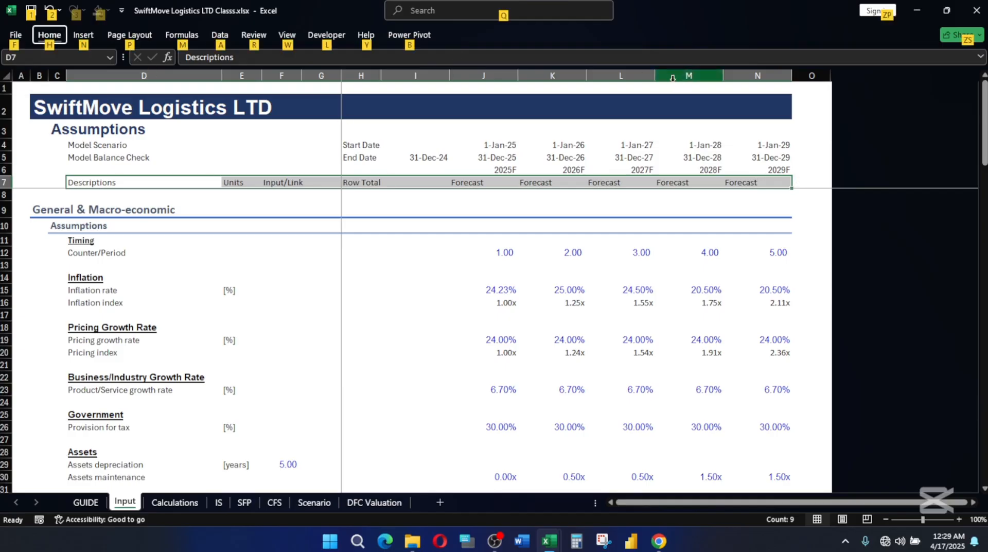
key("h")
key("j")
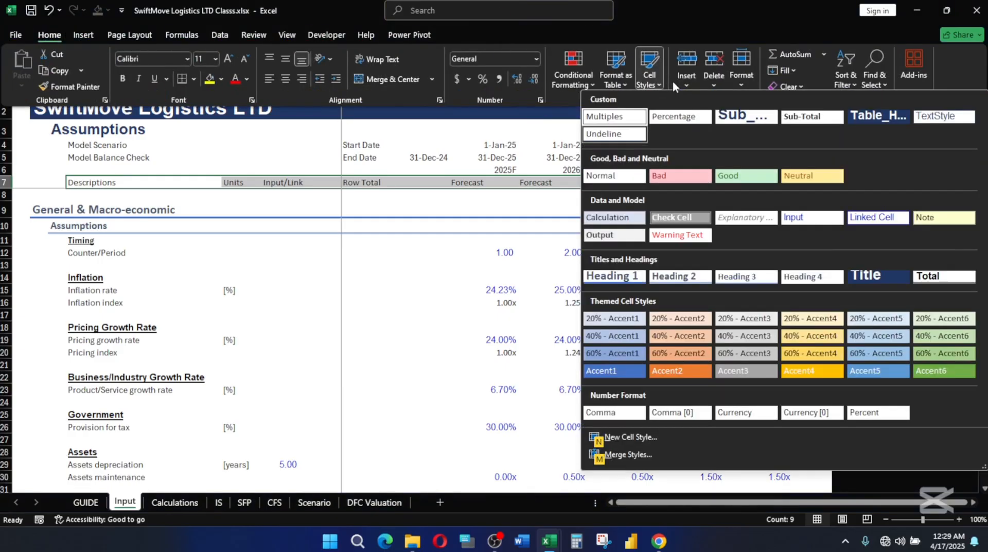
left_click(750, 218)
Apply the Explanatory Text cell style to the entire Units column E and check it down the sheet.
left_click(246, 76)
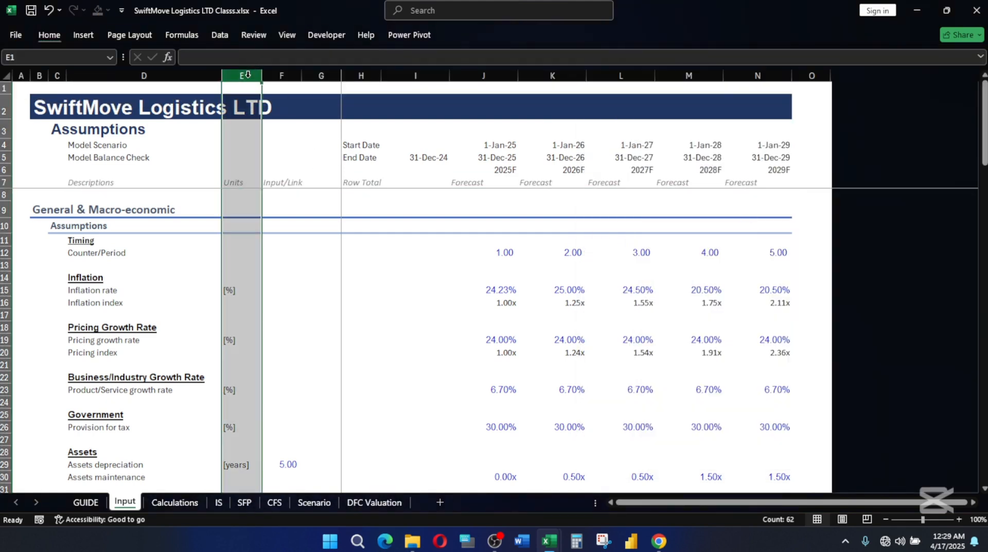
key("alt")
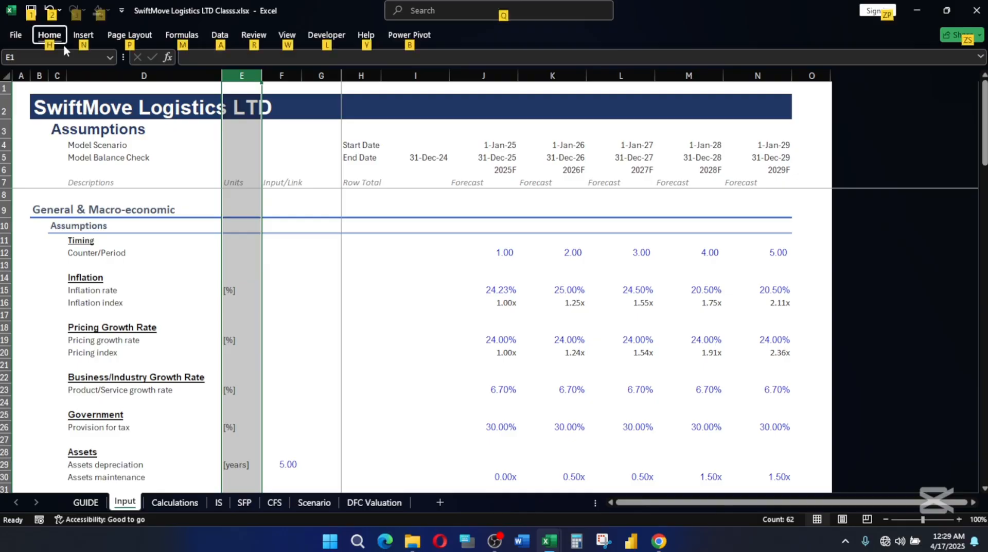
key("h")
key("j")
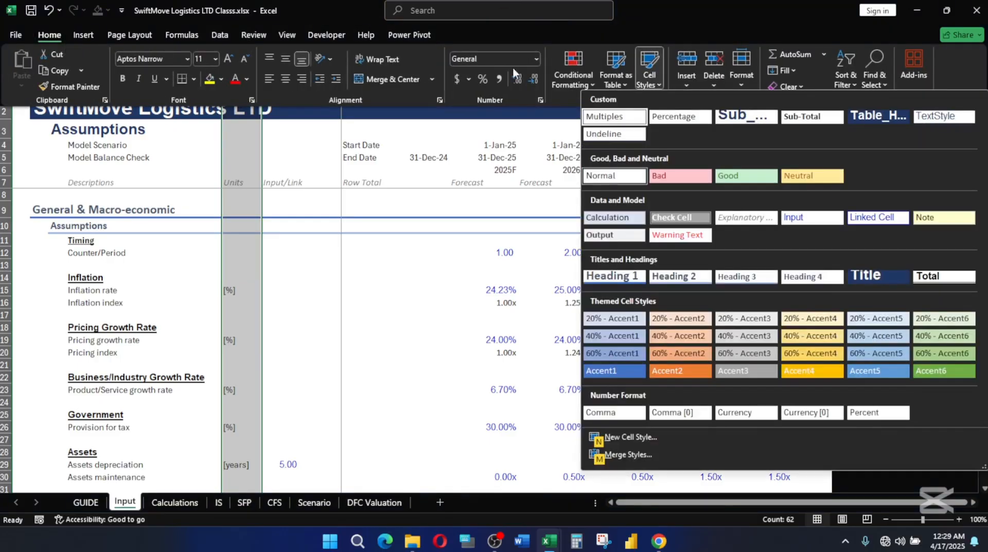
left_click(746, 218)
left_click(378, 433)
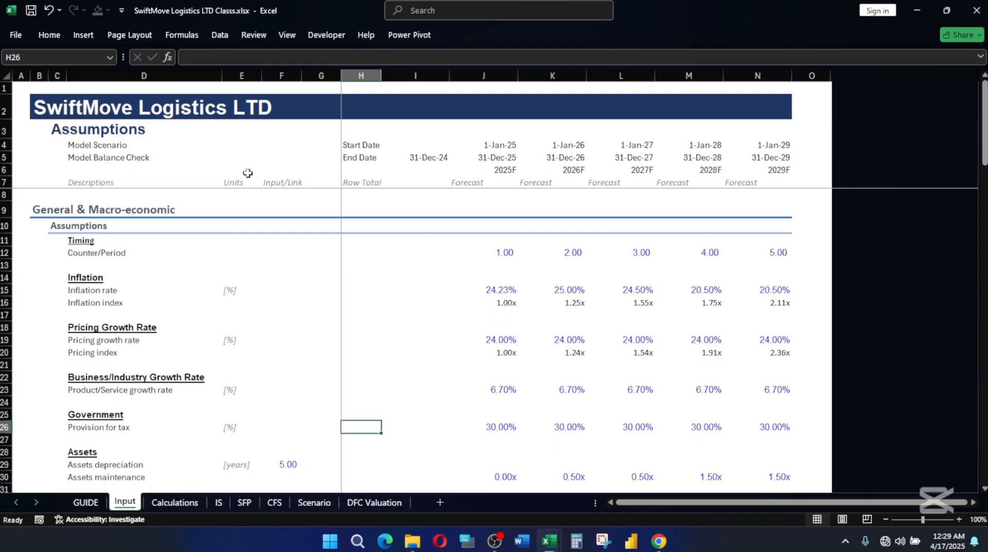
scroll(433, 226, "down", 2)
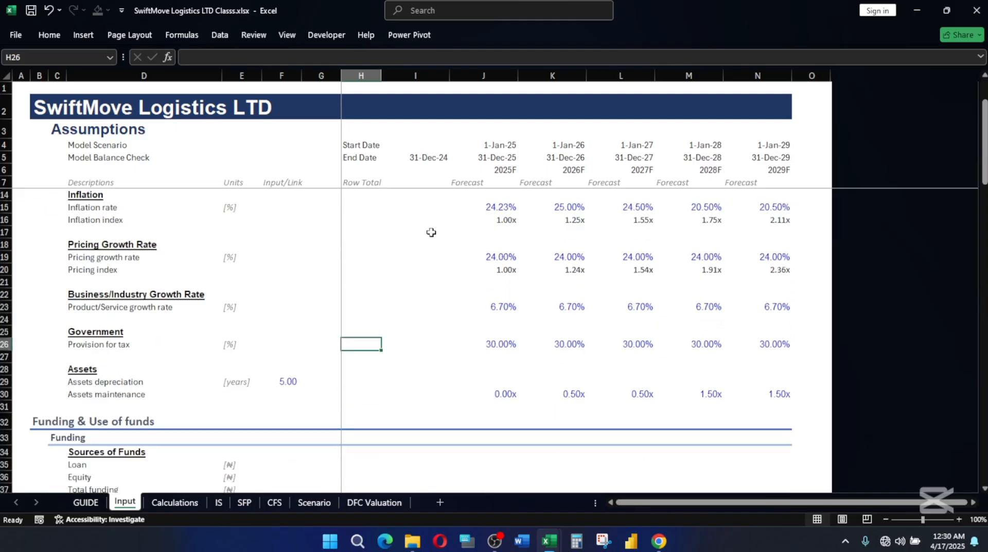
scroll(418, 246, "down", 2)
scroll(418, 245, "up", 4)
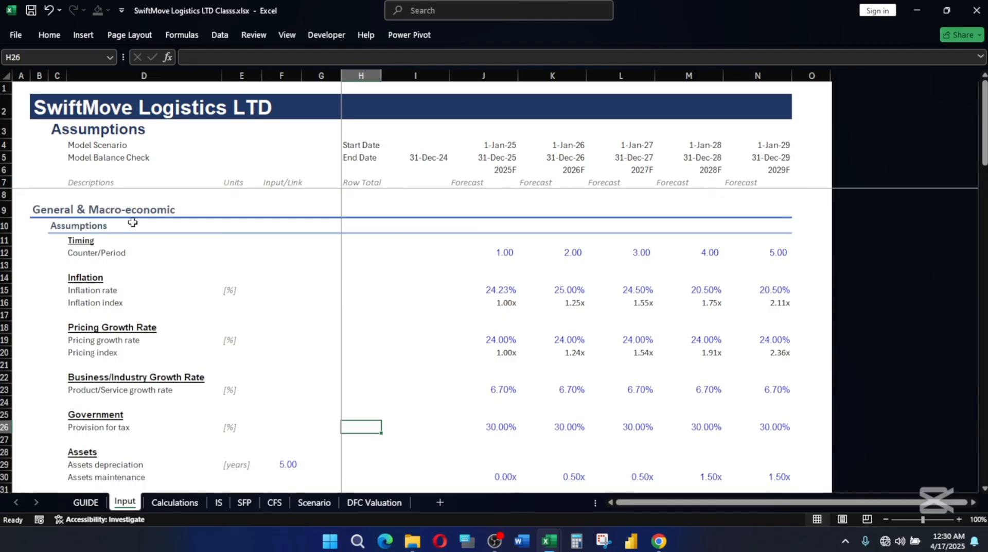
Review the Funding & Use of funds section, focusing on the Loan and Equity rows under Sources of Funds.
scroll(506, 325, "down", 3)
scroll(506, 324, "down", 2)
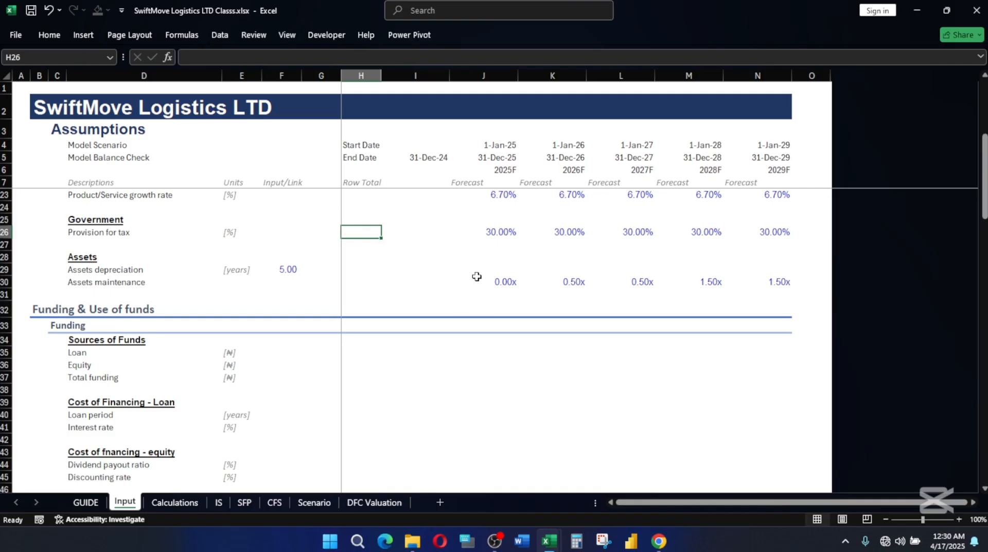
scroll(477, 274, "up", 1)
scroll(477, 275, "down", 2)
scroll(478, 274, "down", 1)
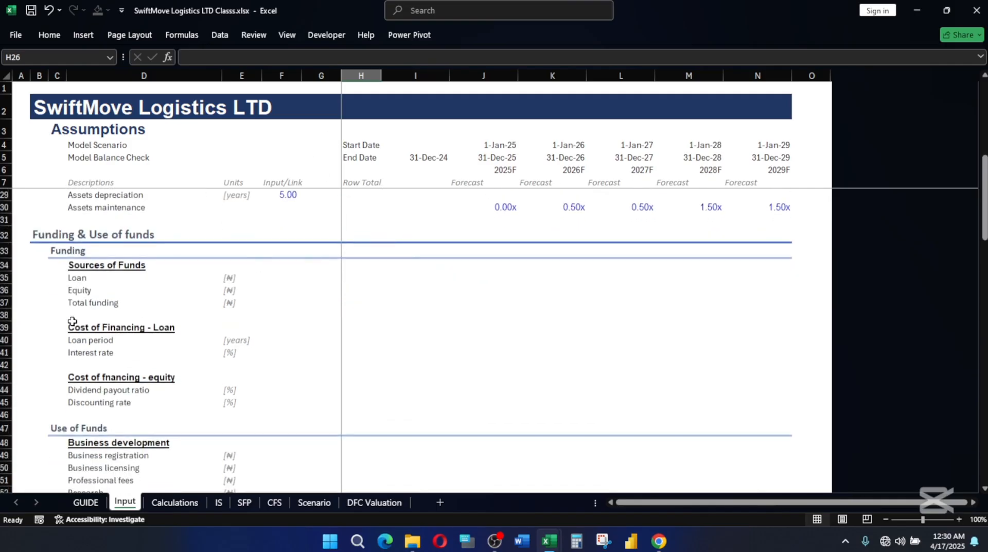
left_click(36, 234)
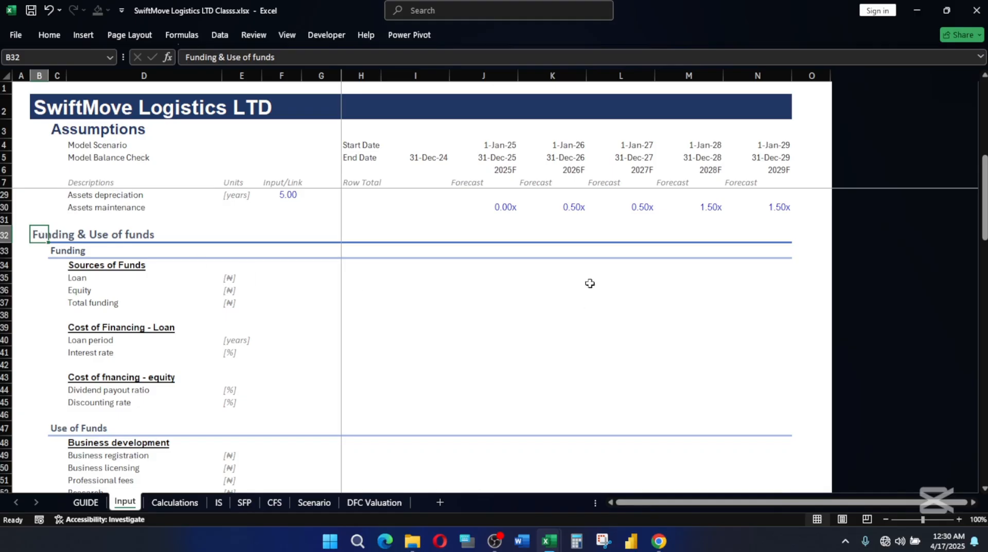
left_click(502, 266)
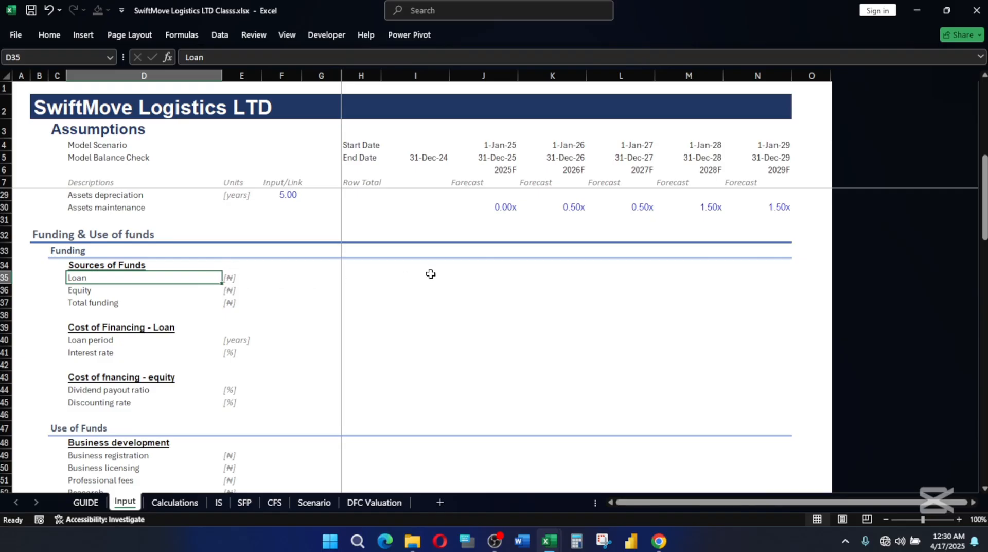
left_click(468, 269)
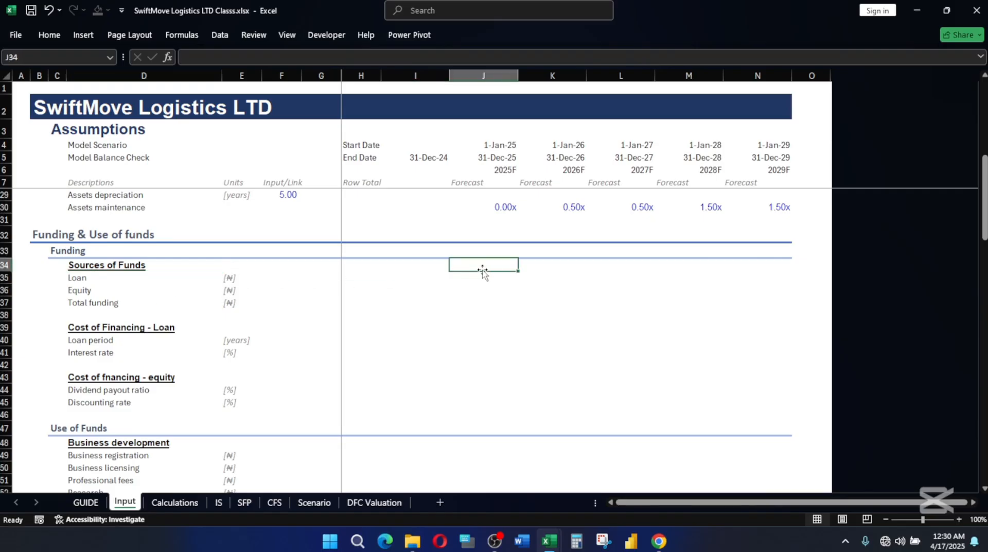
left_click(79, 287)
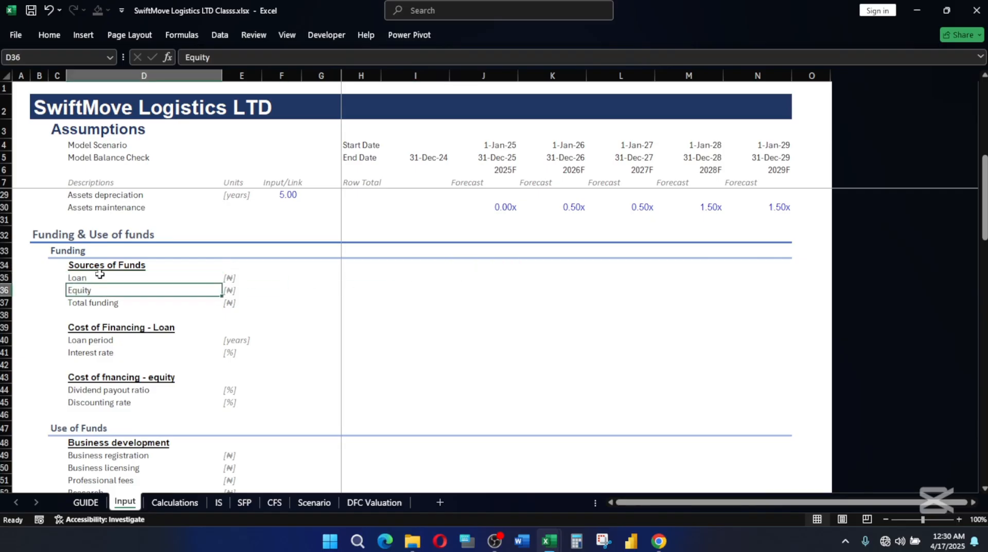
Copy the Loan and Equity amounts, 5,000,000 and 15,000,000, from SwiftMove Logistics LTD.xlsx into J35:J36 of the SwiftMove Logistics LTD Classs.xlsx Input sheet.
left_click(504, 273)
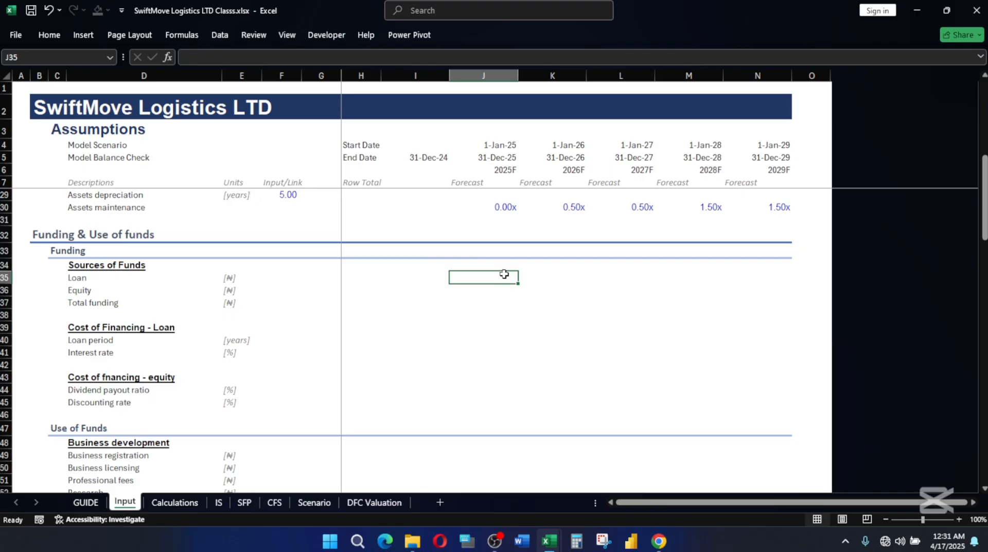
mouse_move(550, 541)
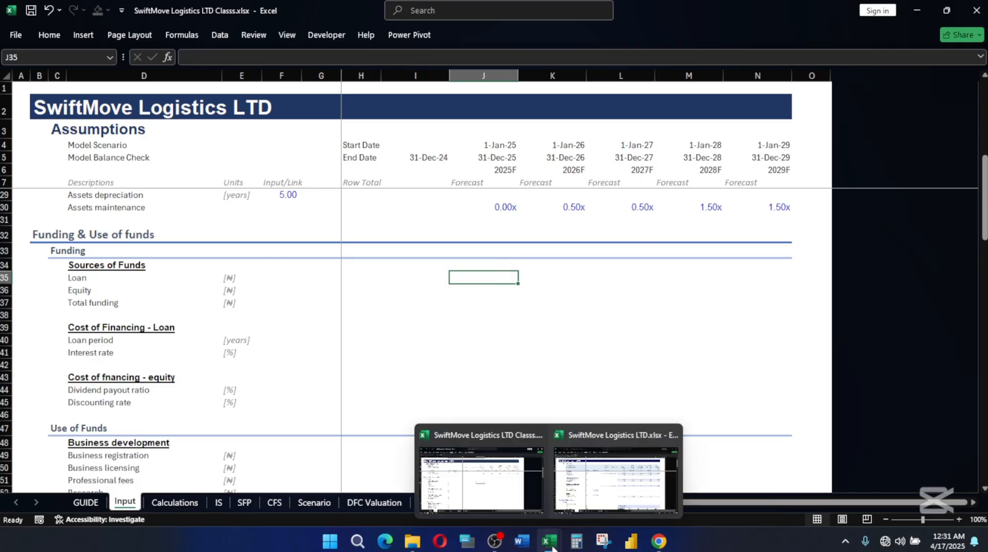
left_click(589, 492)
scroll(550, 403, "down", 5)
scroll(507, 339, "down", 1)
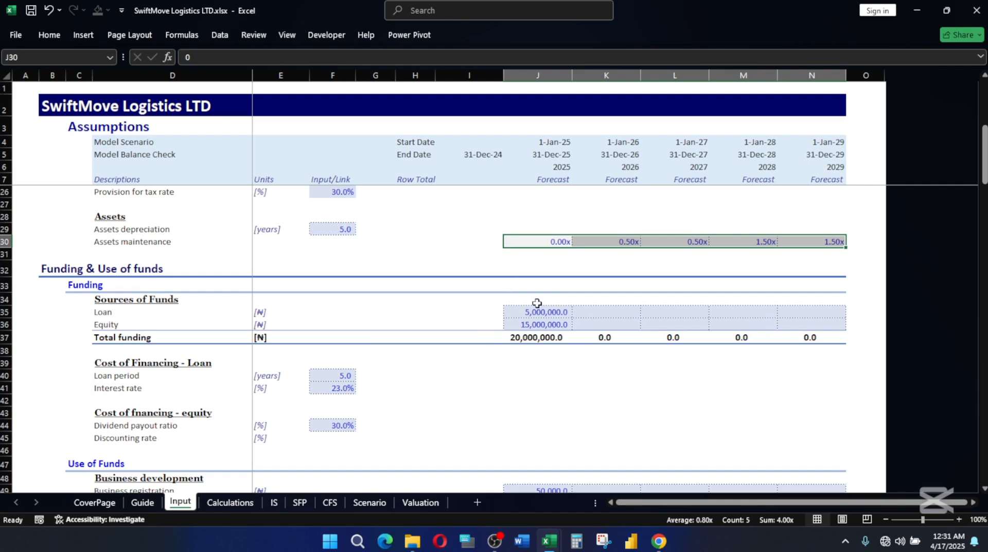
left_click_drag(536, 315, 536, 319)
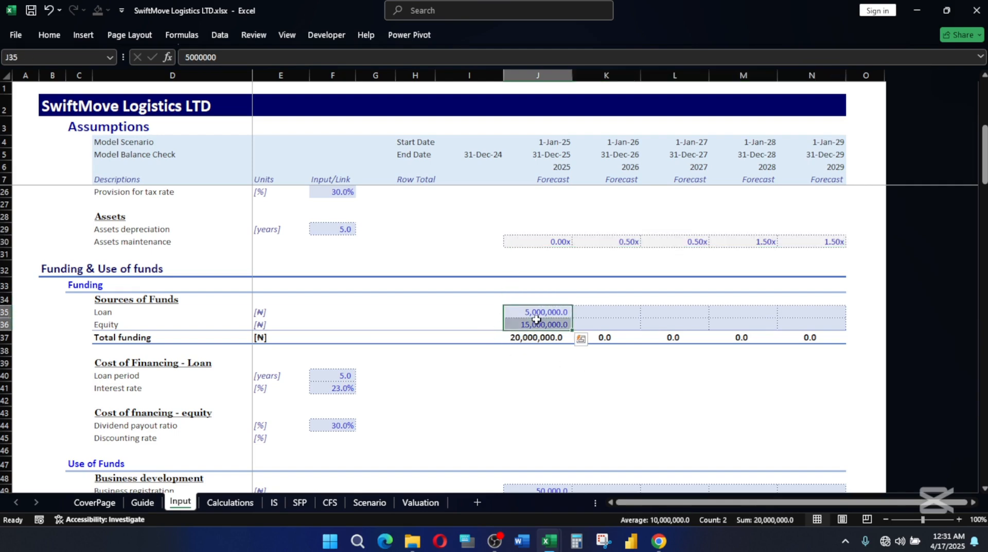
key("ctrl+c")
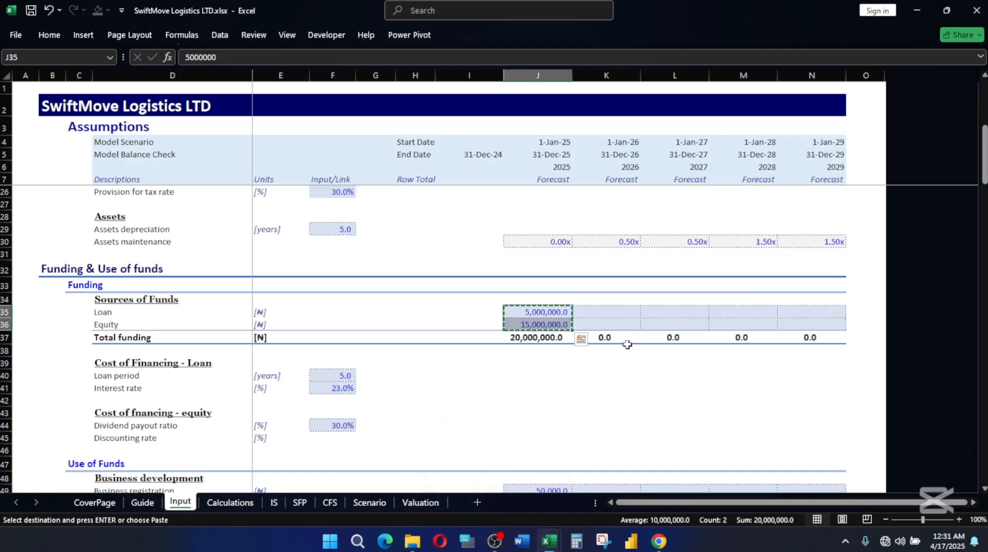
mouse_move(550, 540)
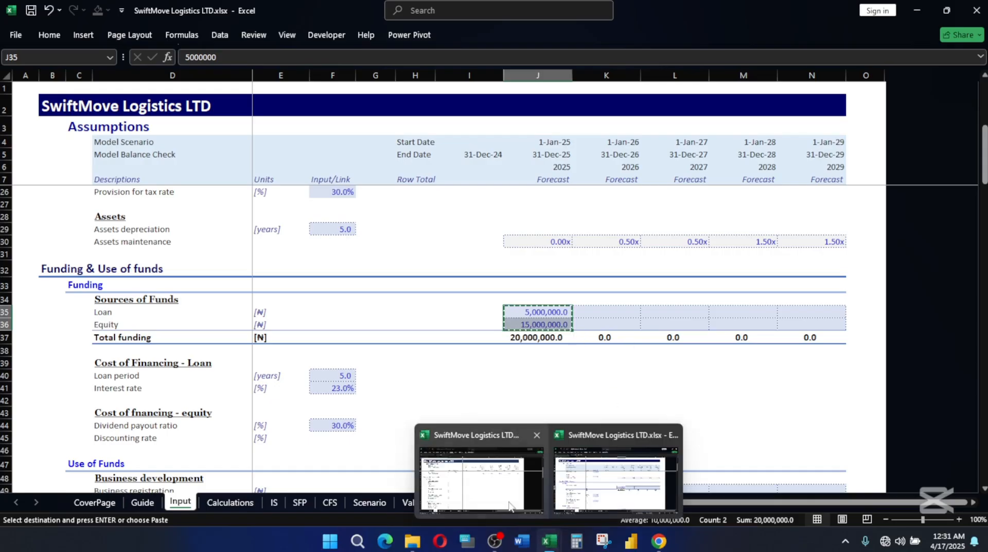
left_click(484, 494)
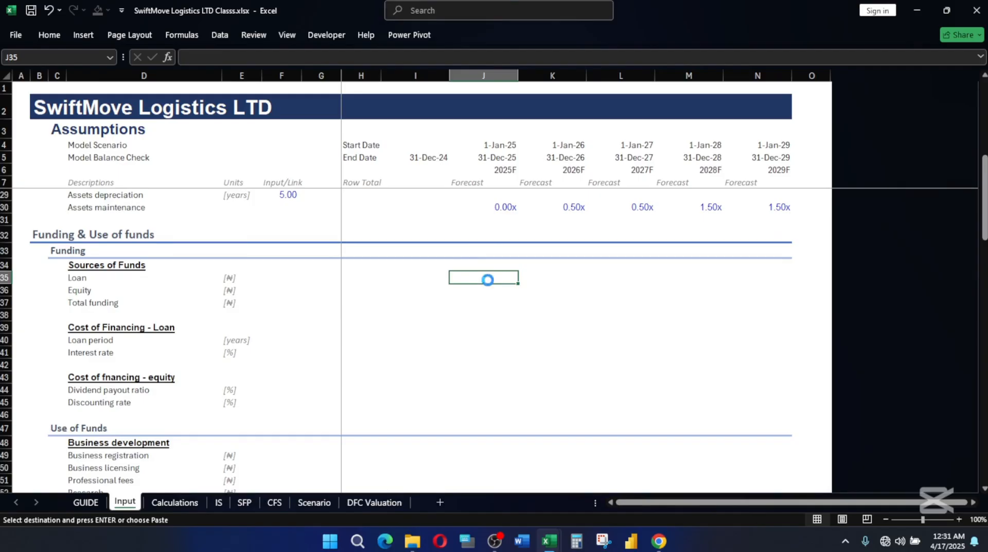
key("ctrl+v")
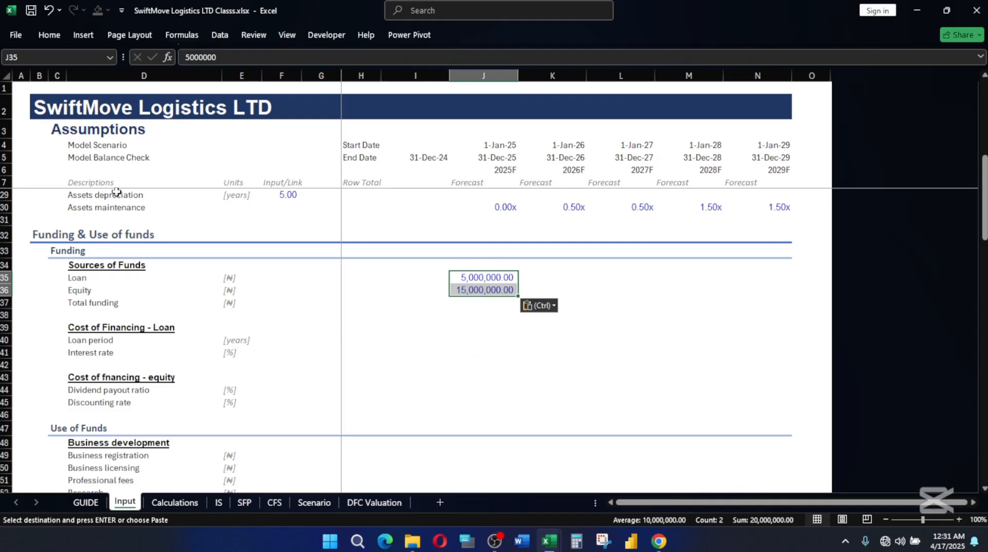
Apply the Input cell style to the Loan and Equity amounts in J35:J36.
left_click(55, 37)
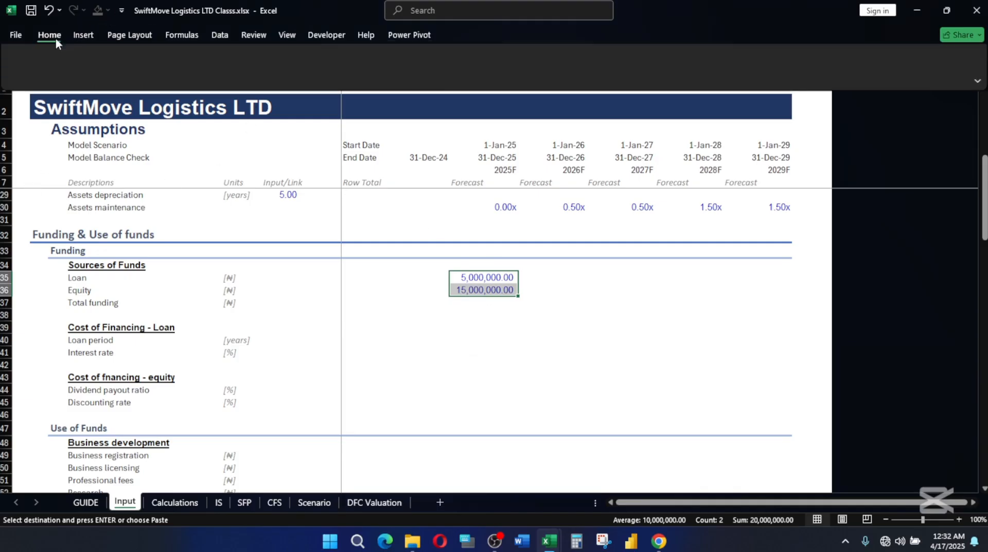
left_click(652, 80)
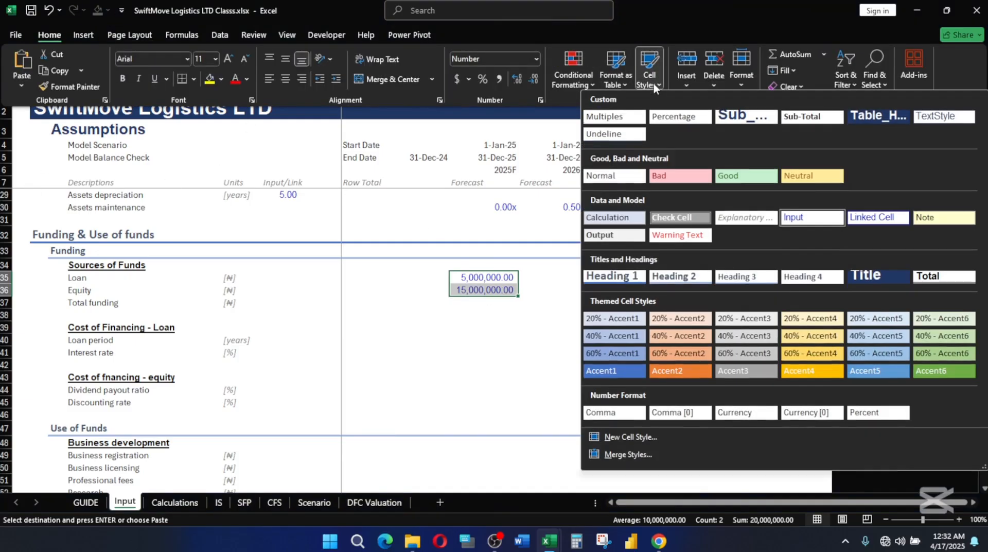
left_click(819, 217)
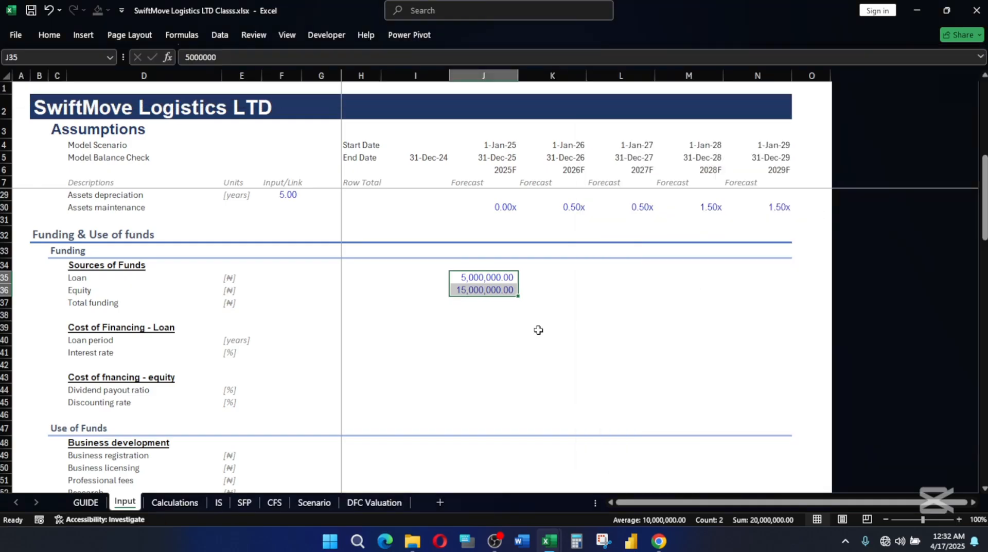
left_click(556, 301)
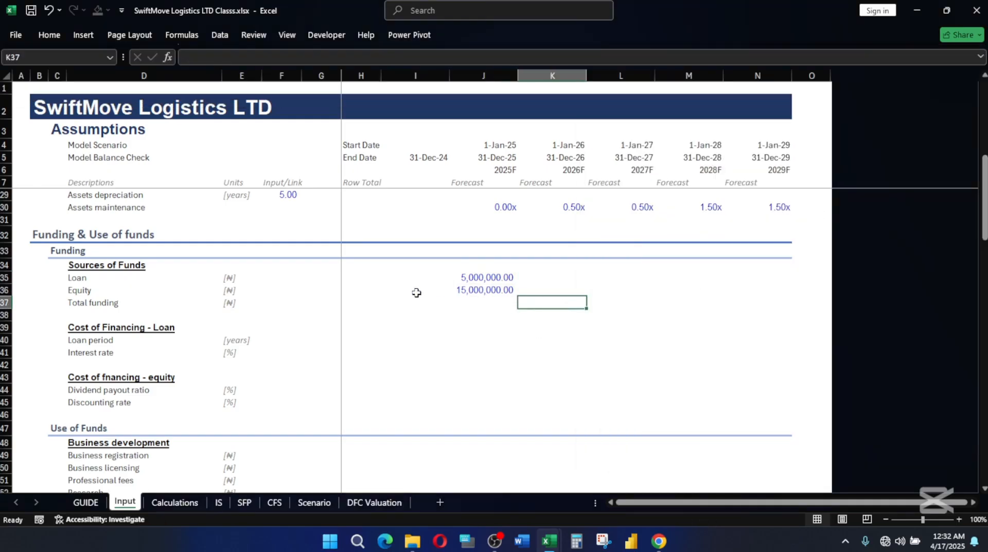
left_click_drag(480, 276, 481, 289)
left_click(481, 276)
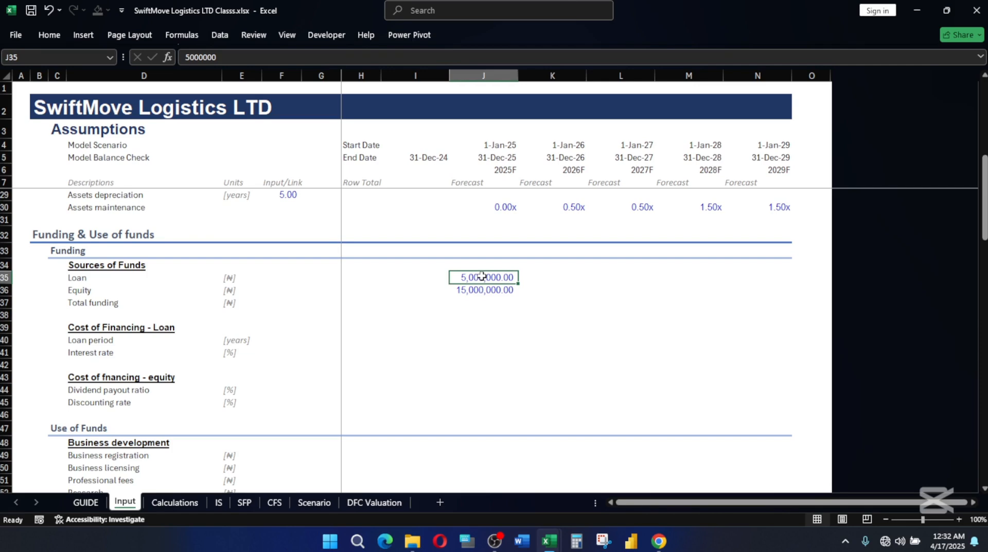
Apply the Total cell style to the Total funding row from D37 to N37.
left_click(78, 303)
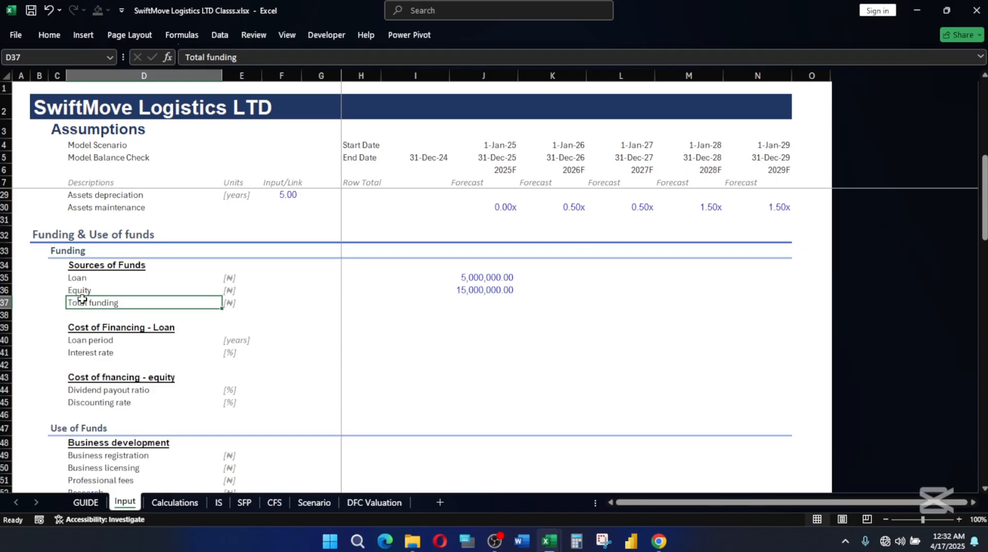
key("shift+Right")
key("shift+Right")
key("shift+Right")
key("shift+Right")
key("shift+Right")
key("shift+Right")
key("shift+Right")
key("shift+Right")
key("shift+Right")
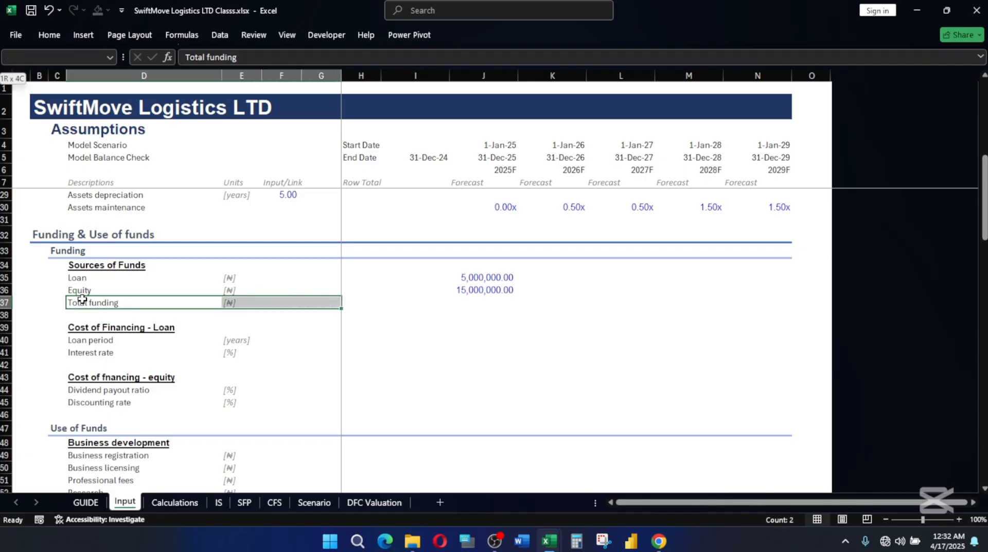
key("shift+Right")
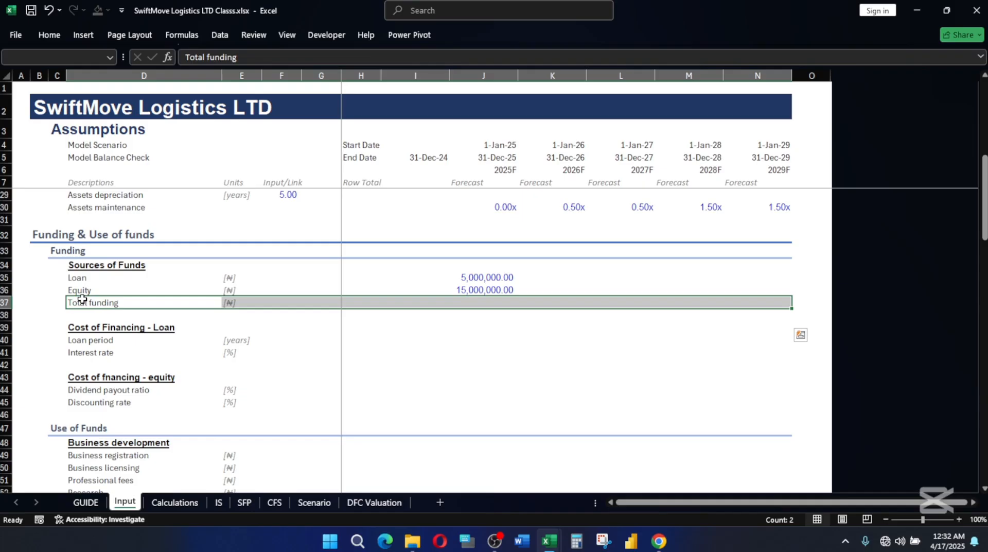
key("alt+h")
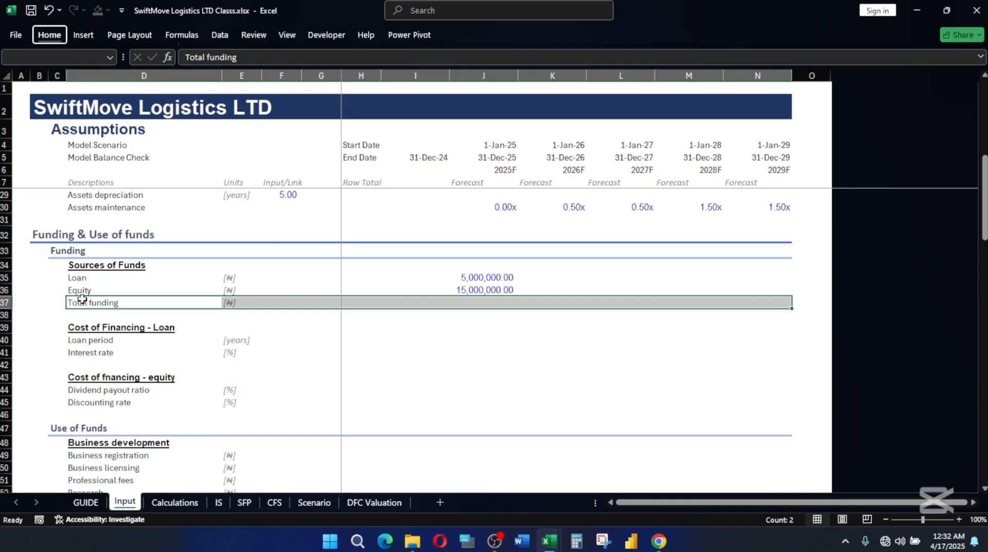
key("j")
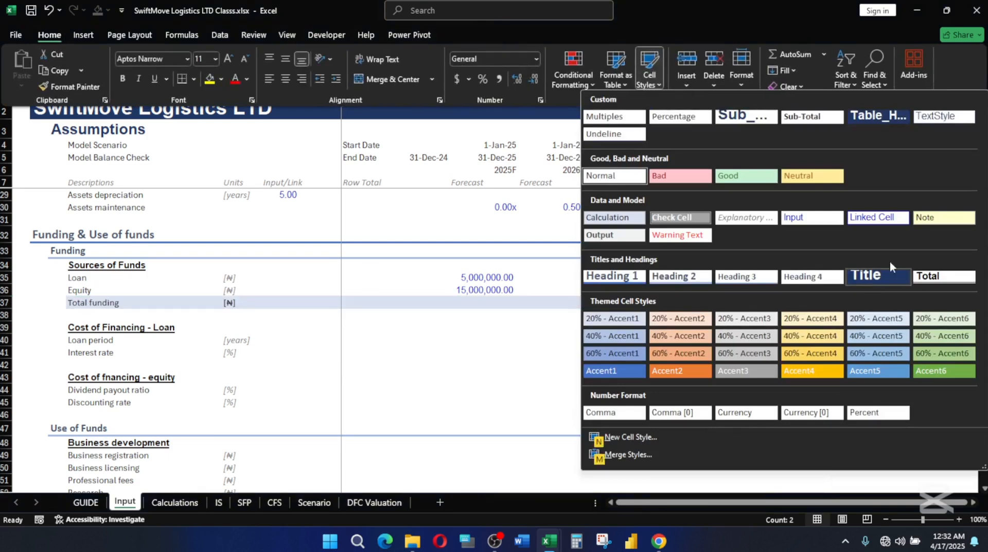
left_click(937, 274)
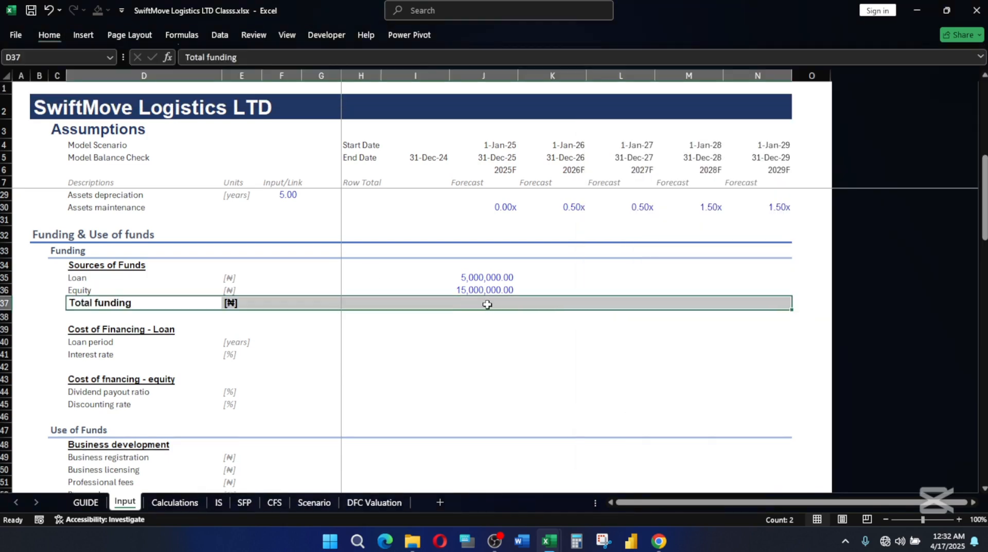
Total the 2025 Loan and Equity amounts in J37 with =SUM(J35:J36).
left_click(487, 303)
key("alt+equal")
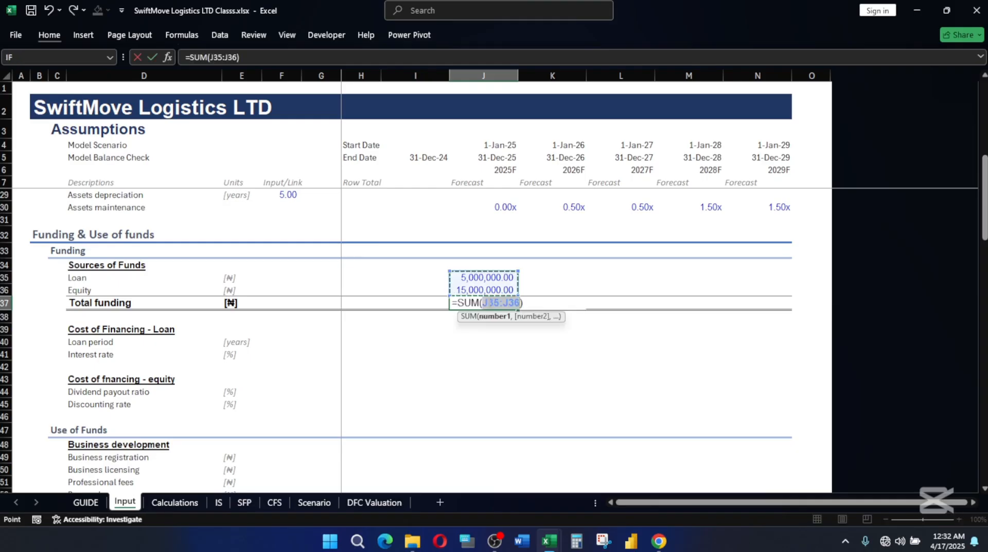
key("Return")
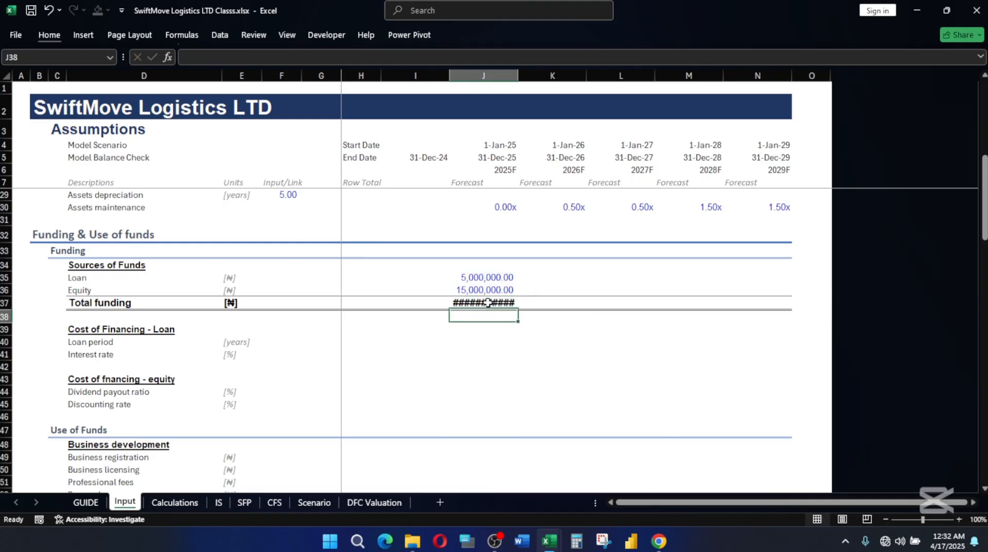
Set the width of the yearly forecast columns J to N to 20.
left_click_drag(489, 76, 781, 98)
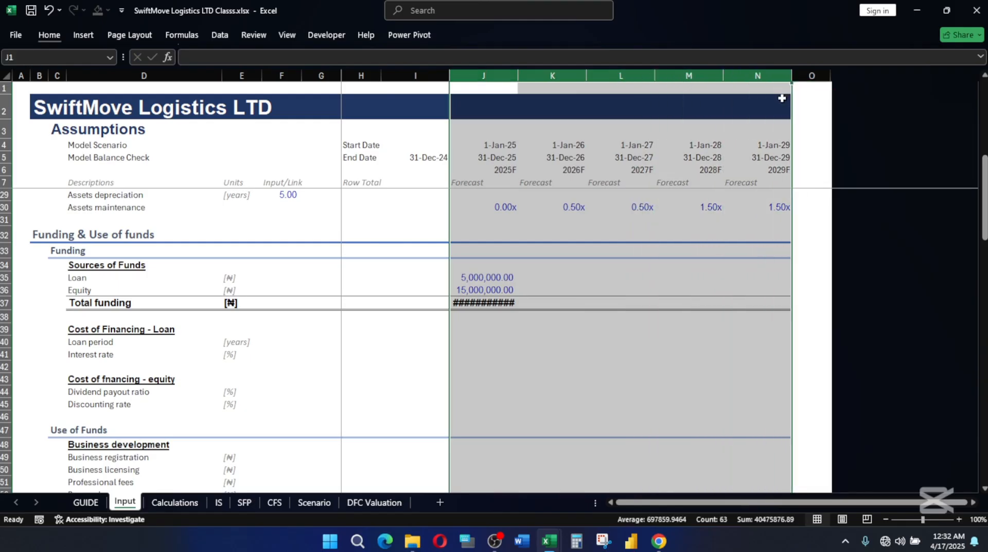
key("alt")
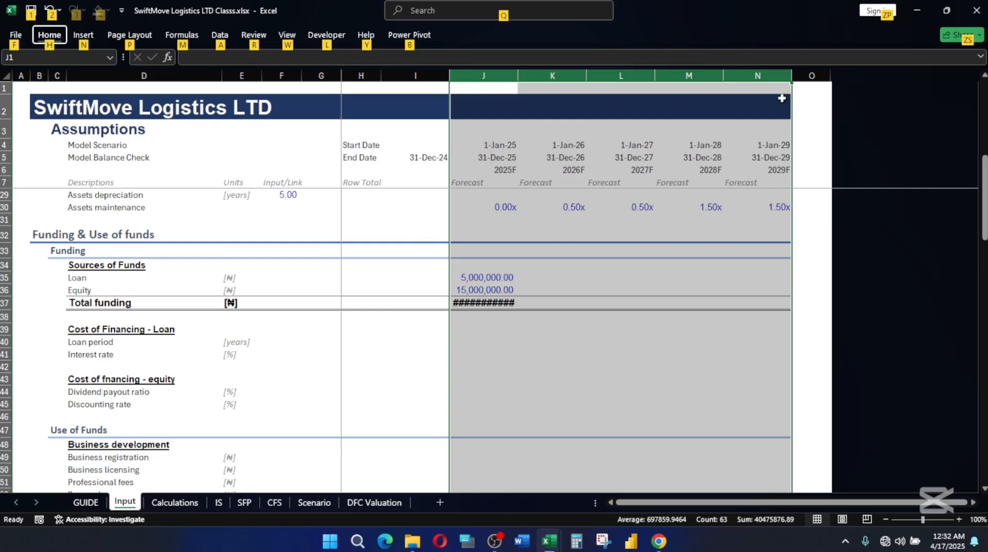
key("h")
key("o")
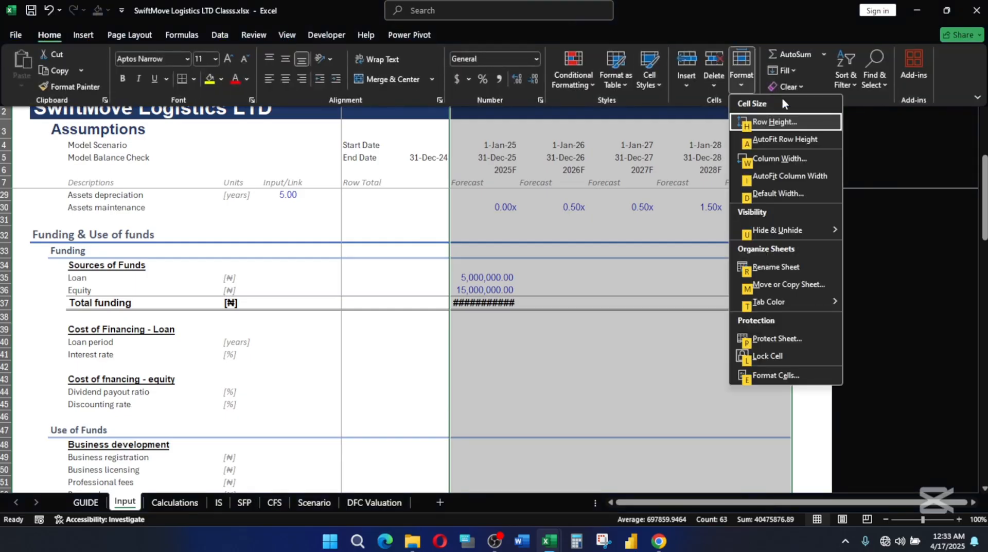
key("w")
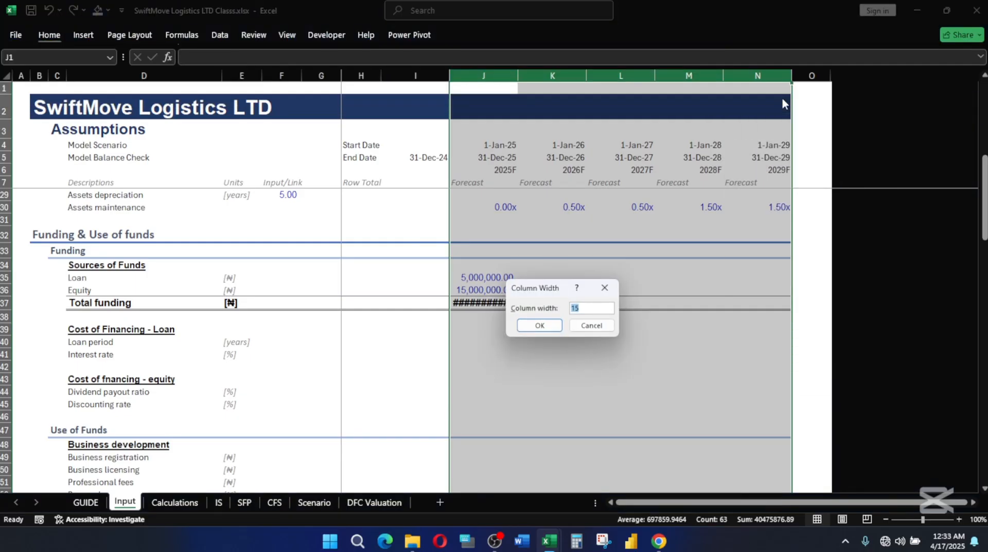
type("20")
key("Return")
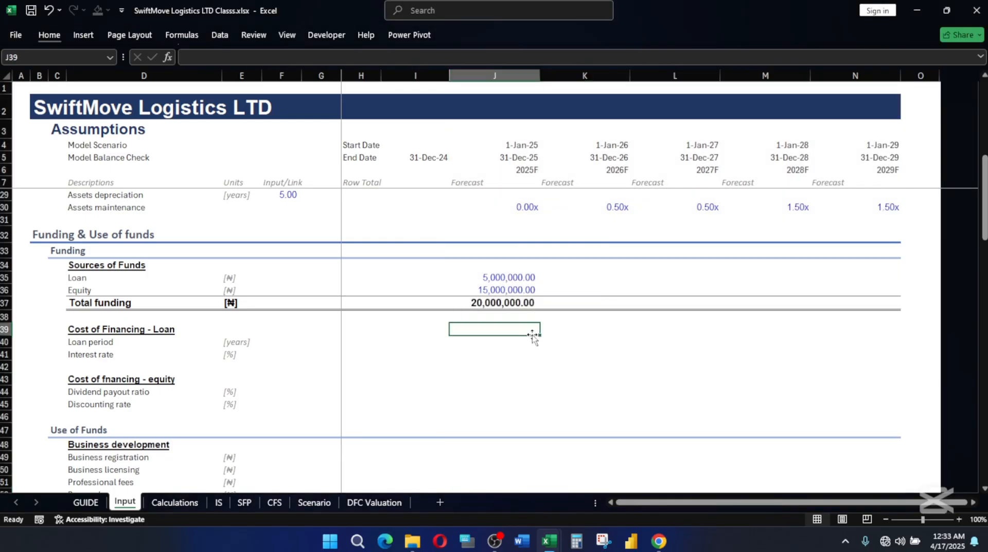
left_click(532, 333)
Switch to the reference workbook SwiftMove Logistics LTD.xlsx and check the Nigeria inflation rate forecast on Trading Economics in Chrome.
mouse_move(412, 541)
mouse_move(549, 540)
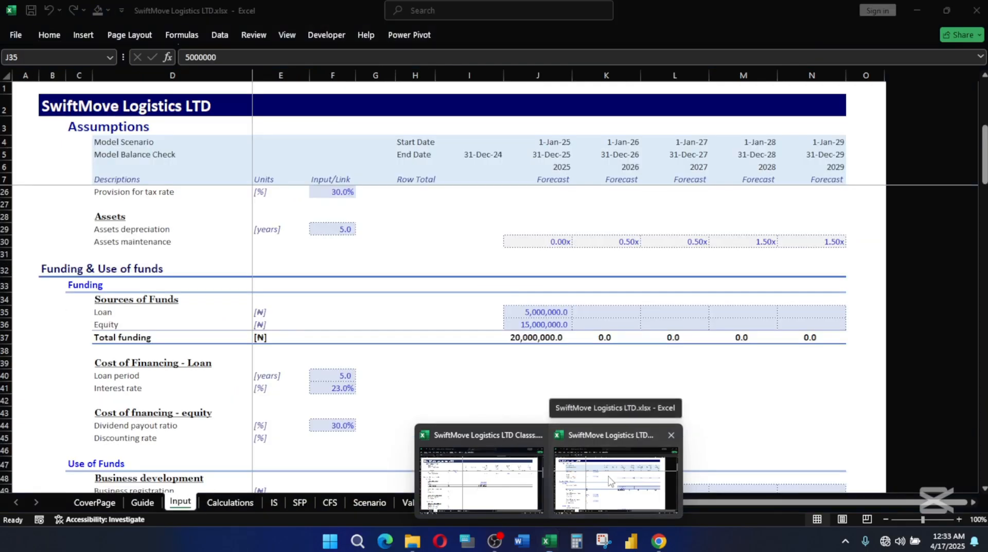
left_click(608, 479)
left_click(506, 363)
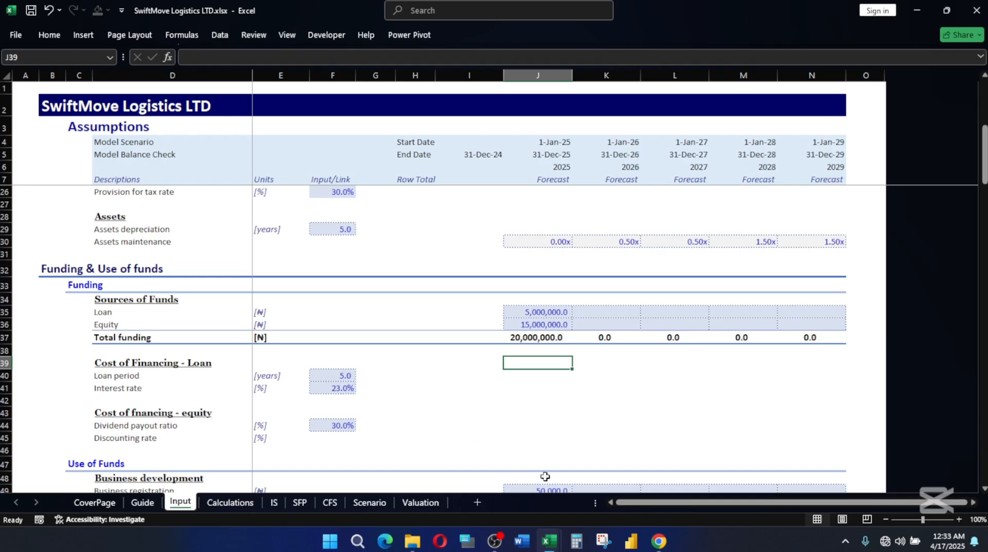
left_click(660, 543)
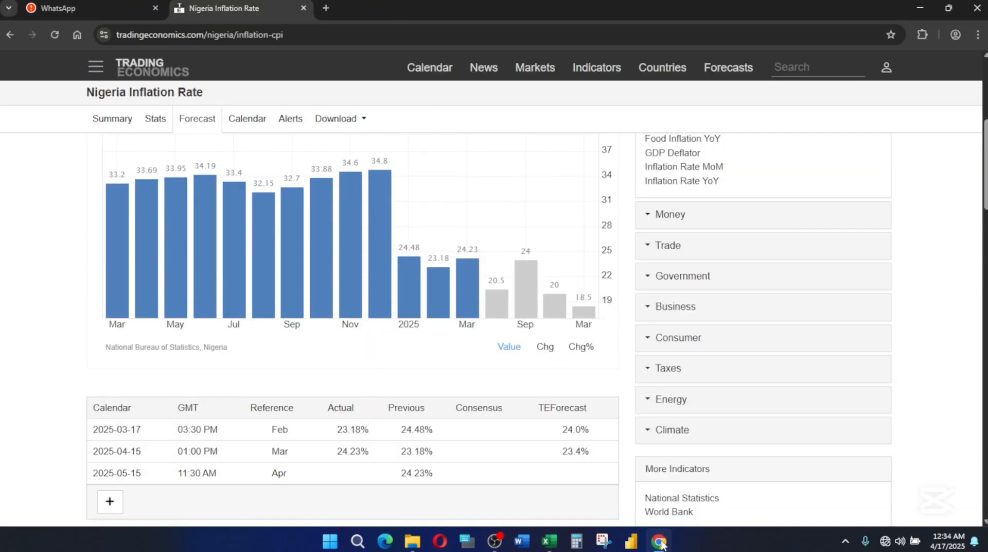
left_click(659, 546)
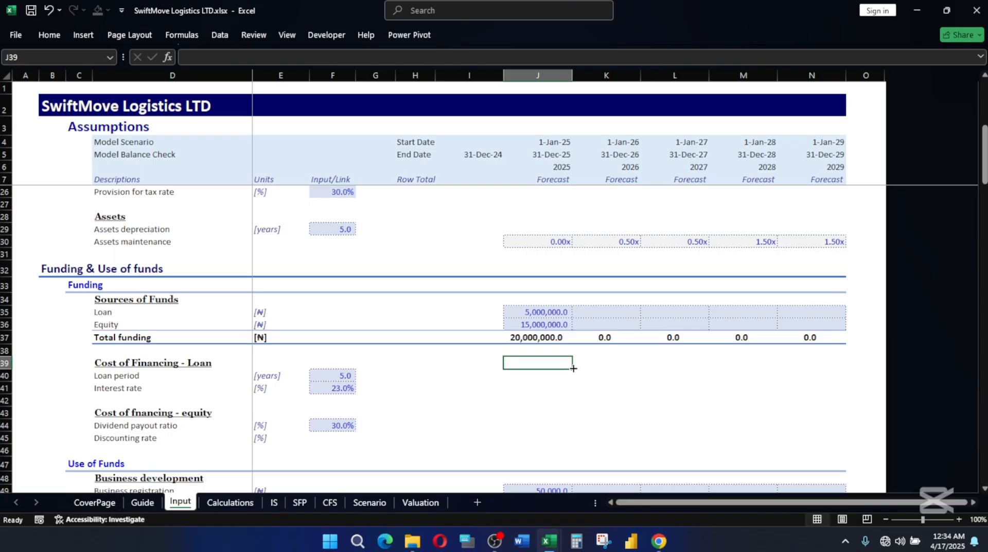
Copy the loan period of 5 years and interest rate of 23% from the reference workbook into F40:F41 of SwiftMove Logistics LTD Classs.xlsx.
key("Down")
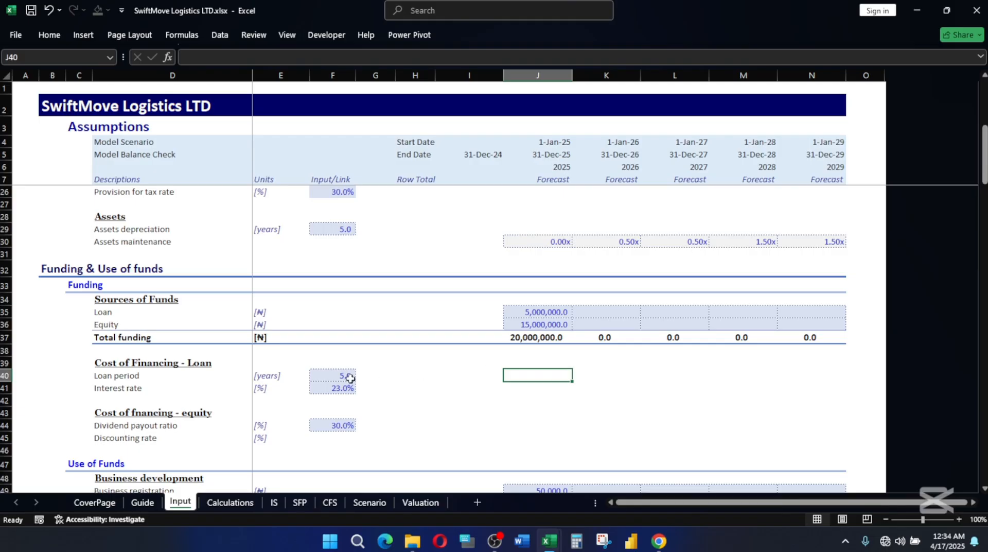
left_click(332, 387)
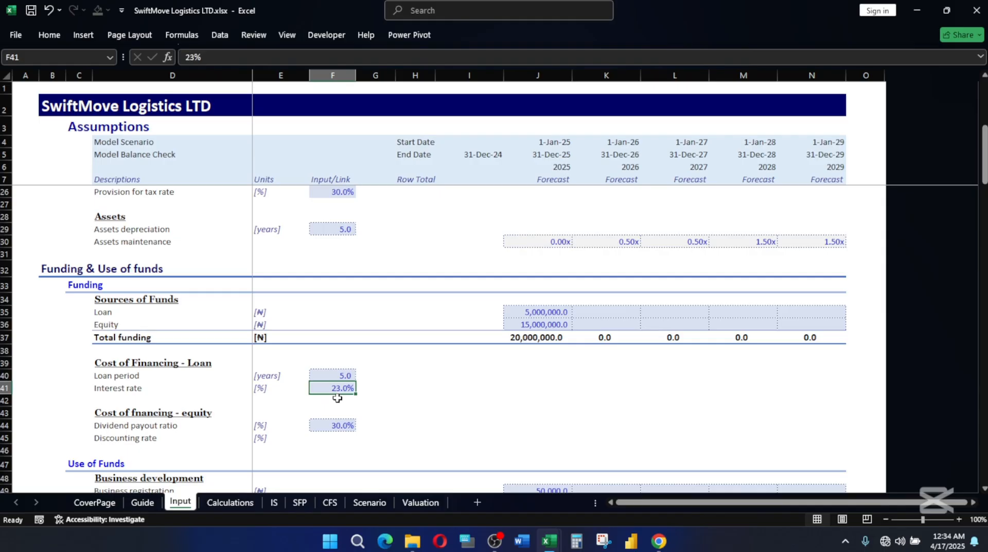
left_click_drag(340, 374, 343, 386)
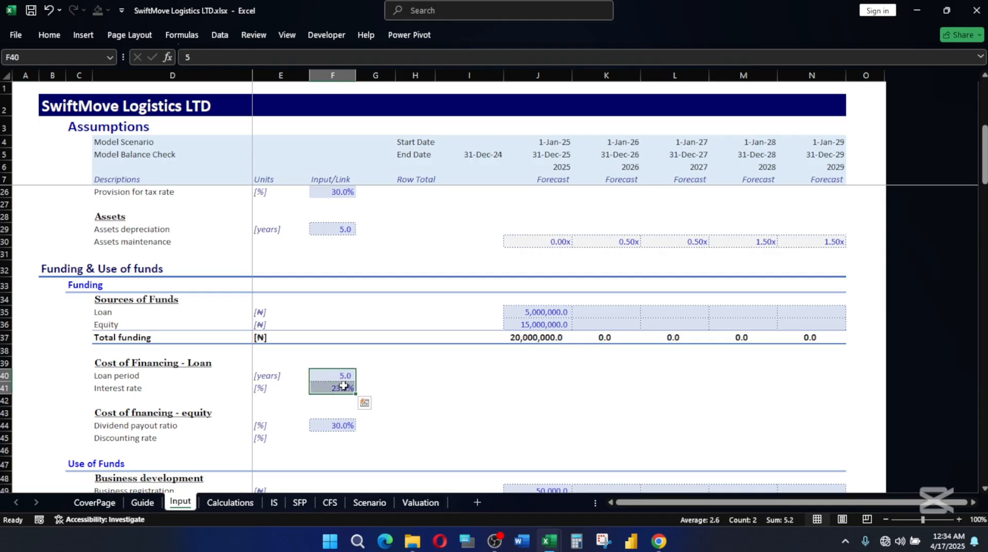
key("ctrl+c")
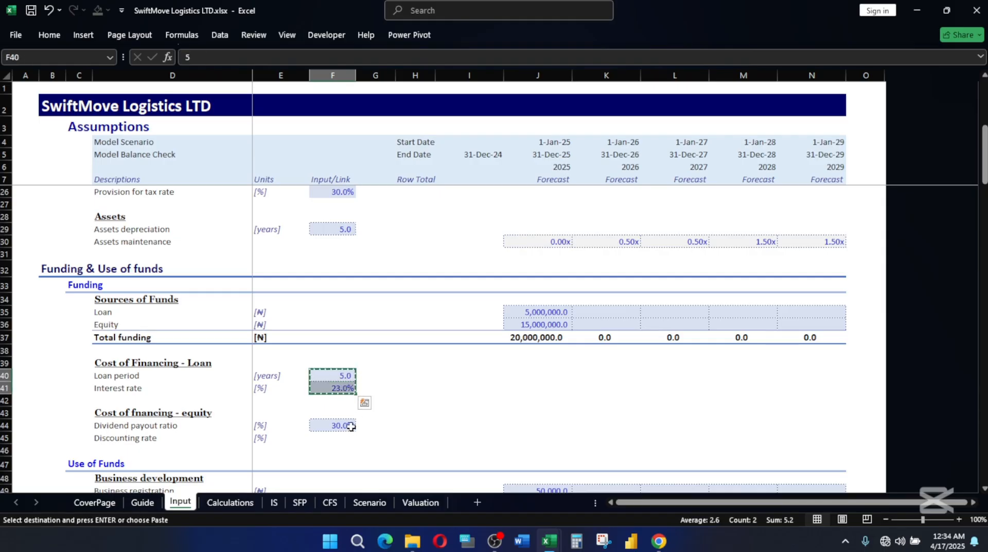
mouse_move(551, 540)
left_click(468, 488)
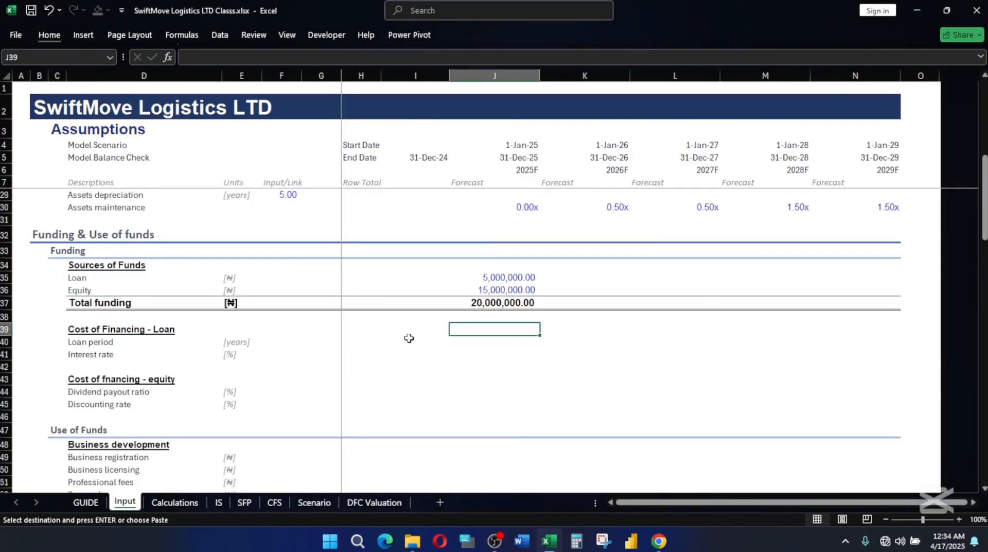
mouse_move(550, 541)
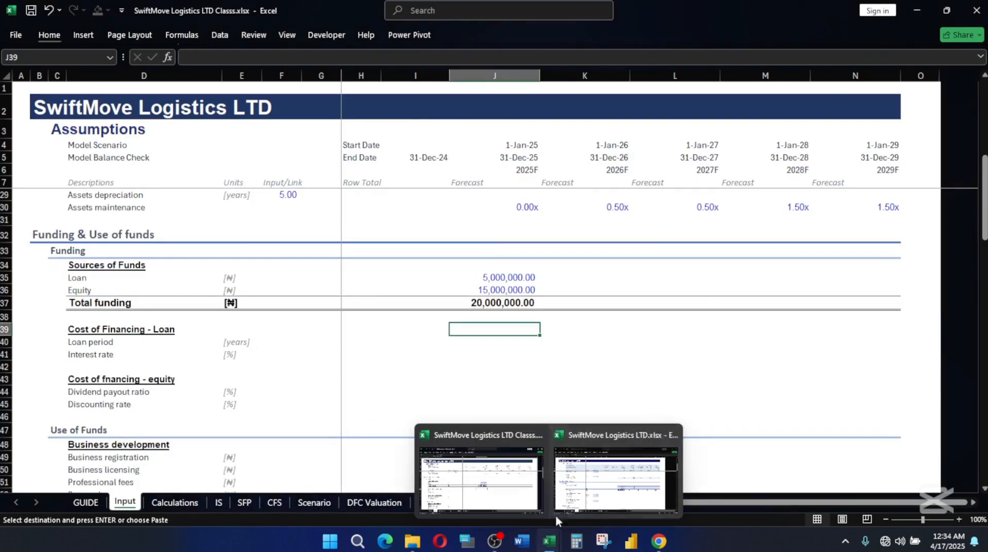
mouse_move(561, 502)
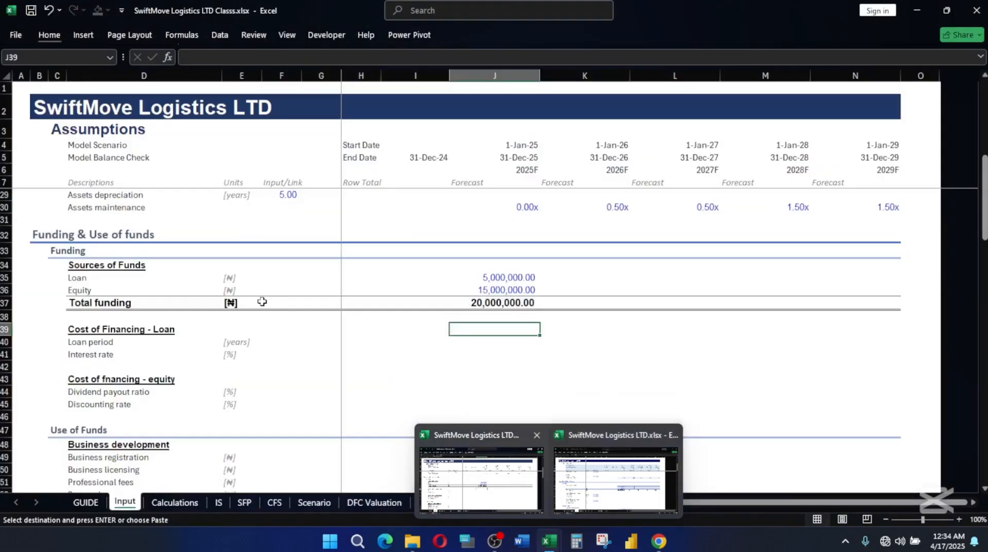
left_click(284, 333)
left_click(278, 342)
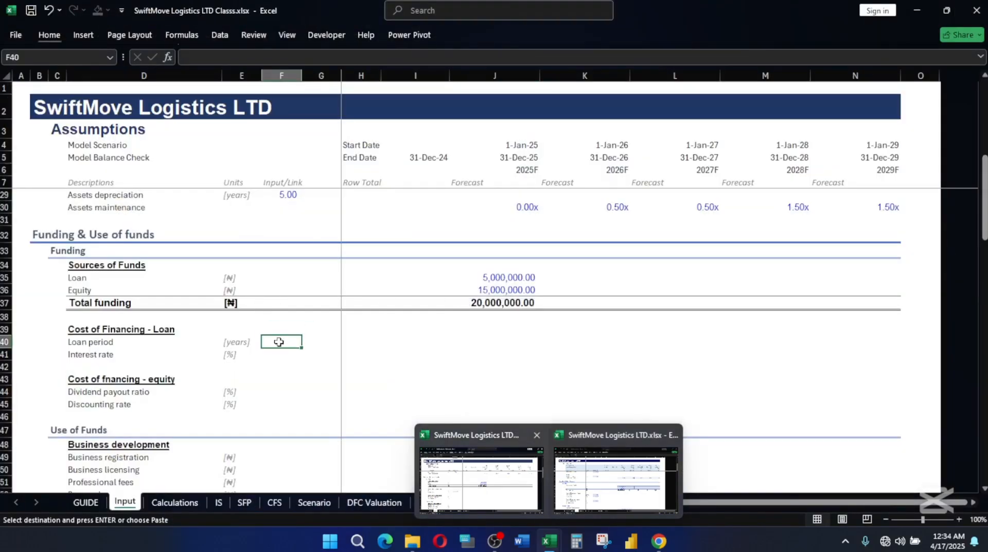
type("5.00 23.00%")
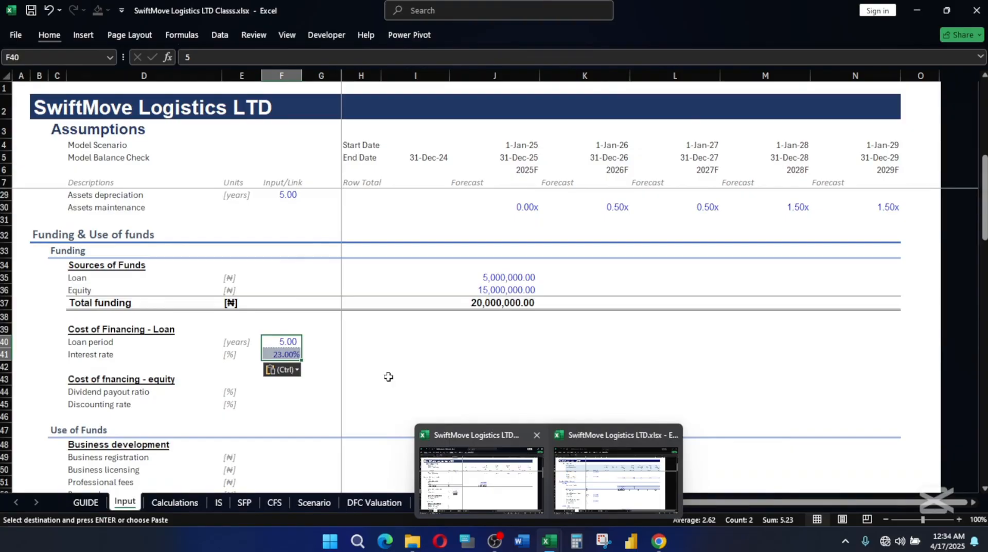
Apply the Input cell style to the loan period and interest rate in F40:F41.
key("alt")
key("h")
key("k")
left_click(457, 344)
Apply the custom Percentage cell style to the loan interest rate in F41.
left_click(285, 355)
key("alt")
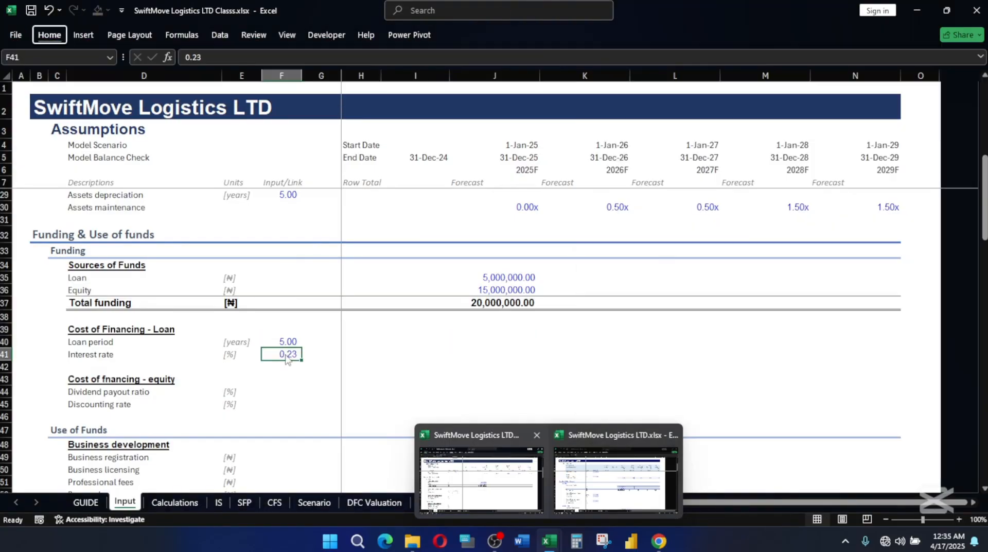
key("h")
key("j")
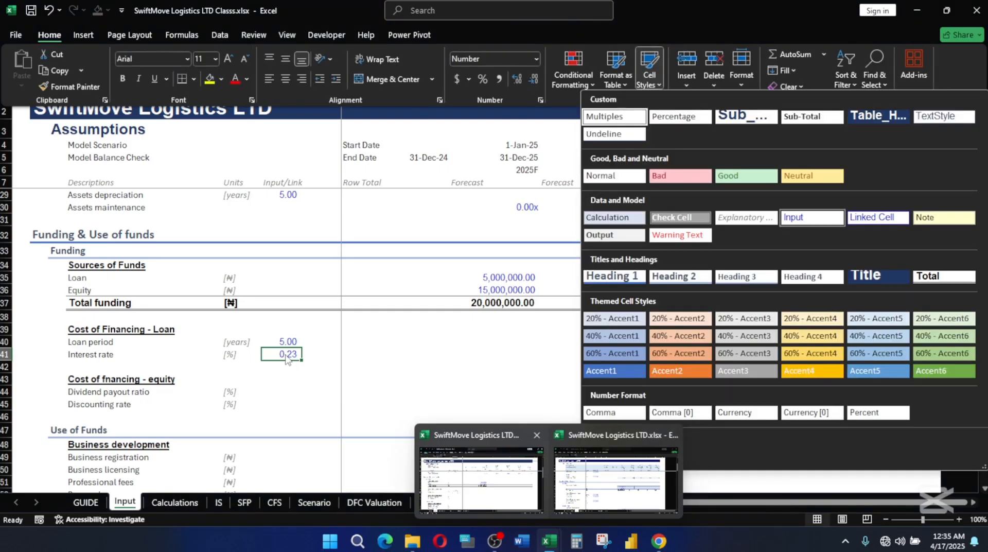
left_click(673, 119)
left_click(374, 358)
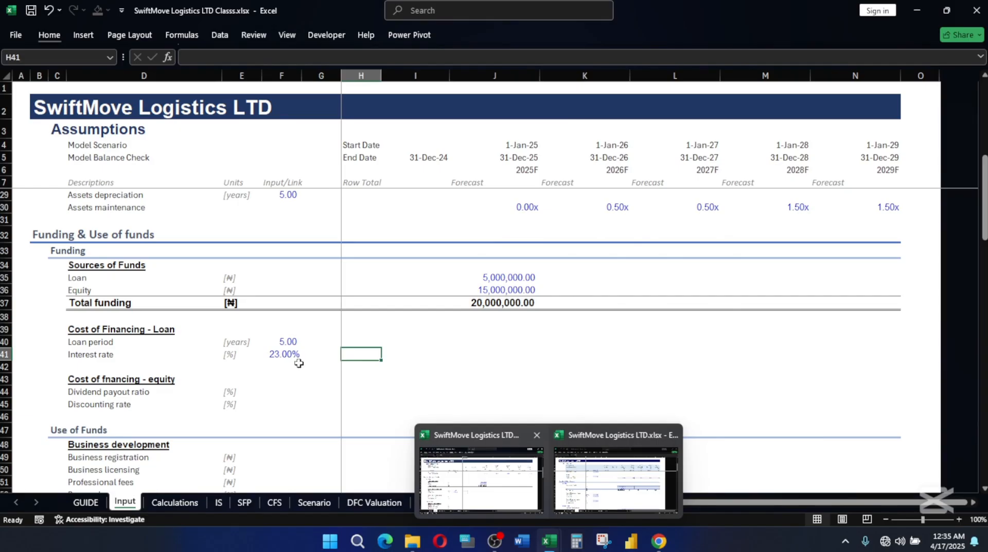
Set the loan interest rate in F41 to 25%.
left_click(290, 341)
left_click(277, 358)
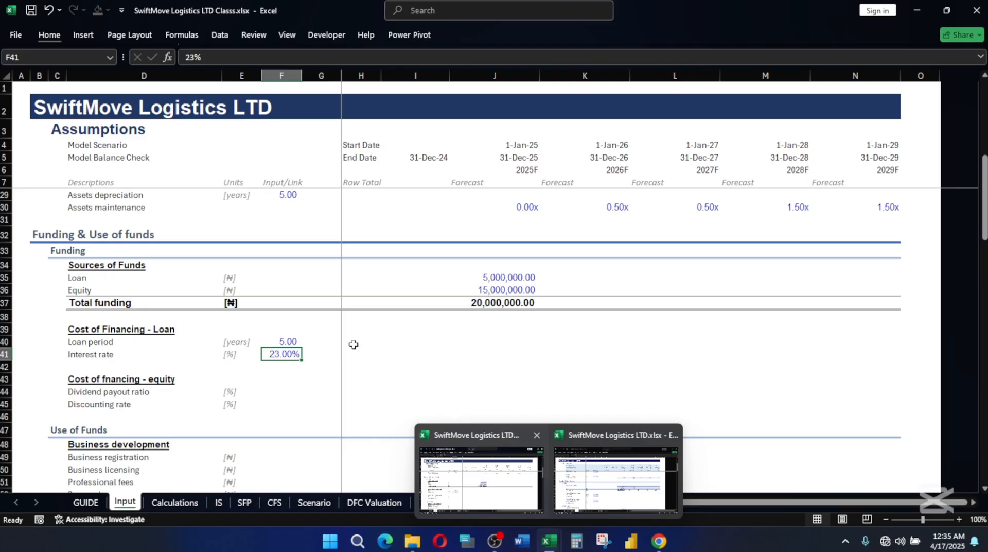
left_click(375, 331)
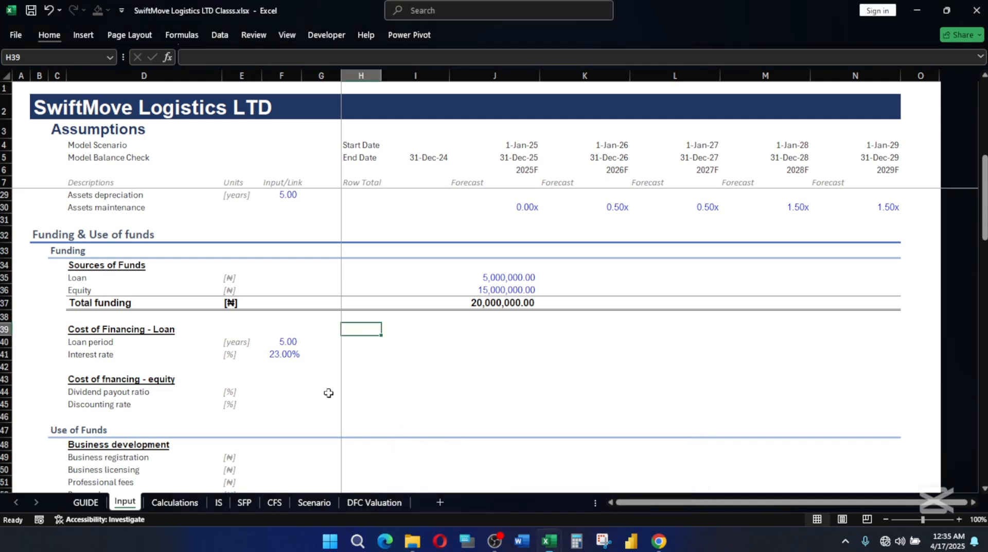
left_click(282, 342)
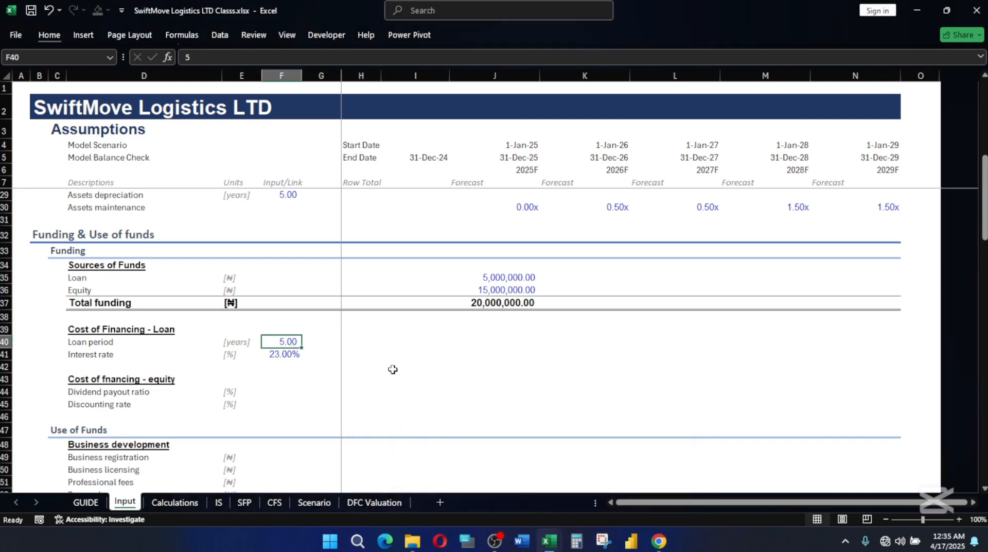
left_click(279, 354)
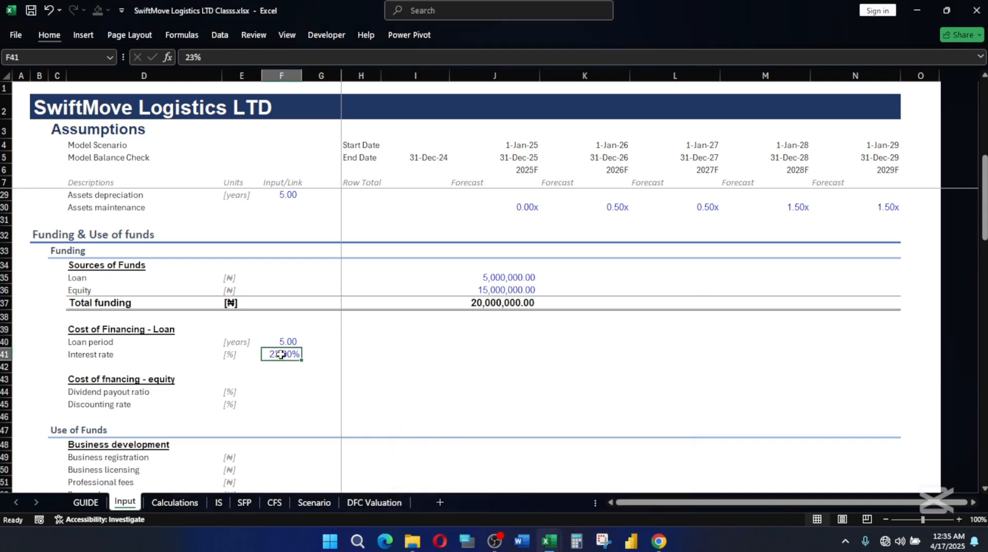
type("25")
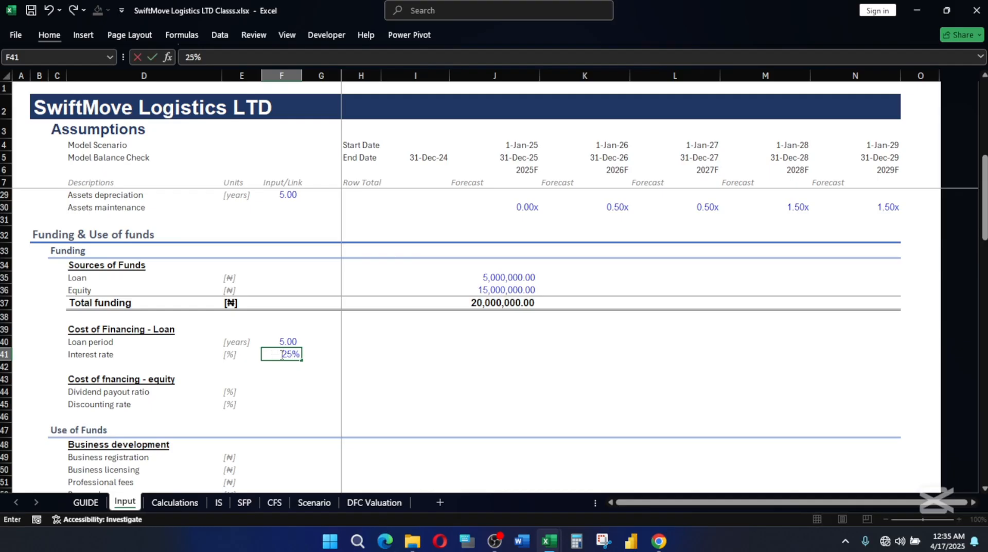
key("Return")
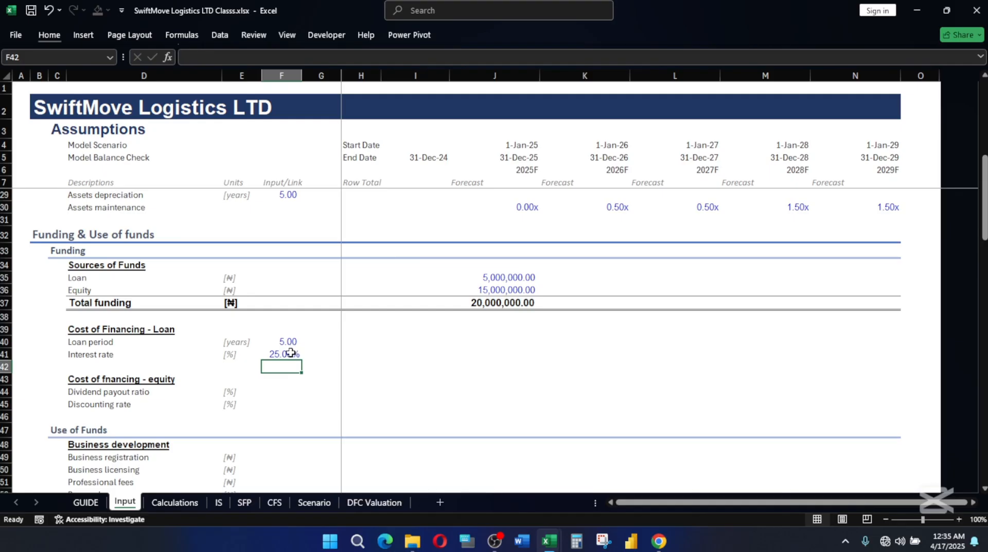
Look up the dividend payout ratio on the reference workbook's Input sheet and return to SwiftMove Logistics LTD Classs.xlsx.
left_click(276, 341)
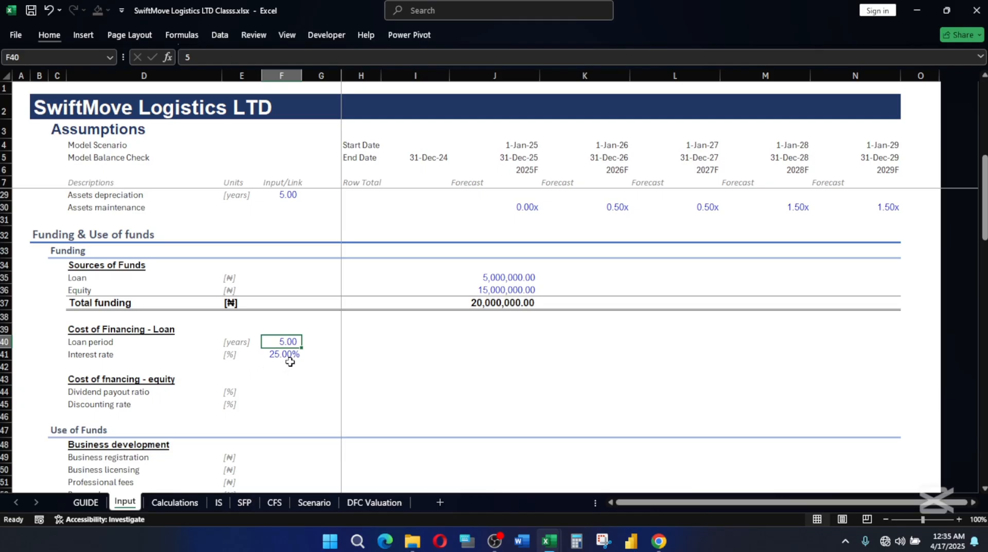
scroll(270, 390, "down", 1)
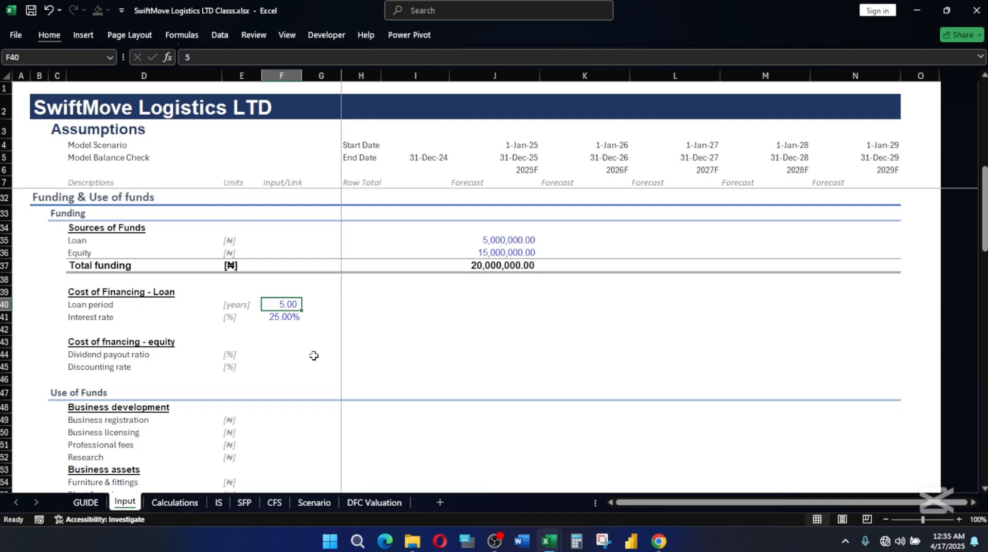
left_click(119, 341)
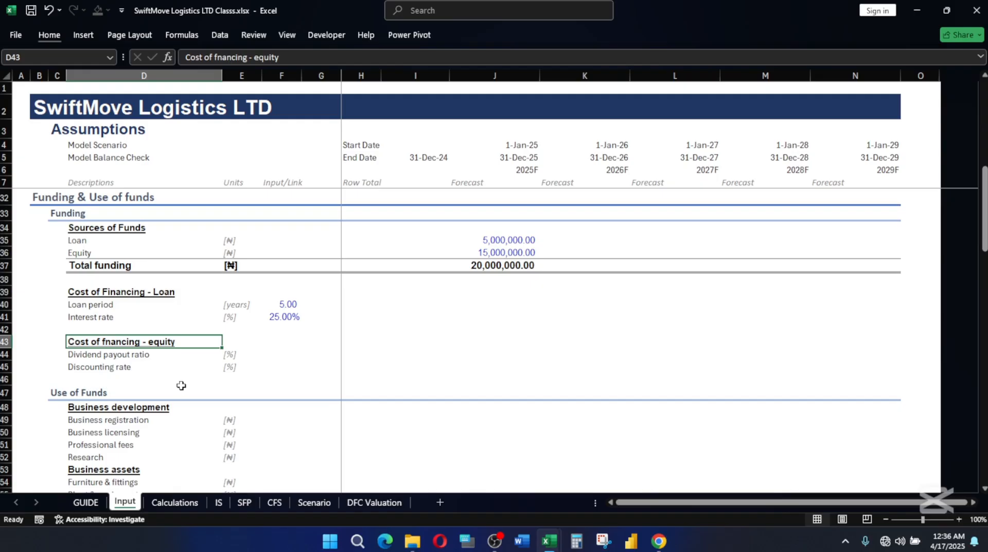
key("Down")
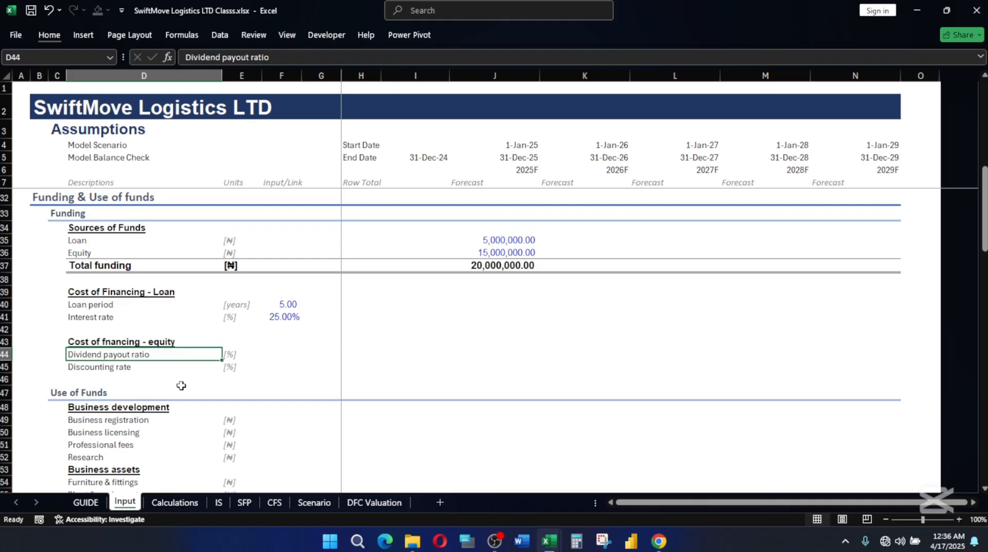
mouse_move(548, 540)
left_click(592, 455)
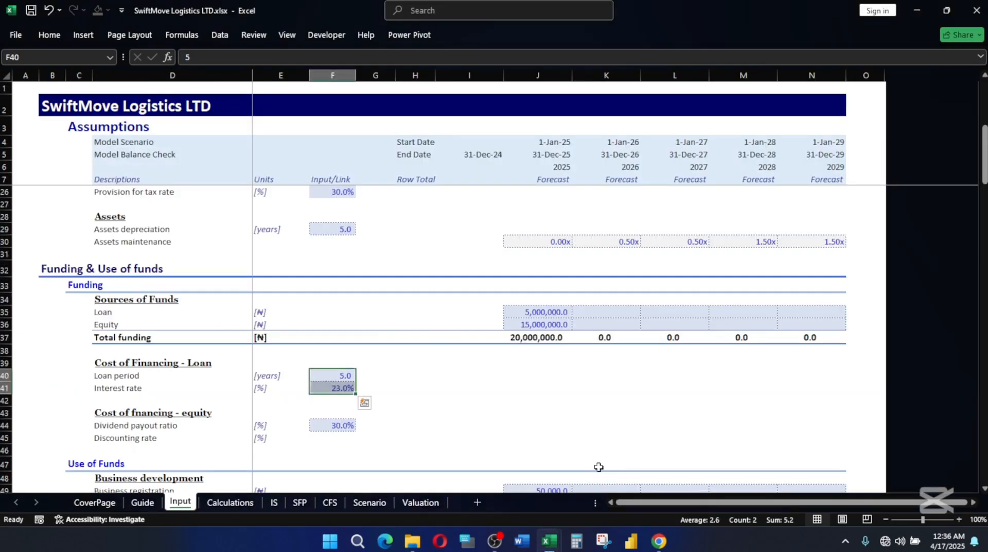
left_click(328, 425)
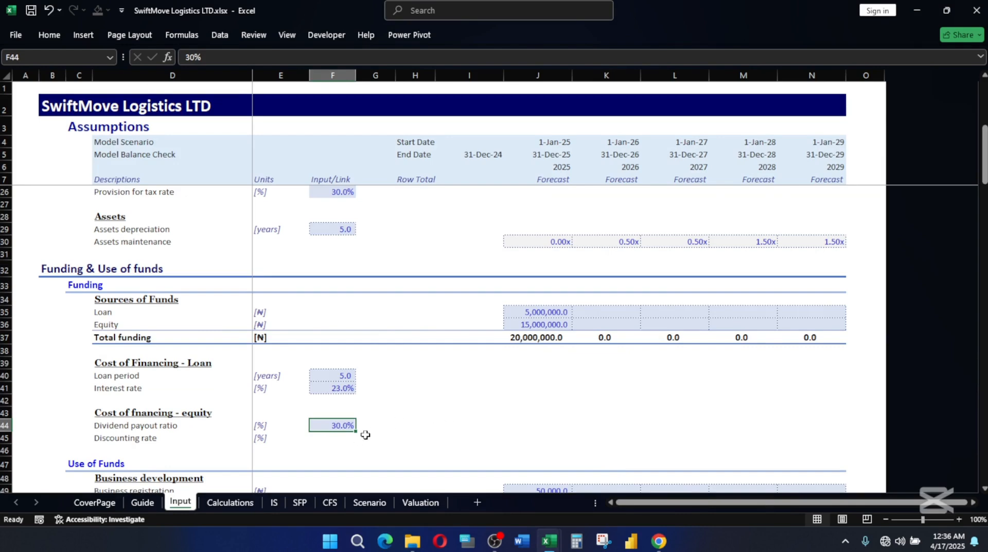
mouse_move(561, 542)
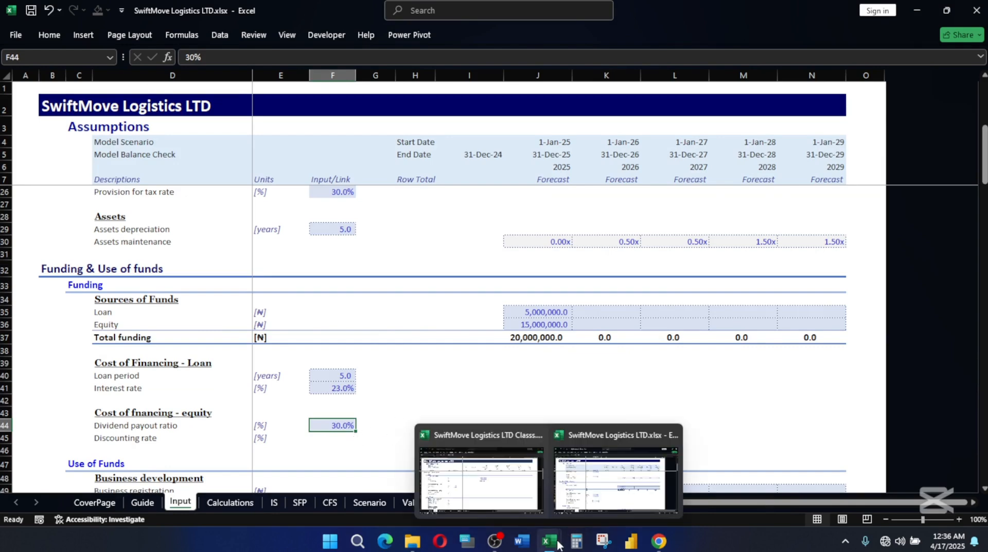
left_click(496, 505)
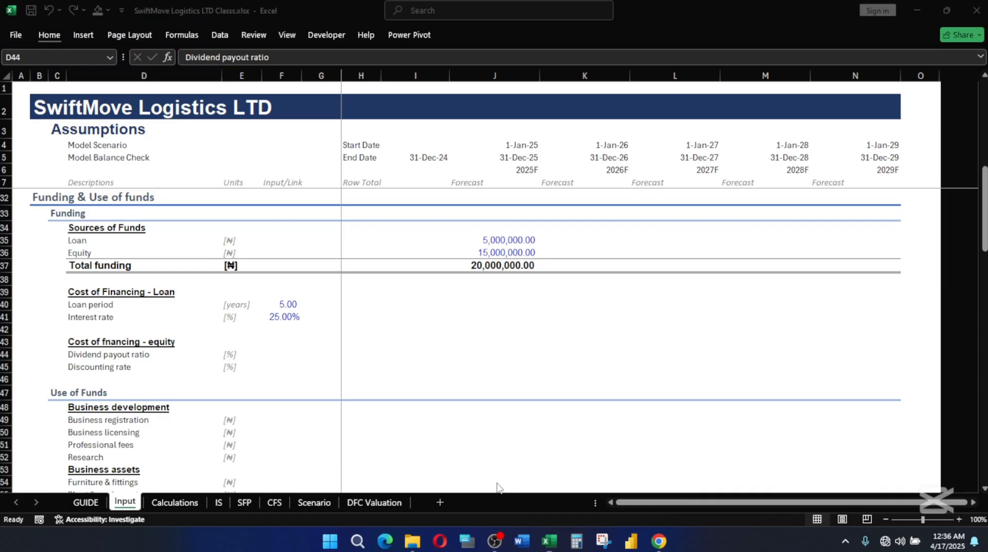
Copy the loan interest rate cell F41 to the Dividend payout ratio in F44 and set its value to 30%.
left_click(257, 353)
left_click(278, 351)
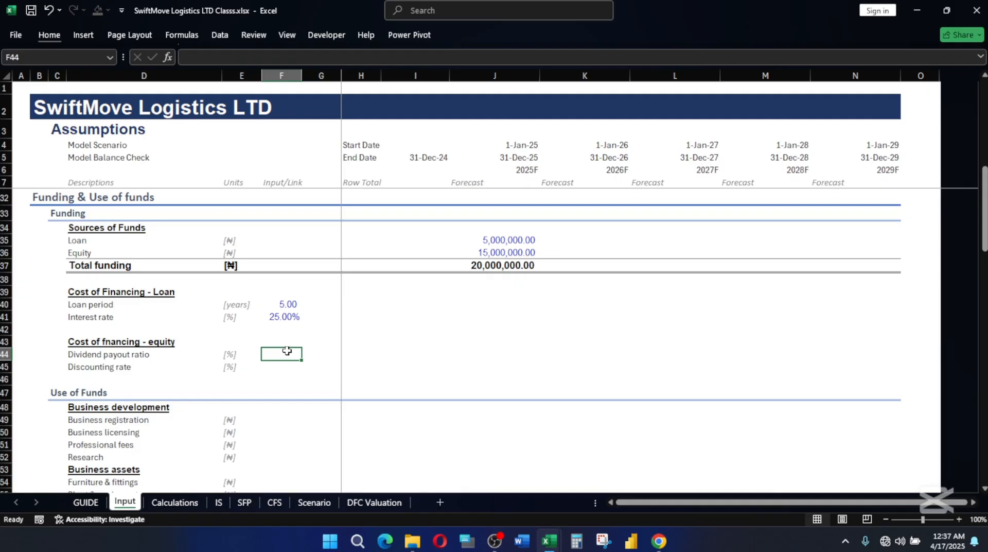
left_click(284, 317)
key("ctrl+c")
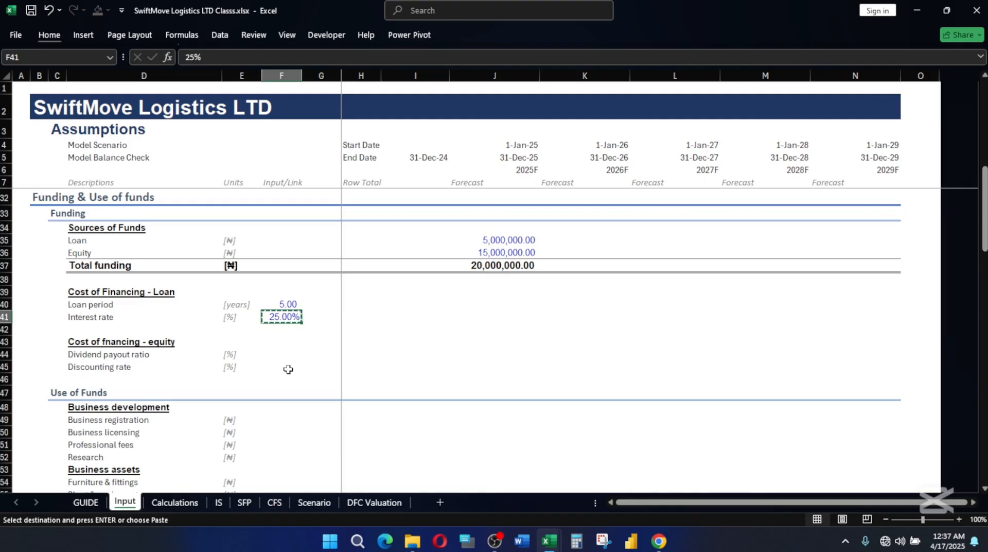
left_click(284, 354)
key("ctrl+v")
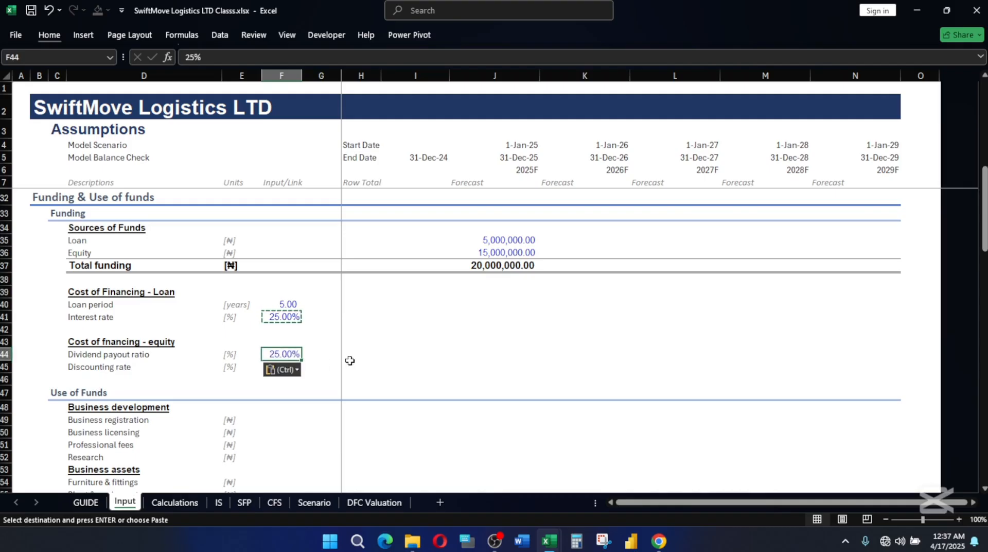
type("30")
key("Return")
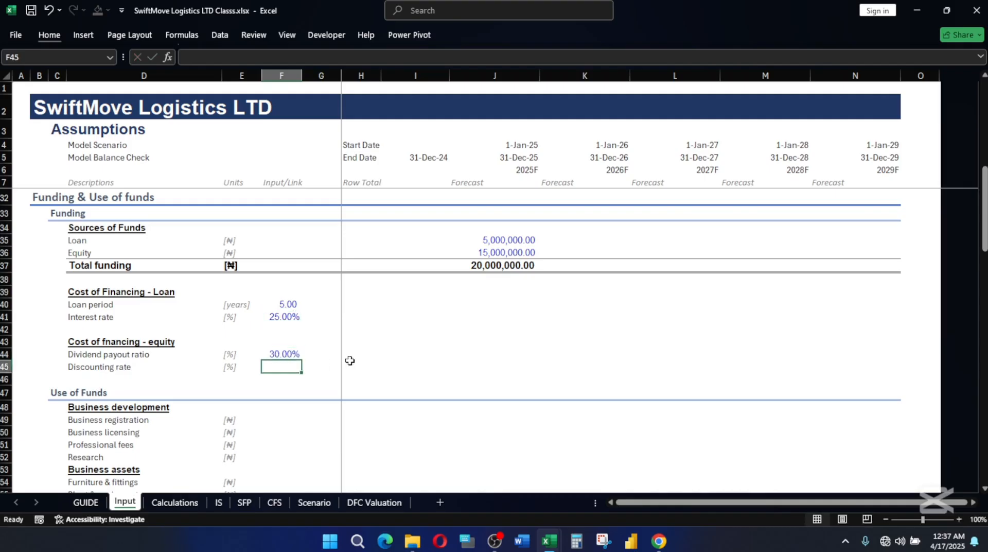
key("Up")
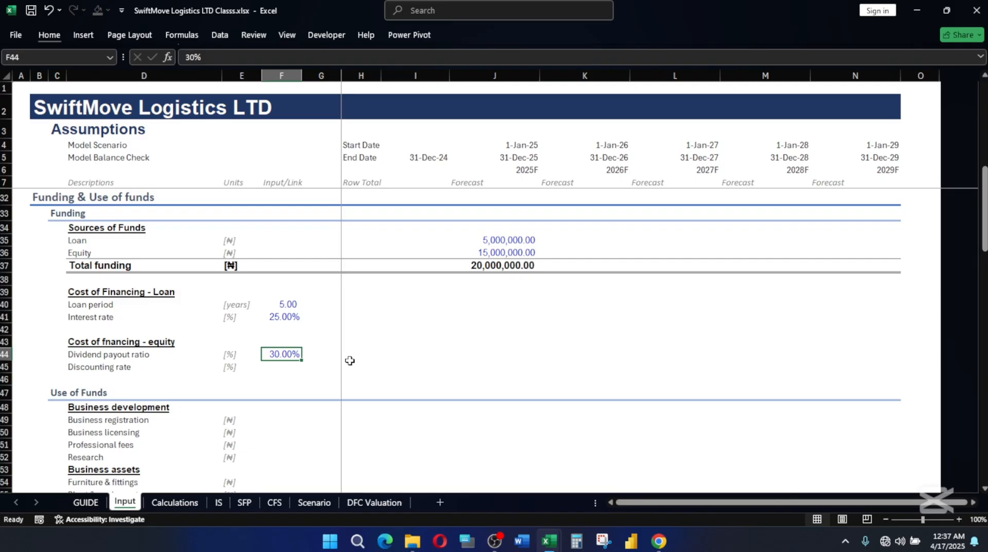
left_click(102, 366)
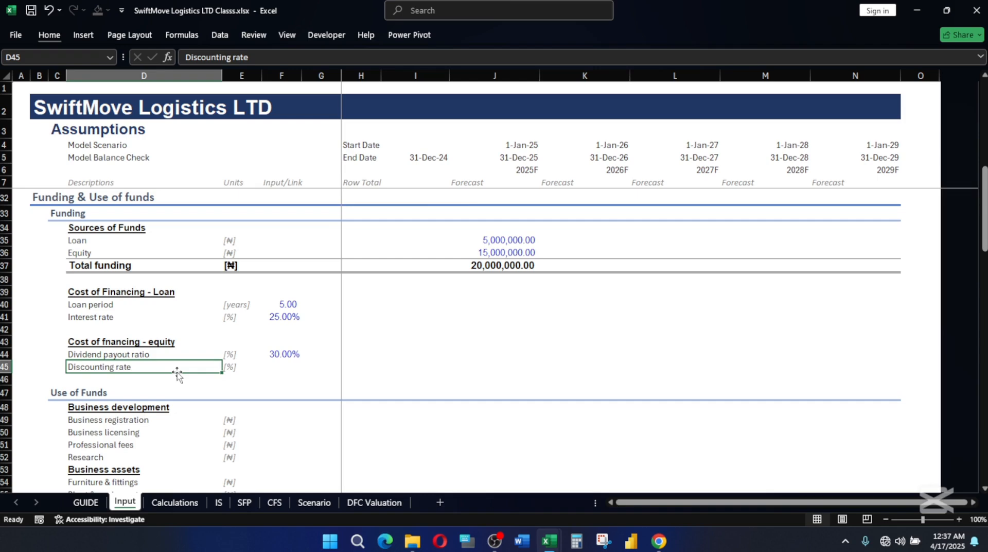
scroll(205, 355, "up", 1)
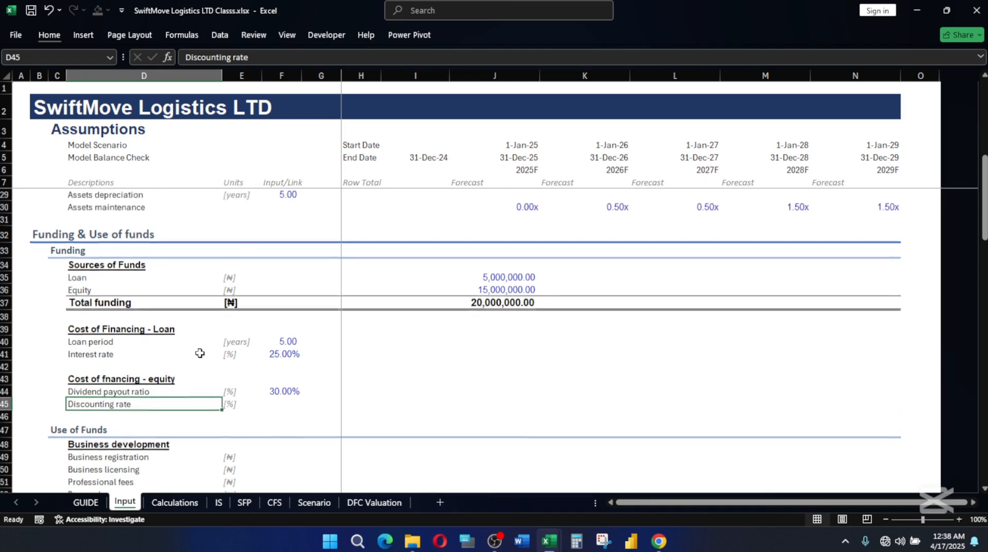
scroll(202, 353, "down", 4)
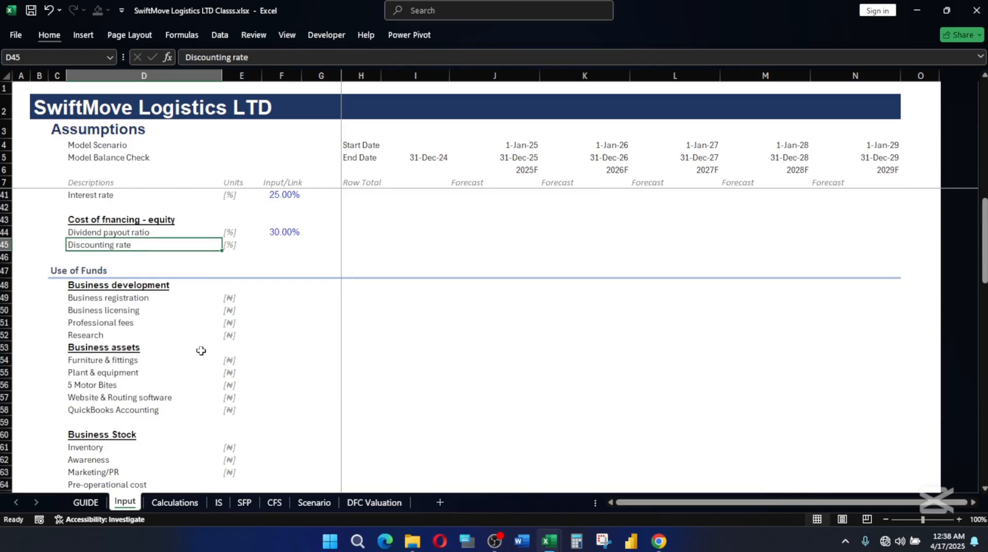
left_click(60, 268)
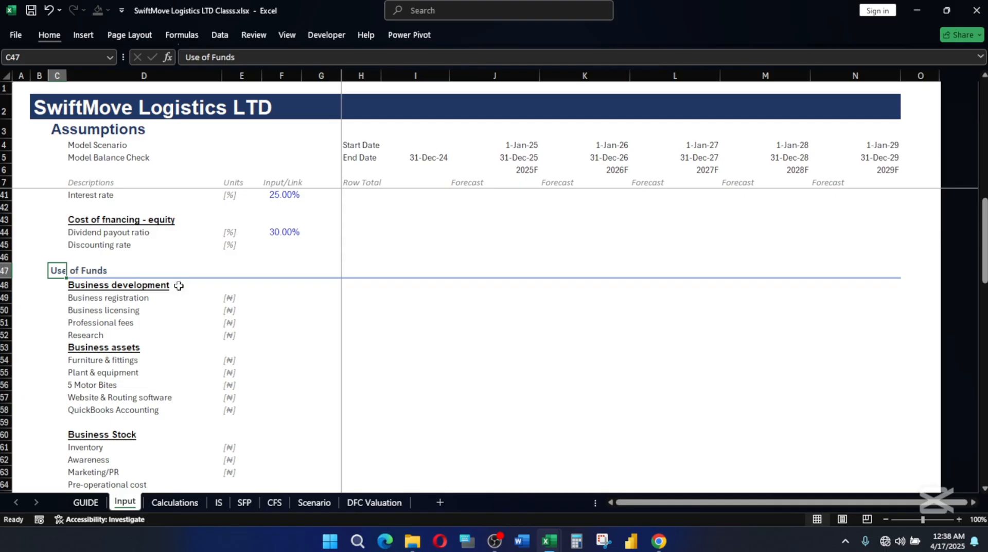
Switch to SwiftMove Logistics LTD.xlsx and copy the 2025 Use of Funds amounts in J49:J66 of its Input sheet.
mouse_move(554, 540)
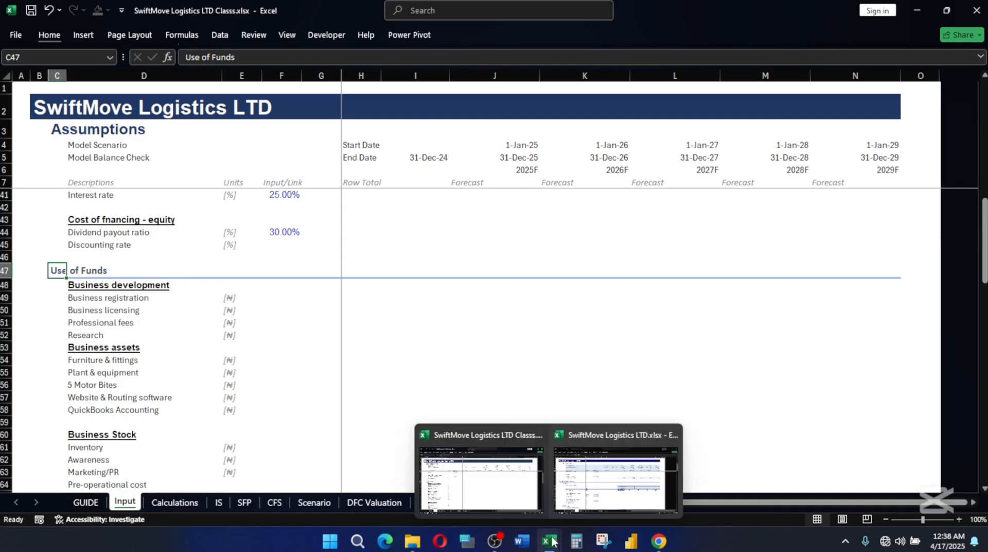
left_click(618, 468)
scroll(434, 343, "down", 6)
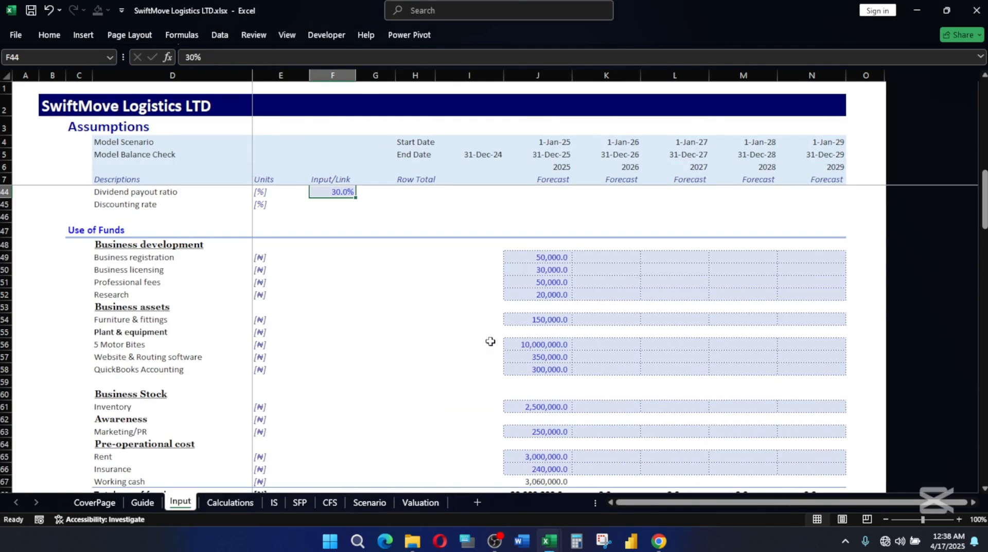
scroll(490, 340, "down", 2)
scroll(499, 337, "up", 2)
left_click_drag(543, 257, 548, 442)
key("ctrl+c")
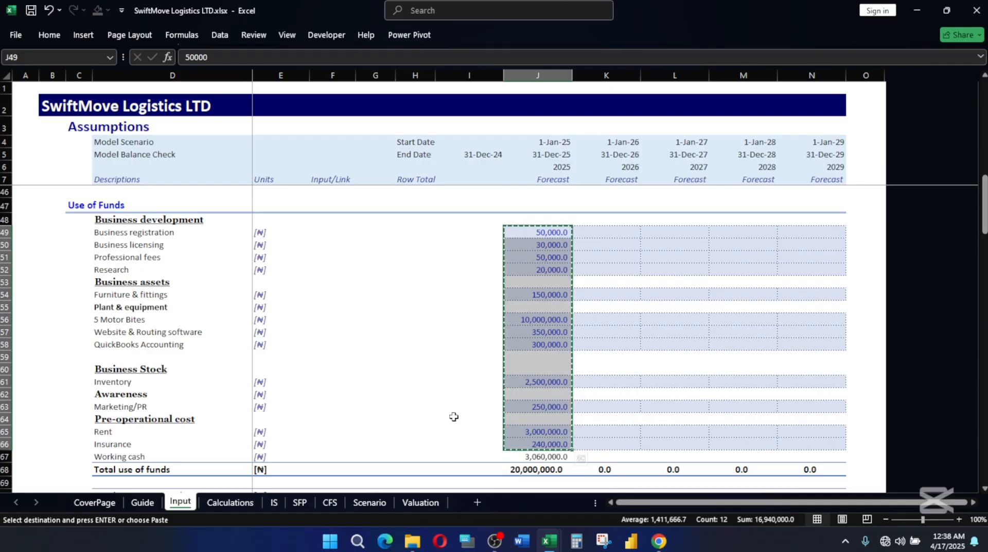
Return to SwiftMove Logistics LTD Classs.xlsx and paste the copied Use of Funds amounts as values only, starting at J49.
mouse_move(537, 529)
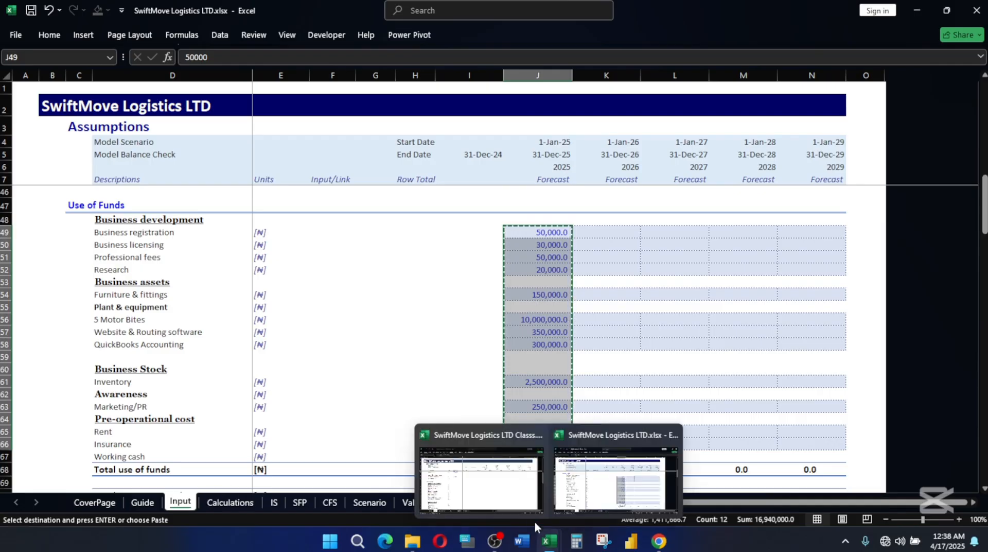
left_click(468, 481)
scroll(502, 314, "up", 1)
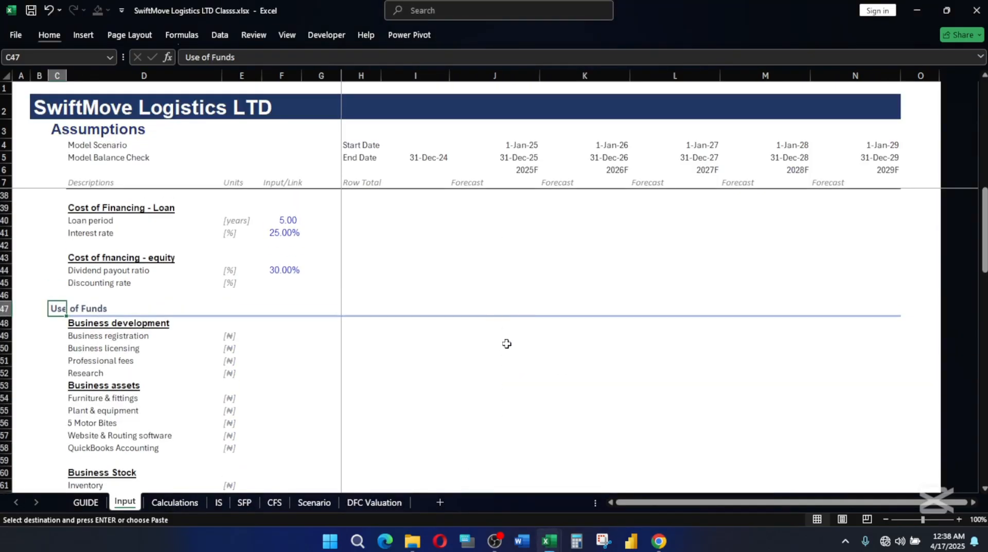
left_click(509, 336)
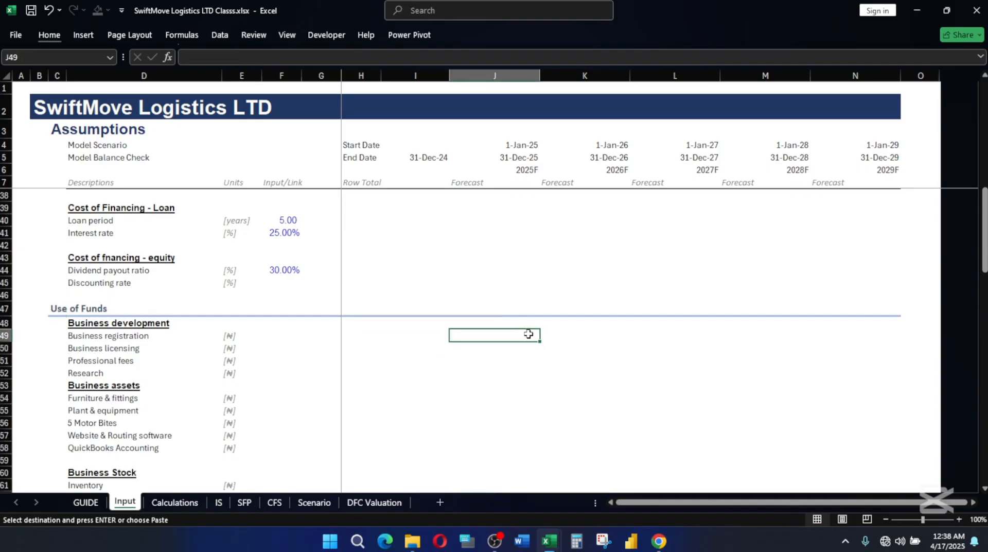
key("alt")
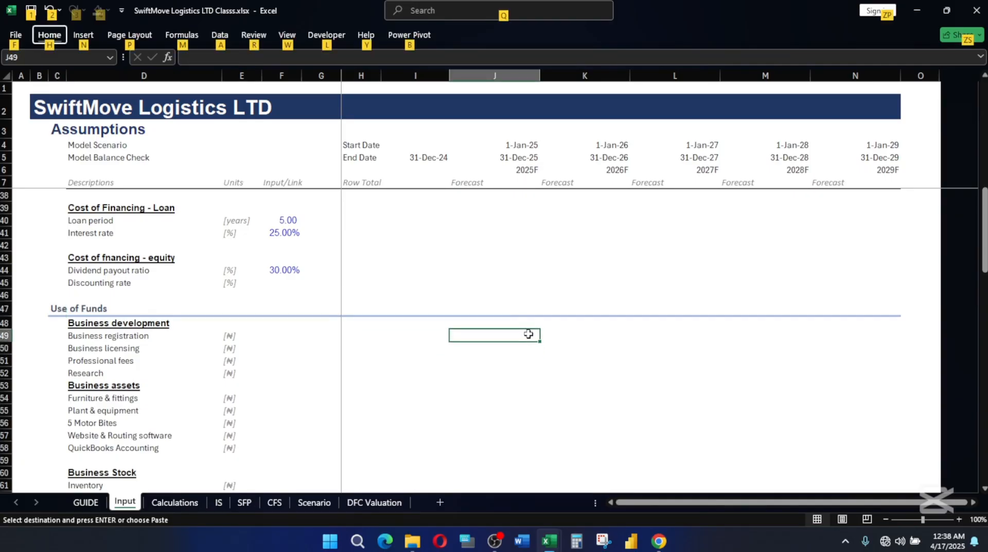
key("h")
key("v")
key("v")
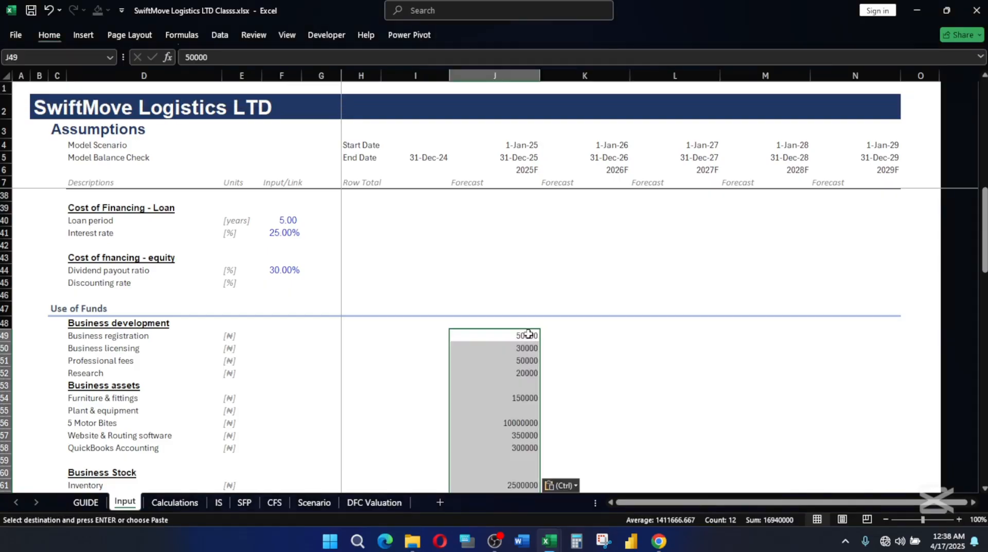
scroll(513, 360, "down", 5)
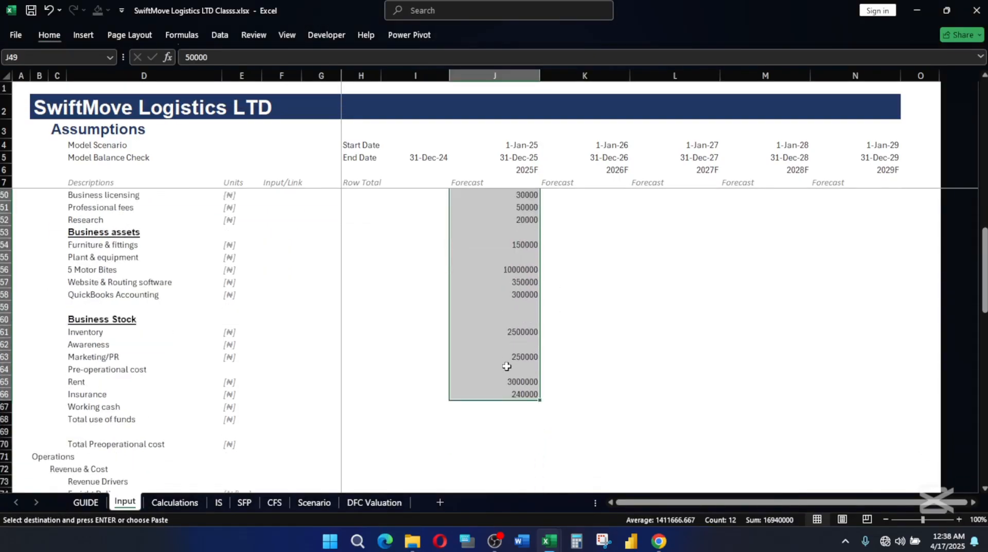
scroll(514, 365, "up", 5)
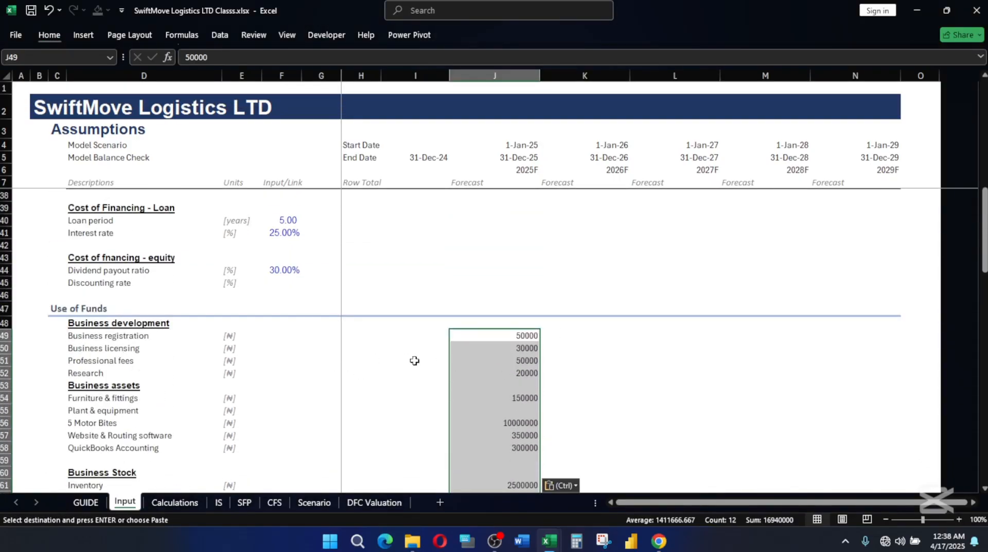
Apply the Input cell style to the Use of Funds range J49:N66, covering all five forecast years.
scroll(424, 353, "down", 2)
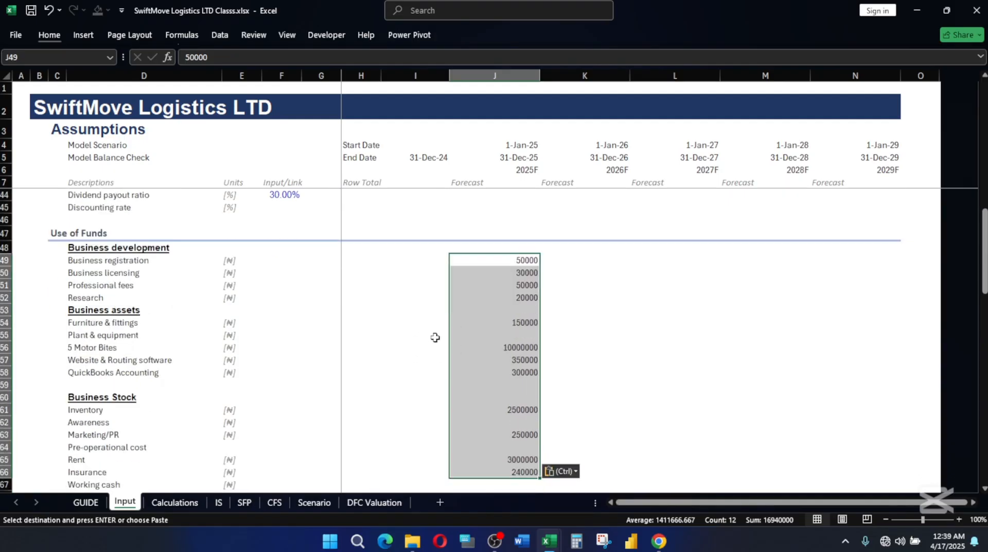
key("shift+Right")
key("shift+Right")
key("shift+Right")
key("shift+Right")
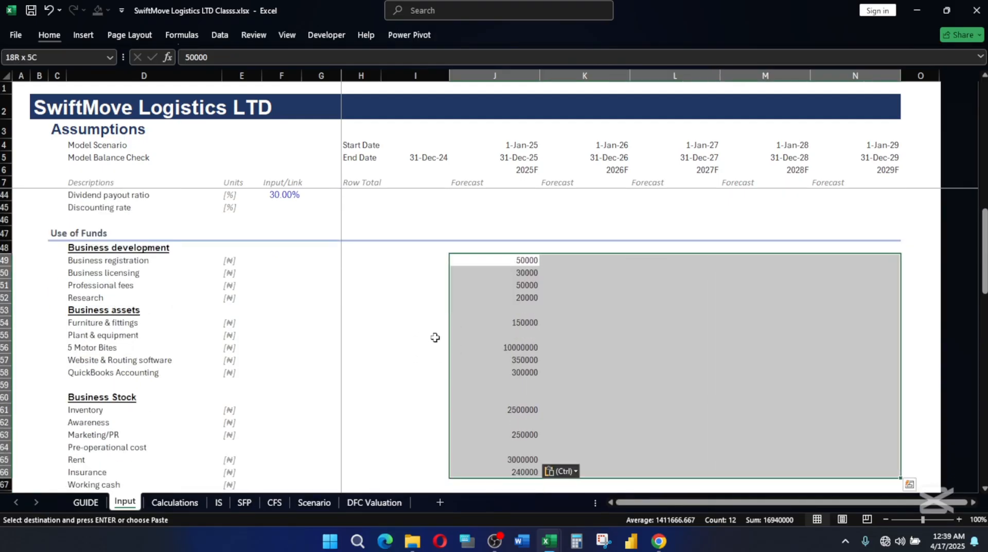
key("alt")
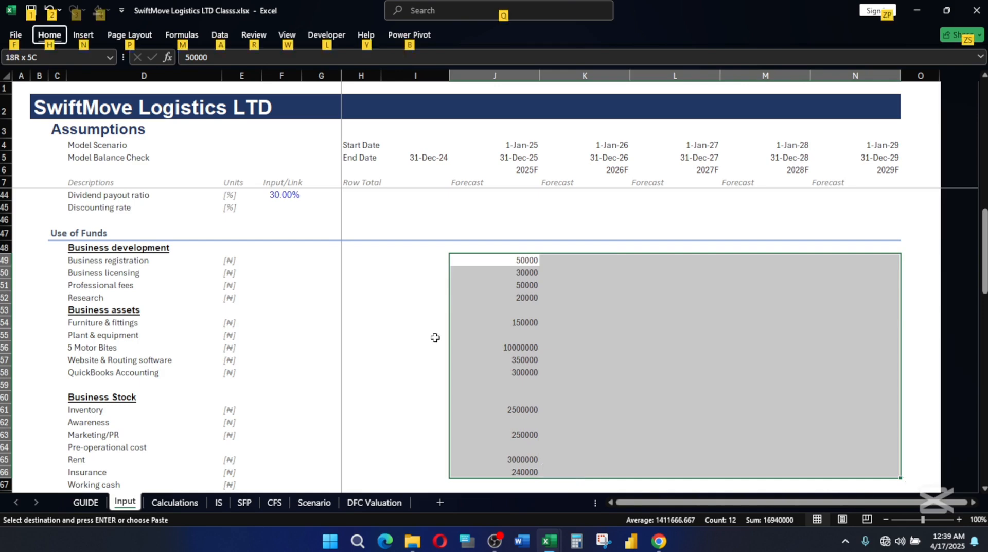
key("h")
key("j")
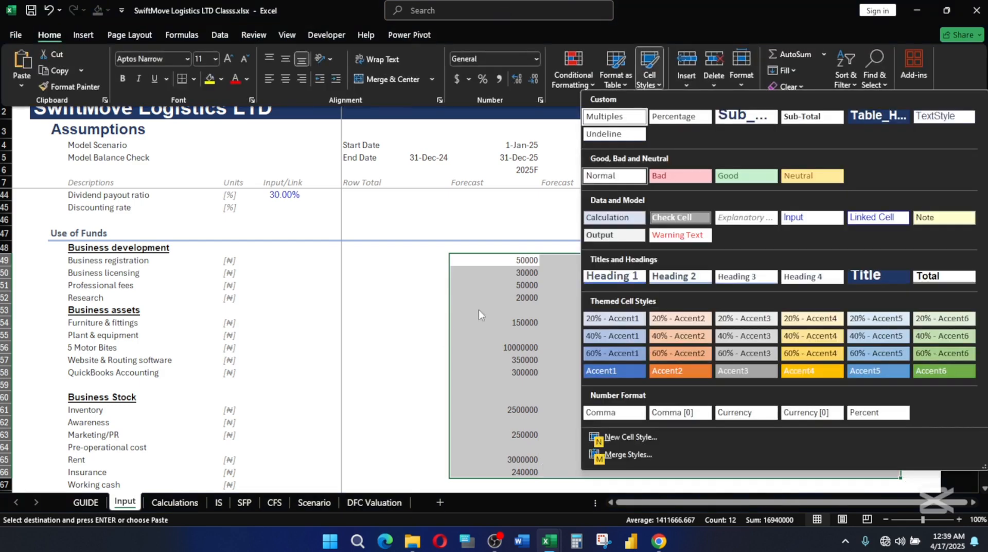
left_click(815, 220)
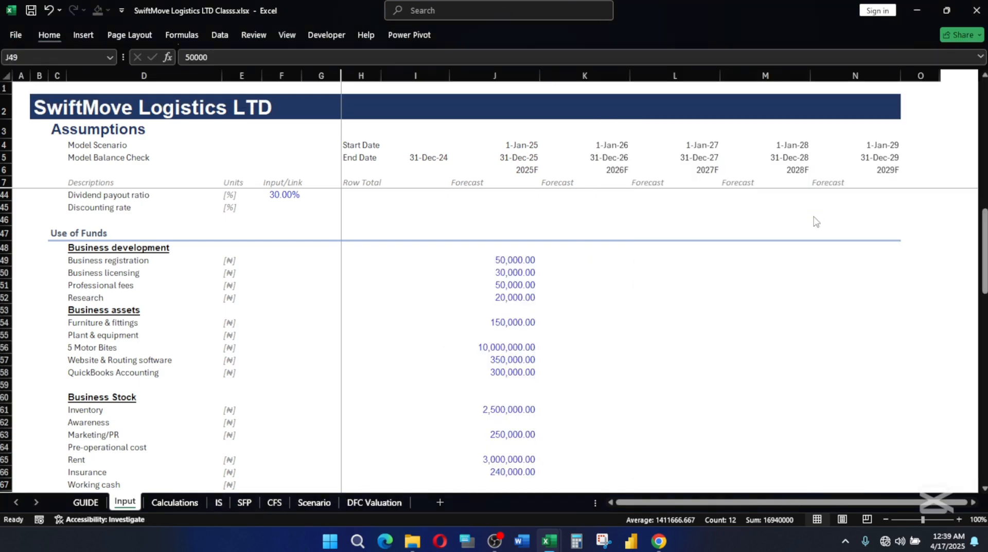
left_click(603, 321)
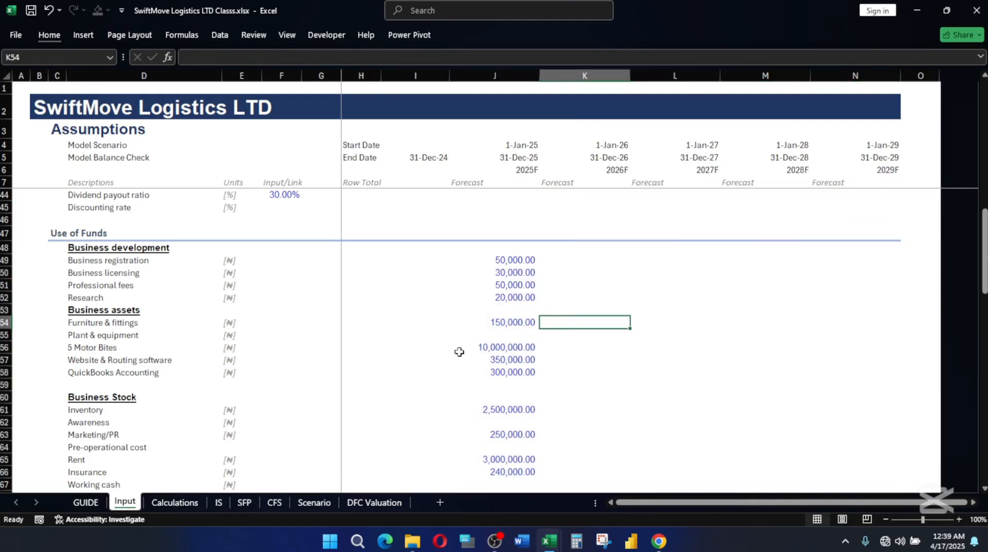
Review the 2025 Business development amounts from Business registration to Research in J49:J52.
scroll(456, 349, "down", 2)
scroll(474, 324, "up", 3)
left_click(515, 299)
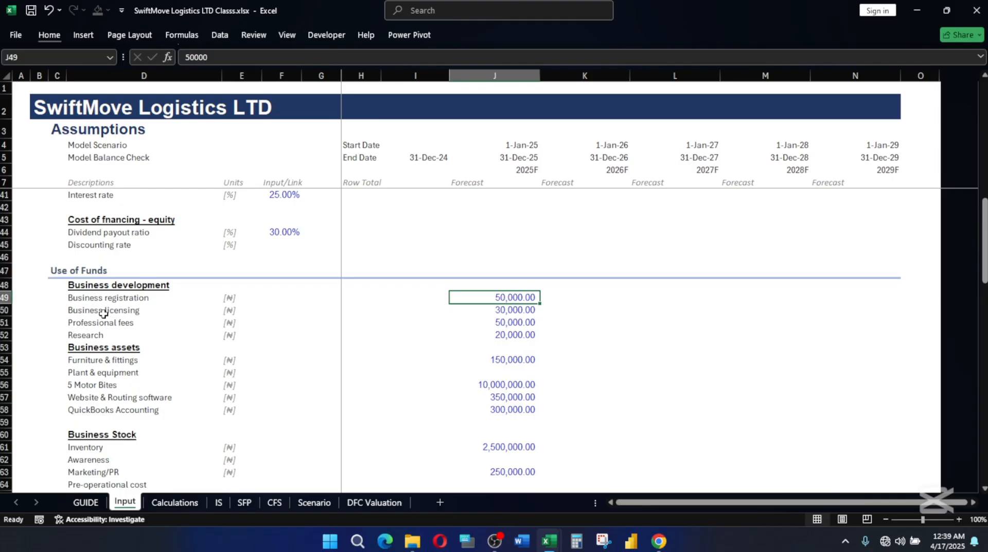
key("Down")
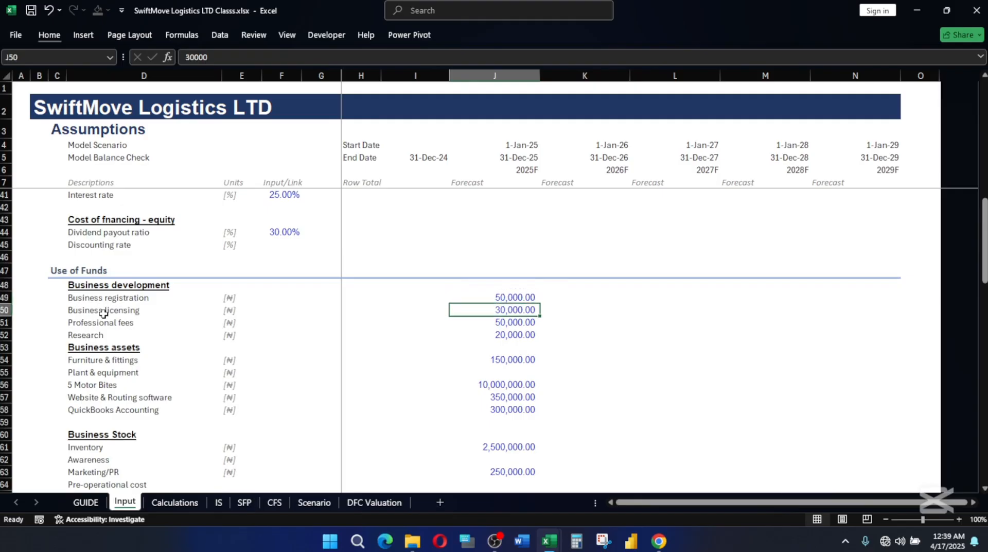
key("Down")
key("Down")
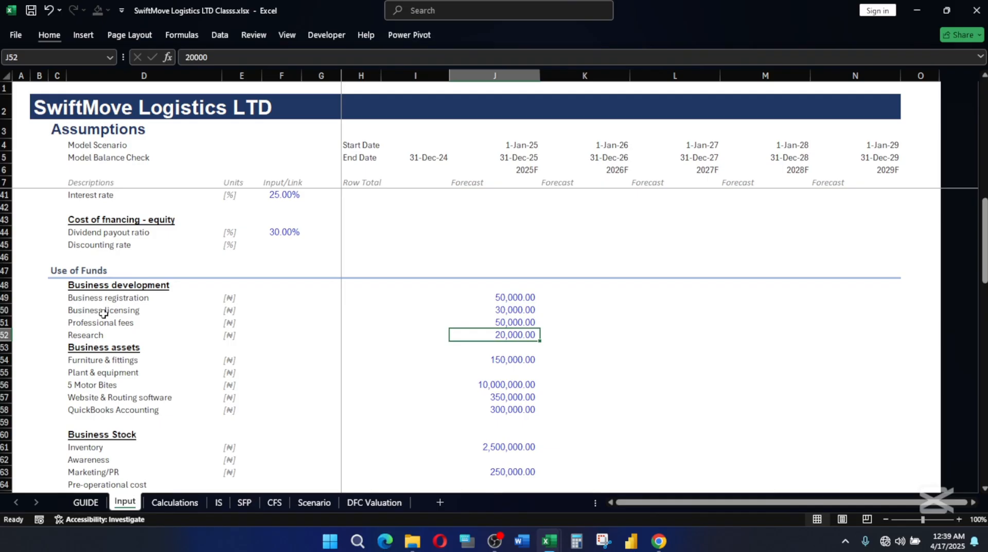
key("Up")
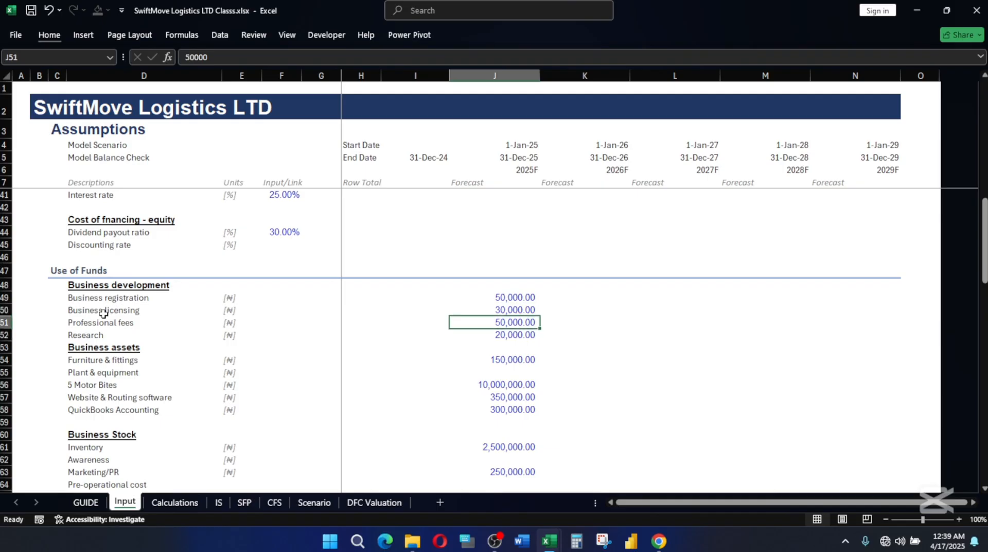
key("Down")
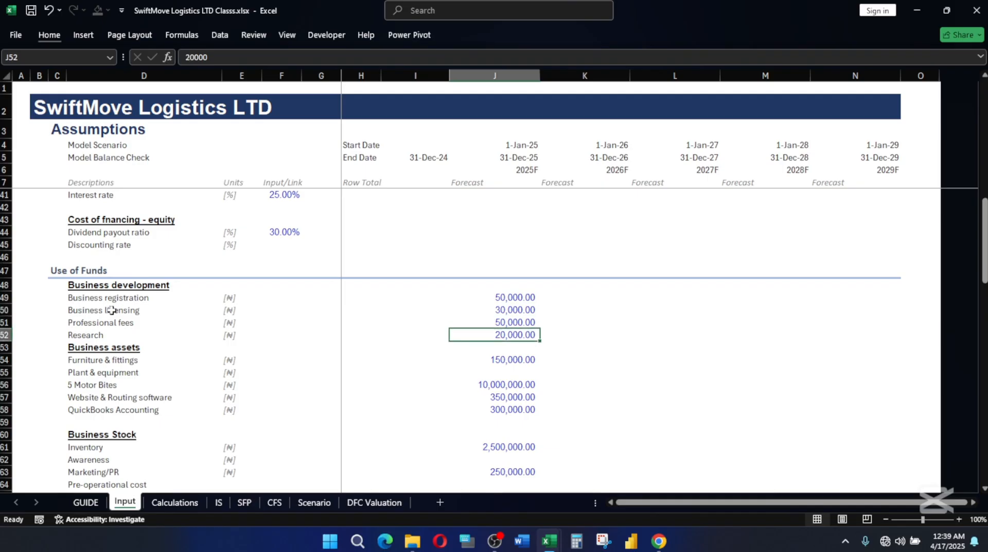
Change the Research label in D52 to "Research & Development".
double_click(106, 335)
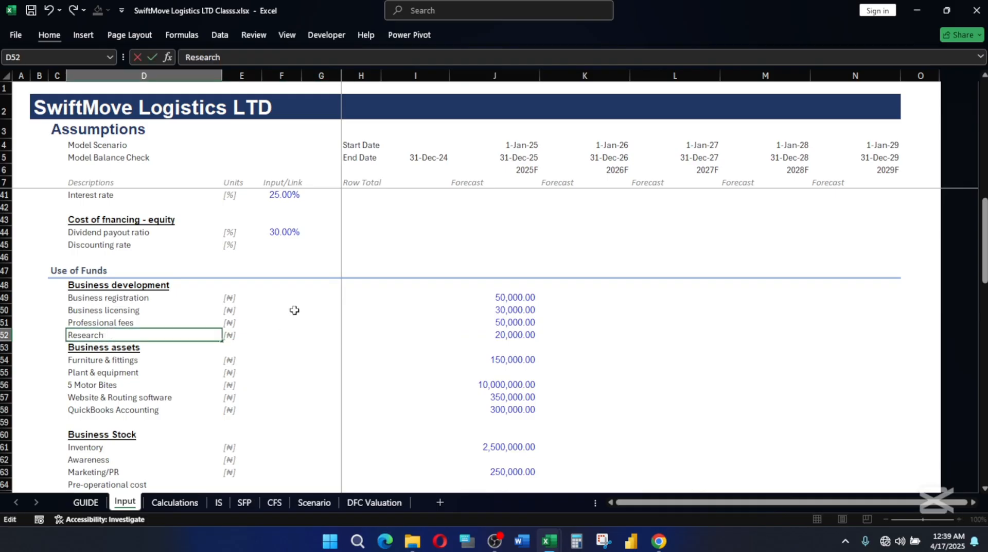
type("& Development")
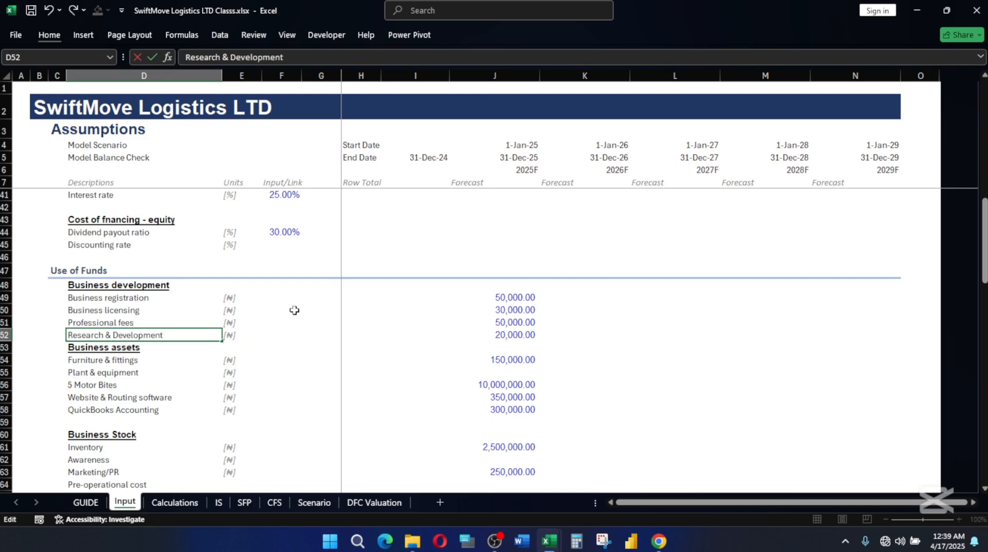
key("Return")
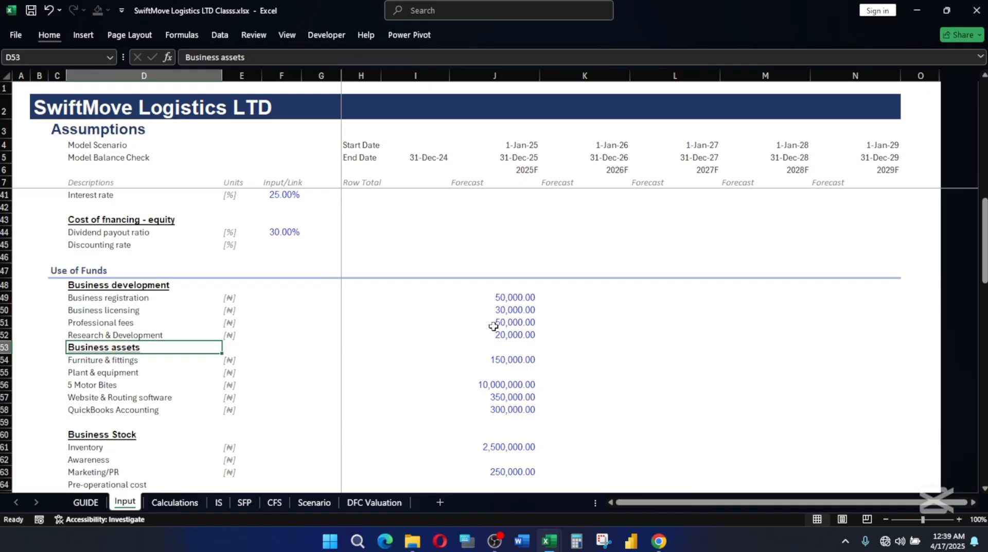
left_click(509, 333)
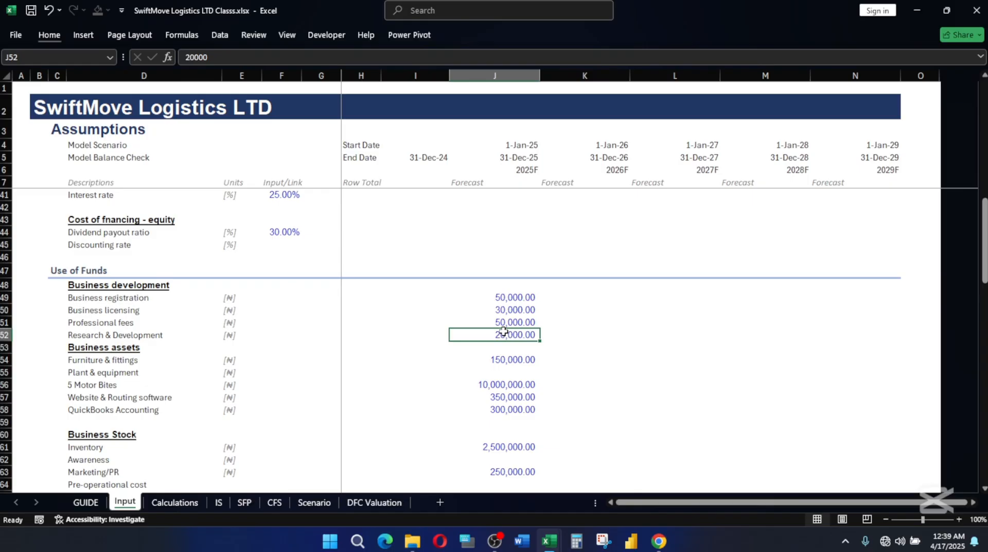
scroll(545, 358, "down", 1)
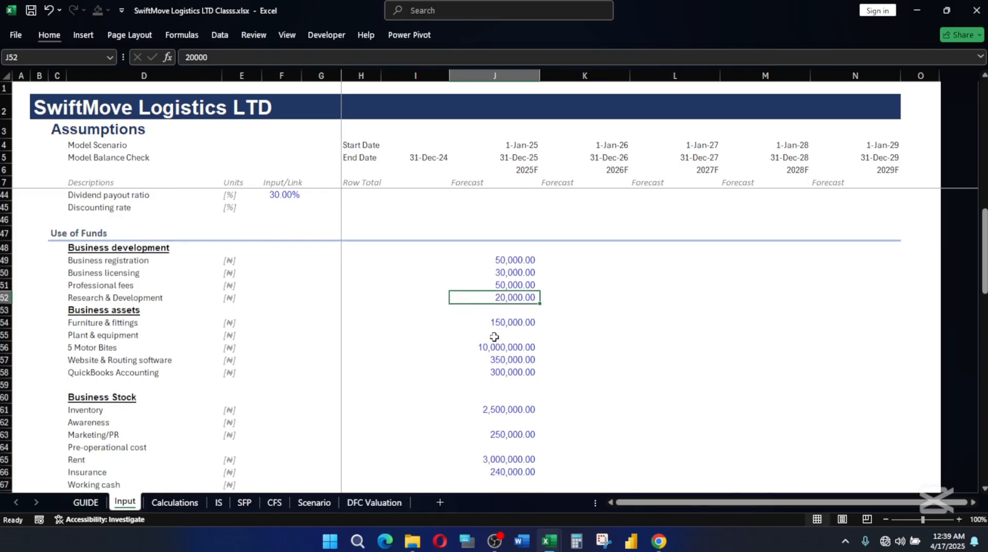
left_click(500, 321)
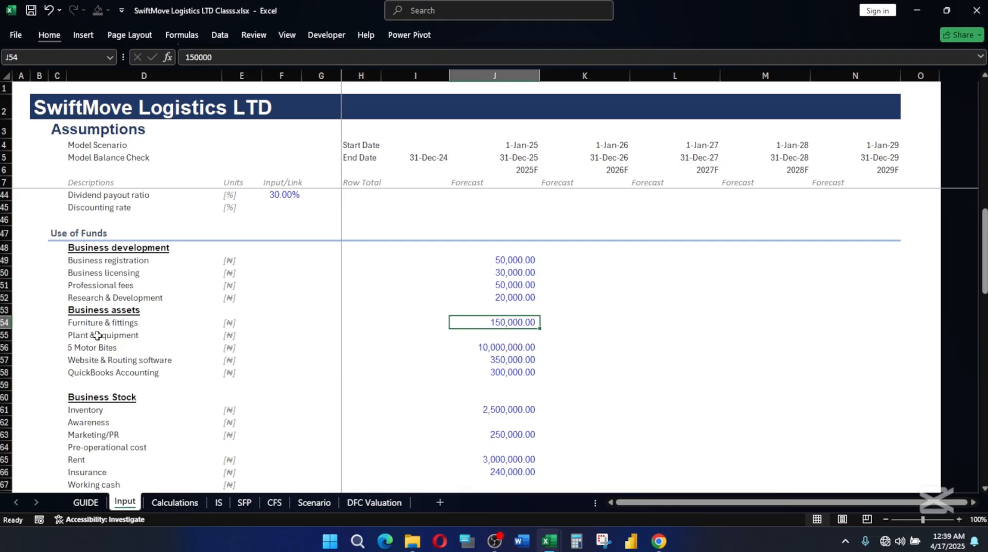
left_click(75, 322)
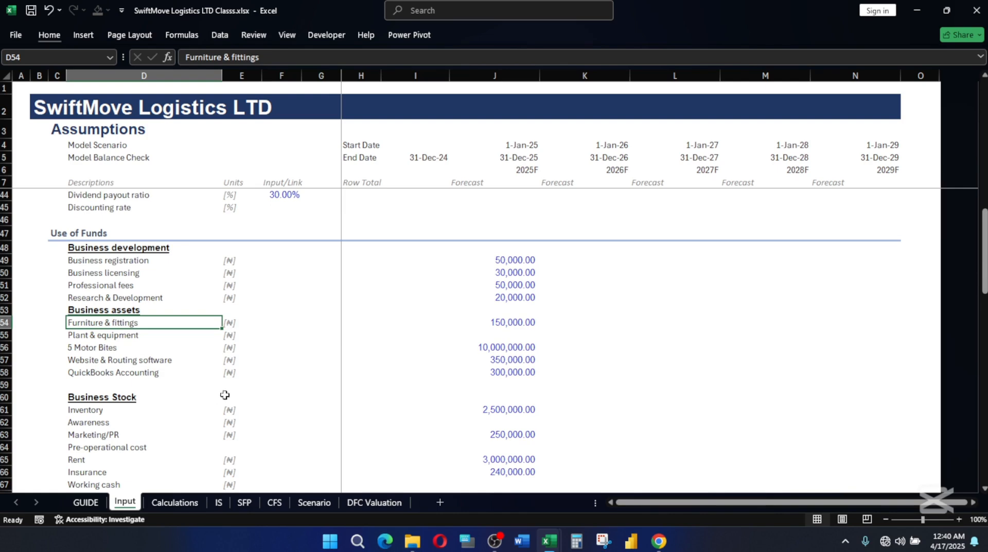
Change the Plant & equipment label in D55 to "Property, Plant & equipment".
left_click(120, 337)
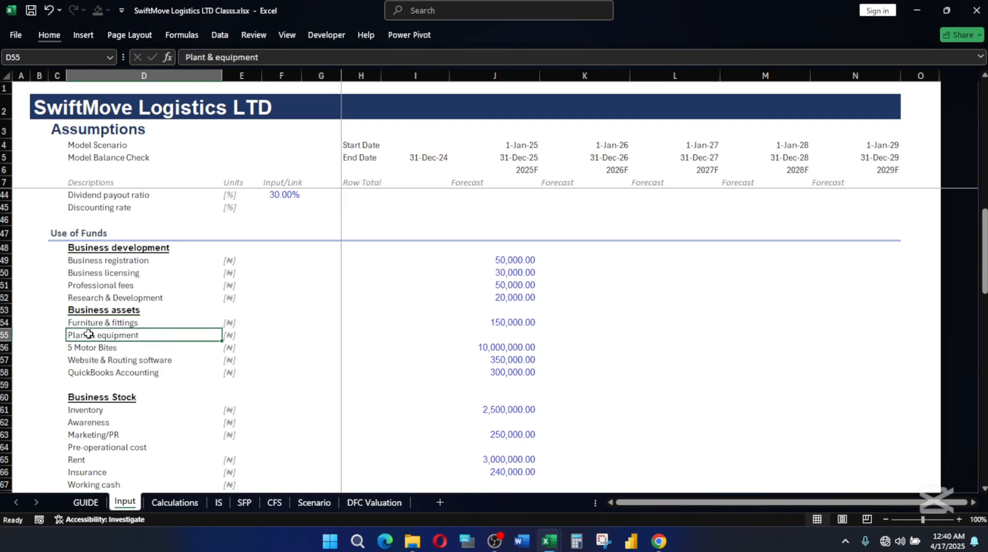
double_click(85, 337)
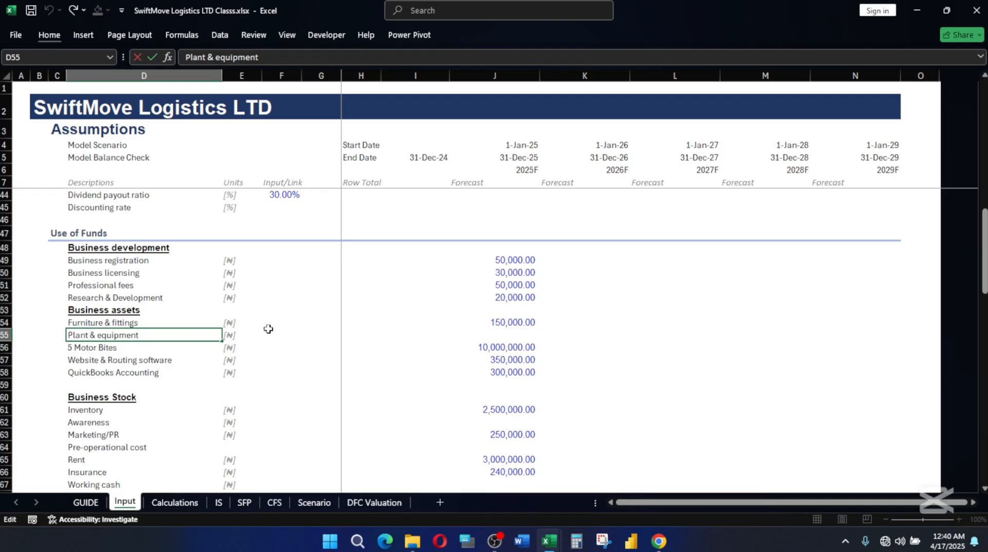
key("Home")
type("Pro")
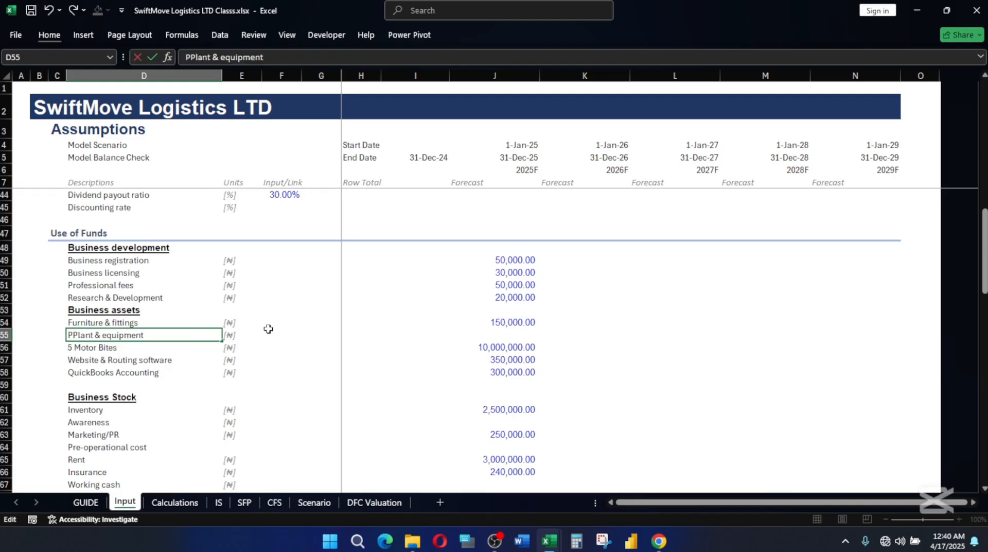
type("perty")
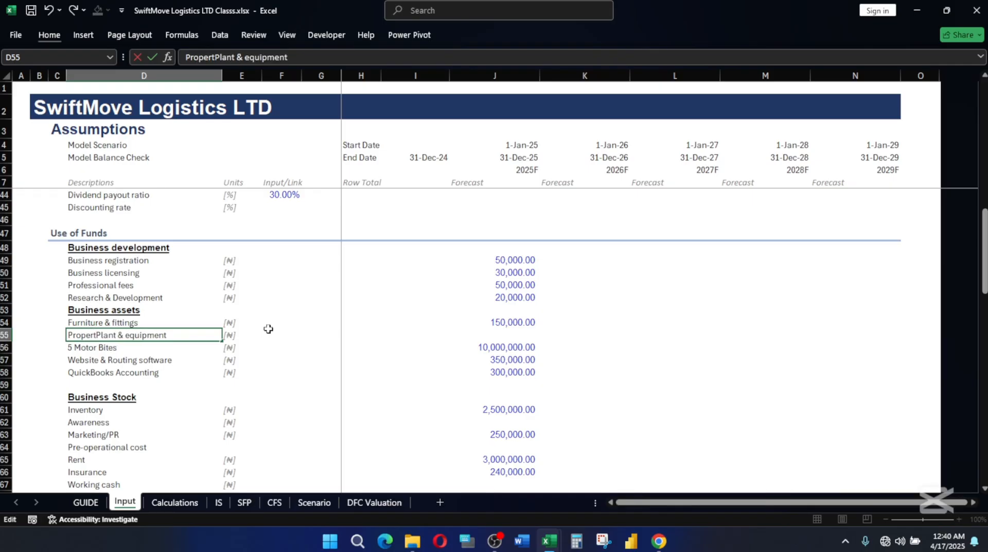
key("BackSpace")
type(",")
left_click(205, 349)
left_click(164, 334)
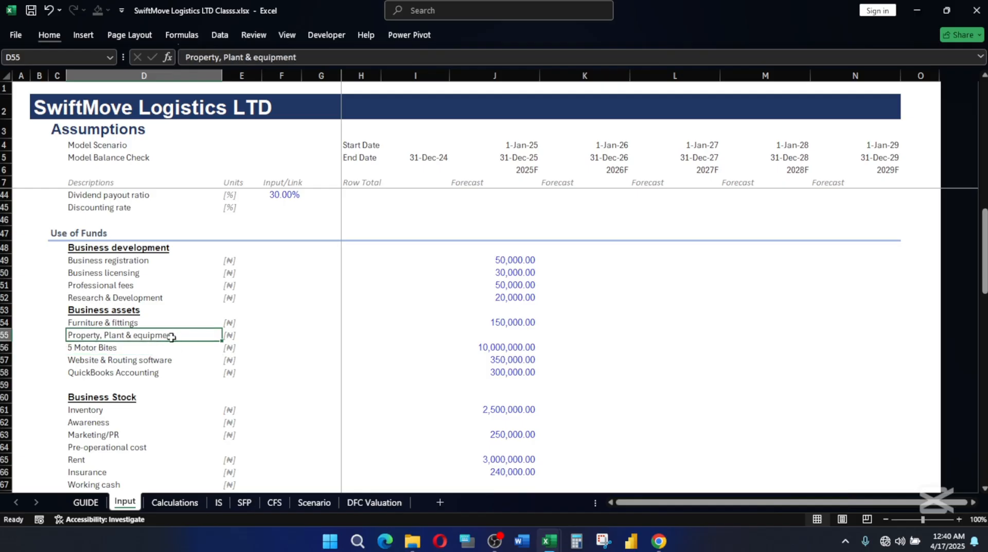
Clear the unit in E55 and make the Property, Plant & equipment label bold italic as a subheading.
left_click(234, 336)
key("Delete")
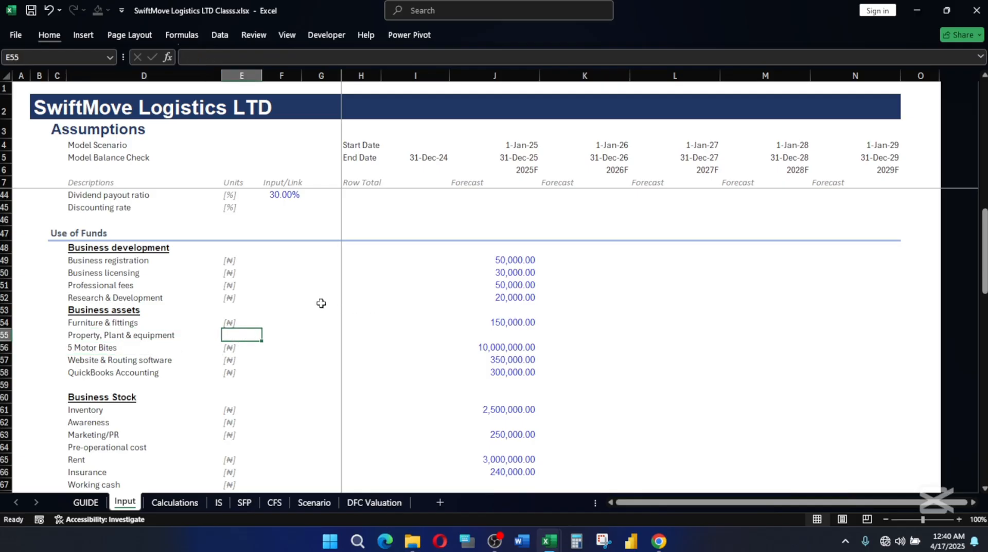
left_click(139, 335)
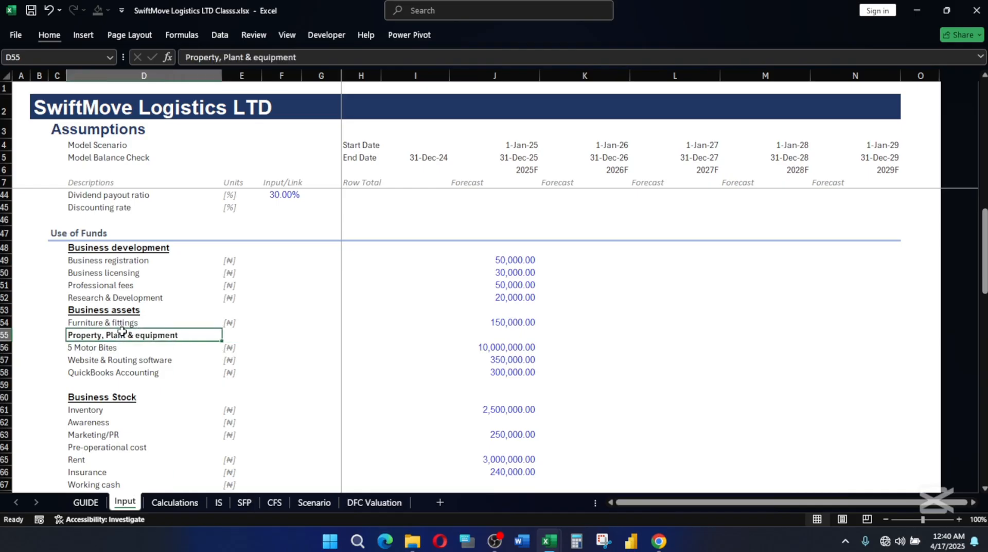
key("ctrl+i")
Review the 2025 amounts for 5 Motor Bites, Website & Routing software, QuickBooks Accounting and Inventory.
left_click(90, 346)
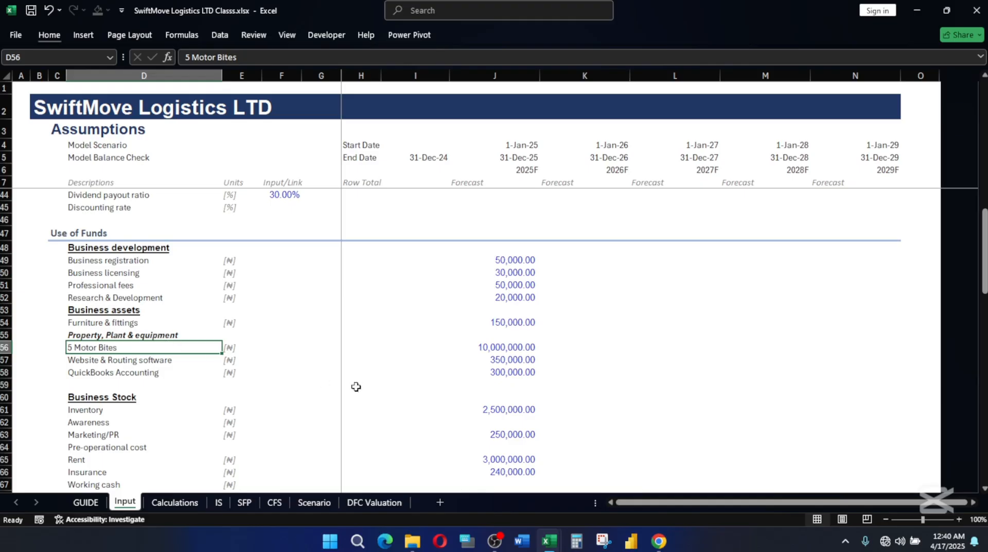
left_click(508, 348)
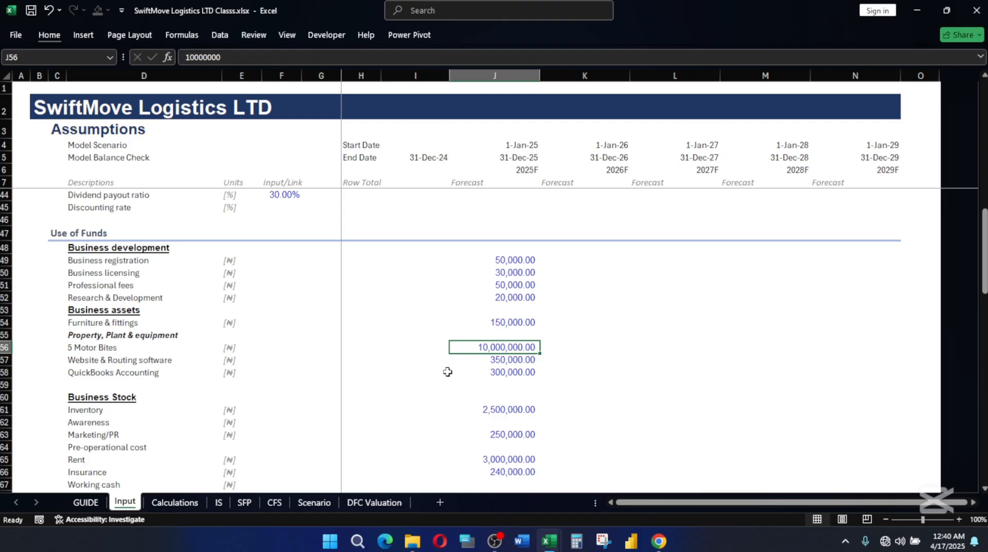
left_click(512, 363)
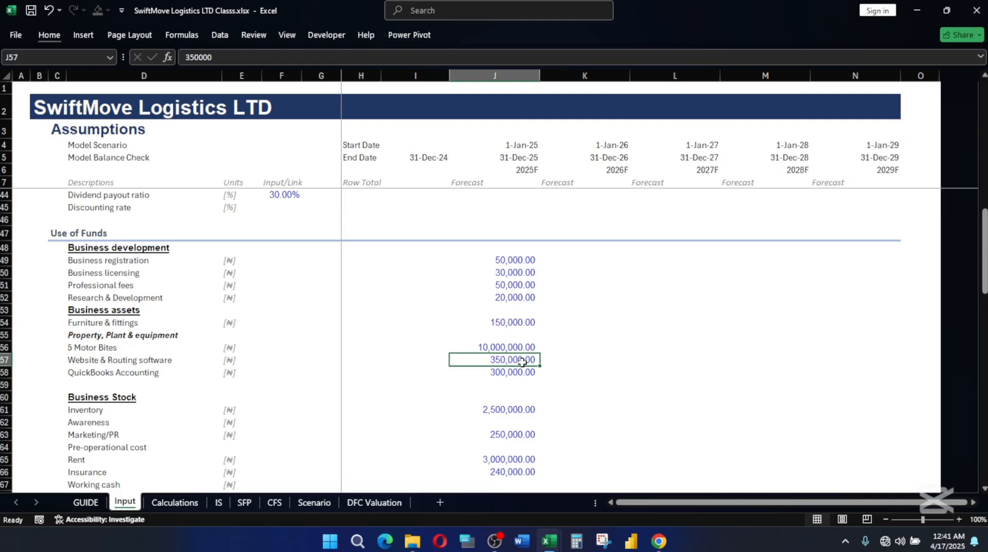
left_click(523, 372)
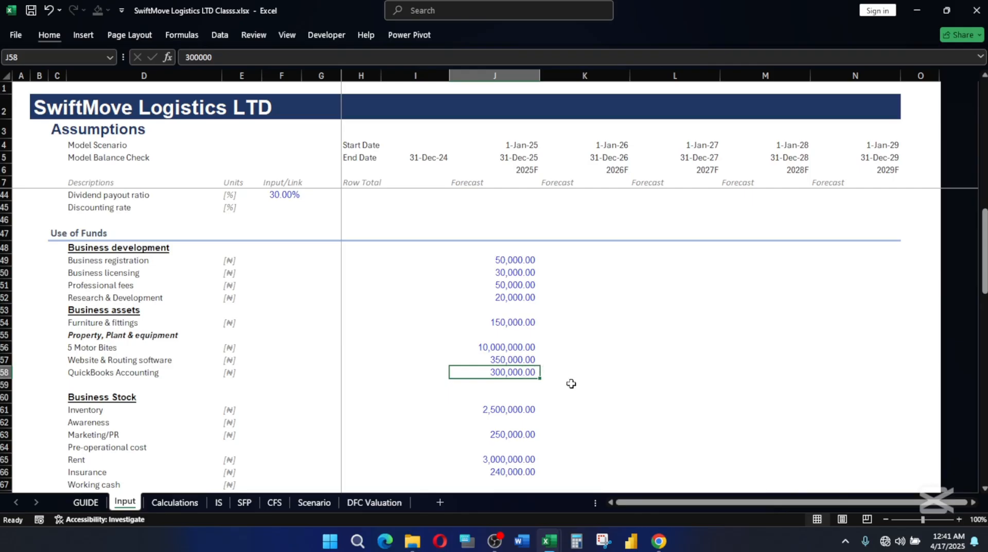
scroll(561, 386, "down", 2)
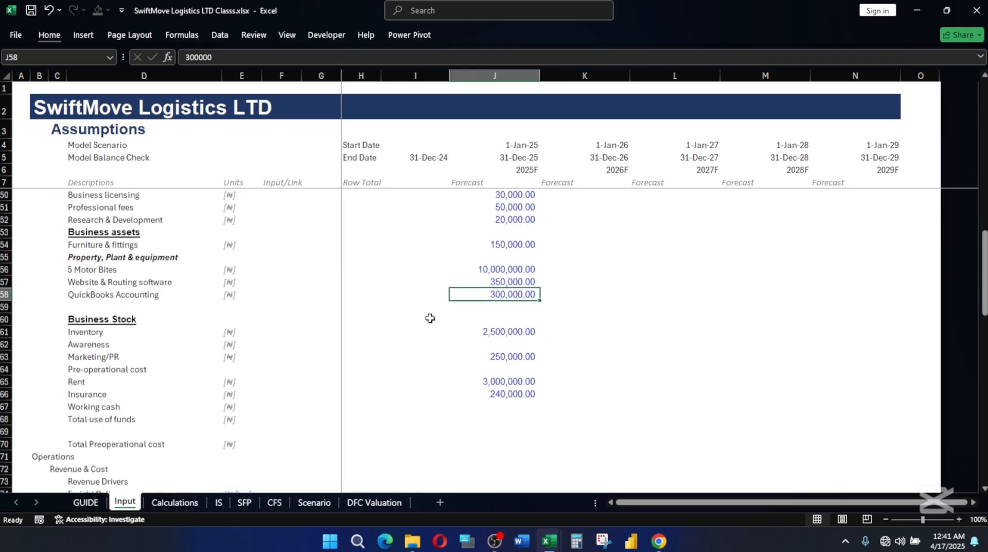
left_click(505, 333)
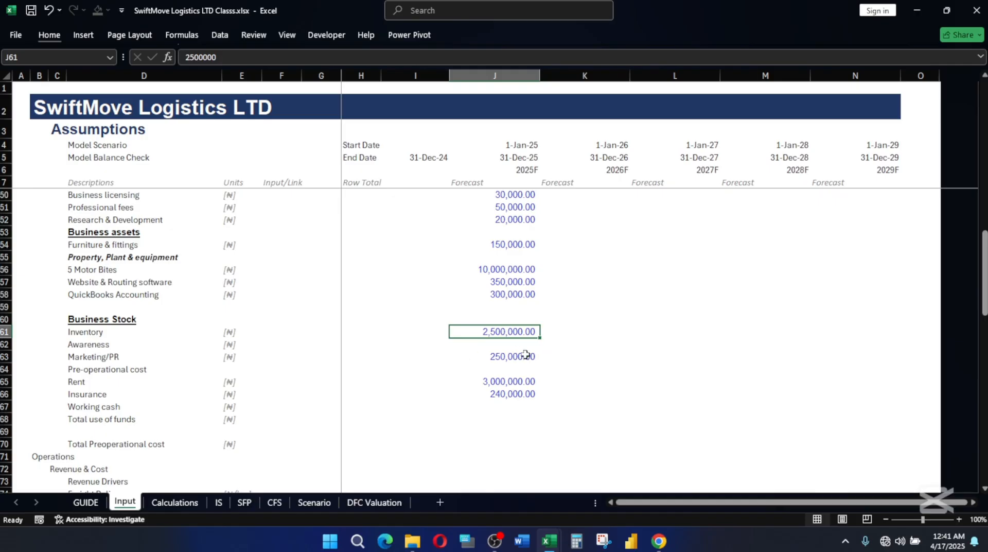
Make the Awareness label in D62 bold and clear its unit in E62.
left_click(88, 345)
key("ctrl+b")
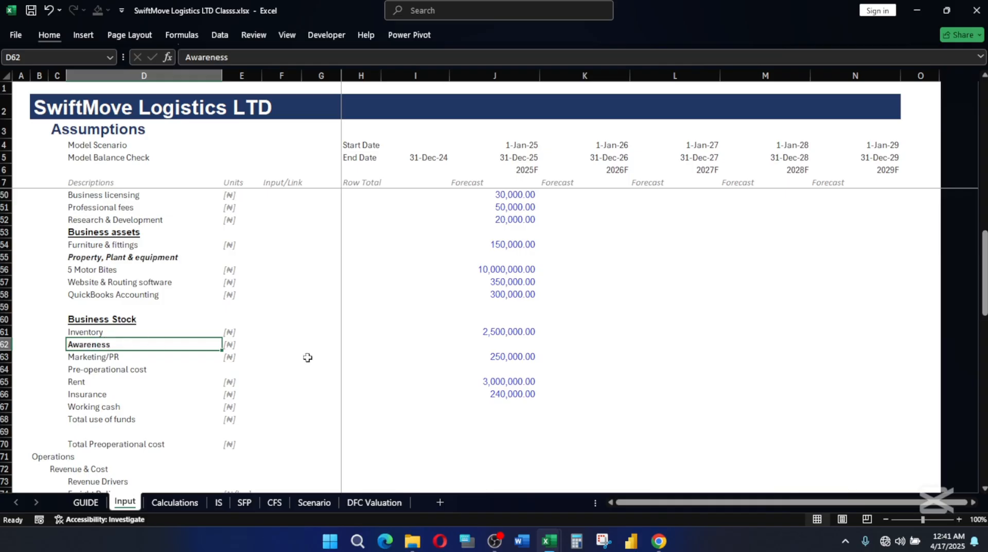
left_click(518, 356)
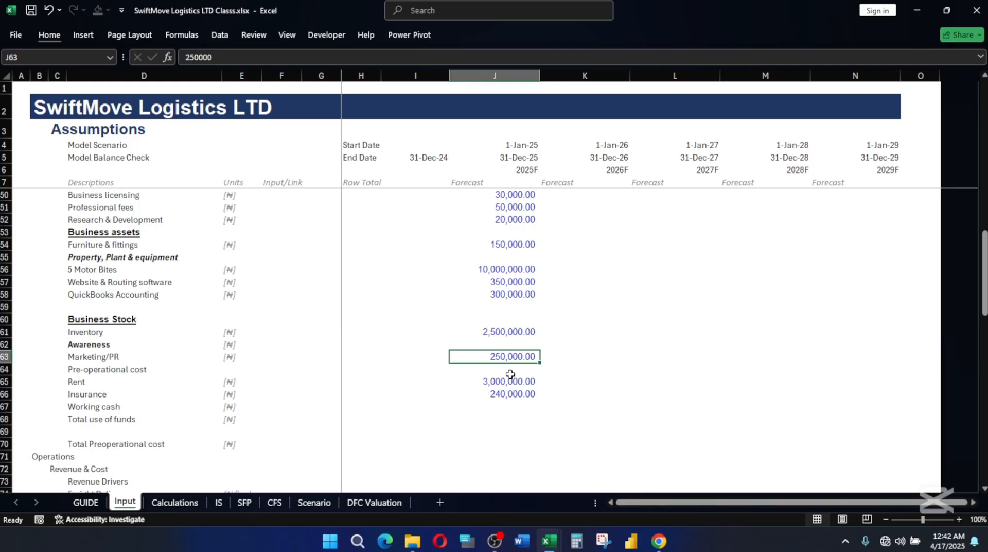
left_click(223, 346)
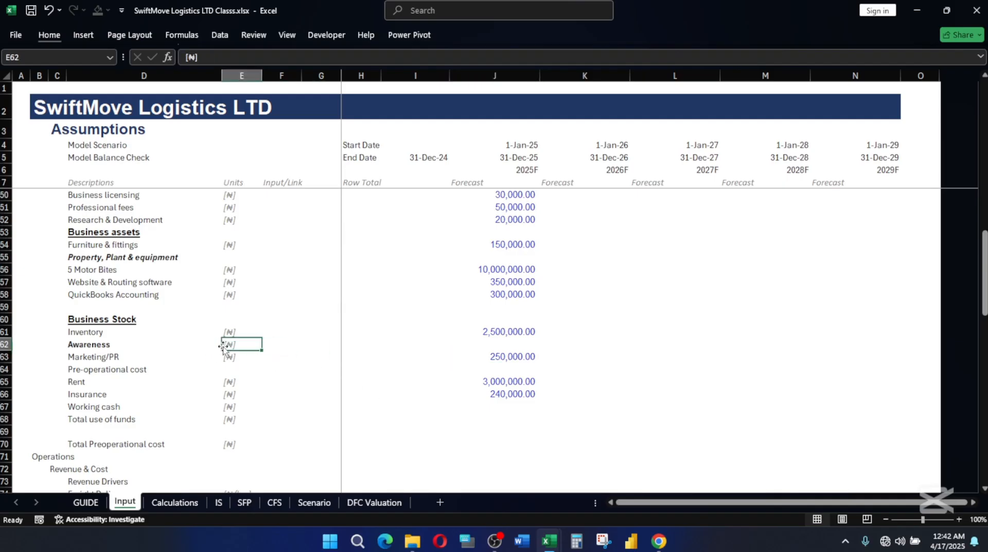
key("Delete")
left_click(512, 360)
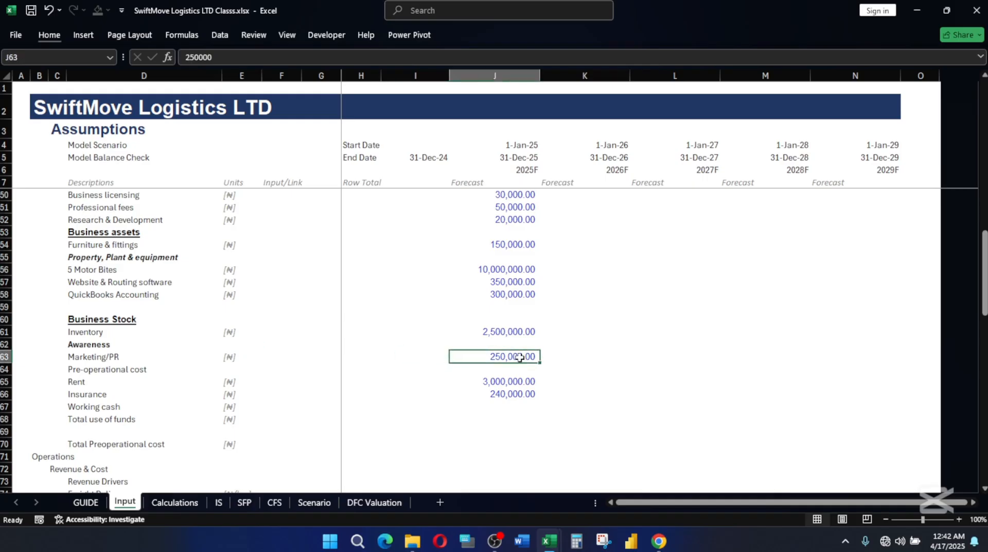
Make the Pre-operational cost label in D64 bold.
left_click(116, 370)
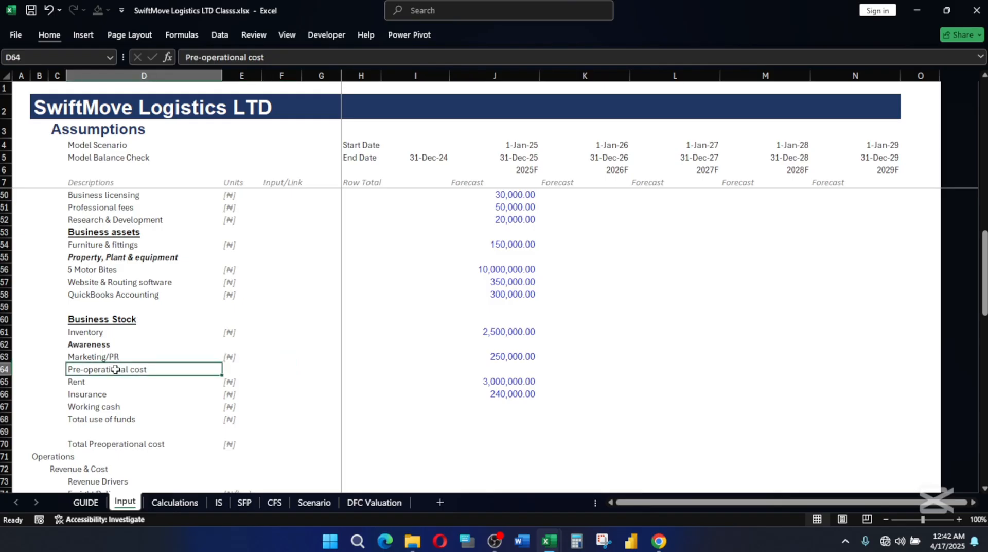
key("ctrl+b")
left_click(75, 381)
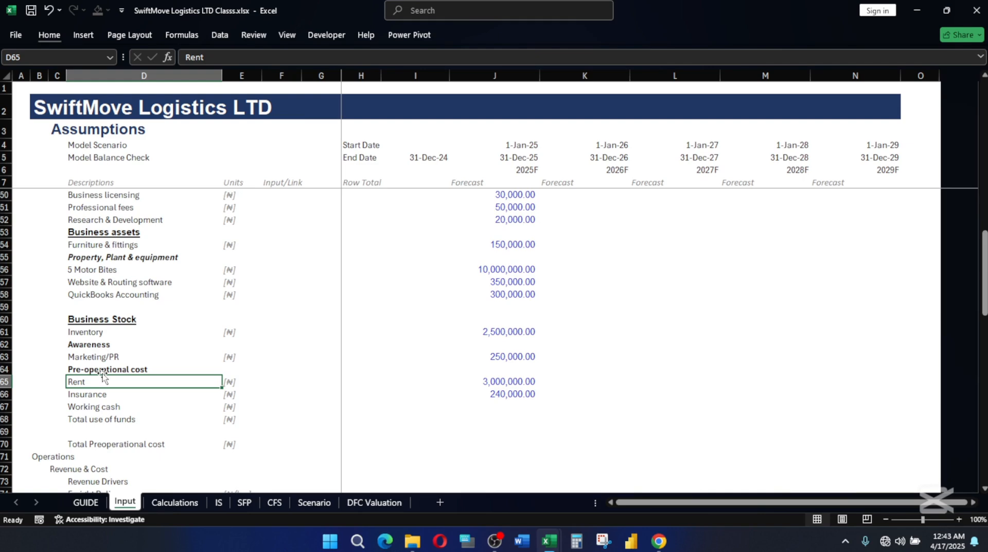
Review the 2025 Rent amount, the Insurance and Working cash rows, and the Total funding formula in J37.
left_click(504, 381)
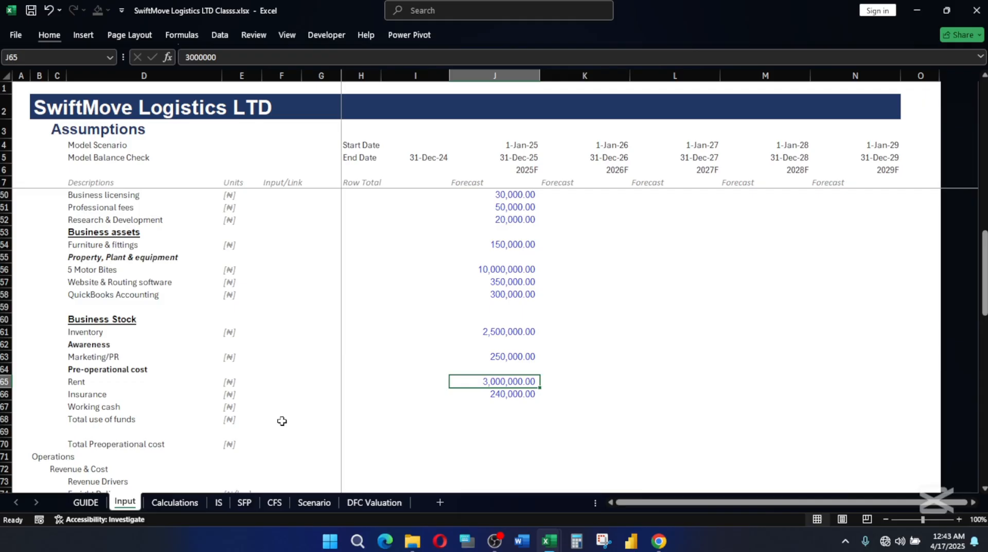
left_click(82, 397)
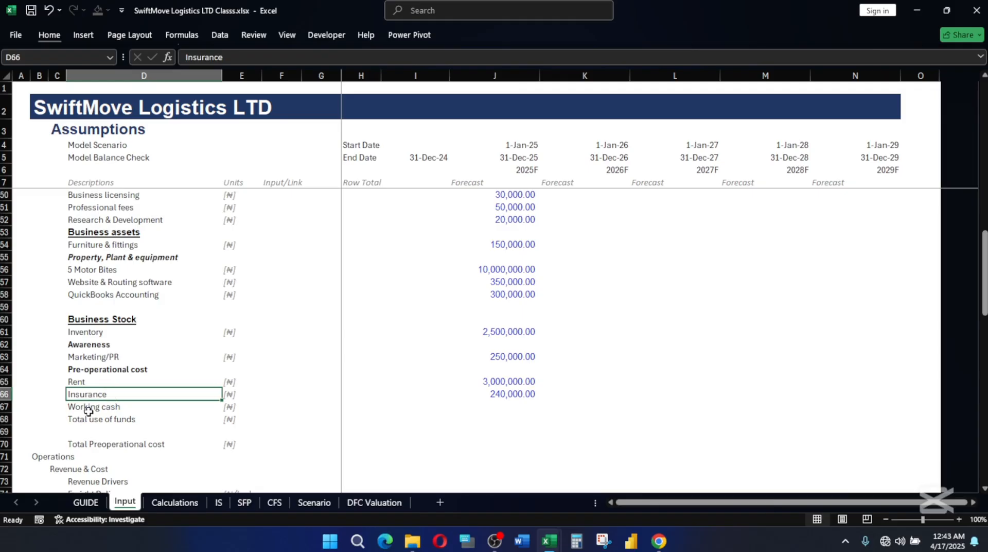
left_click(90, 406)
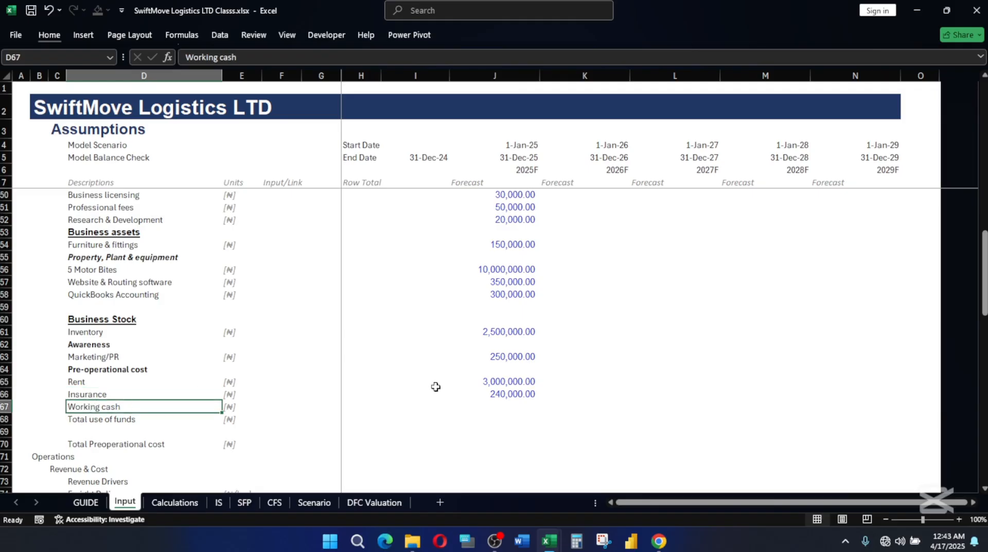
left_click(511, 405)
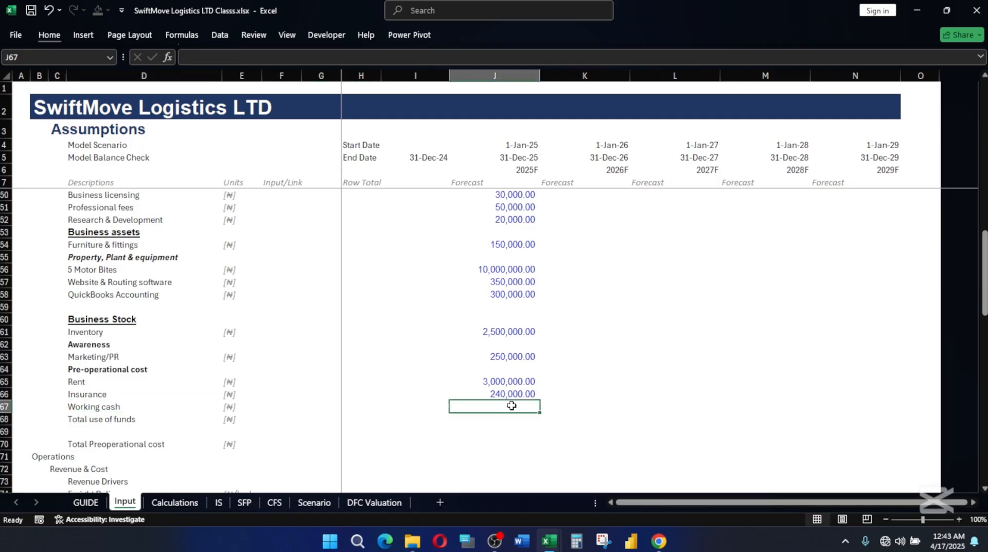
scroll(531, 381, "up", 9)
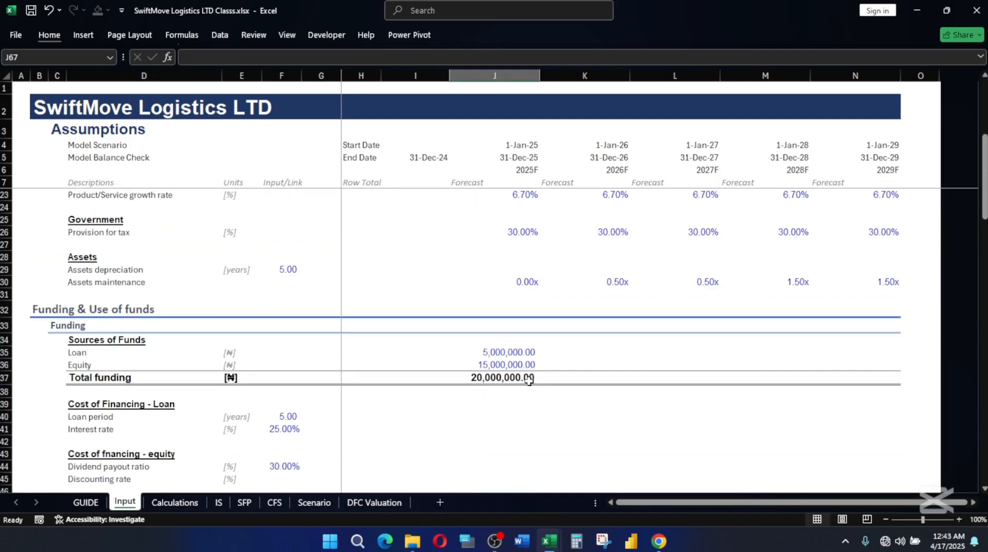
left_click(500, 378)
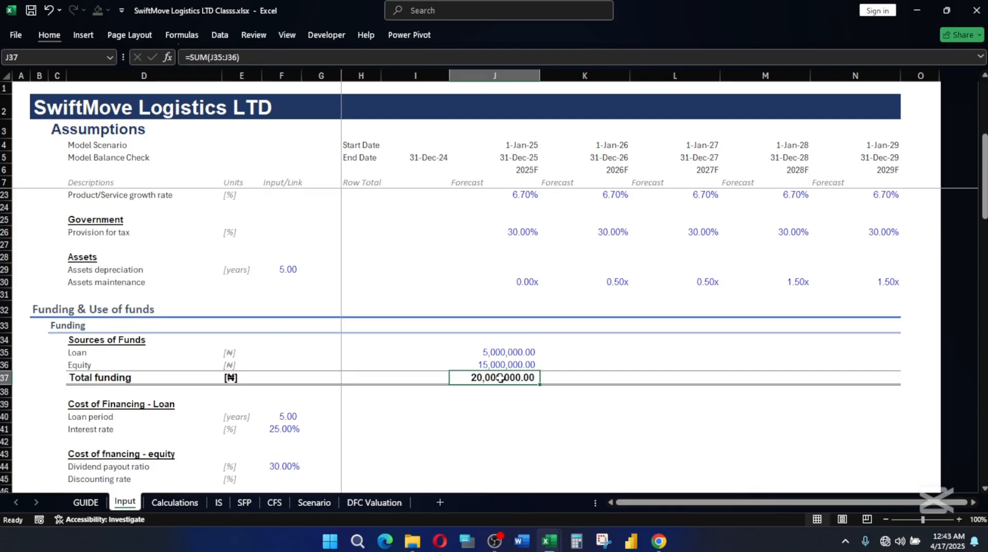
scroll(501, 378, "down", 11)
scroll(500, 379, "up", 5)
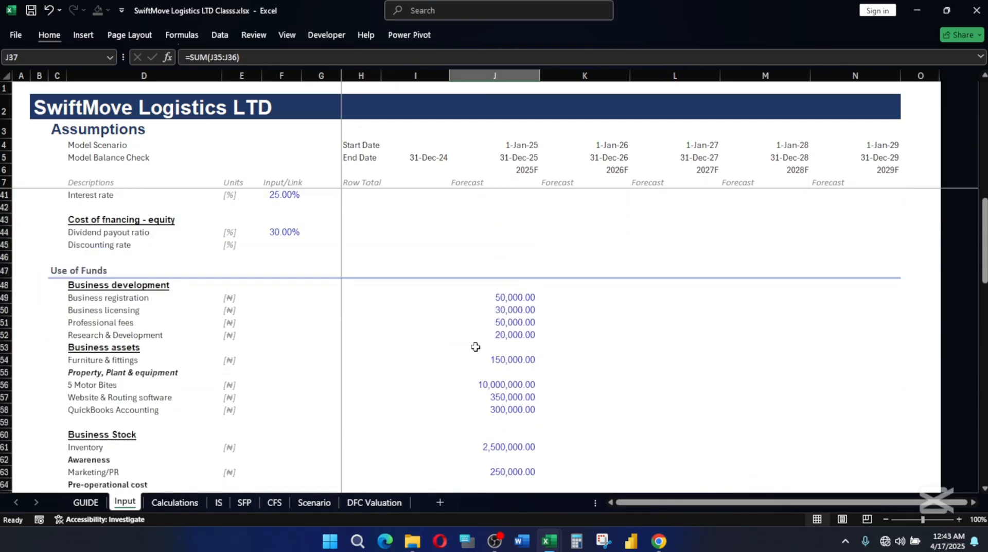
scroll(496, 306, "down", 5)
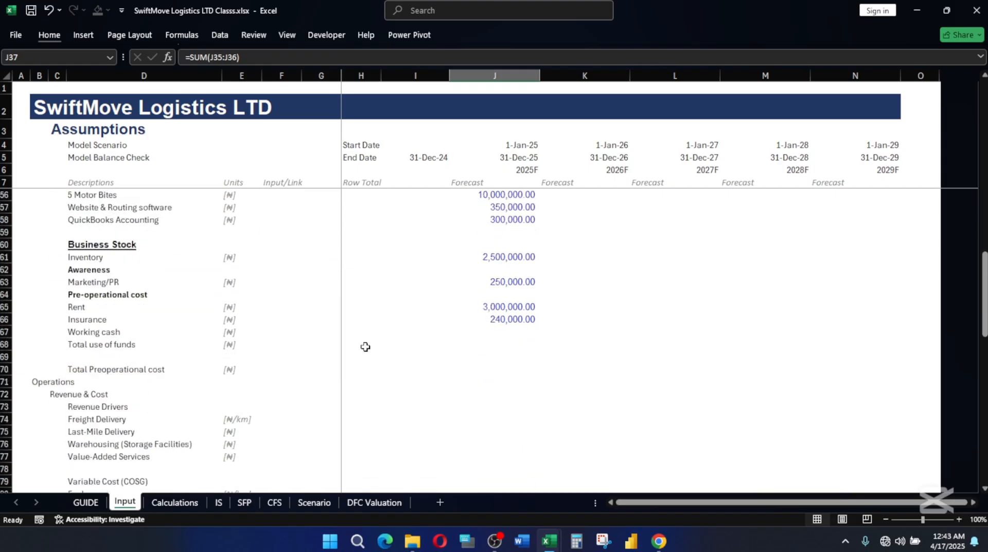
Apply the Total cell style to the Total use of funds row, D68:N68.
left_click(73, 344)
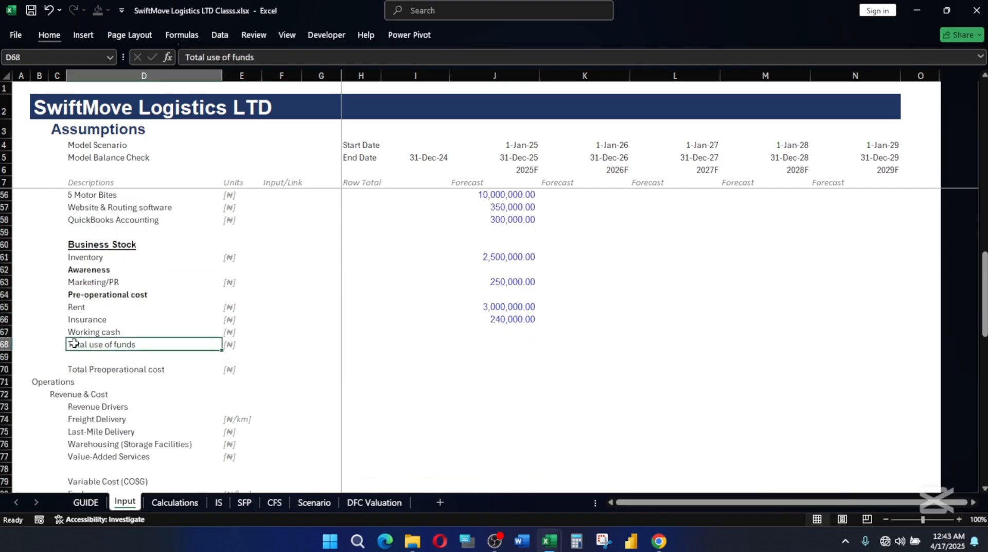
key("shift+Right")
key("shift+Right")
key("shift+Right")
key("shift+Right")
key("shift+Right")
key("shift+Right")
key("shift+Right")
key("shift+Right")
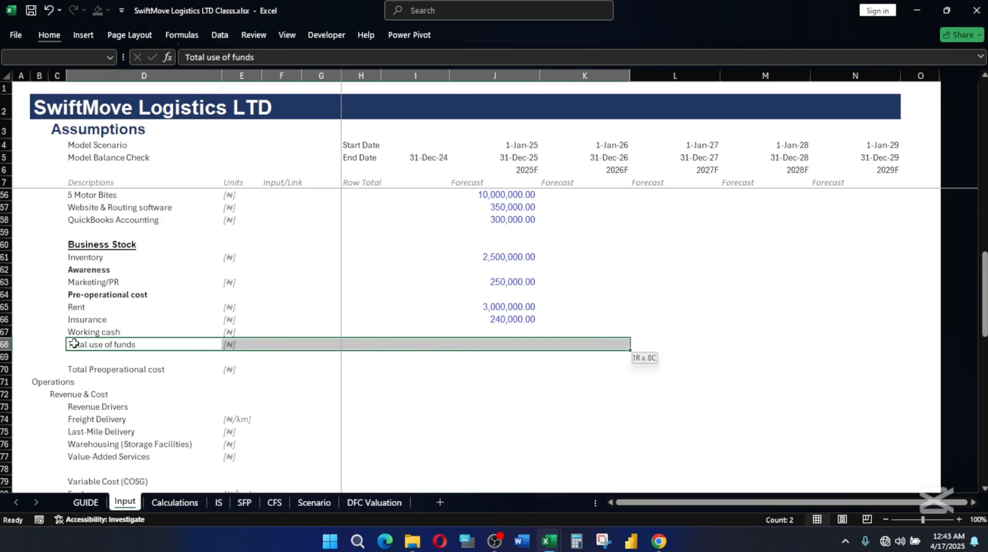
key("ctrl+q")
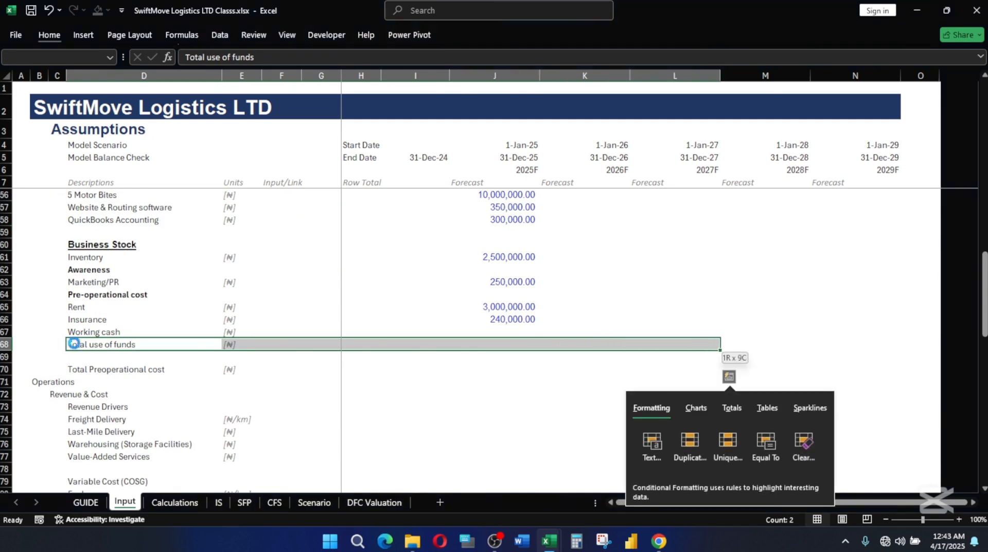
key("Escape")
key("shift+Right")
key("shift+Right")
key("shift+Right")
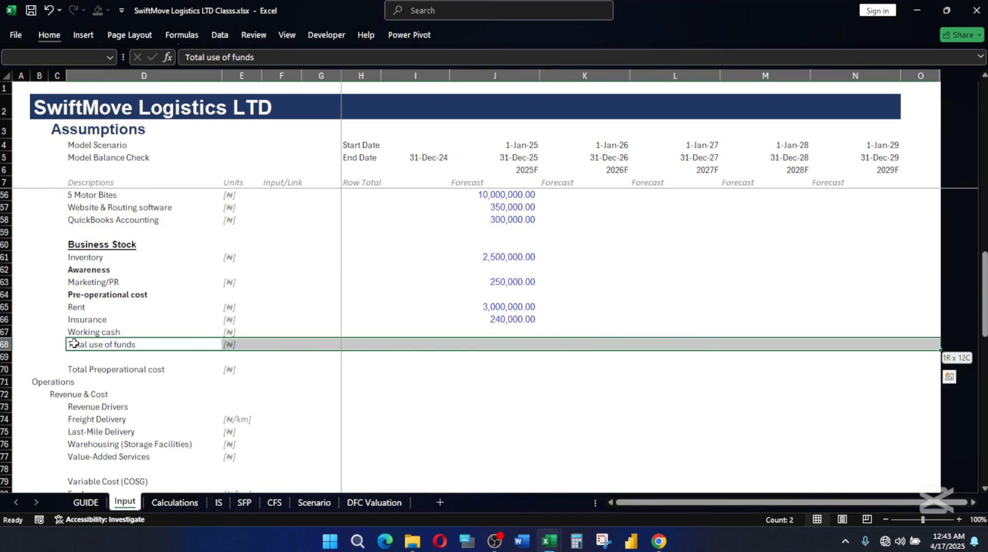
key("alt+h")
key("j")
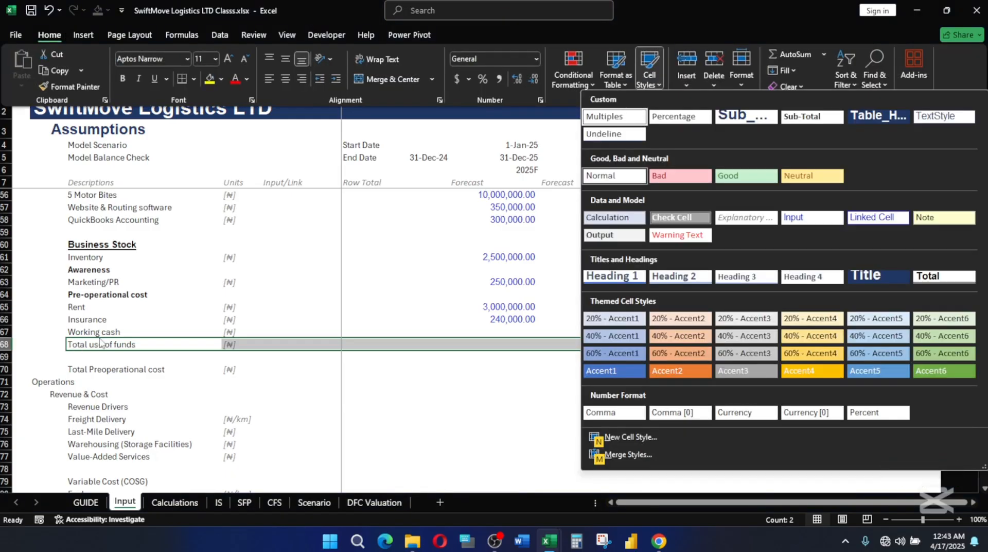
left_click(935, 278)
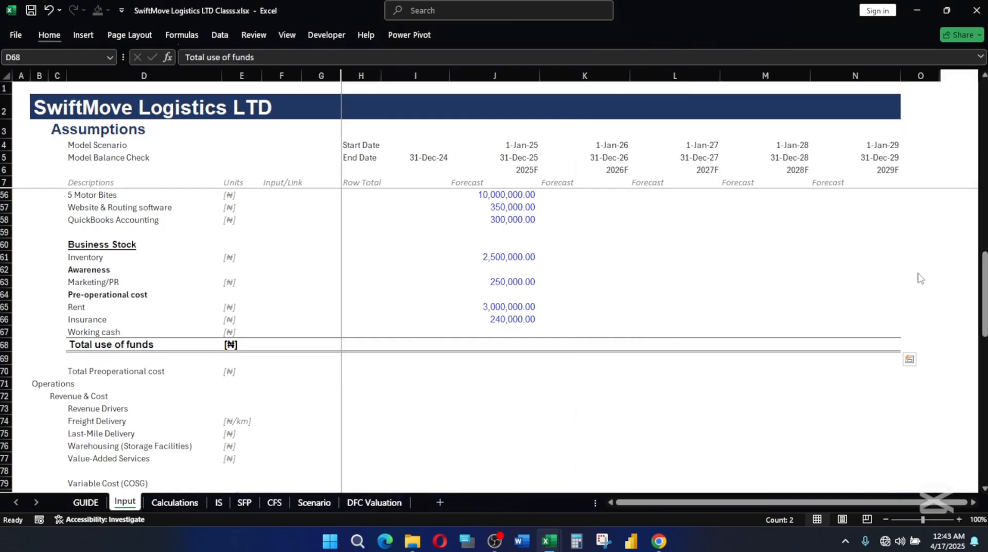
Total the 2025F use of funds in J68 with a SUM over J49:J67.
left_click(521, 340)
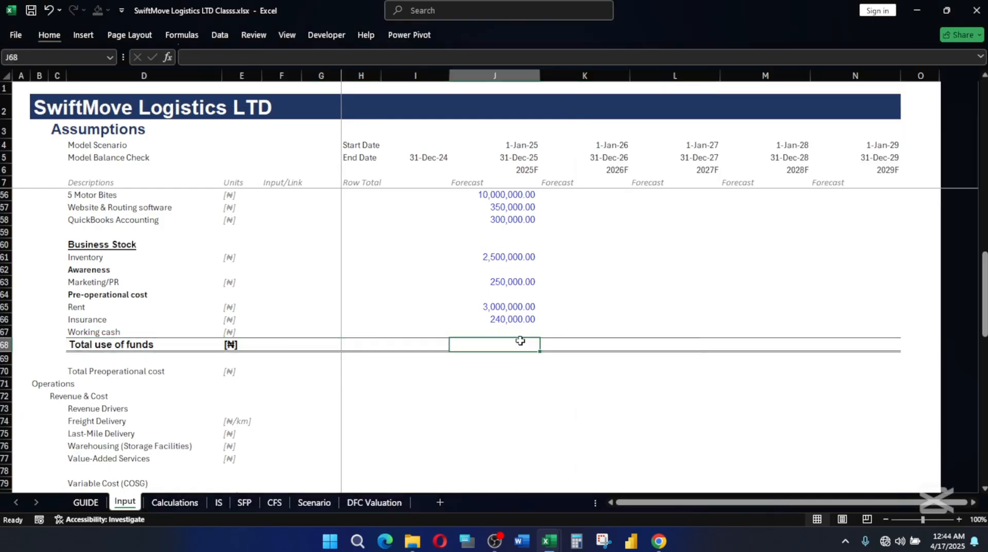
key("alt+equal")
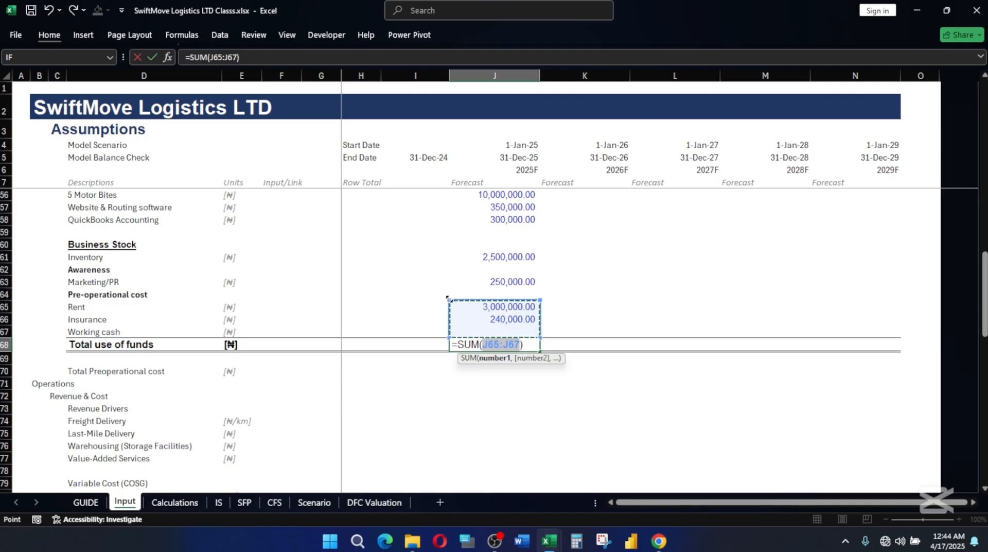
mouse_move(449, 300)
left_mouse_down()
mouse_move(453, 193)
mouse_move(447, 299)
mouse_move(451, 287)
left_mouse_up()
key("ctrl+Return")
key("Return")
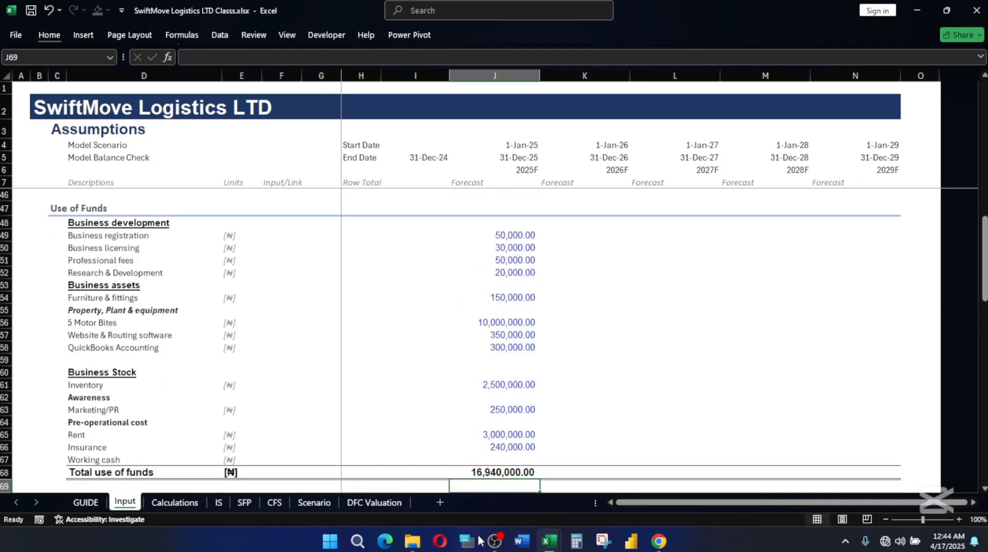
scroll(533, 420, "down", 2)
left_click(517, 393)
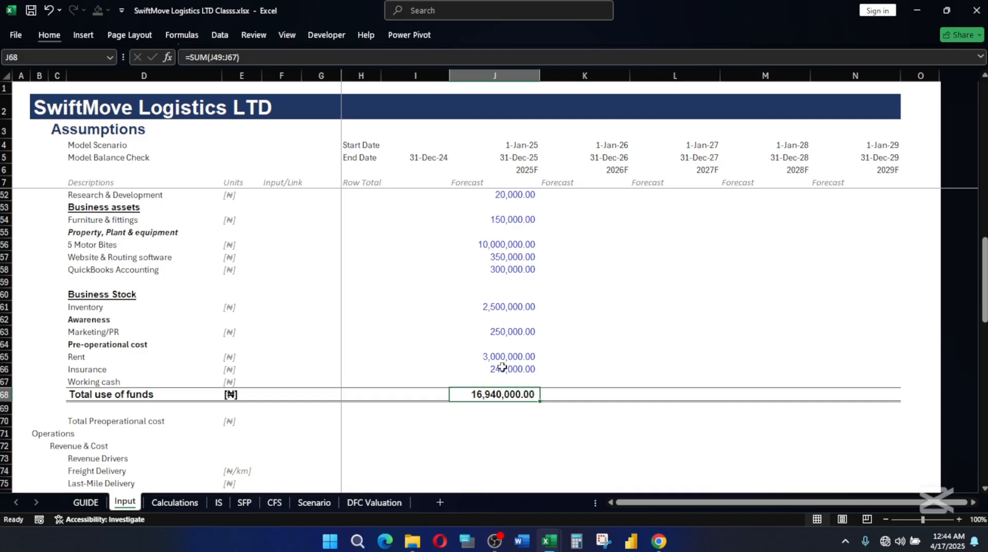
Calculate the 2025F Working cash in J67 as total funding less the other uses of funds, =J37-SUM(J49:J66).
left_click(506, 380)
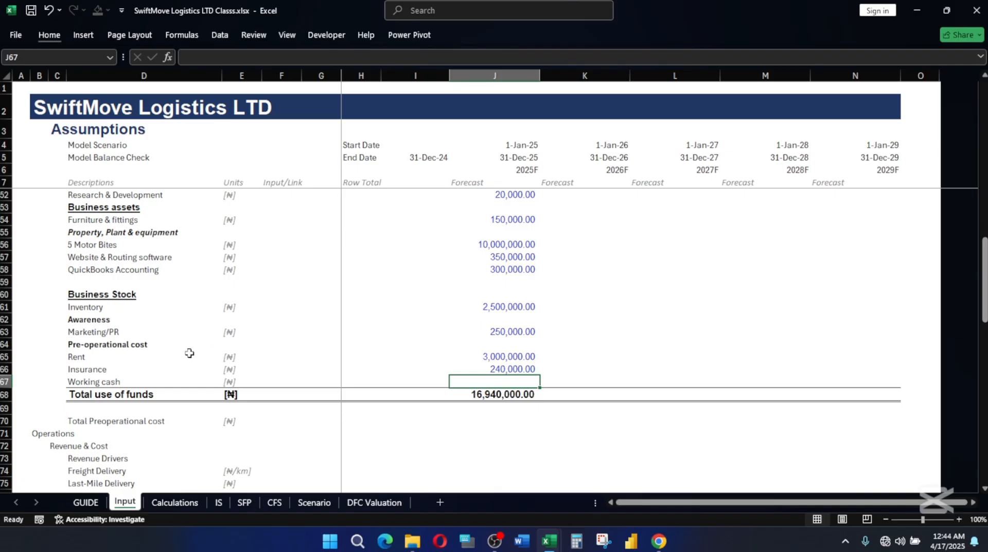
left_click(84, 381)
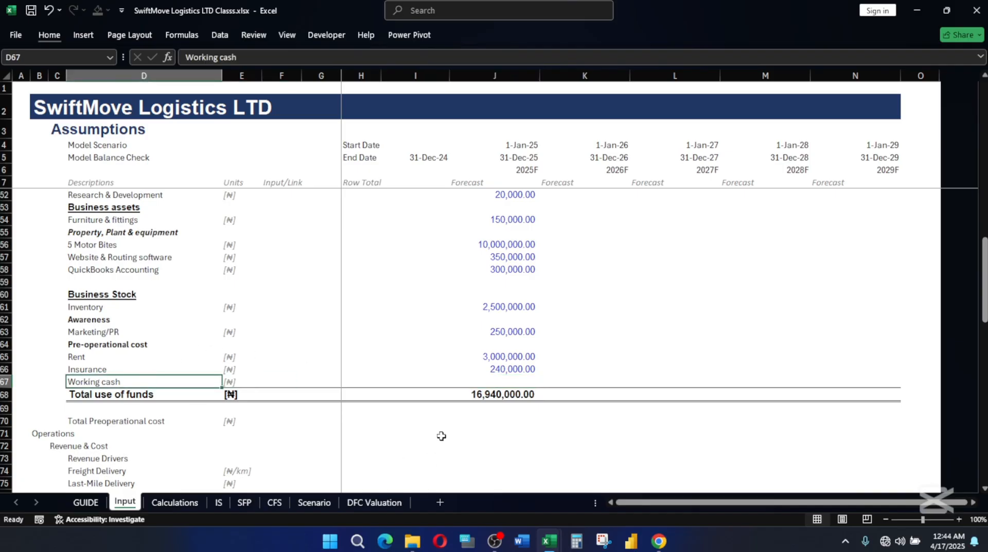
left_click(496, 380)
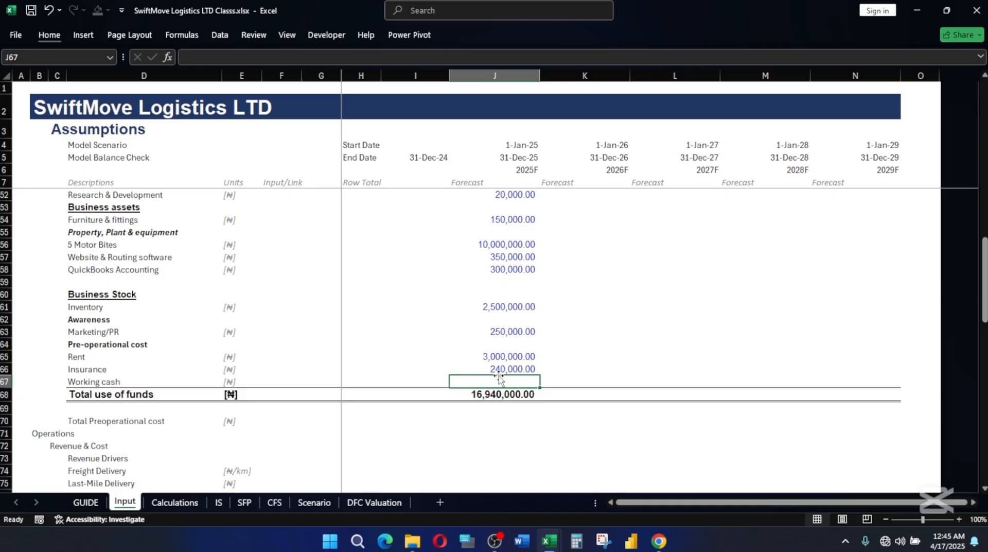
type("=")
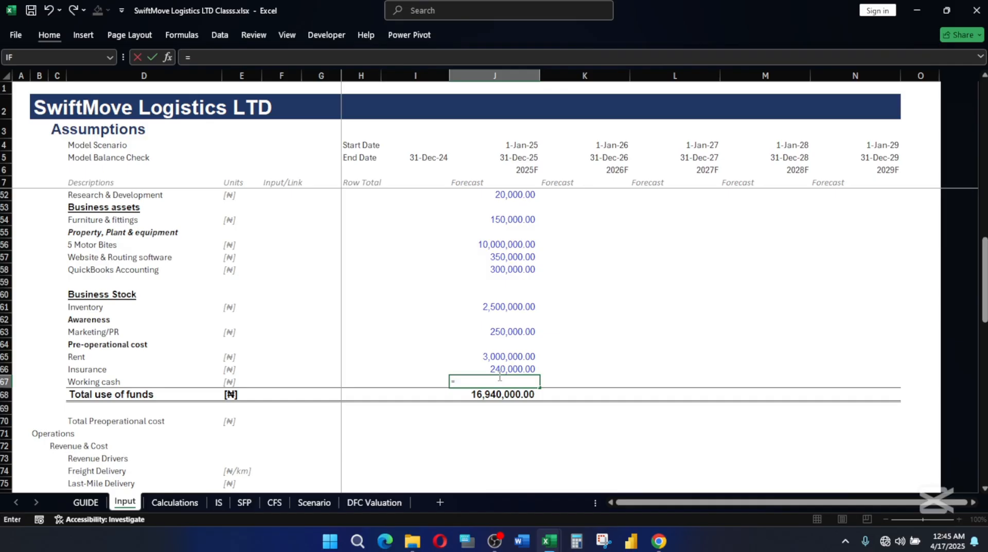
scroll(530, 340, "up", 10)
scroll(508, 334, "down", 1)
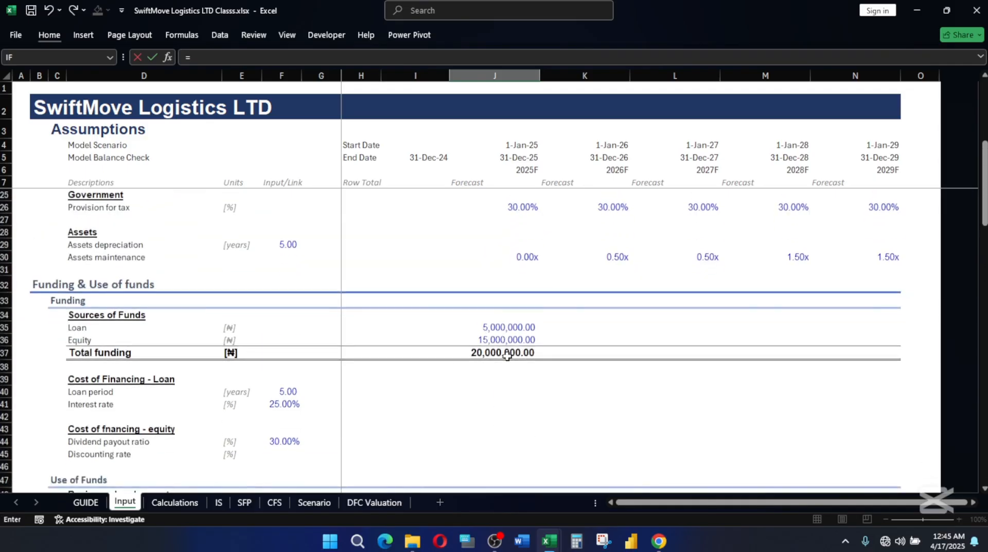
left_click(505, 352)
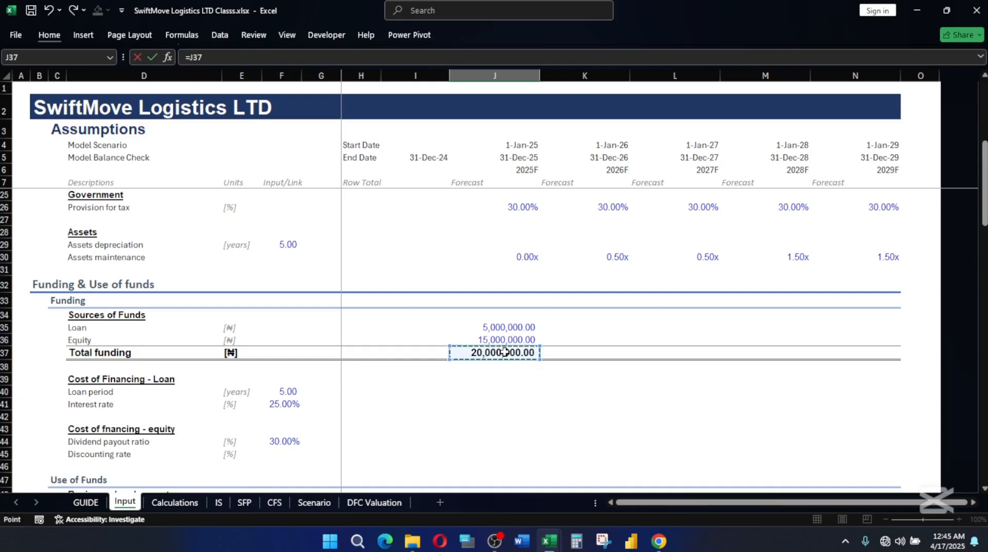
type("-SUM(")
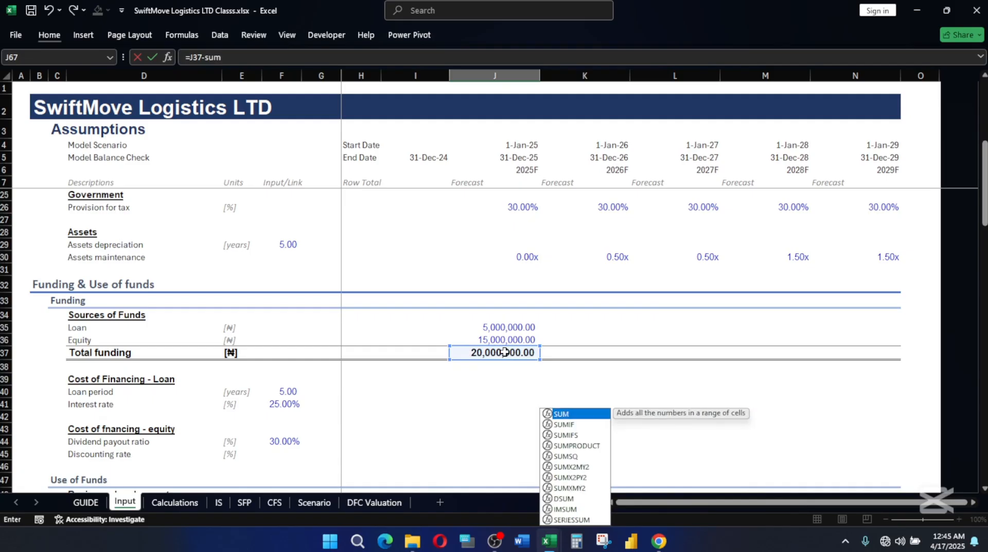
scroll(590, 421, "down", 1)
scroll(589, 421, "down", 4)
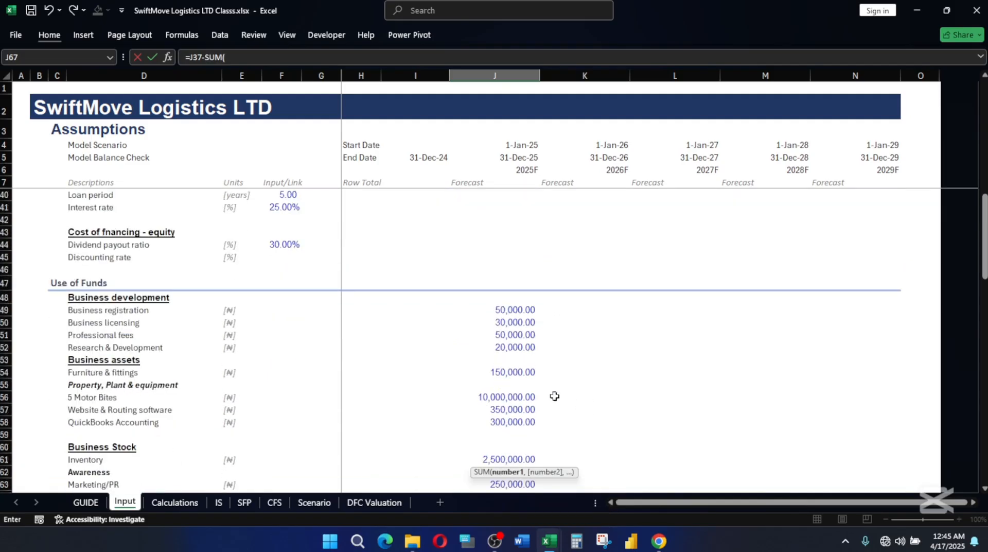
left_click_drag(495, 309, 529, 329)
type(")")
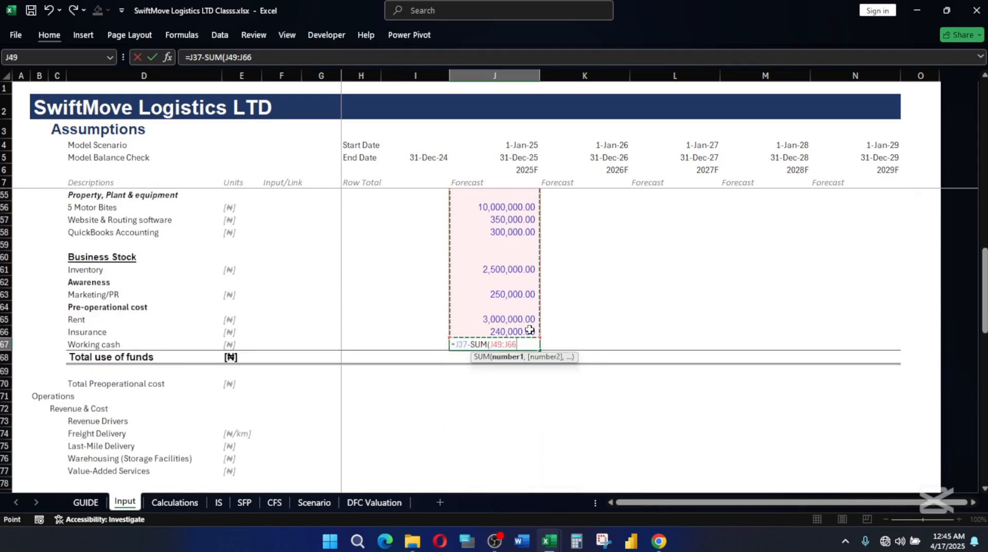
key("Return")
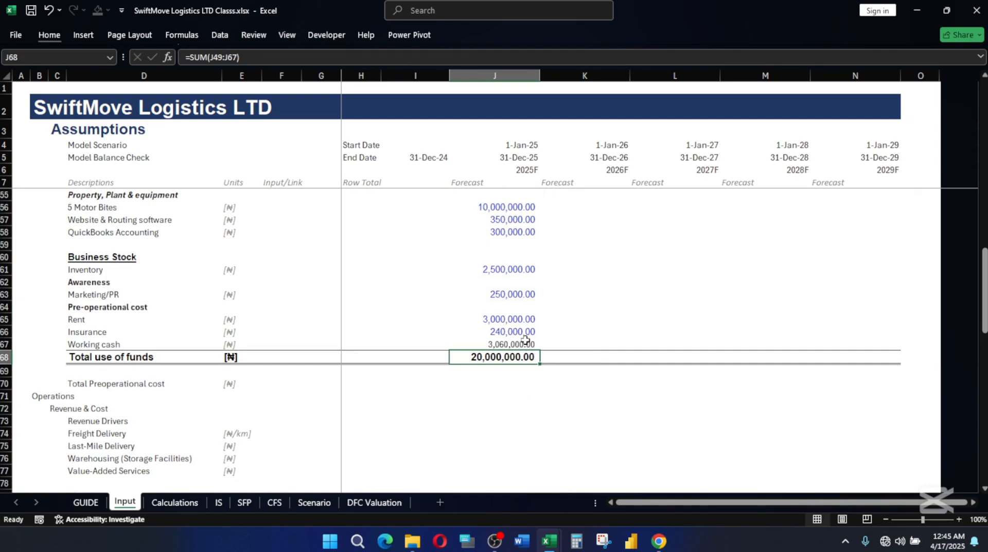
Apply the Calculation cell style to the Working cash amount in J67.
left_click(526, 343)
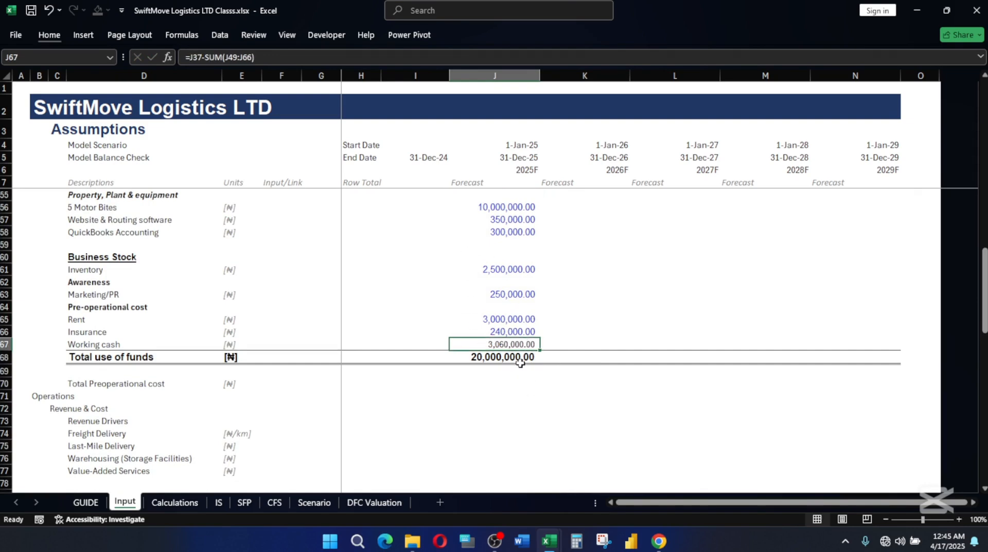
left_click(517, 355)
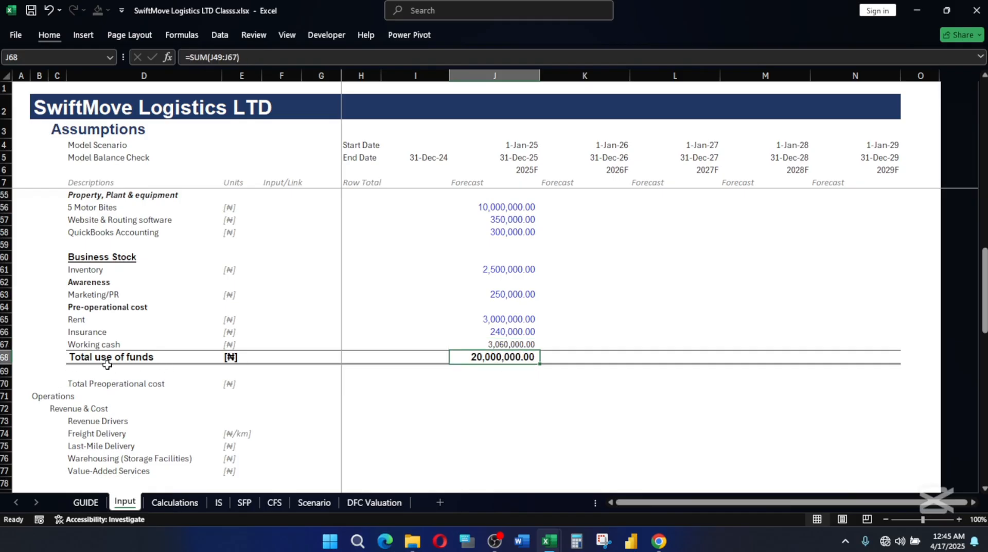
scroll(536, 332, "up", 6)
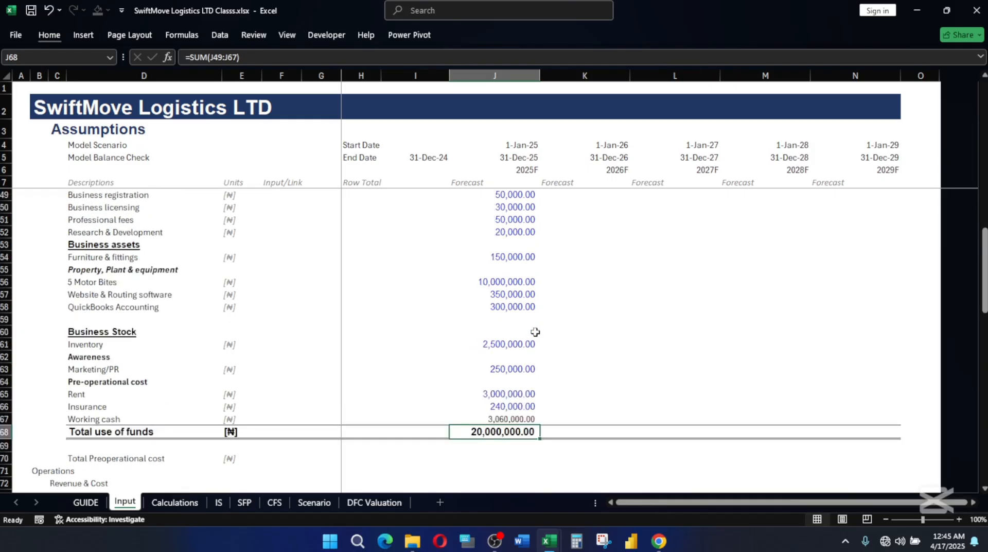
scroll(536, 331, "up", 3)
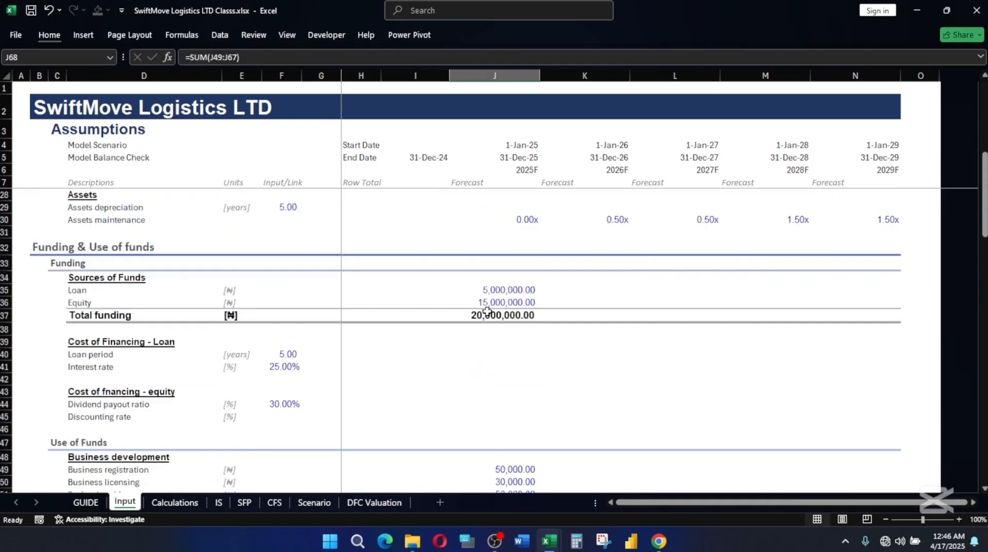
scroll(492, 315, "down", 9)
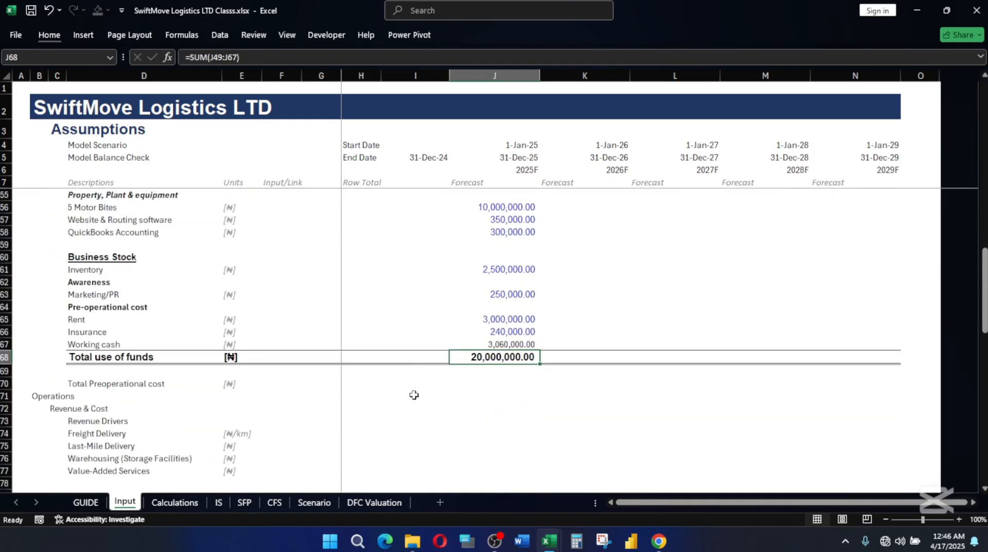
left_click(509, 342)
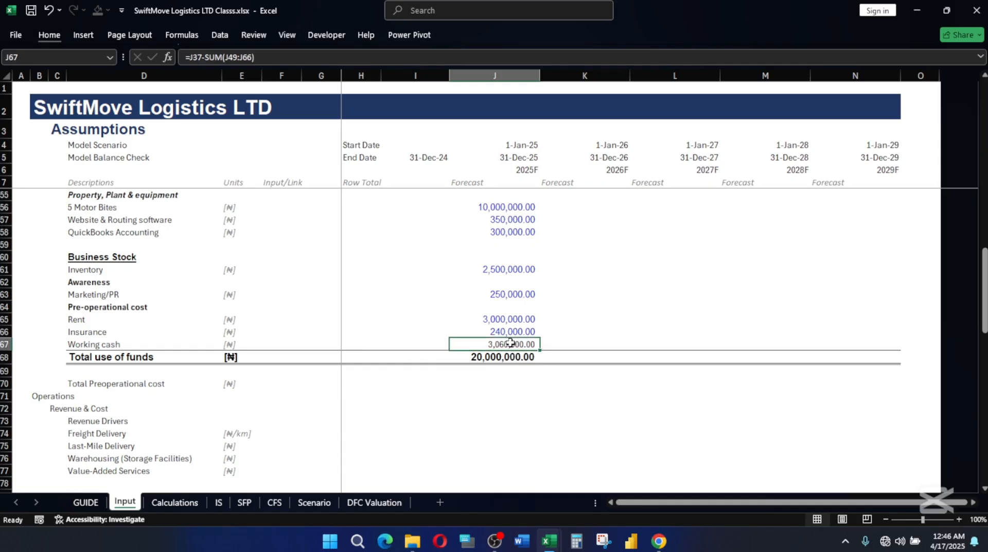
key("alt")
key("h")
key("j")
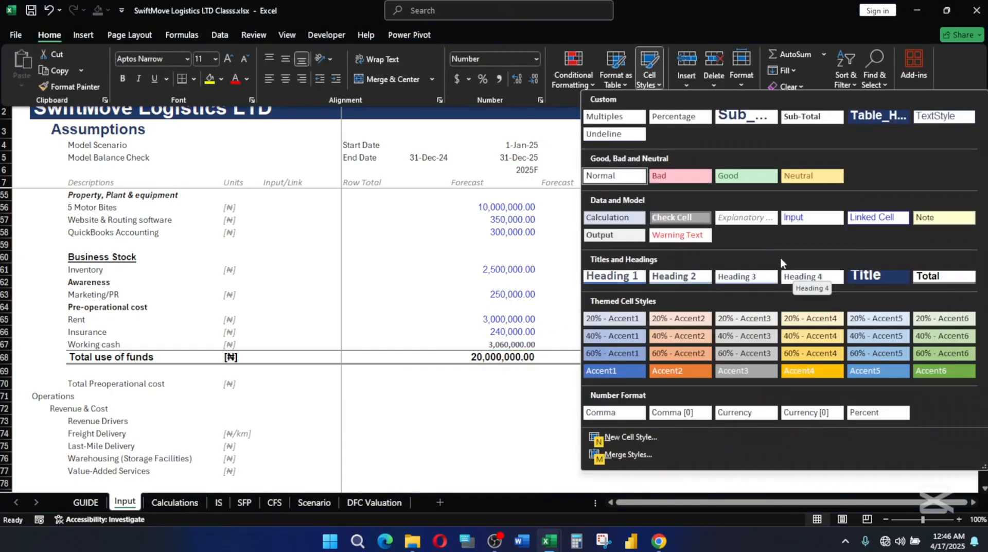
left_click(621, 218)
left_click(591, 292)
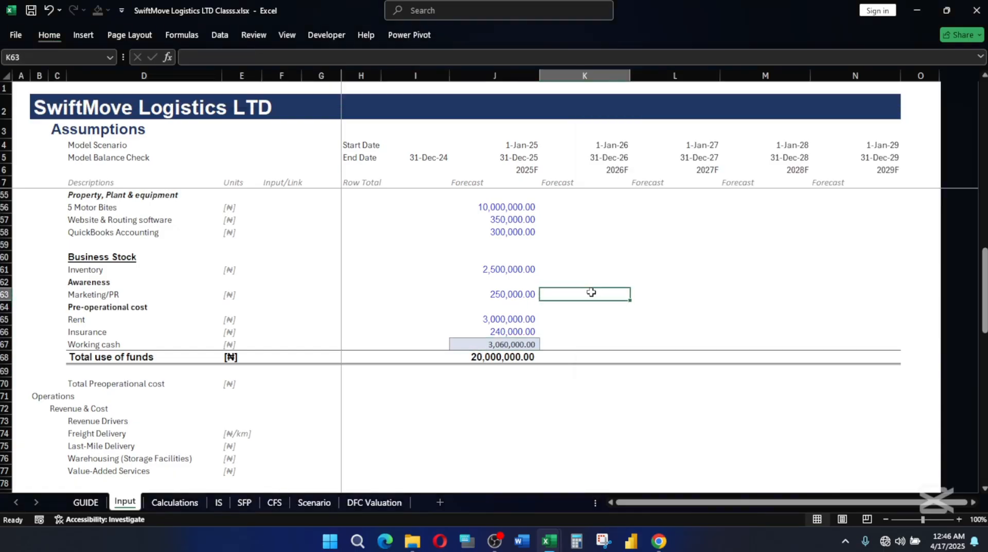
Review the Total funding row and the Use of Funds amounts through to Total use of funds.
scroll(522, 332, "up", 5)
scroll(521, 332, "up", 2)
scroll(524, 329, "down", 6)
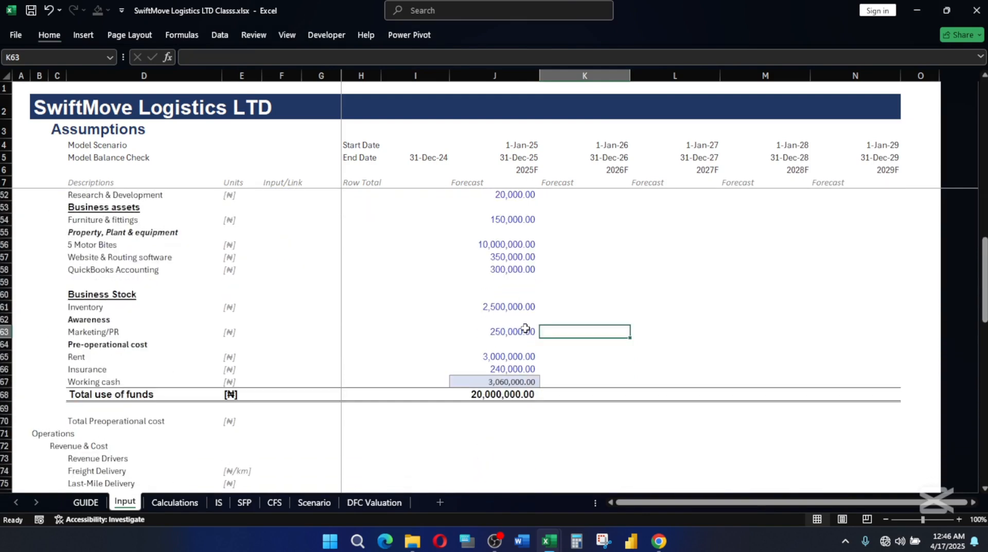
scroll(525, 328, "up", 7)
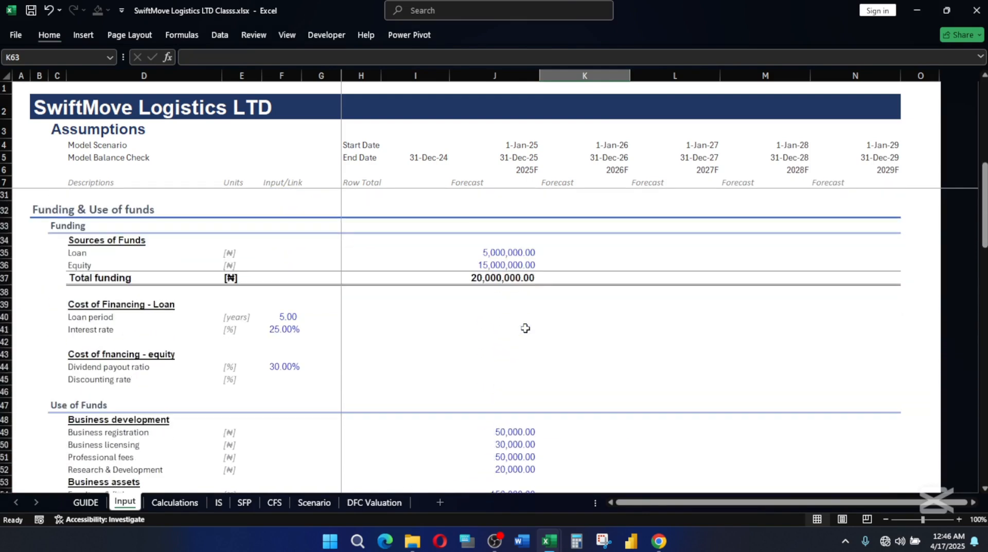
scroll(525, 328, "down", 5)
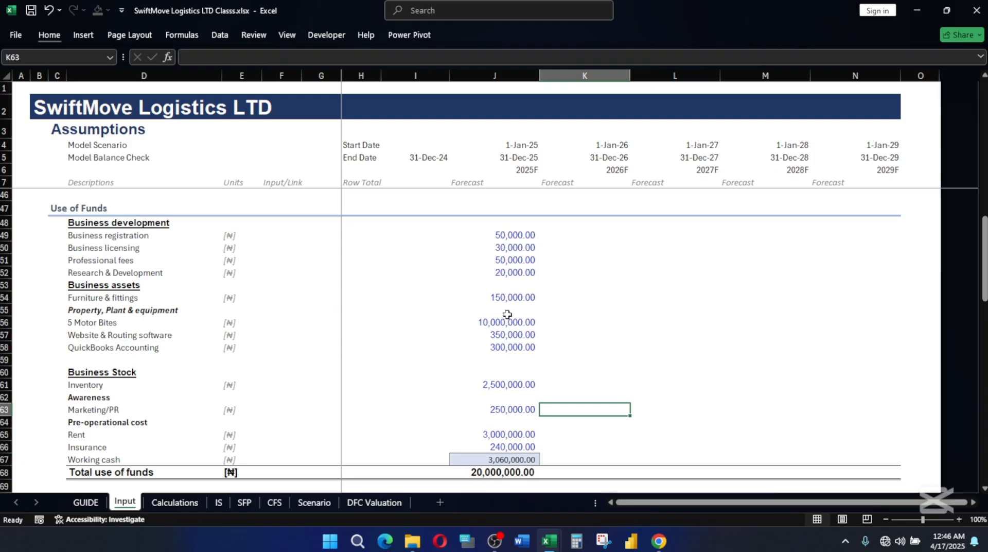
scroll(406, 326, "down", 3)
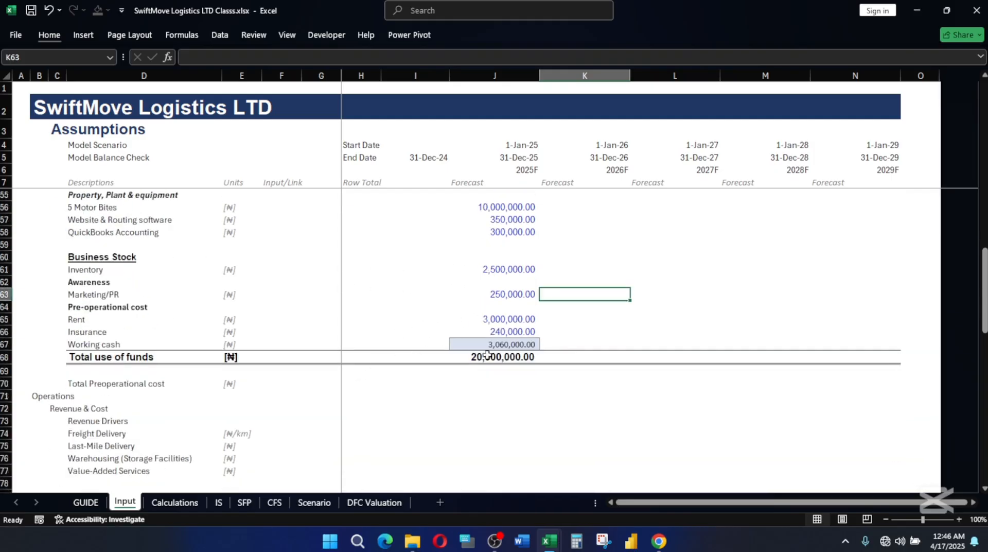
scroll(177, 407, "down", 2)
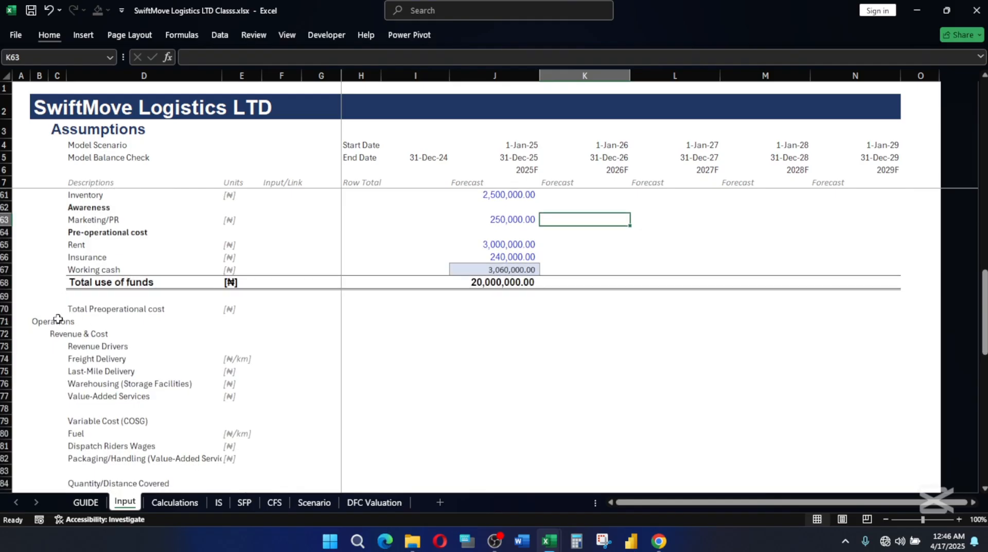
Correct the label in D70 to "Total Pre-operational cost".
left_click(98, 308)
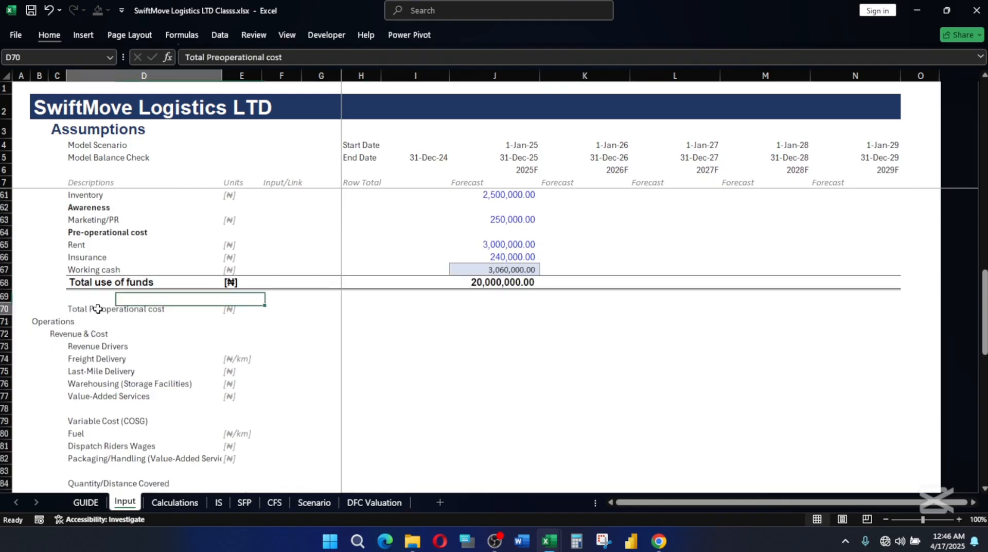
double_click(97, 309)
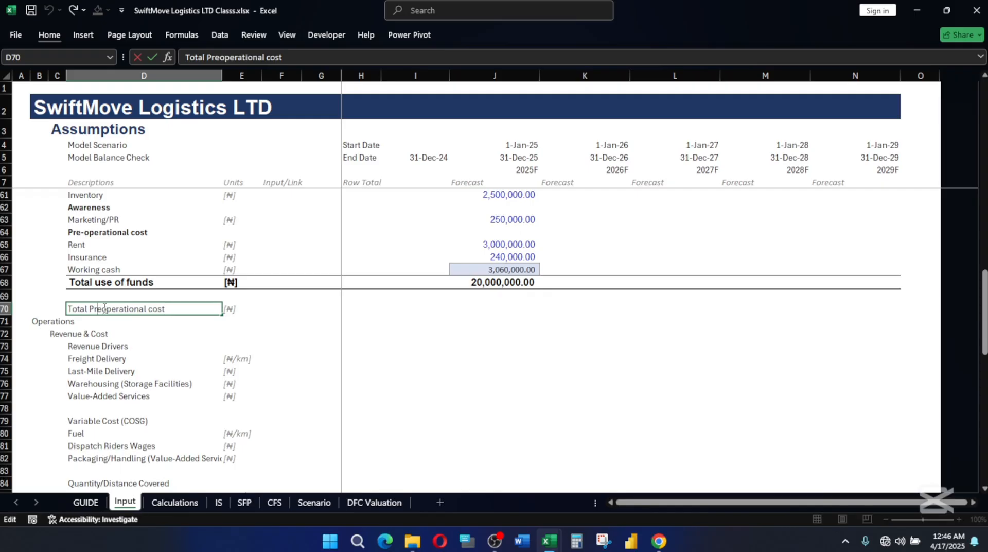
type("-")
key("Return")
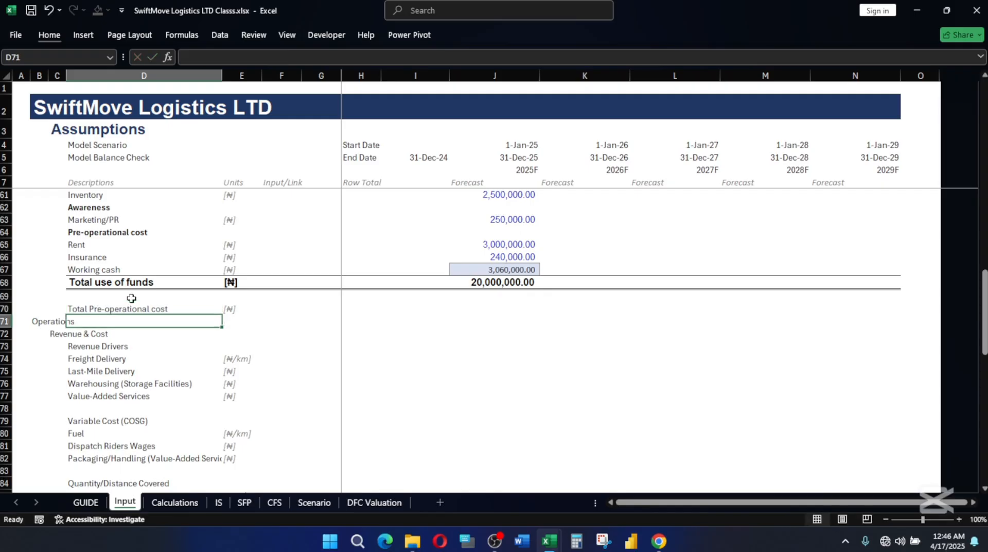
left_click(74, 309)
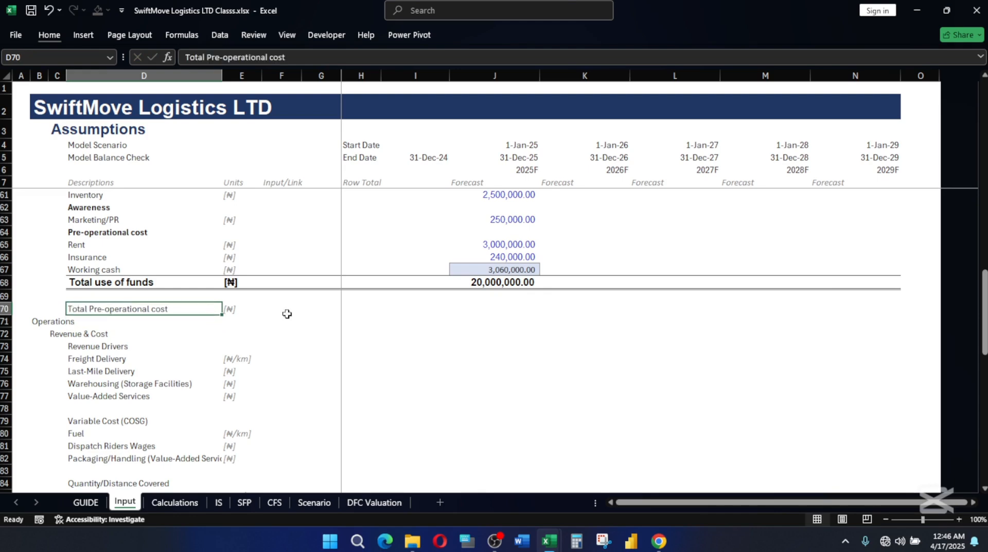
Insert a blank row at row 71, above the Operations heading.
left_click(25, 321)
key("alt")
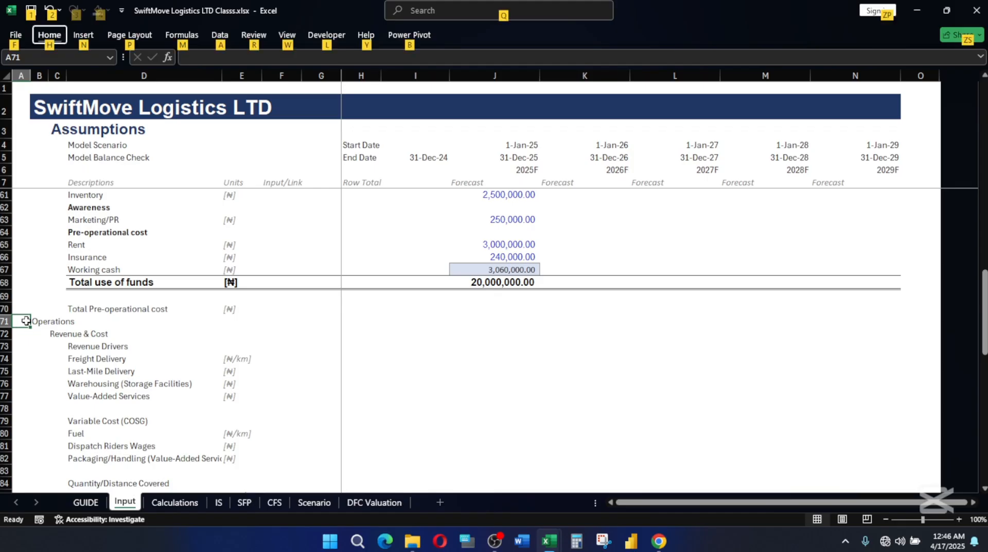
key("r")
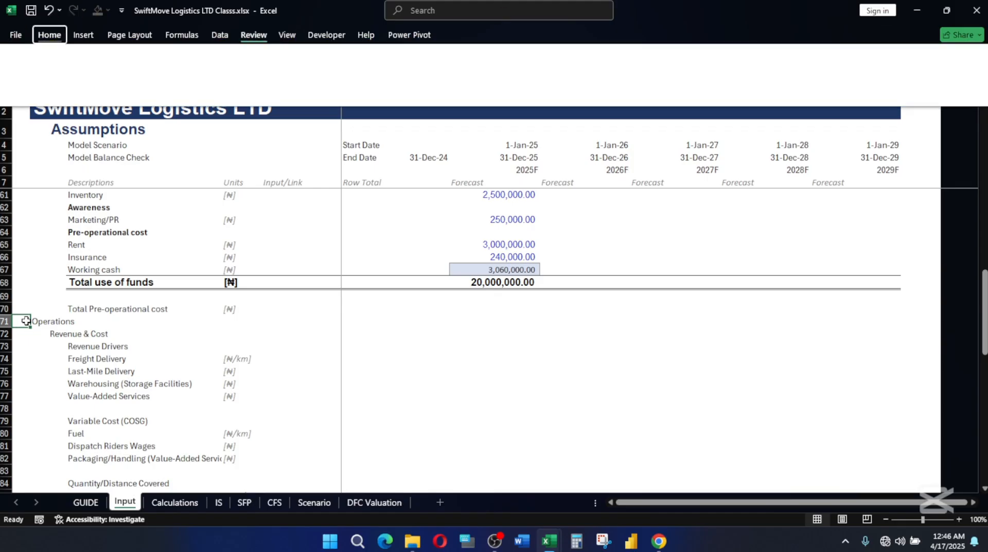
key("Escape")
key("Escape")
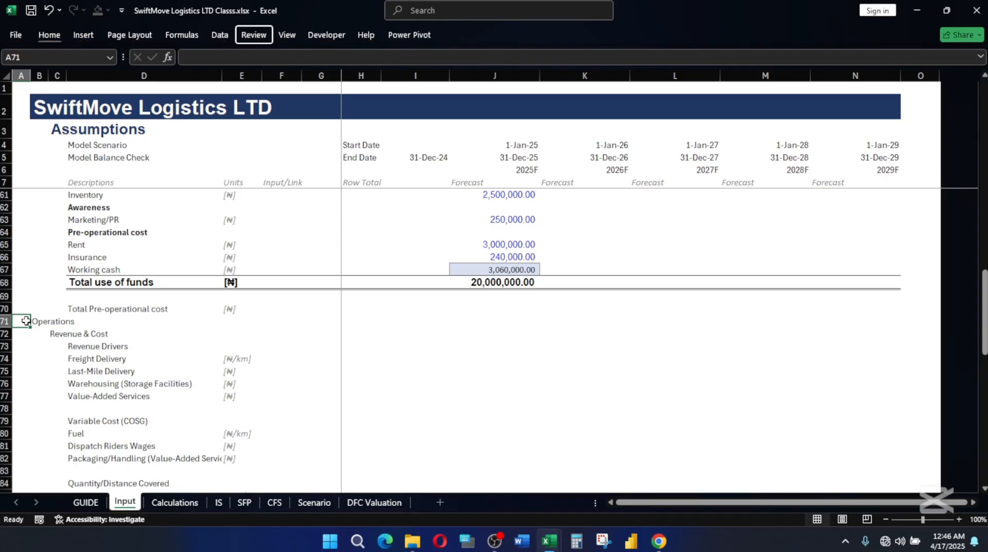
type("IR")
key("Escape")
key("alt+i")
key("r")
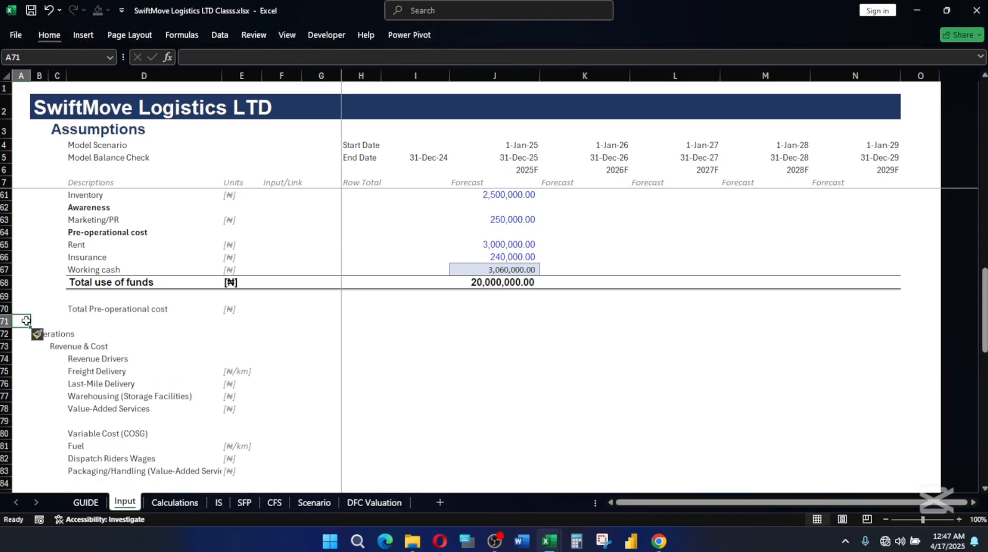
Review the Use of Funds items and select the 2025F cell J70 in the Total Pre-operational cost row.
left_click(96, 319)
left_click(97, 309)
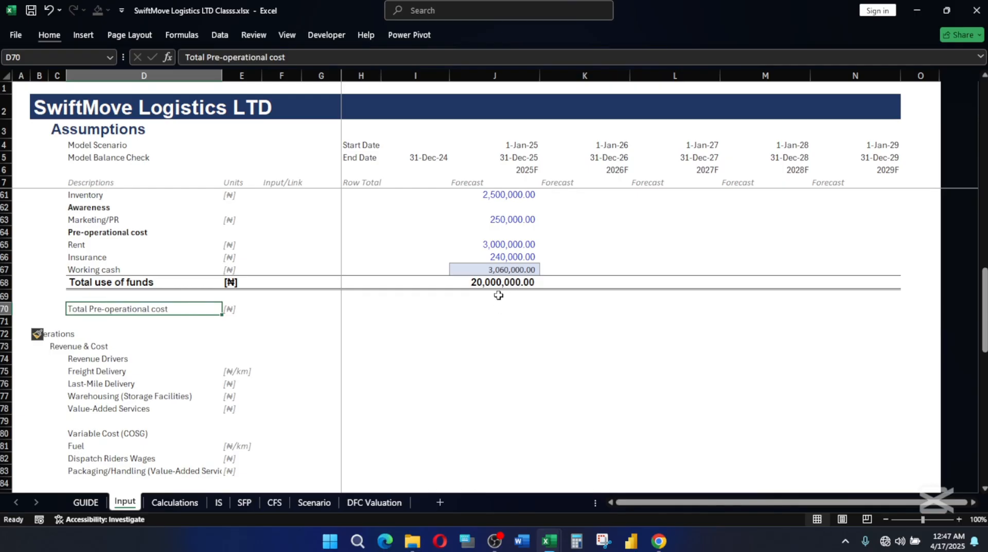
scroll(499, 290, "up", 8)
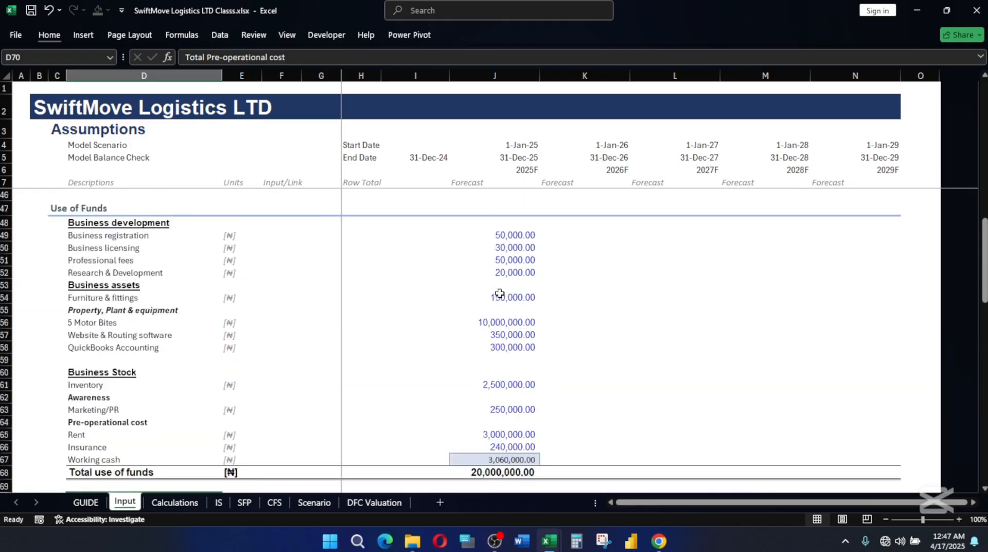
scroll(527, 361, "down", 6)
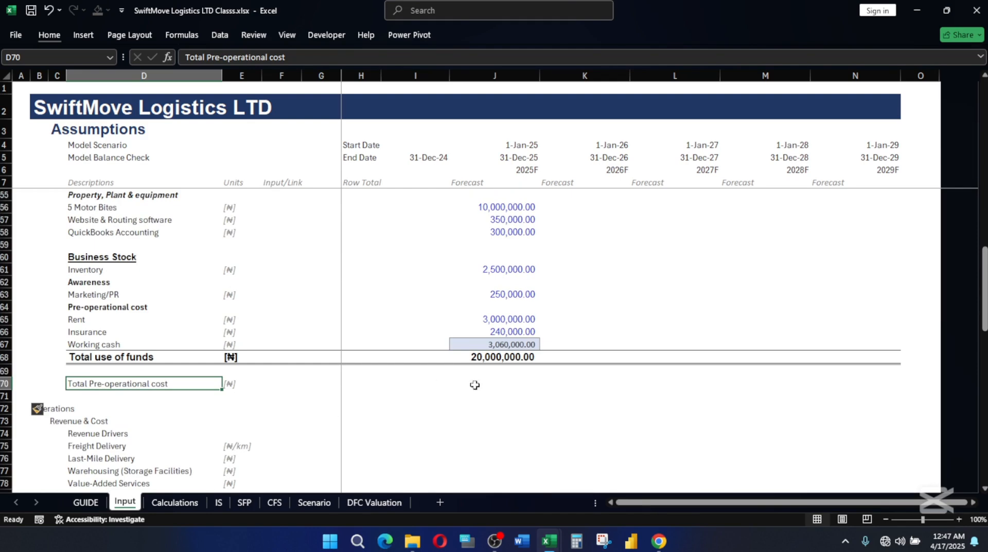
left_click(495, 382)
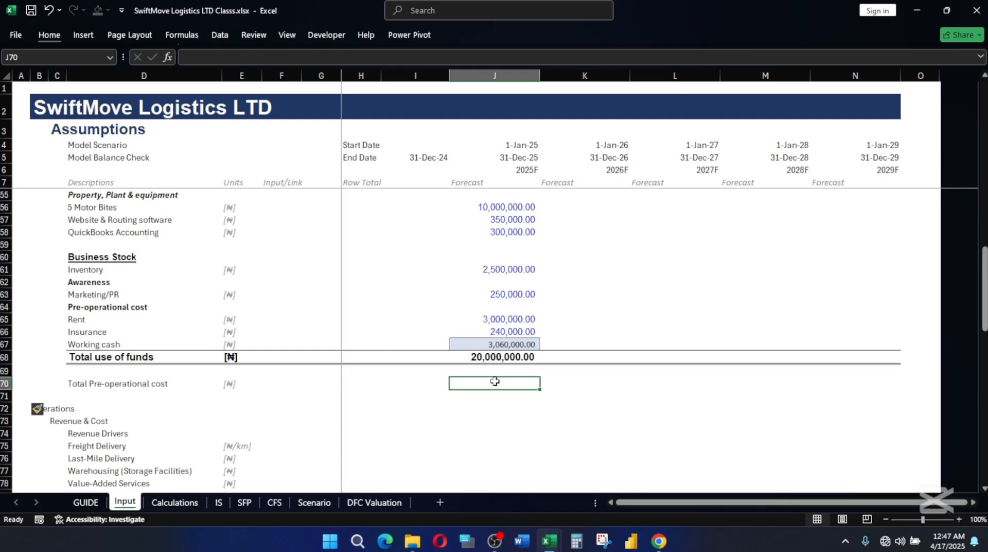
type("=")
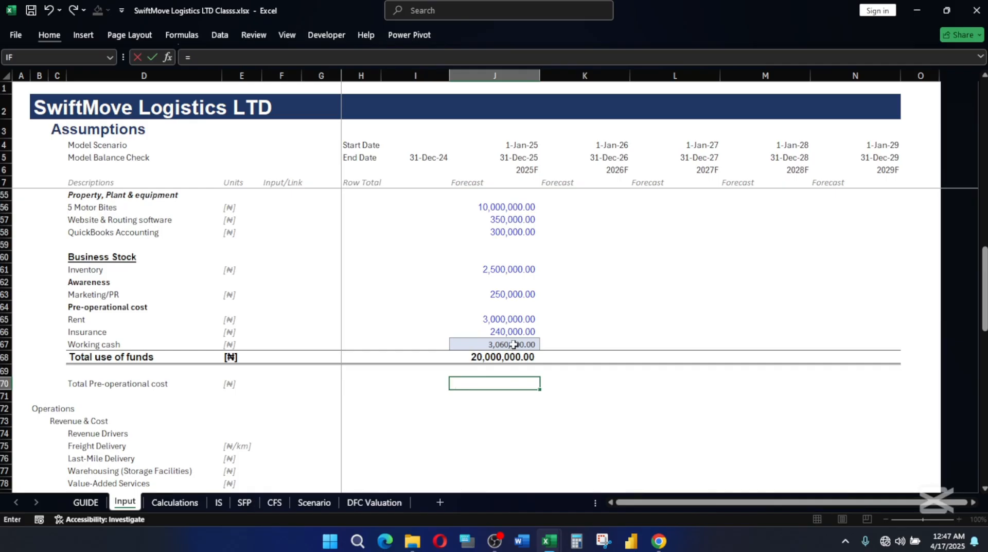
scroll(513, 344, "up", 2)
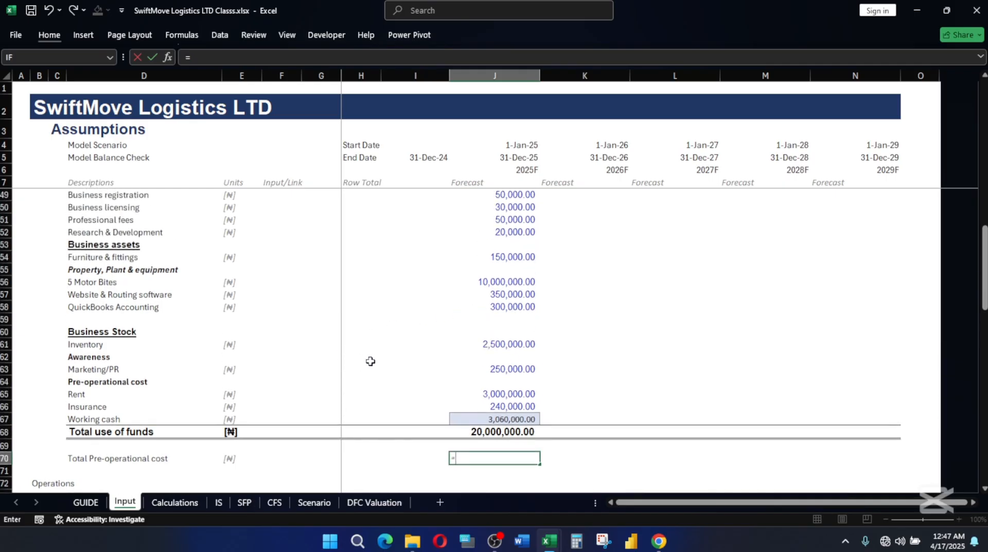
scroll(485, 391, "up", 3)
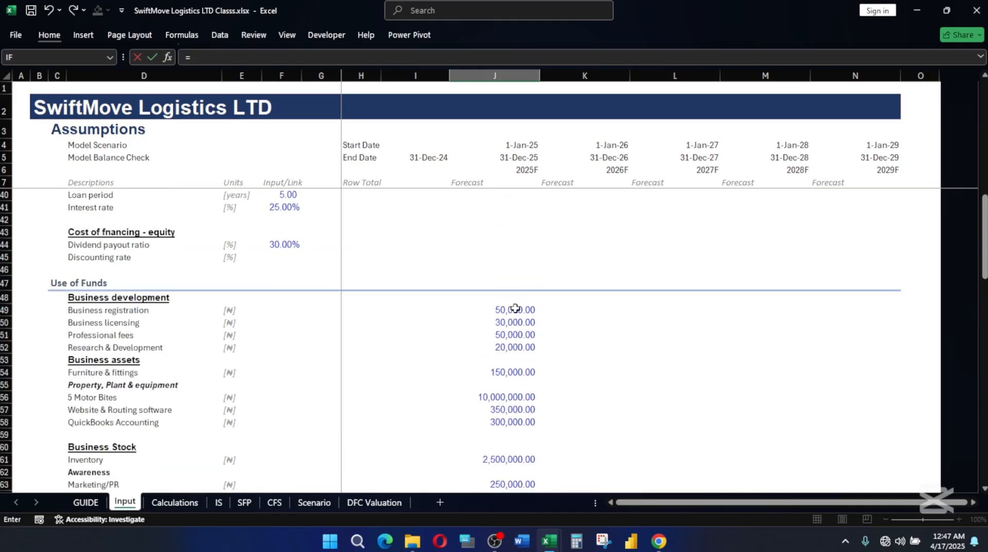
left_click_drag(509, 308, 509, 353)
key("Escape")
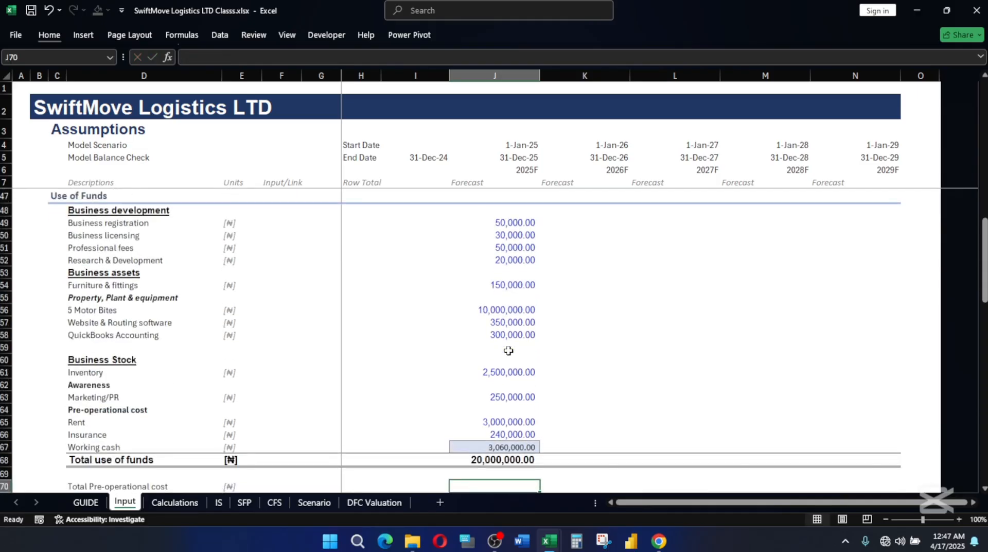
Enter =SUM(J49:J52,J63:J66) in J70 to total the business development, marketing, rent and insurance costs.
type("=SUM(")
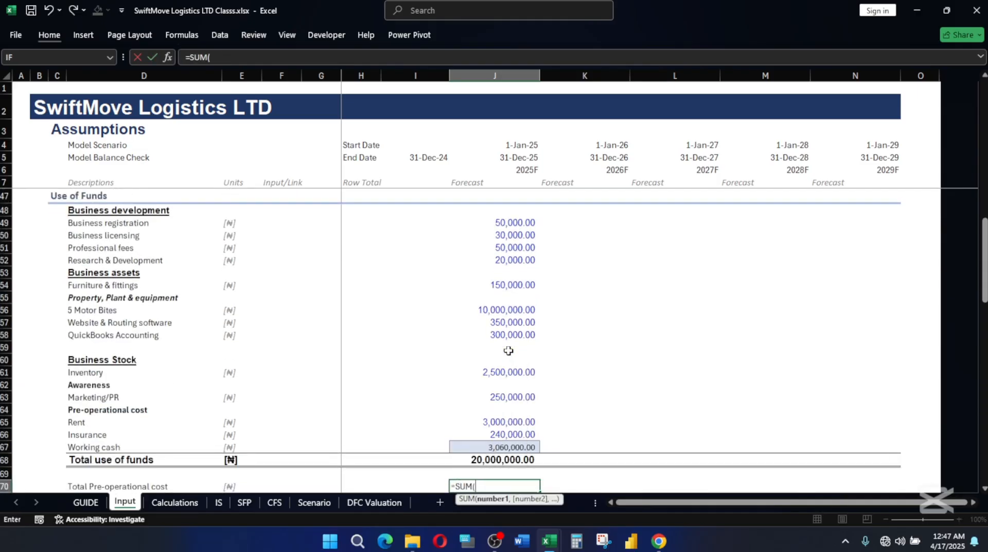
left_click_drag(503, 225, 503, 261)
type(",")
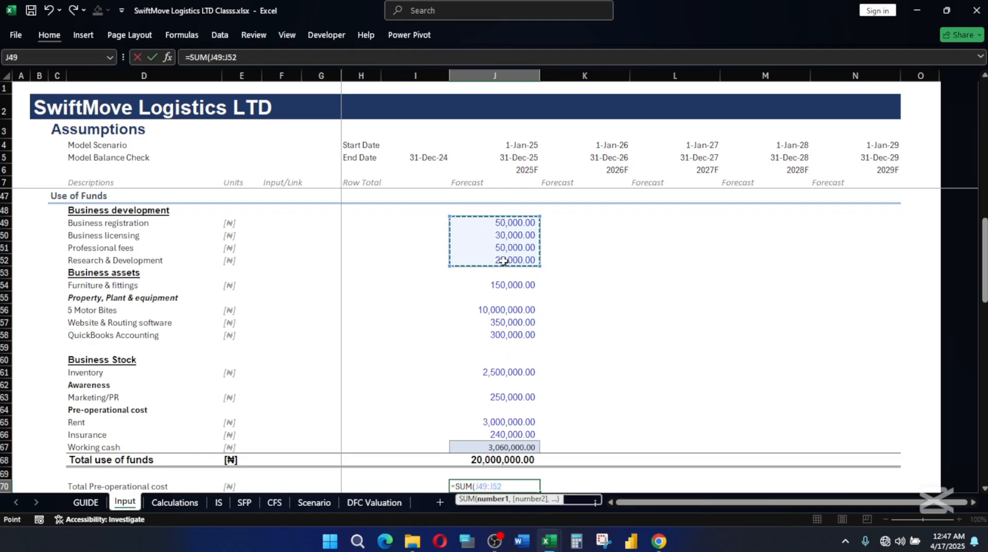
scroll(507, 288, "down", 2)
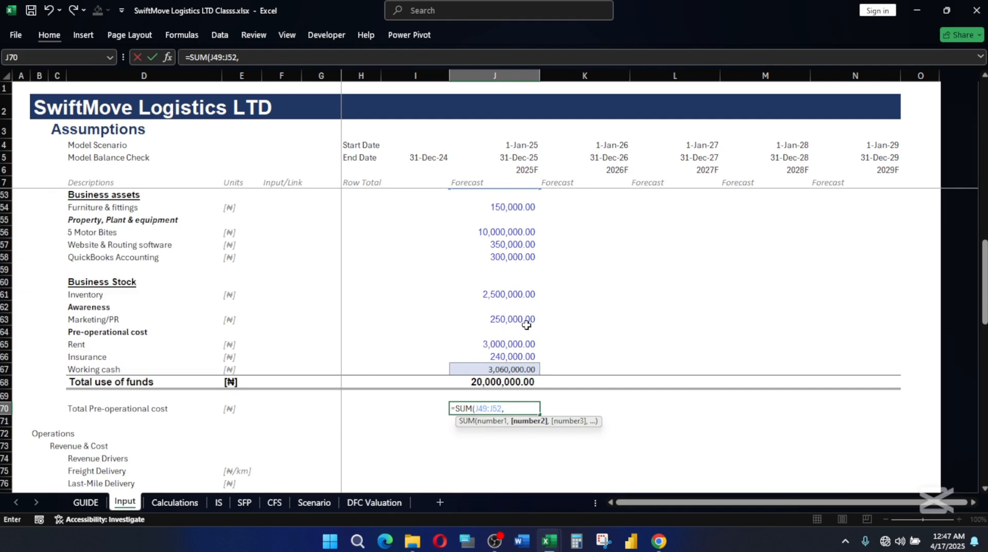
left_click_drag(519, 319, 512, 354)
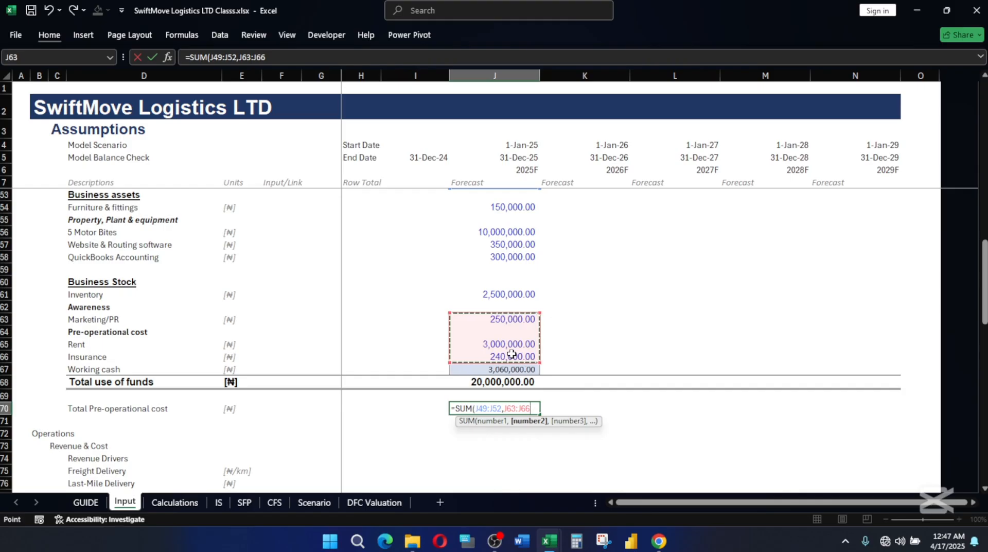
type(")")
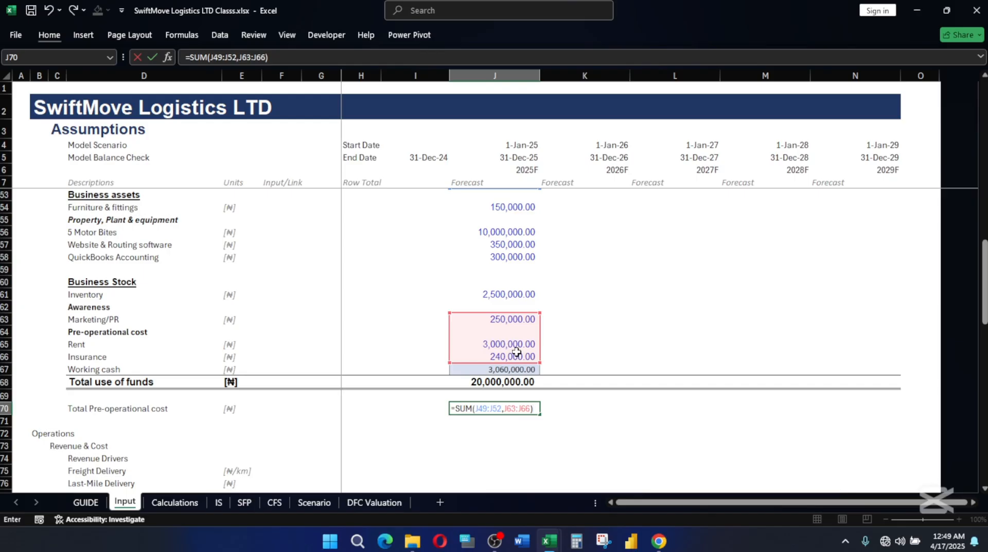
Commit the J70 formula and apply the Total cell style to the Total Pre-operational cost row, D70:N70.
key("Return")
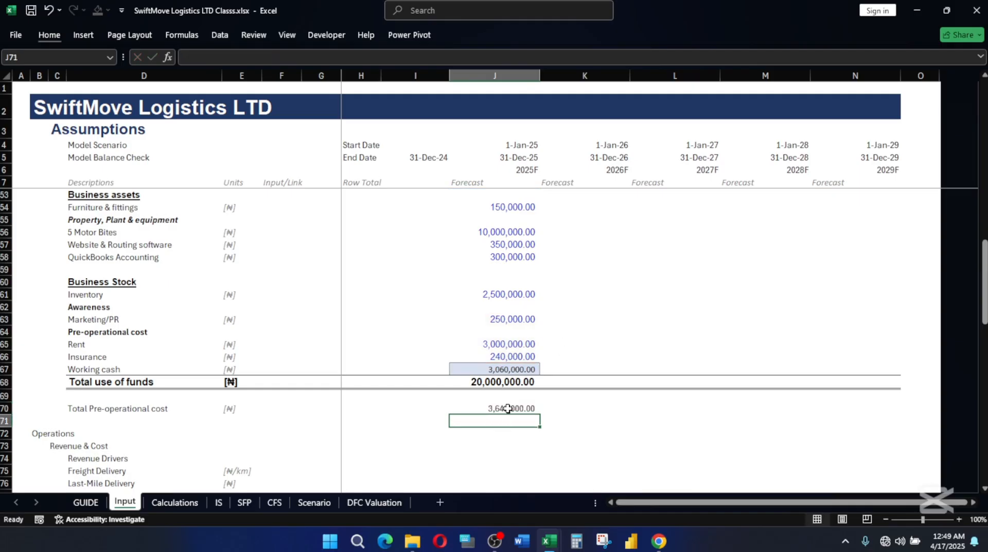
left_click(68, 408)
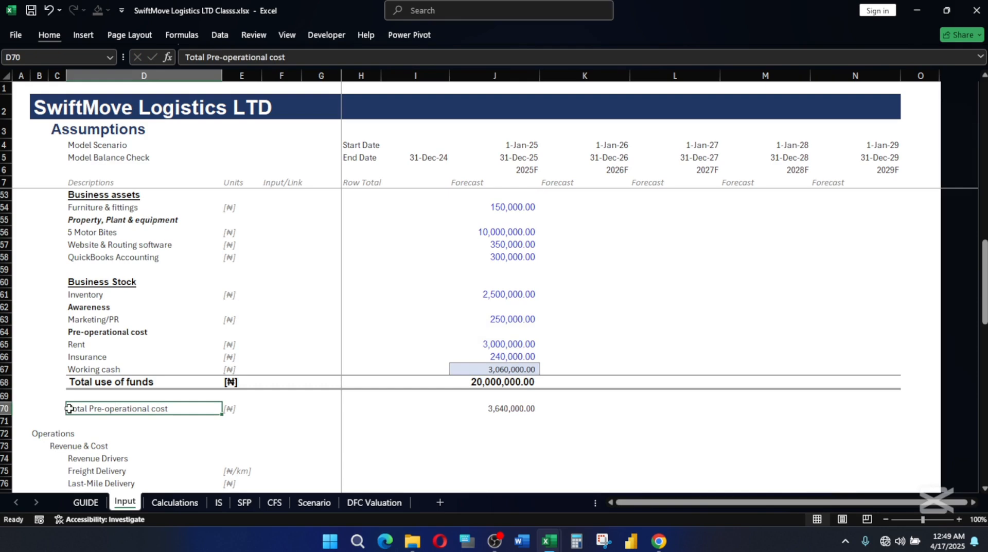
key("shift+Right")
key("shift+Right")
key("shift+Right")
key("shift+Right")
key("shift+Right")
key("shift+Right")
key("shift+Right")
key("shift+Right")
key("shift+Right")
key("shift+Right")
key("shift+Right")
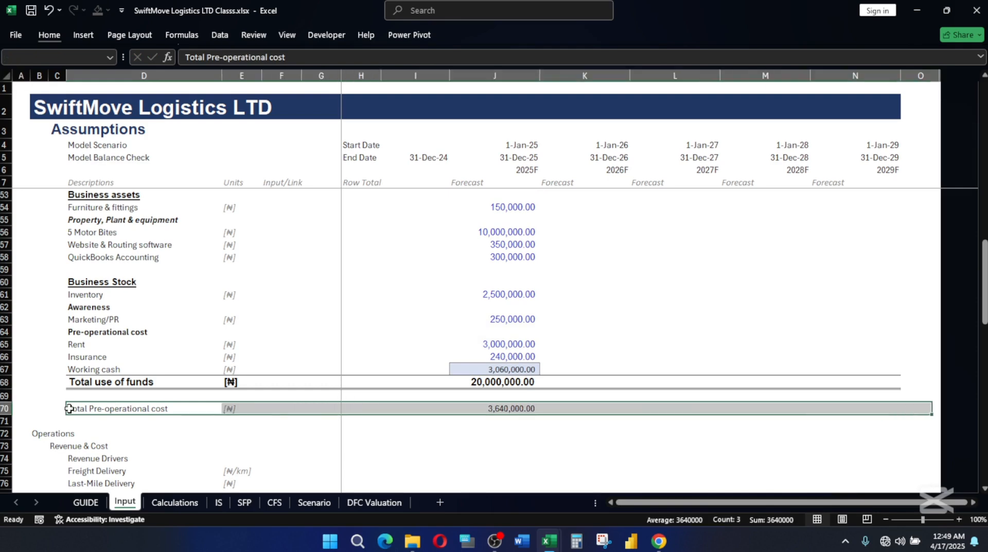
key("shift+Left")
key("alt")
key("h")
key("j")
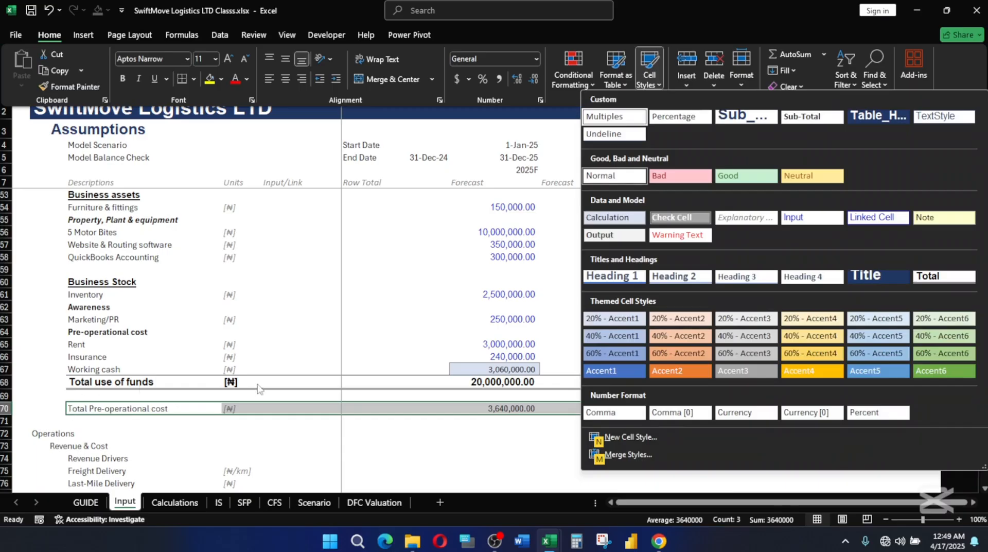
left_click(944, 276)
left_click(556, 423)
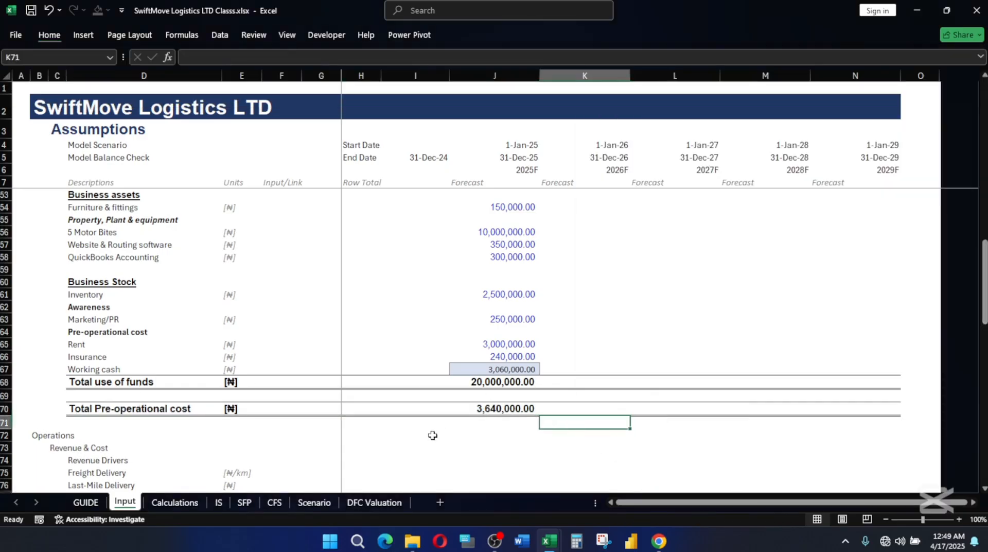
Apply the Heading 1 cell style to the Operations heading row, B72:N72.
scroll(453, 401, "down", 1)
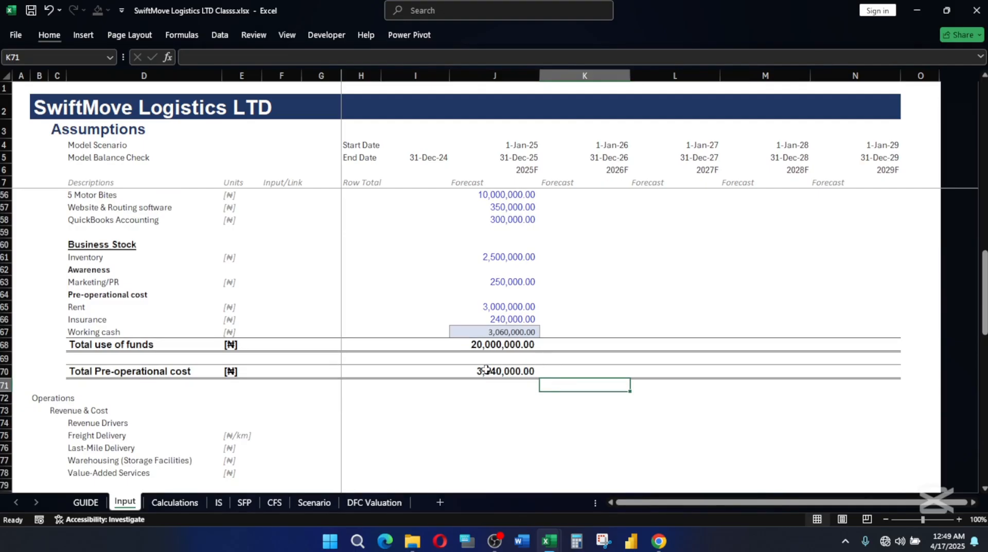
scroll(107, 395, "down", 1)
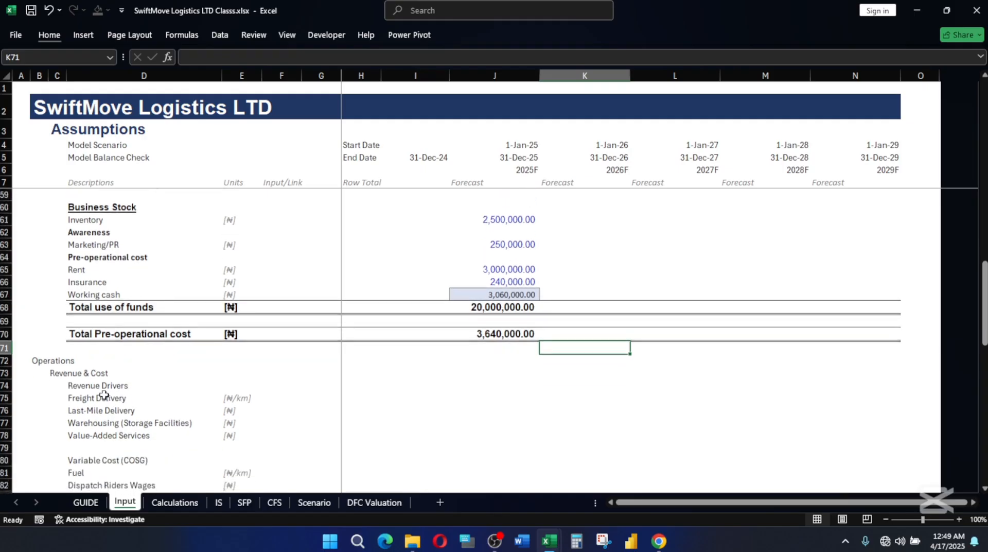
scroll(543, 394, "down", 2)
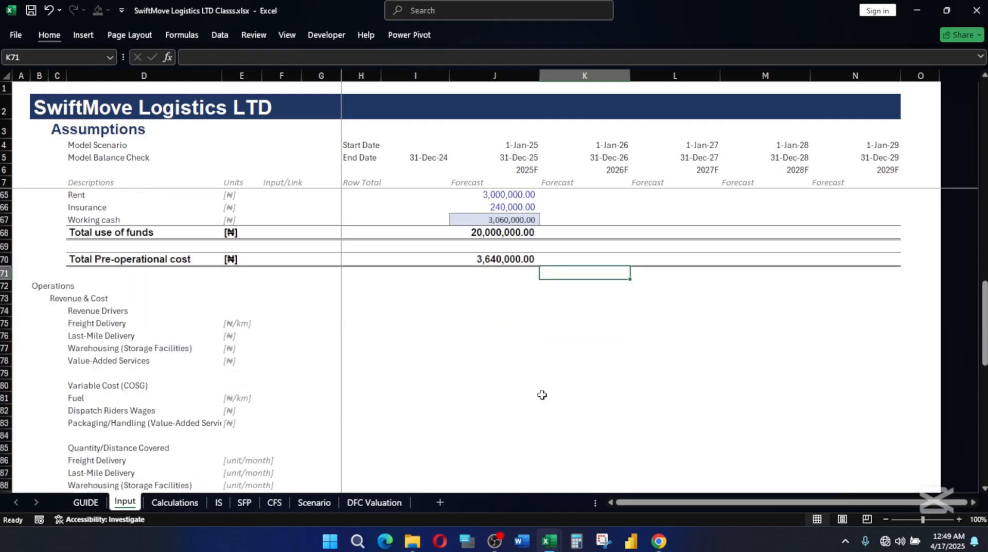
left_click(37, 286)
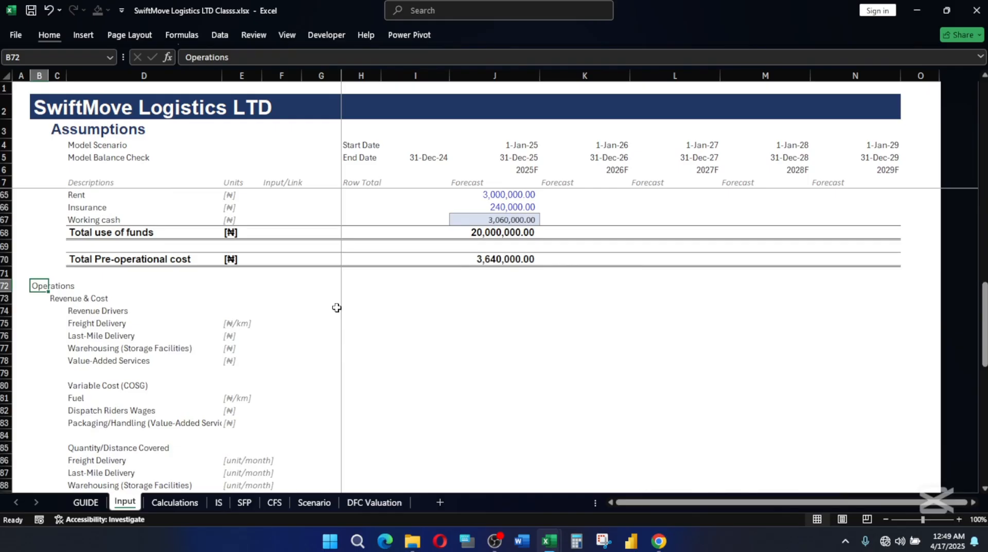
key("shift+Right")
key("shift+Right")
key("shift+Right")
key("shift+Right")
key("shift+Right")
key("shift+Right")
key("shift+Right")
key("shift+Right")
key("shift+Right")
key("shift+Right")
key("shift+Right")
key("shift+Right")
key("shift+Right")
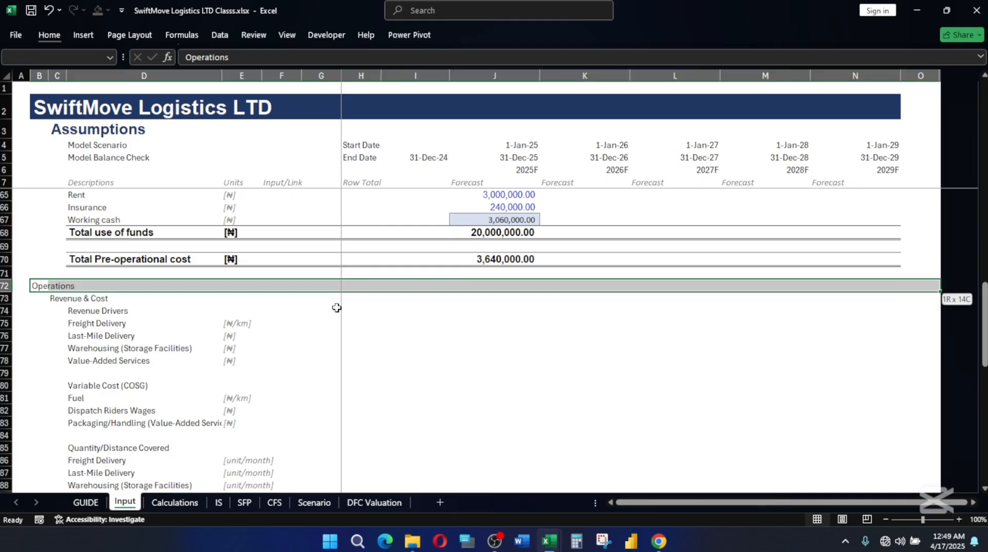
key("shift+Left")
key("alt+h")
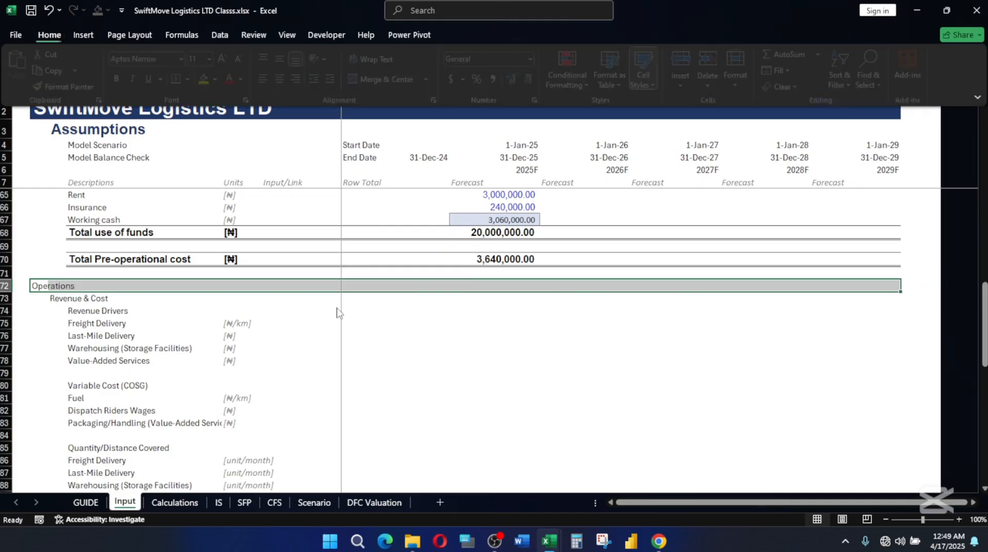
key("j")
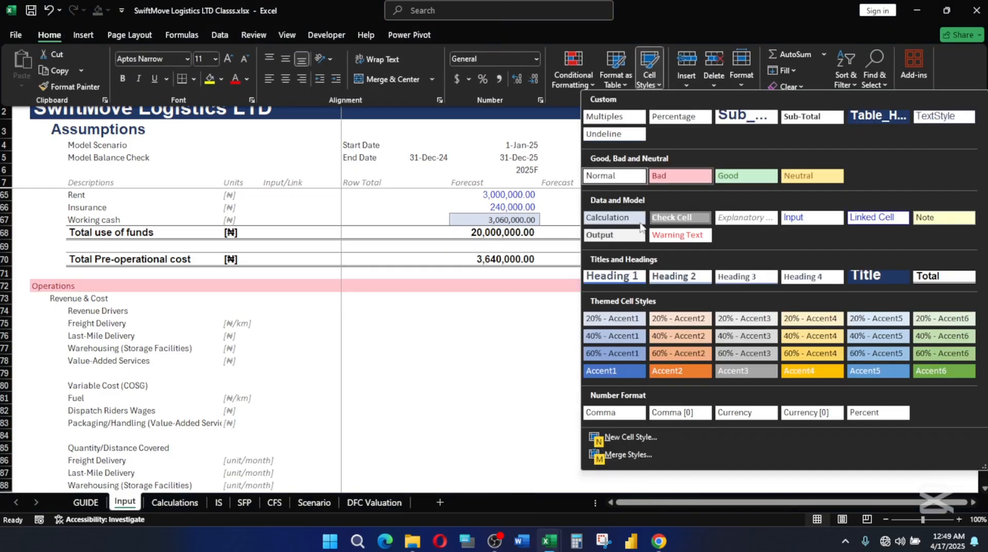
left_click(615, 275)
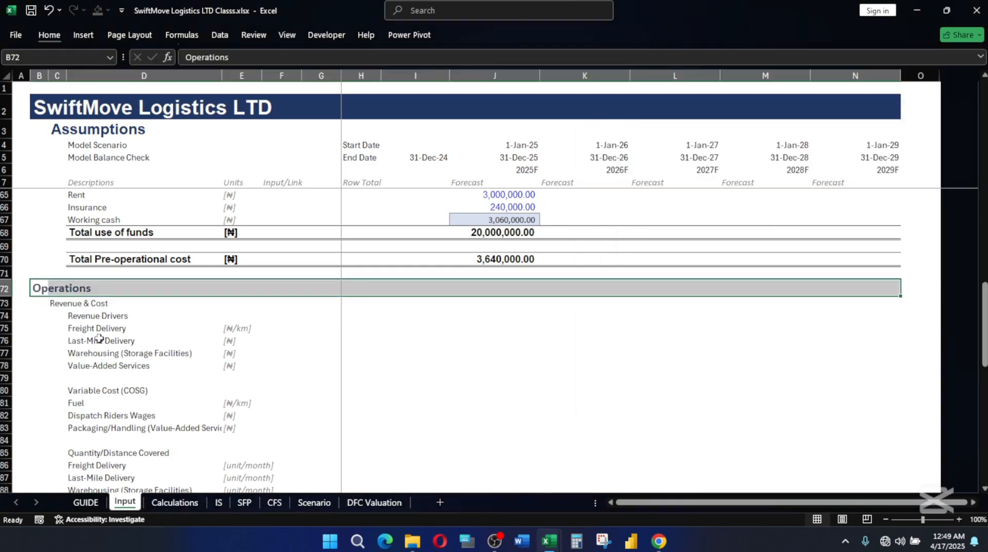
Apply the Heading 2 cell style to the Revenue & Cost subheading row, C73:N73.
left_click(58, 303)
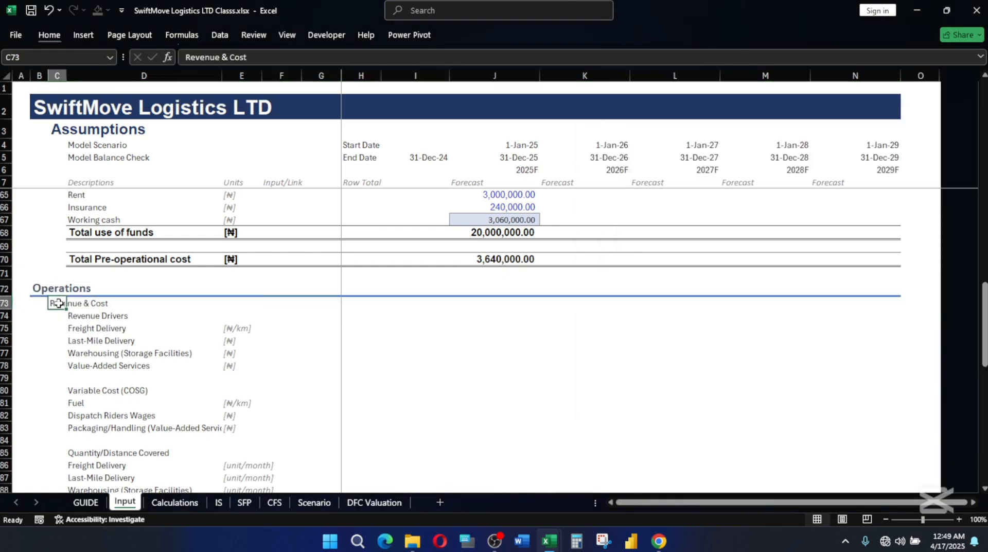
key("ctrl+shift+Right")
key("alt")
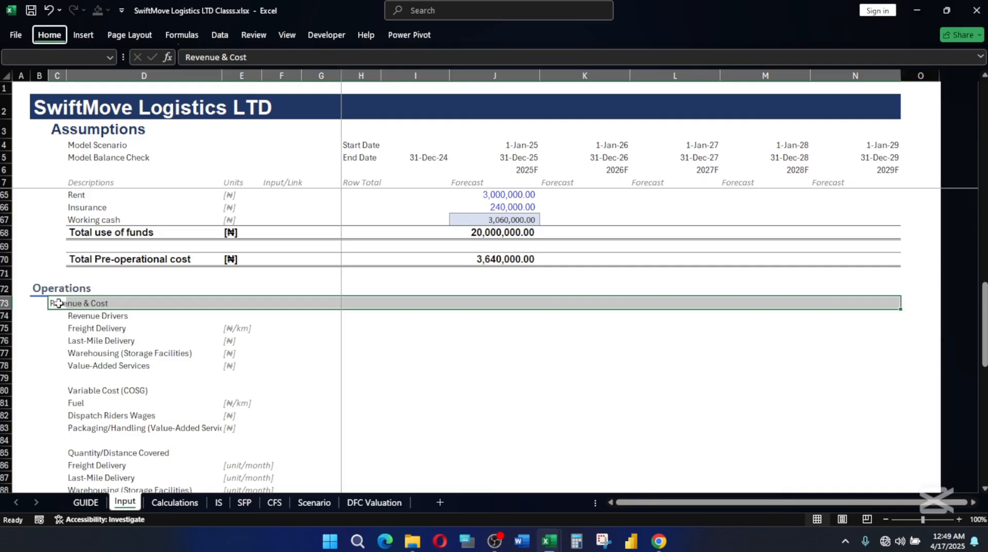
key("h")
key("j")
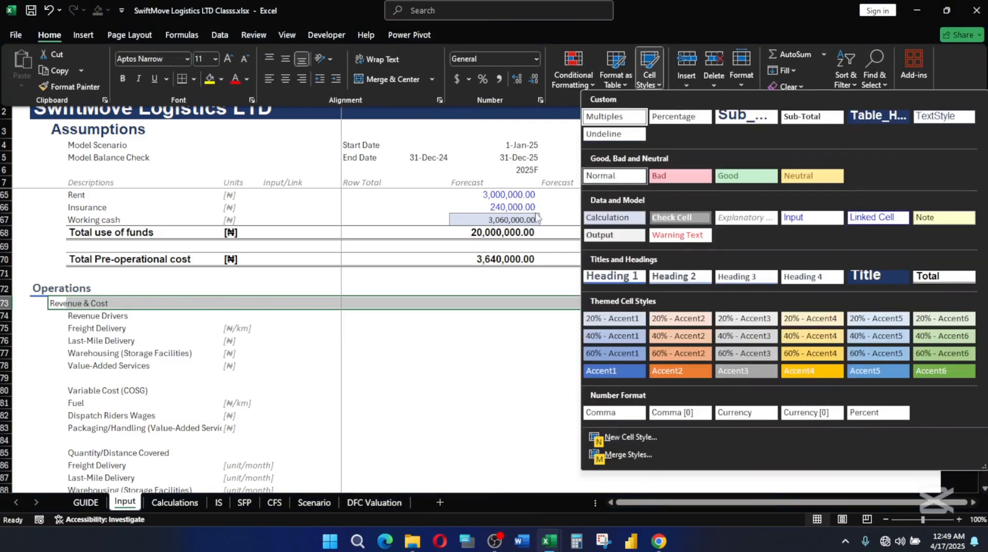
left_click(705, 278)
left_click(186, 368)
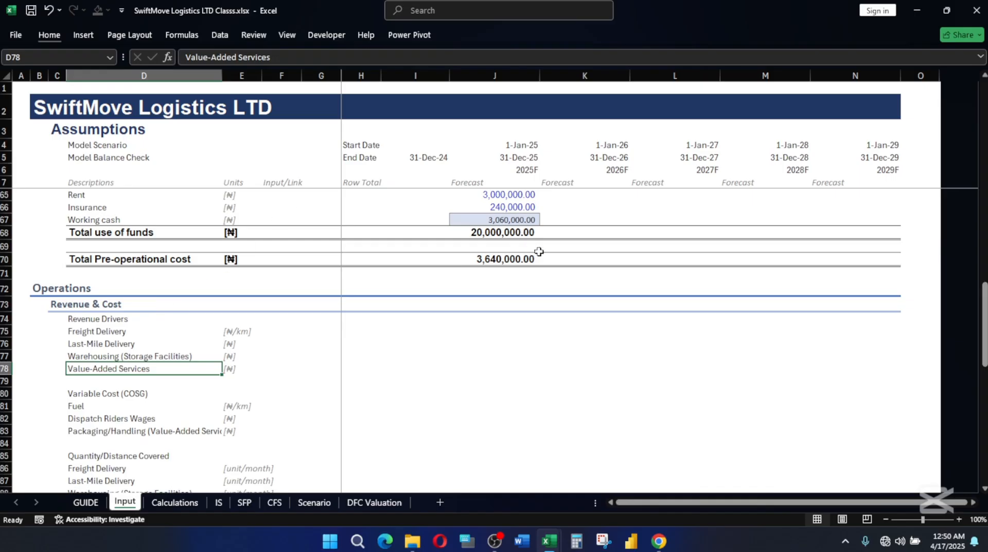
Make the Revenue Drivers label in D74 bold and underlined.
left_click(85, 319)
key("ctrl+b")
type("U")
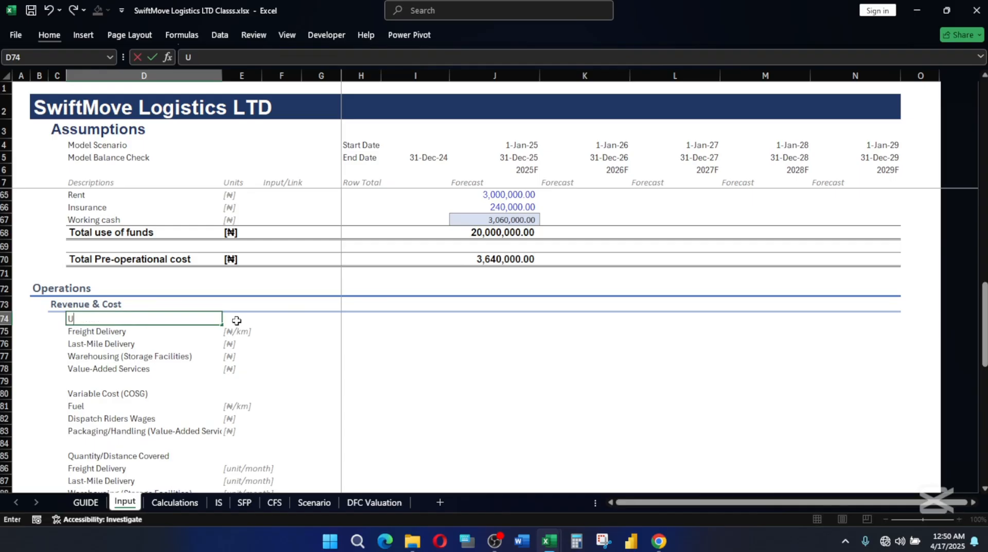
key("Escape")
key("ctrl+u")
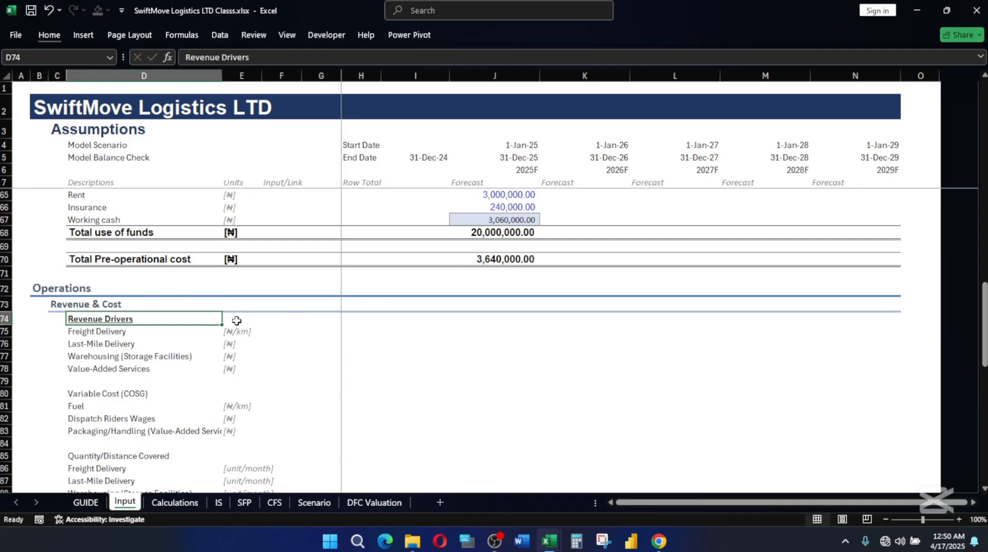
left_click(272, 346)
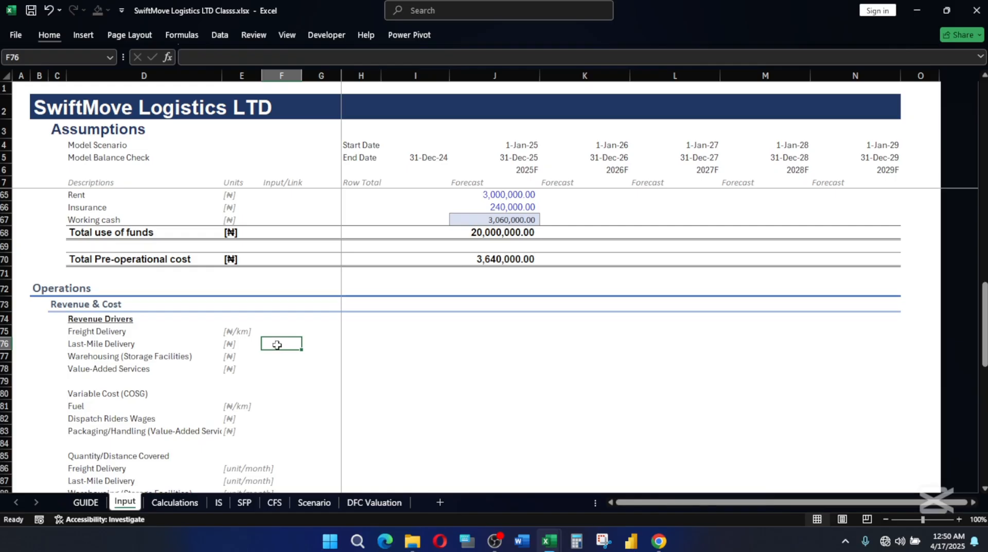
left_click(81, 330)
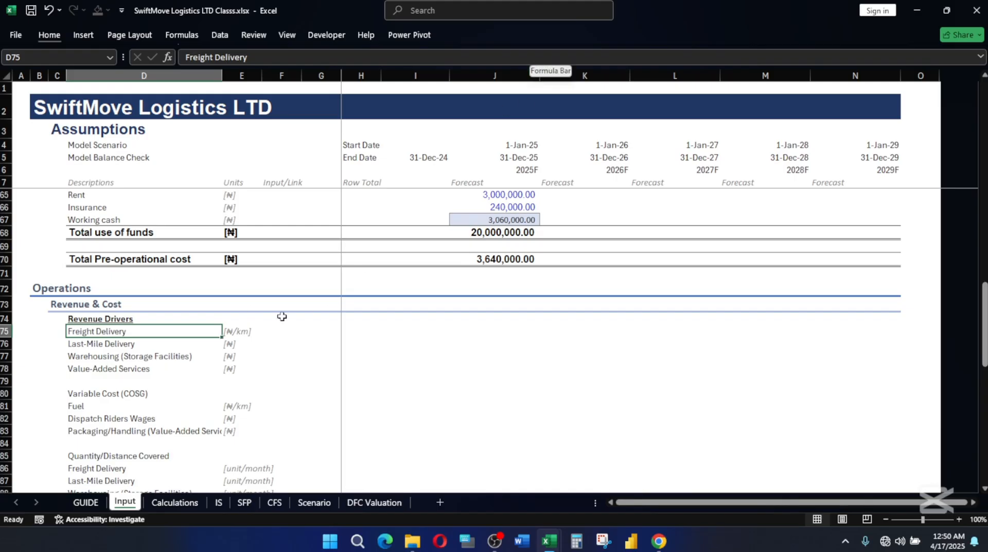
Switch to the SwiftMove Logistics LTD.xlsx workbook and examine the Revenue & Cost inputs in F74:G88, including the 20D entry for Freight Delivery.
mouse_move(543, 530)
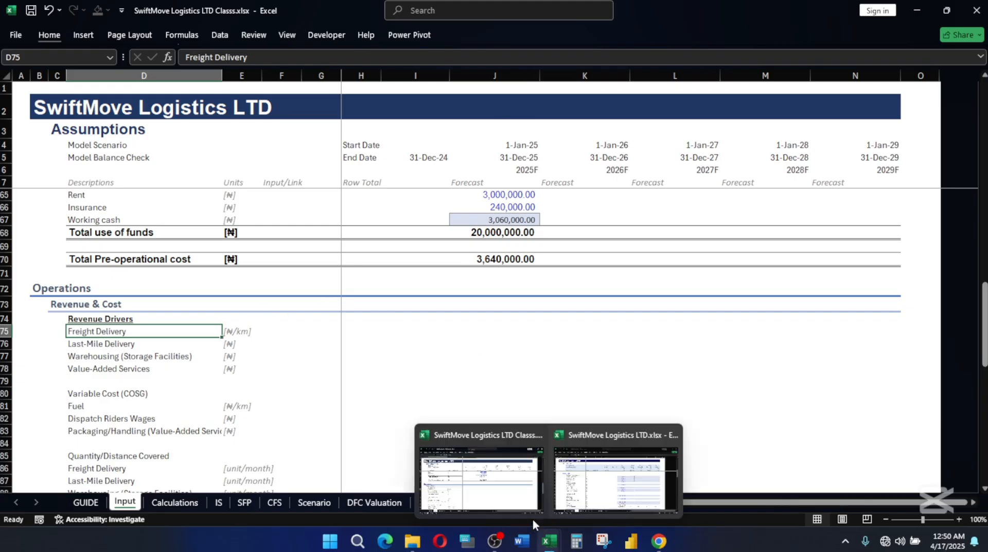
left_click(613, 473)
scroll(309, 327, "down", 5)
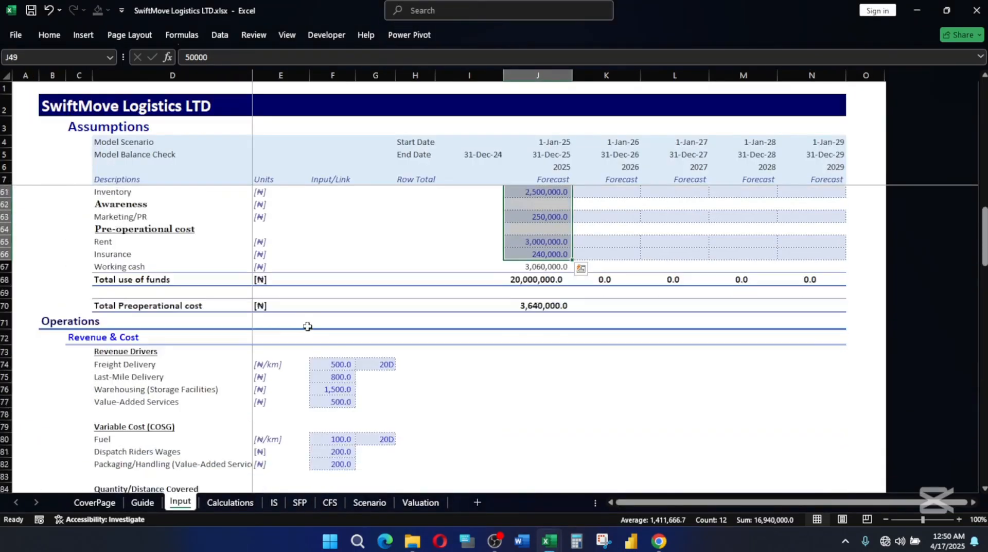
scroll(360, 326, "down", 2)
left_click(415, 326)
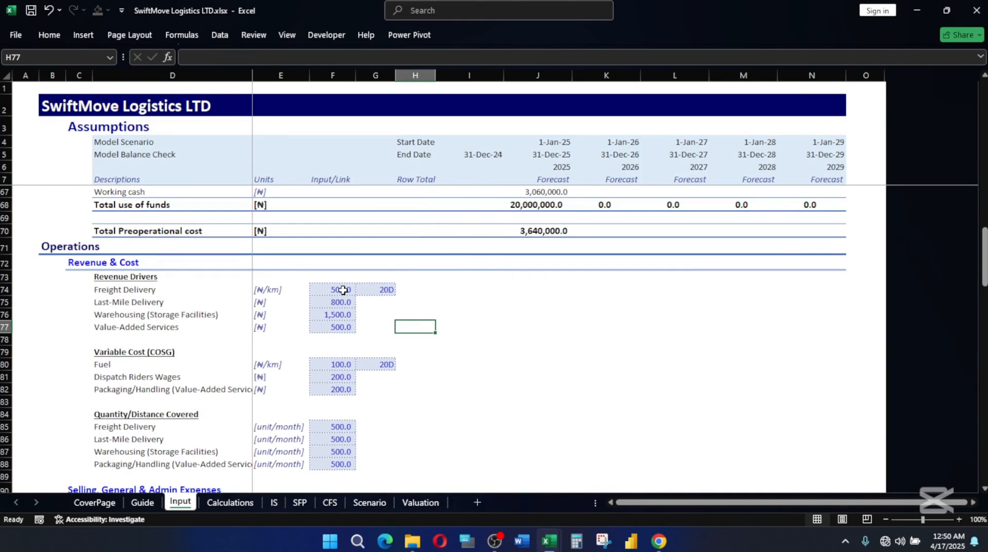
left_click(380, 291)
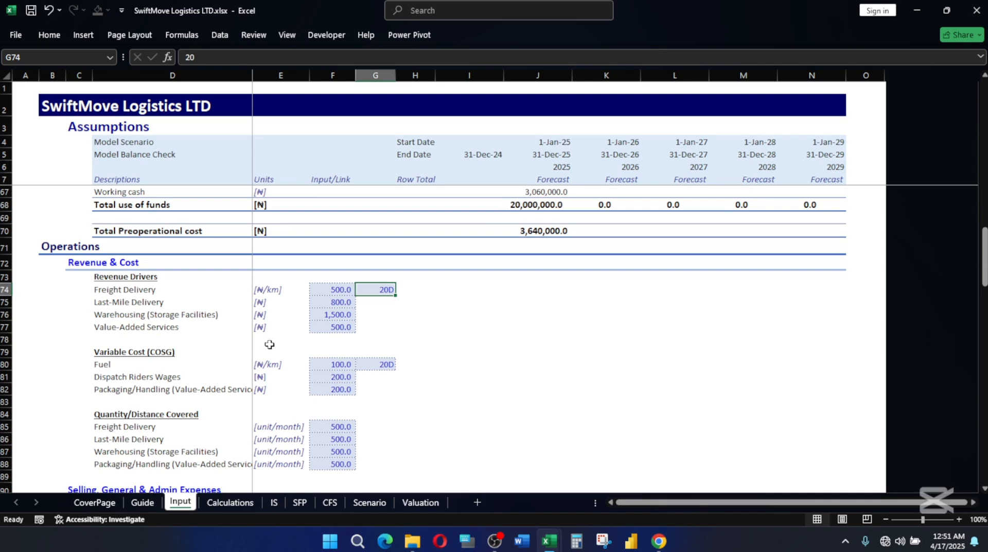
left_click_drag(323, 290, 370, 402)
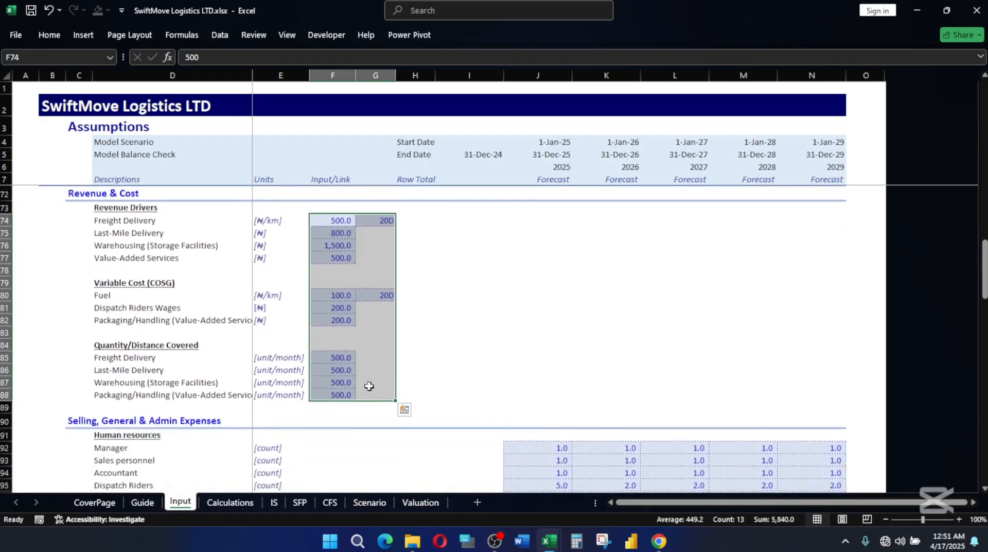
left_click(462, 309)
scroll(256, 302, "up", 2)
scroll(242, 349, "down", 1)
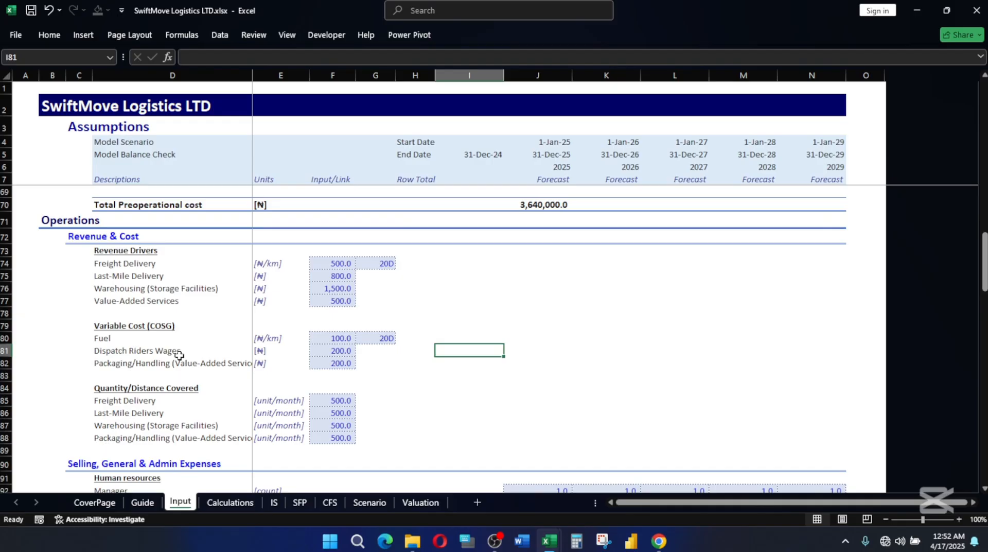
Examine the Variable Cost (COSG) and Quantity/Distance Covered inputs in rows 80 to 88 of the reference Input sheet.
left_click(140, 352)
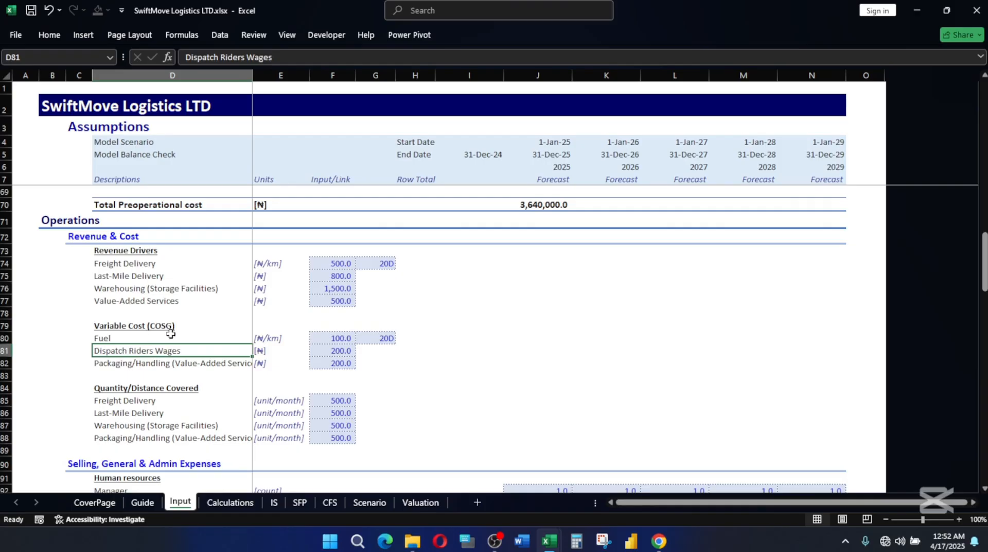
left_click(113, 365)
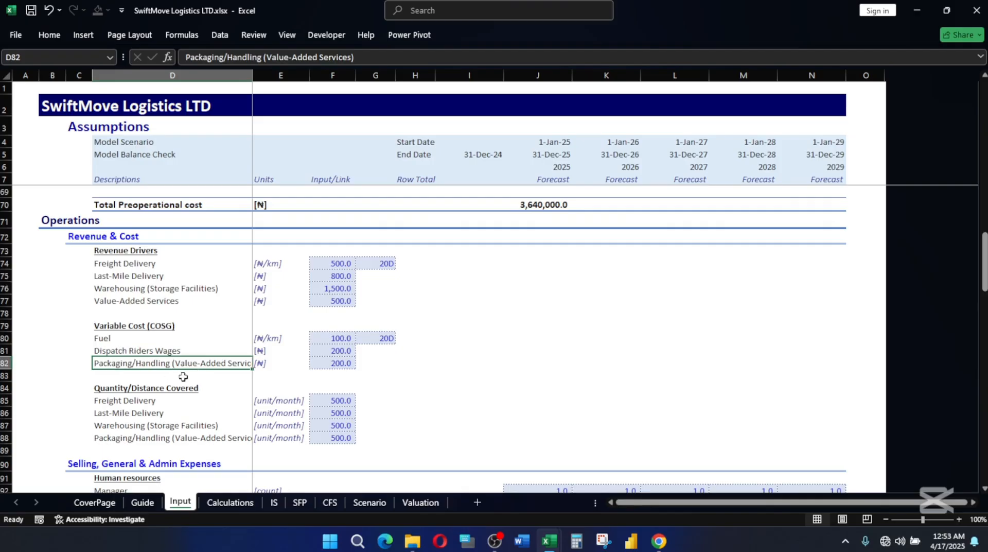
left_click(341, 361)
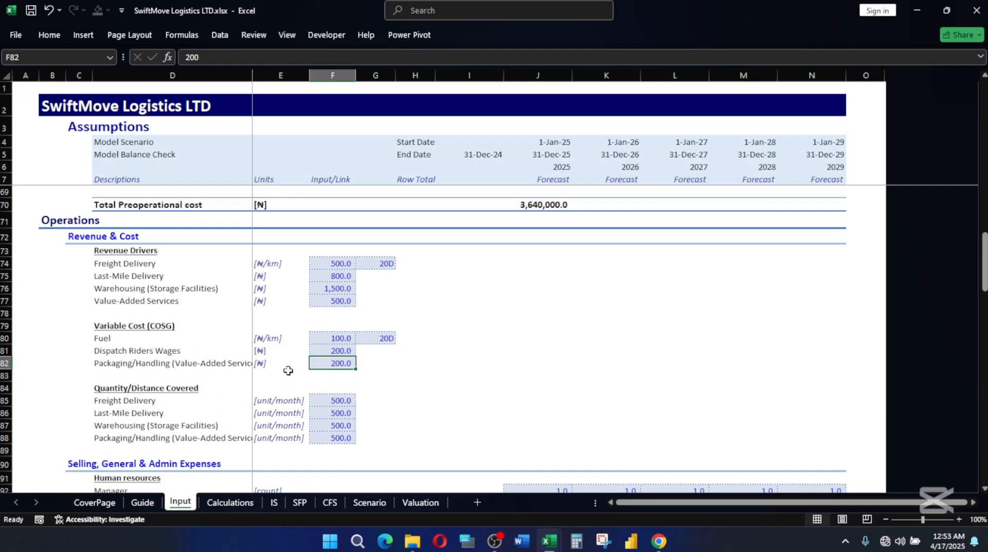
scroll(293, 371, "down", 2)
scroll(294, 371, "down", 1)
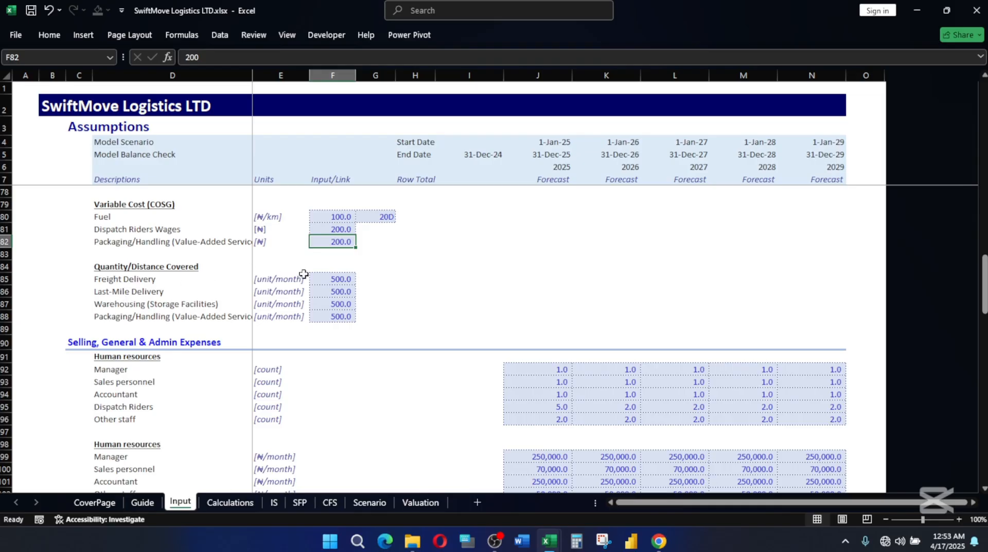
left_click(330, 282)
left_click_drag(331, 283, 334, 289)
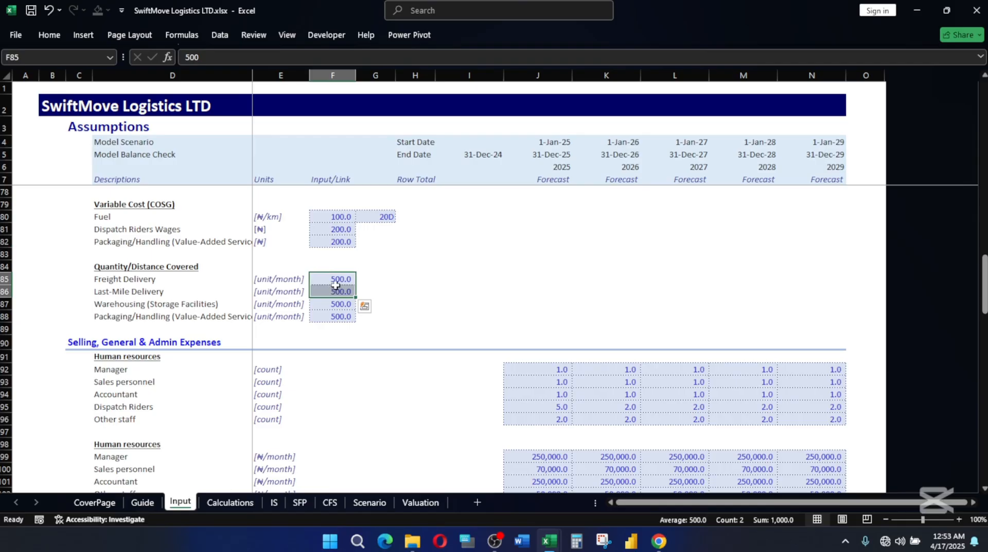
left_click(337, 281)
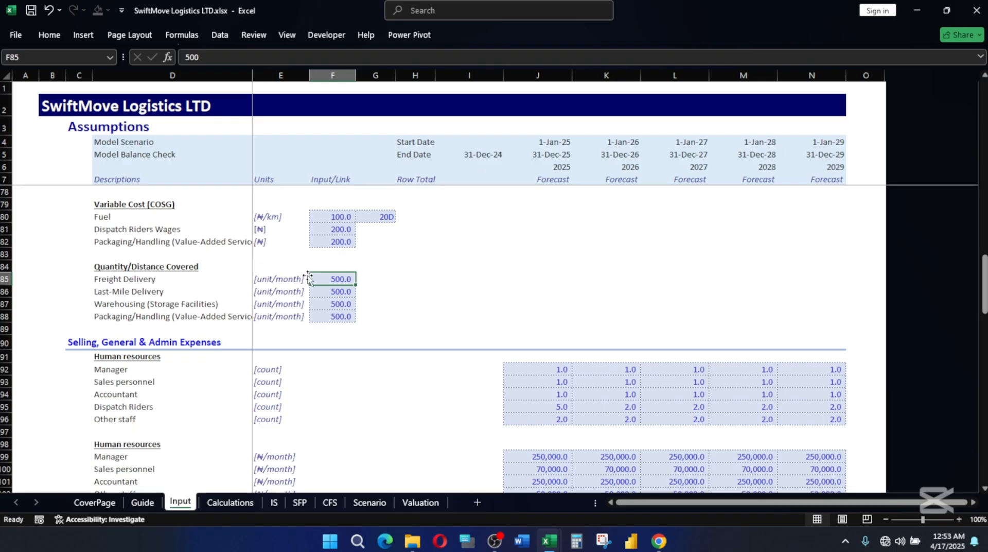
left_click(328, 292)
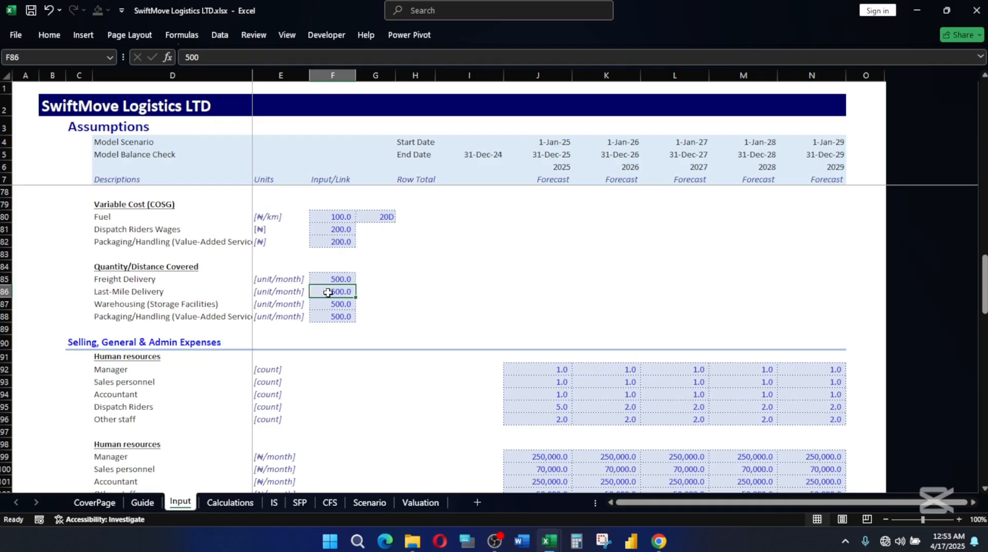
left_click(334, 303)
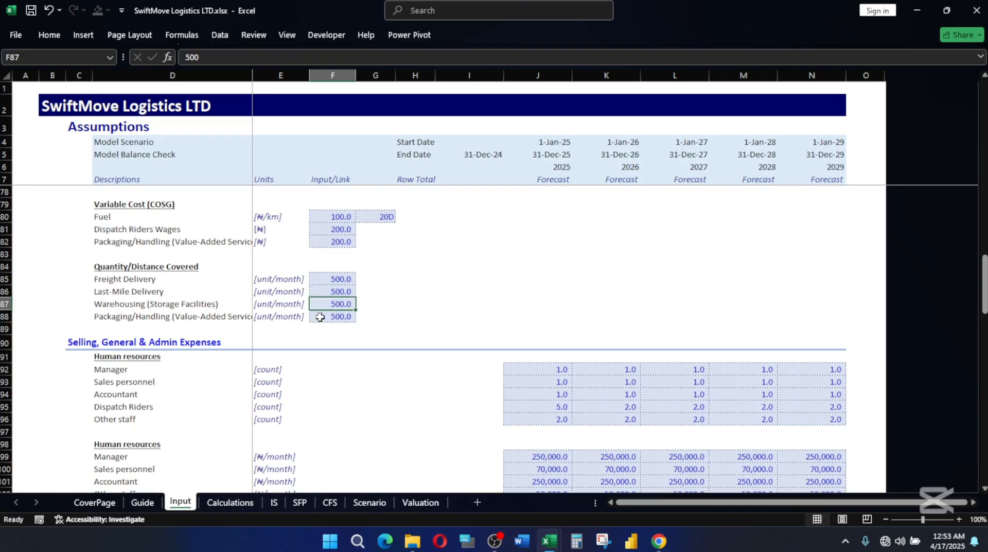
left_click(323, 317)
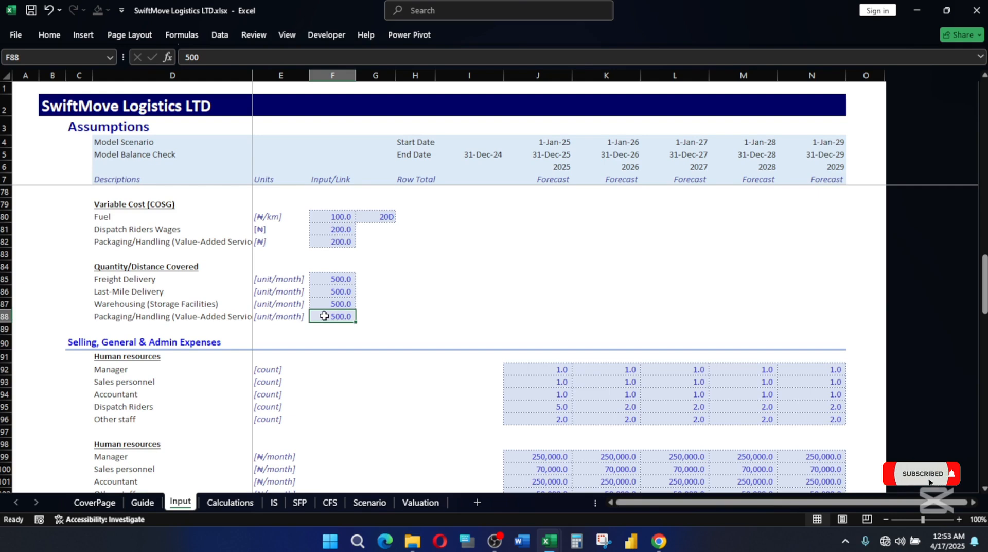
Rename the Quantity/Distance Covered label in D84 as Quantity/Volume/Distance Covered.
double_click(111, 266)
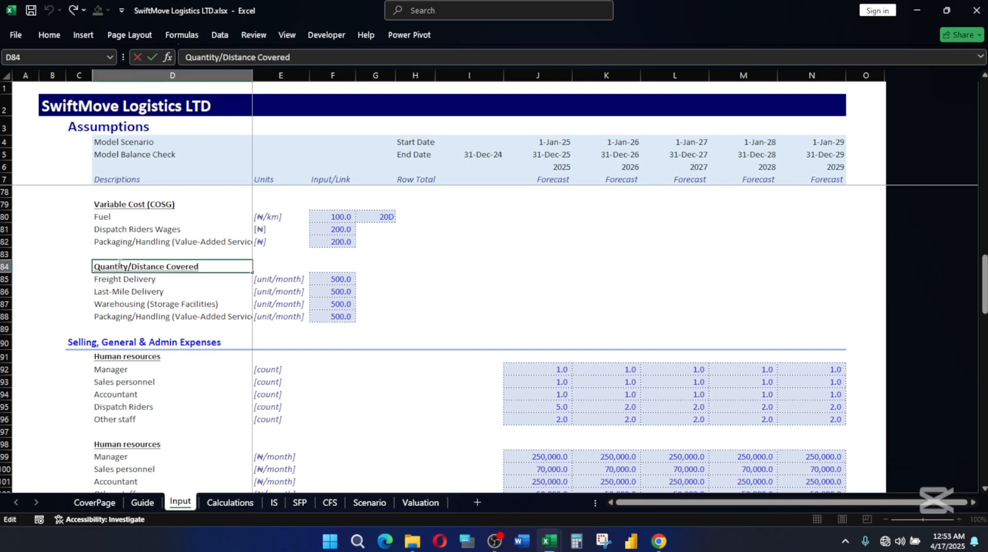
left_click(129, 266)
type("v")
key("BackSpace")
type("Volume/")
key("Return")
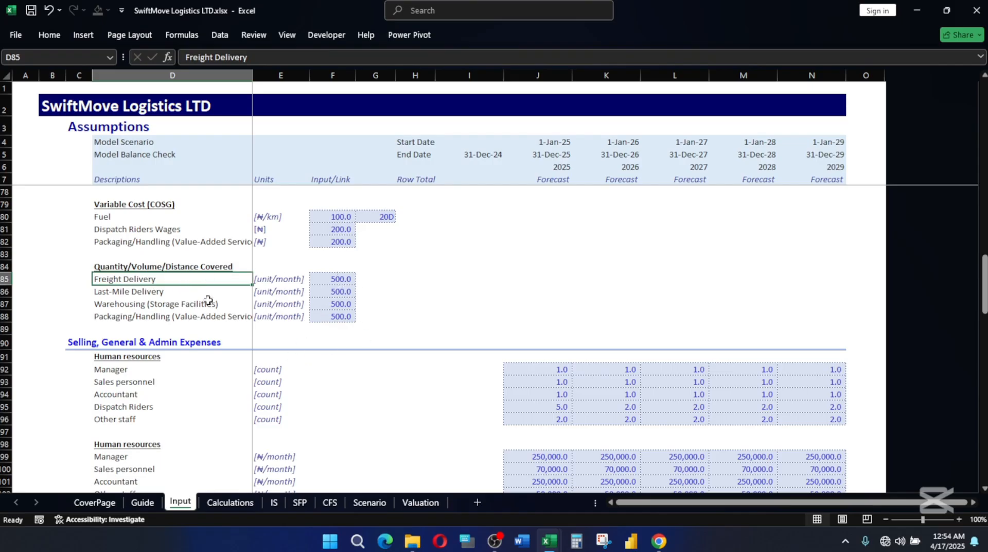
scroll(205, 309, "up", 3)
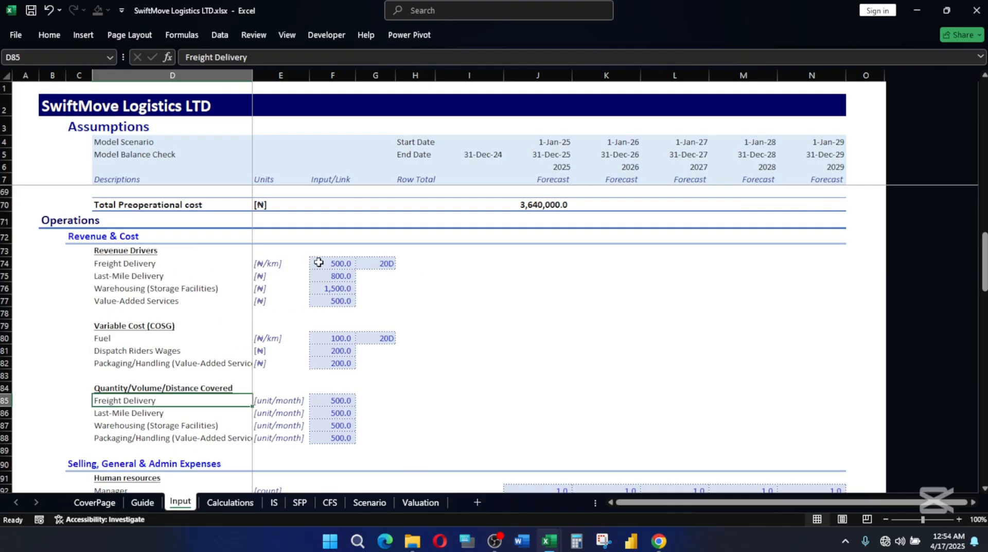
left_click_drag(263, 263, 379, 443)
key("ctrl+c")
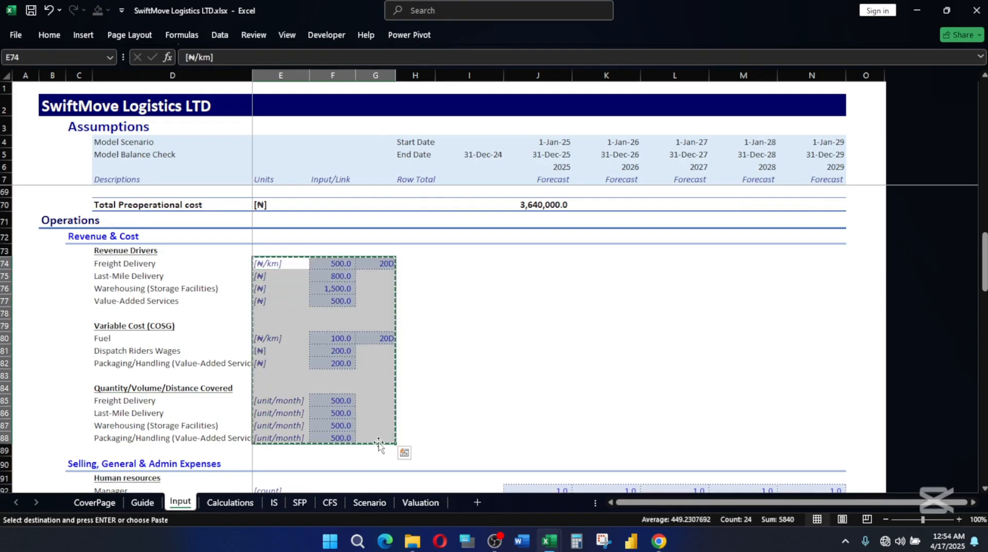
mouse_move(549, 541)
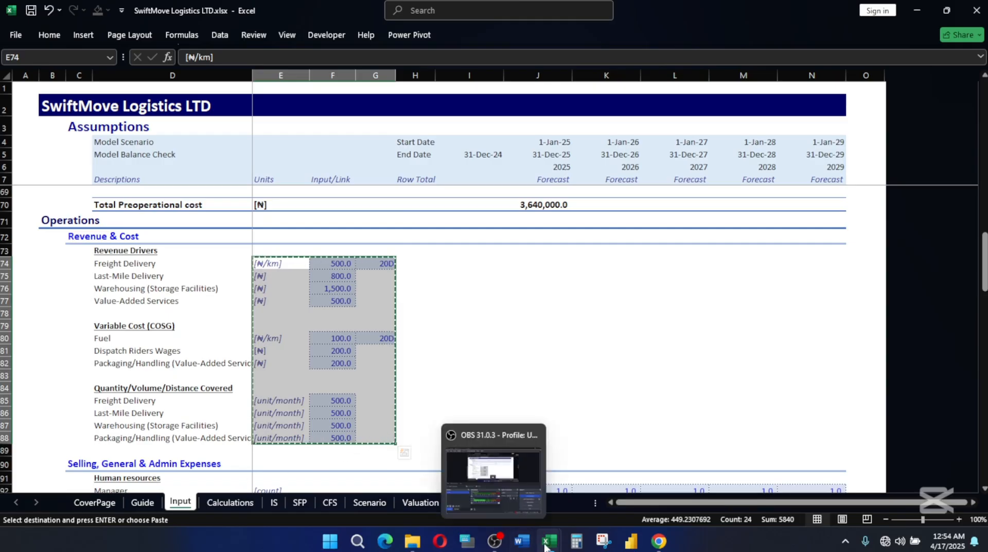
left_click(502, 484)
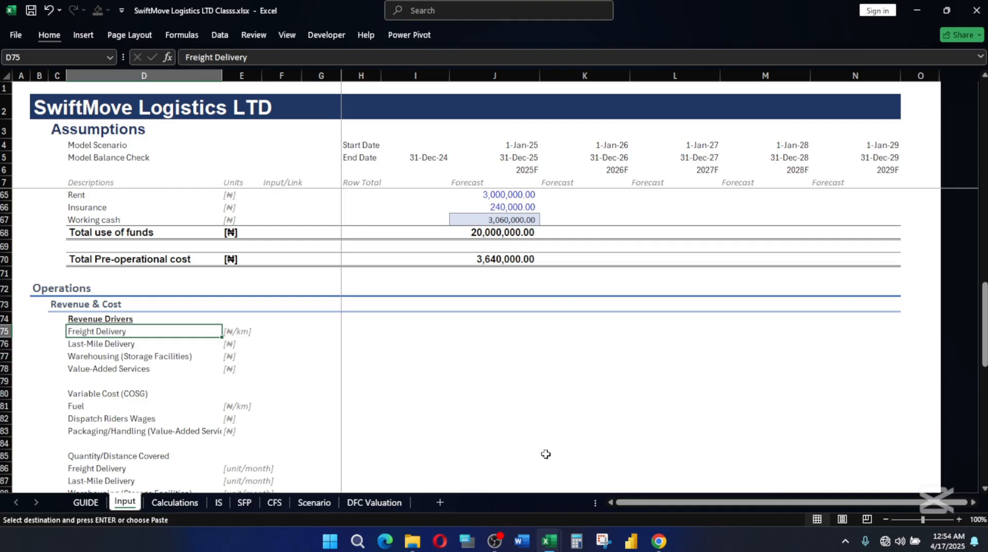
mouse_move(549, 548)
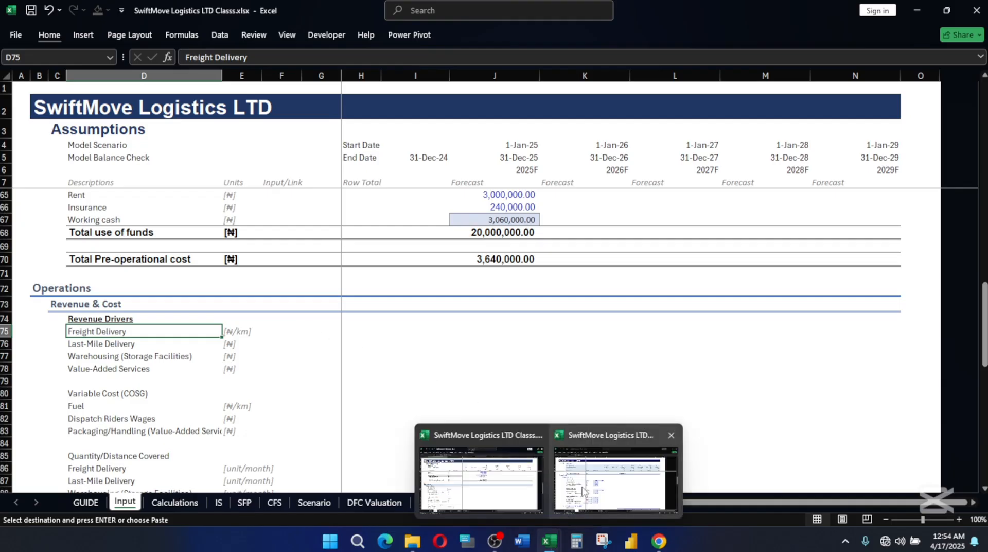
mouse_move(584, 489)
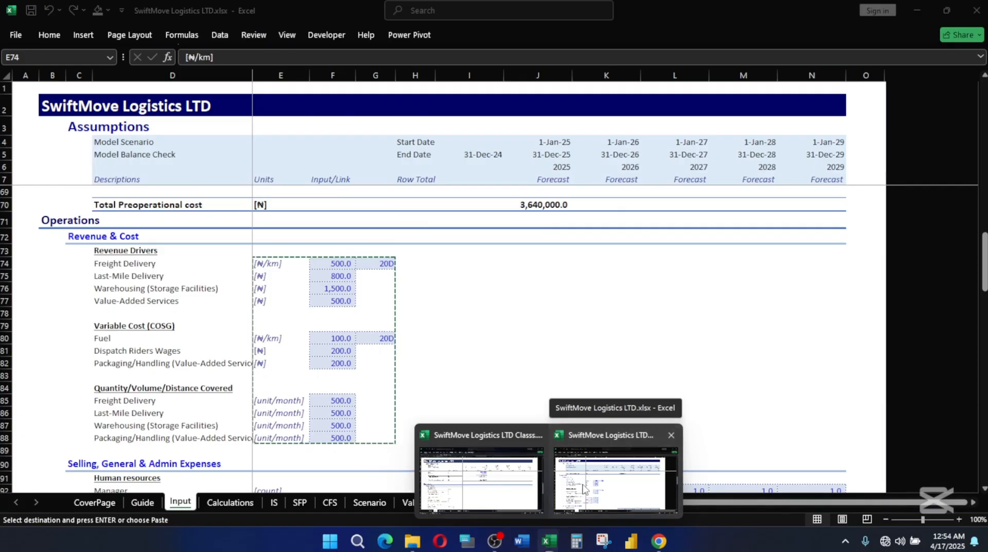
left_click(583, 487)
left_click(453, 287)
Copy the input values in F74:G88 and paste them at F75 of the Input sheet in SwiftMove Logistics LTD Classs.xlsx.
left_click_drag(323, 266, 355, 437)
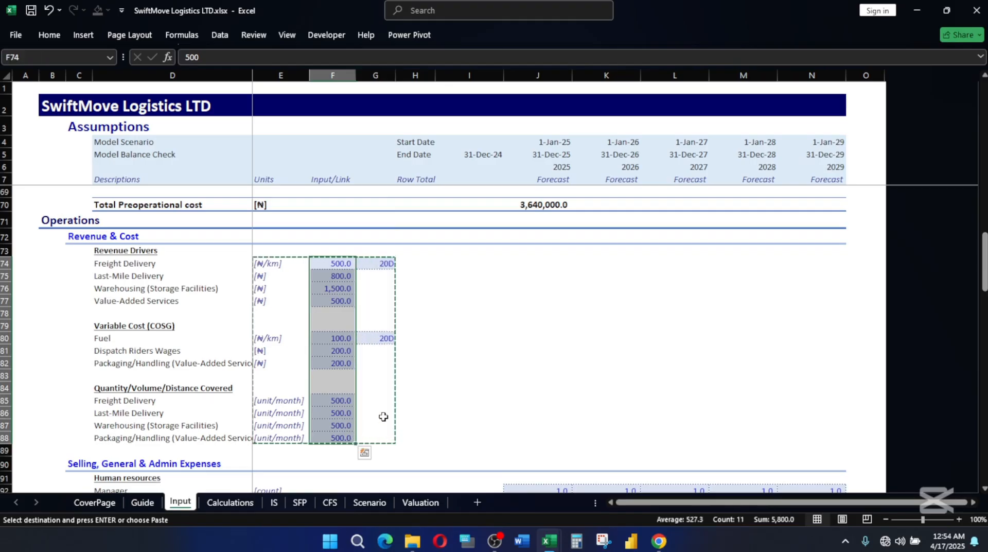
key("shift+Right")
key("ctrl+c")
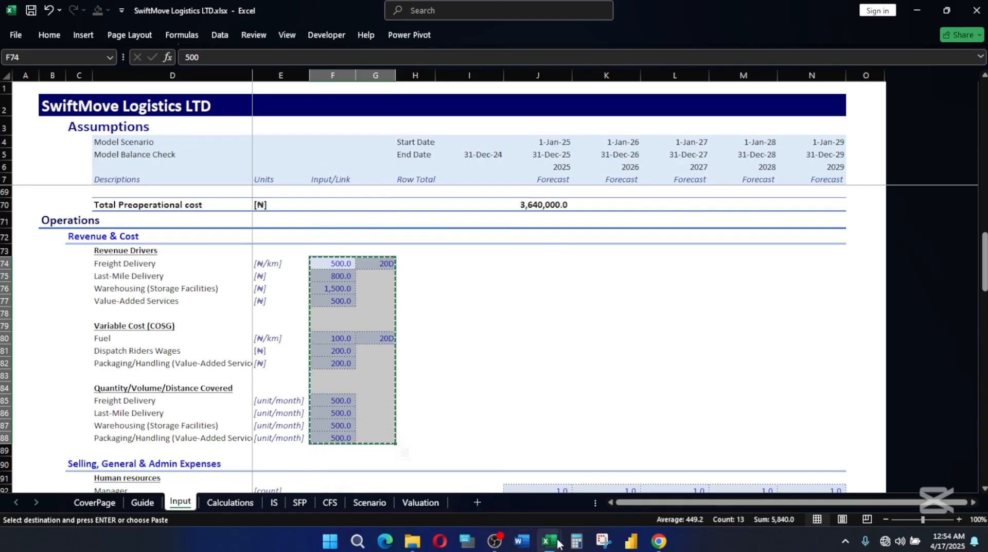
mouse_move(559, 543)
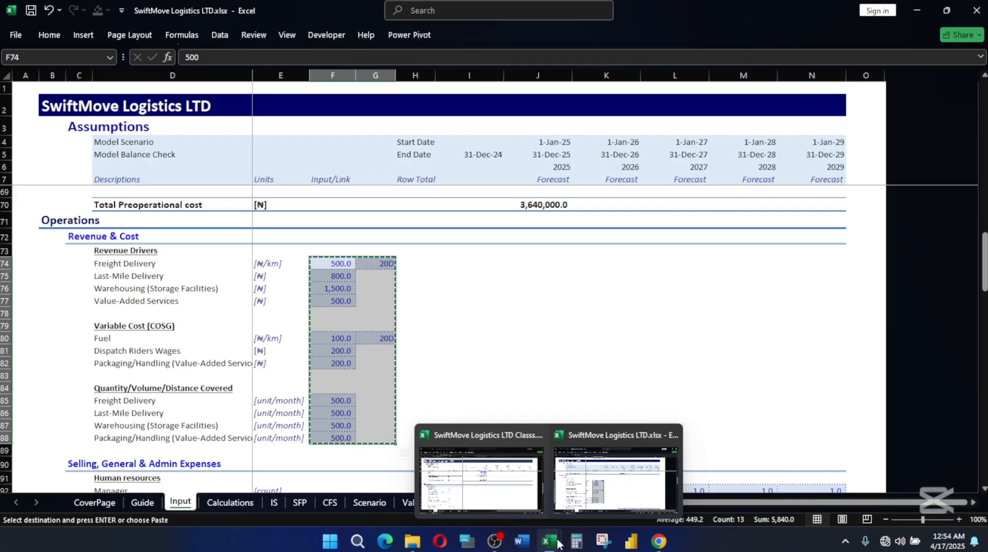
mouse_move(474, 489)
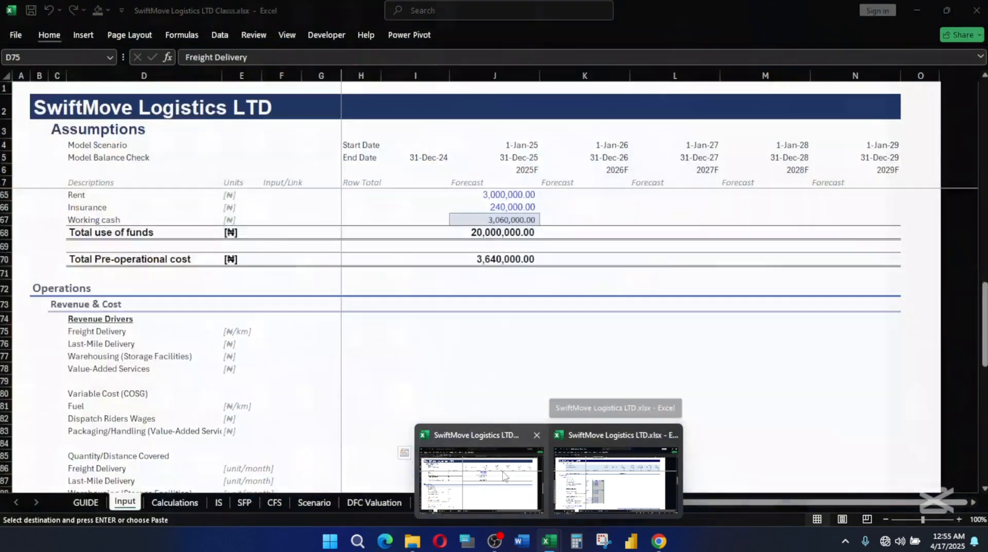
left_click(502, 475)
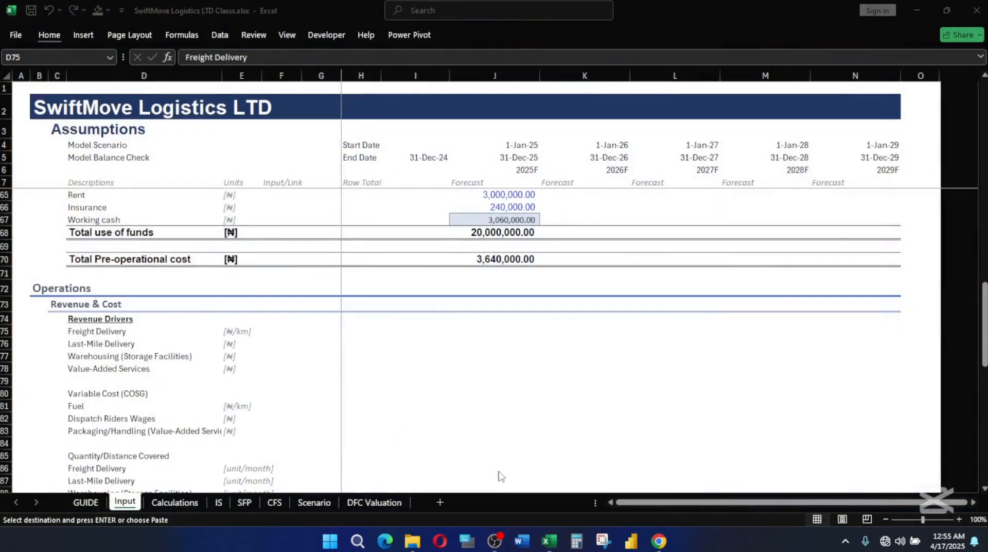
left_click(284, 337)
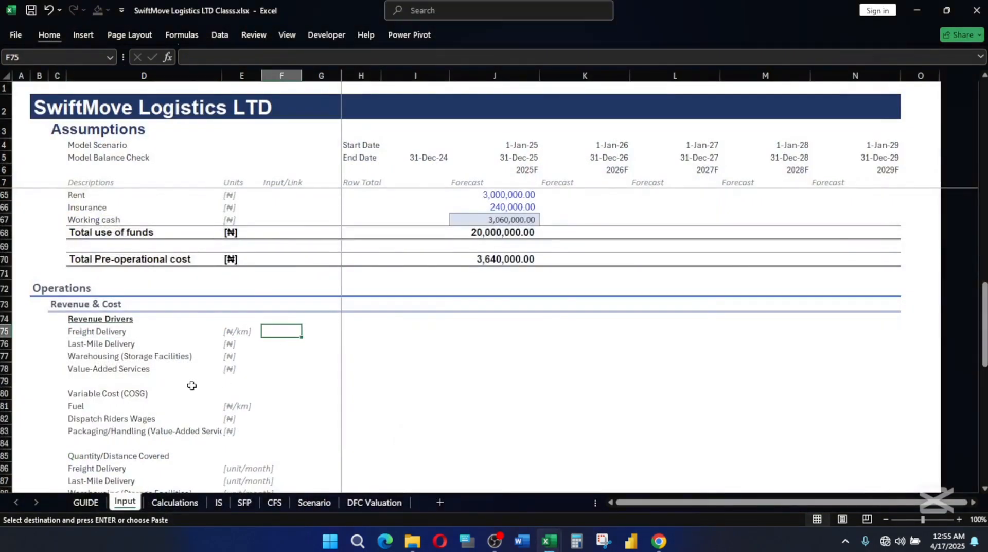
key("ctrl+v")
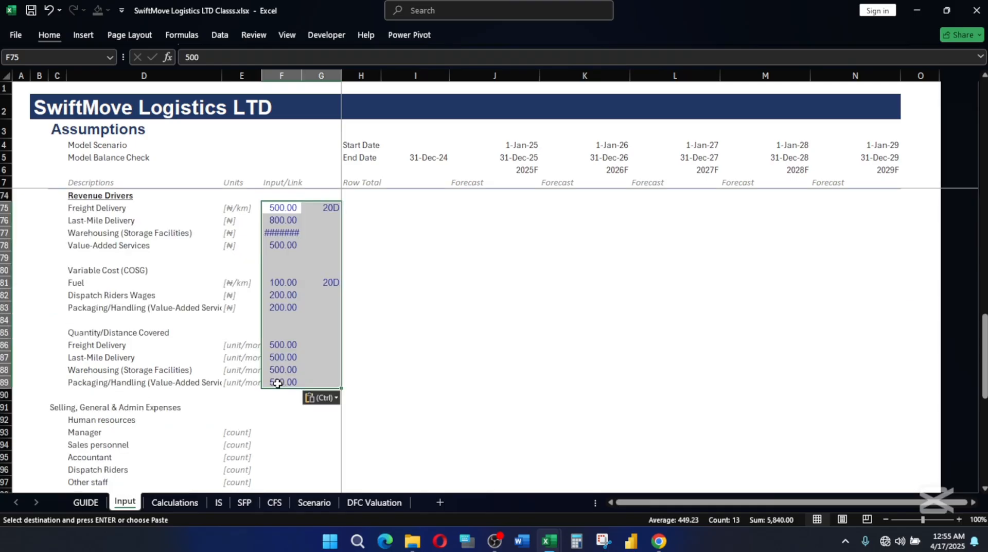
scroll(288, 381, "up", 2)
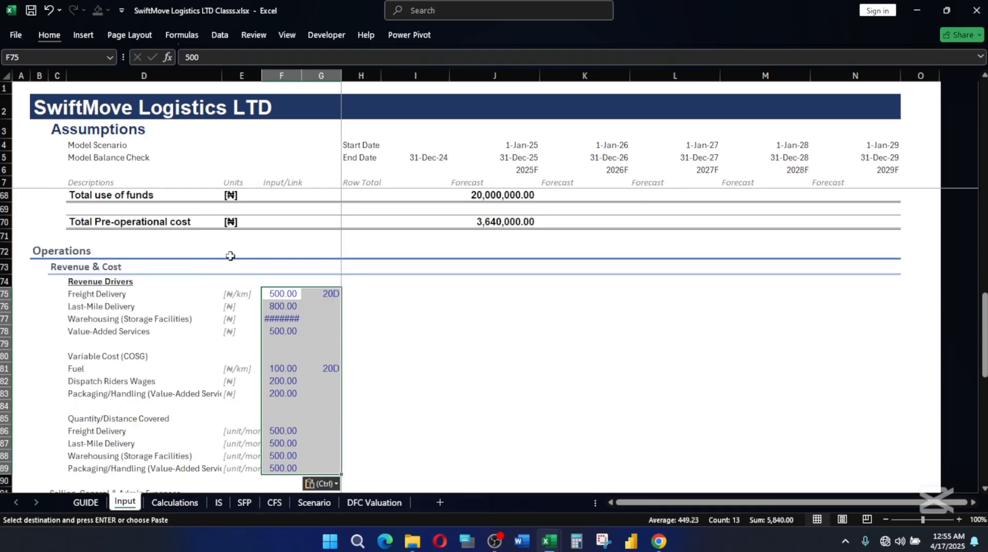
left_click(310, 343)
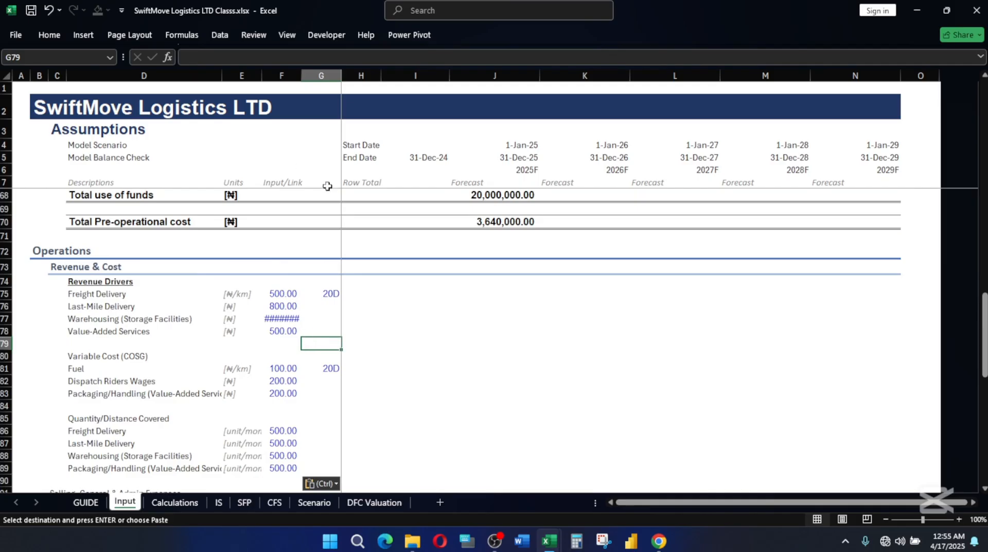
Inspect the custom number format of the Freight Delivery days cell G75 and check the Fuel days cell G81.
left_click(327, 292)
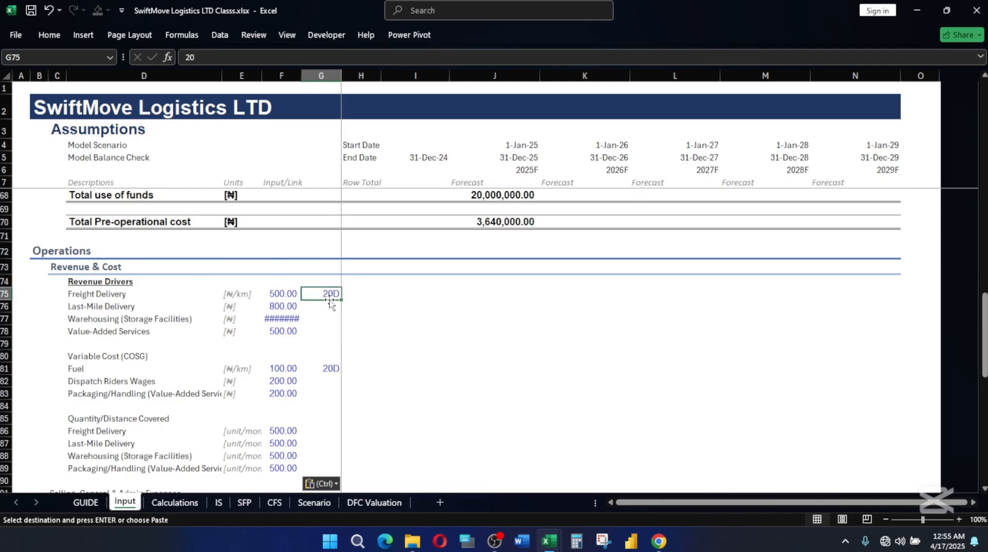
key("ctrl+1")
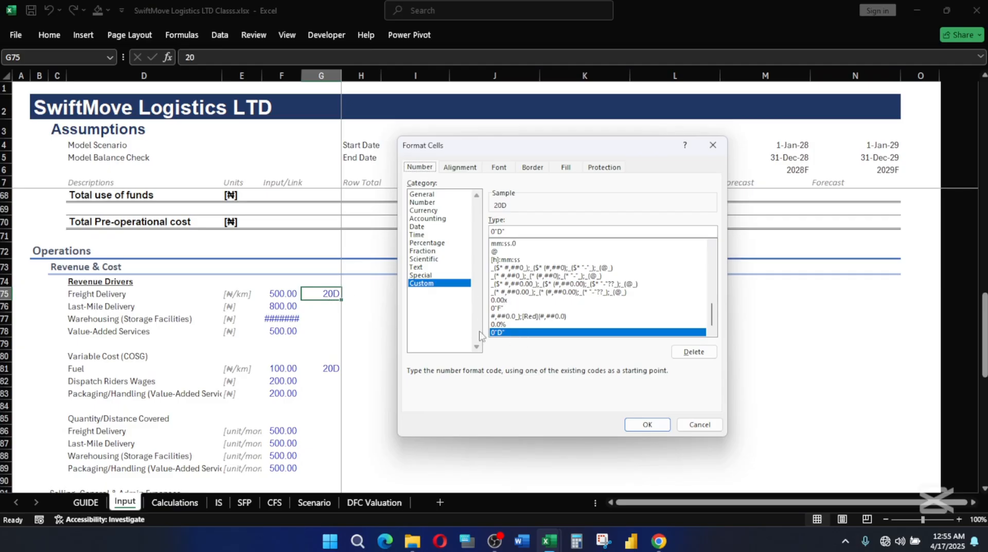
key("Return")
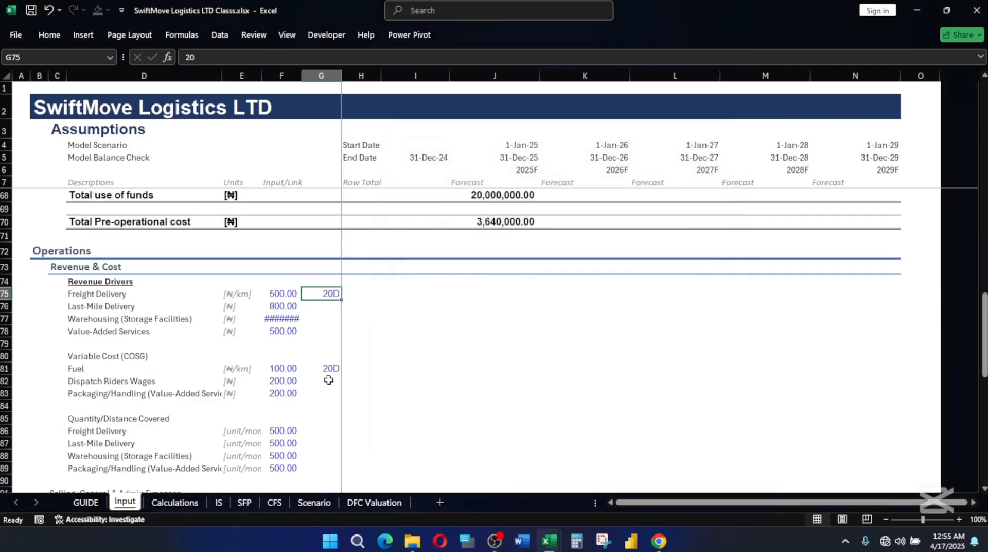
left_click(327, 370)
left_click(331, 293)
Autofit the width of column F to its contents.
scroll(319, 361, "down", 1)
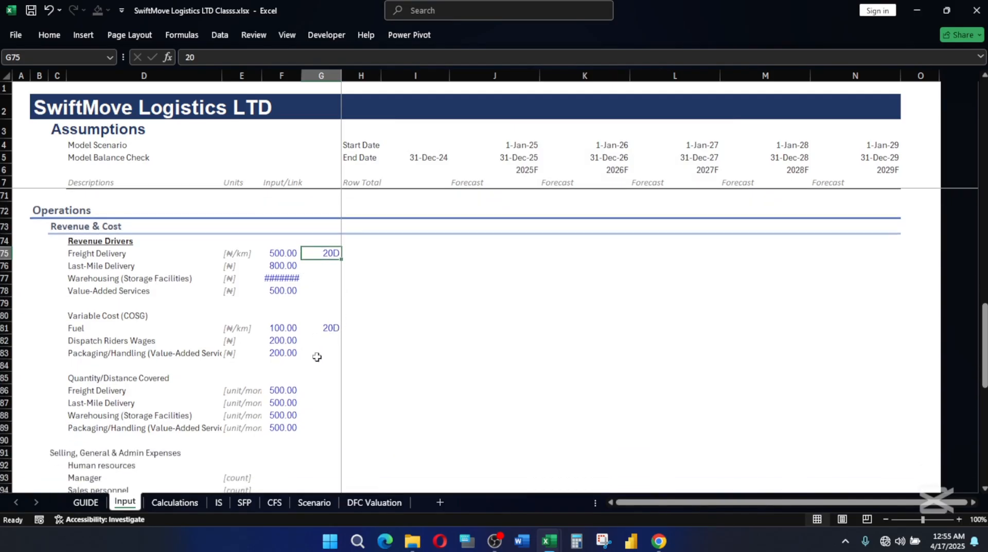
double_click(298, 77)
left_click(313, 338)
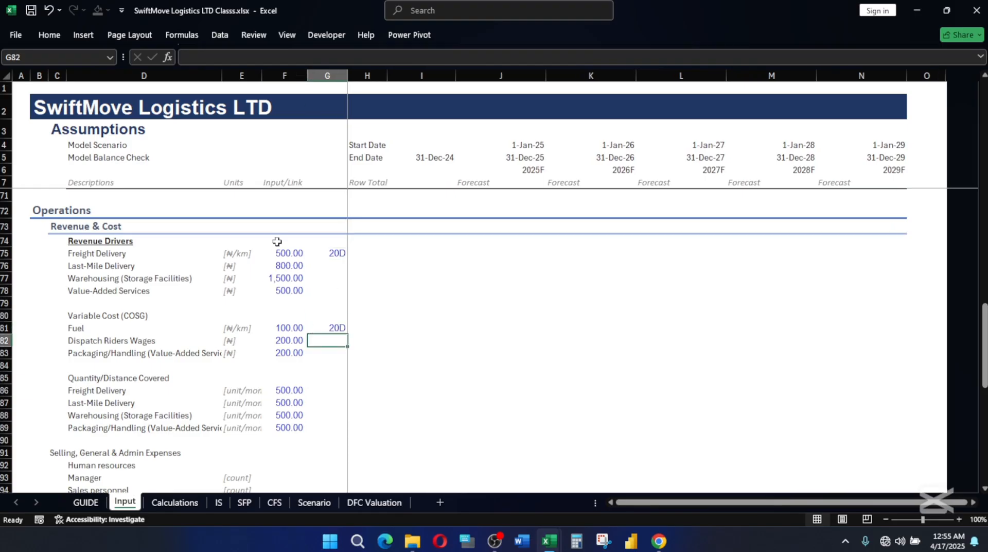
Apply the blue-text, two-decimal cell style to the pasted inputs in F75:G89.
left_click_drag(286, 251, 310, 425)
key("alt+h")
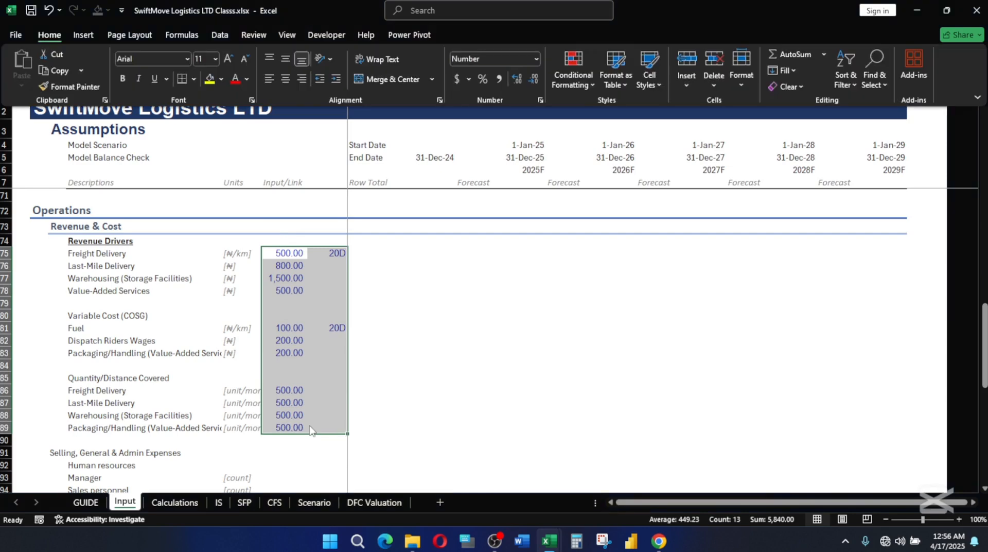
key("j")
left_click(807, 222)
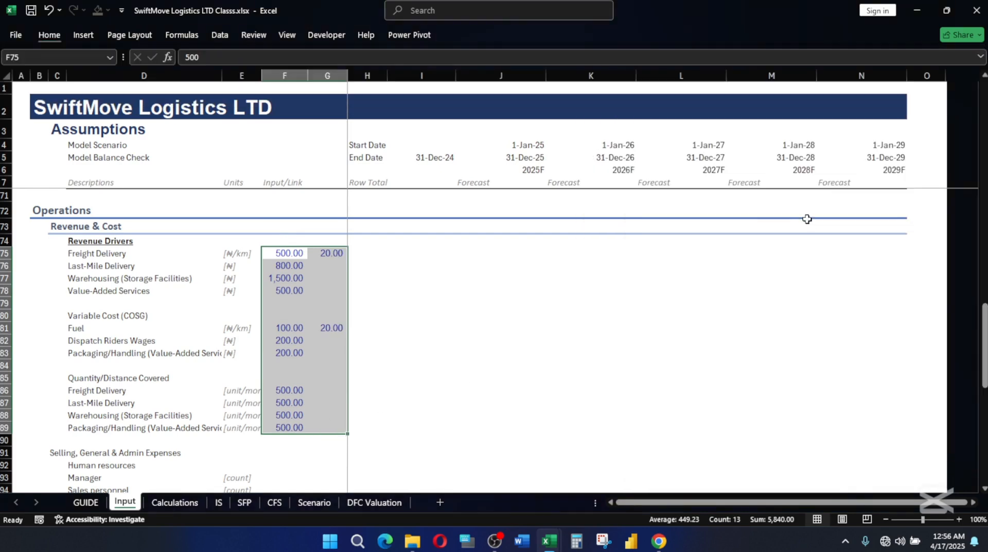
left_click(421, 304)
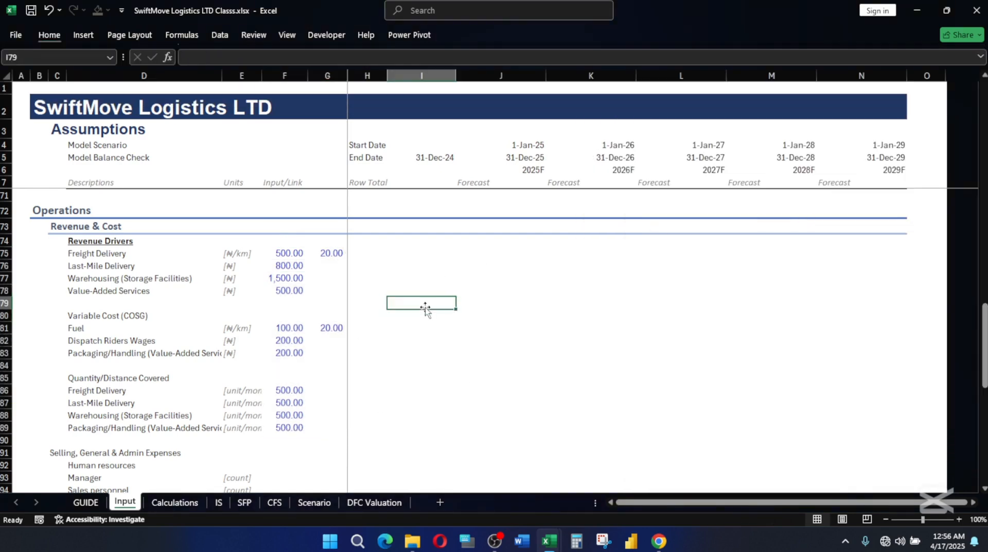
left_click(322, 252)
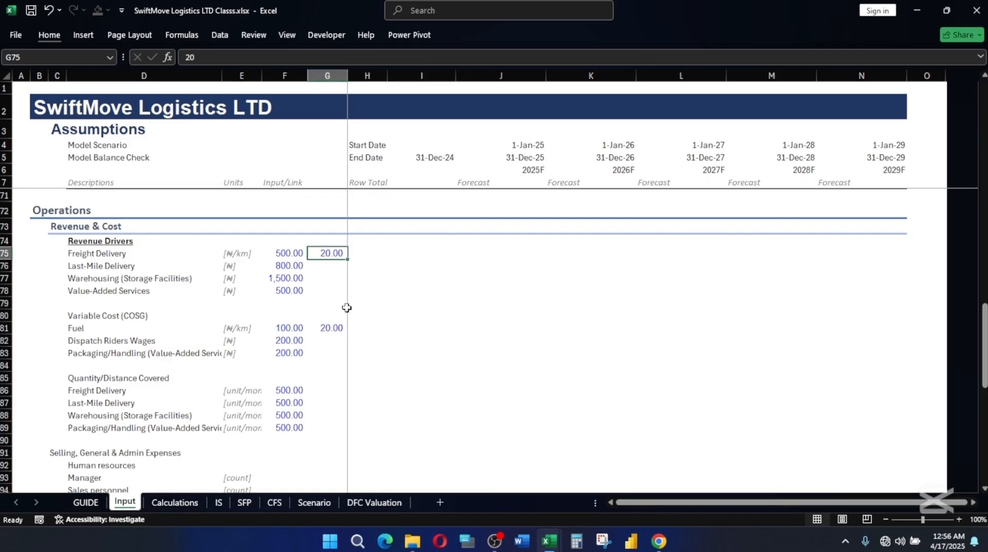
Apply the custom number format 0"D" to the Freight Delivery and Fuel days cells G75 and G81.
left_click(335, 327, "ctrl")
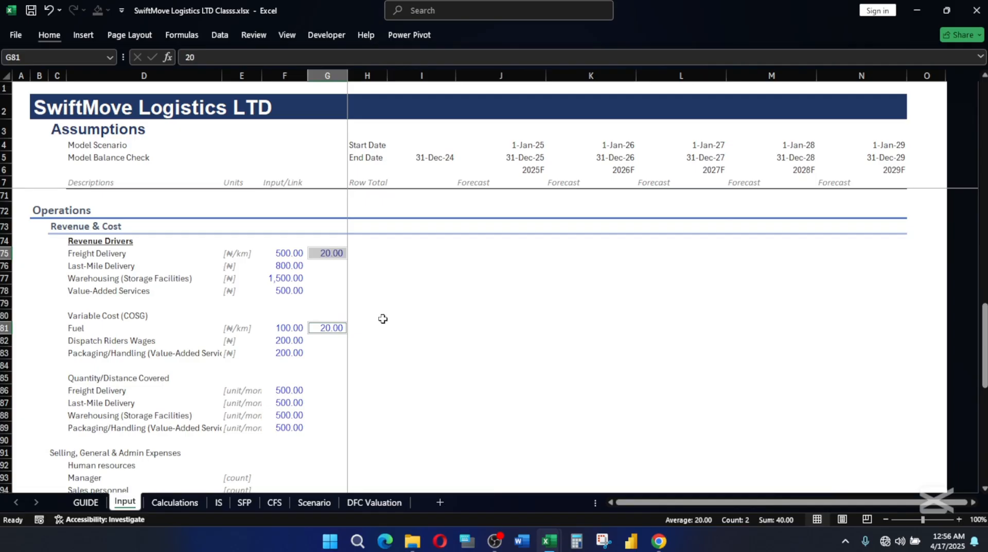
key("ctrl+1")
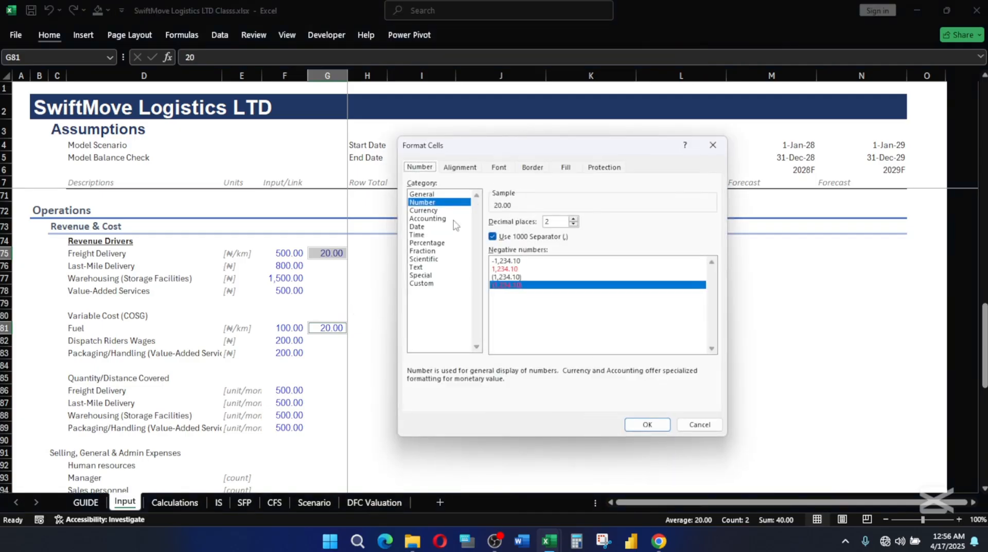
left_click(421, 284)
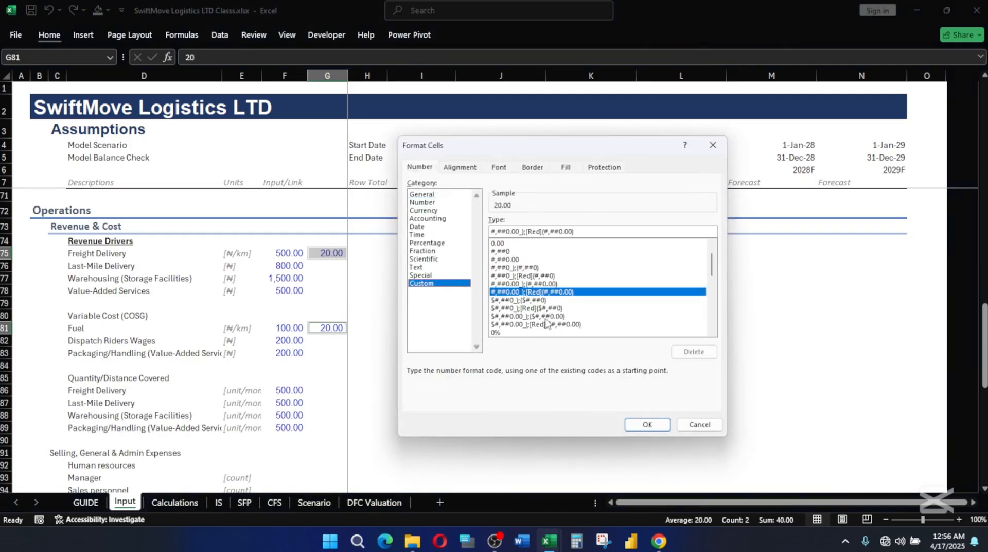
left_click_drag(712, 265, 712, 315)
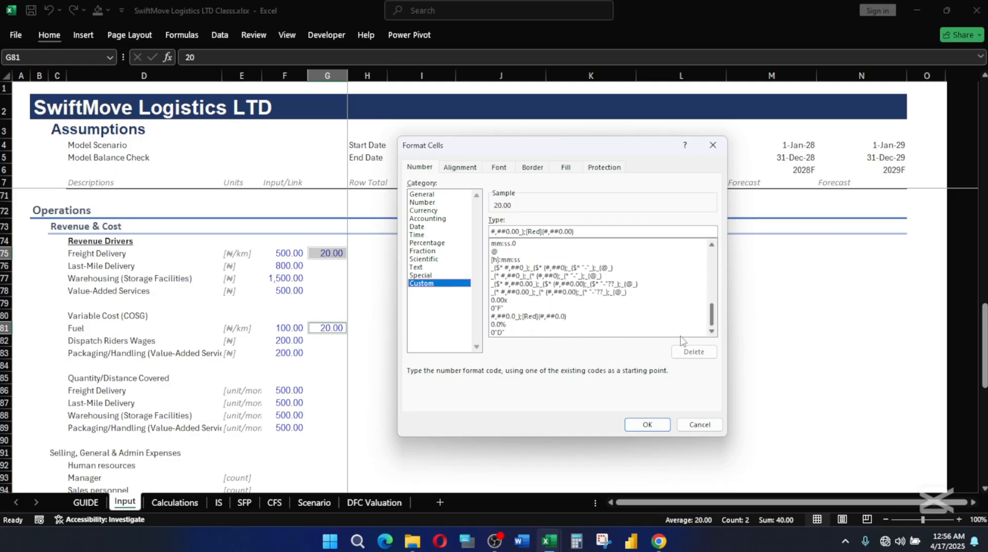
left_click(497, 333)
left_click(648, 424)
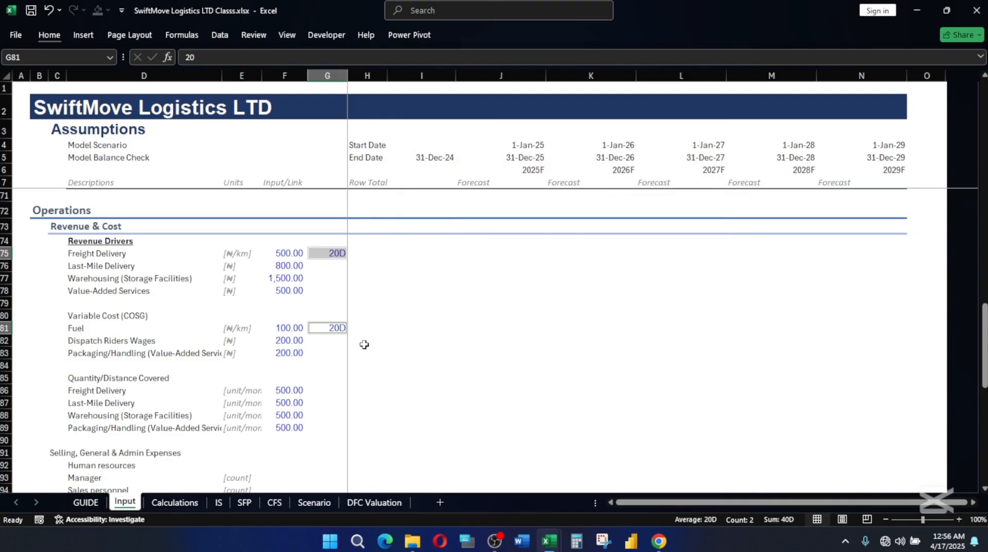
left_click(407, 290)
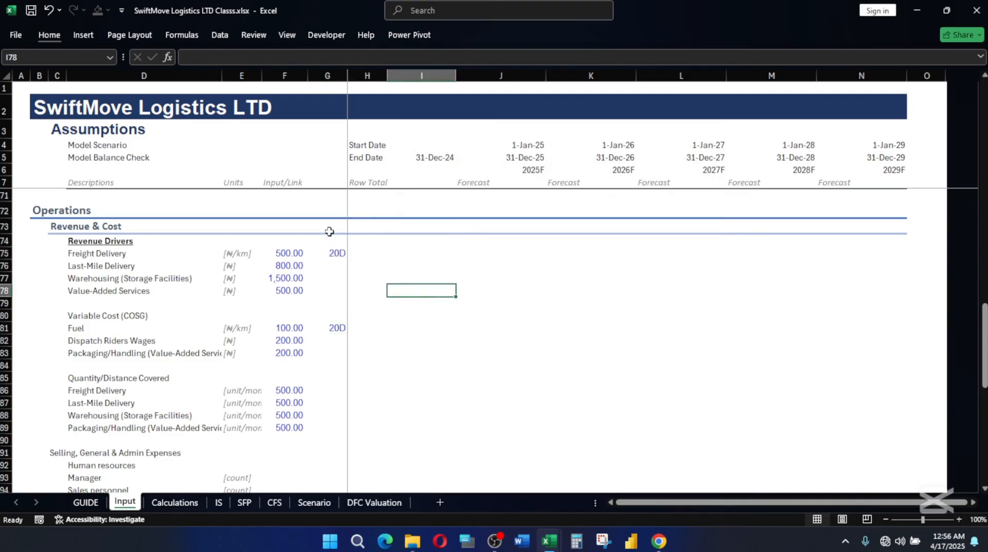
Widen column E enough to fit the full [unit/month] labels in the Quantity/Distance Covered rows.
left_click(282, 258)
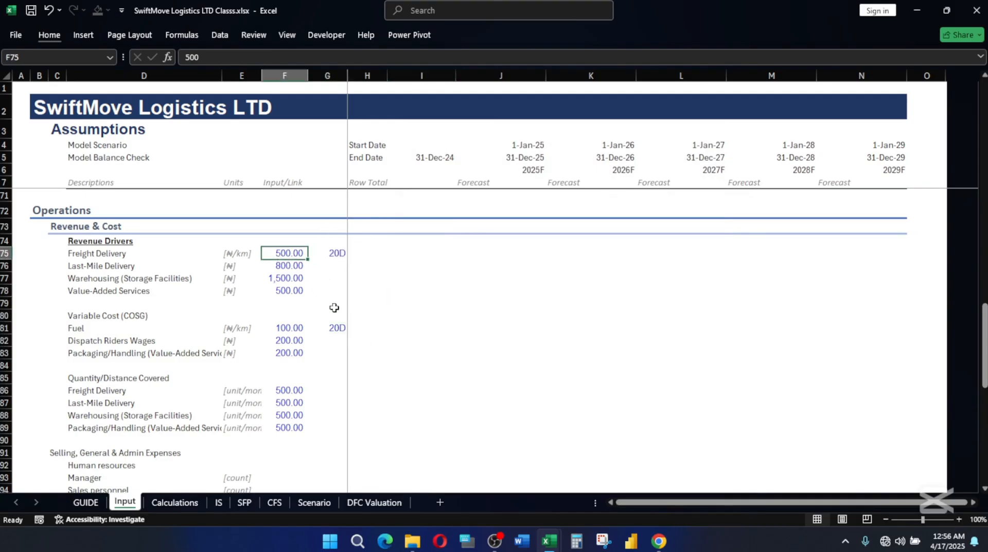
scroll(304, 324, "down", 1)
scroll(296, 315, "up", 2)
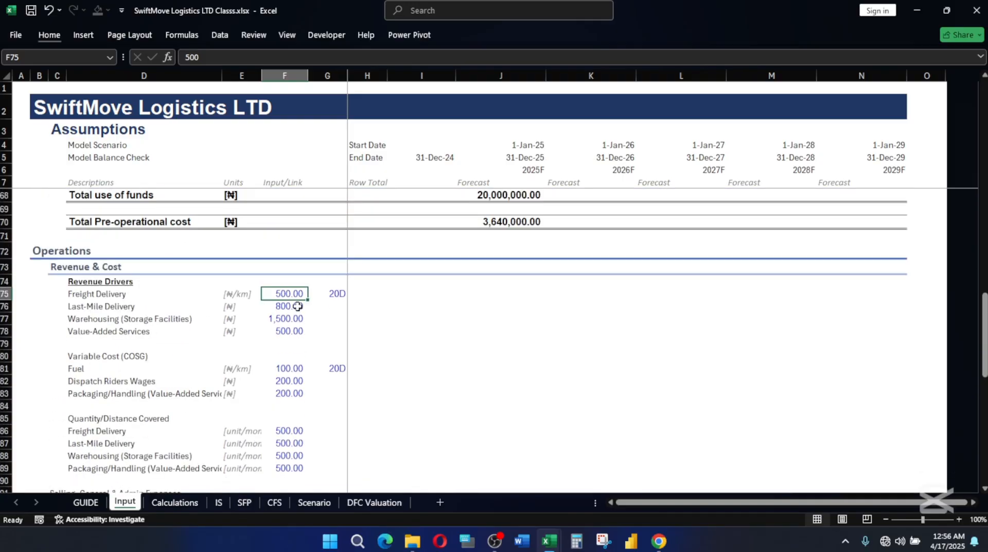
scroll(288, 317, "down", 2)
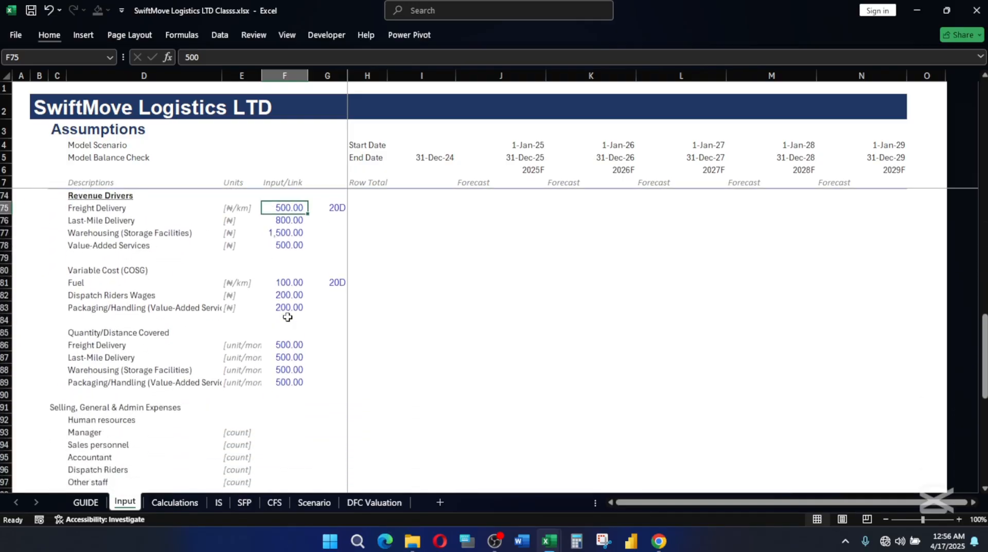
left_click(252, 381)
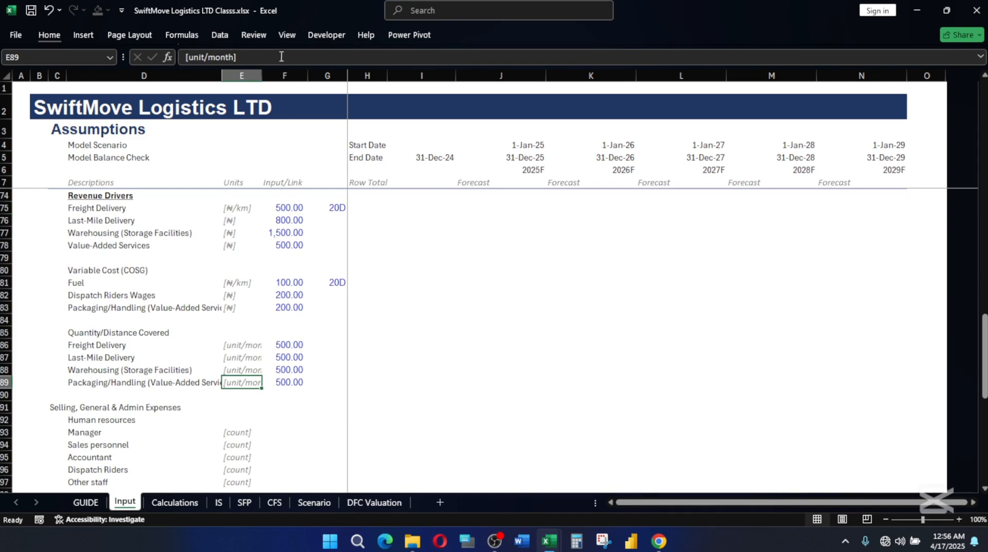
left_click_drag(262, 76, 281, 76)
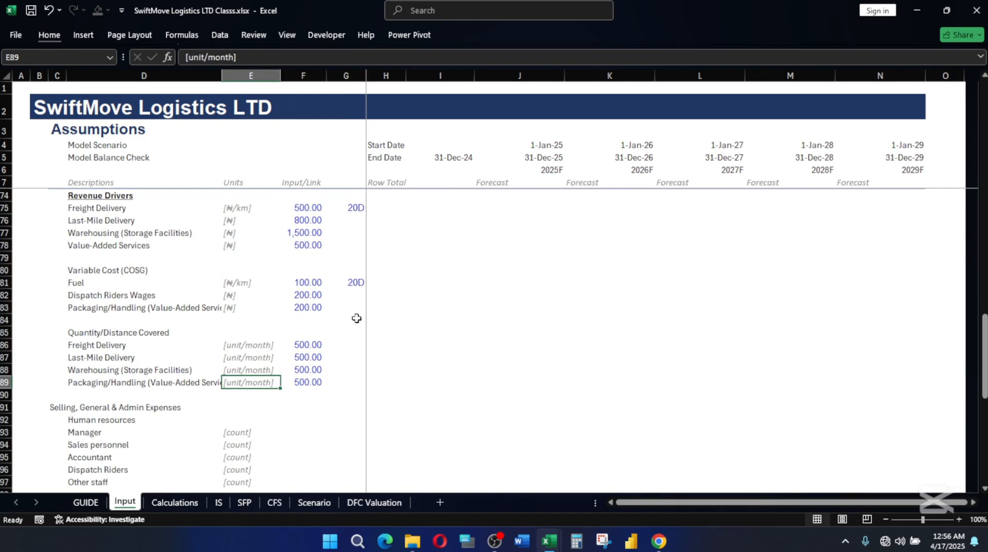
Right-align the Forecast labels in J7:N7 under the year headers.
scroll(267, 367, "up", 2)
scroll(262, 344, "down", 1)
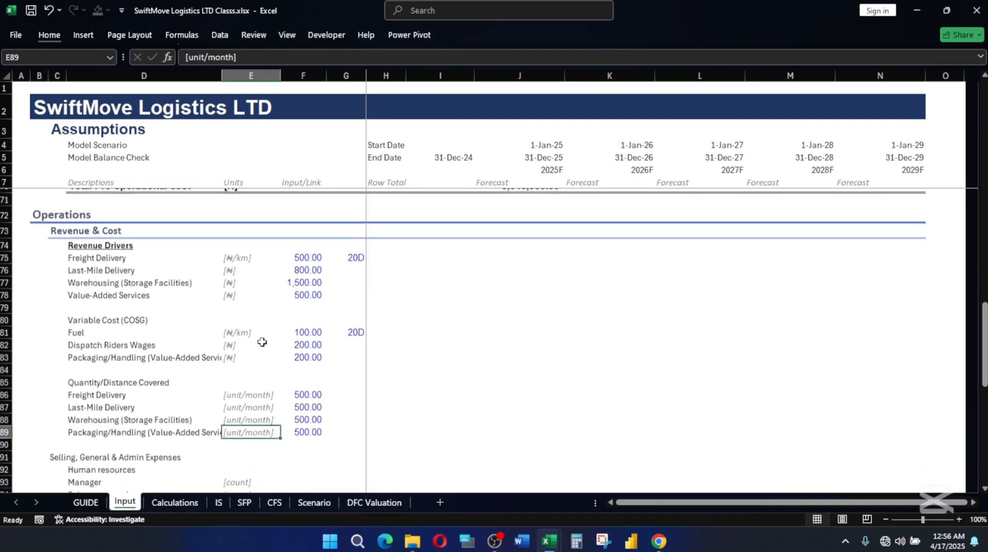
scroll(262, 342, "up", 1)
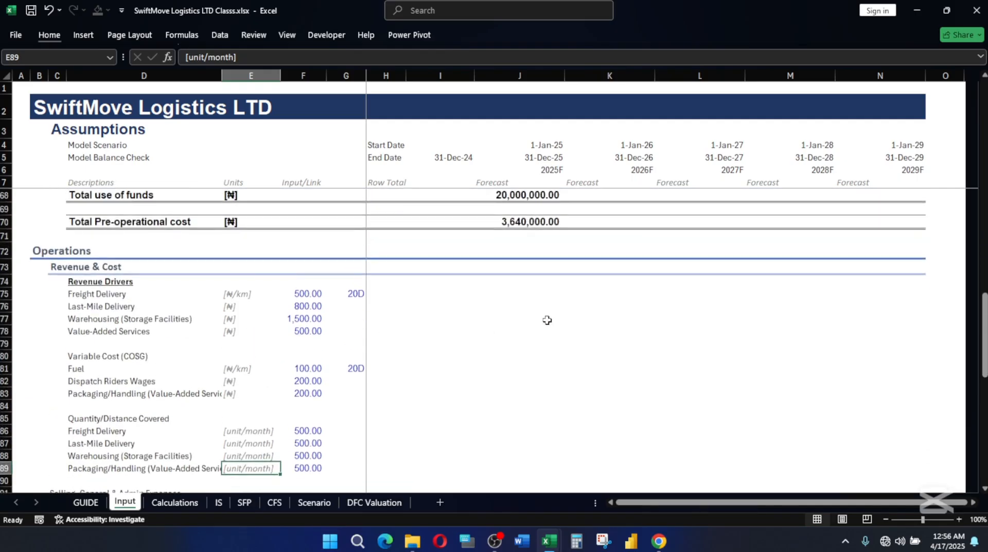
left_click(582, 179)
left_click(545, 157)
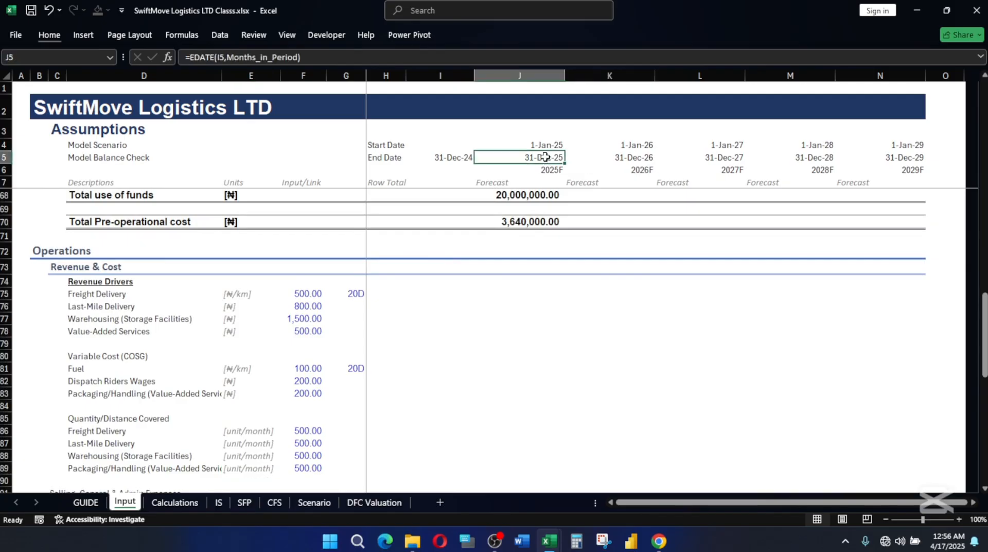
left_click(570, 180)
left_click(478, 184)
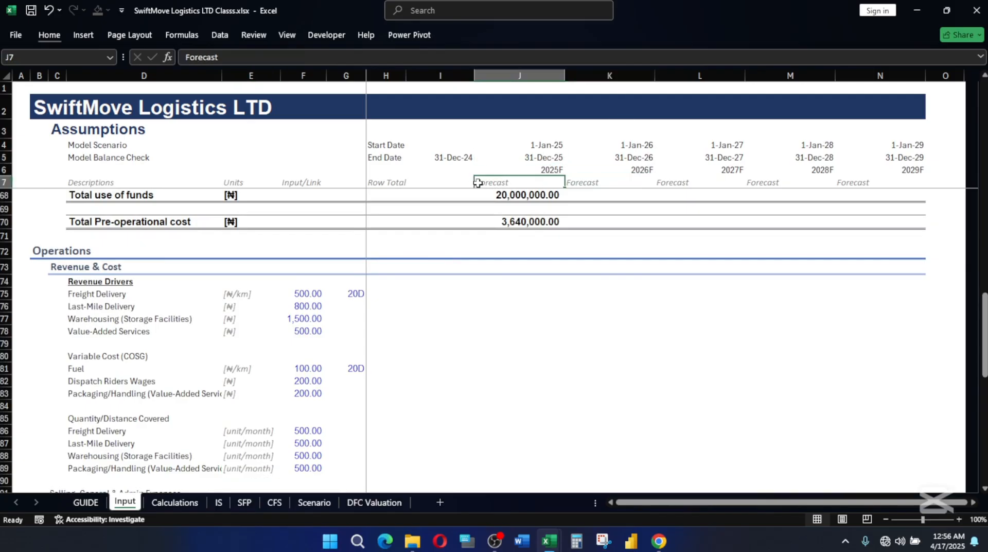
left_click(584, 178)
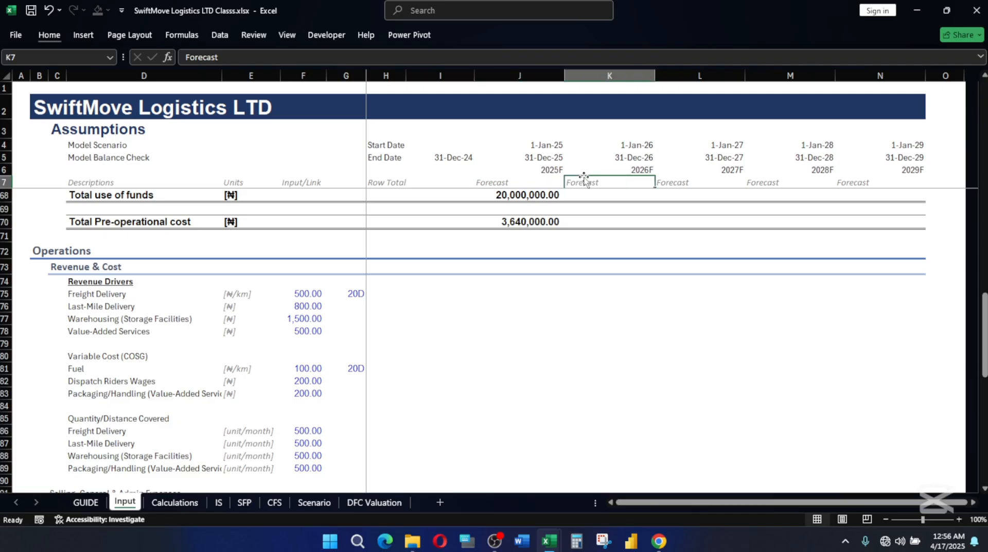
left_click(484, 181)
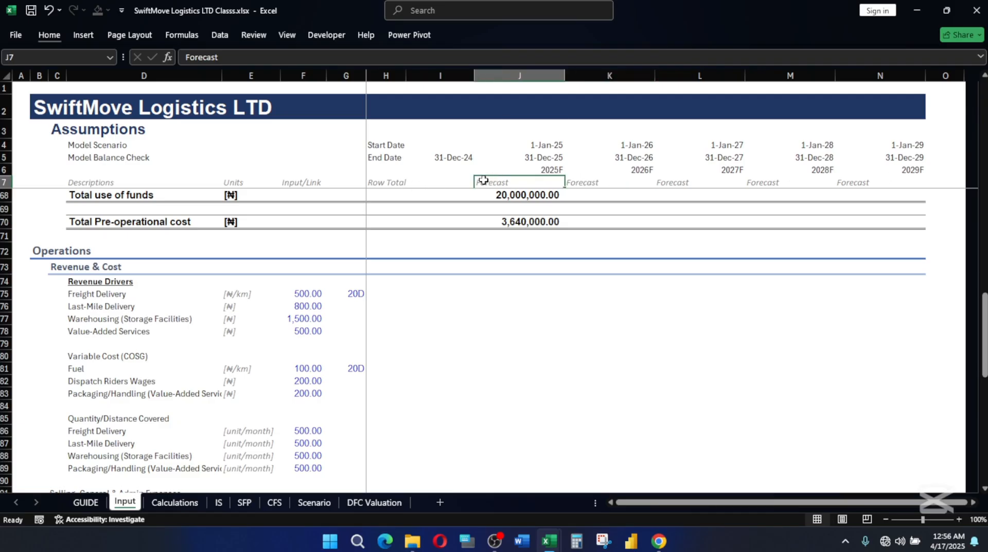
left_click_drag(484, 181, 890, 184)
left_click(59, 33)
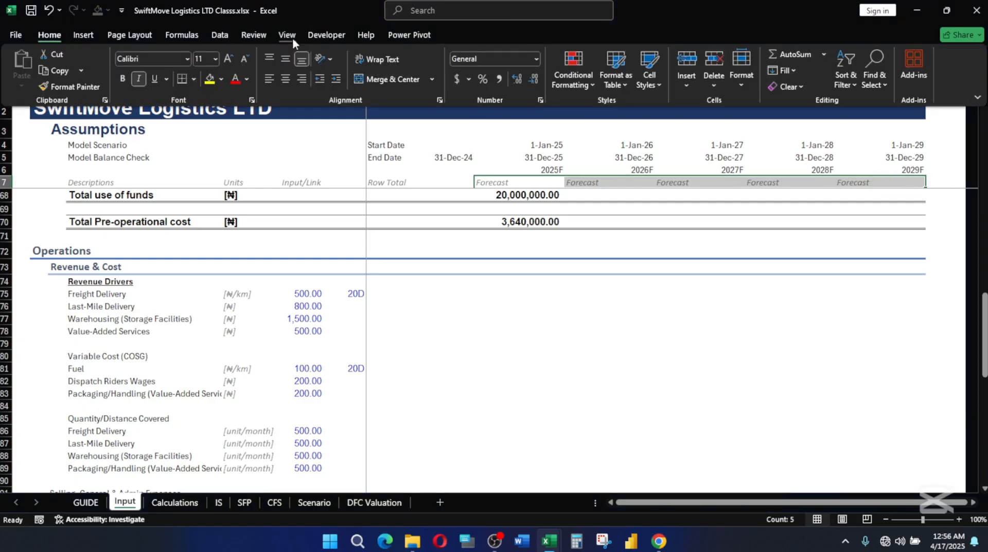
left_click(301, 80)
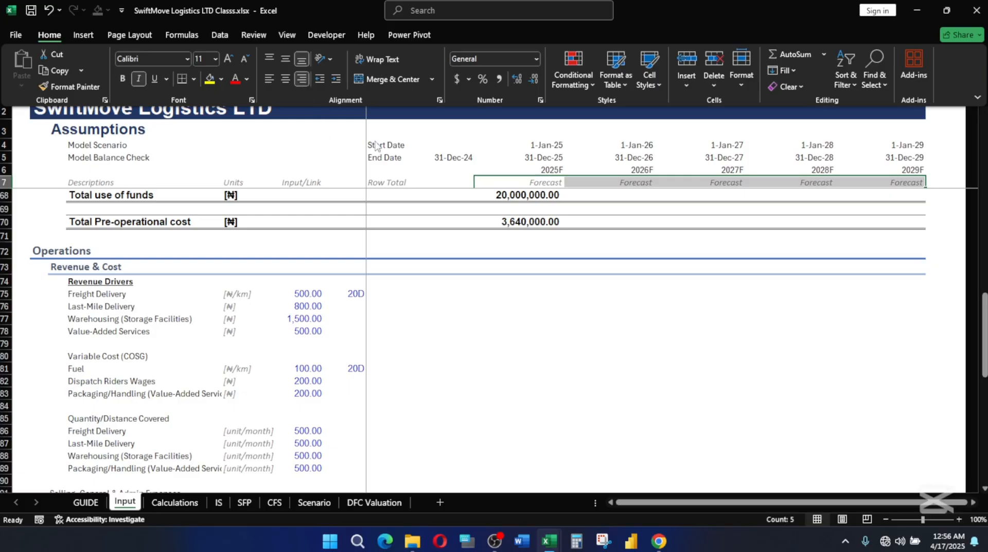
left_click(655, 242)
left_click(644, 238)
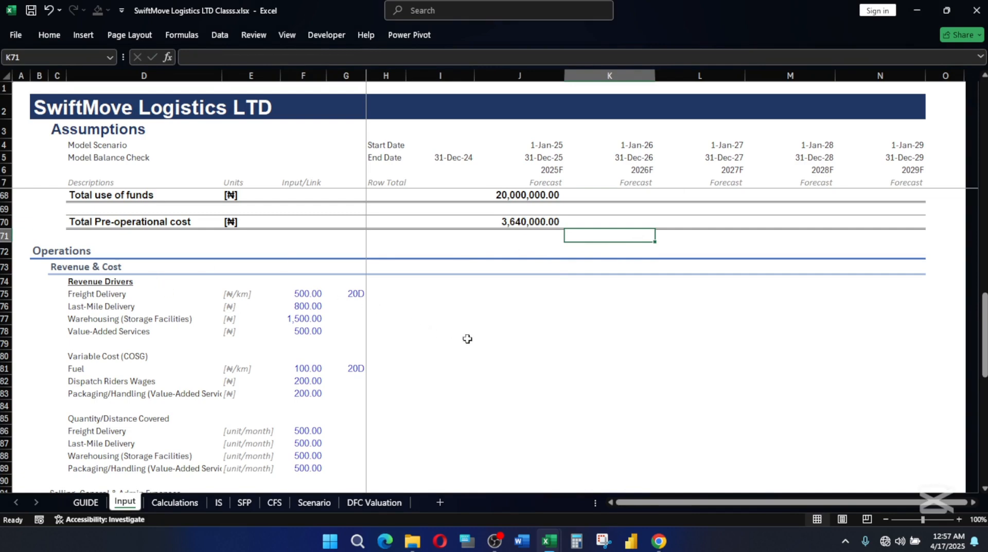
Make the Variable Cost (COSG) heading in D80 bold and underlined, and bold the Quantity/Distance Covered heading in D85.
scroll(360, 329, "down", 1)
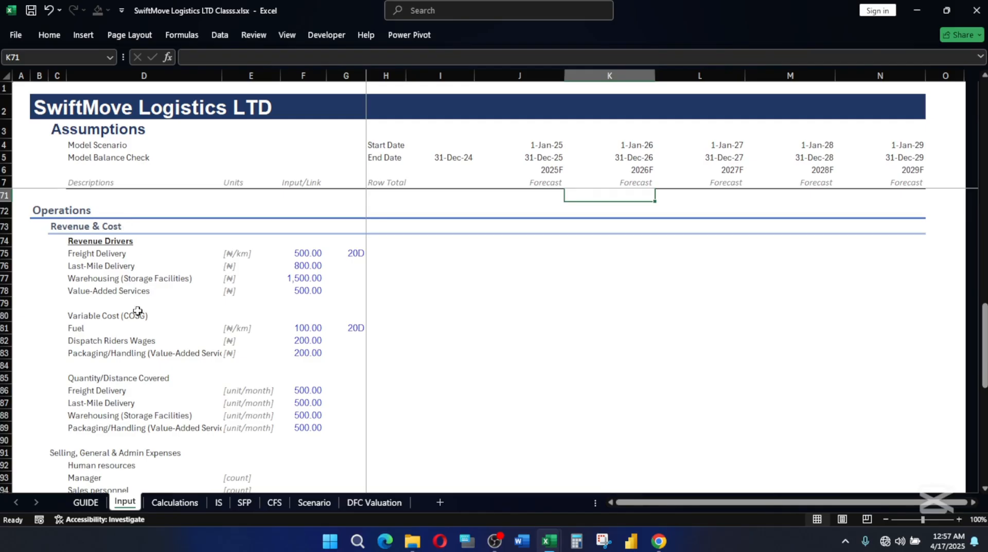
left_click(92, 315)
key("ctrl+b")
key("ctrl+u")
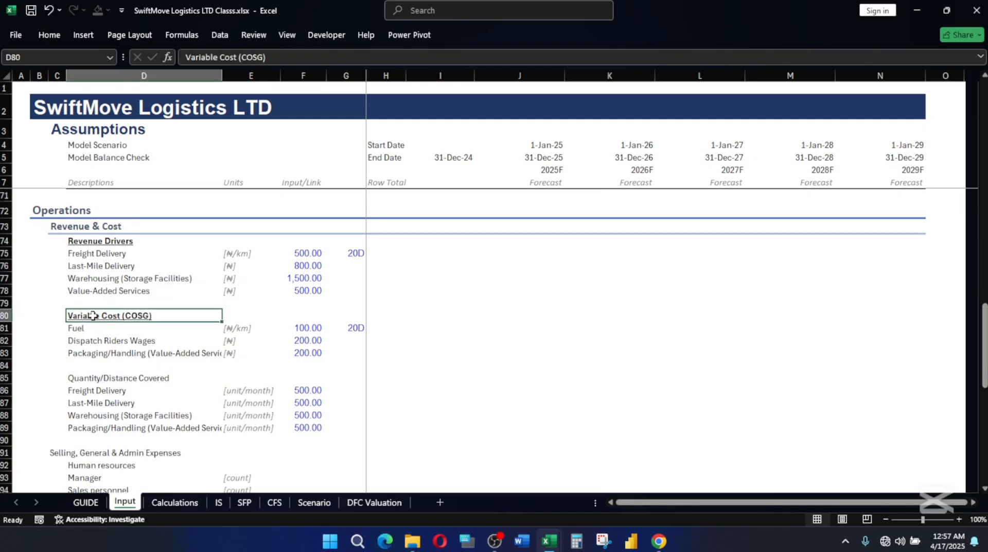
left_click(95, 380)
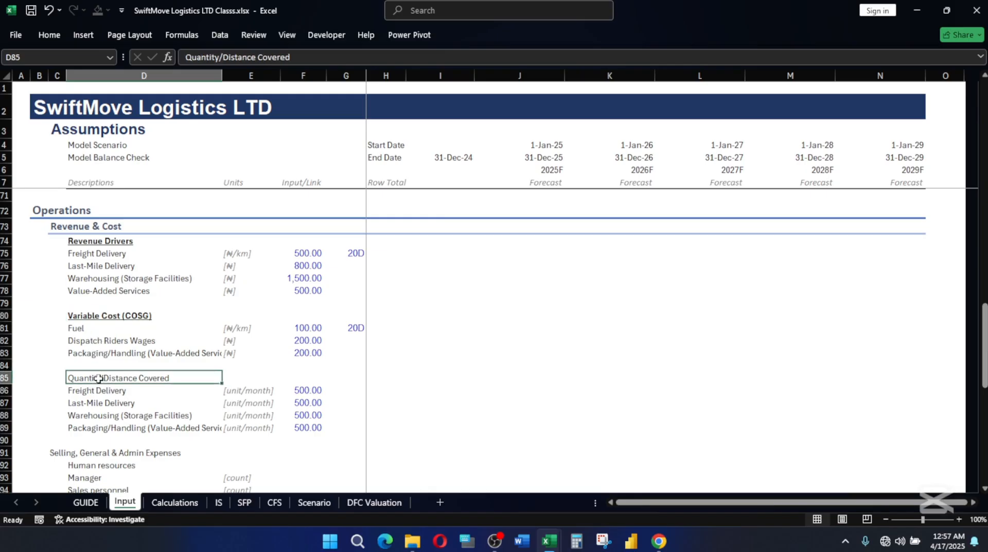
key("ctrl+b")
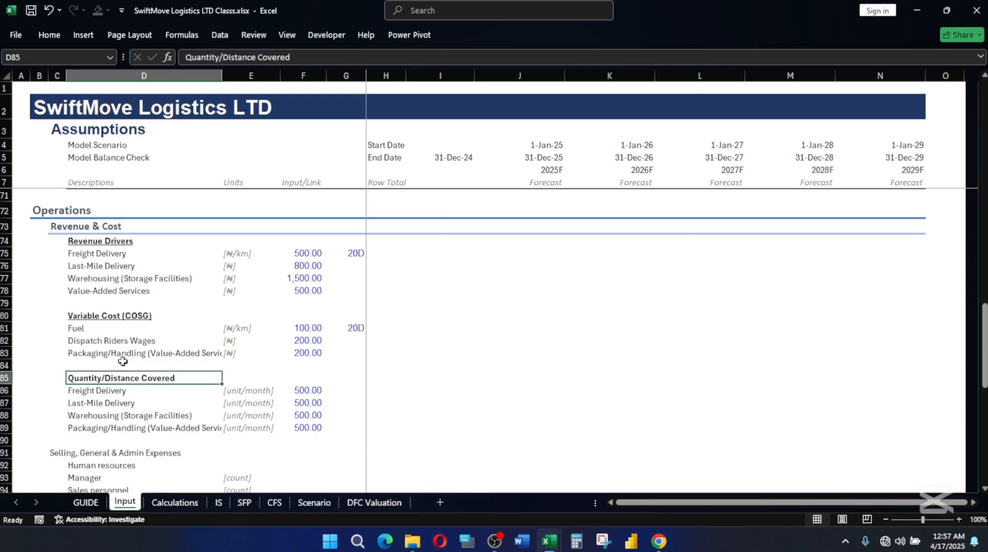
Change the heading in D85 to Quantity/Volume/Distance Covered.
left_click(103, 370)
double_click(98, 377)
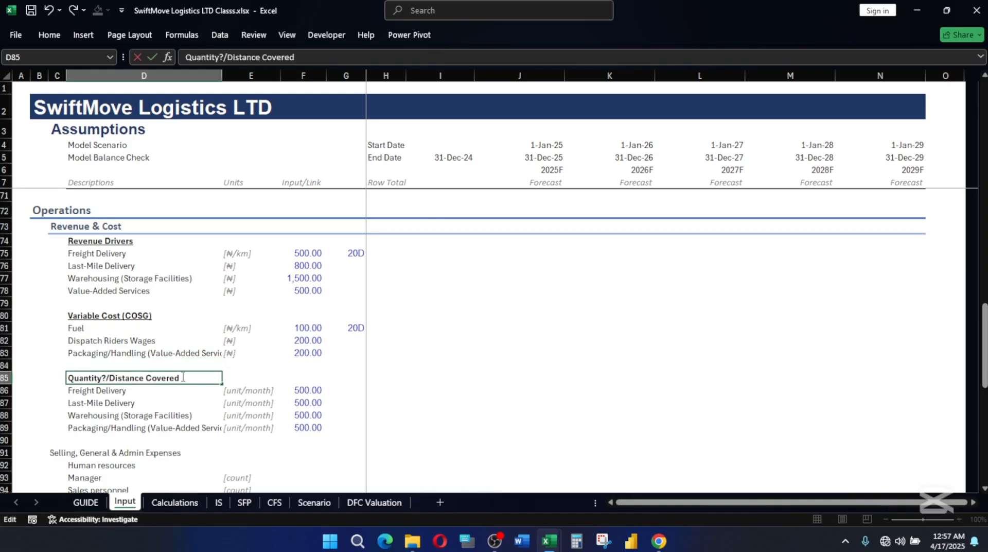
type("/V")
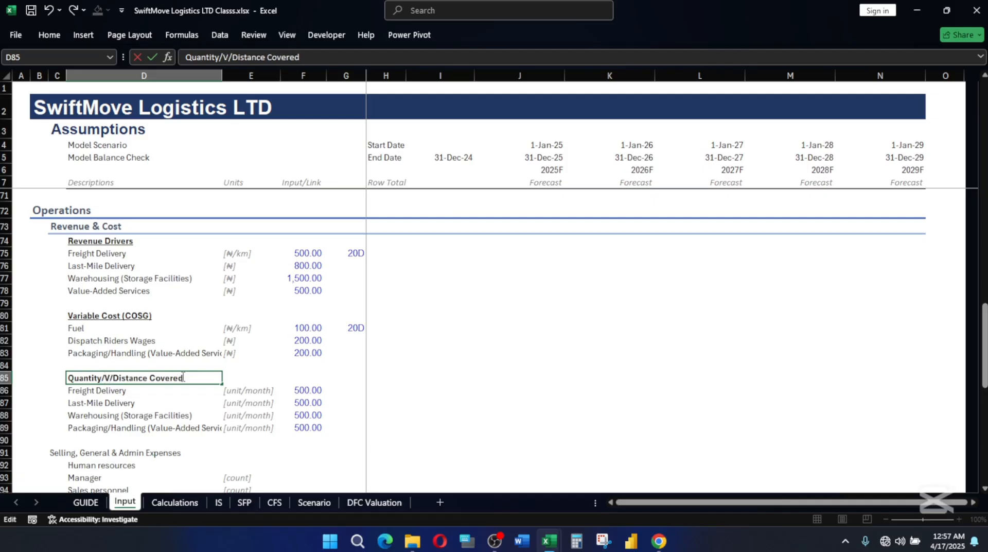
type("olume")
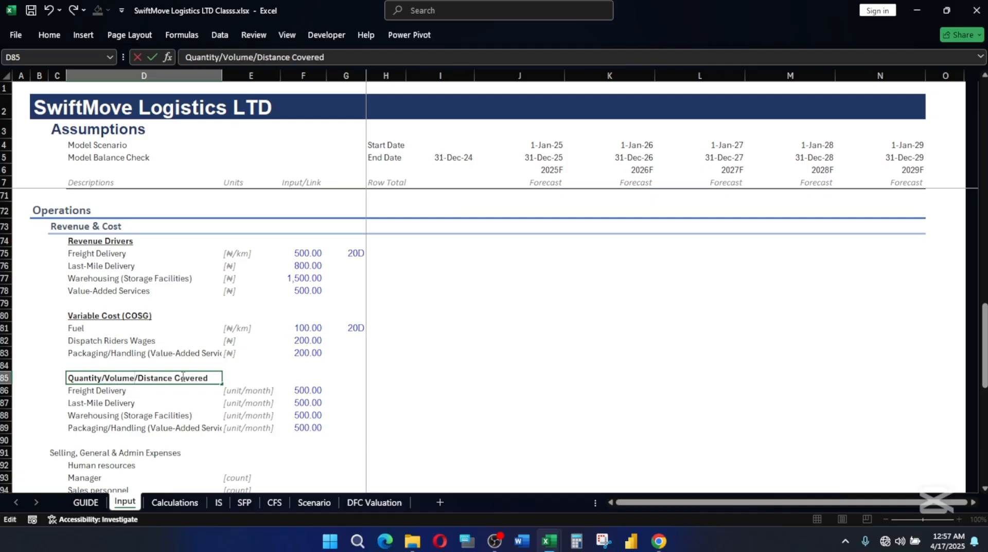
key("Return")
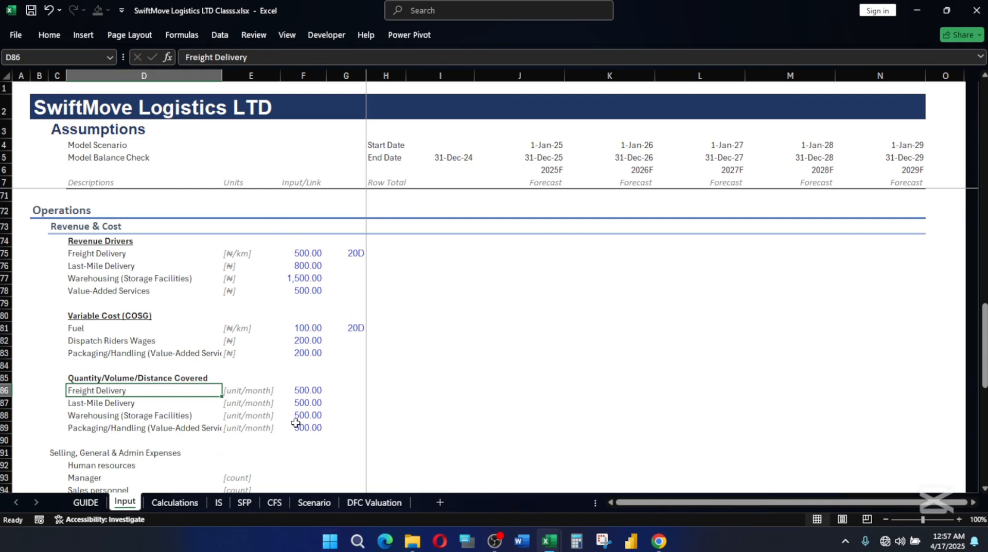
Review the Freight Delivery, Last-Mile Delivery and Warehousing inputs under Revenue Drivers in F75:G77.
scroll(296, 420, "down", 2)
scroll(309, 346, "up", 2)
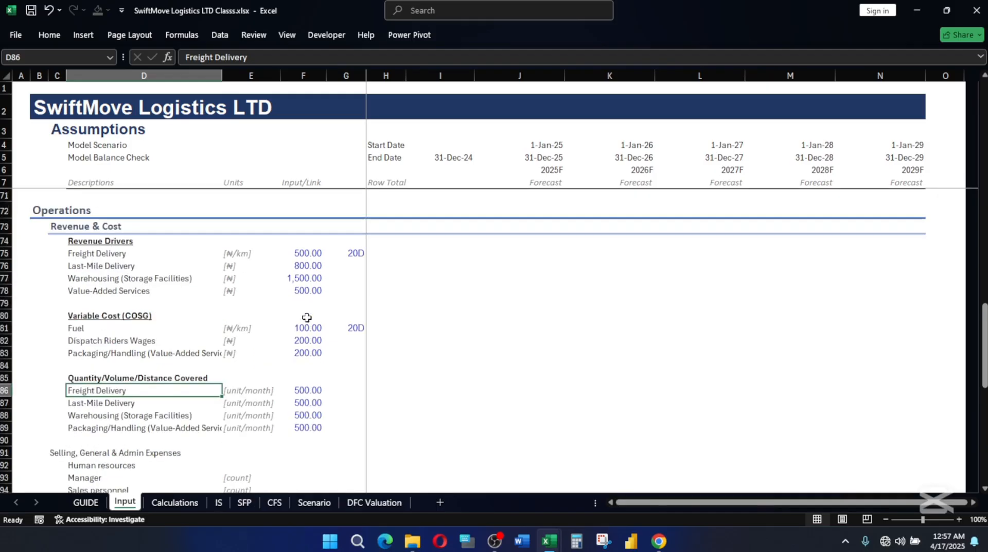
left_click(301, 255)
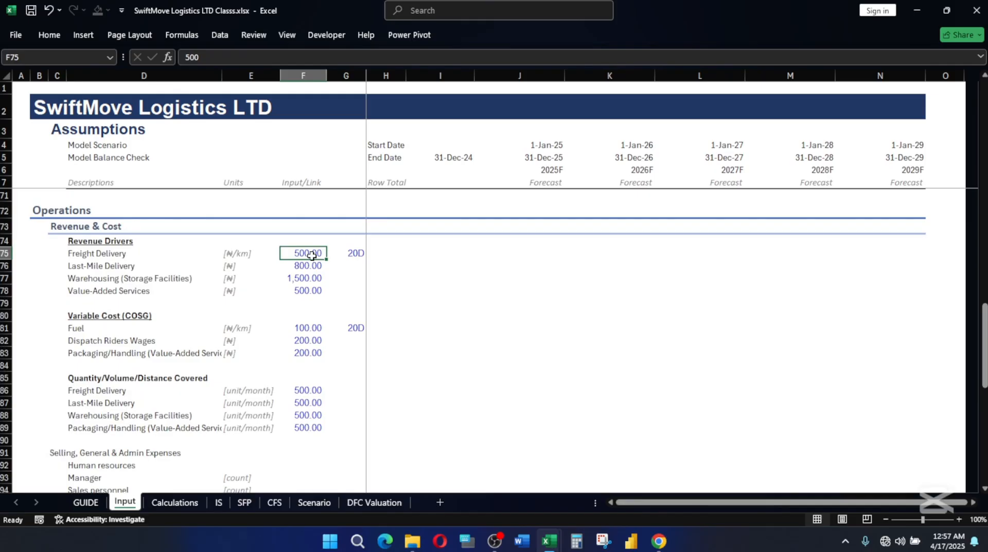
left_click(315, 266)
left_click(353, 251)
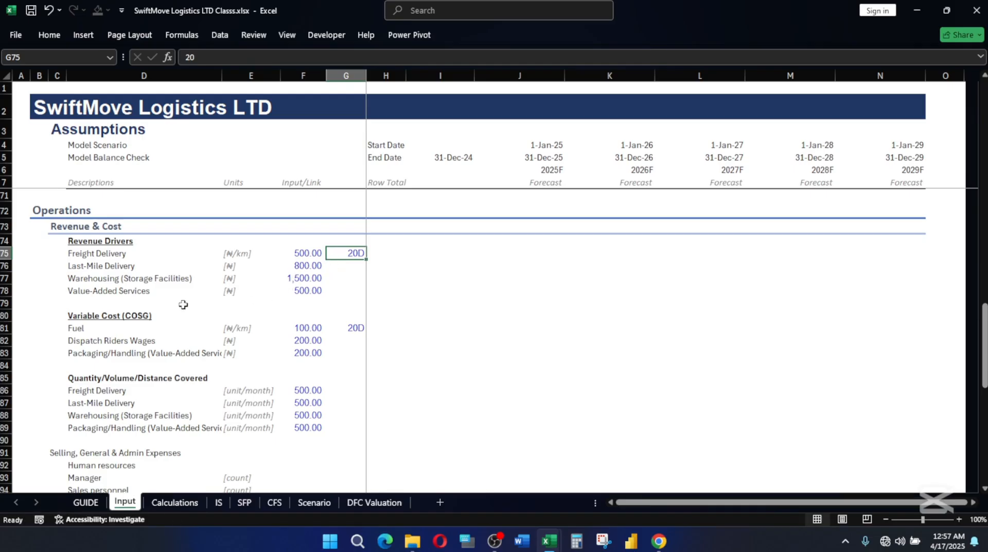
left_click(305, 279)
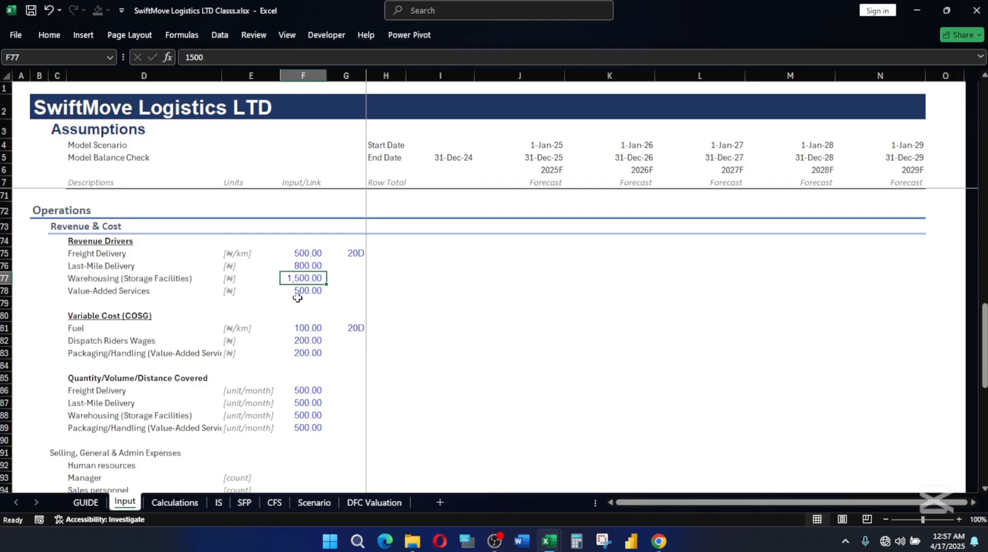
Autofit column D to fit the full Packaging/Handling (Value-Added Services) description.
left_click(308, 426)
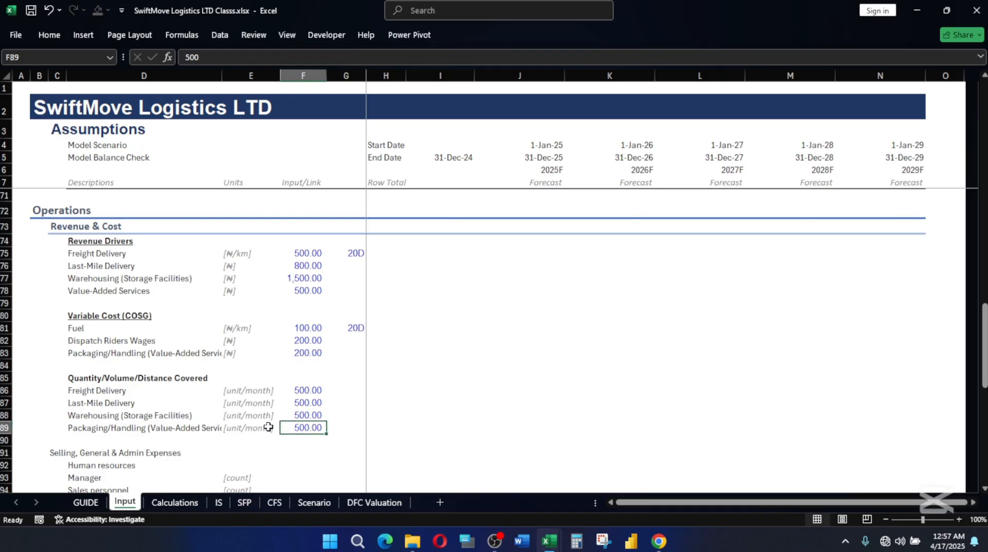
left_click(256, 425)
left_click(204, 427)
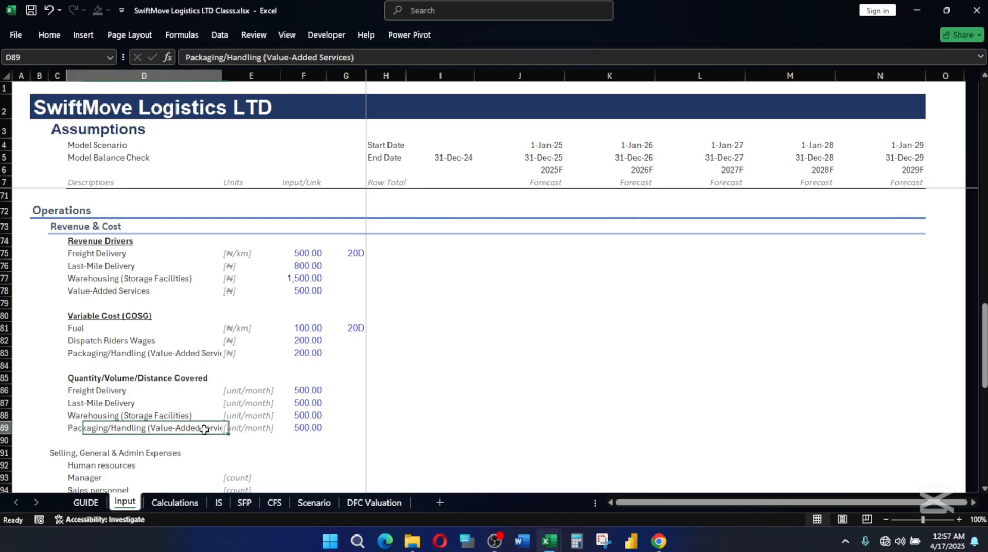
double_click(224, 74)
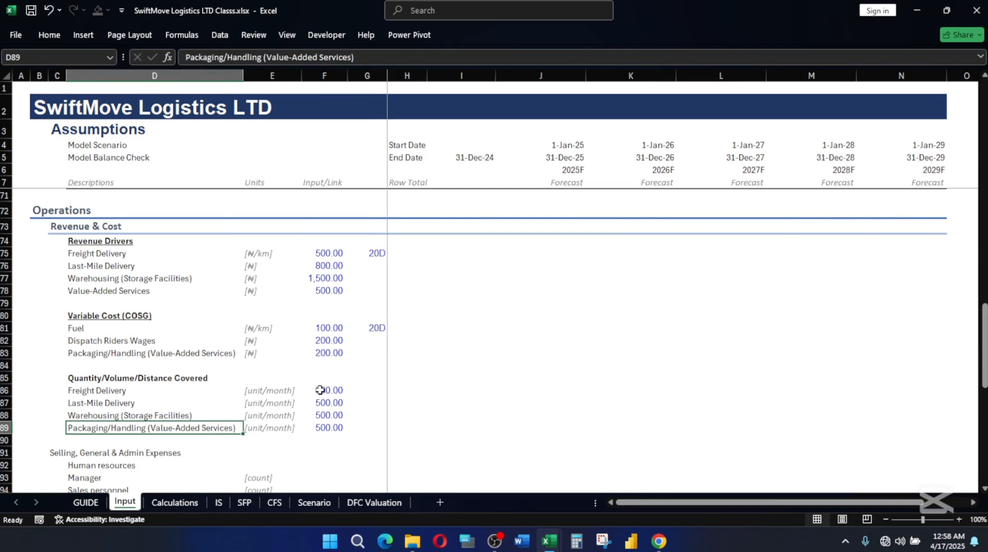
left_click(134, 377)
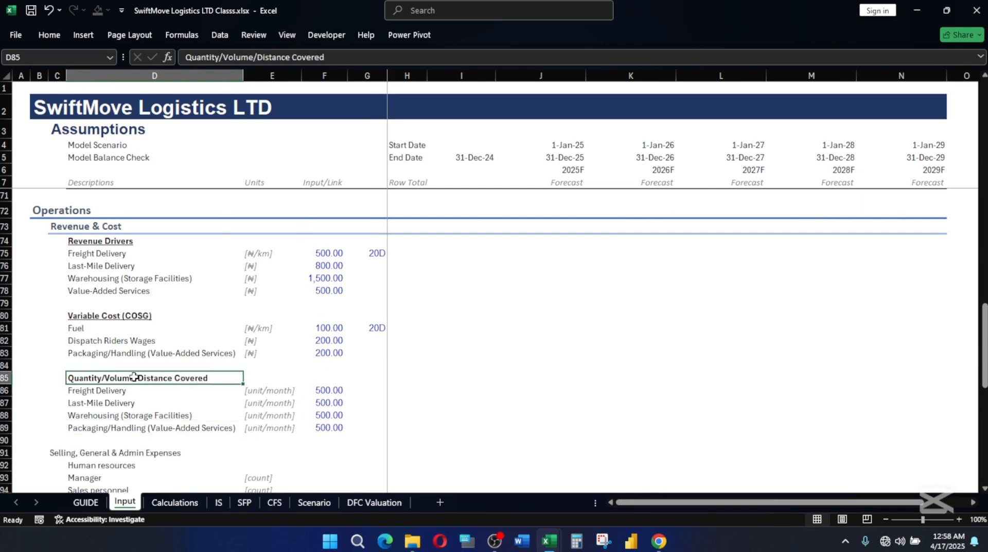
Underline the bold Quantity/Volume/Distance Covered heading in D85.
key("ctrl+b")
key("ctrl+b")
key("ctrl+u")
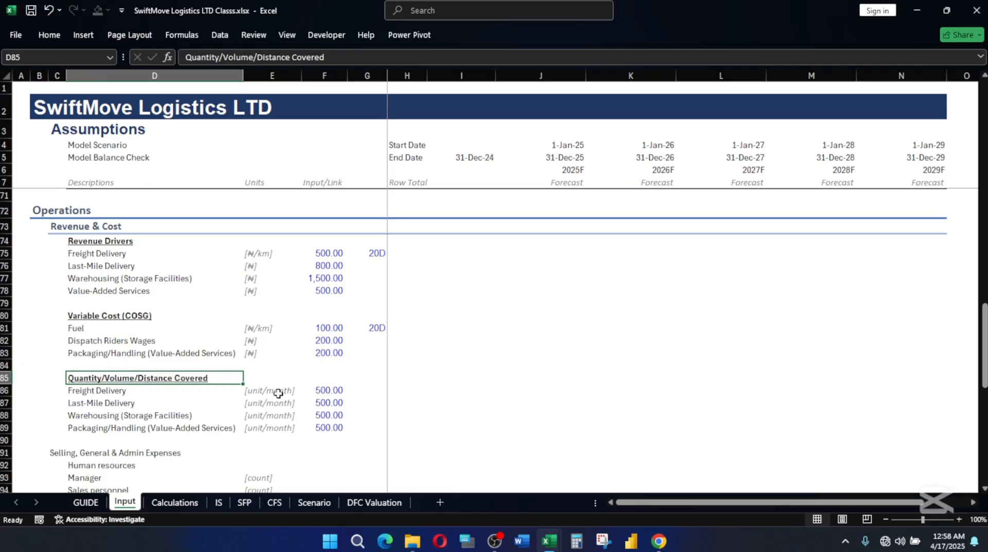
left_click(336, 392)
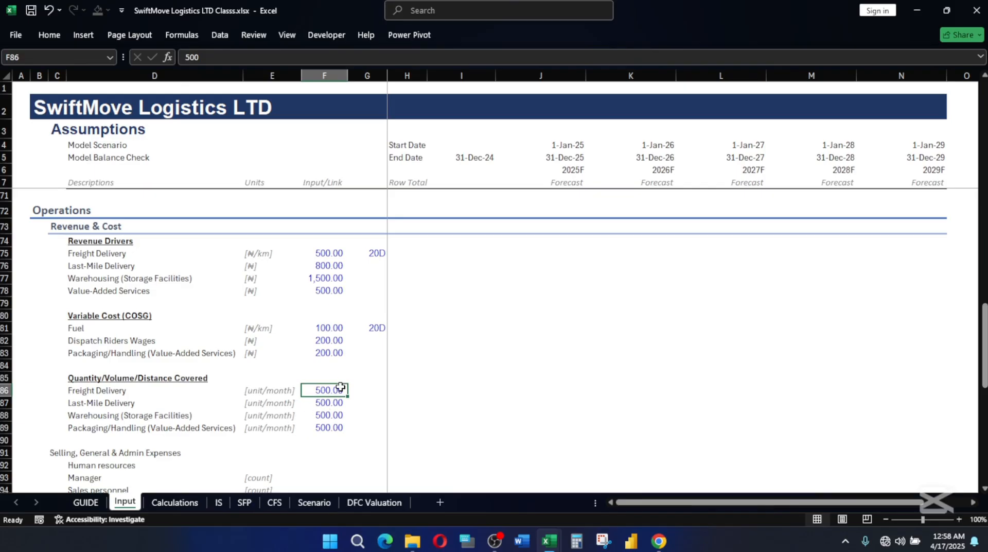
Apply the sub-section heading cell style to Selling, General & Admin Expenses across C91:N91, and make Human resources in D92 bold and underlined.
scroll(314, 408, "down", 1)
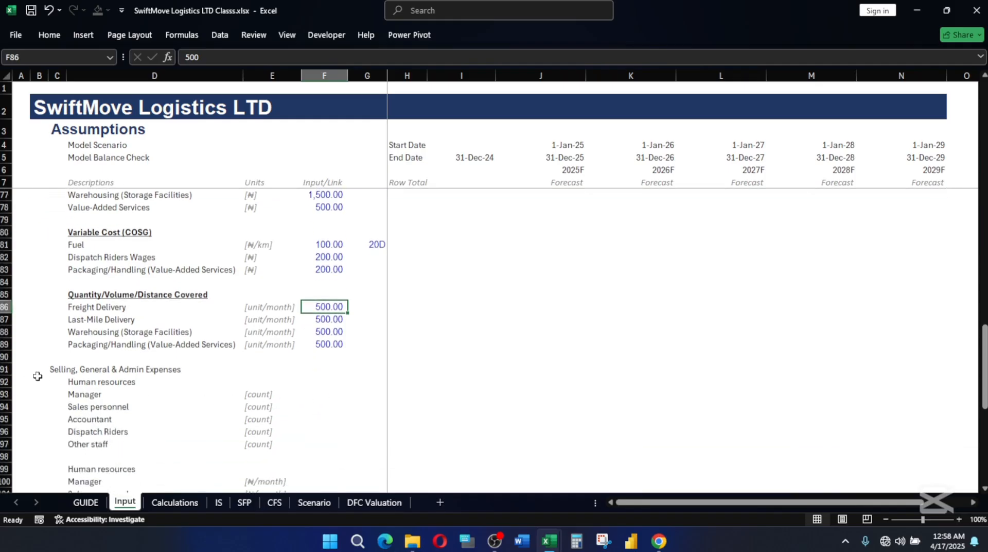
left_click(55, 368)
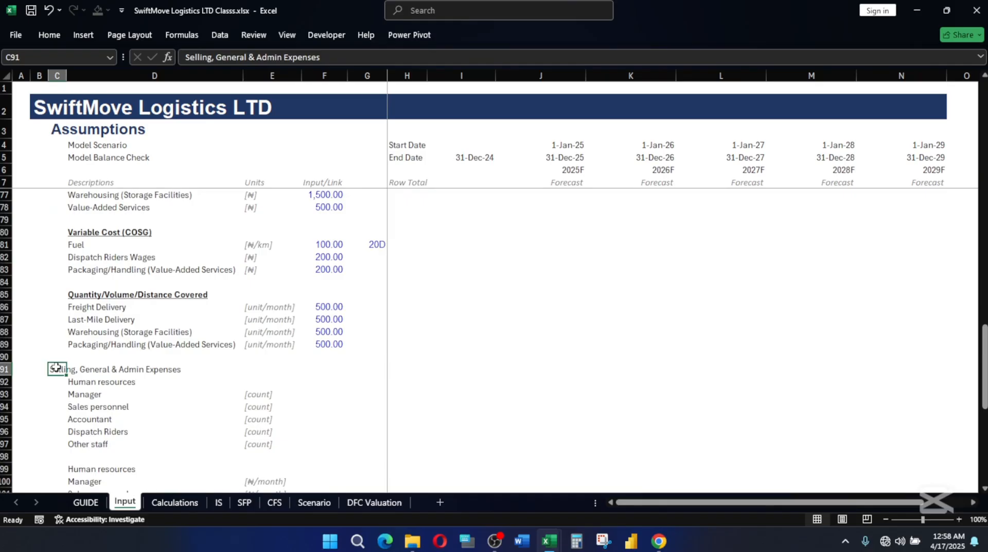
left_click_drag(55, 367, 907, 374)
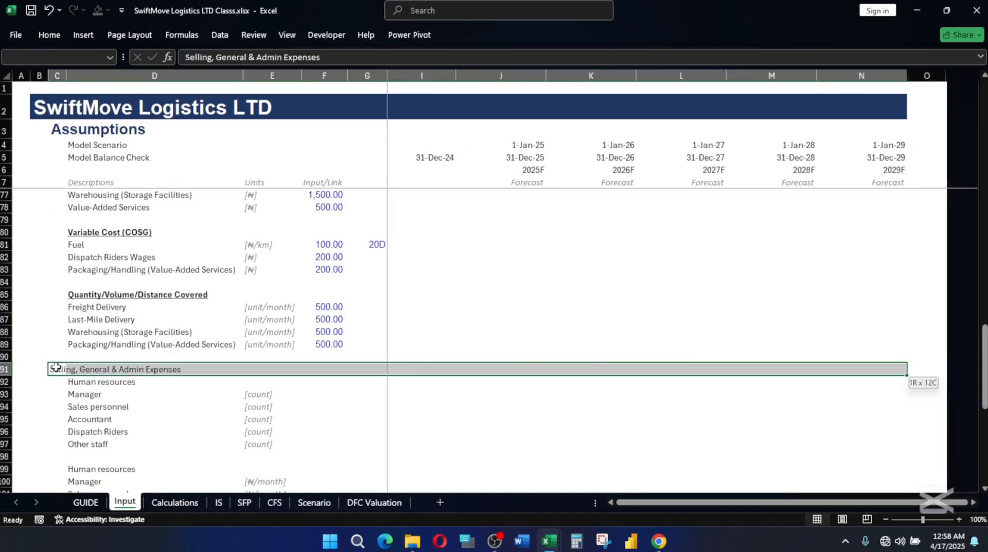
key("alt+h")
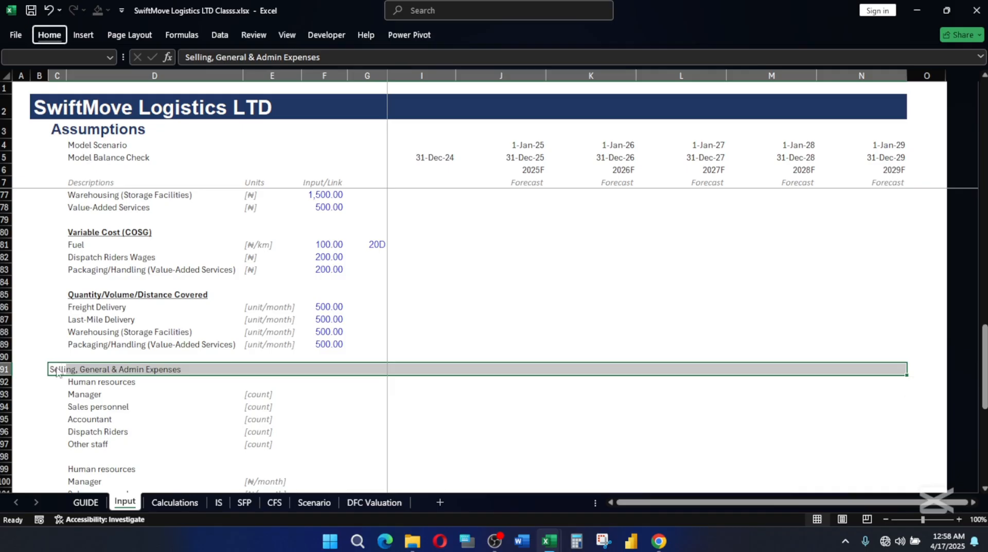
key("j")
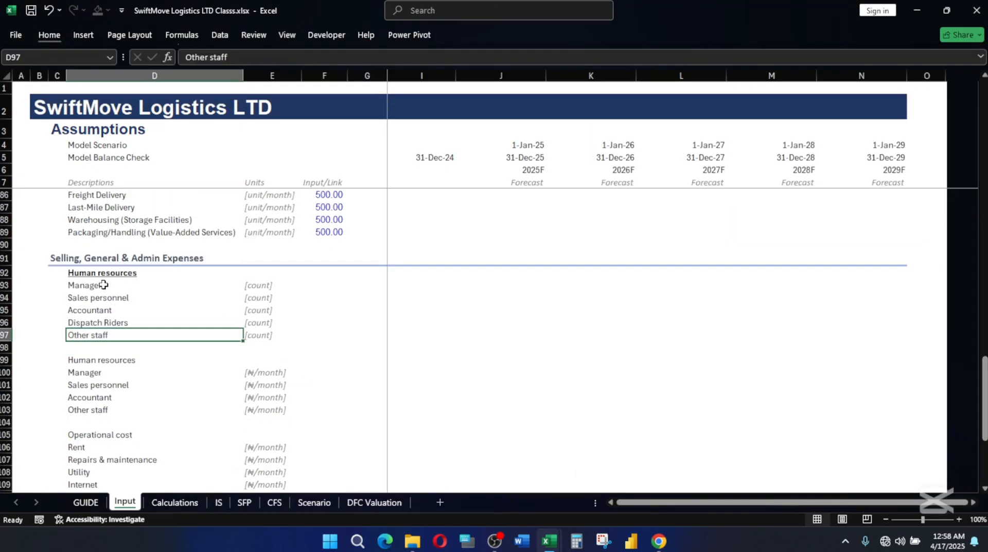
left_click(105, 285)
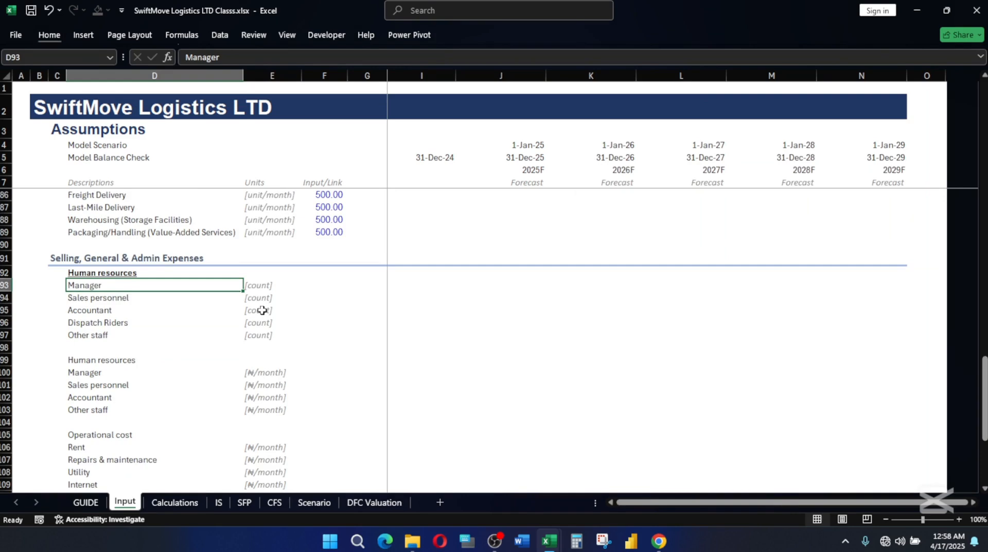
Compare the staff positions listed under Human resources in D93:D97 with the 5 Motor Bites asset line in D56.
key("Down")
key("Down")
key("Down")
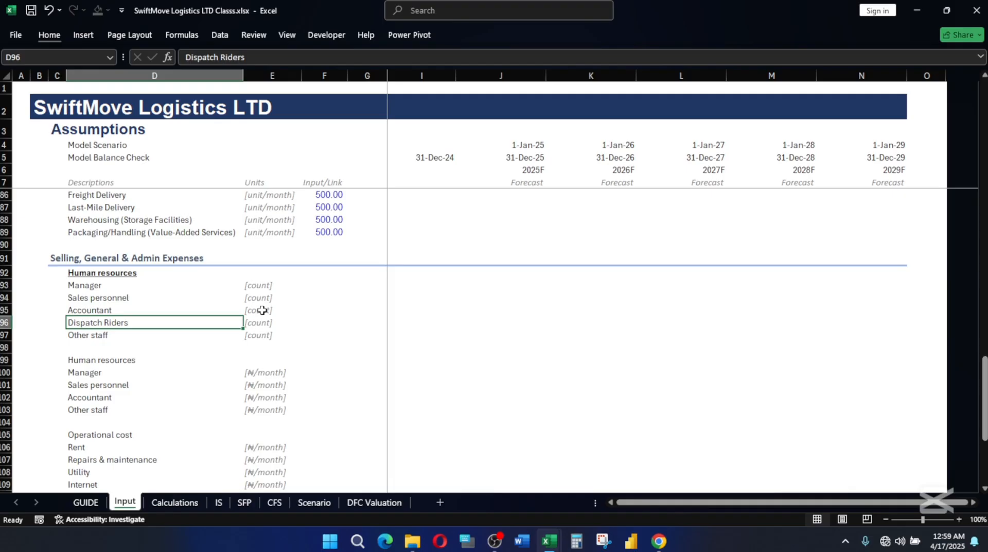
scroll(262, 309, "up", 4)
scroll(314, 328, "up", 8)
scroll(314, 328, "up", 14)
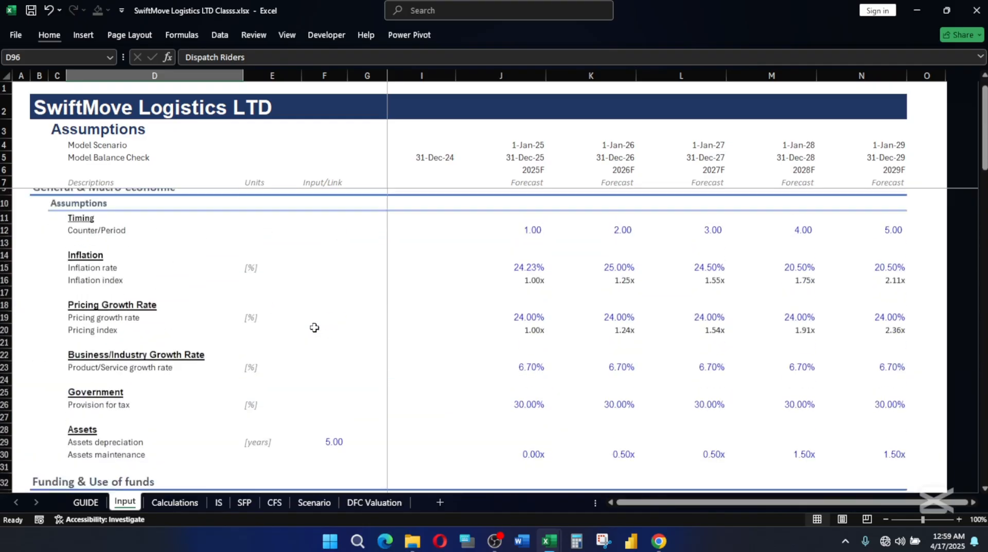
scroll(314, 328, "down", 10)
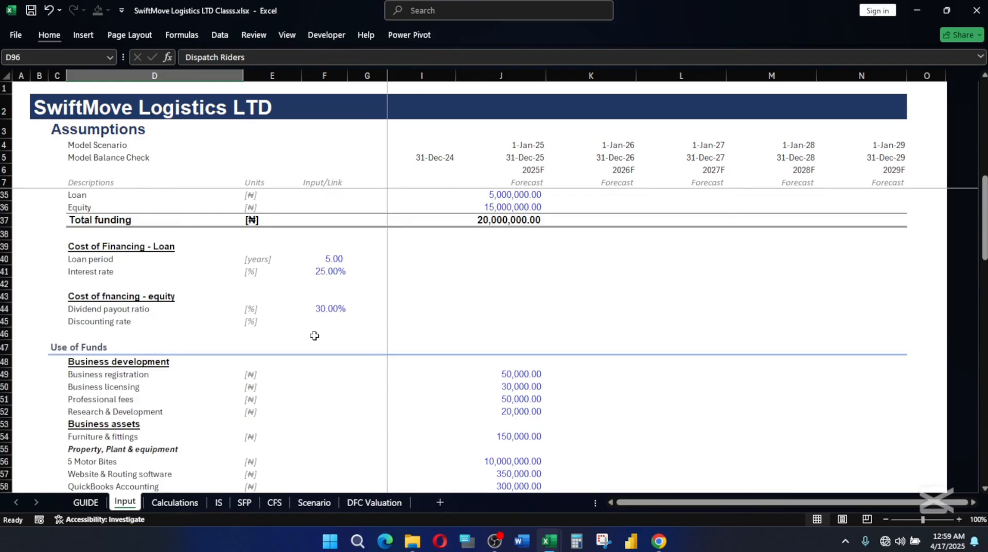
left_click(97, 423)
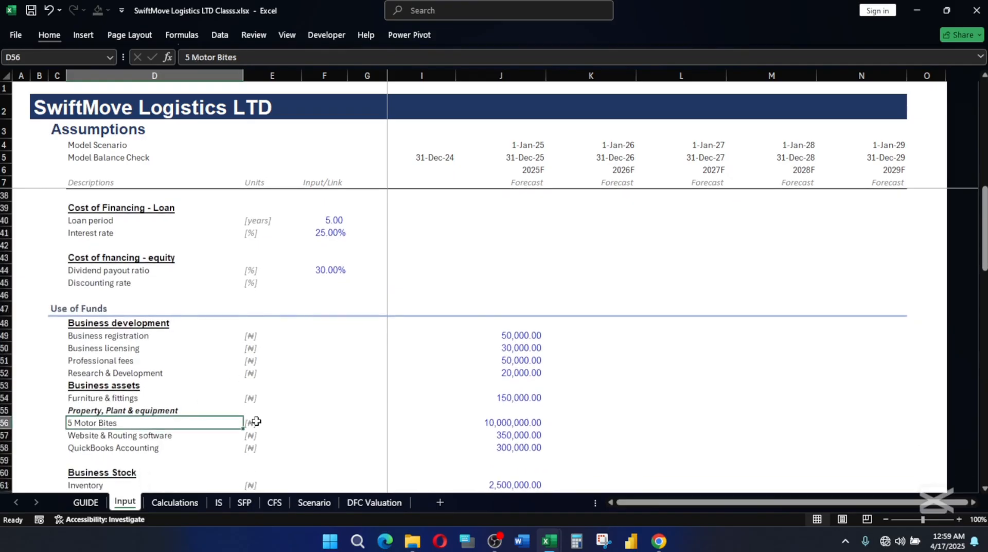
scroll(260, 421, "down", 6)
scroll(271, 421, "down", 11)
left_click_drag(206, 248, 206, 298)
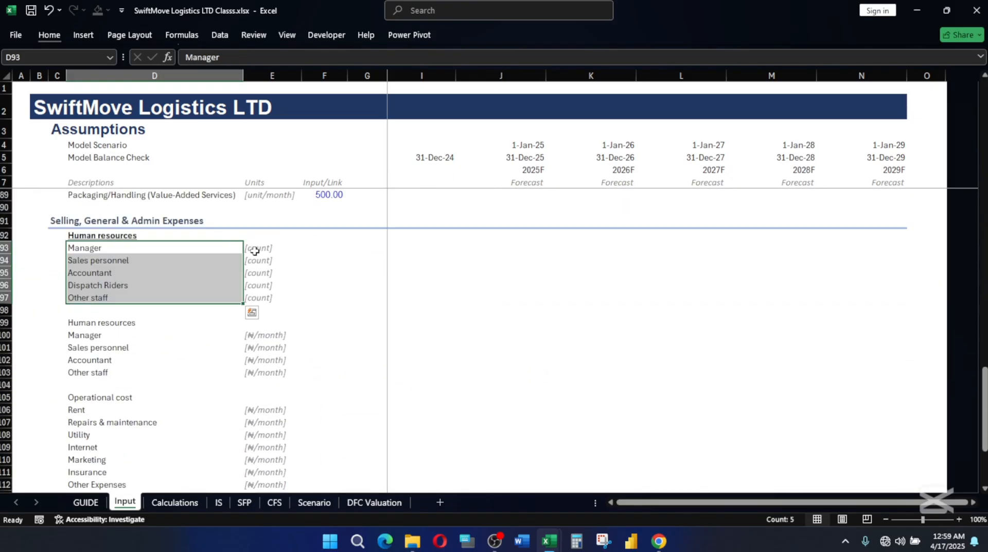
left_click(255, 251)
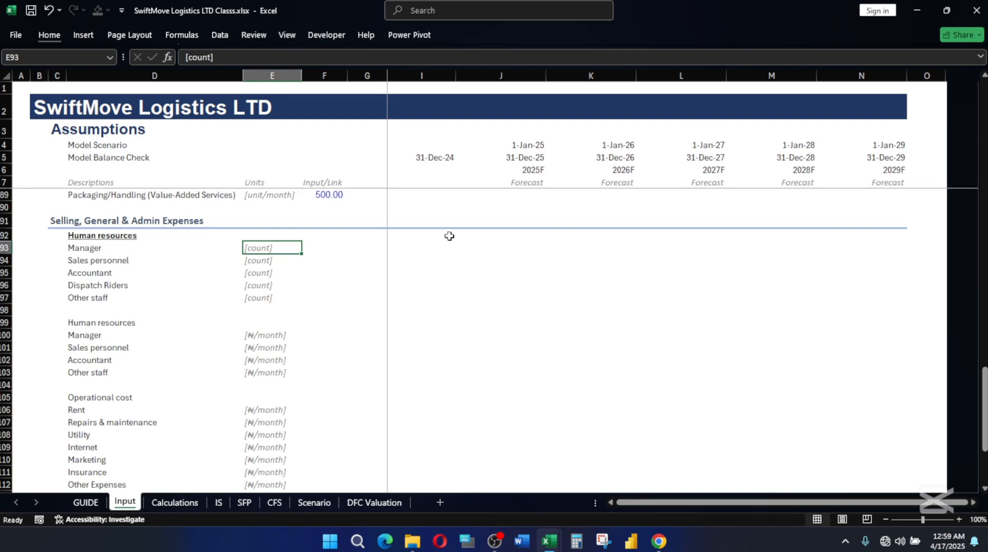
Switch to the SwiftMove Logistics LTD.xlsx workbook and fill the Dispatch Riders count of 5 across J95:N95 on the Input sheet.
left_click(532, 252)
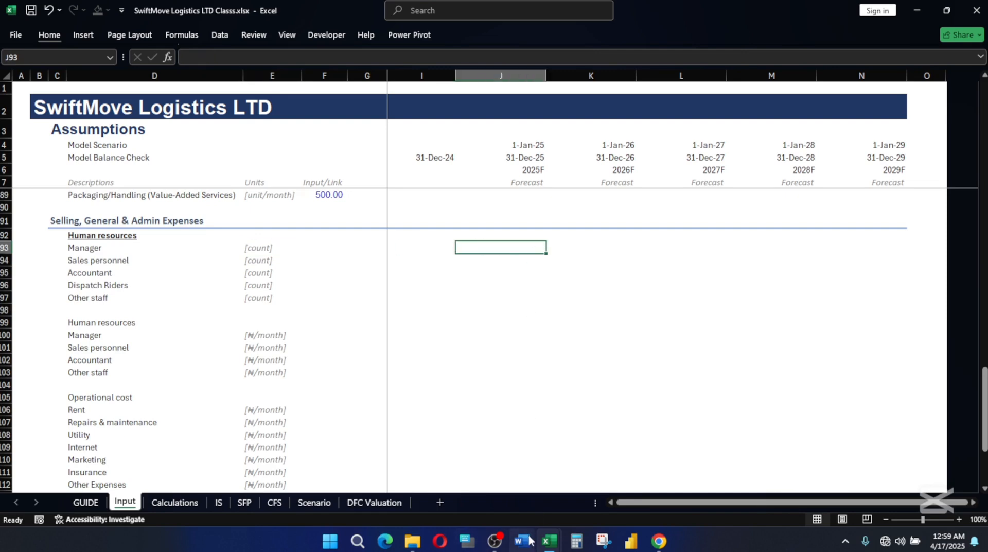
mouse_move(558, 540)
left_click(491, 476)
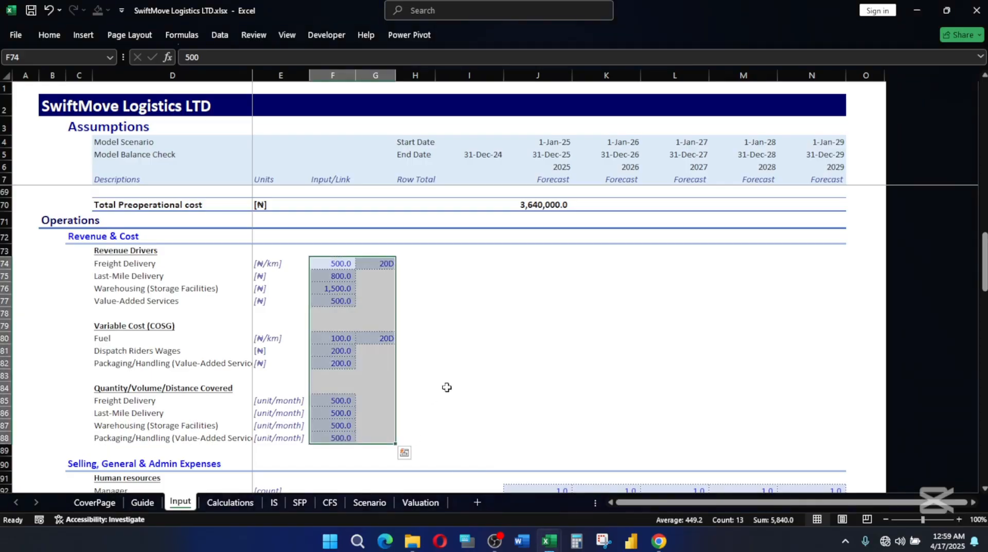
scroll(448, 388, "down", 6)
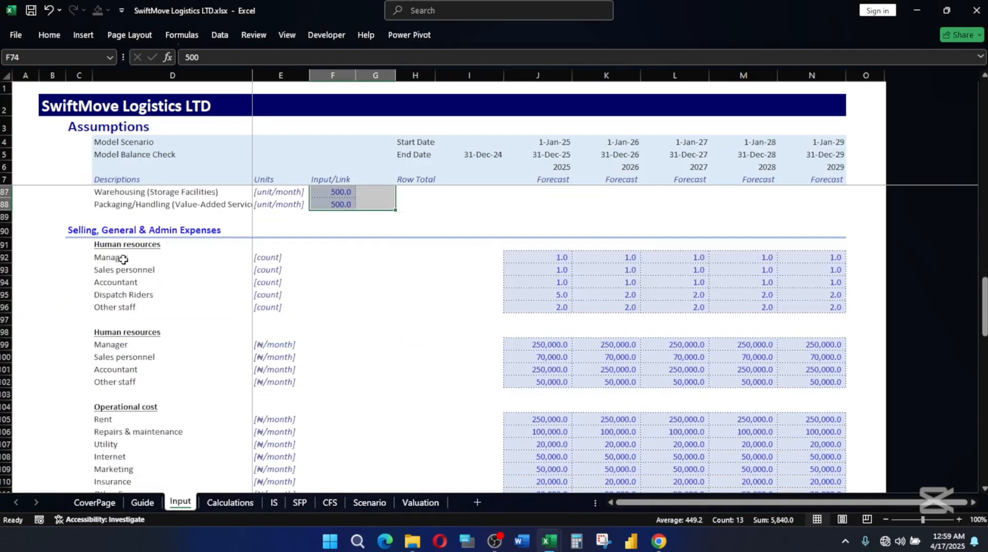
key("ctrl+v")
left_click(563, 255)
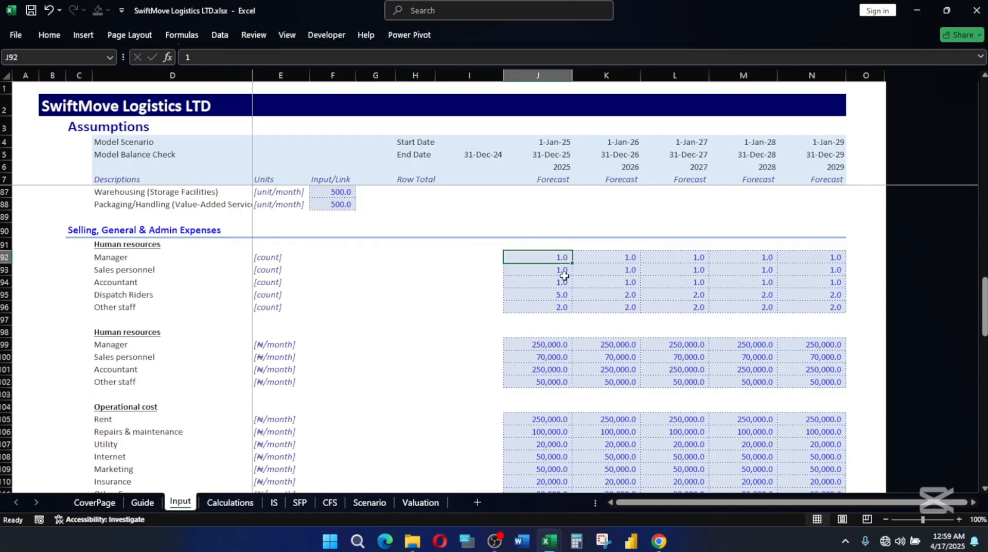
left_click(566, 269)
left_click(558, 283)
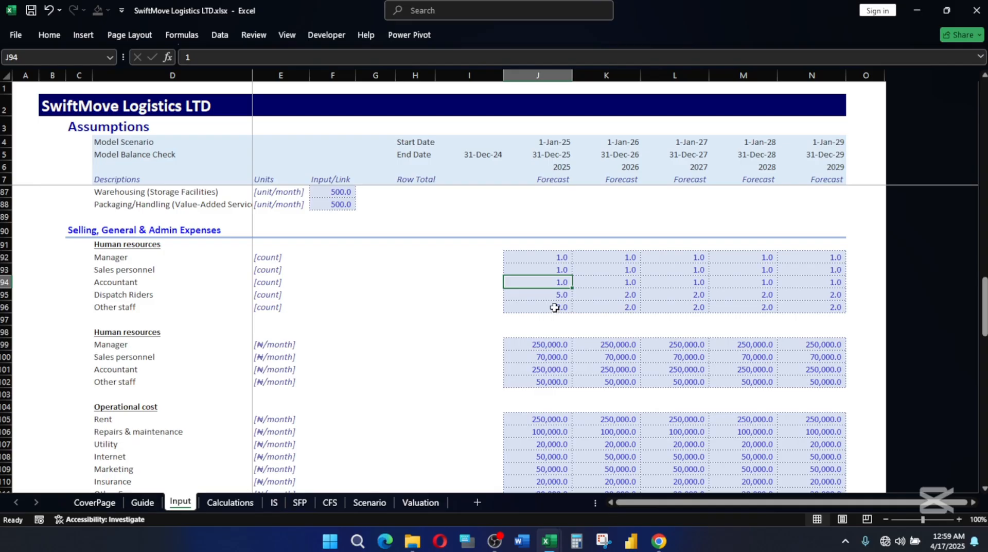
left_click(554, 294)
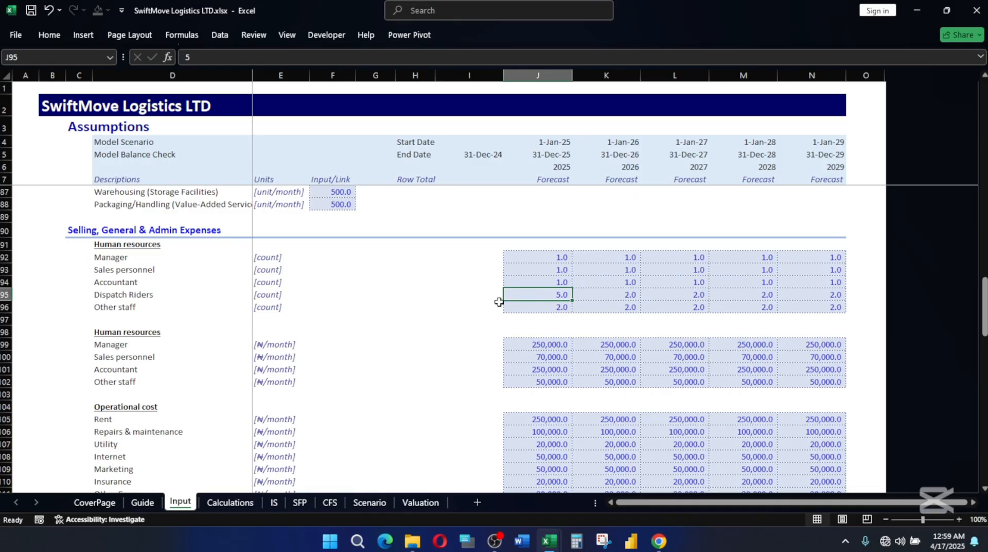
left_click_drag(572, 300, 818, 305)
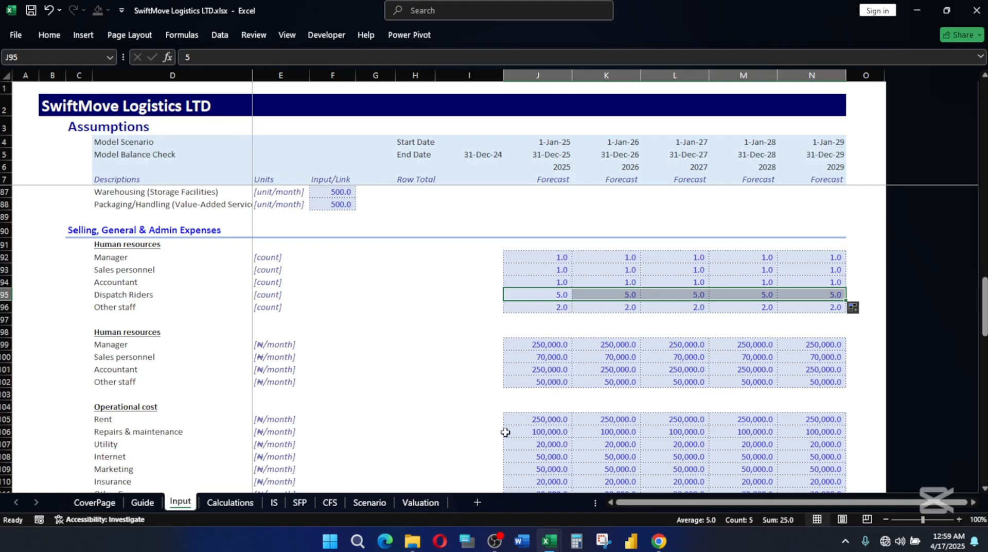
Examine the salary schedule on the Calculations sheet and the profit figures on the IS sheet.
left_click(230, 502)
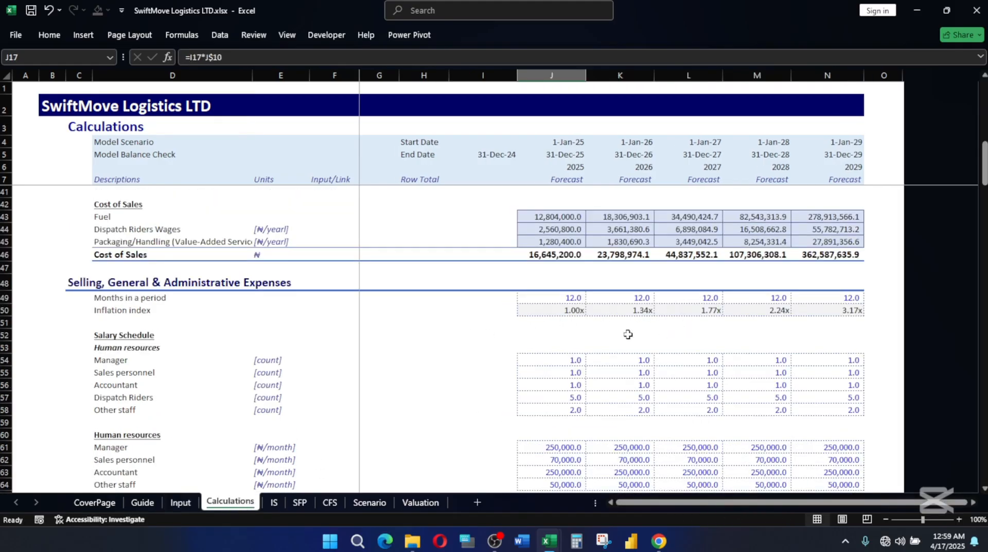
scroll(589, 338, "up", 4)
scroll(591, 338, "down", 6)
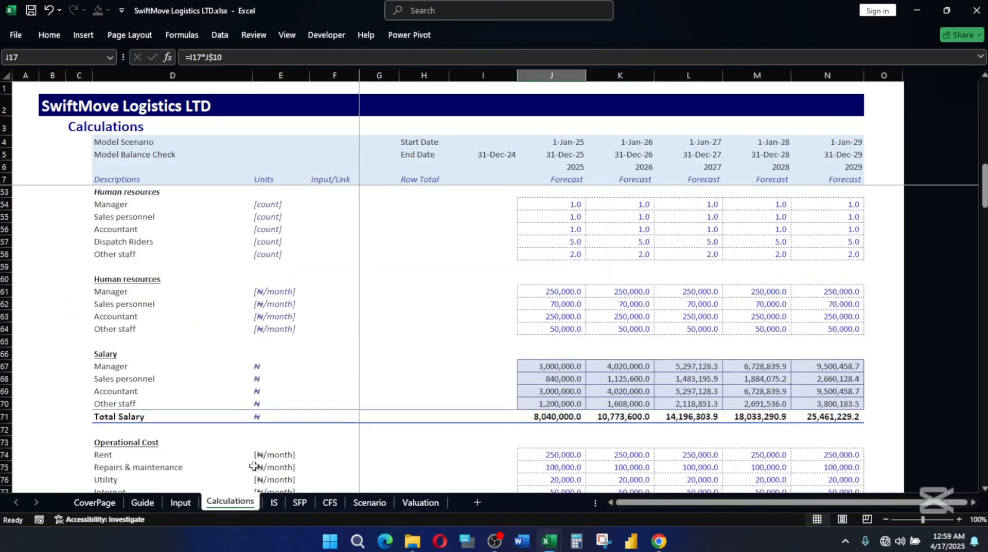
left_click(273, 502)
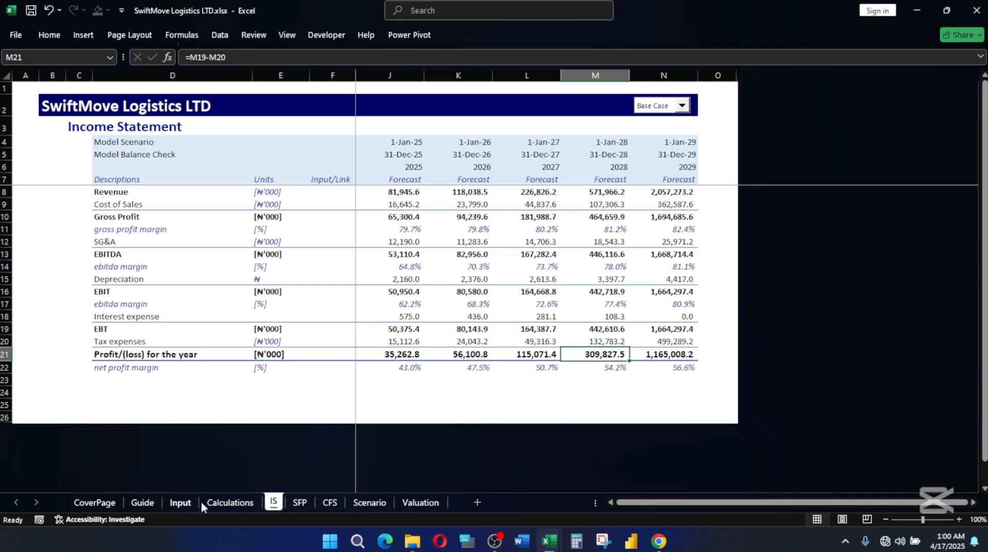
Copy the human resources and operational cost figures in J92:N111 from the Input sheet of SwiftMove Logistics LTD.xlsx.
left_click(177, 504)
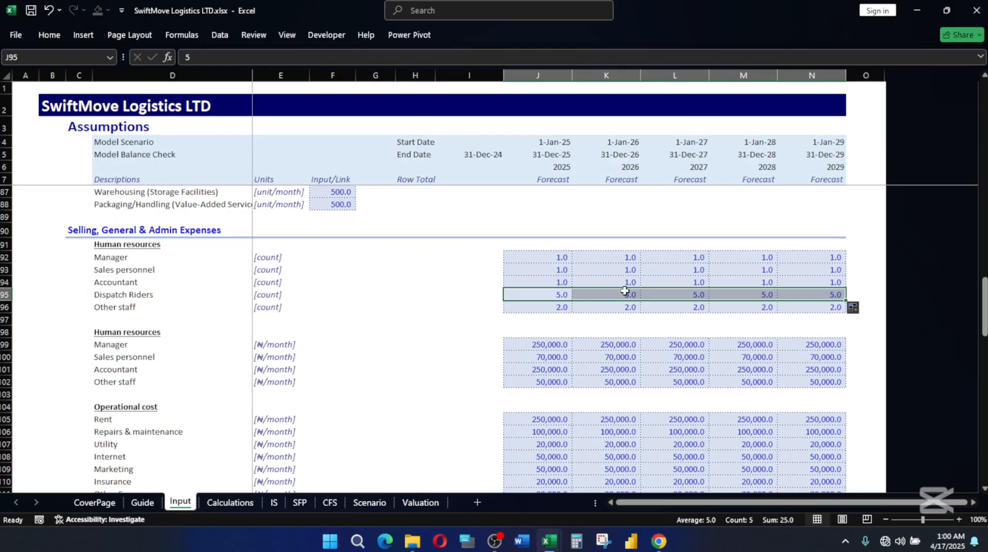
scroll(615, 303, "down", 1)
scroll(574, 305, "up", 2)
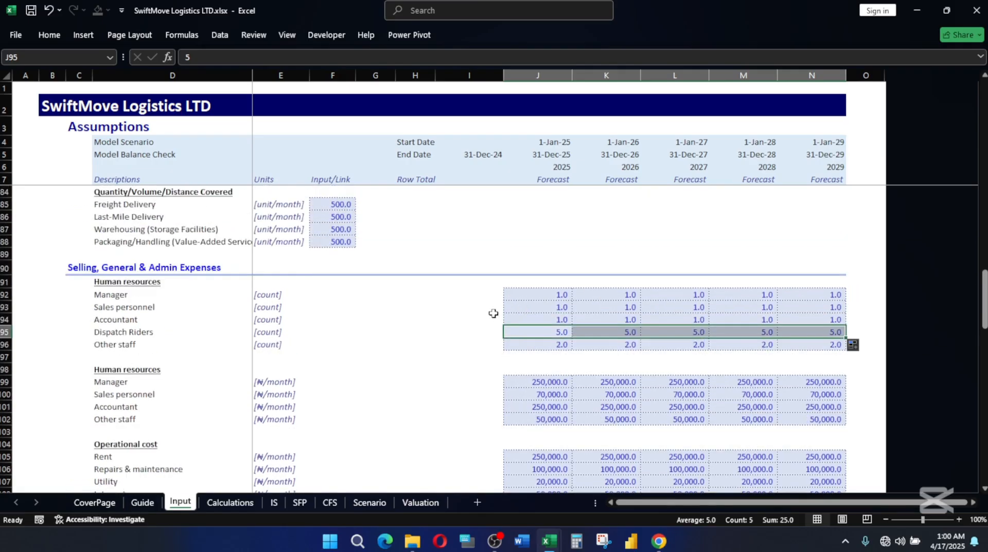
left_click(532, 292)
left_click_drag(532, 292, 826, 416)
key("ctrl+c")
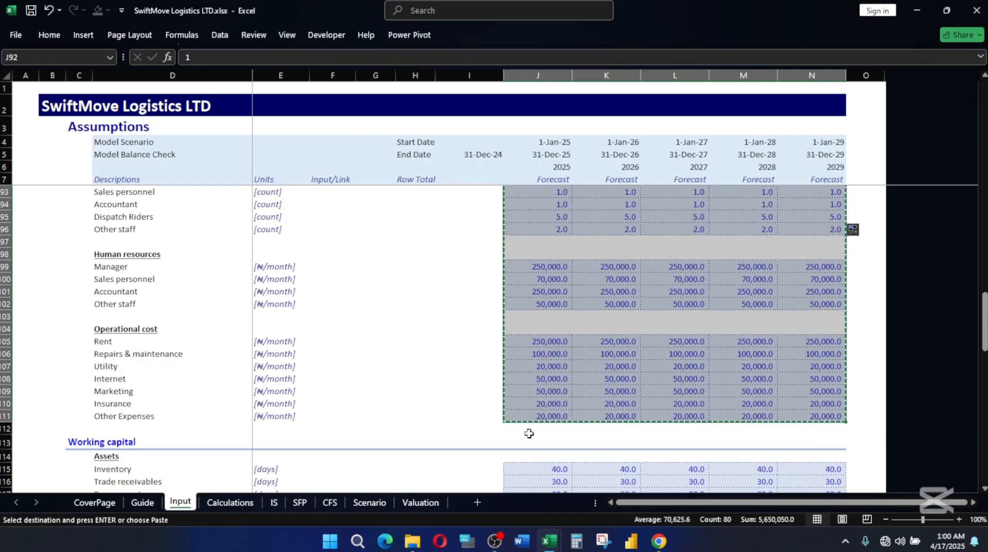
scroll(551, 396, "up", 1)
scroll(551, 396, "up", 2)
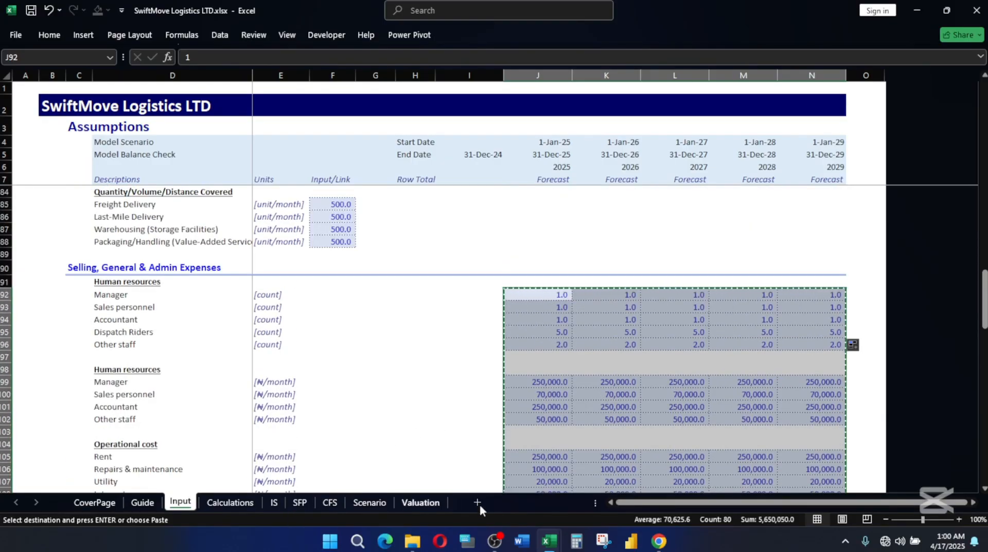
Switch to SwiftMove Logistics LTD Classs.xlsx and paste the copied figures without their source formatting into J93:N112 of the Input sheet.
mouse_move(541, 543)
left_click(479, 476)
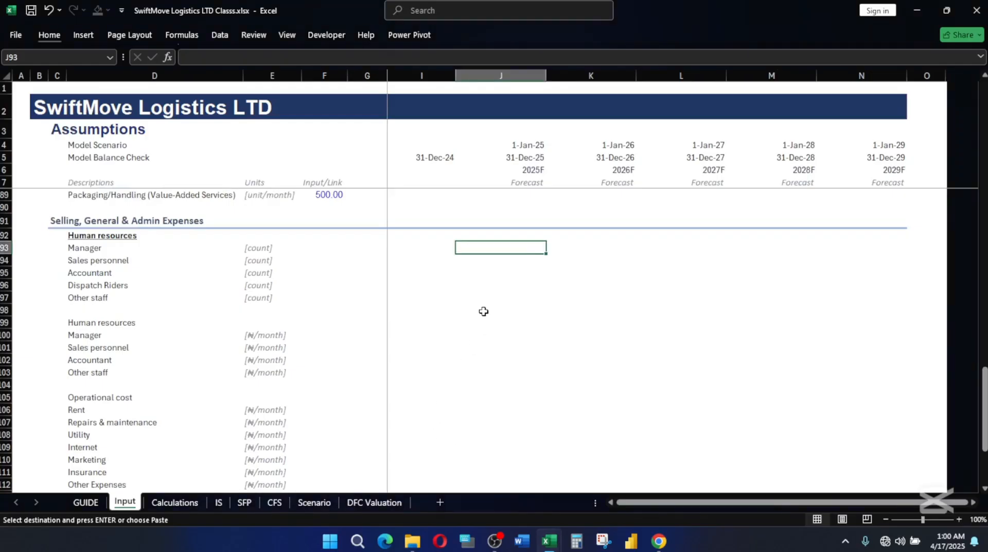
key("alt")
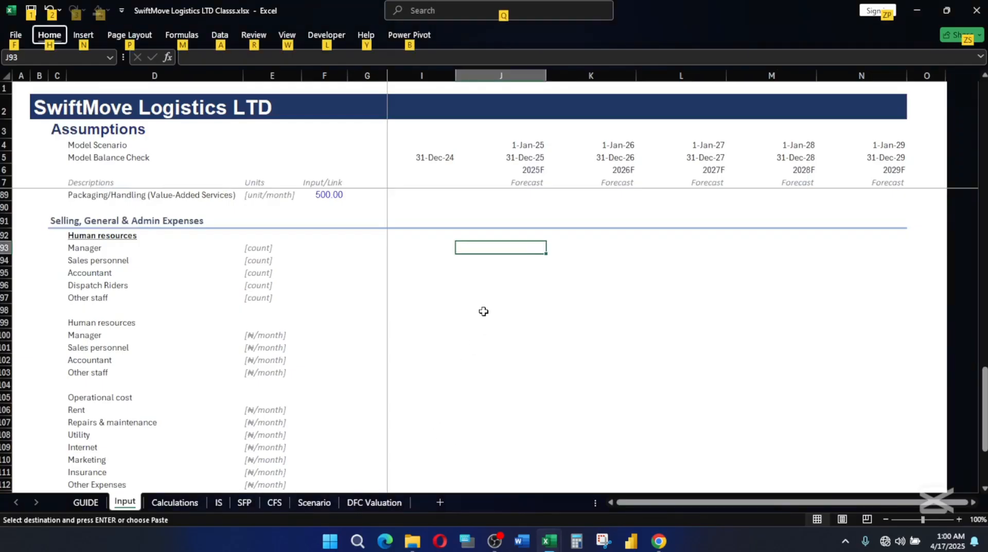
key("h")
key("v")
key("p")
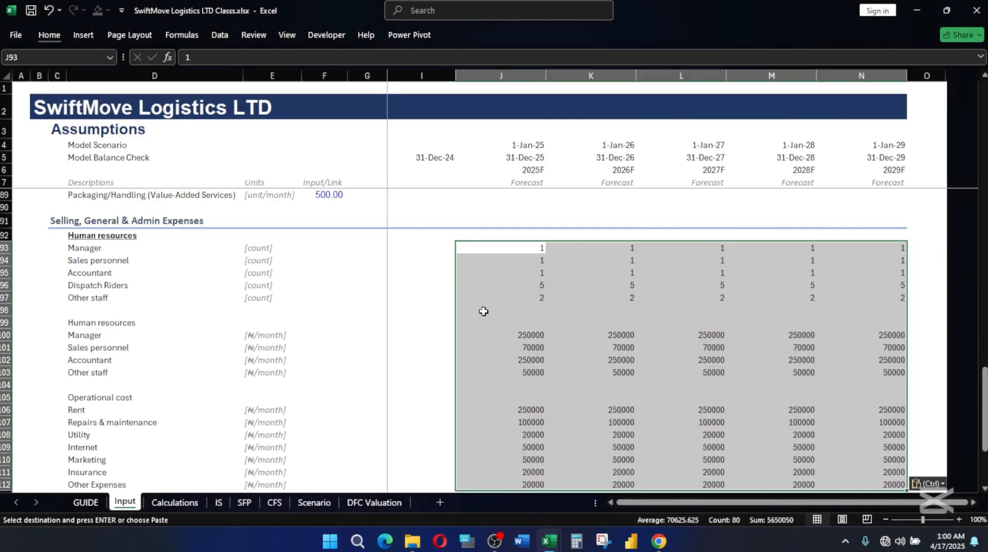
left_click(620, 324)
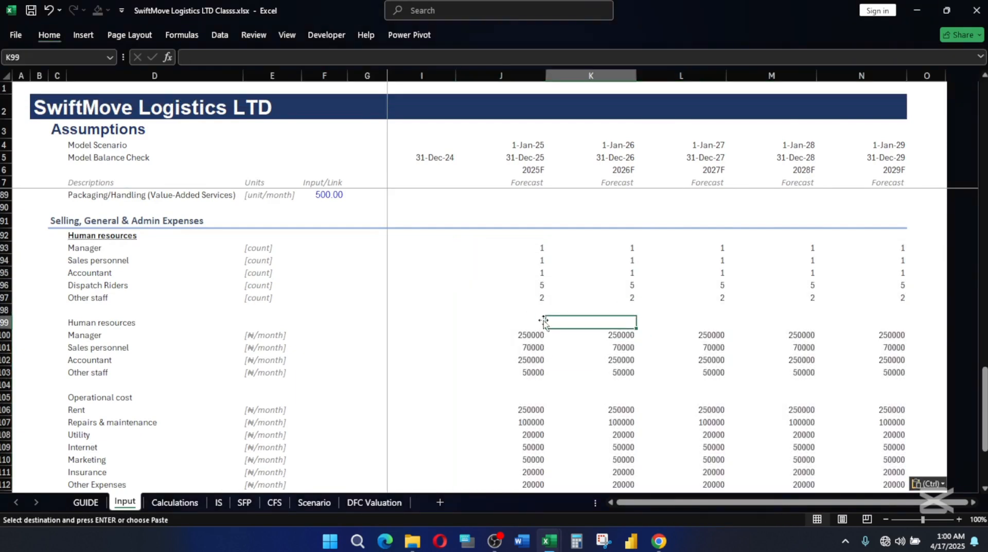
Review the pasted staff counts for Manager through Other staff in J93:J97.
left_click(535, 247)
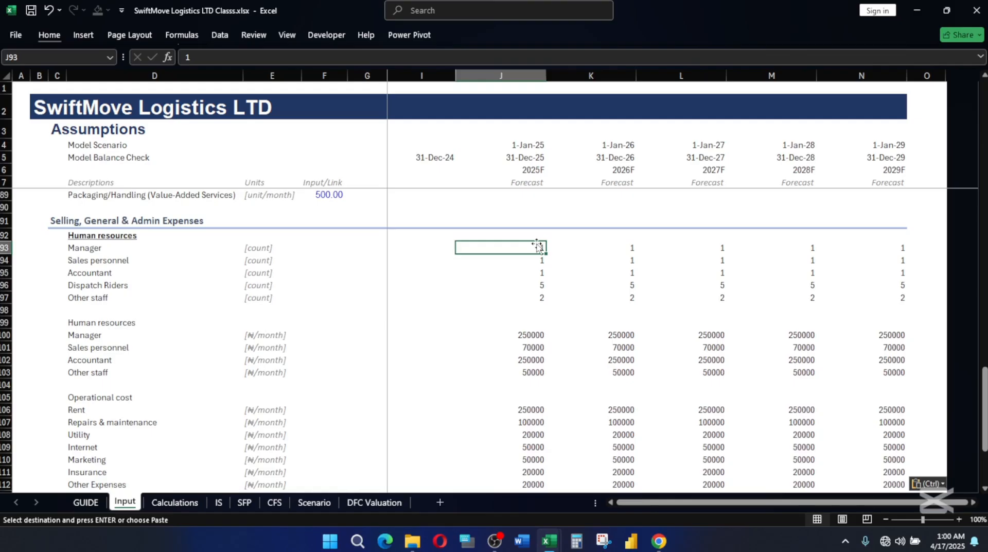
left_click(545, 261)
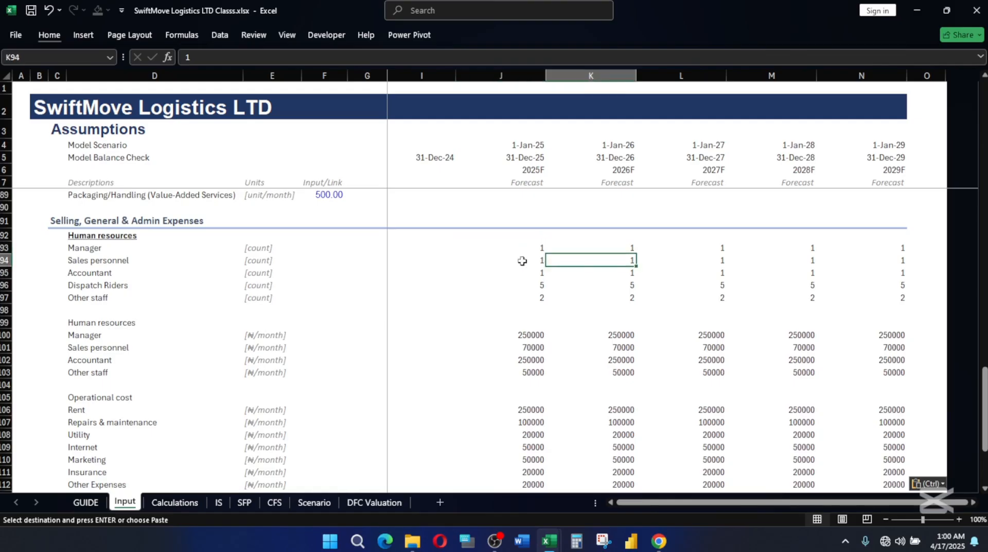
left_click(540, 273)
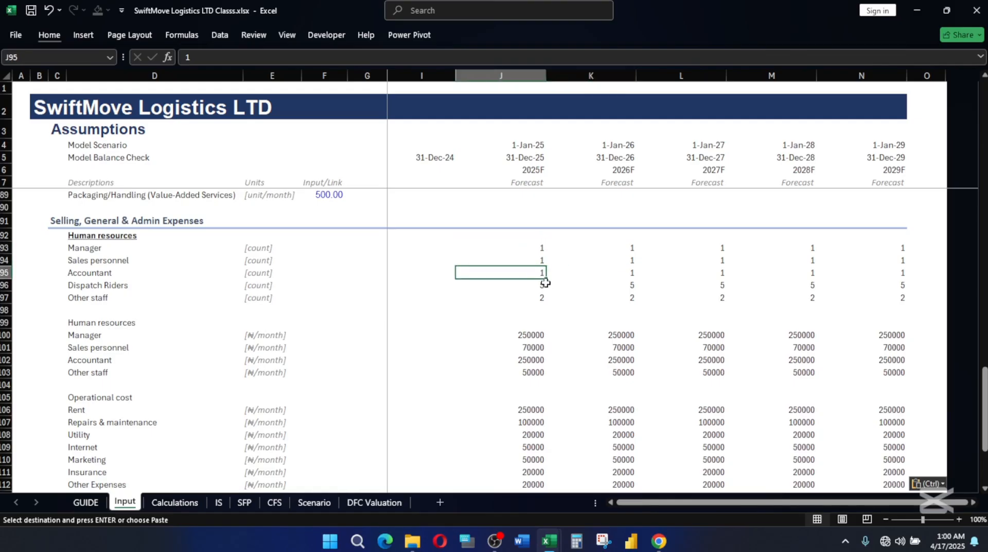
left_click(538, 286)
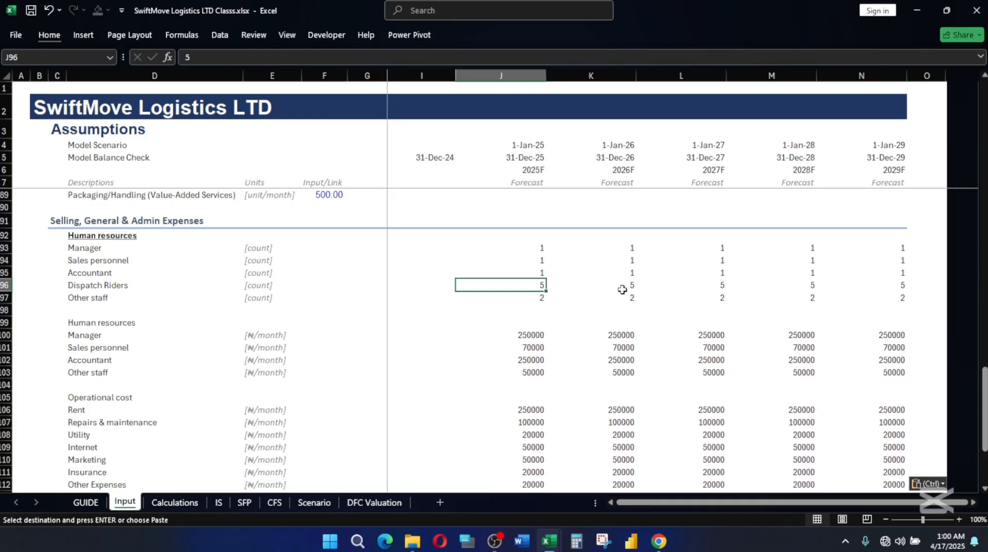
left_click(542, 299)
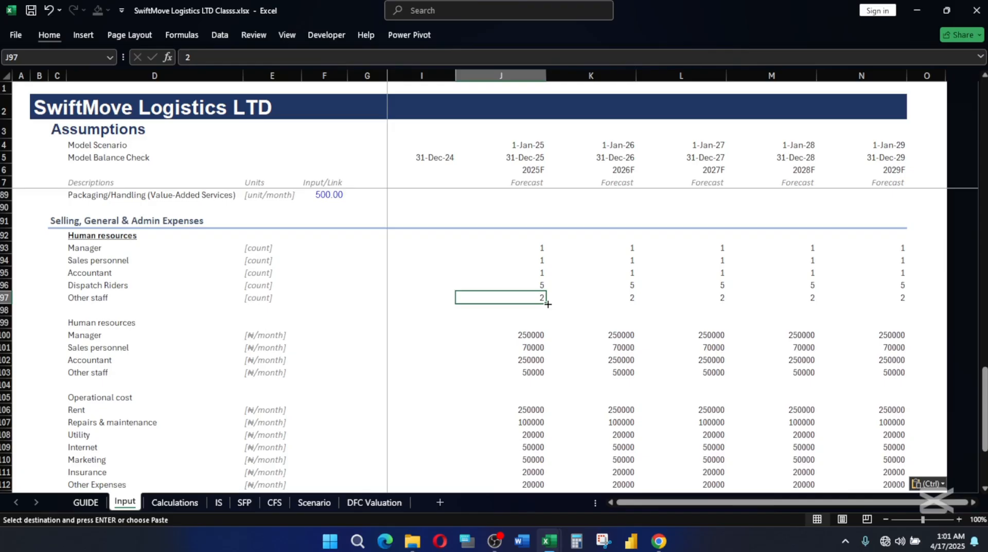
Make the second Human resources heading in D99 bold and underlined.
left_click(100, 324)
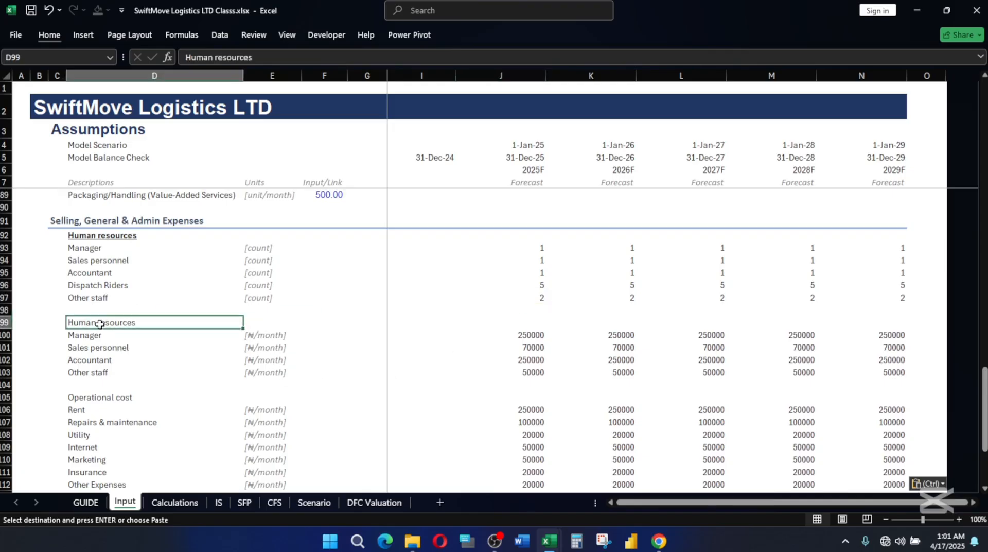
key("Return")
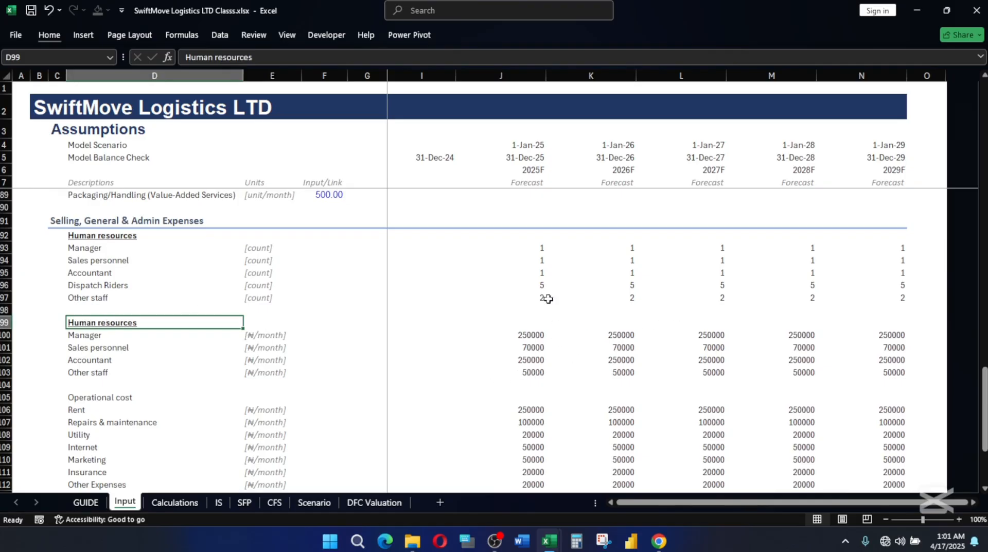
Review the staff counts and the monthly pay figures for Manager through Other staff in J100:J103.
left_click_drag(532, 251, 540, 261)
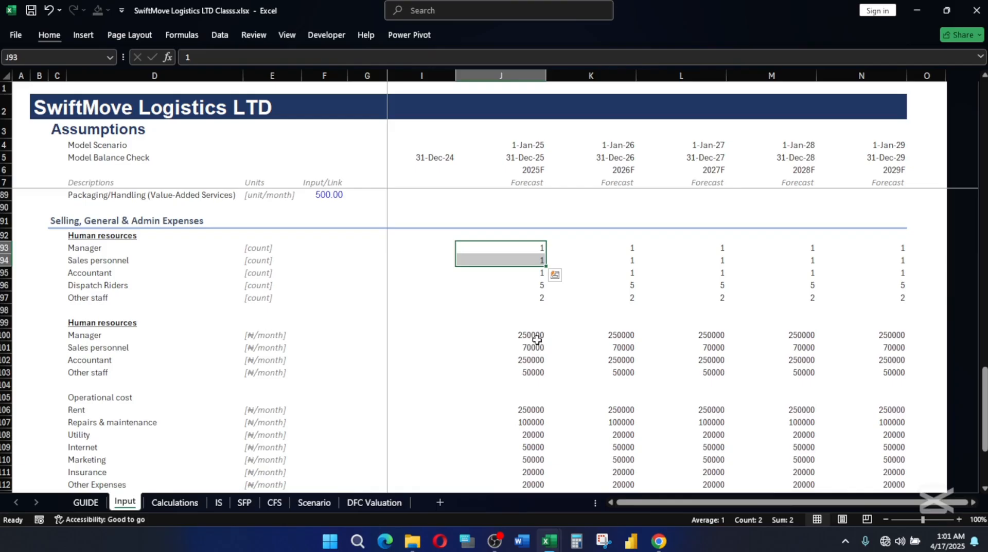
left_click(528, 337)
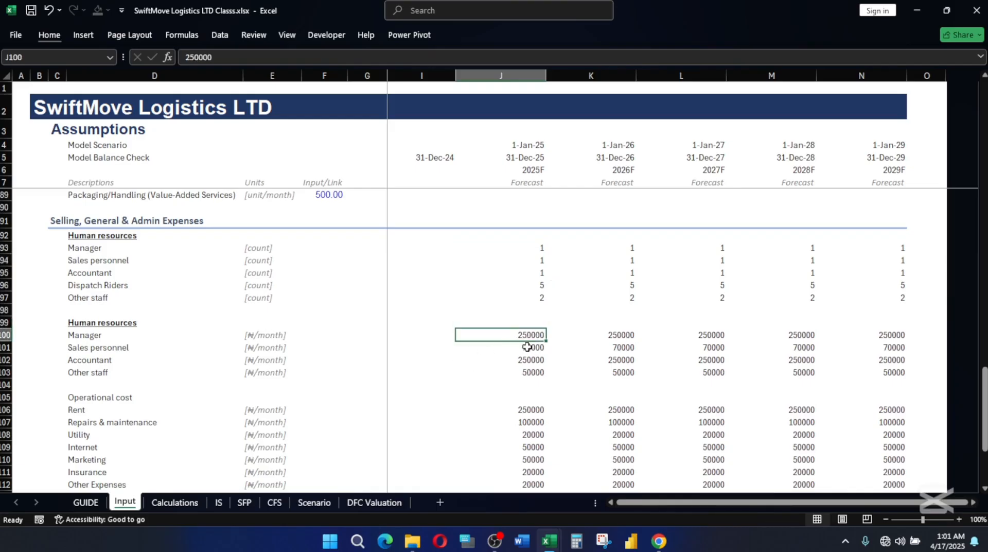
left_click(539, 349)
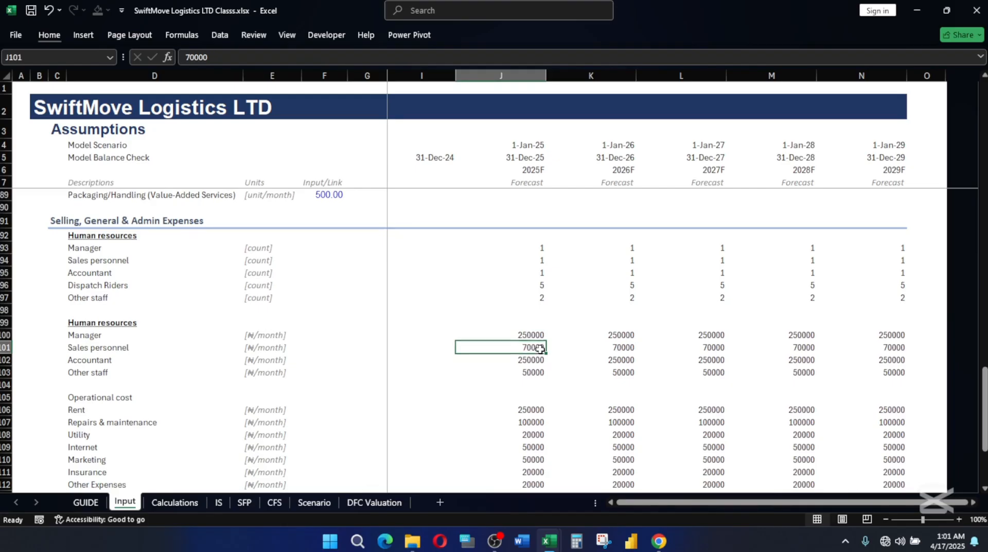
left_click(536, 360)
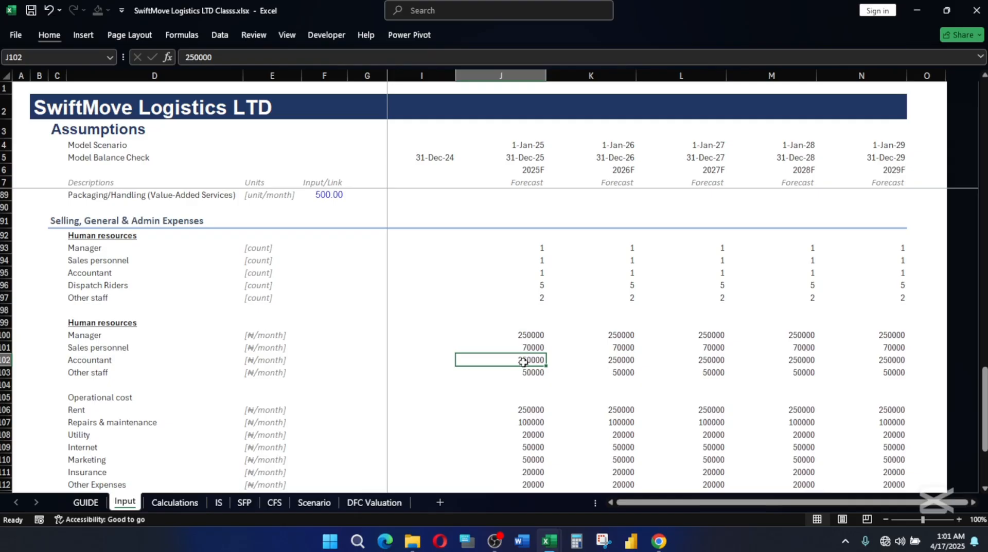
left_click(532, 372)
left_click_drag(518, 335, 620, 349)
Apply the Input cell style to the human resources and operational cost figures in J93:N112.
left_click_drag(533, 241, 899, 434)
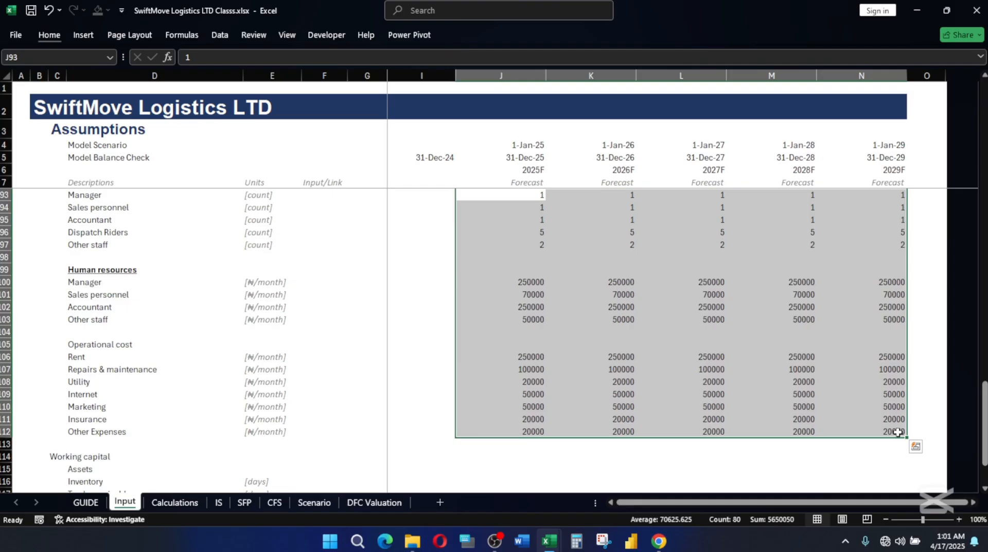
key("alt")
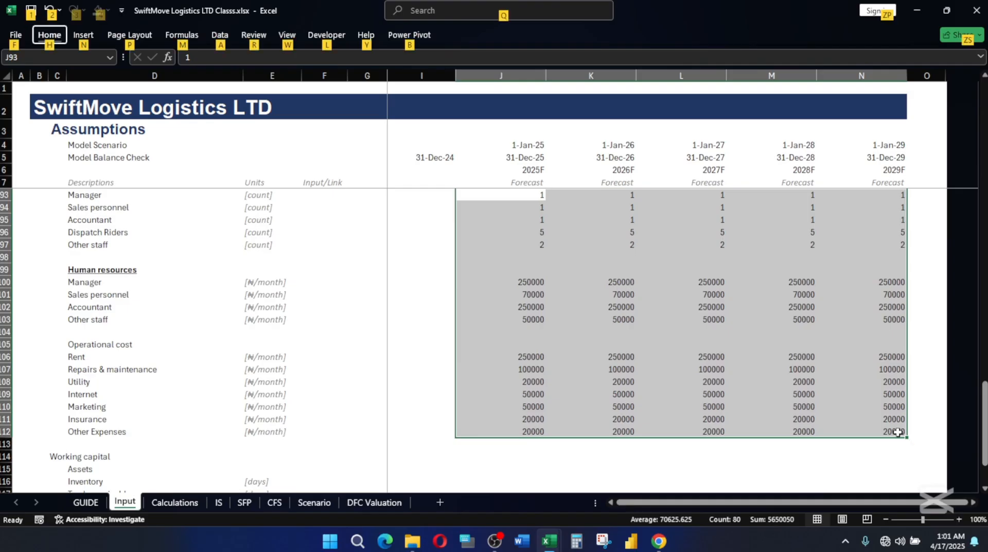
key("h")
key("j")
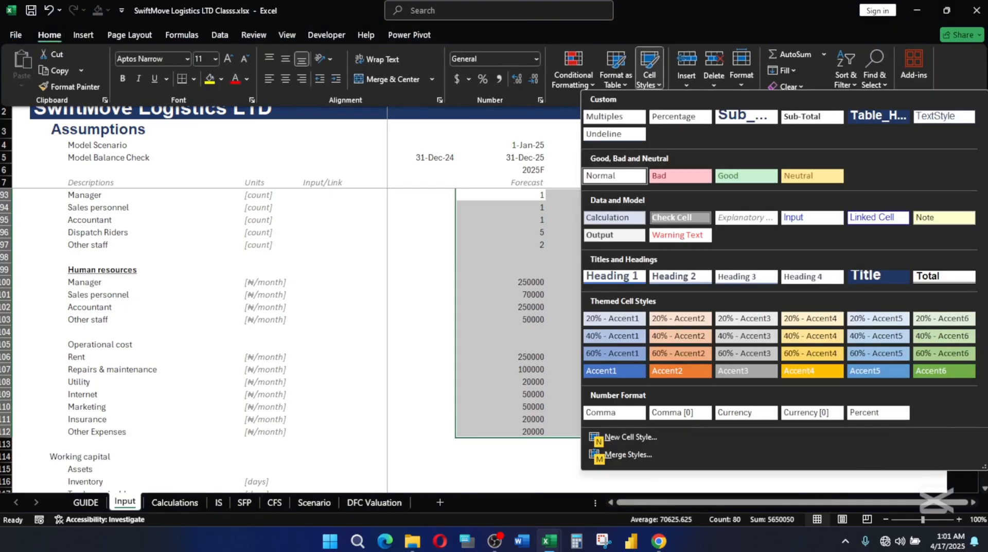
left_click(813, 218)
scroll(653, 314, "up", 2)
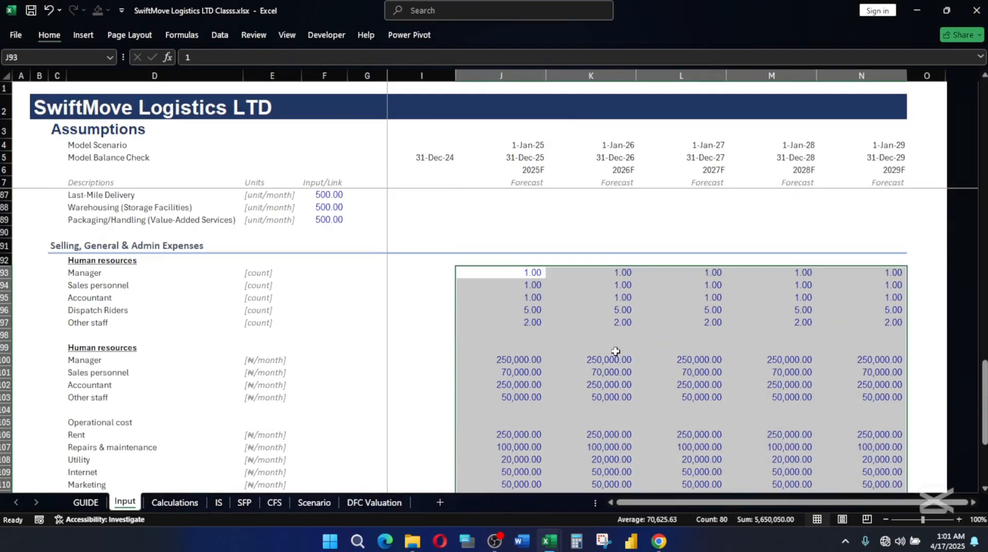
left_click(603, 364)
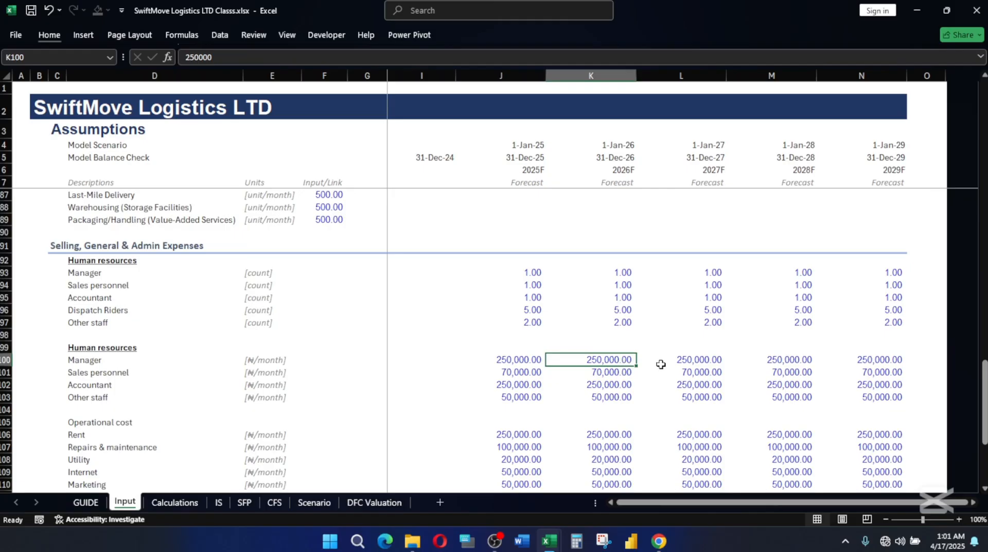
Review the Operations section and check the monthly pay of each staff category in J100:J103.
scroll(662, 365, "down", 2)
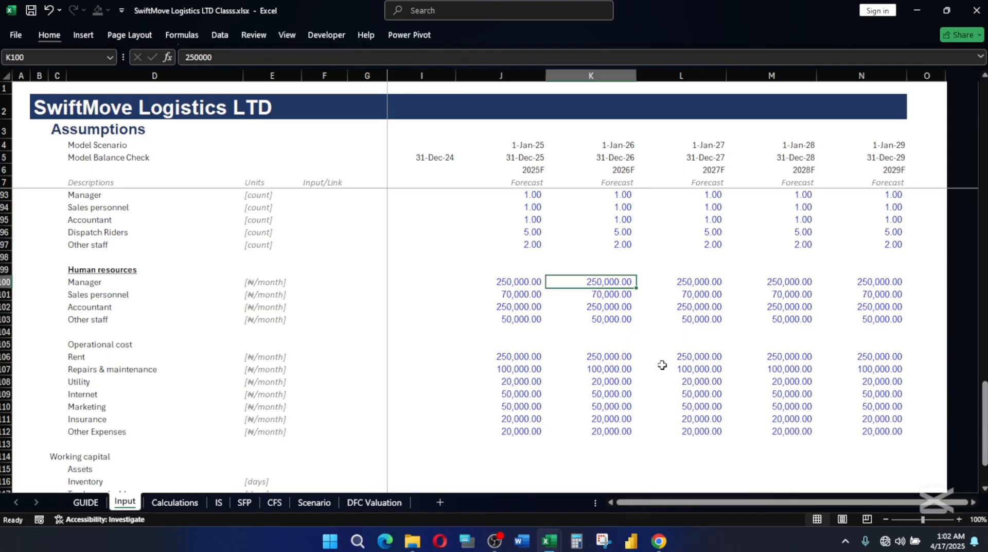
scroll(664, 363, "up", 9)
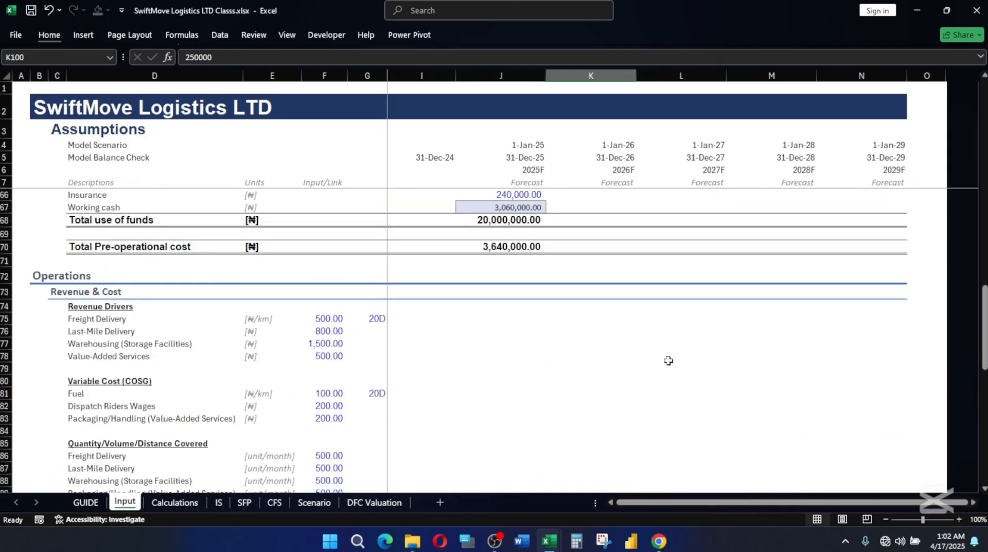
scroll(667, 361, "down", 3)
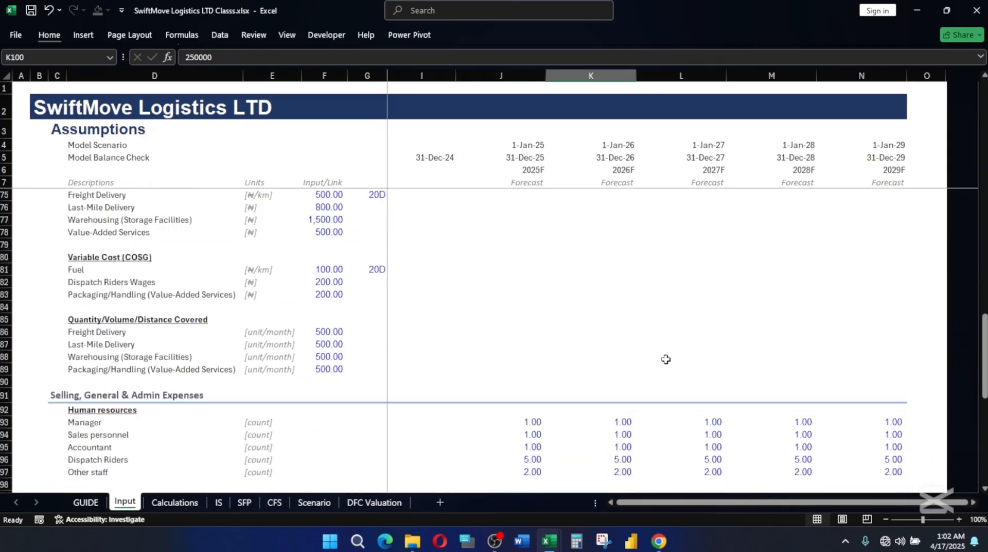
scroll(666, 358, "down", 7)
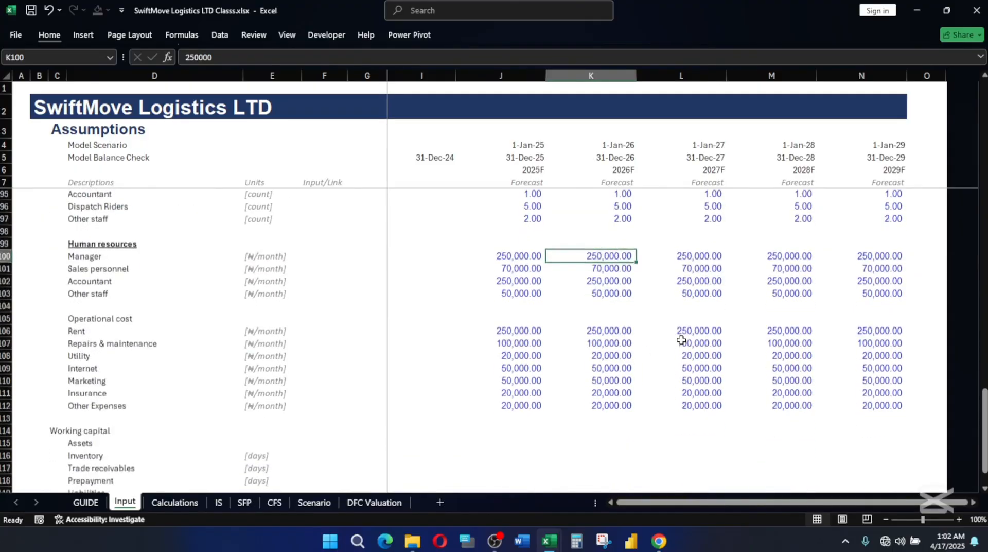
scroll(655, 335, "up", 3)
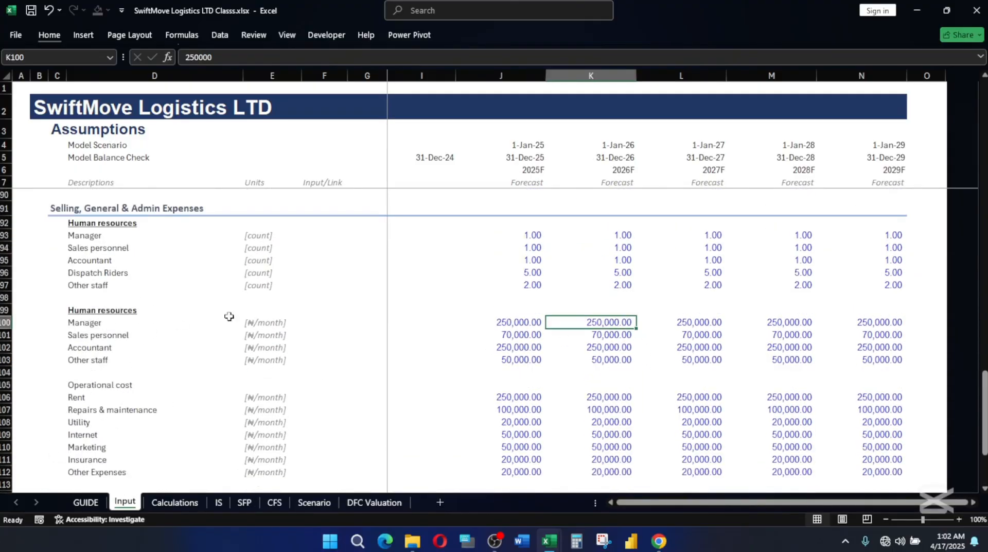
left_click(512, 327)
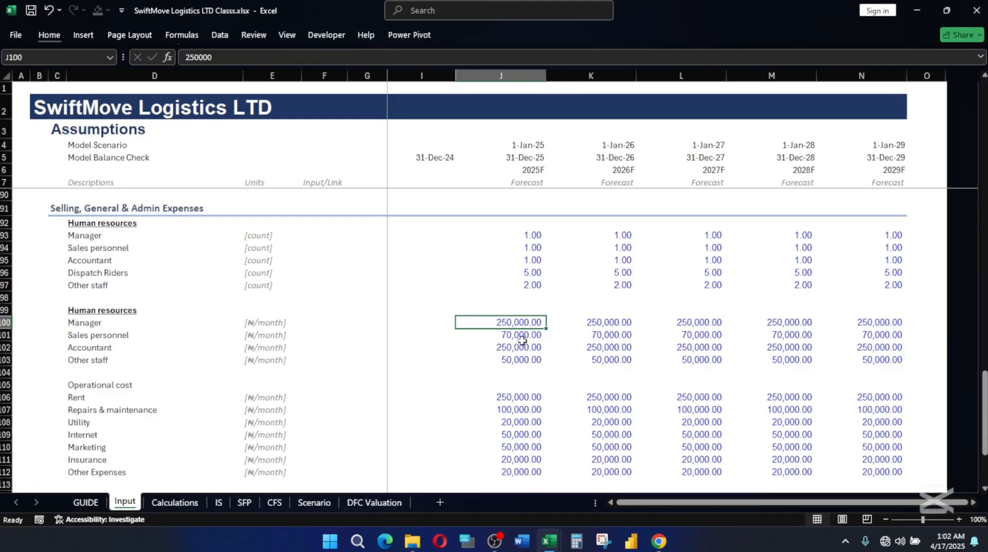
left_click(516, 336)
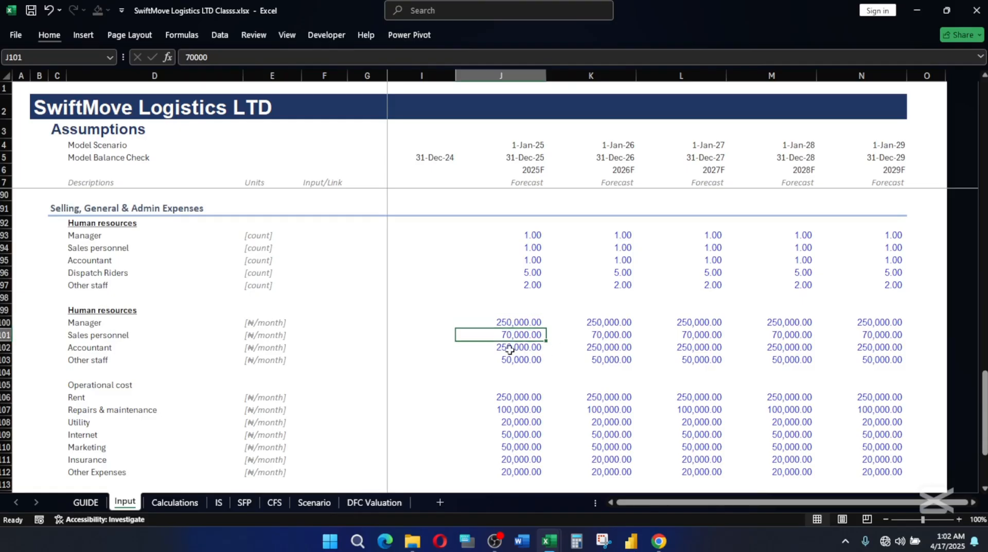
left_click(519, 348)
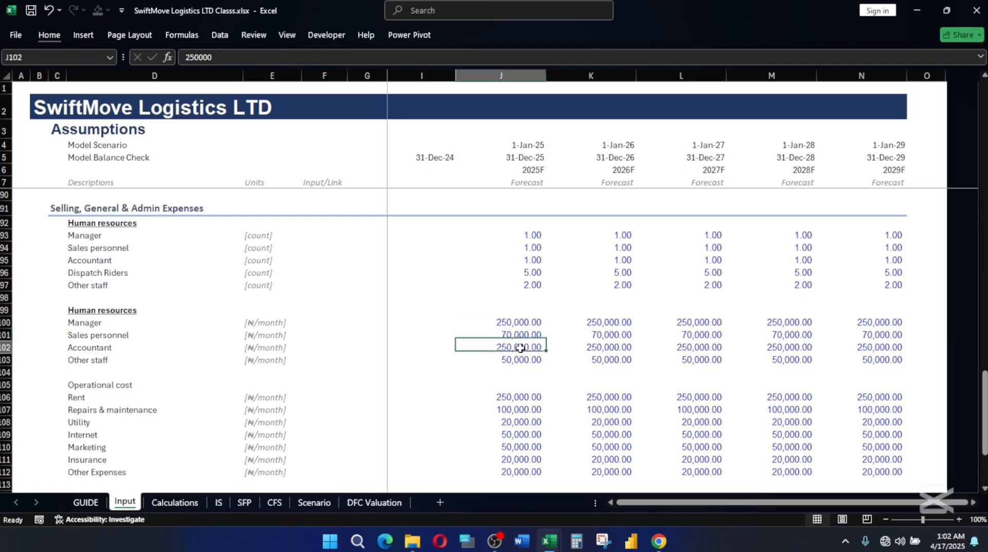
left_click(516, 363)
left_click(525, 370)
Make the Operational cost heading in D105 bold and underlined.
scroll(574, 389, "down", 1)
scroll(574, 390, "down", 1)
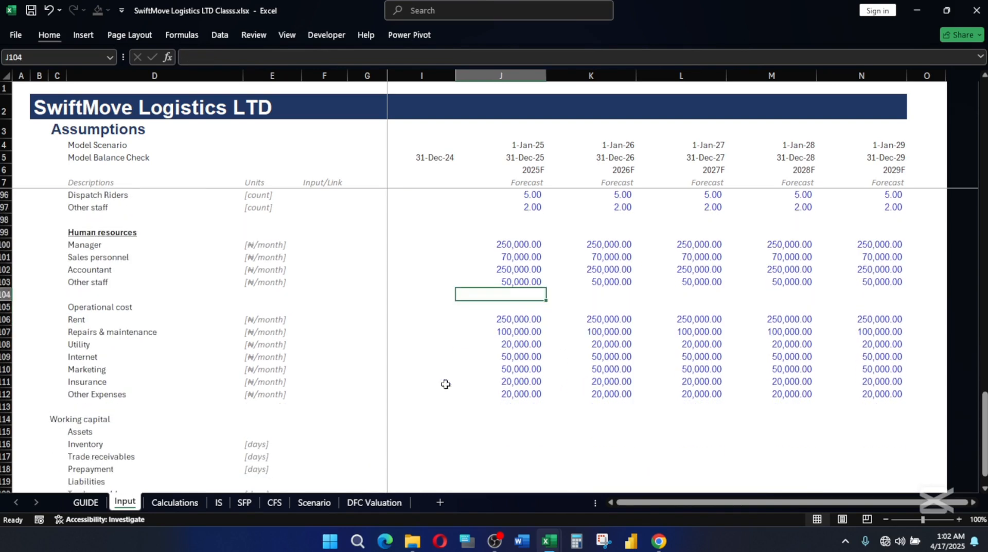
left_click(87, 304)
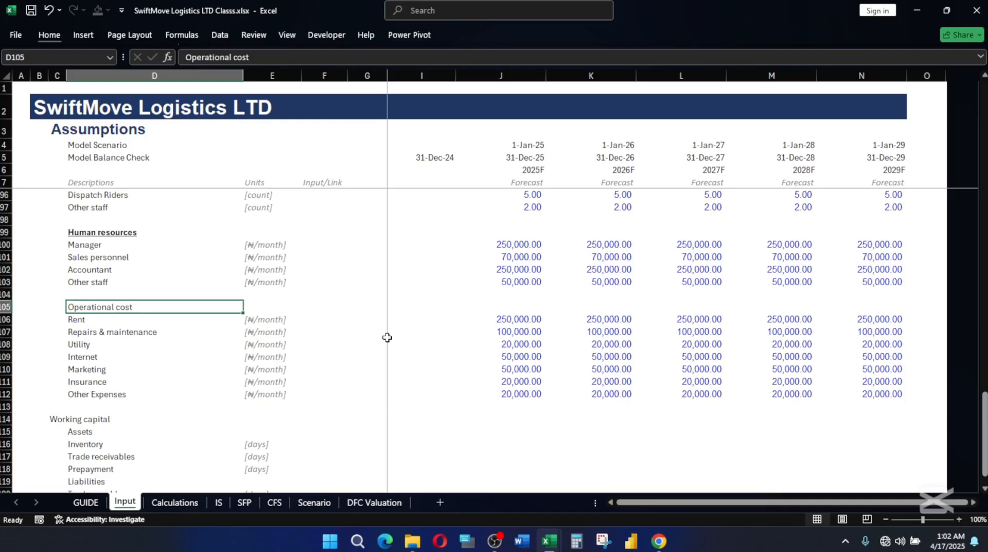
key("ctrl+b")
key("ctrl+u")
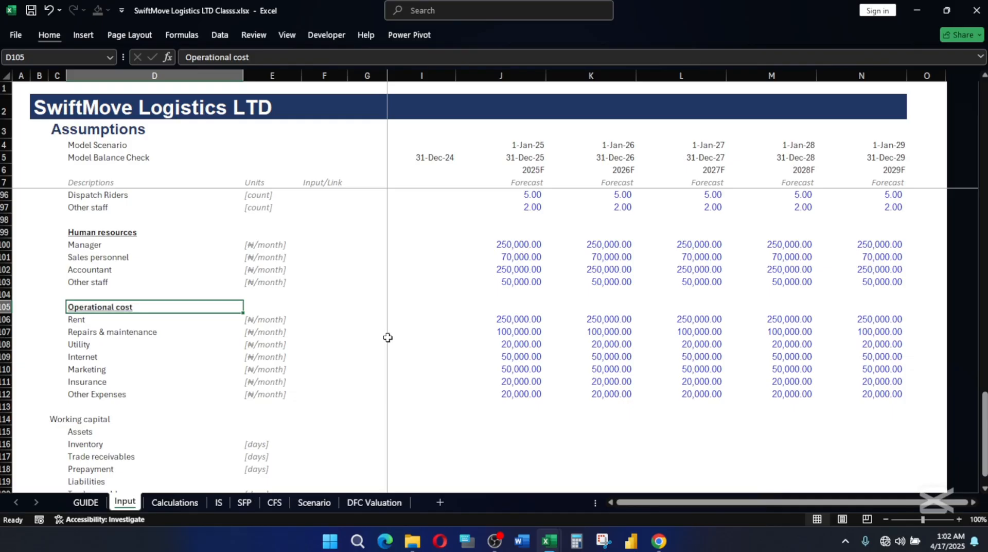
Compare the monthly Rent in J106 with the pre-operational Rent in J65 under Use of Funds.
left_click(521, 320)
scroll(510, 344, "up", 2)
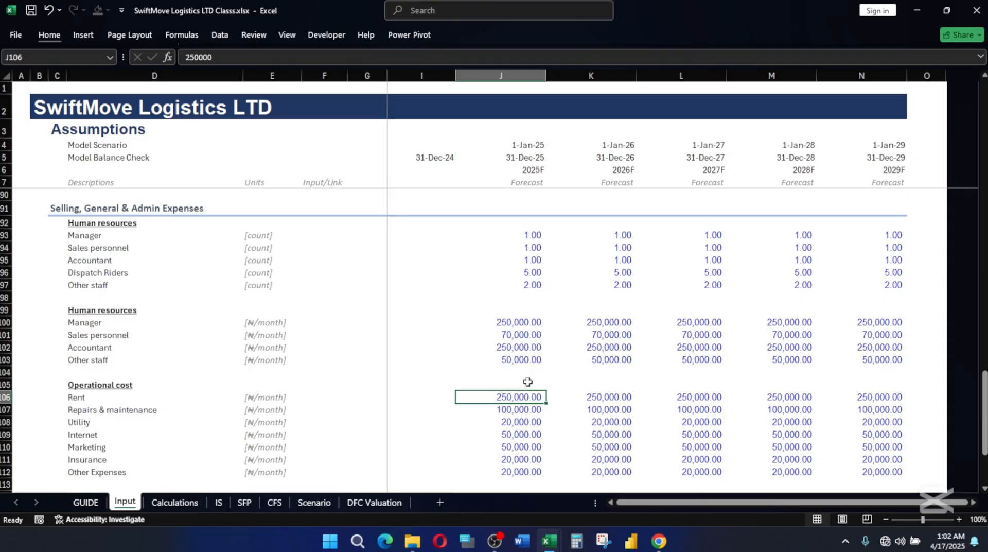
scroll(527, 381, "up", 11)
scroll(528, 381, "up", 5)
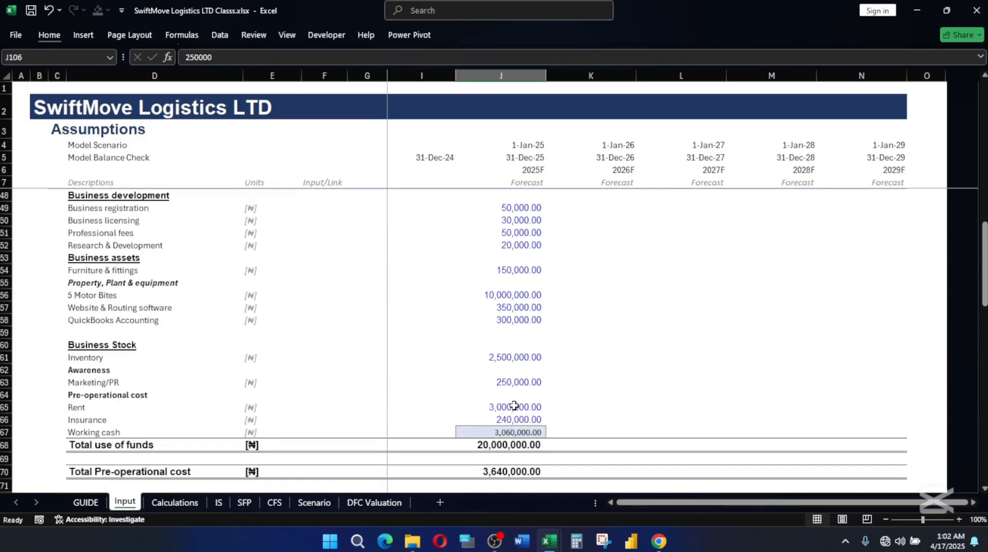
scroll(525, 370, "up", 5)
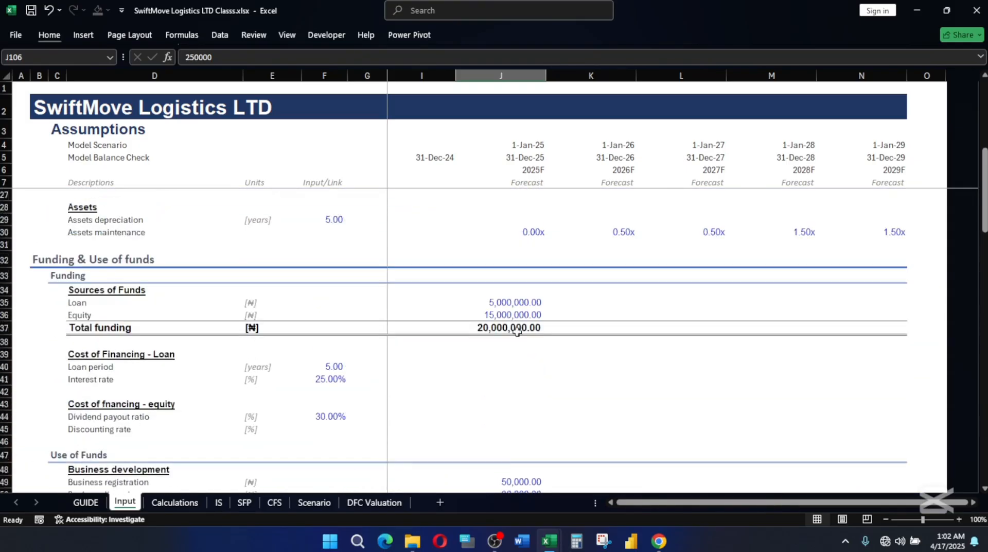
scroll(515, 362, "down", 2)
scroll(515, 362, "down", 5)
left_click(511, 409)
scroll(541, 397, "down", 17)
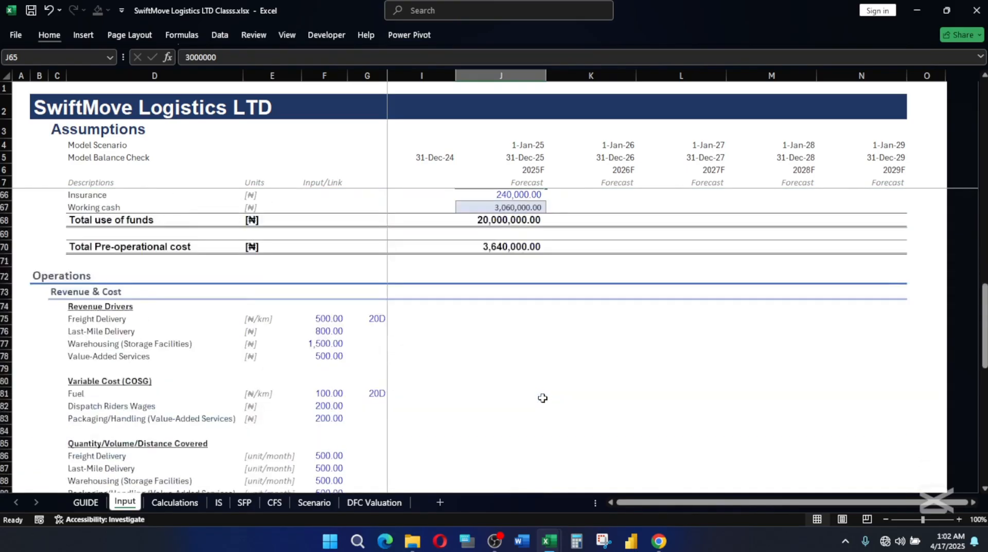
scroll(544, 398, "down", 4)
scroll(529, 397, "up", 3)
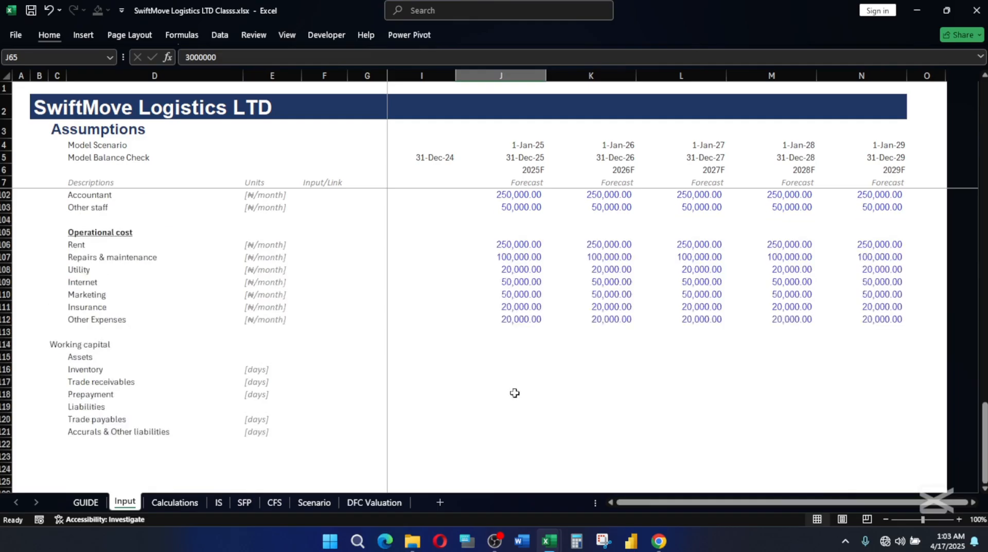
Work out the yearly rent for J106 in Calculator as 250000 × 12, and return to the workbook.
left_click(510, 245)
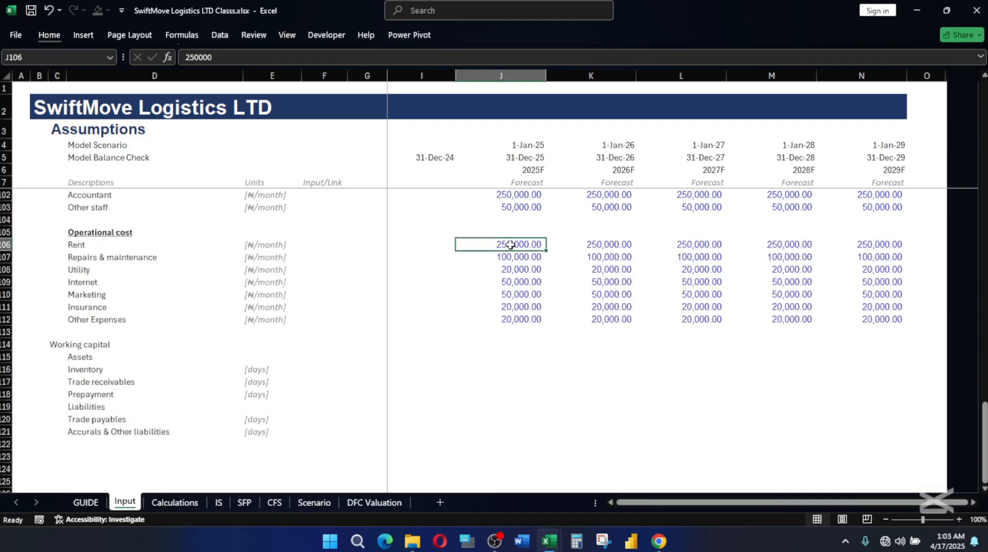
left_click_drag(510, 245, 538, 245)
left_click(577, 539)
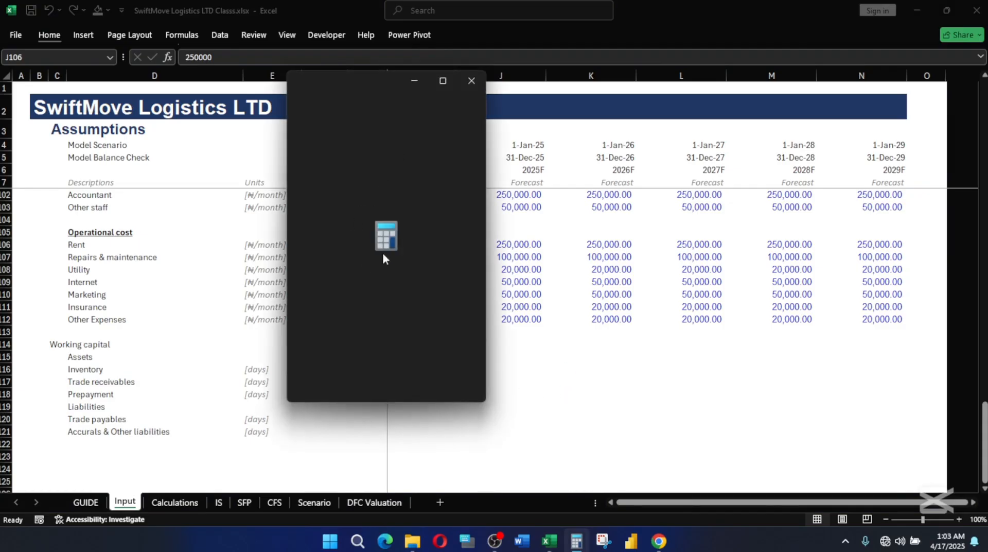
type("25000")
type("0*12")
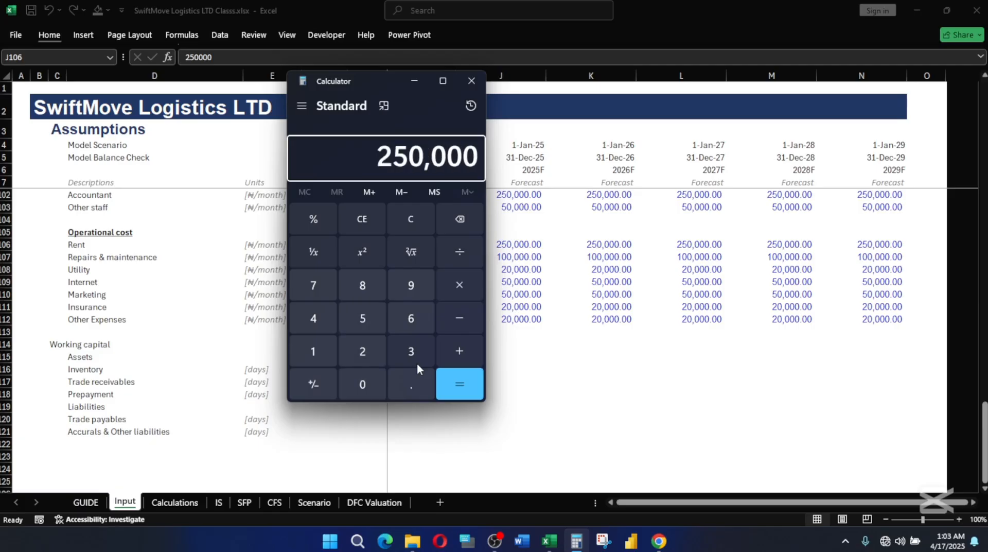
key("Return")
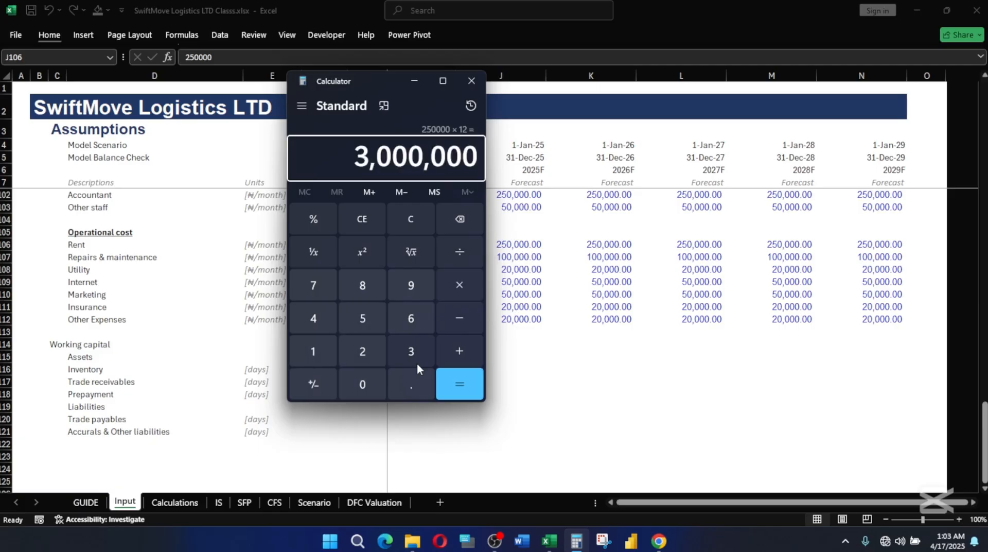
left_click(770, 1)
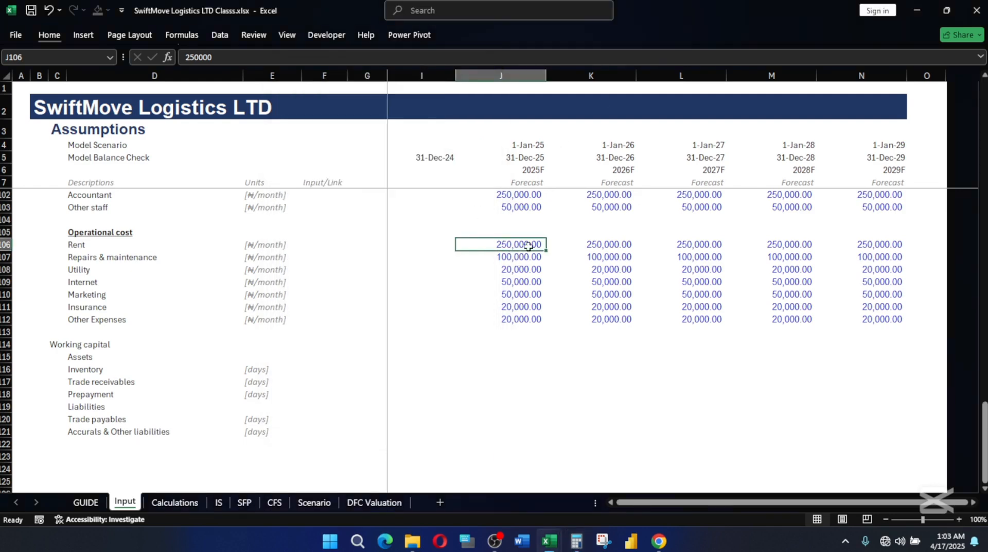
Check the monthly Repairs & maintenance figure in J107 under Operational cost.
scroll(520, 250, "up", 1)
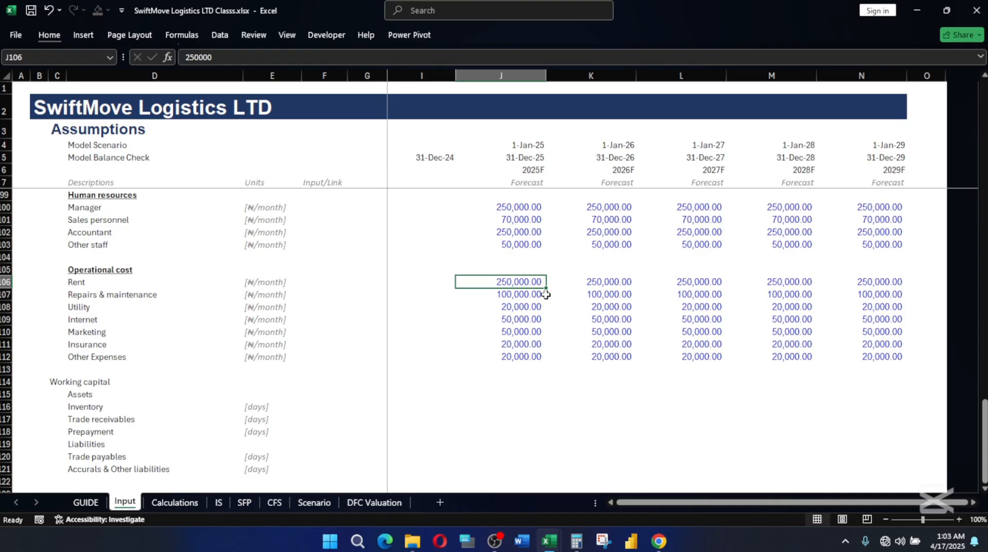
scroll(447, 299, "up", 1)
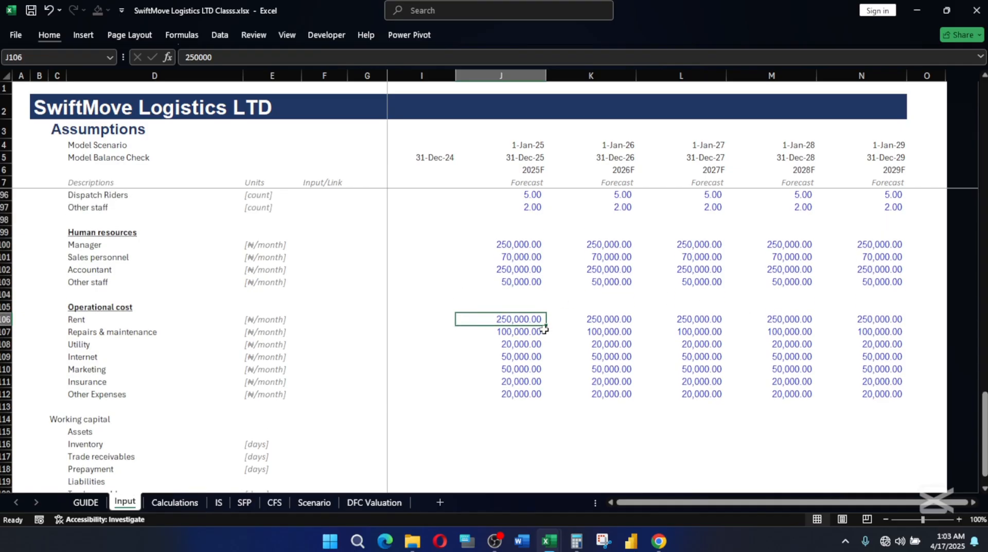
left_click(519, 333)
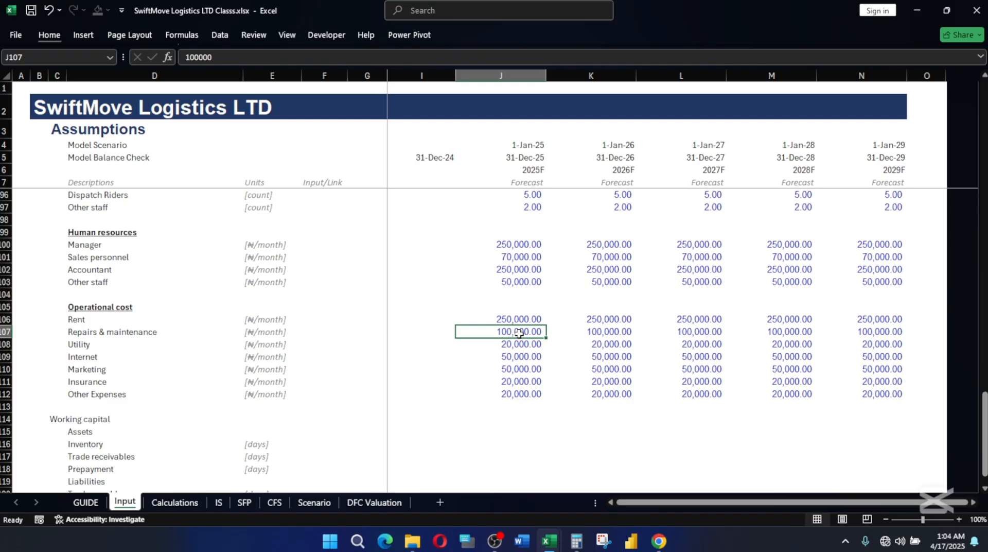
Review the monthly Utility, Internet and Marketing figures under Operational cost, checking Marketing across the forecast years.
key("Down")
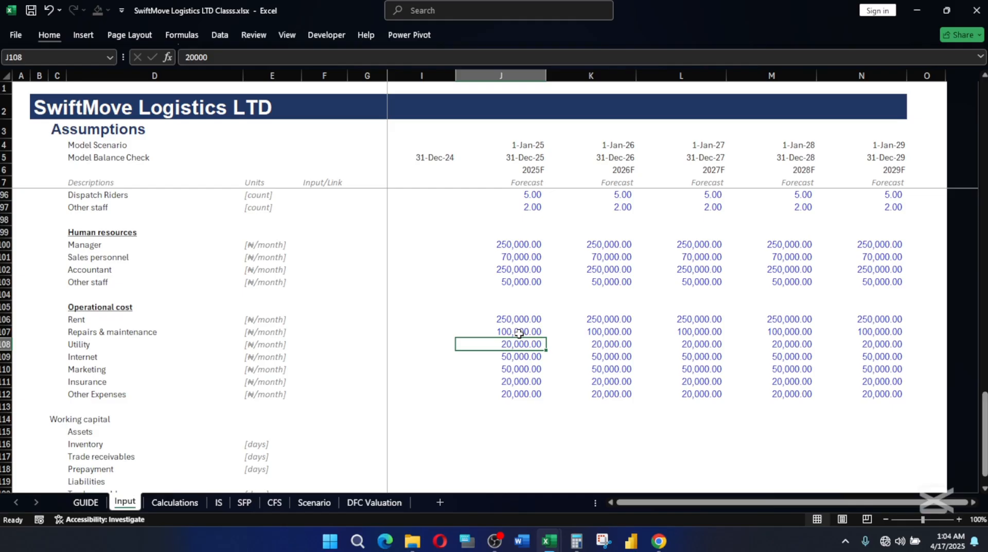
key("Down")
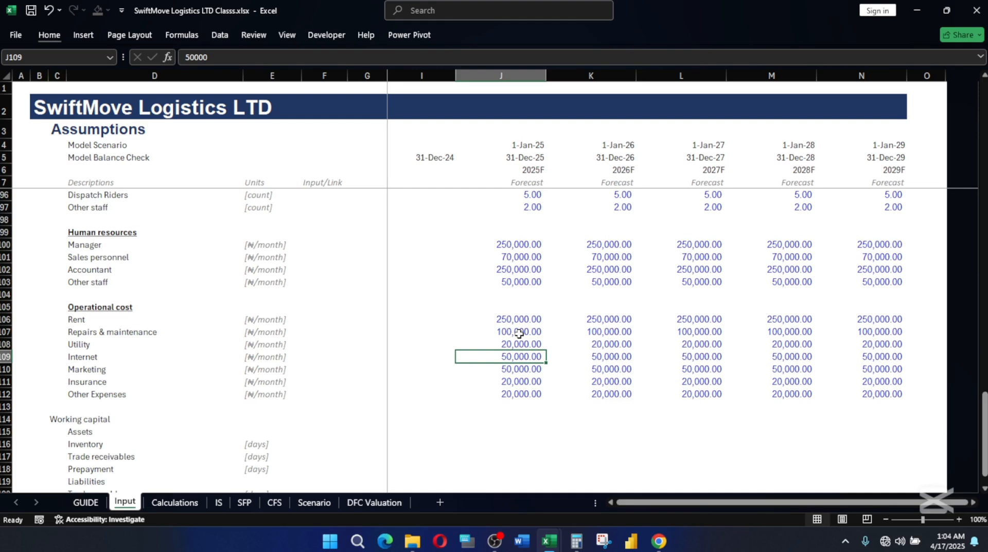
key("Down")
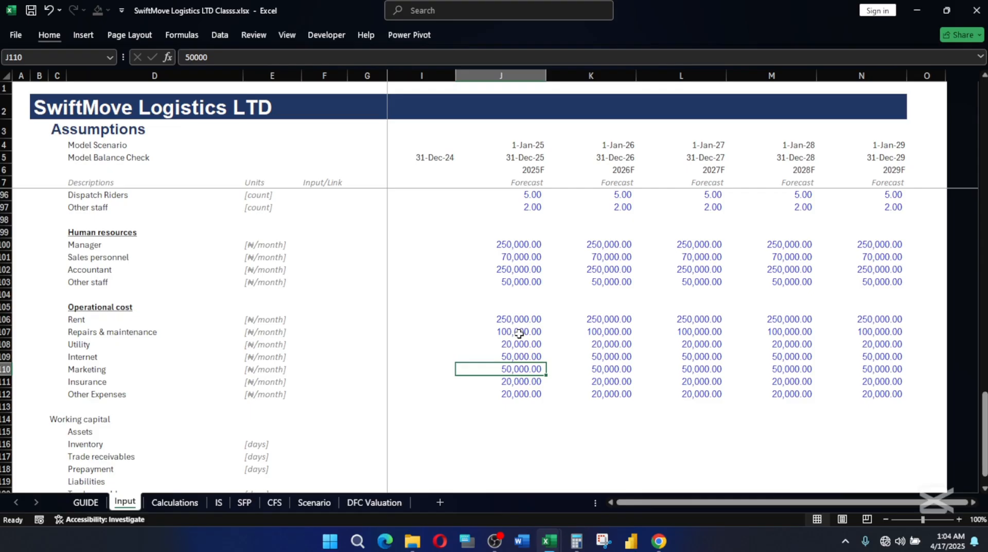
key("Down")
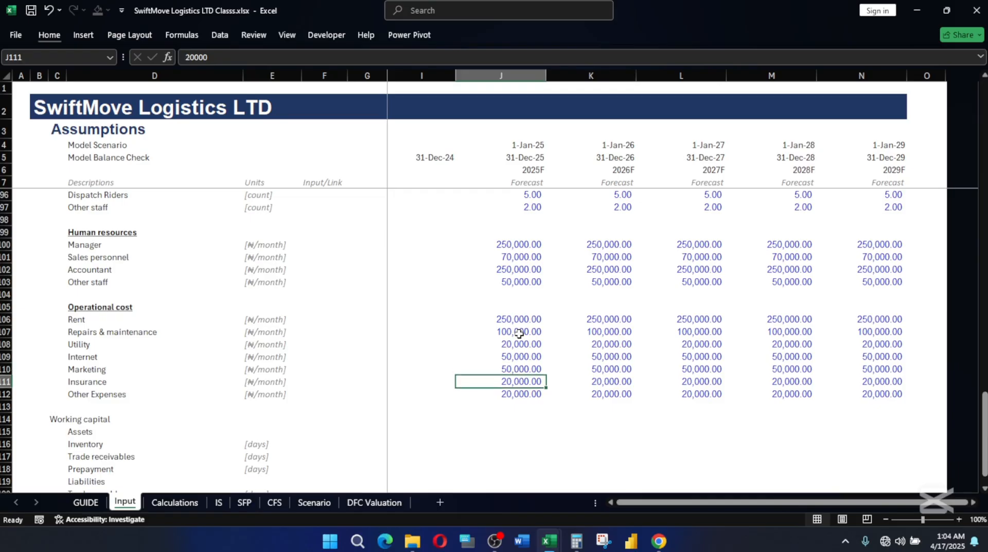
key("Up")
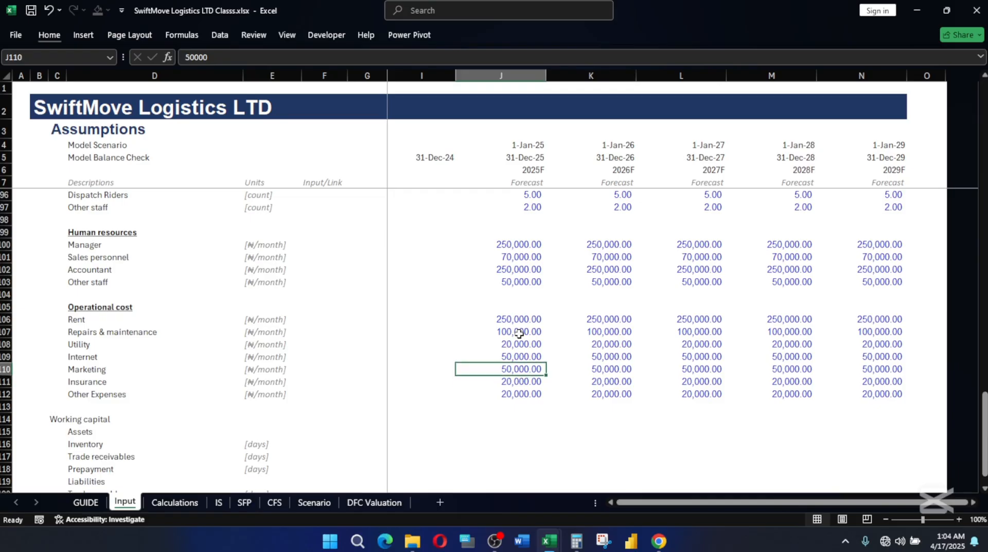
key("Right")
key("Left")
key("Right")
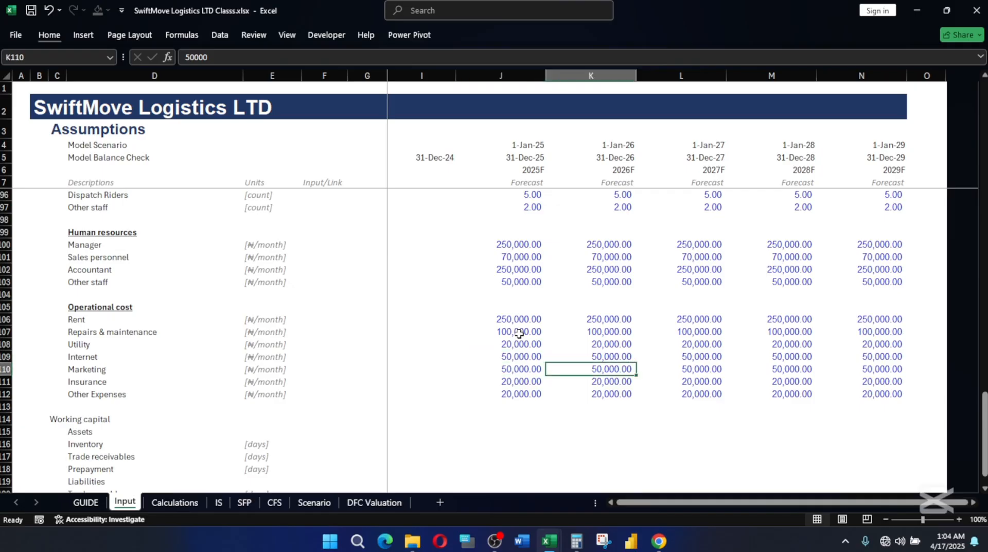
key("Left")
key("Right")
key("Right")
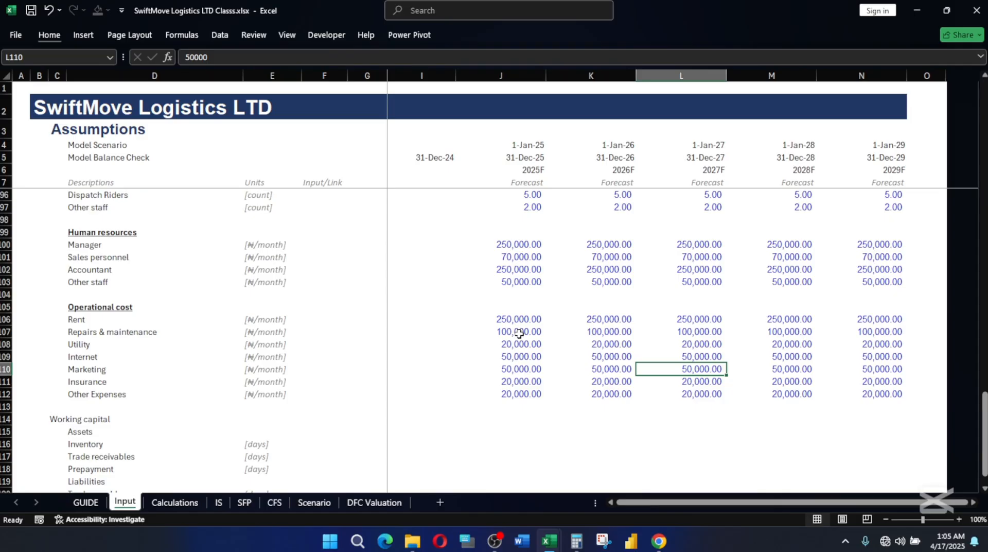
key("Down")
key("Left")
key("Left")
key("Left")
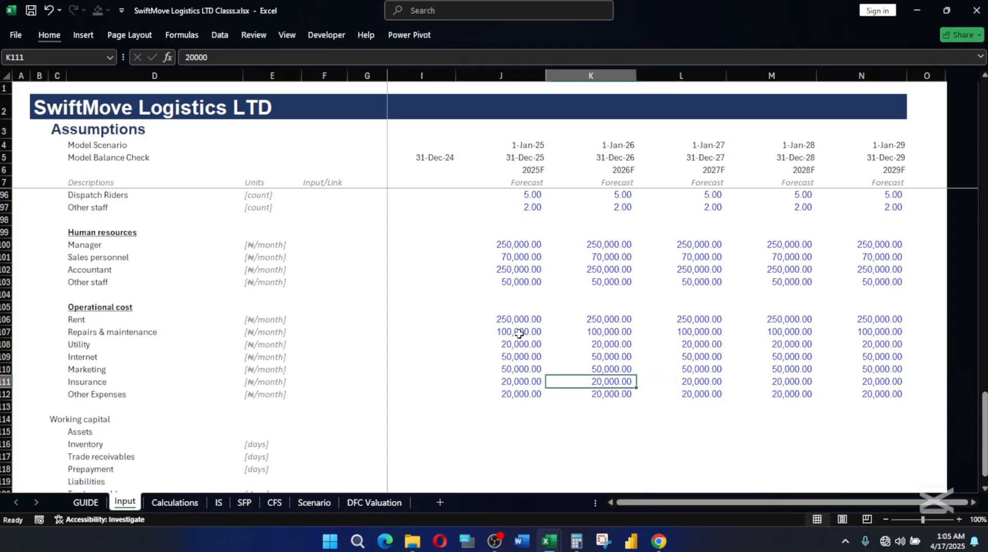
type("0")
key("Right")
key("Left")
key("Delete")
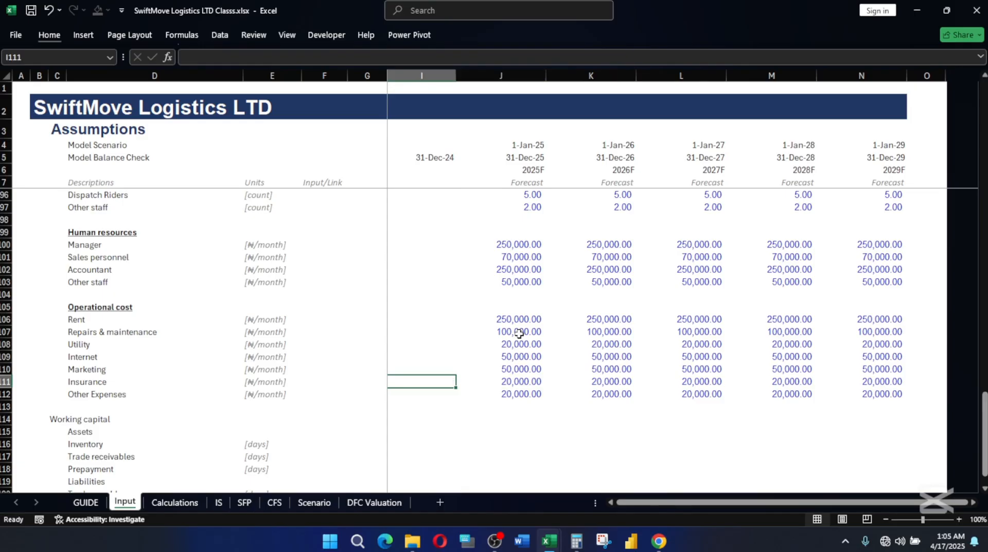
Review the Other Expenses figures in row 112 across the forecast years and the staff figures under Selling, General & Admin Expenses.
key("Right")
key("Down")
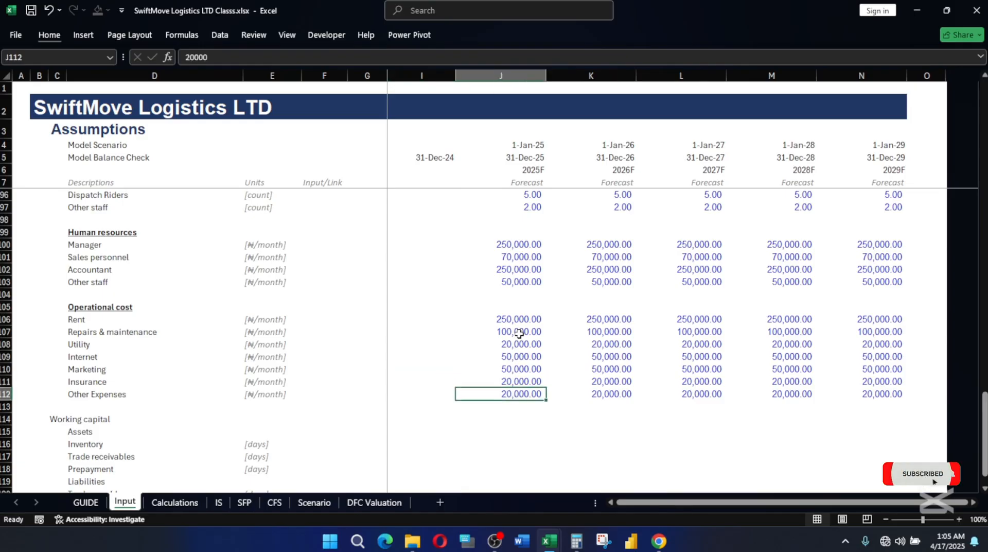
key("Right")
key("Right")
key("Right")
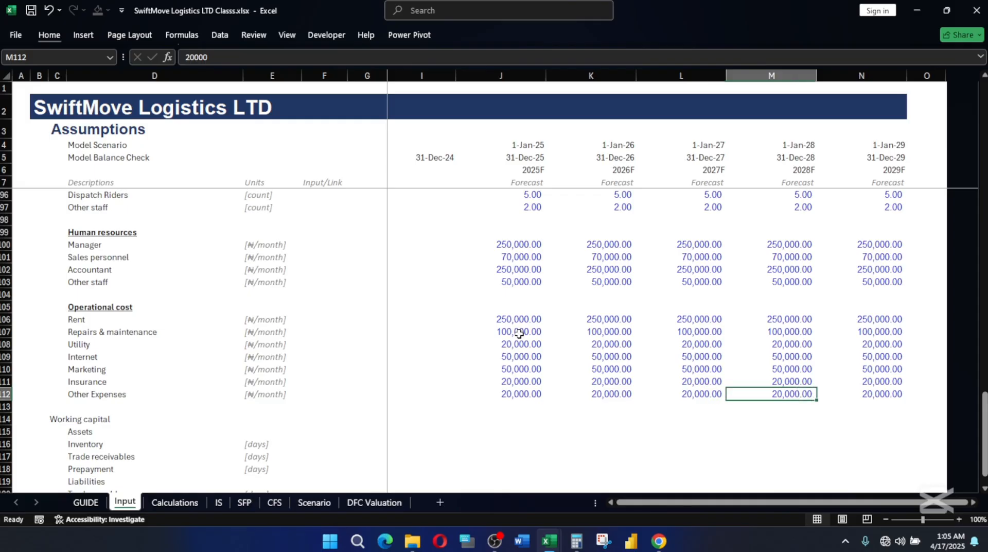
key("Right")
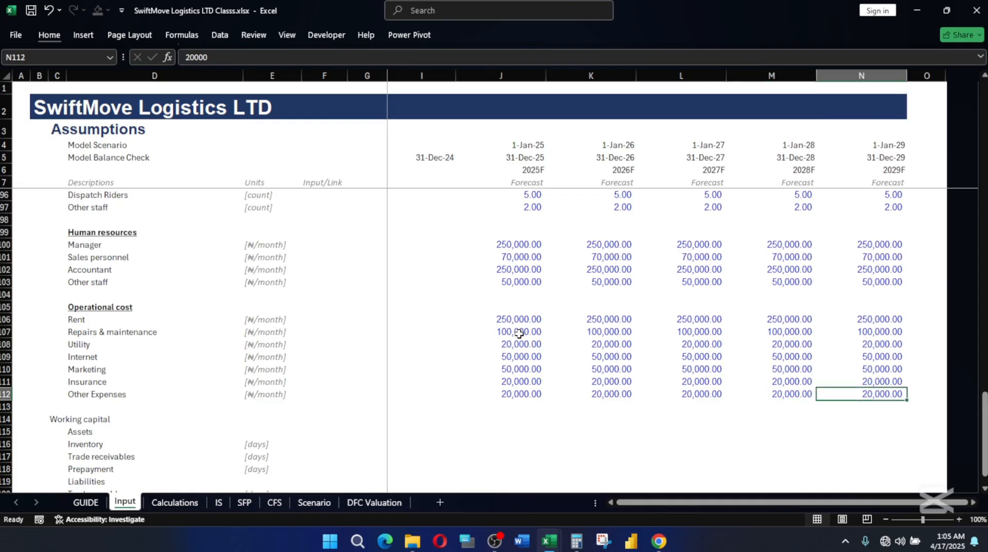
scroll(510, 337, "up", 3)
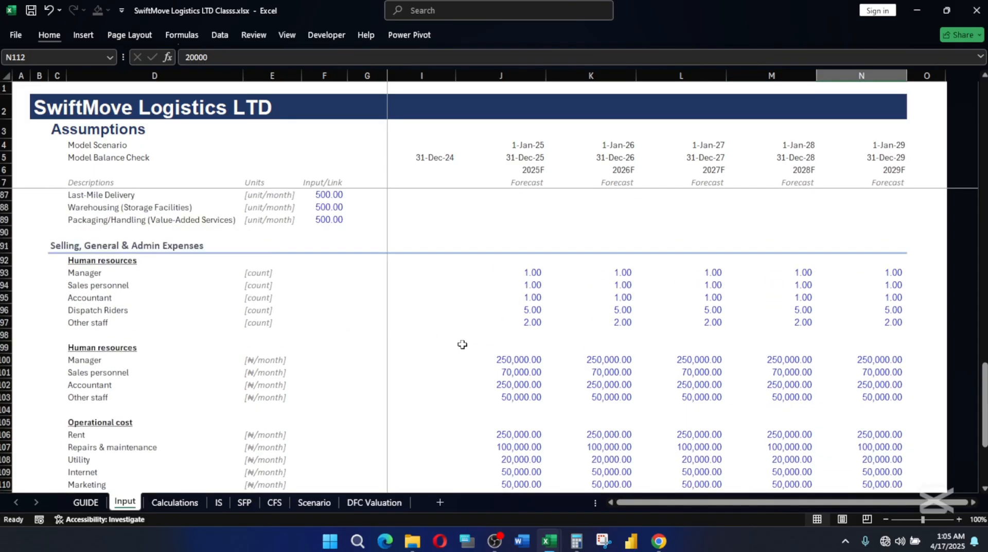
scroll(463, 345, "up", 1)
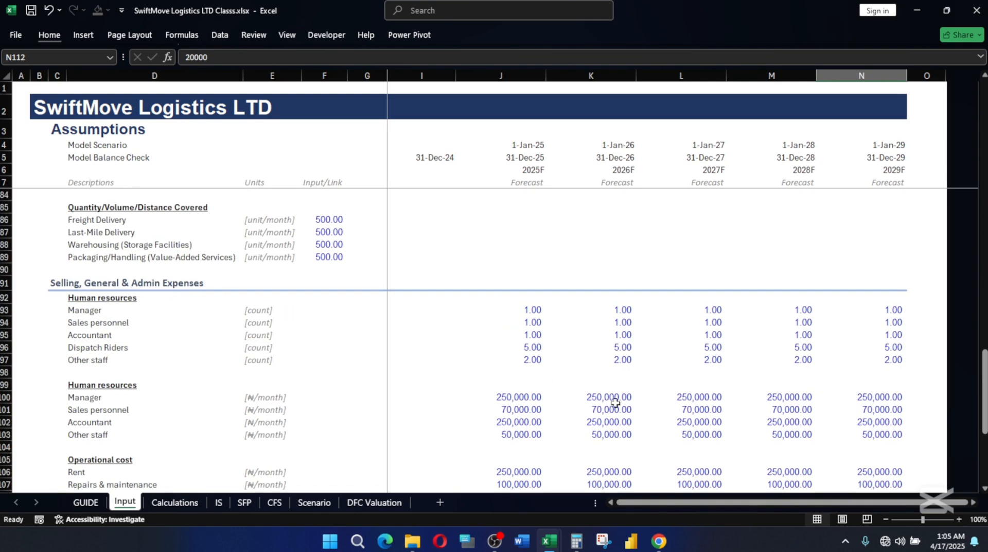
scroll(574, 388, "down", 1)
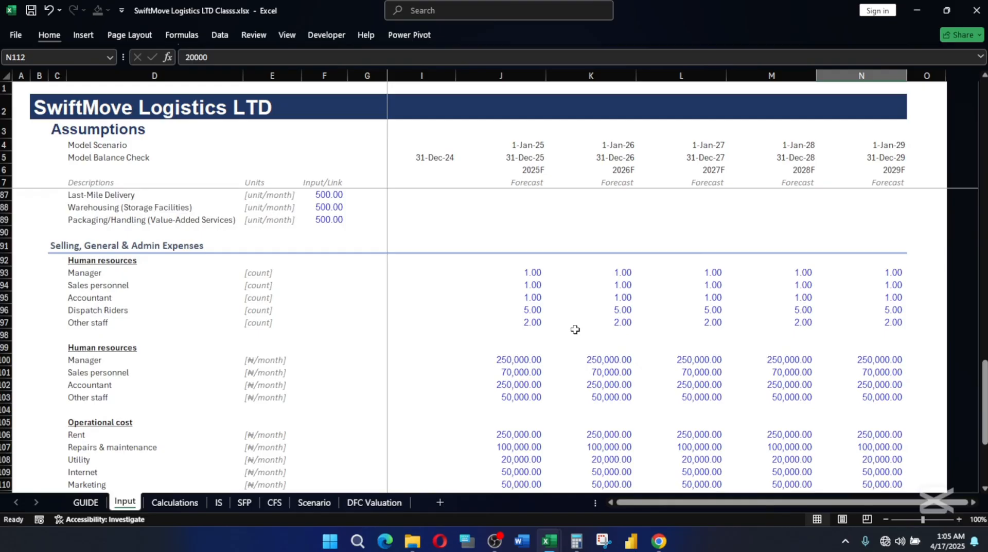
Apply the Heading 2 cell style to the Working capital heading row, C114:N114.
scroll(566, 332, "down", 6)
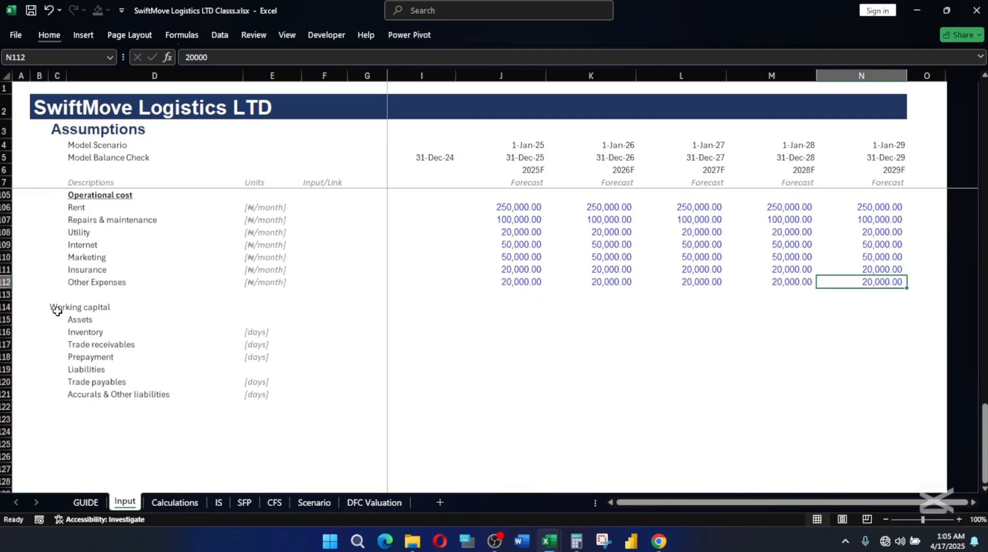
left_click(60, 307)
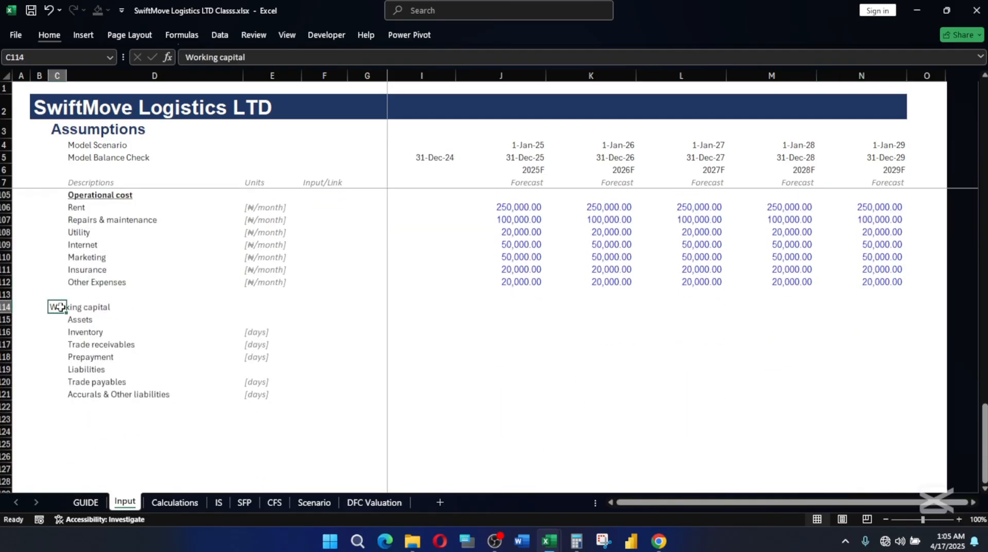
key("shift+Right")
key("shift+Right")
key("shift+Right")
key("shift+Right")
key("shift+Right")
key("shift+Right")
key("shift+Right")
key("shift+Right")
key("shift+Right")
key("shift+Right")
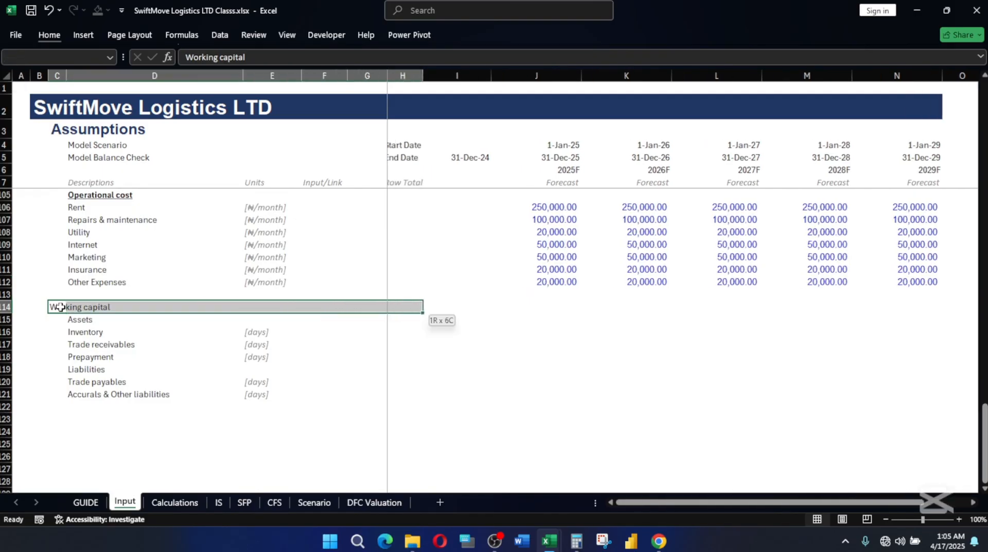
key("shift+Right")
key("shift+Right")
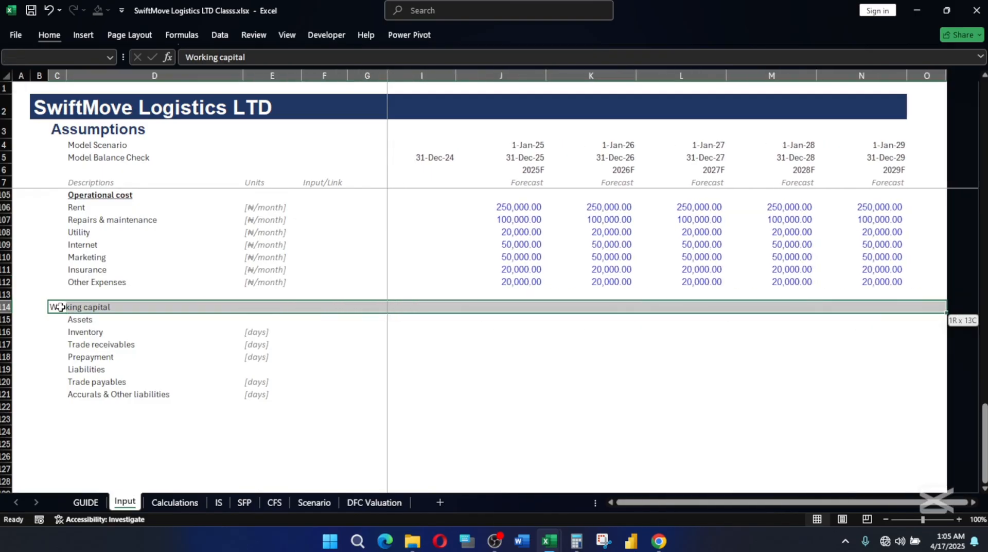
key("alt")
key("h")
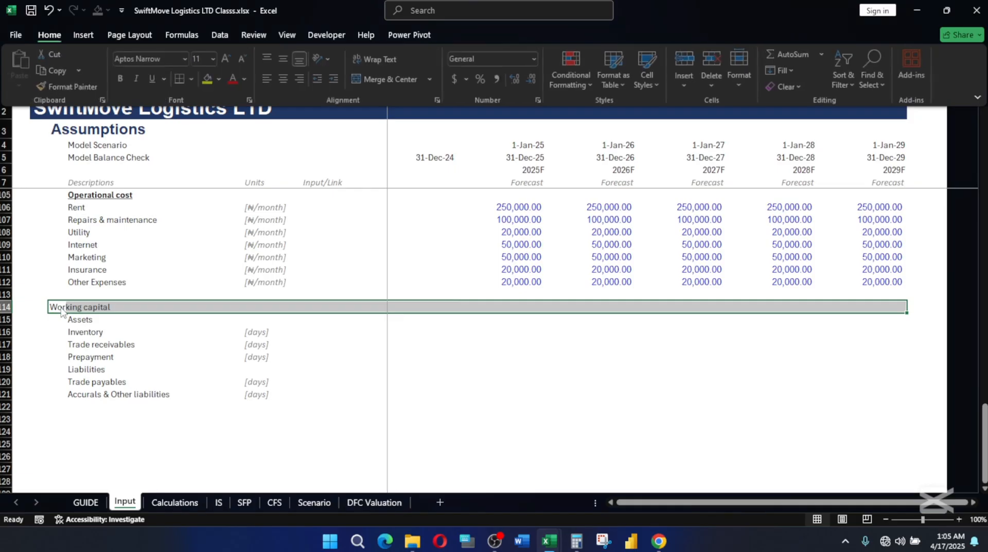
key("j")
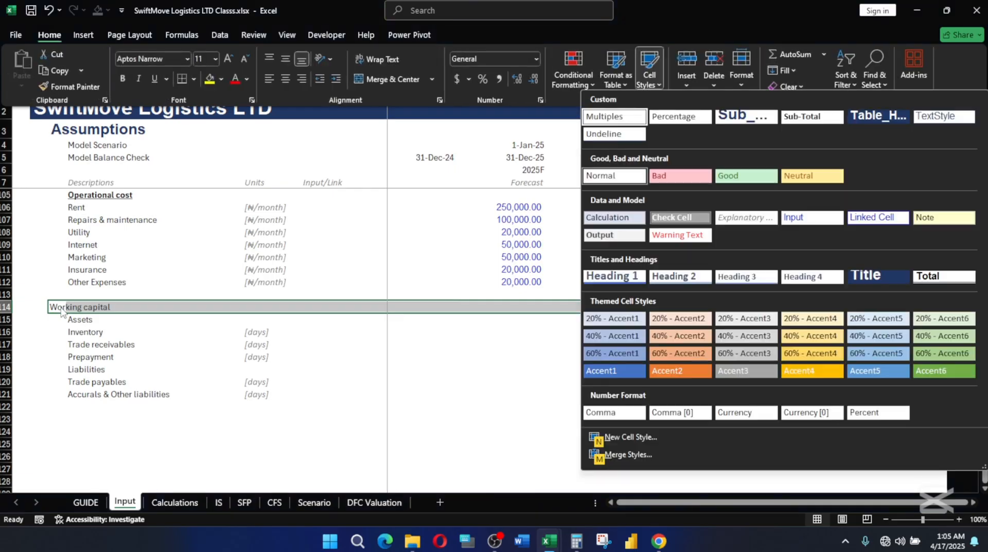
left_click(679, 276)
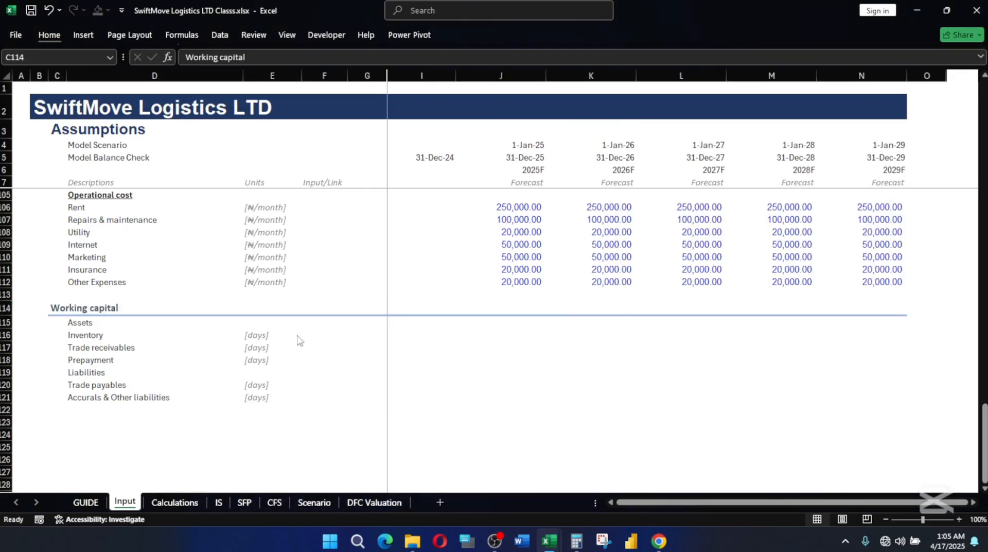
Make the Assets heading in D115 and the Liabilities heading in D119 bold.
left_click(89, 321)
key("ctrl+b")
key("Down")
key("Down")
key("Down")
key("Down")
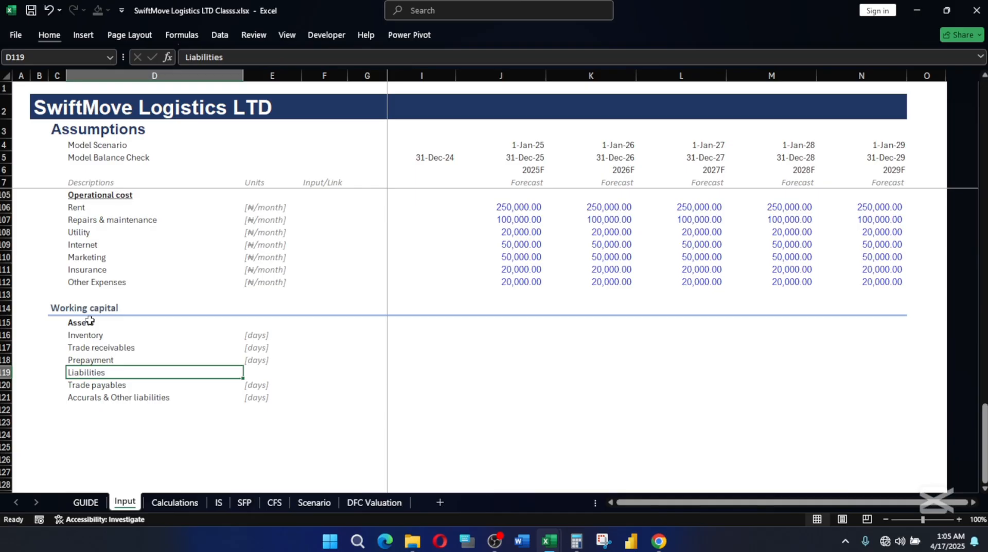
key("ctrl+b")
key("Up")
key("Up")
key("Up")
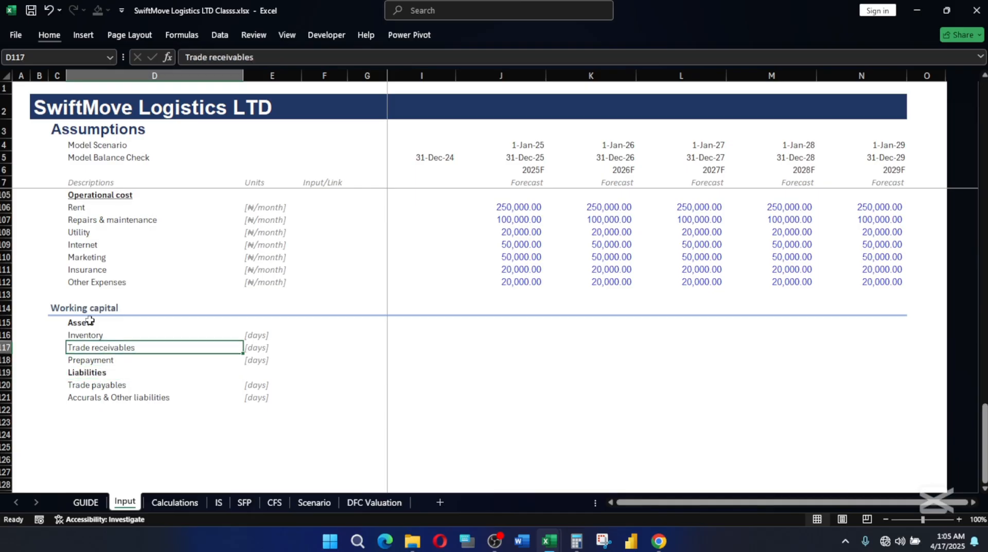
Switch to the SwiftMove Logistics LTD.xlsx workbook and examine the Inventory days under Working capital.
mouse_move(551, 541)
left_click(585, 501)
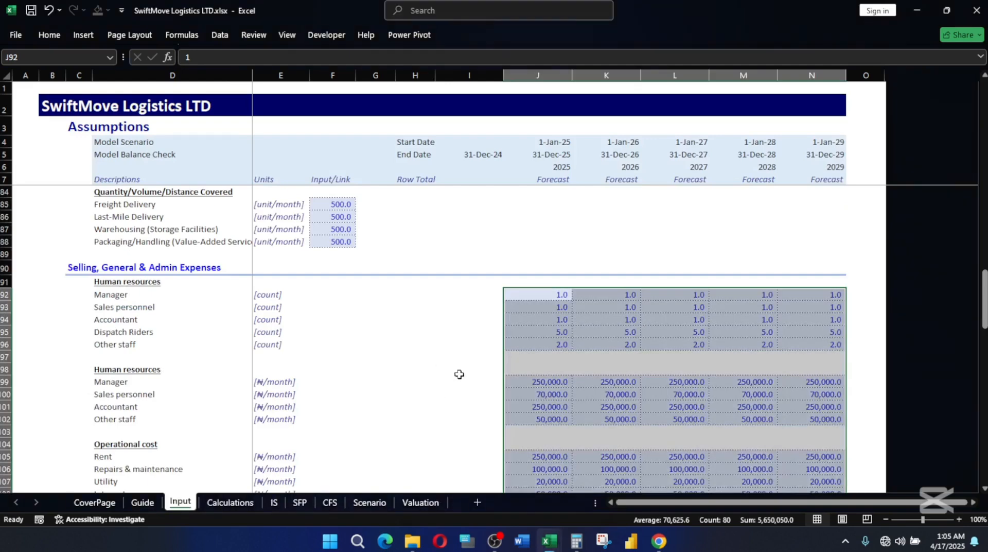
scroll(459, 373, "down", 8)
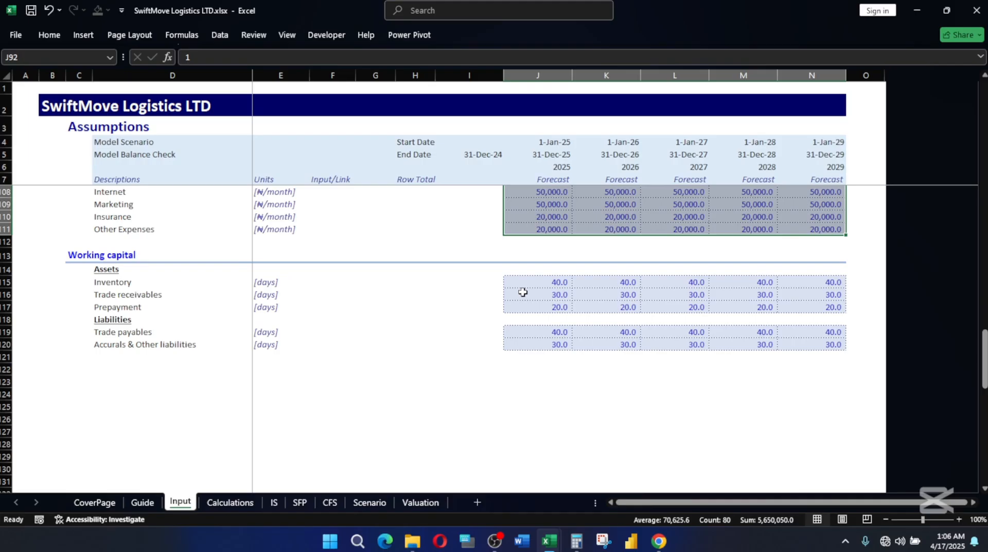
left_click(573, 284)
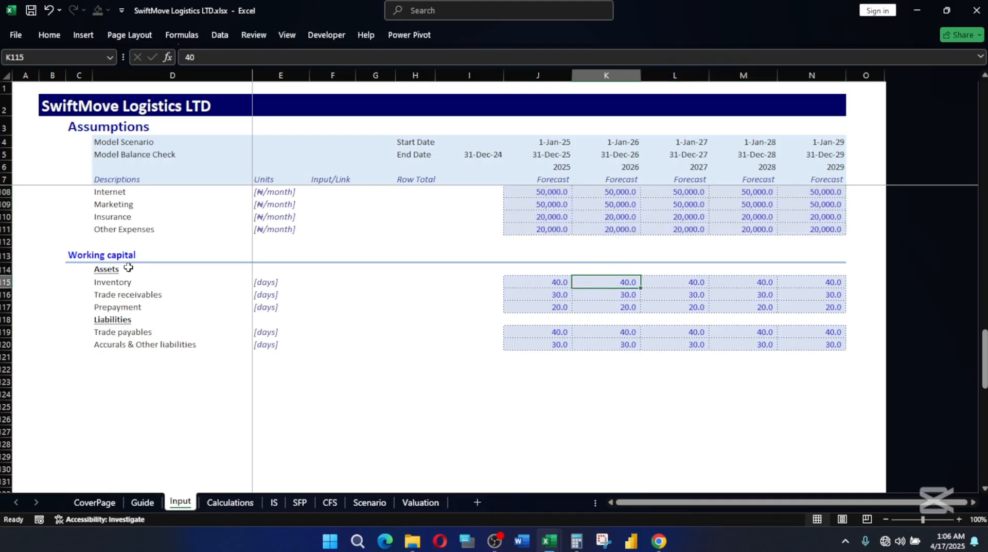
left_click(91, 261)
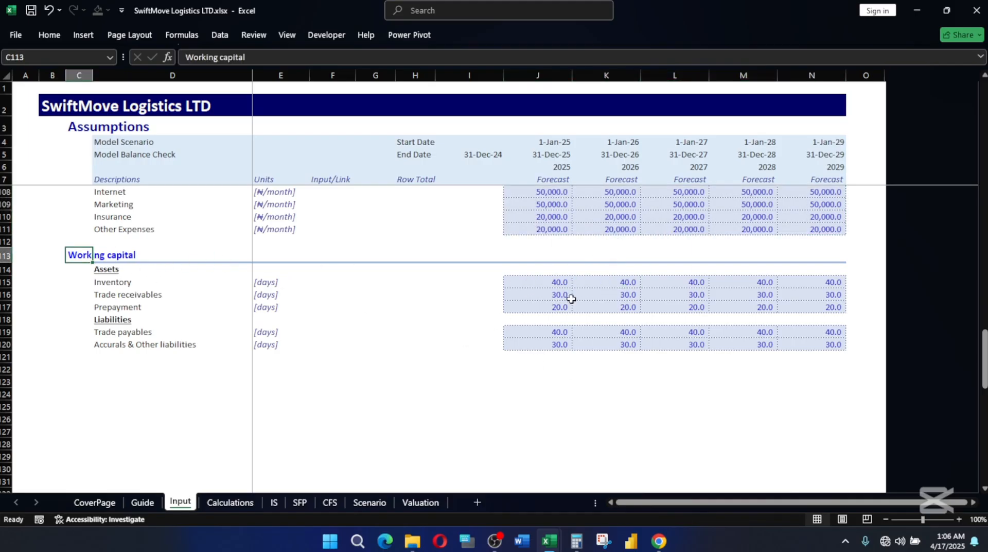
left_click(545, 283)
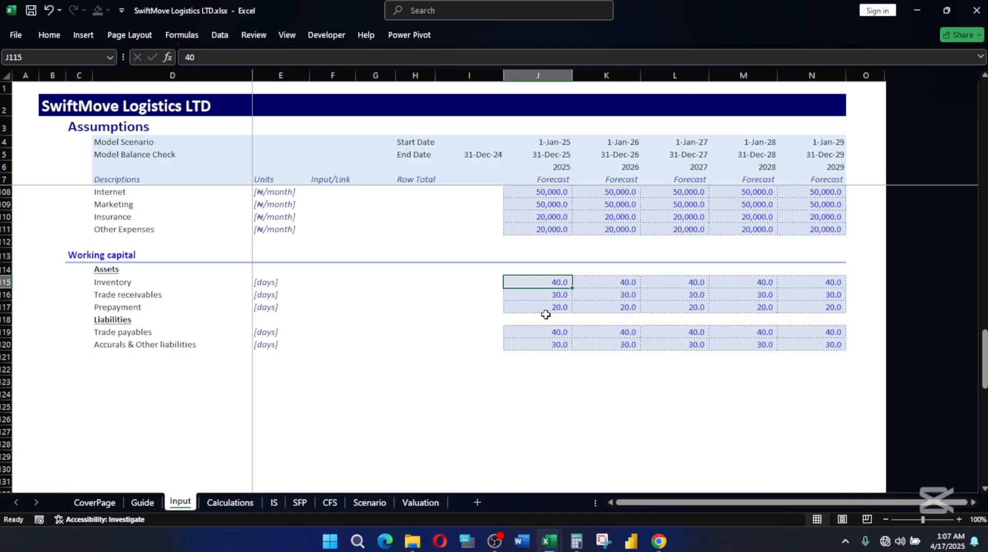
Examine the 2025 days for Trade receivables, Prepayment, Trade payables and Accruals & Other liabilities.
key("Down")
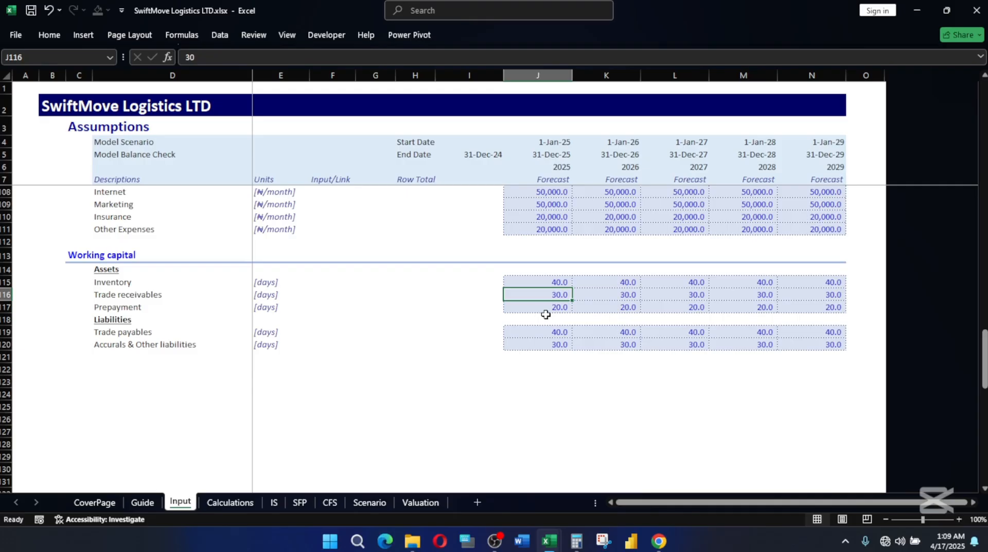
left_click(545, 310)
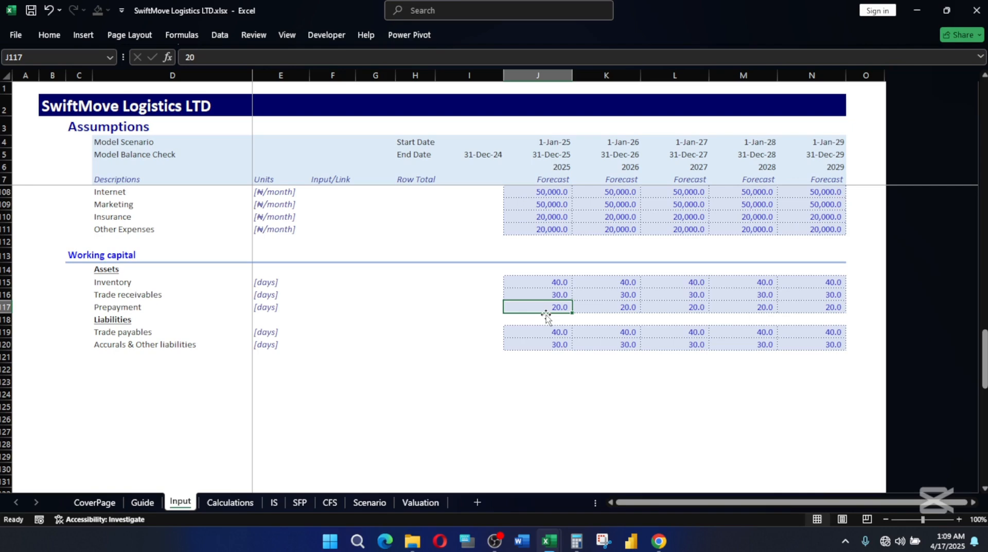
key("Down")
key("Down")
key("Down")
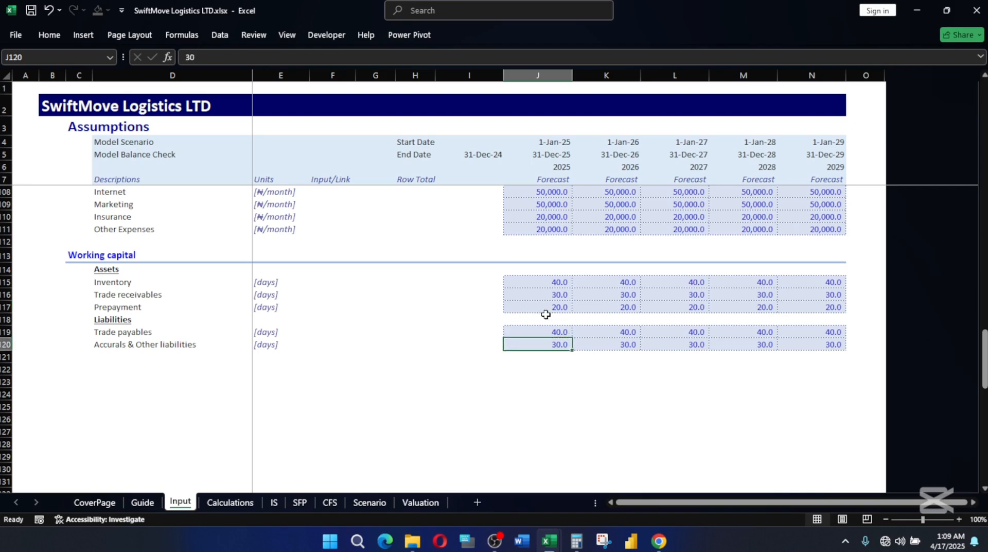
key("Up")
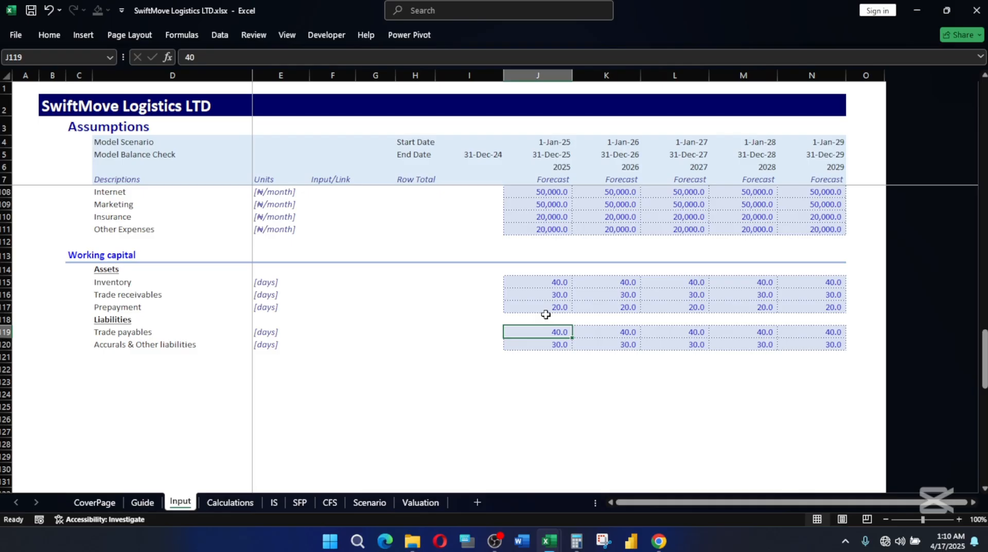
key("Down")
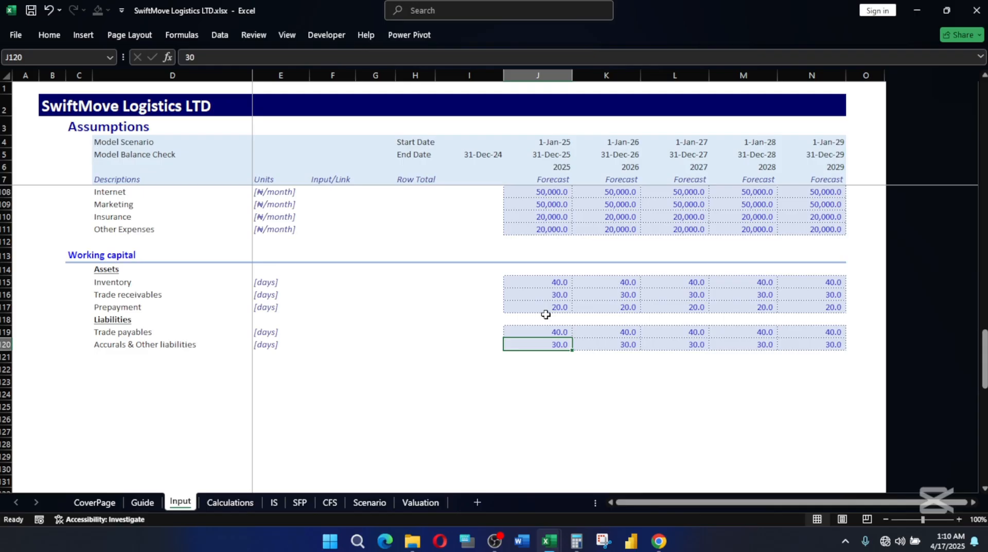
Copy the working capital days J115:N120 from SwiftMove Logistics LTD.xlsx and paste them as values at J116 in SwiftMove Logistics LTD Classs.xlsx.
left_click_drag(519, 278, 813, 344)
key("ctrl+c")
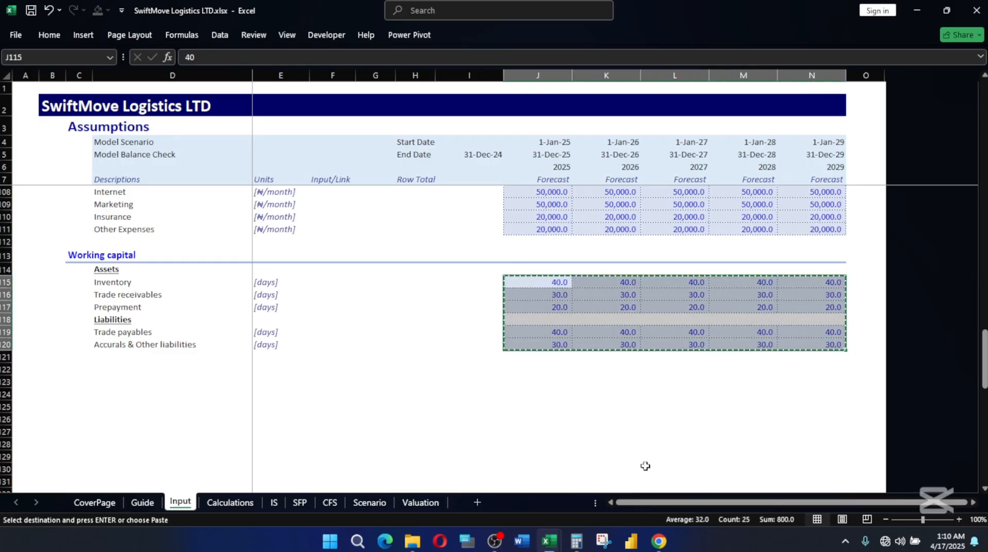
mouse_move(548, 540)
left_click(507, 515)
left_click(515, 336)
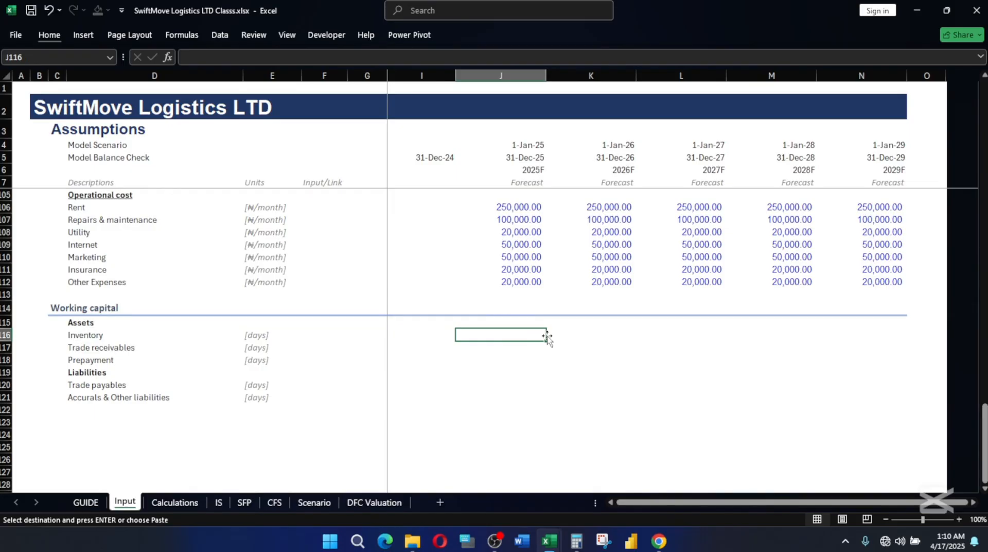
key("alt")
key("h")
key("v")
key("v")
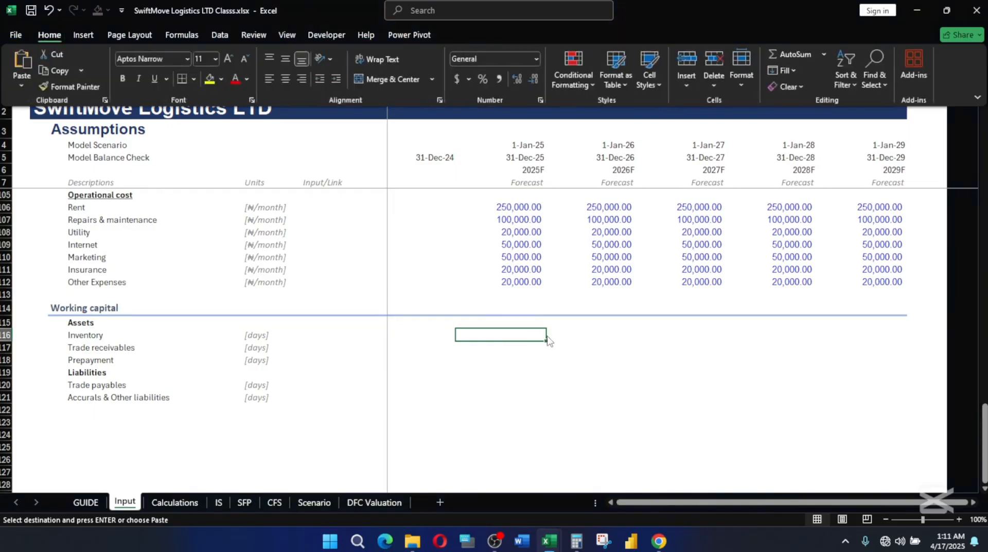
Apply the Input cell style to the pasted working capital days in J116:N121.
key("alt")
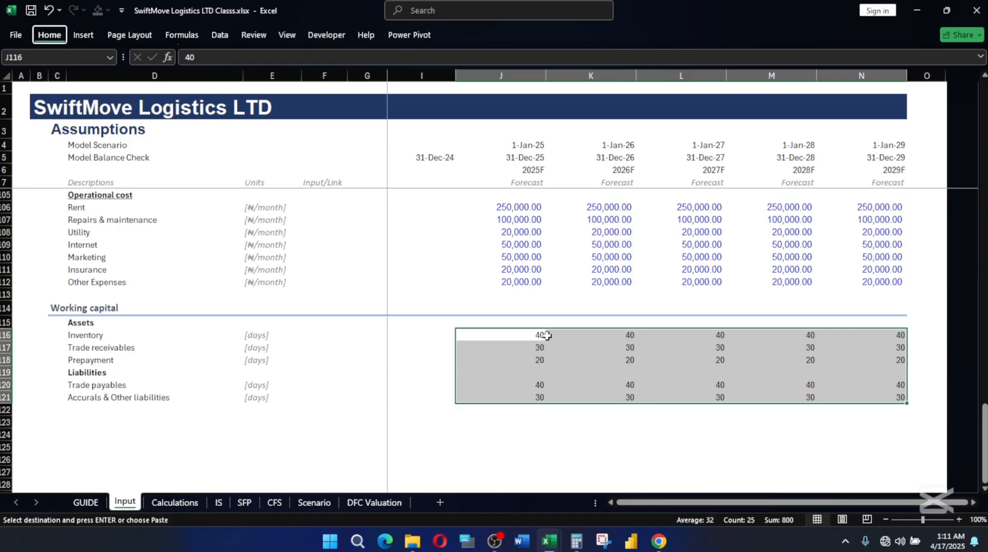
key("h")
key("j")
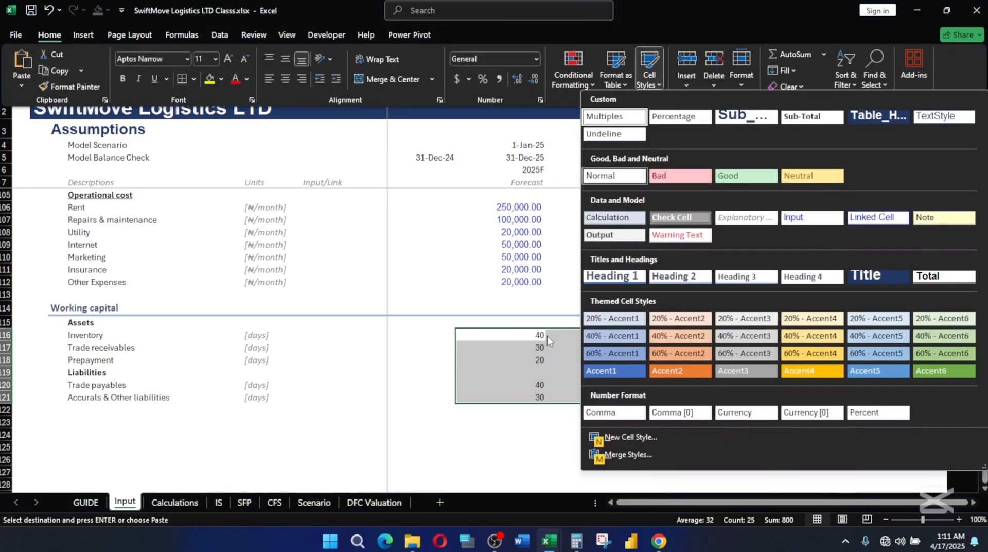
left_click(812, 217)
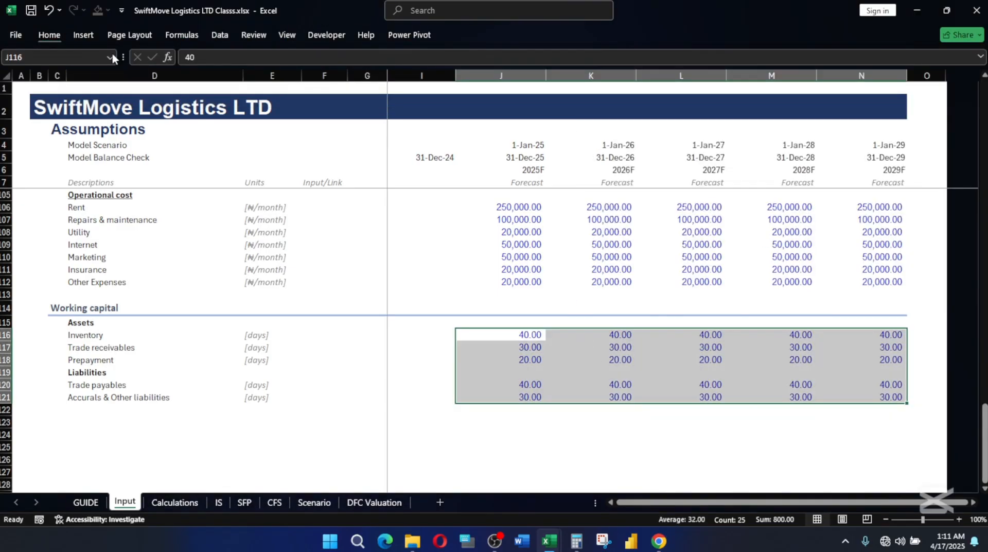
Check the font used by the working capital days and the Last-Mile Delivery price in F76.
left_click(55, 36)
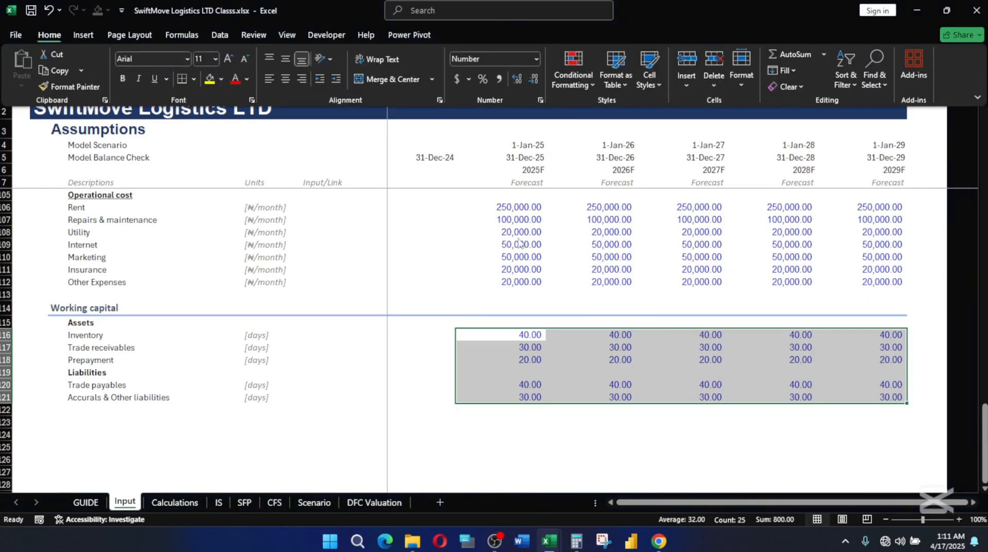
left_click(647, 374)
left_click(651, 371)
left_click(605, 269)
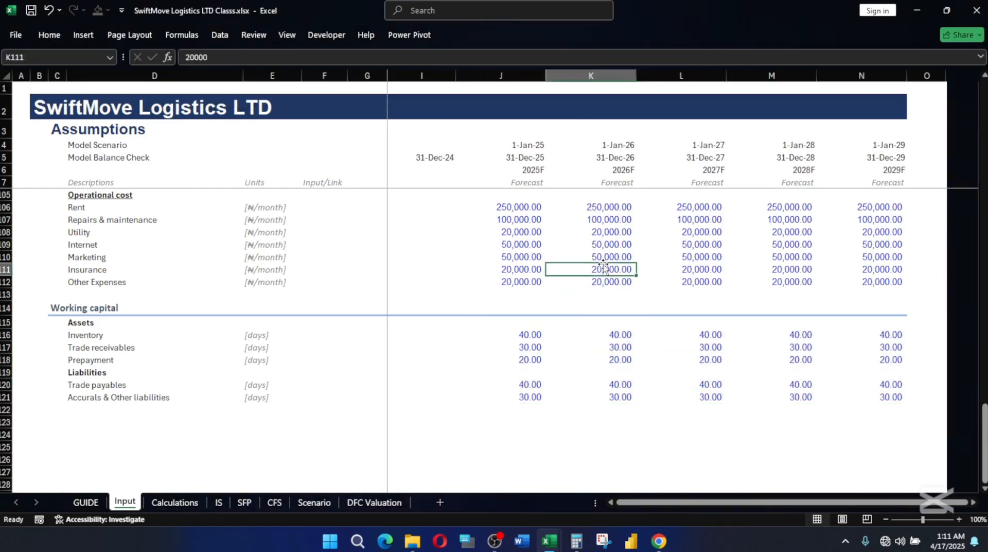
scroll(604, 271, "up", 9)
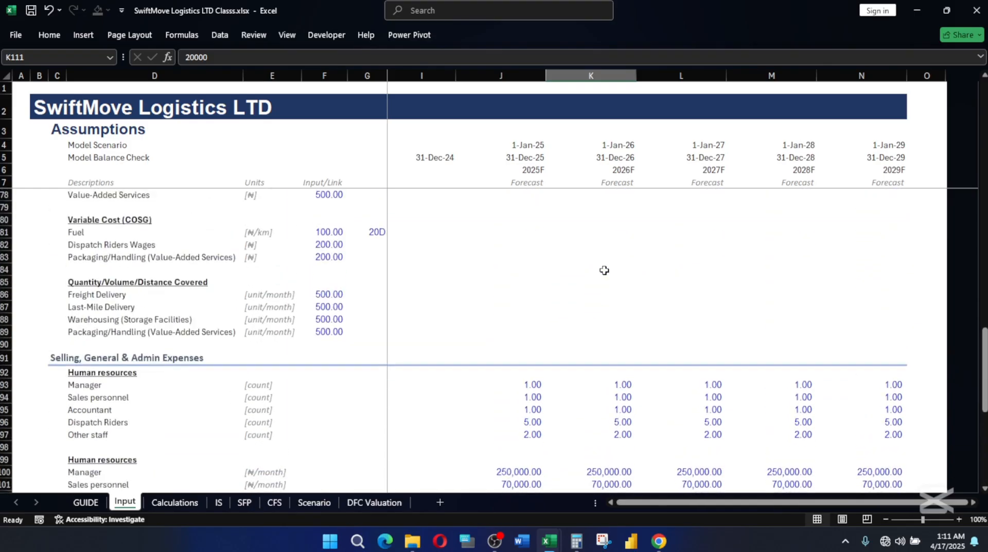
scroll(605, 270, "up", 3)
left_click(321, 293)
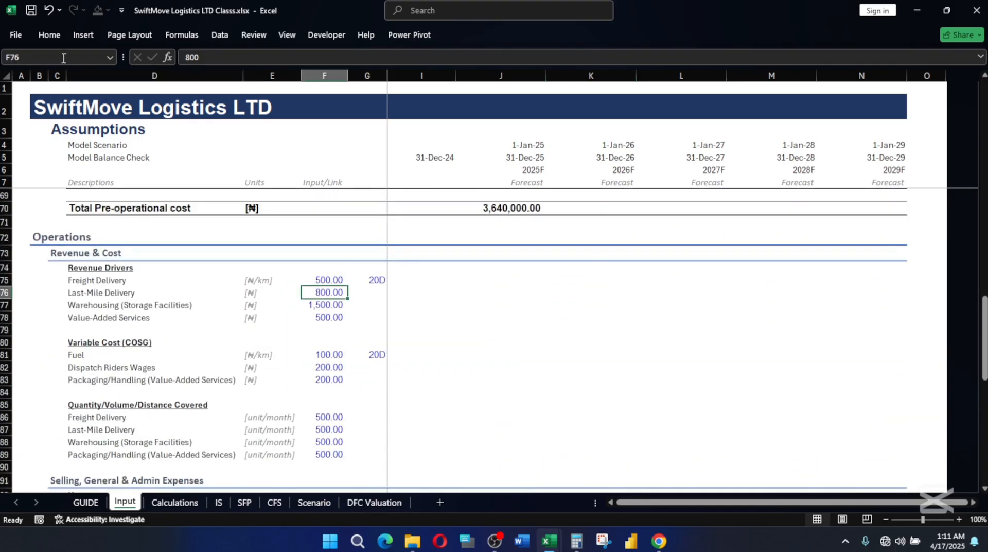
left_click(50, 35)
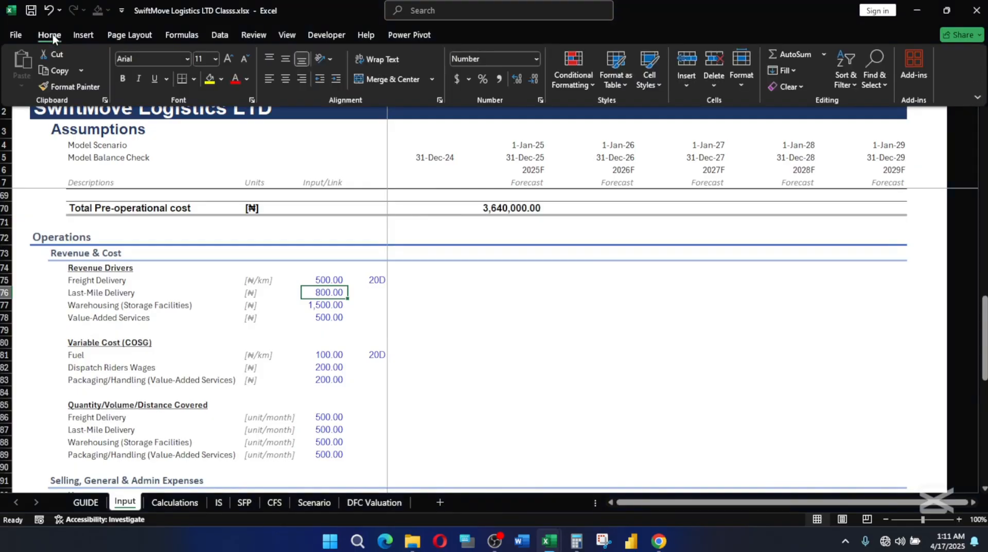
left_click(505, 332)
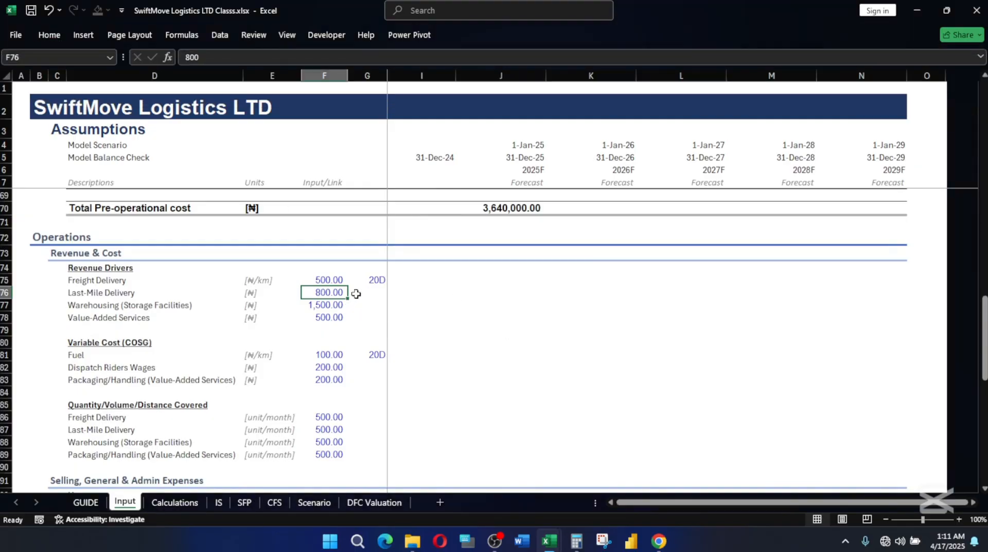
Examine the Business licensing amount in J50 and check the font of the 2025 Counter/Period cell, J12.
scroll(390, 273, "up", 2)
scroll(390, 272, "up", 6)
left_click(526, 258)
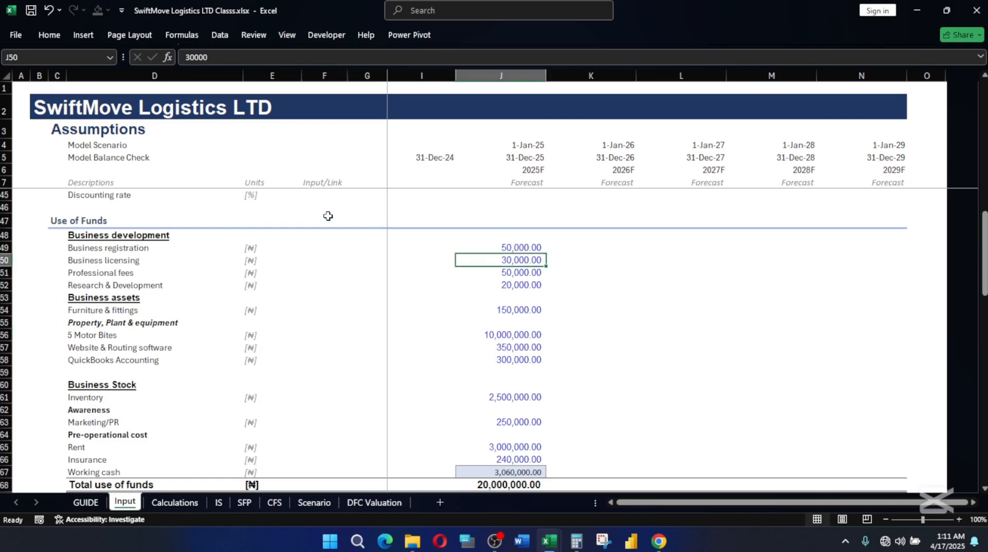
scroll(194, 203, "up", 12)
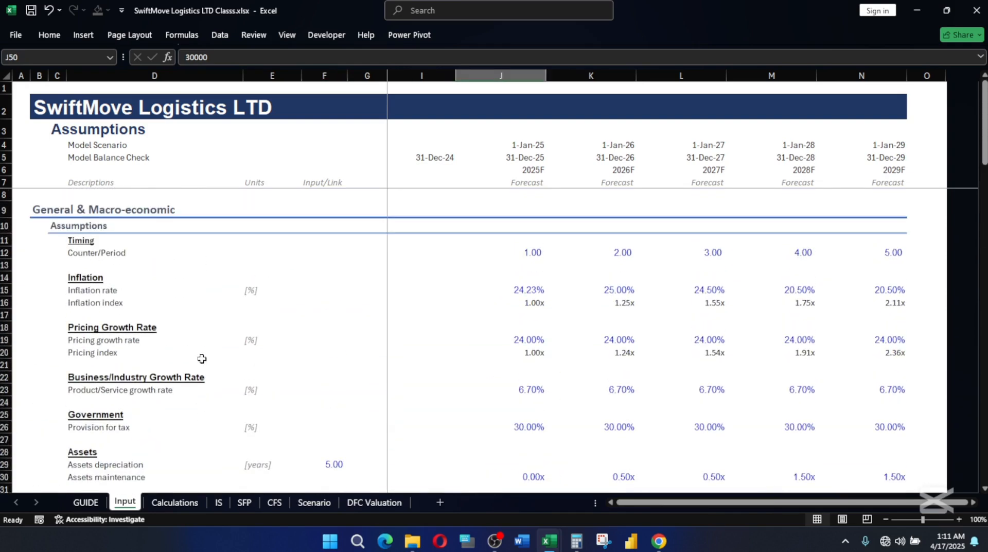
left_click(534, 251)
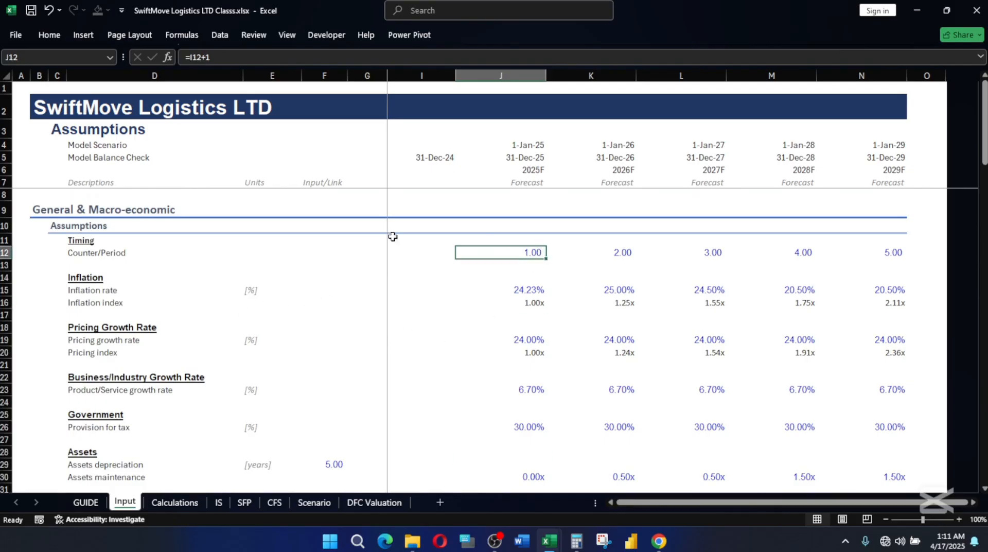
left_click(60, 36)
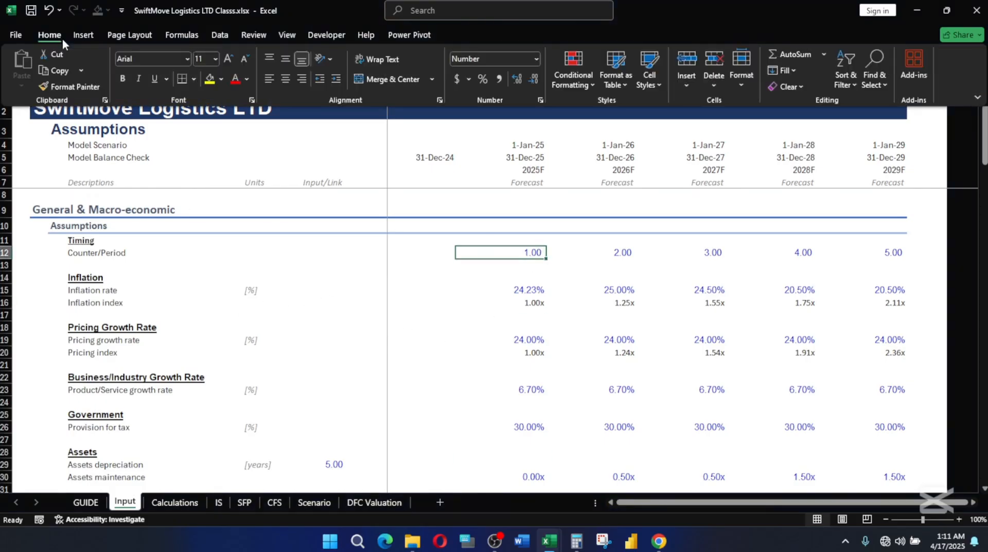
left_click(146, 329)
left_click(149, 337)
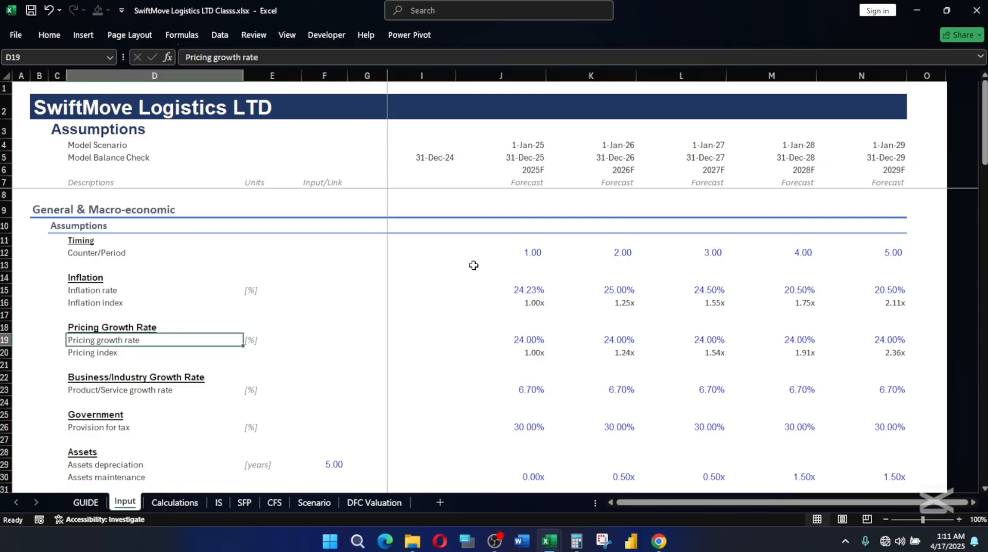
Review the Normal cell style's number and font settings from the Style Guide on the GUIDE sheet.
left_click(85, 502)
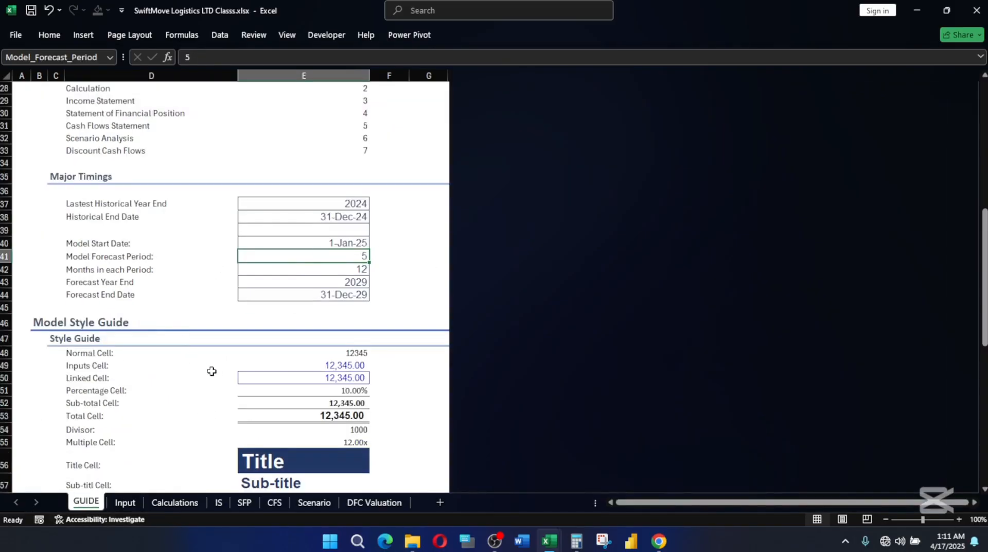
left_click(116, 353)
left_click(347, 354)
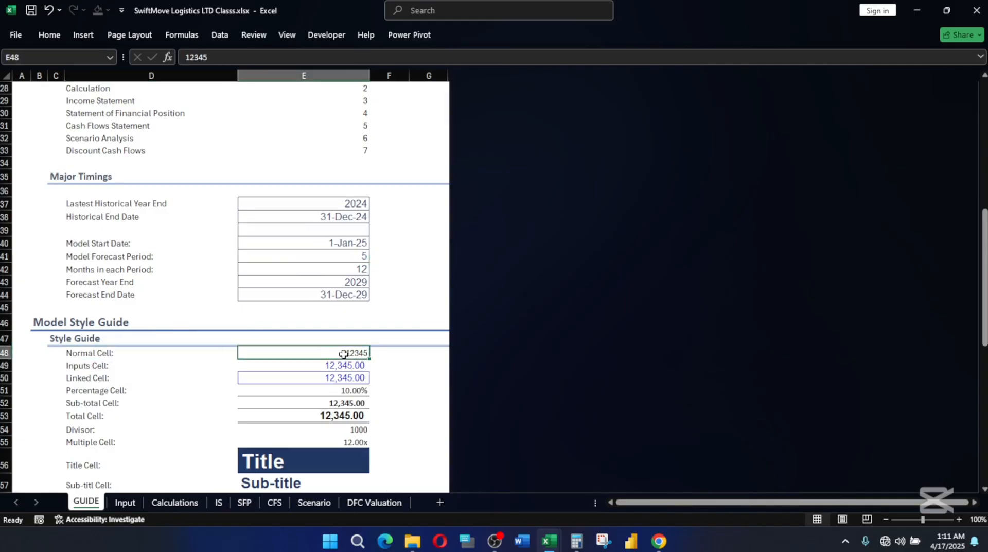
left_click(49, 35)
left_click(650, 80)
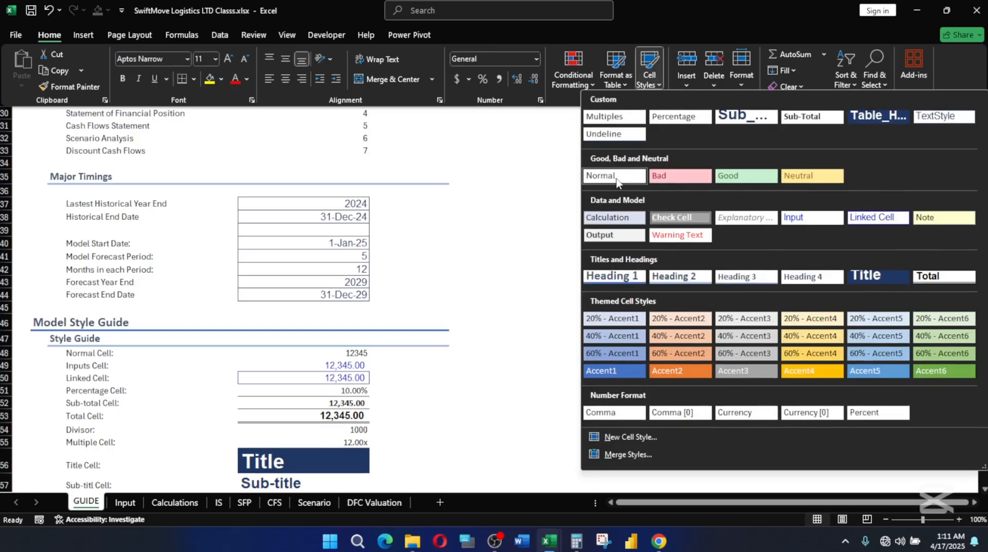
right_click(615, 177)
left_click(653, 205)
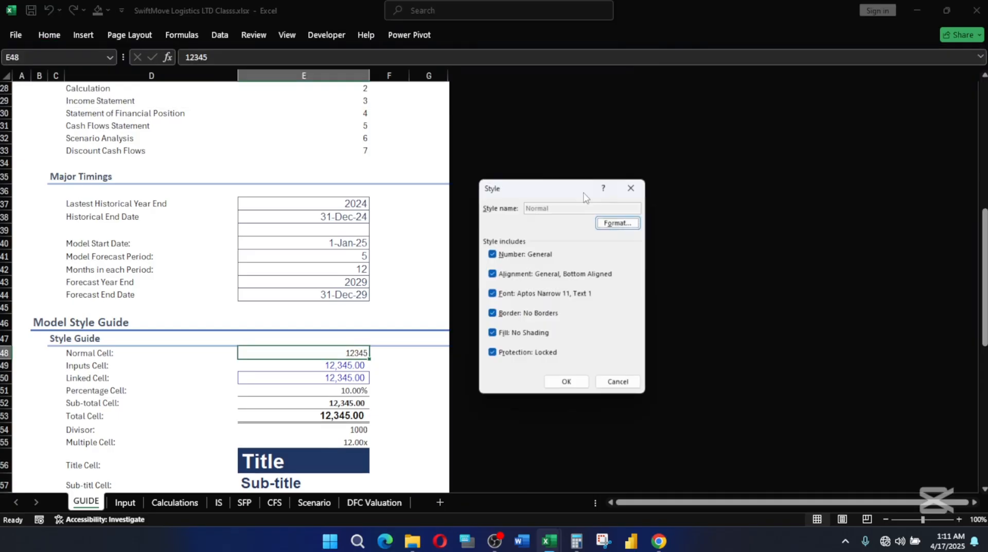
left_click(629, 225)
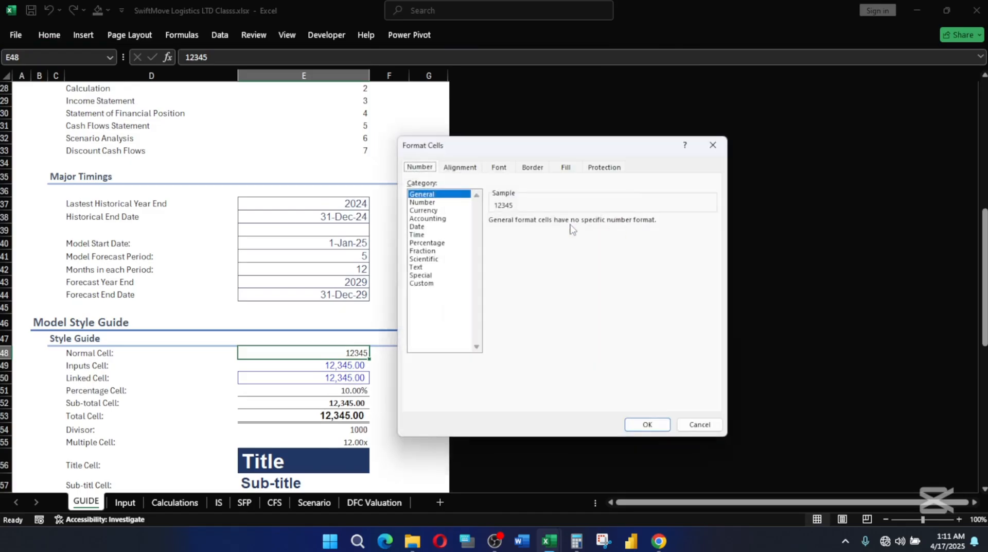
left_click(504, 169)
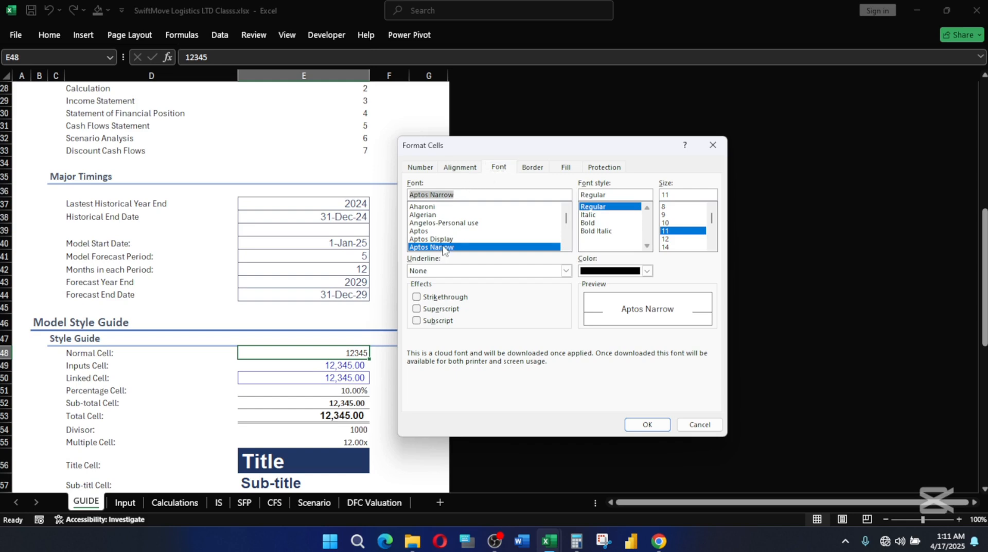
left_click(650, 428)
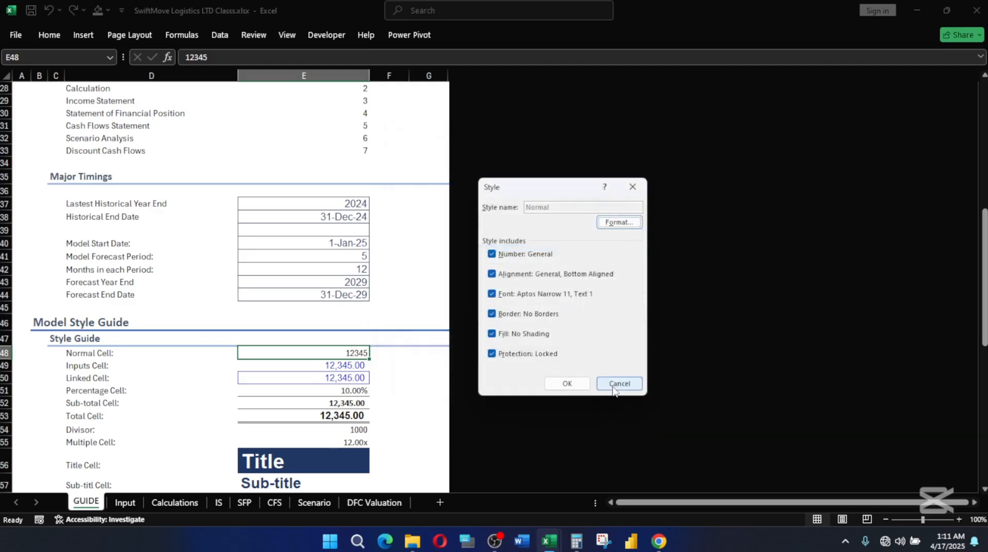
left_click(573, 389)
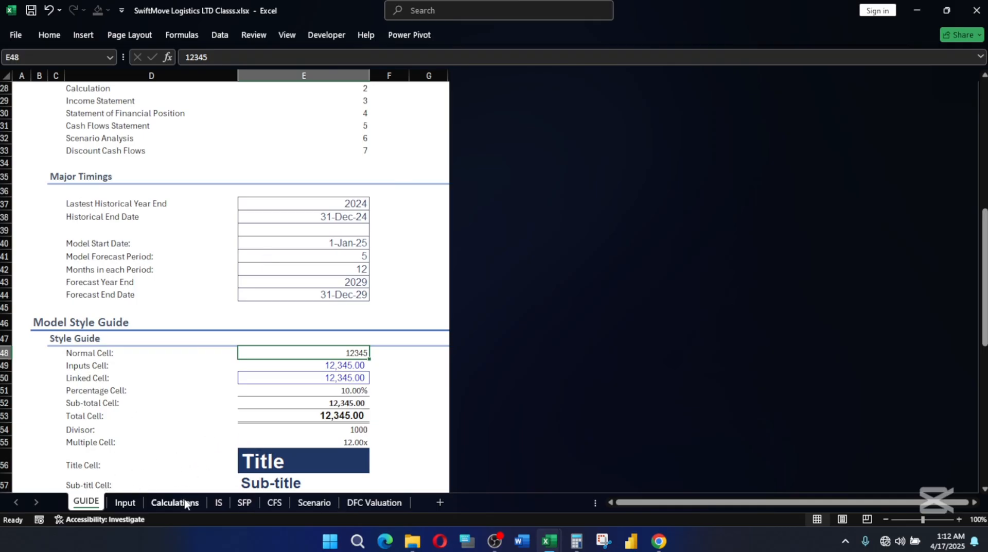
Change the Input cell style's font to Aptos Narrow and check the font of the Equity amount in J36 on the Input sheet.
left_click(54, 36)
left_click(649, 82)
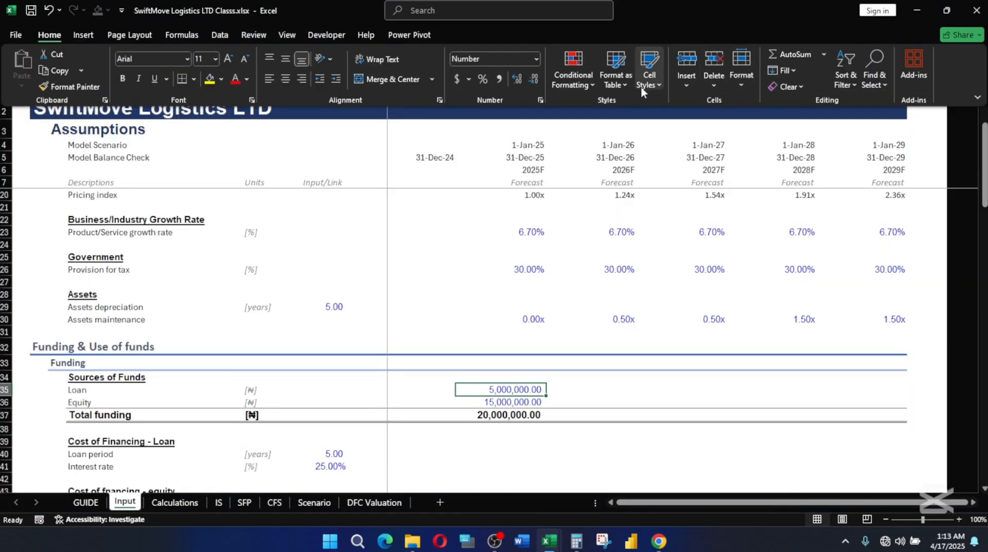
left_click(644, 83)
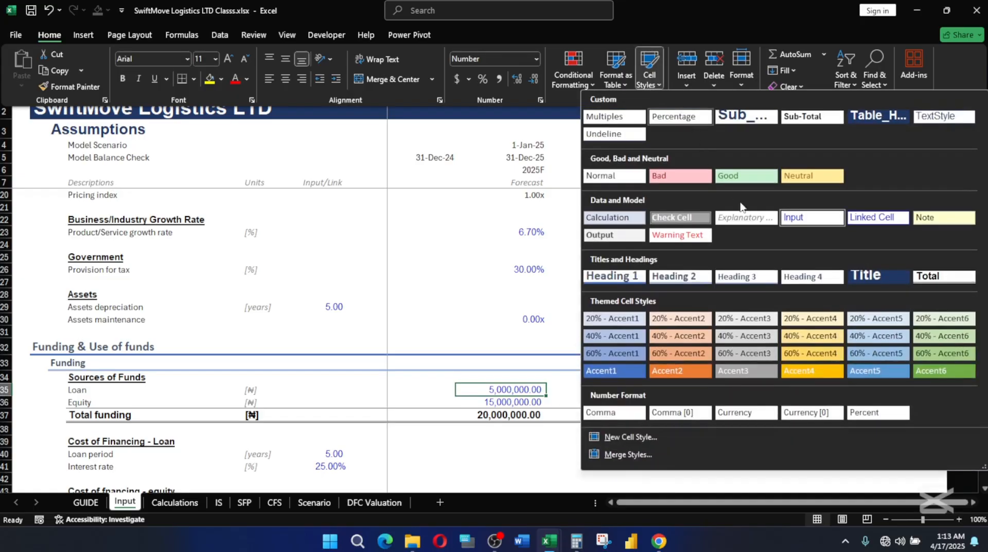
right_click(813, 216)
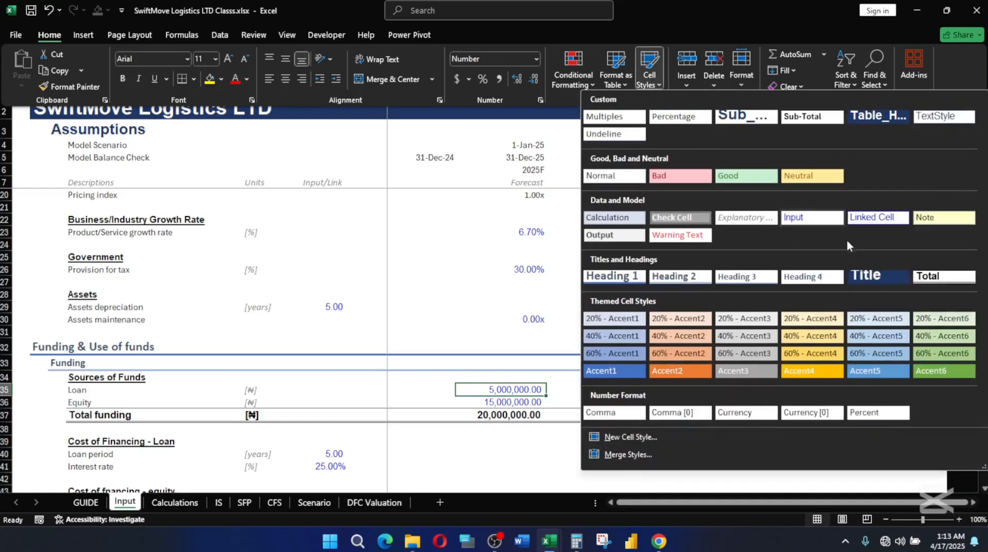
left_click(848, 243)
left_click(617, 222)
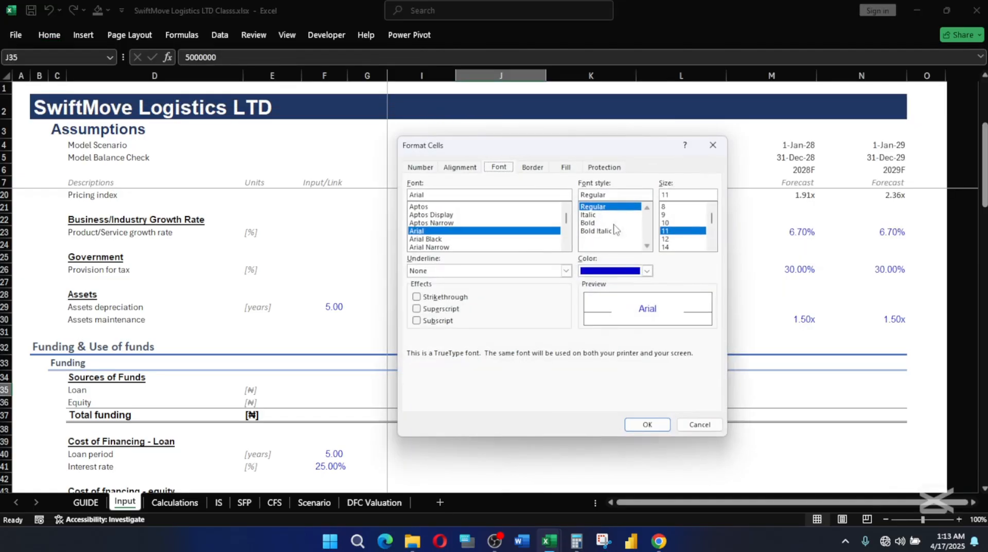
scroll(446, 246, "down", 1)
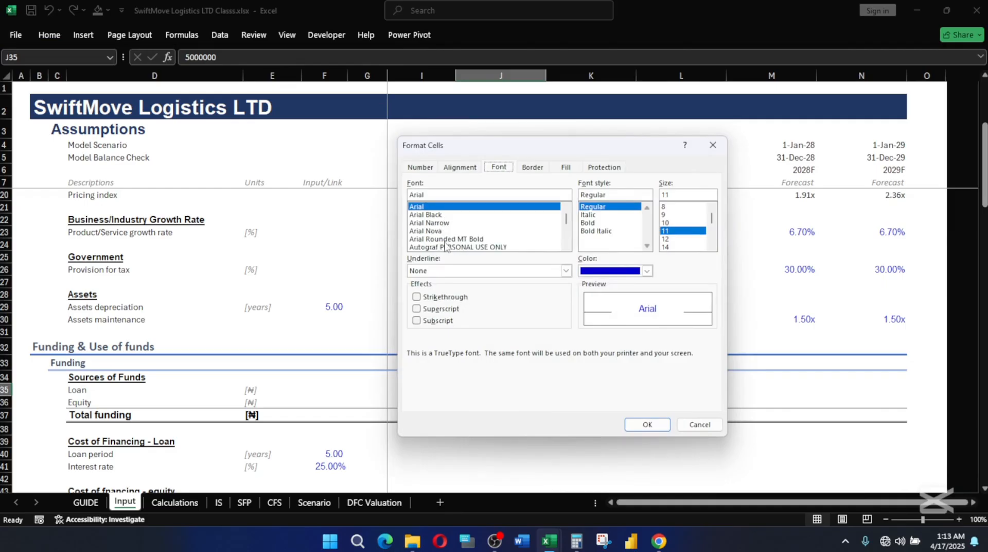
scroll(466, 237, "down", 1)
scroll(464, 237, "up", 1)
scroll(463, 237, "up", 1)
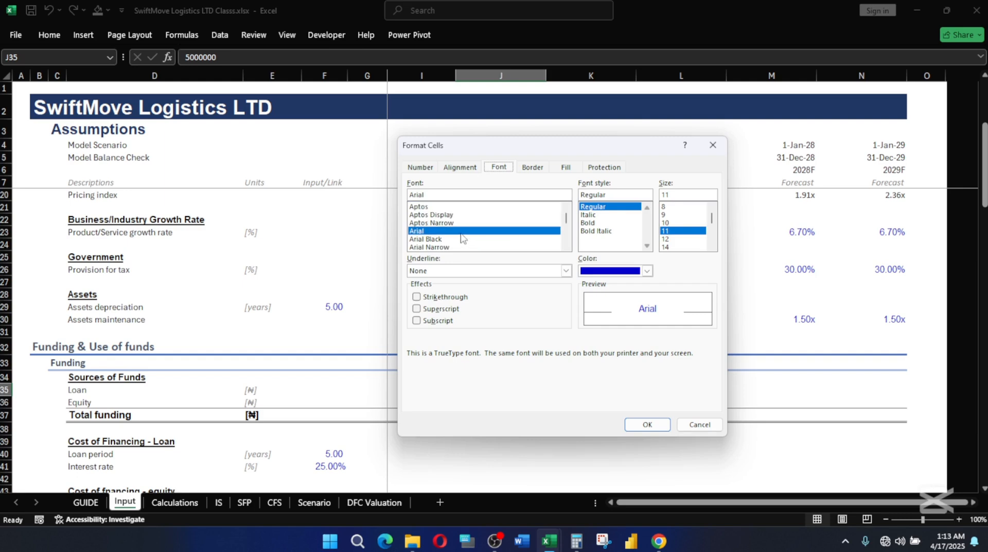
left_click(433, 223)
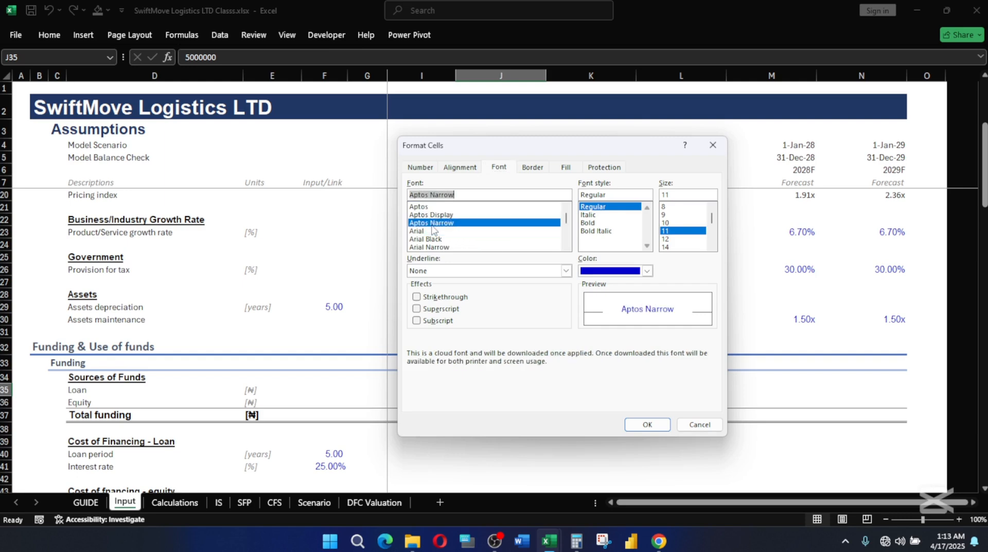
left_click(649, 424)
left_click(564, 382)
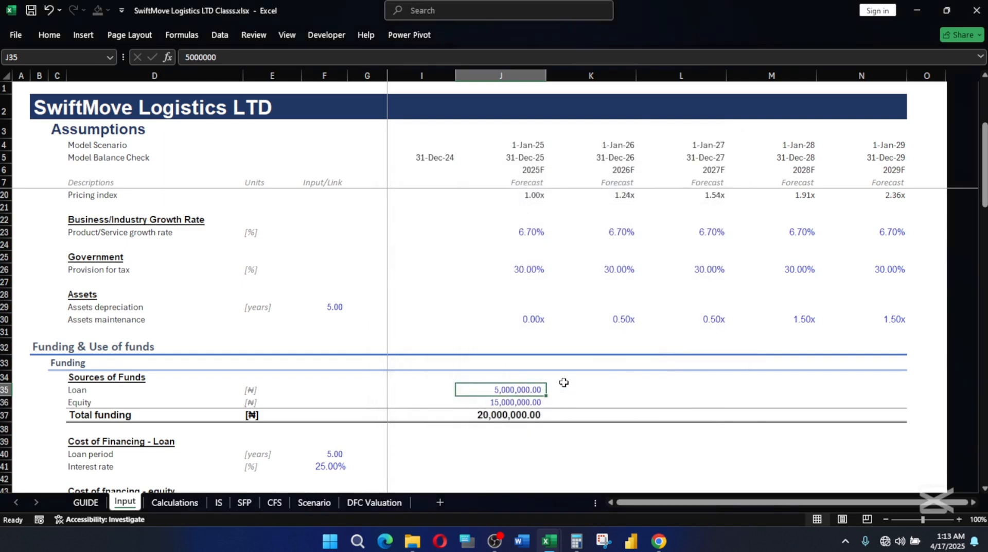
left_click(516, 401)
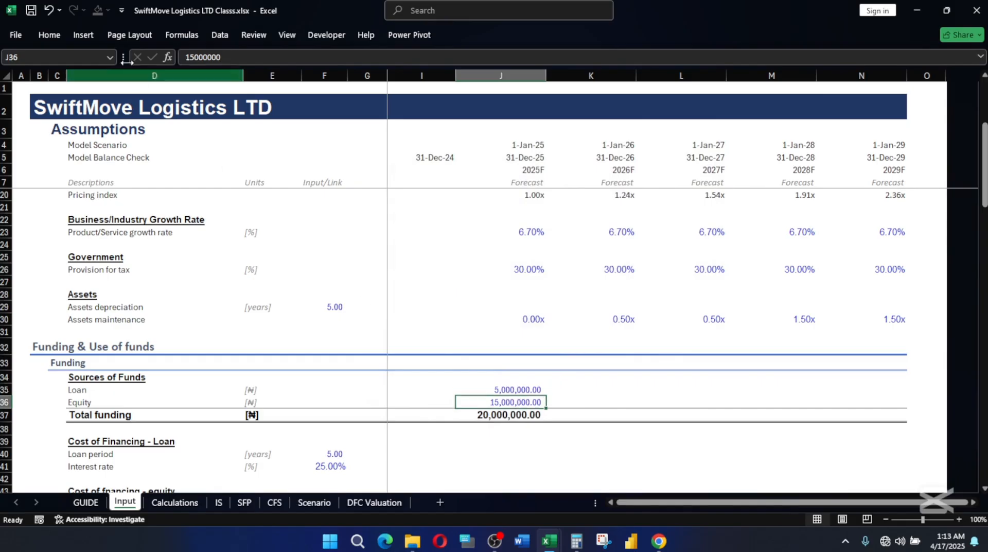
left_click(51, 34)
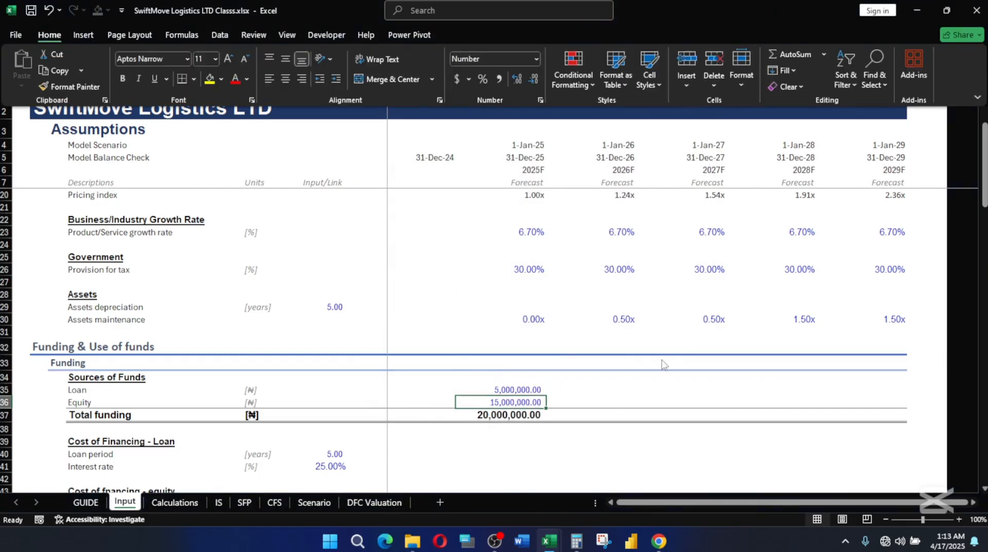
Review the Input sheet's assumptions across the macro-economic, funding, use of funds, operations and working capital sections.
left_click(554, 227)
left_click(557, 228)
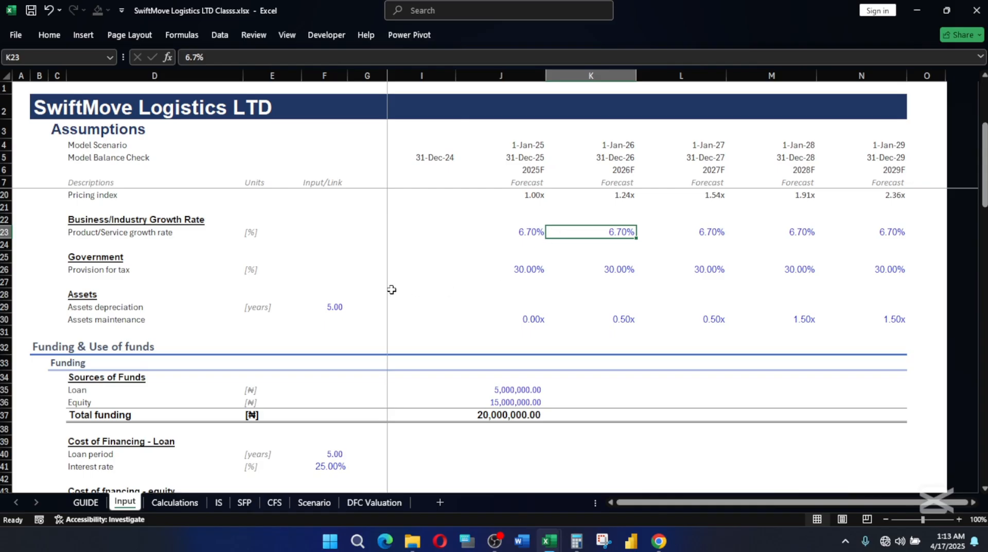
scroll(420, 323, "down", 8)
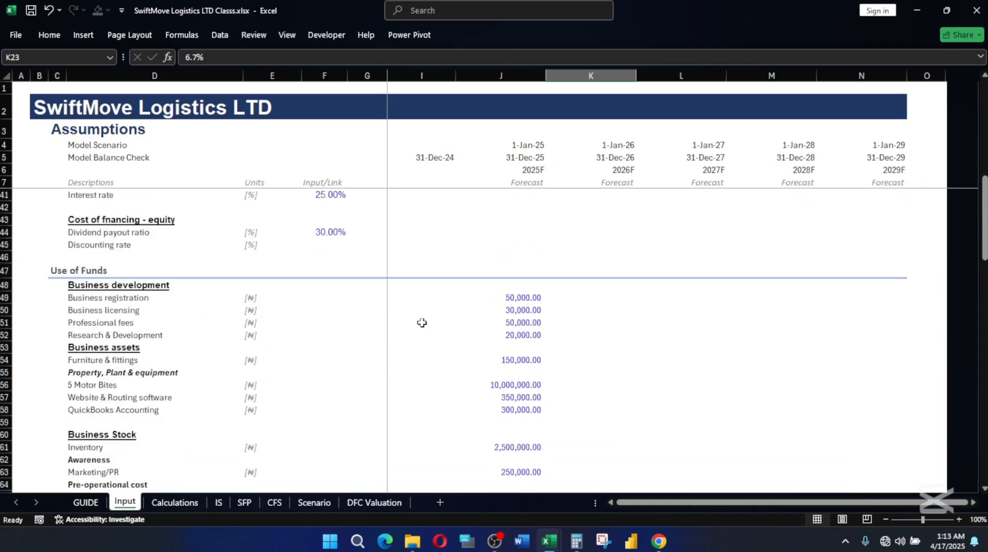
scroll(422, 322, "down", 14)
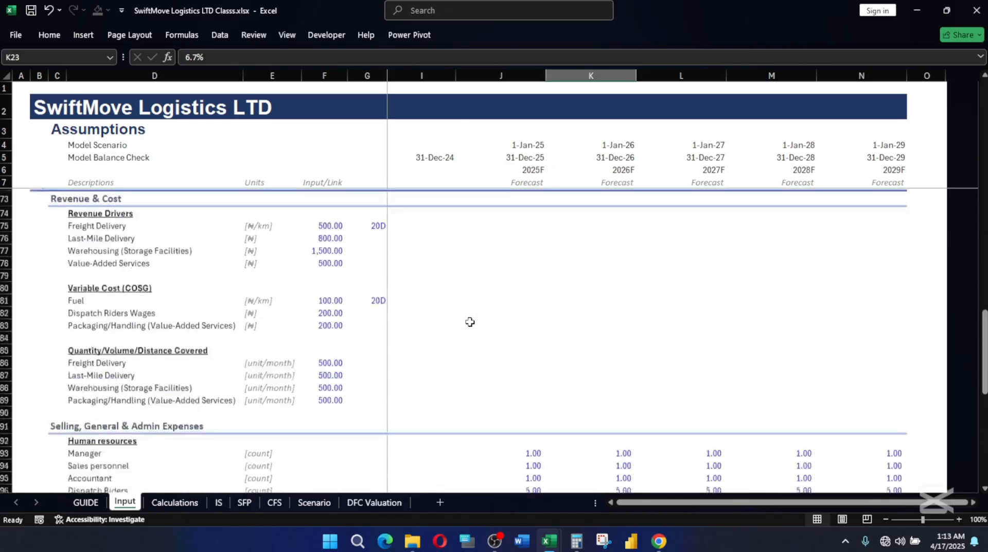
scroll(470, 321, "down", 3)
scroll(470, 322, "down", 8)
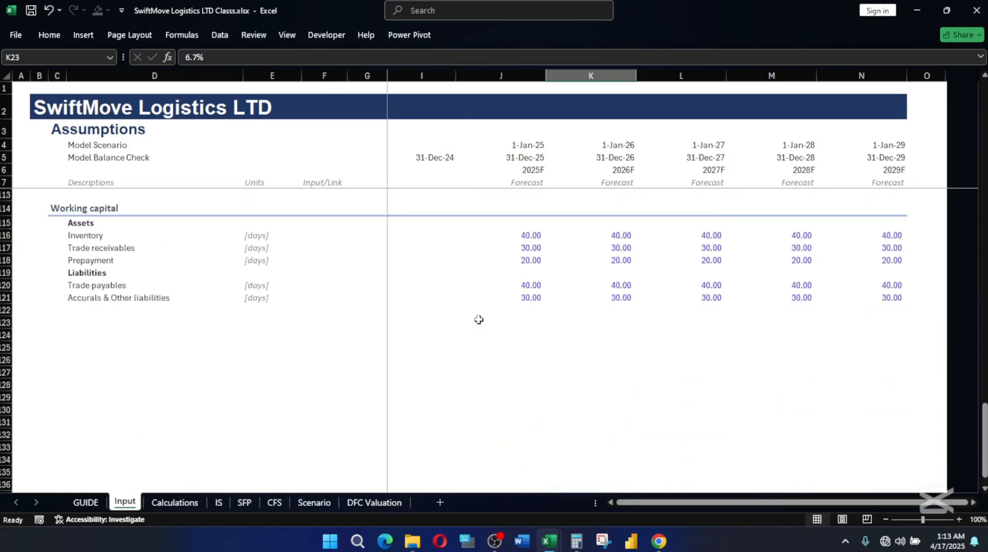
scroll(533, 327, "up", 2)
scroll(431, 324, "up", 3)
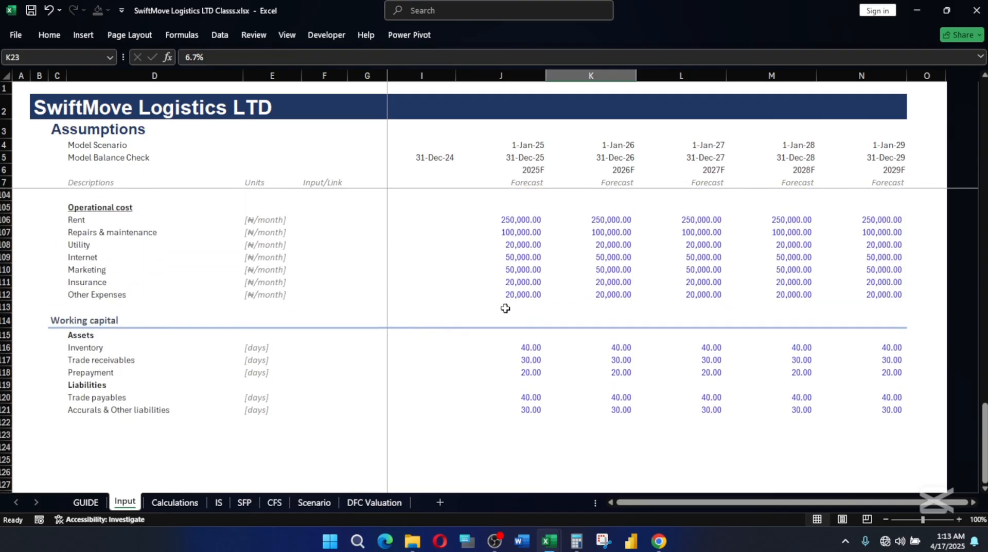
scroll(501, 335, "up", 5)
scroll(502, 335, "up", 14)
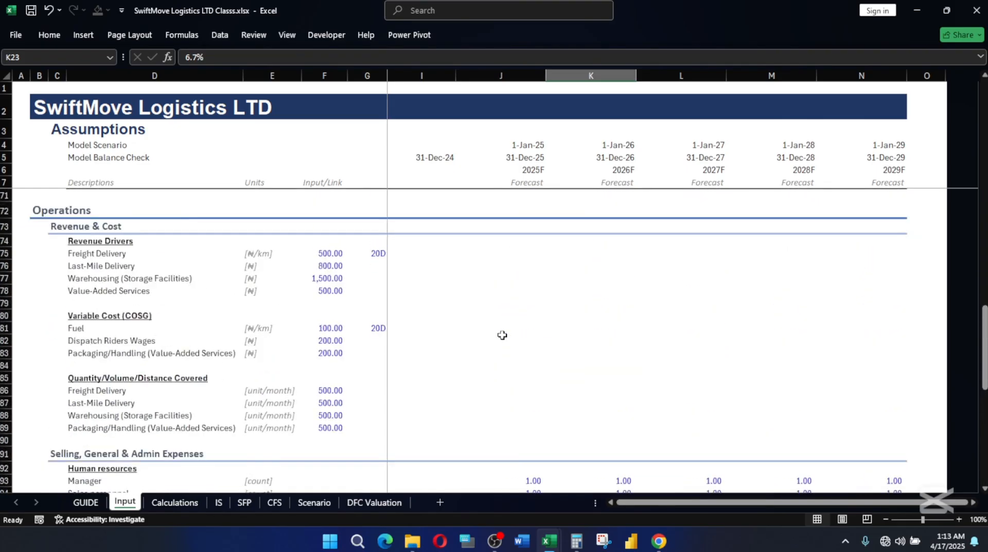
scroll(505, 328, "up", 13)
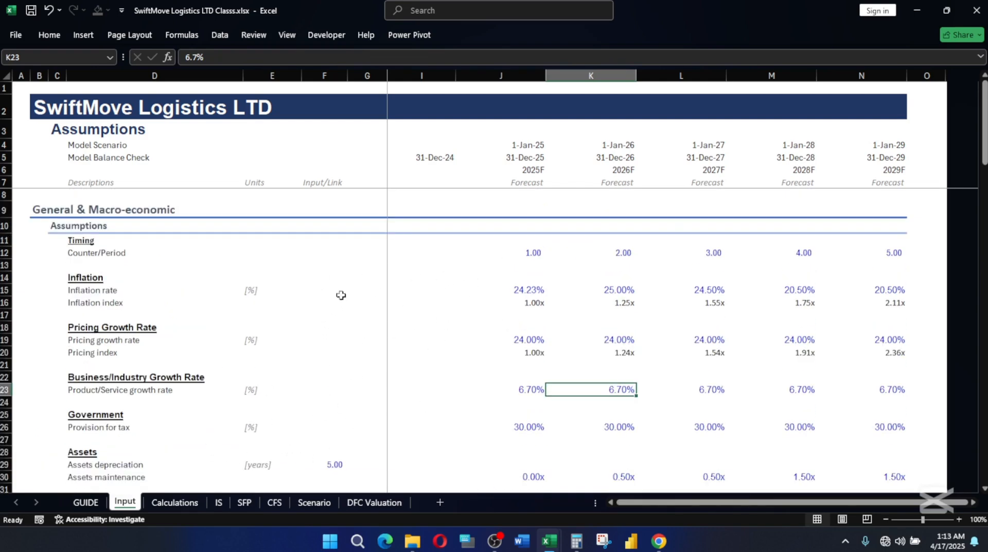
scroll(414, 339, "down", 2)
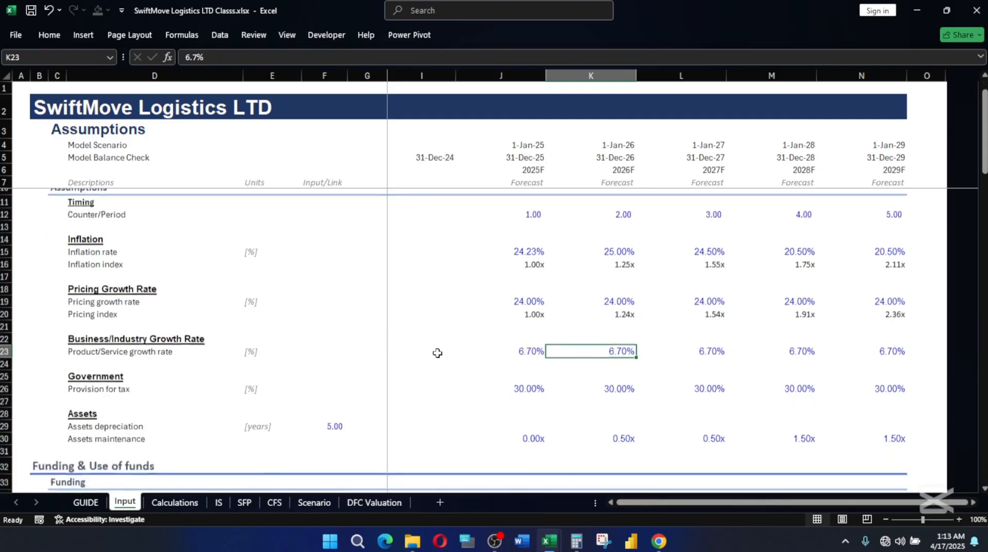
scroll(381, 330, "down", 2)
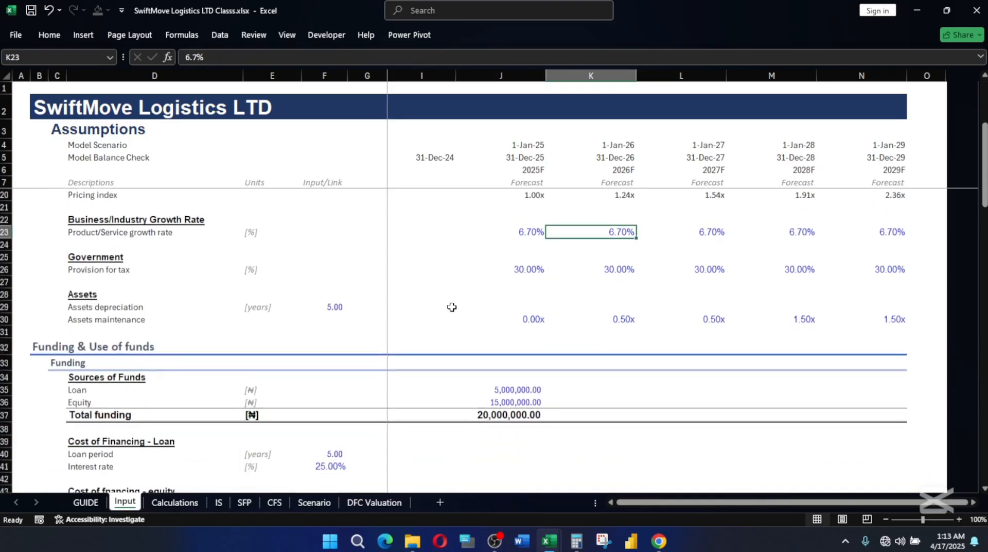
scroll(461, 297, "down", 2)
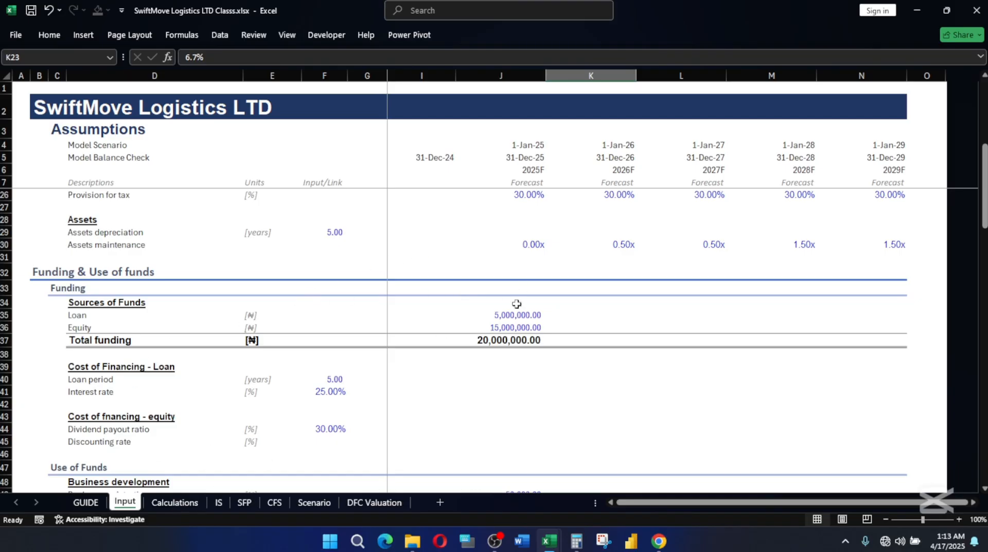
scroll(532, 306, "up", 6)
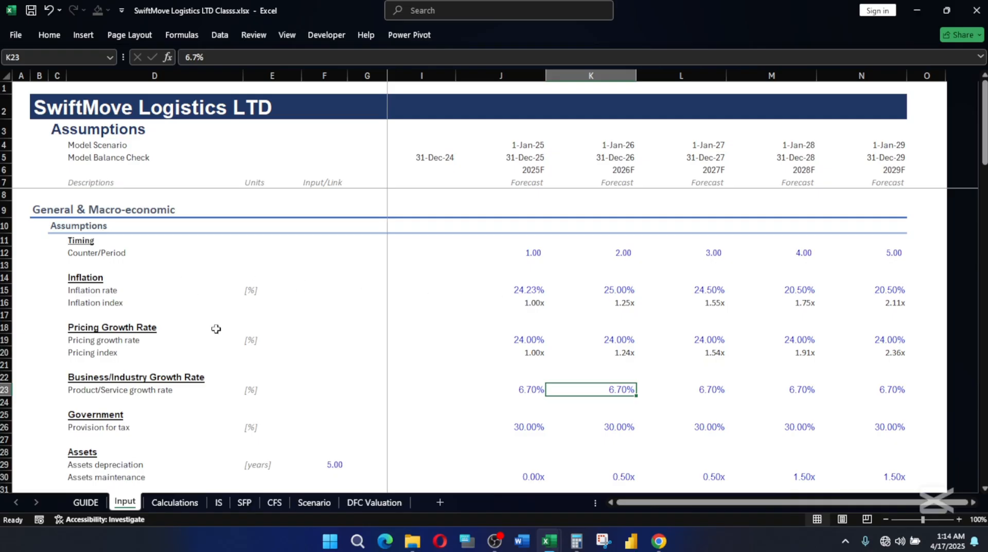
Examine the 2025 Inflation index and Pricing index formulas in J16 and J20 of the Input sheet.
double_click(129, 499)
left_click(145, 488)
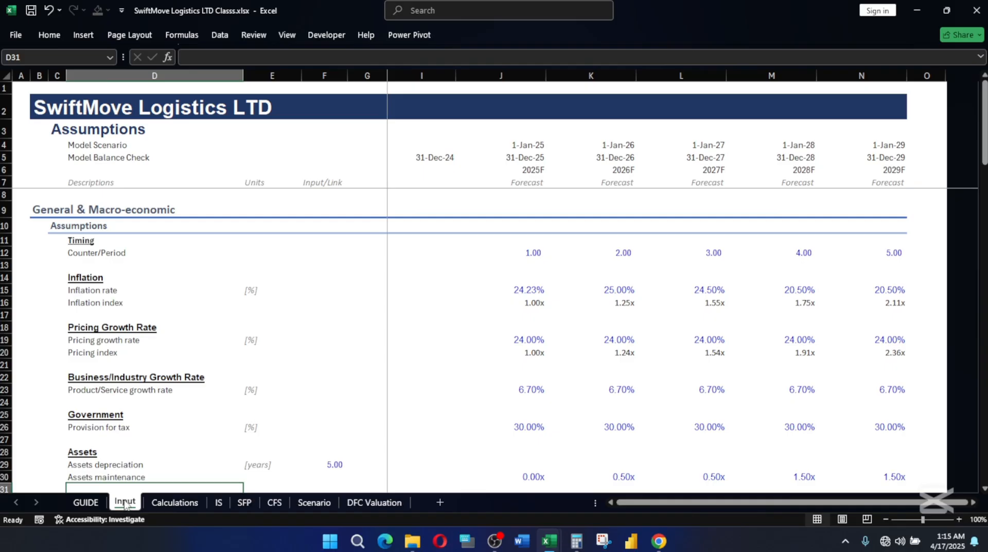
scroll(311, 325, "down", 4)
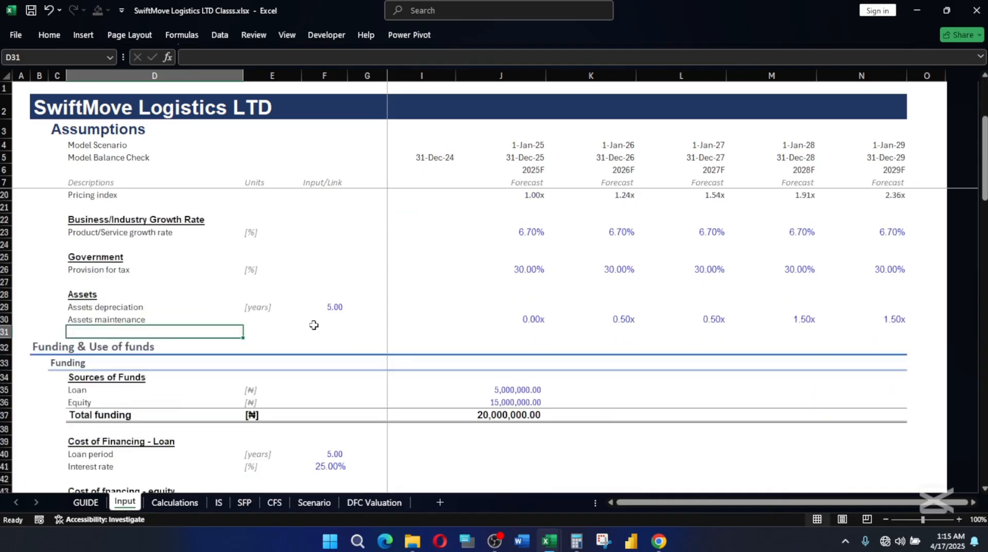
scroll(315, 325, "down", 1)
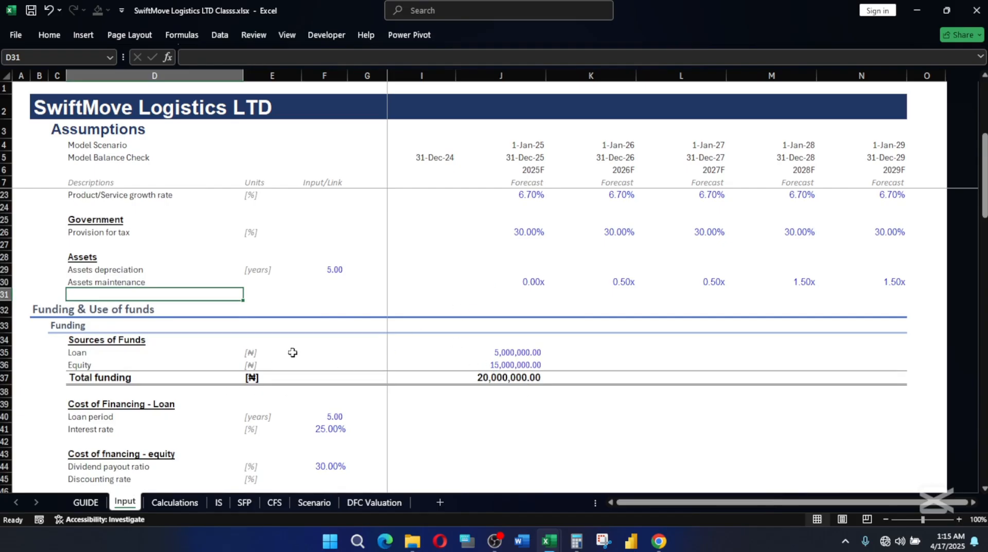
scroll(354, 351, "up", 3)
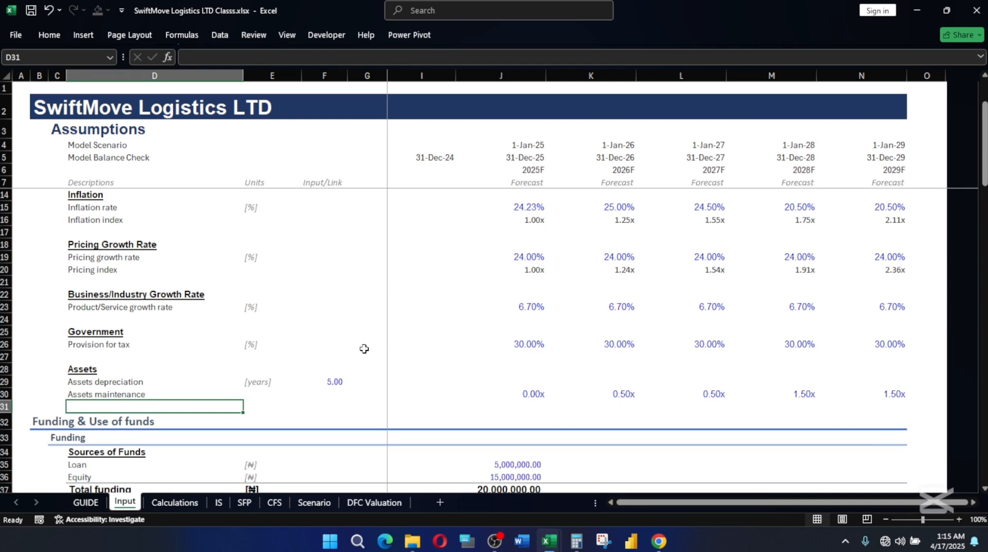
left_click(530, 216)
left_click(538, 269)
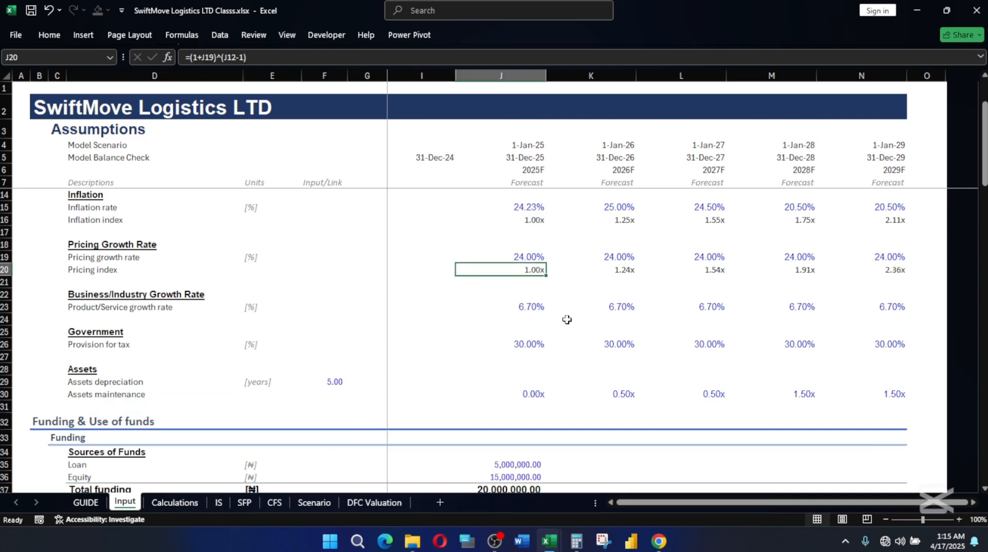
Review the Calculations sheet's revenue drivers, variable costs, quantities and revenue layout, and return to the Input sheet.
left_click(180, 502)
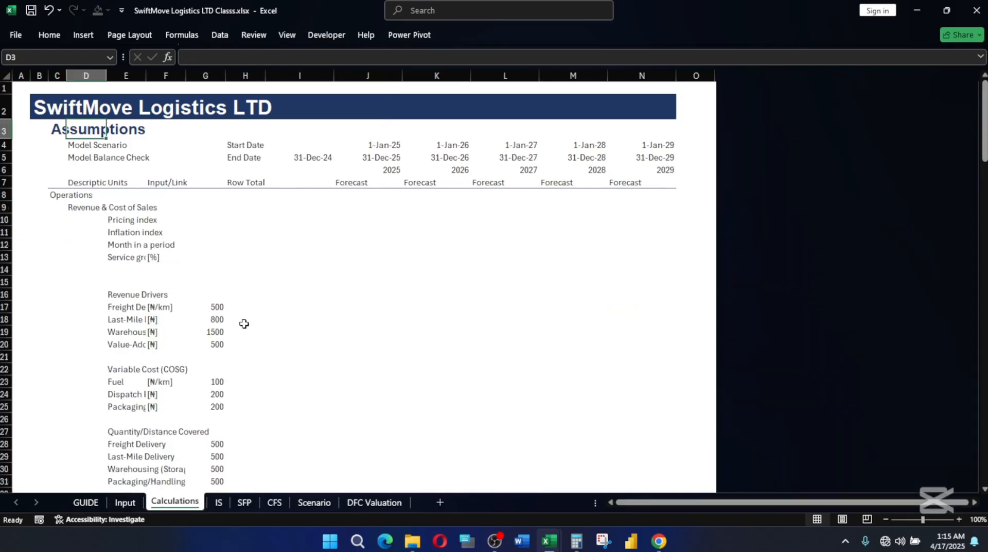
scroll(234, 354, "down", 5)
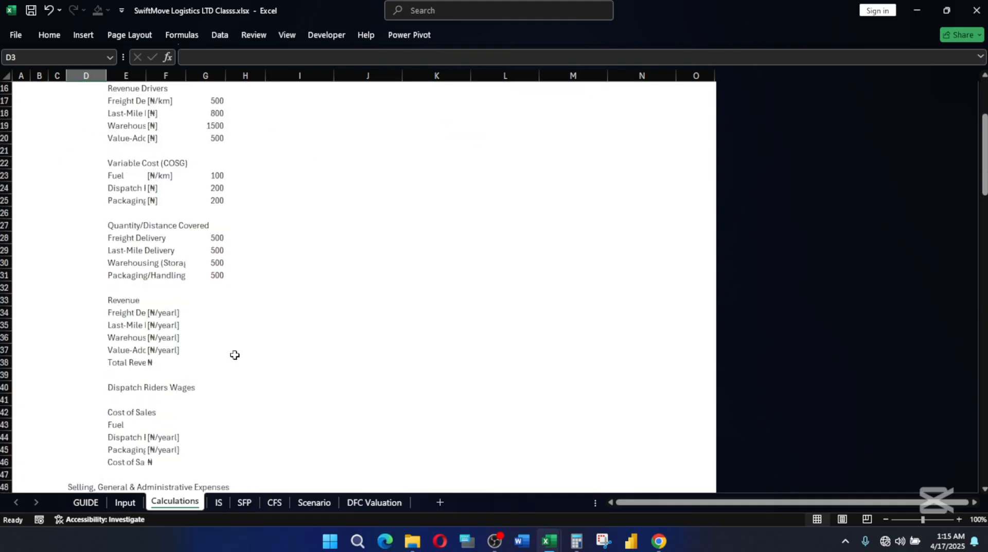
scroll(232, 349, "up", 5)
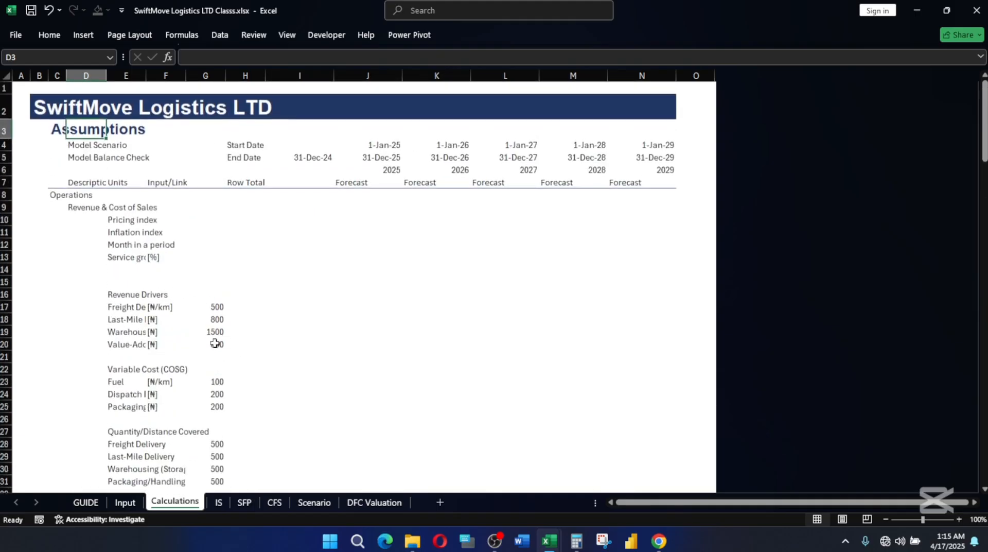
scroll(215, 341, "down", 3)
left_click(125, 502)
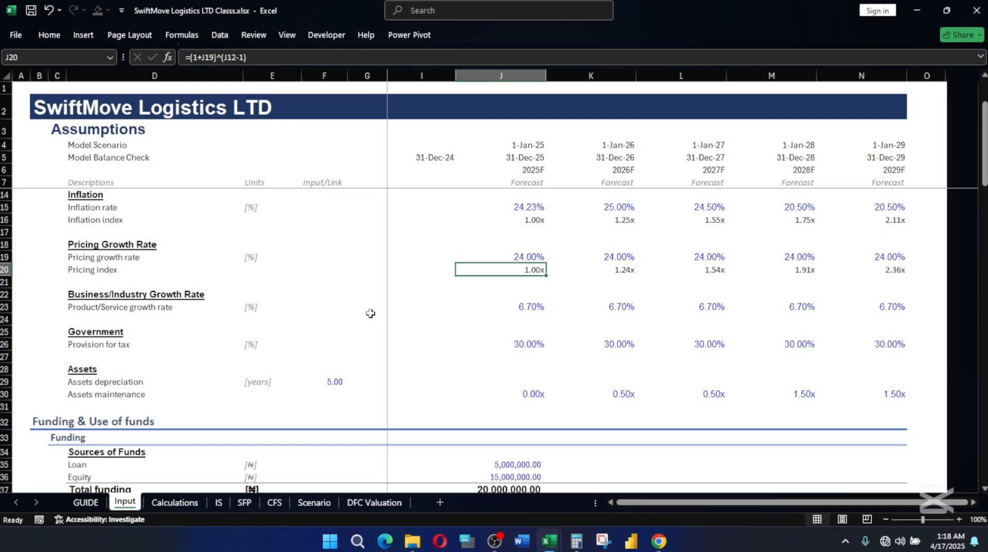
left_click(501, 546)
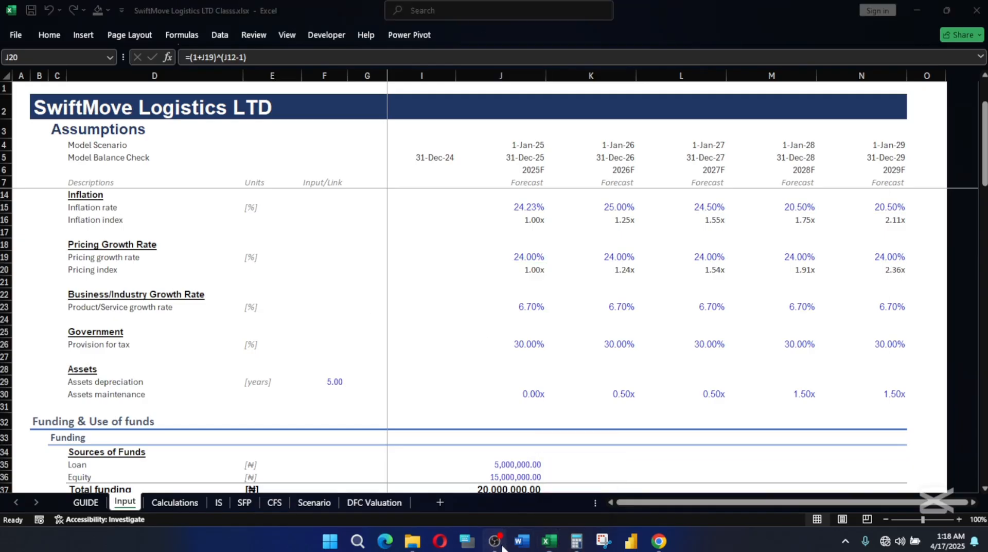